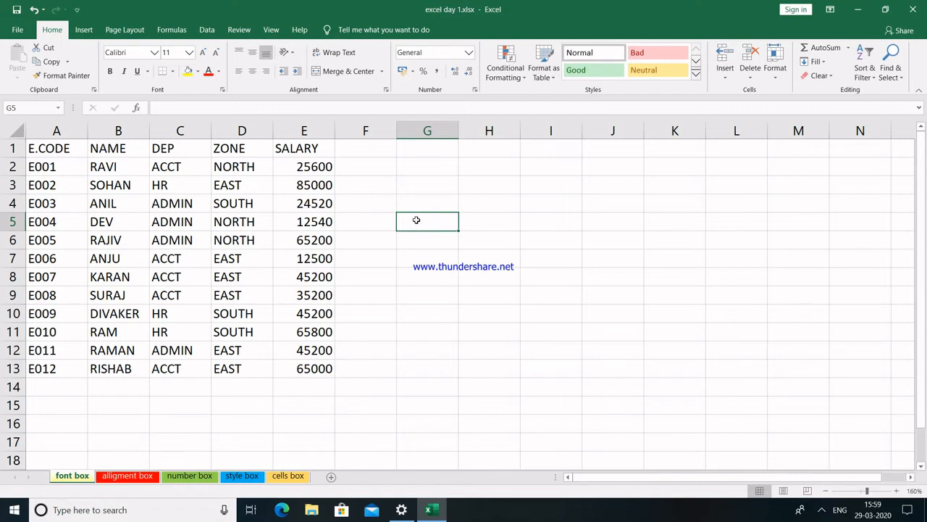
Select cells G5 to G7 and then F5 through I5 beside the table.
left_click(417, 258)
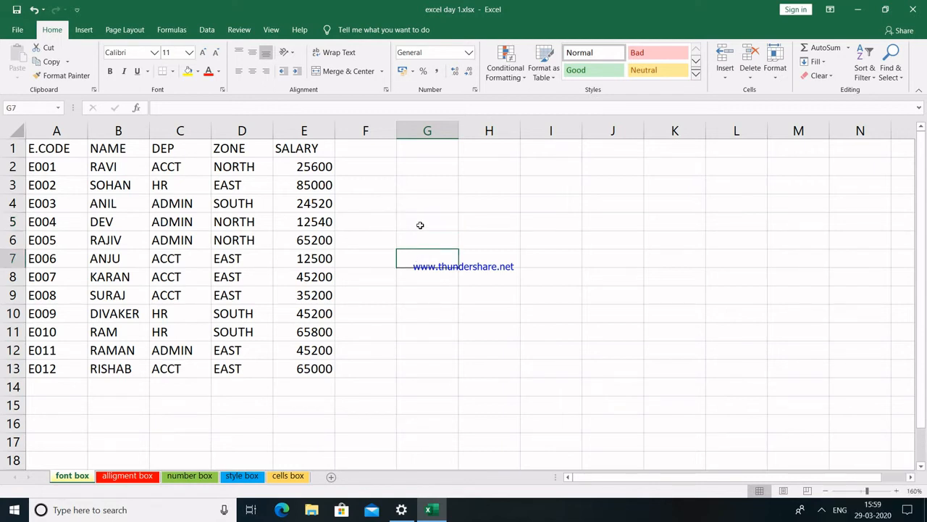
left_click(420, 226)
left_click(423, 239)
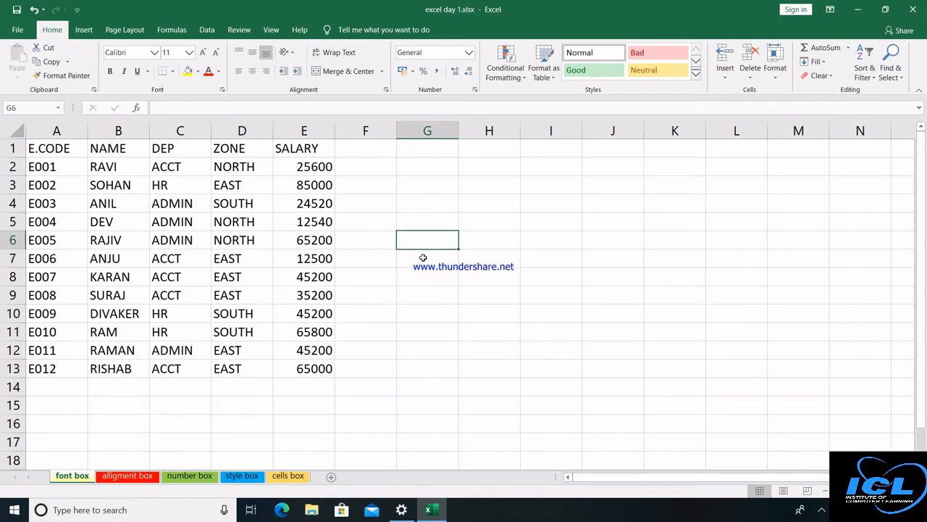
left_click(423, 259)
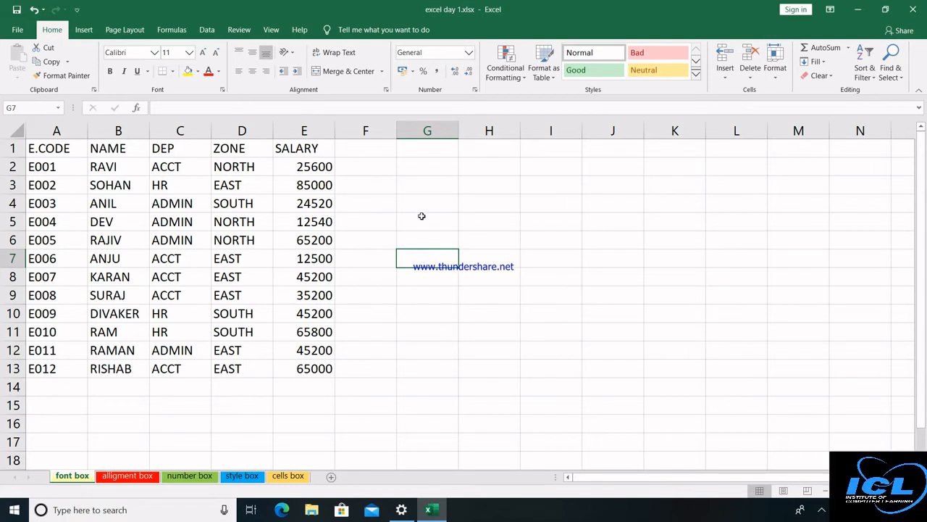
left_click(378, 216)
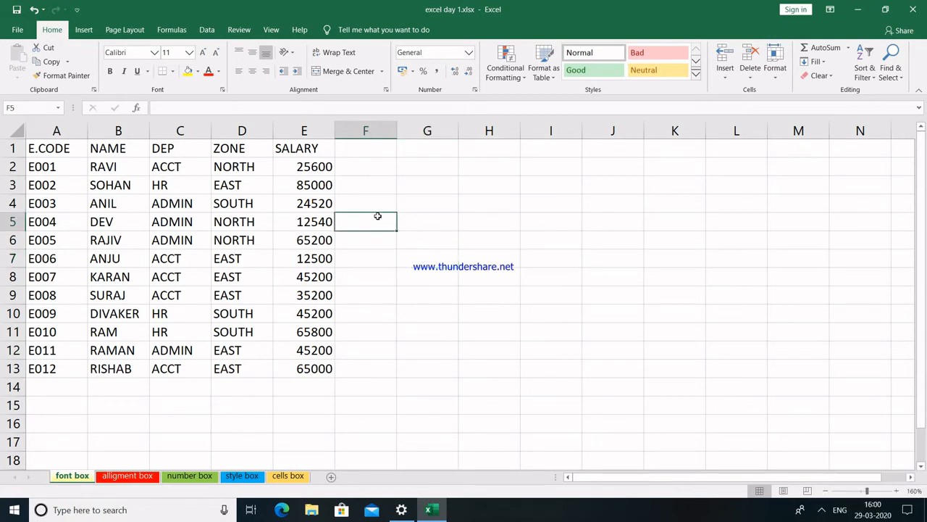
left_click(422, 223)
left_click(473, 229)
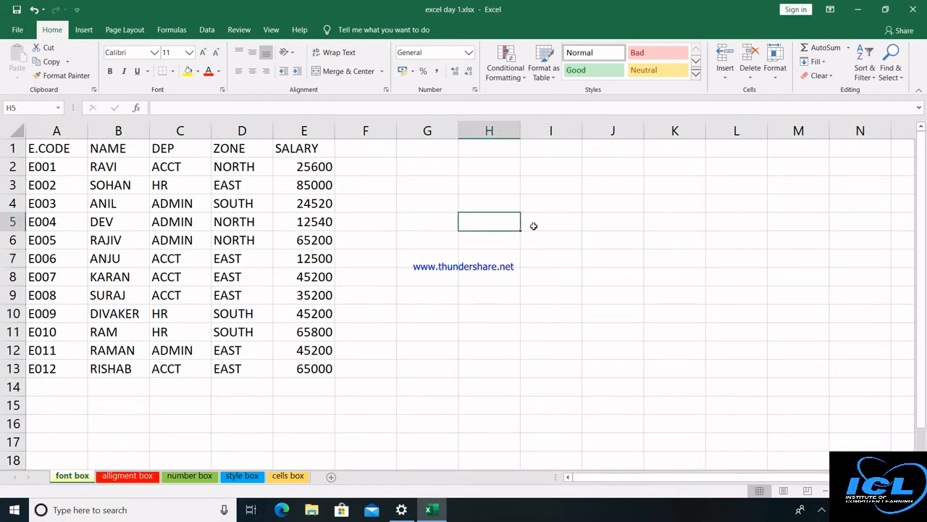
left_click(533, 226)
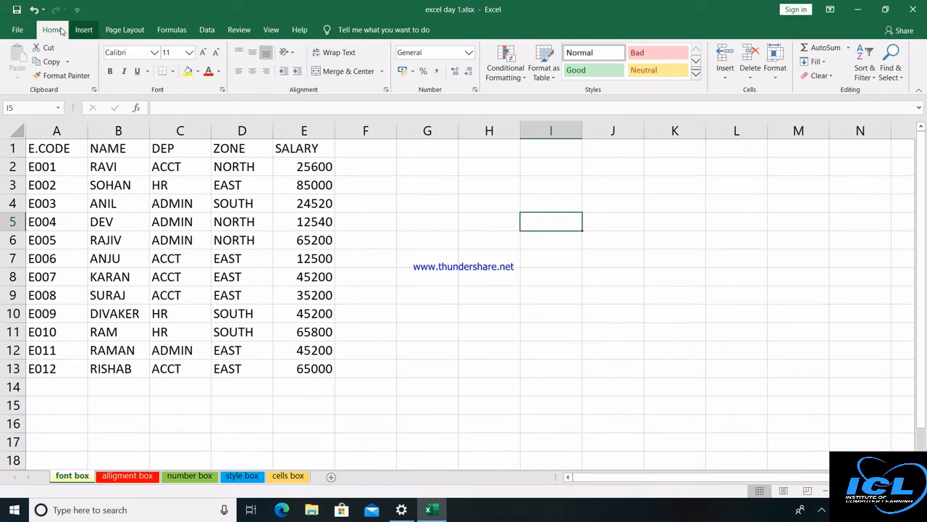
Scroll down, bring back the Home ribbon, and briefly visit then leave the File view.
scroll(56, 33, "down", 1)
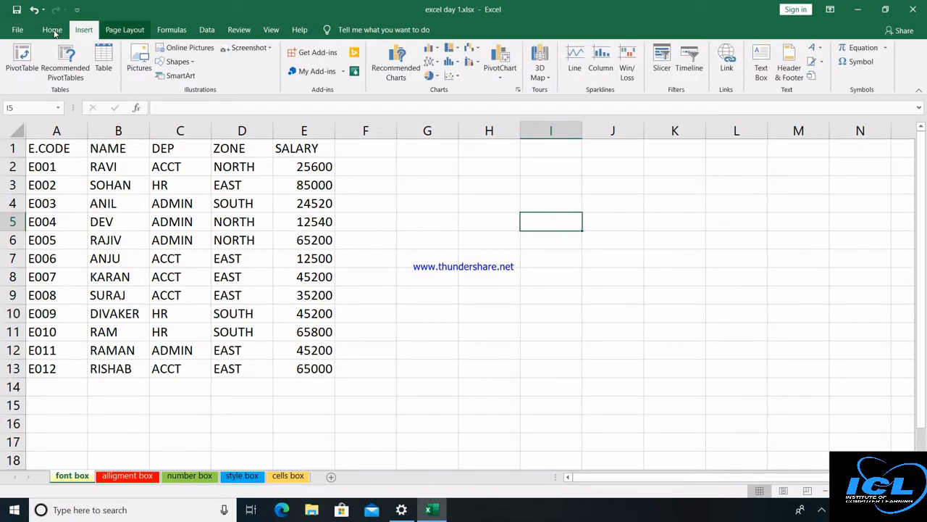
scroll(52, 33, "down", 1)
left_click(52, 29)
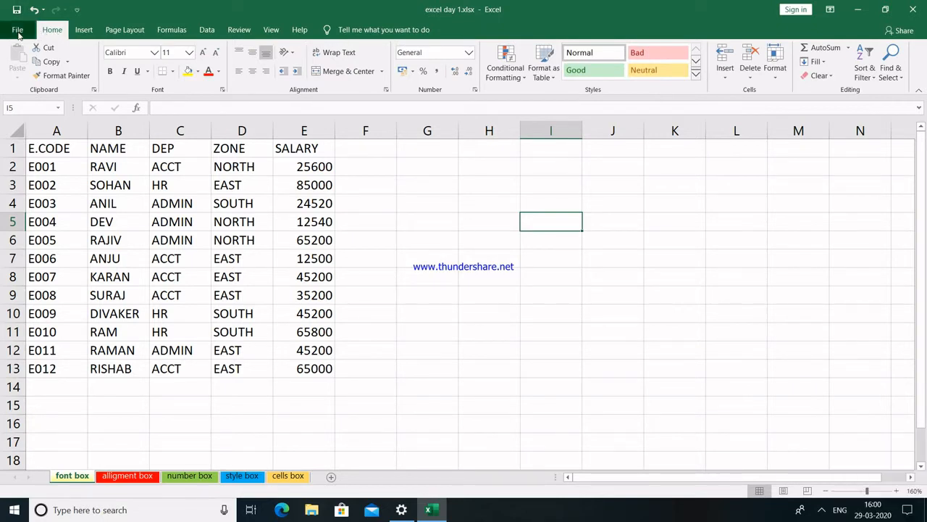
left_click(17, 29)
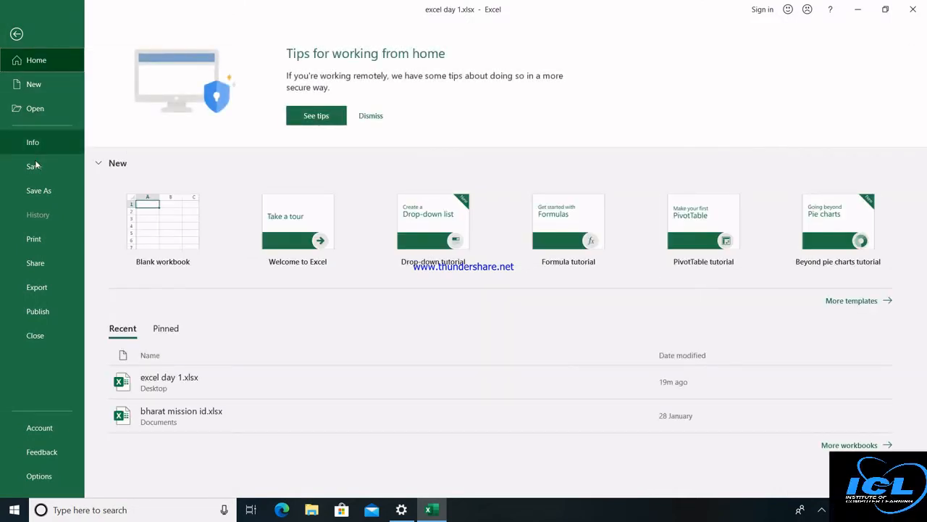
left_click(16, 35)
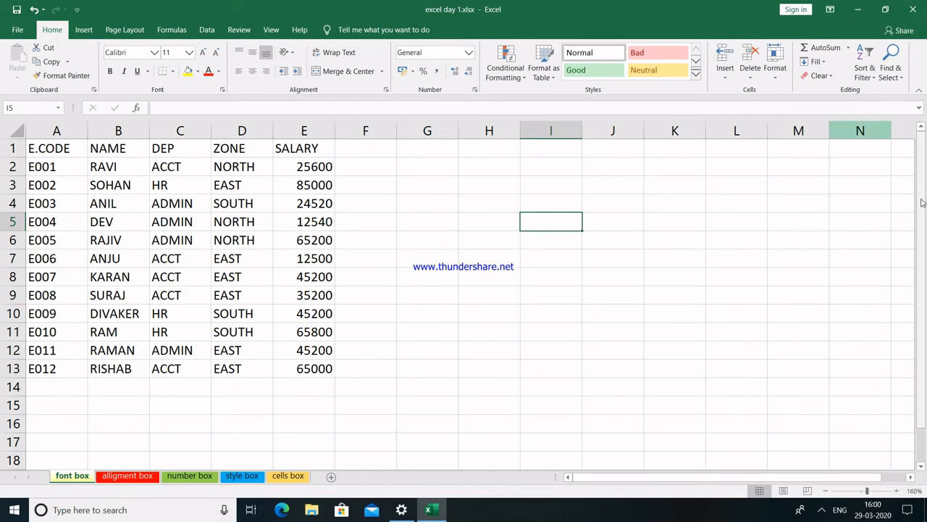
Zoom the sheet out four steps with the status-bar minus button.
left_click_drag(922, 203, 921, 148)
left_click(825, 491)
left_click(826, 491)
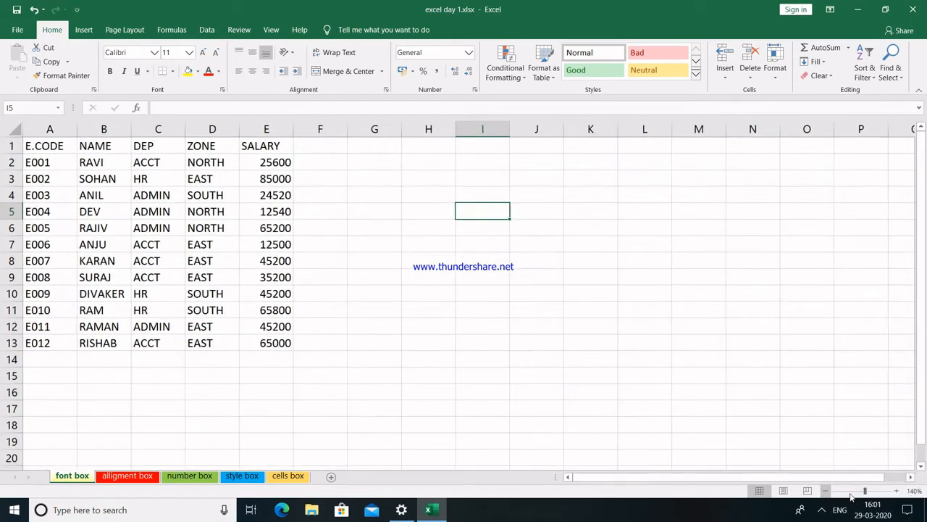
left_click(825, 491)
left_click(825, 491)
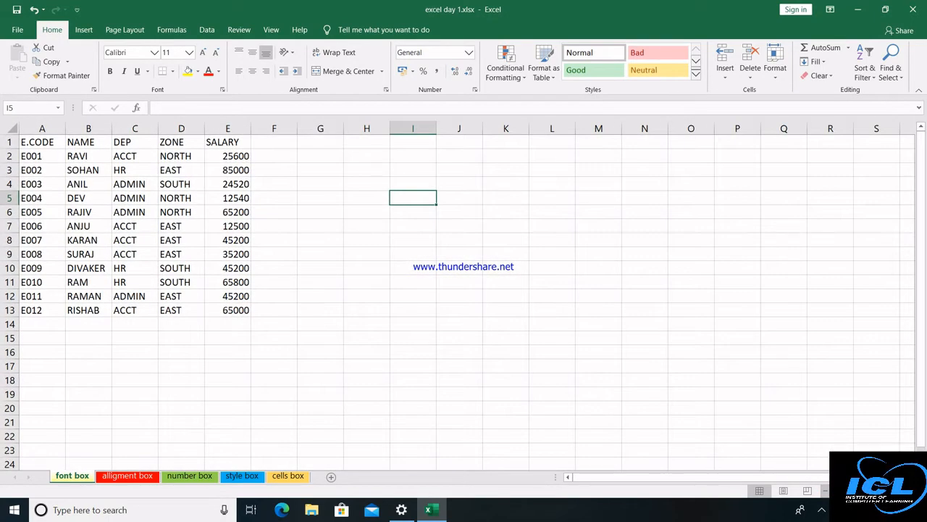
Zoom in to about 190%, then back out a little so row 14 shows.
left_click(896, 491)
left_click(896, 491)
left_click(896, 491)
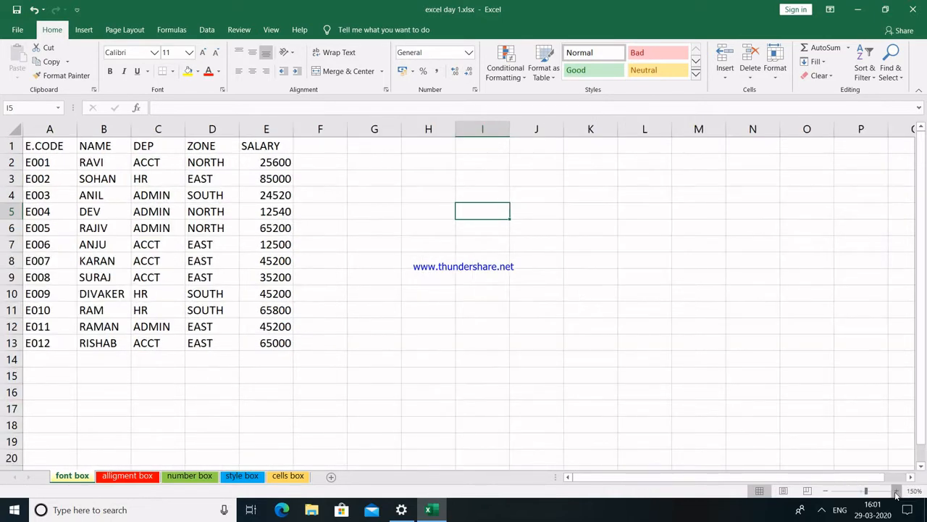
left_click(896, 491)
left_click(896, 491)
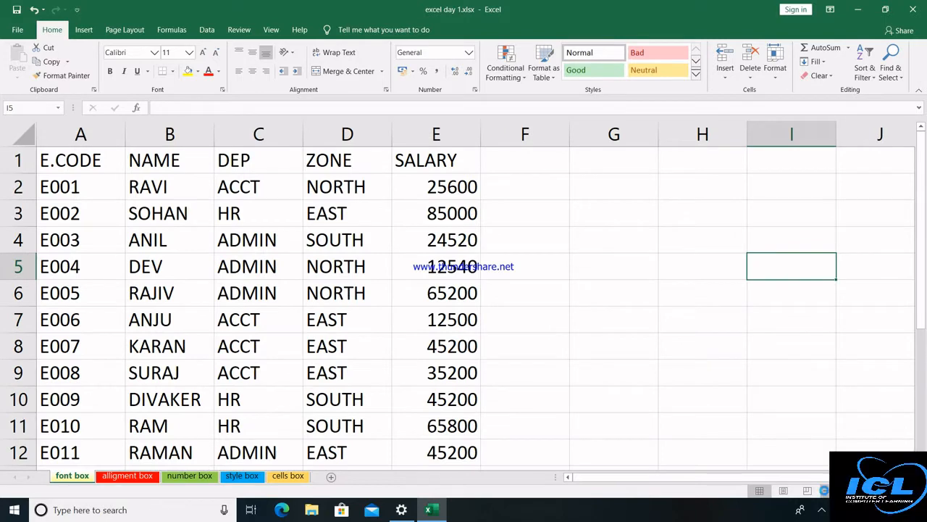
left_click(825, 492)
left_click(826, 492)
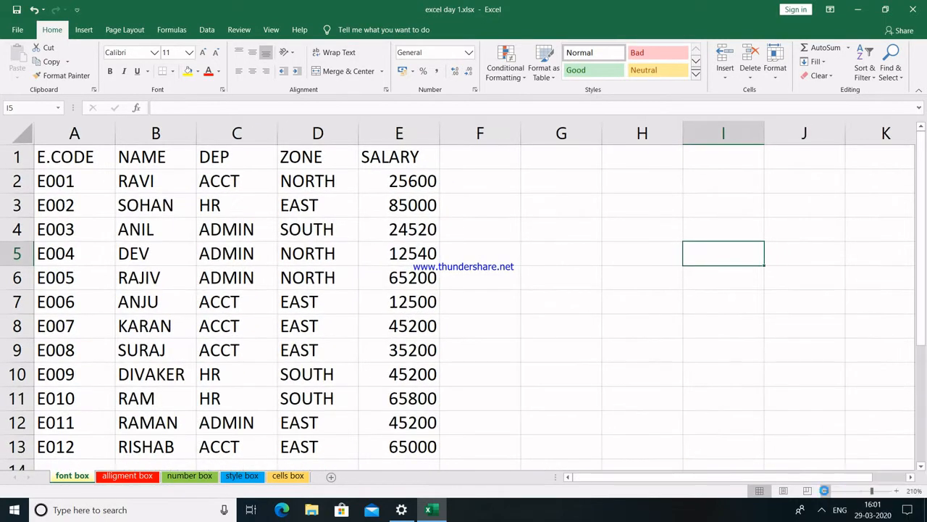
left_click(826, 492)
left_click(825, 492)
left_click(826, 492)
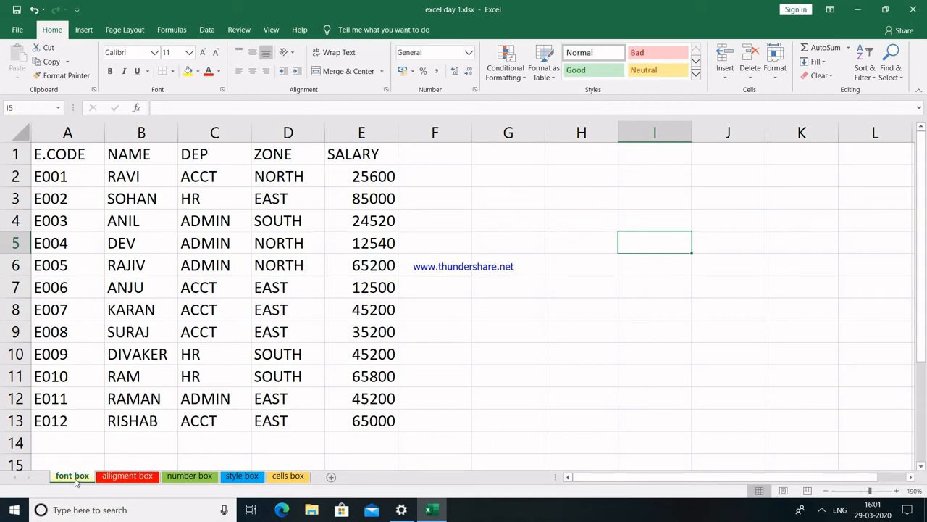
left_click(126, 476)
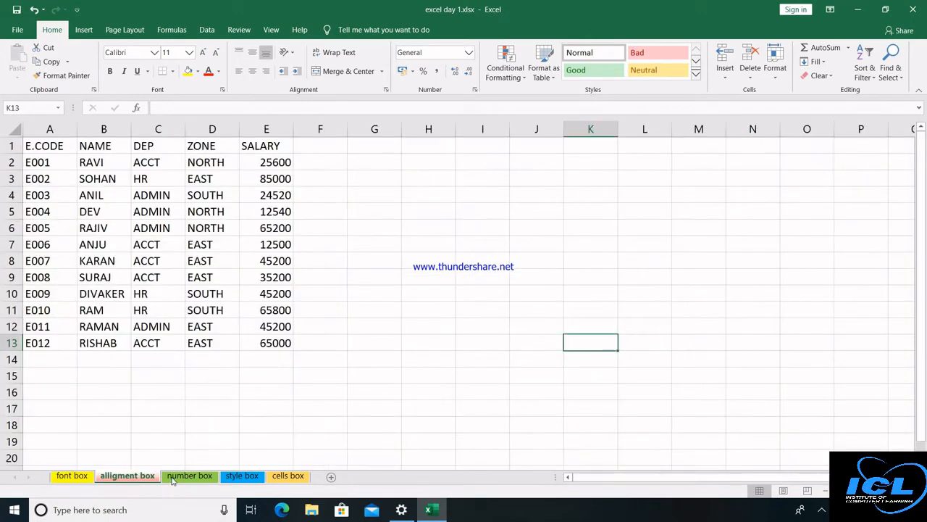
left_click(189, 476)
left_click(240, 478)
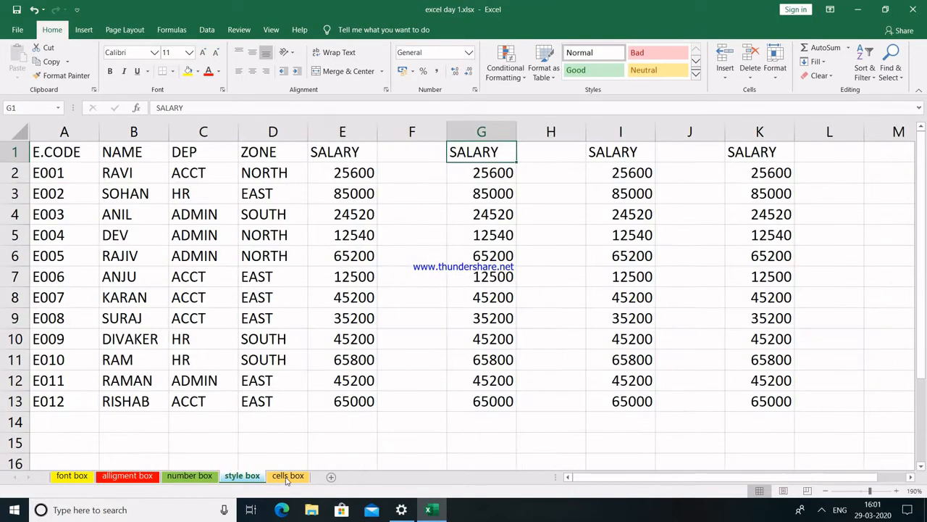
left_click(287, 476)
left_click(72, 477)
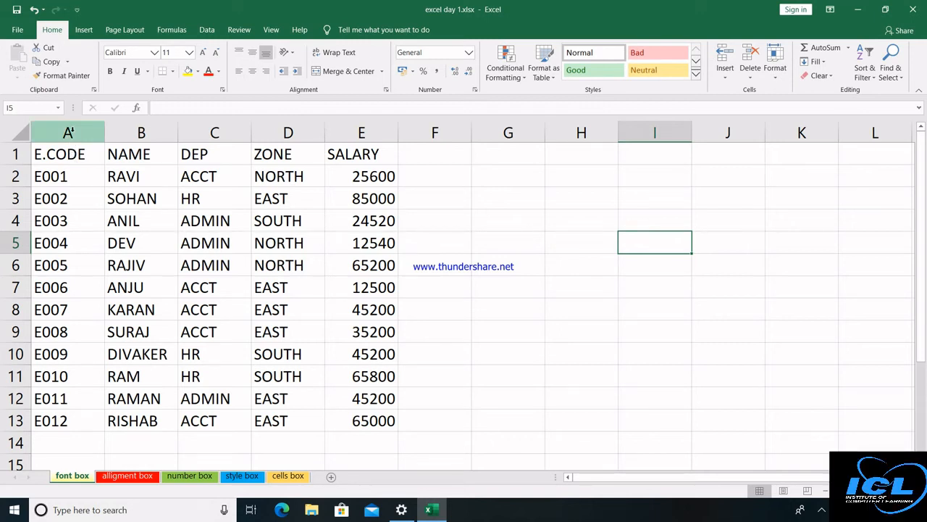
left_click(145, 132)
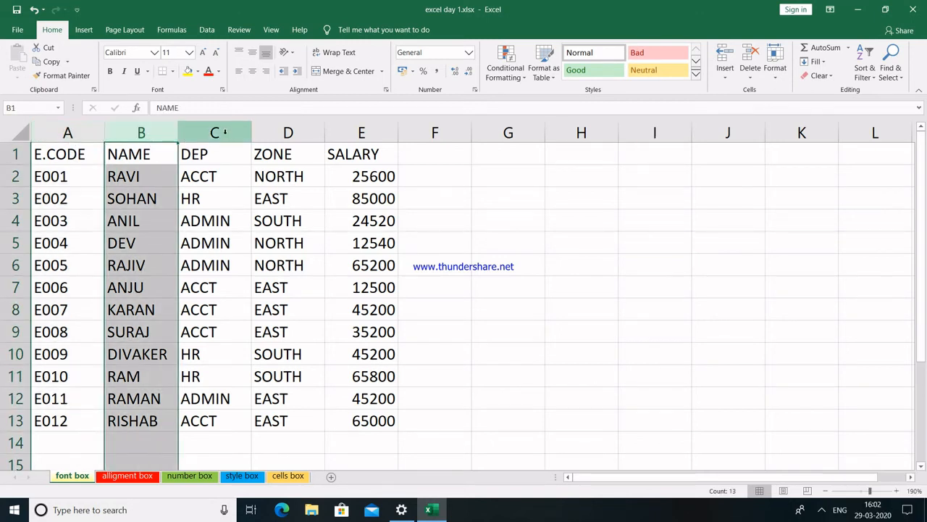
left_click(224, 132)
left_click(288, 132)
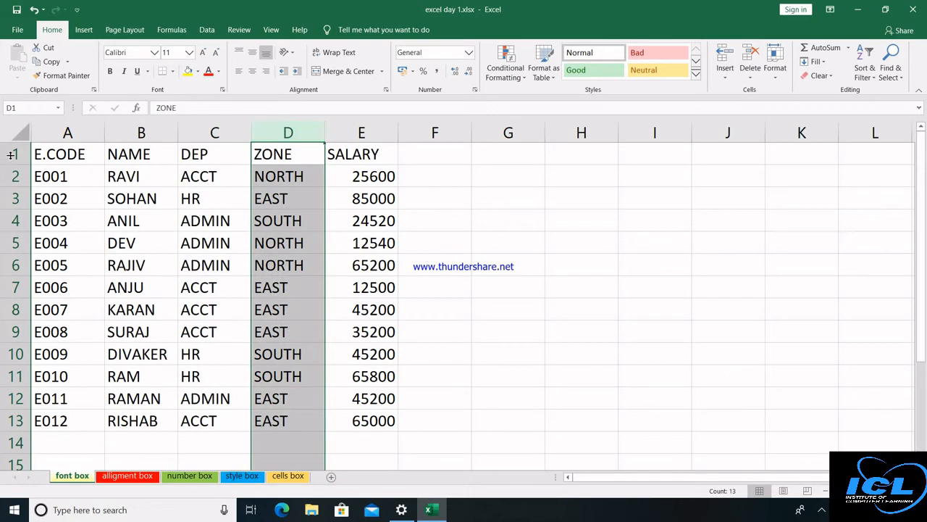
left_click(7, 153)
left_click(15, 176)
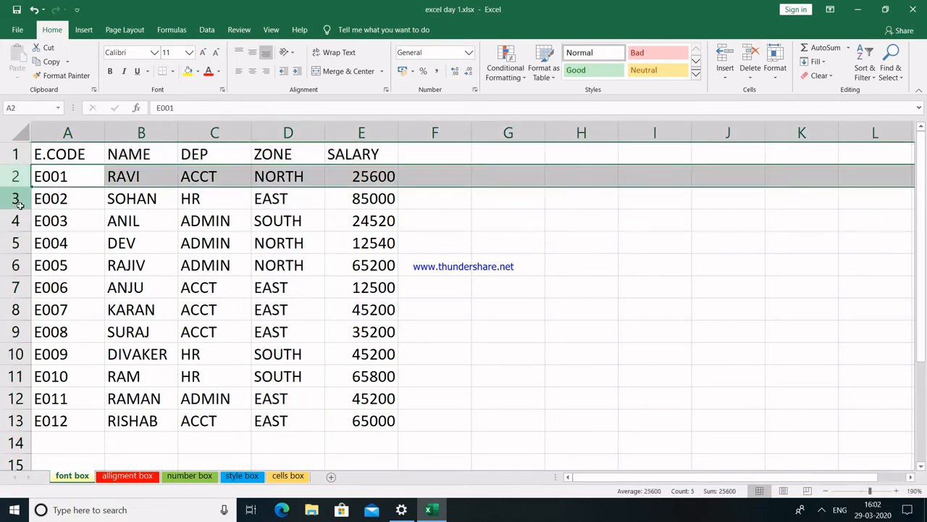
left_click_drag(14, 199, 19, 214)
left_click(18, 217)
left_click(74, 213)
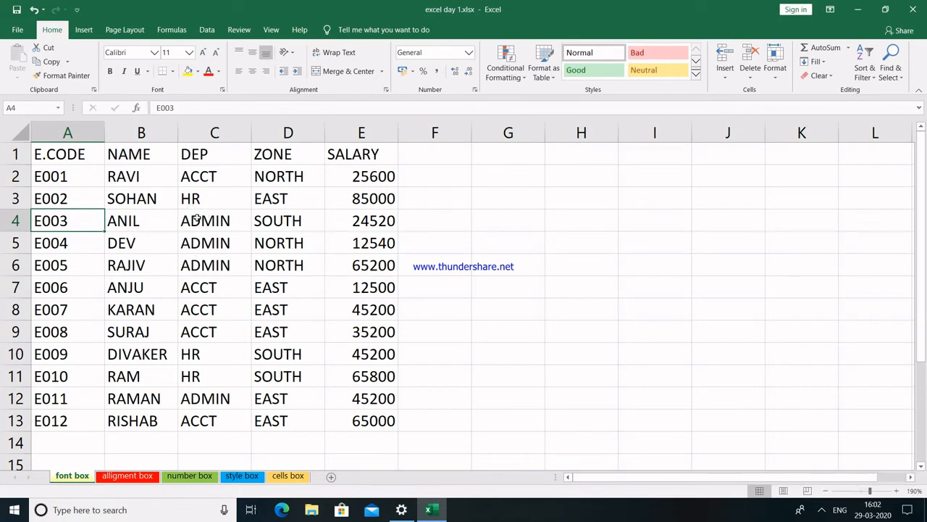
left_click(87, 150)
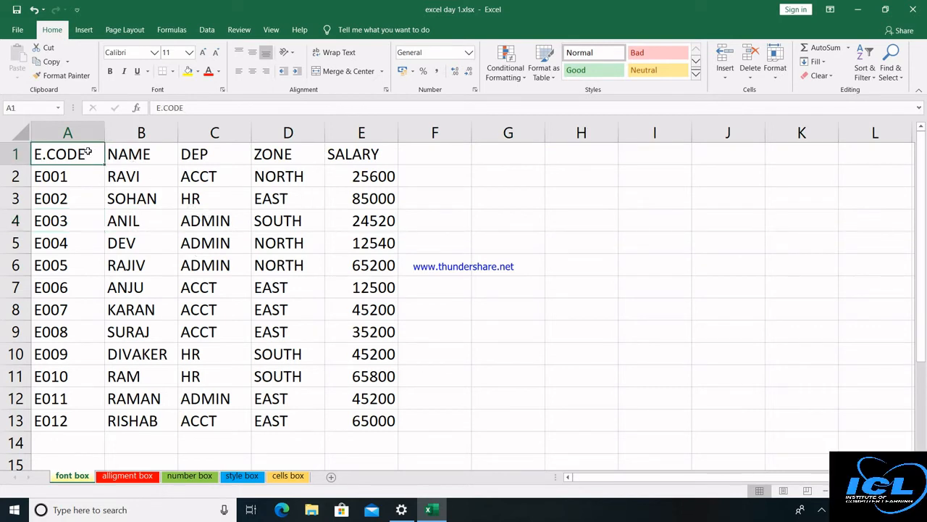
left_click(145, 154)
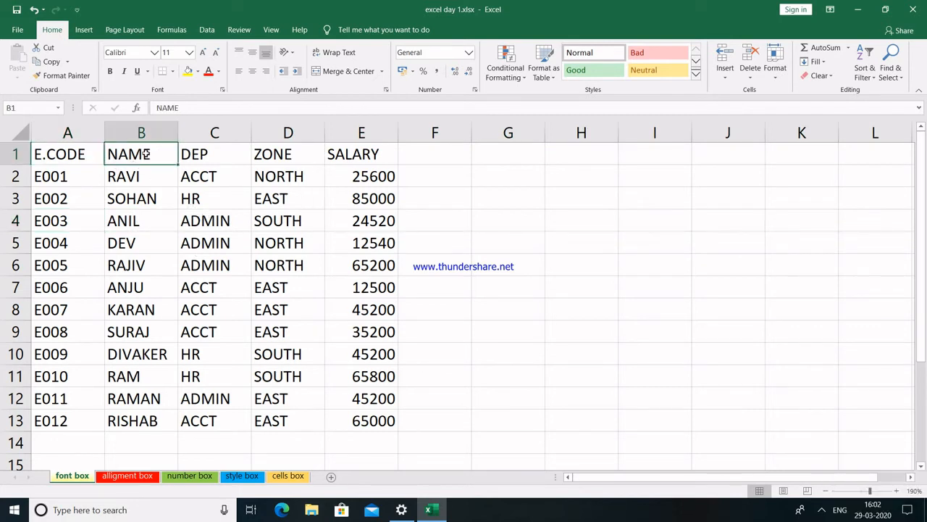
left_click(501, 167)
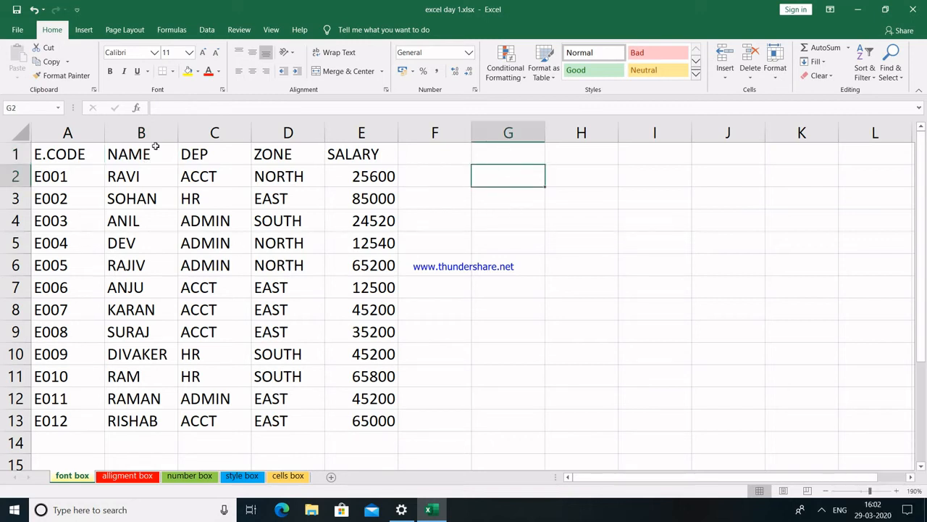
left_click(82, 150)
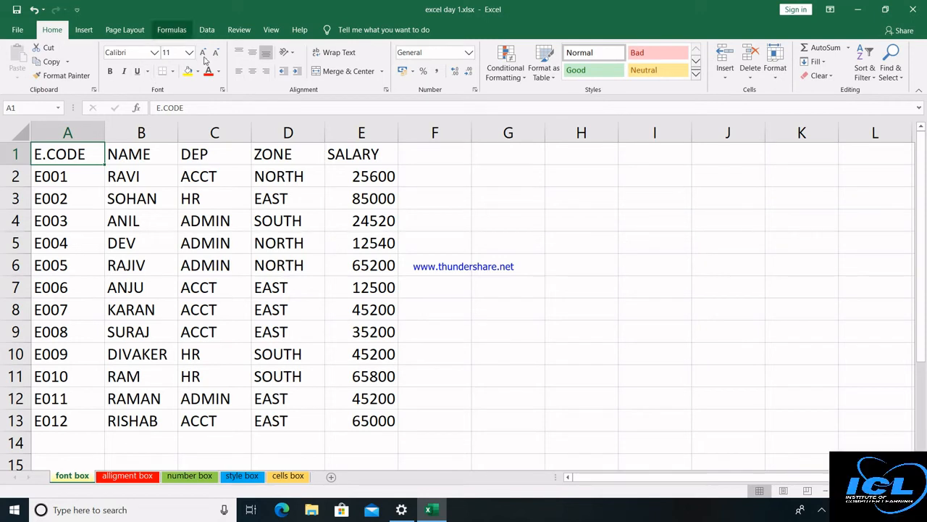
double_click(84, 154)
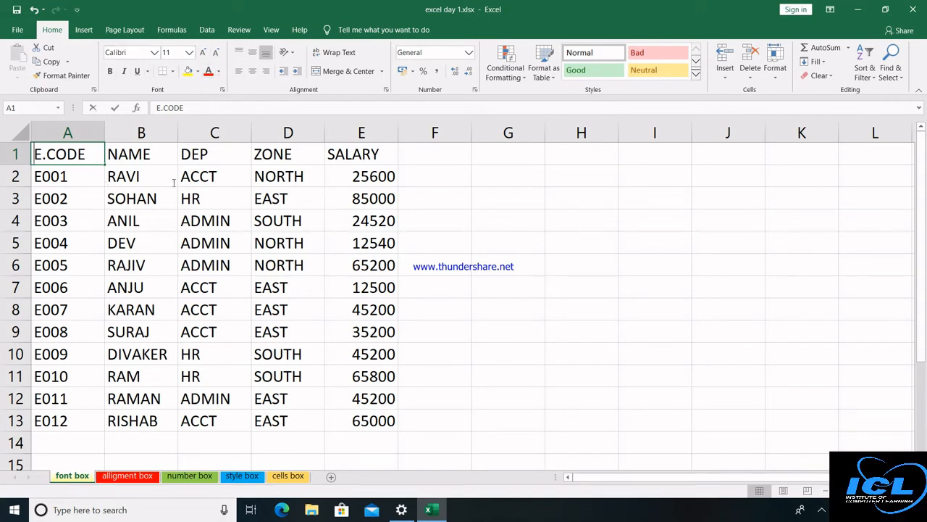
left_click(72, 179)
left_click(65, 152)
key("ctrl+Right")
key("ctrl+Right")
key("Left")
key("Left")
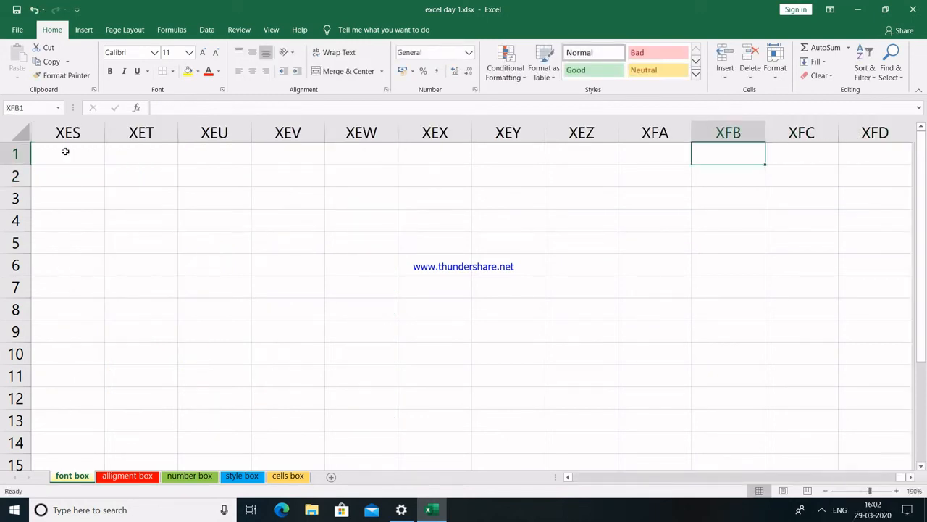
key("ctrl+Left")
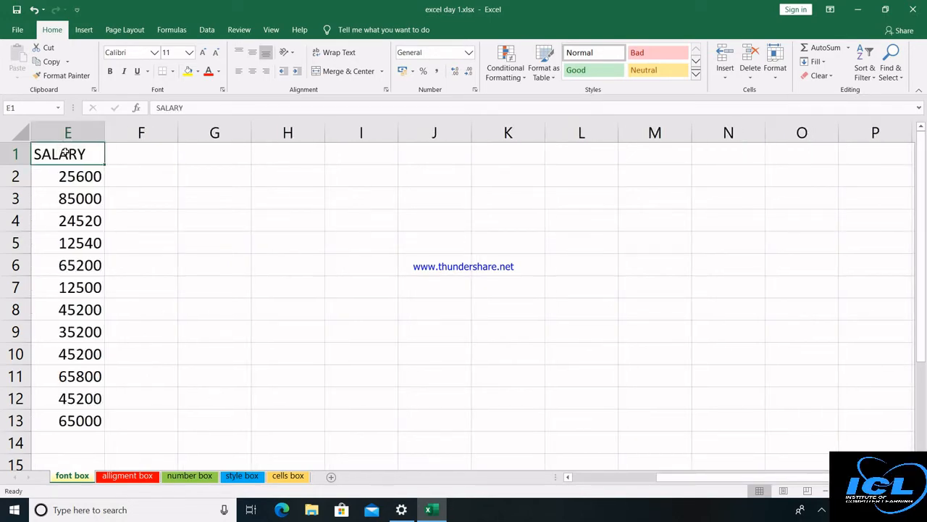
key("ctrl+Left")
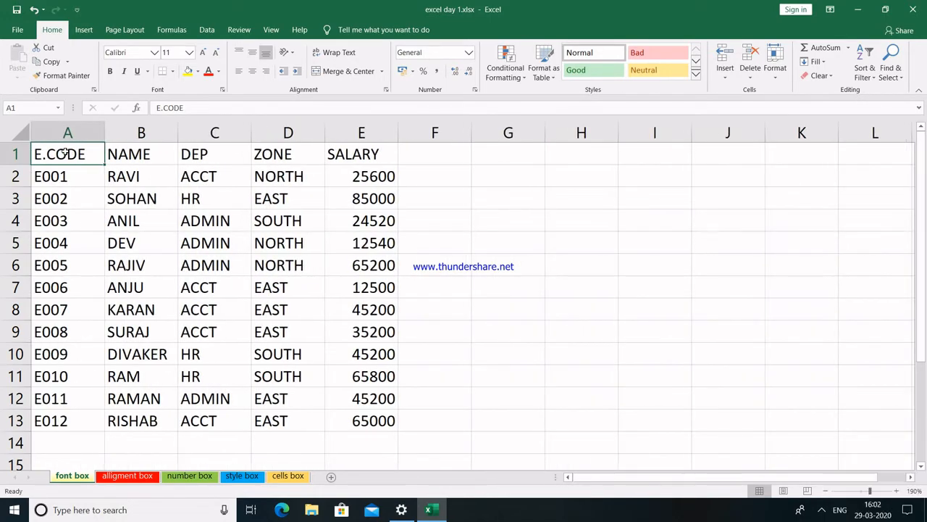
key("shift+Right")
key("shift+Right")
key("shift+Right")
key("shift+Right")
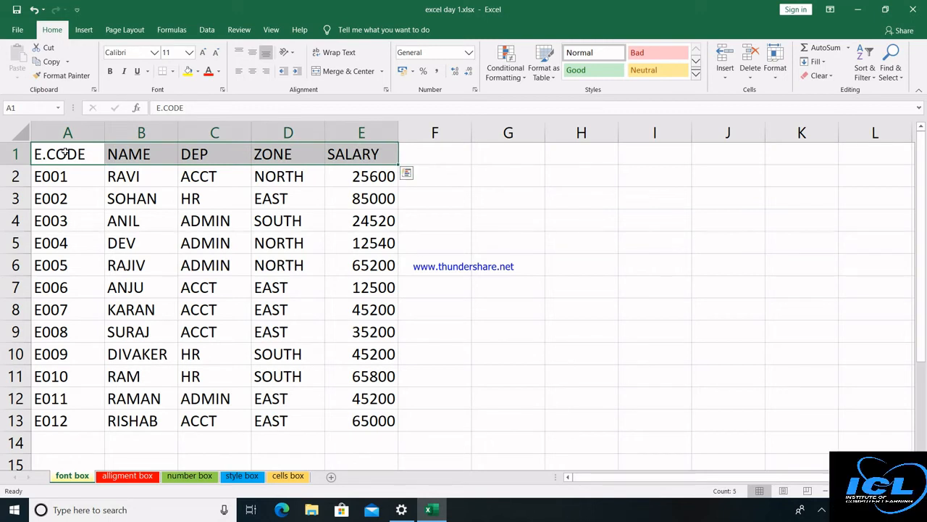
Apply the Dubai font to the header row A1:E1.
left_click(153, 54)
left_click(154, 54)
left_click(154, 54)
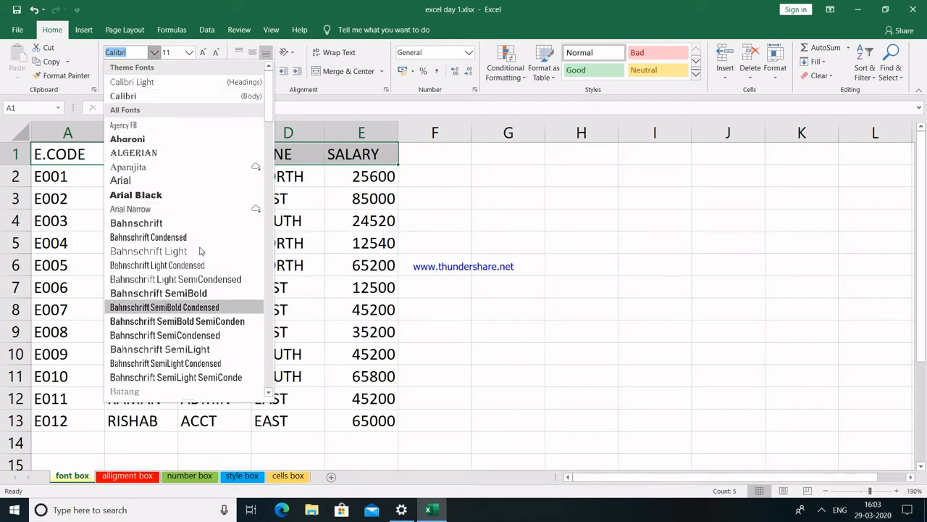
left_click_drag(273, 112, 269, 152)
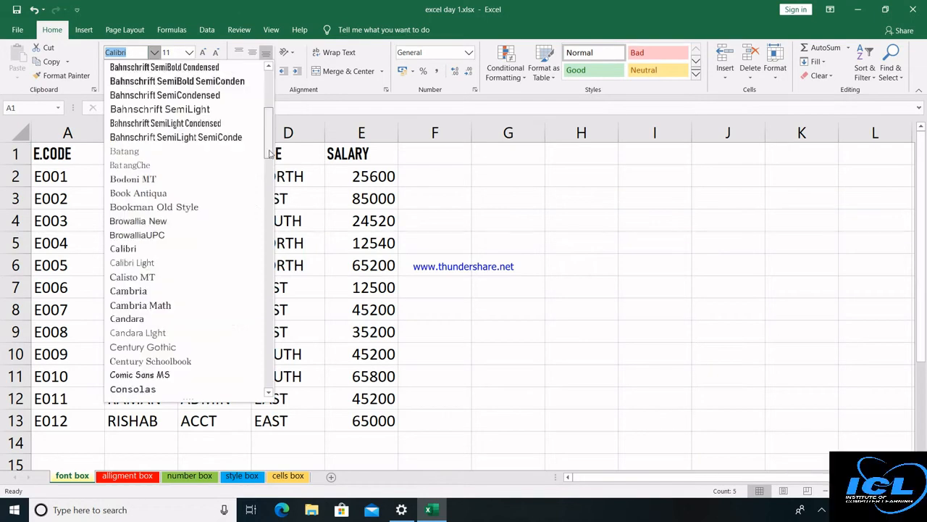
scroll(224, 195, "down", 6)
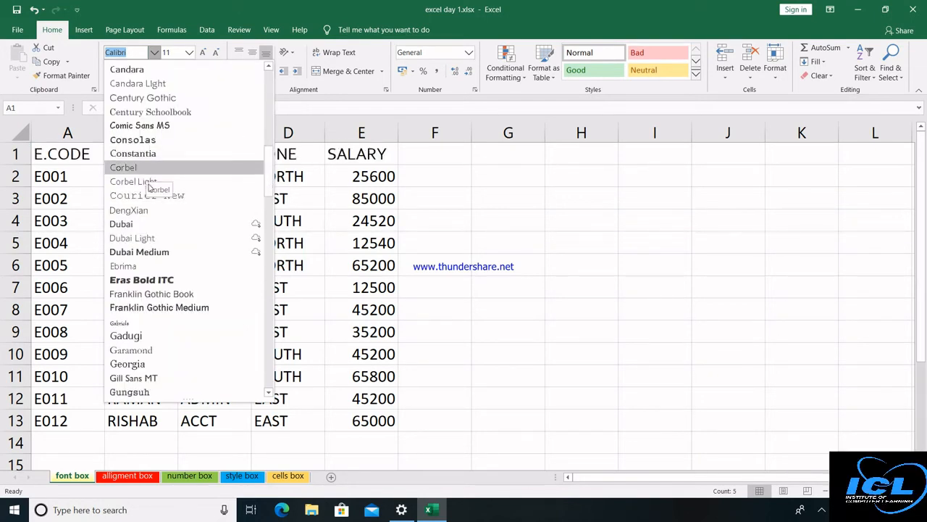
left_click(143, 226)
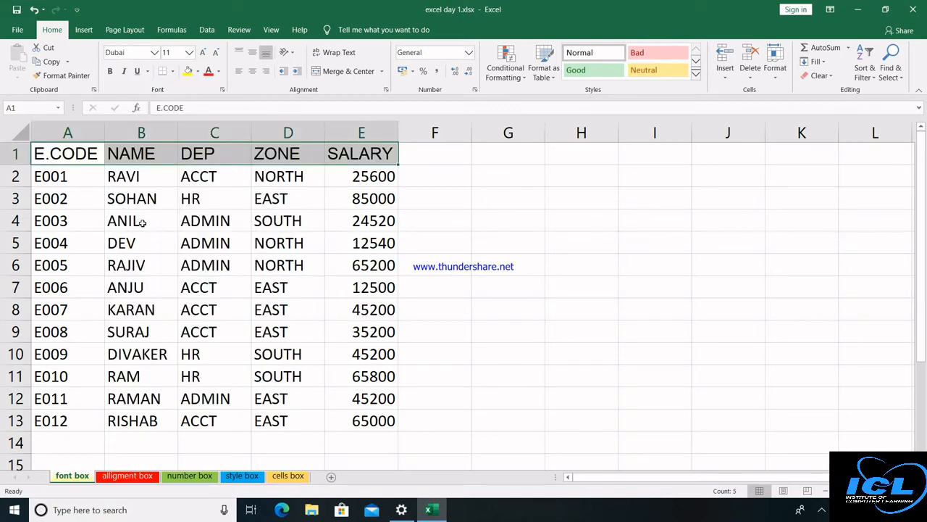
Select the data range A2:E13.
left_click(80, 176)
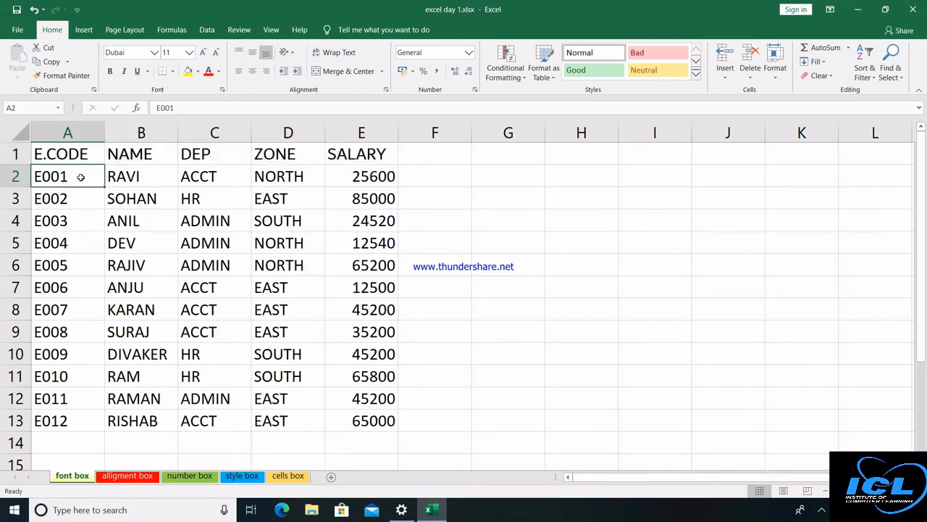
key("shift+Right")
key("shift+Right")
key("shift+Right")
key("shift+Right")
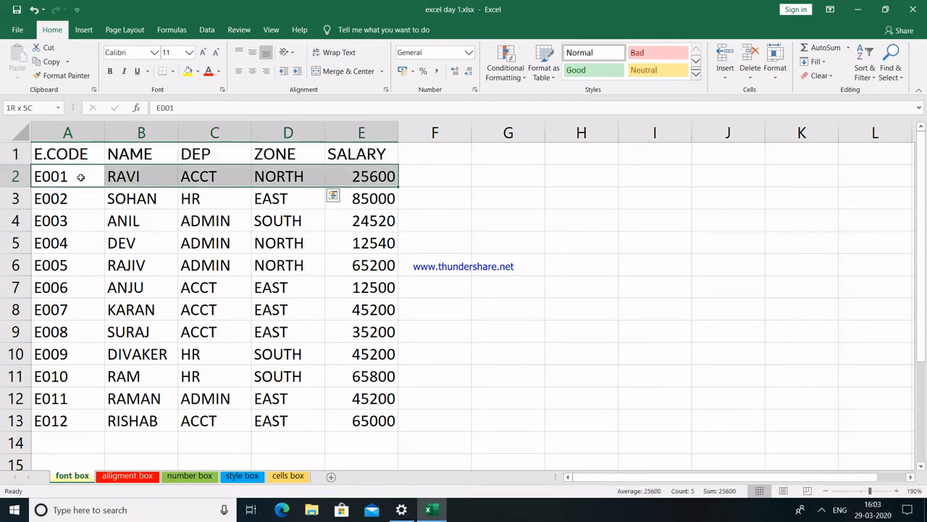
key("shift+Down")
key("shift+Down")
key("shift+Down")
key("shift+Down")
key("shift+Down")
key("shift+Down")
key("shift+Down")
key("shift+Down")
key("shift+Down")
key("shift+Down")
key("shift+Down")
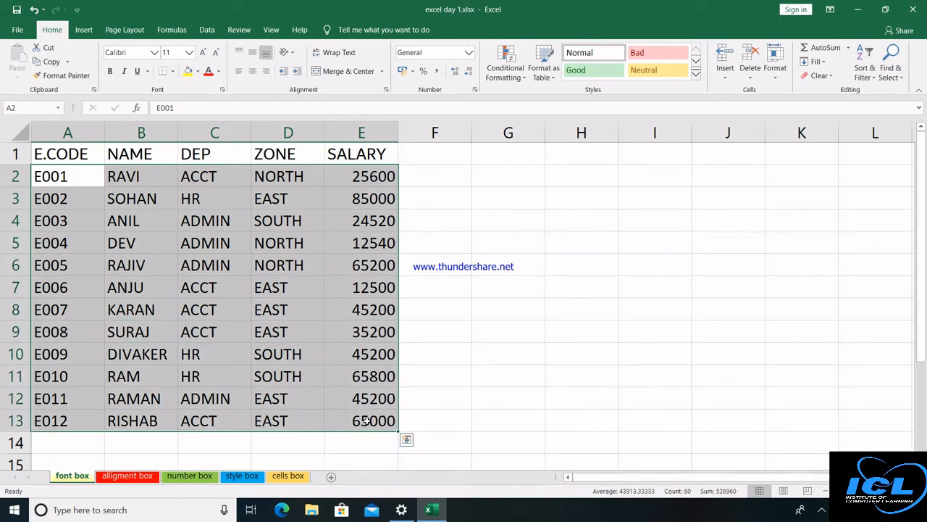
left_click(189, 54)
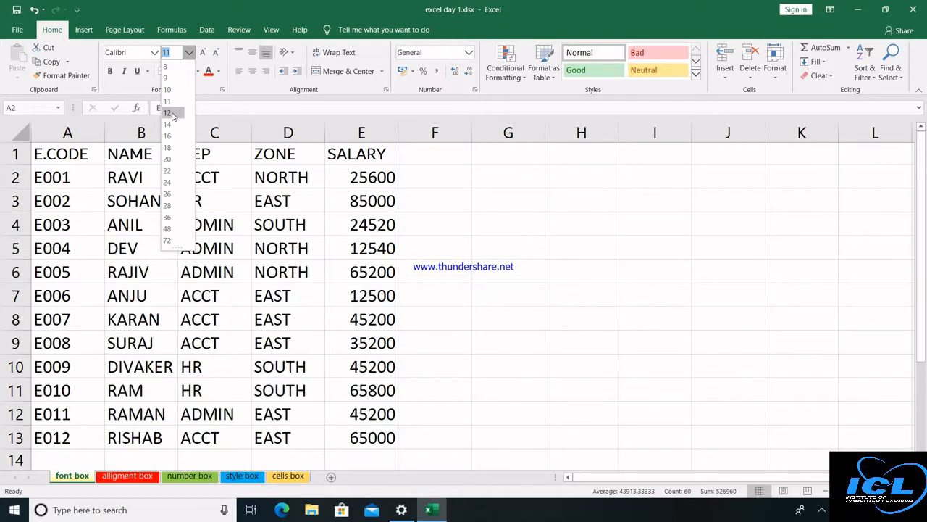
left_click(172, 115)
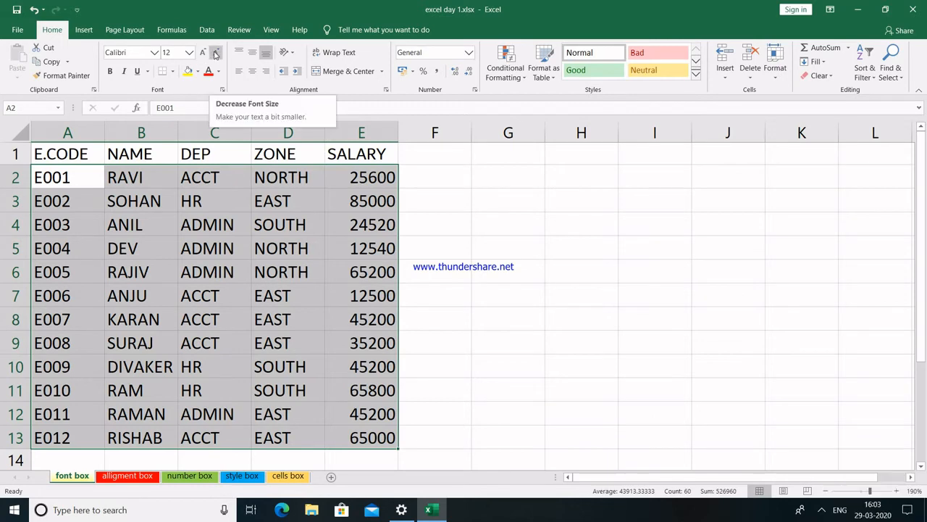
left_click(216, 57)
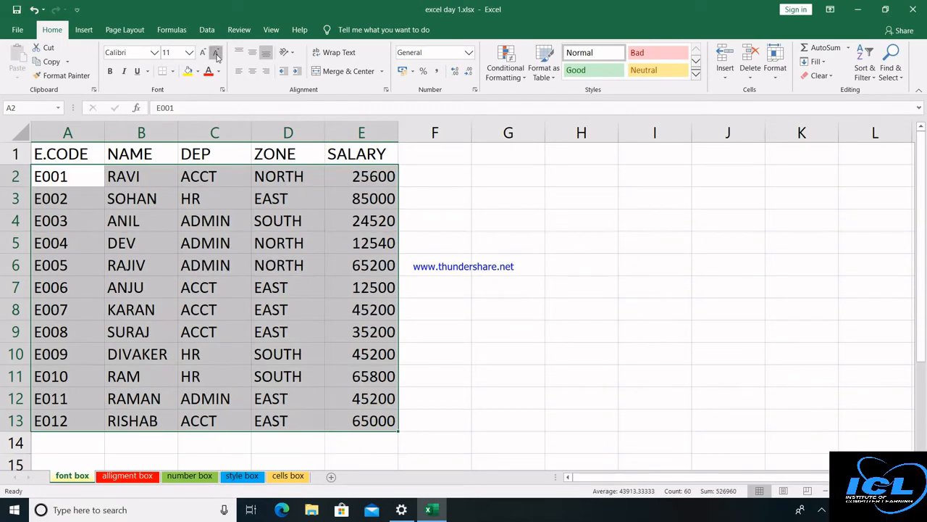
left_click(217, 57)
left_click(205, 54)
left_click(75, 152)
key("ctrl+a")
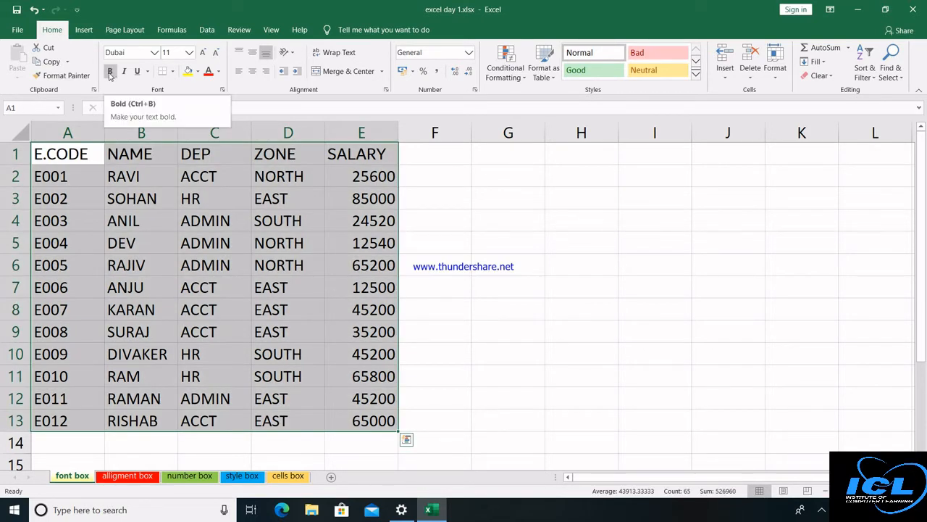
Toggle Bold, Italic and Underline on and off for the whole table, leaving it unchanged.
left_click(110, 72)
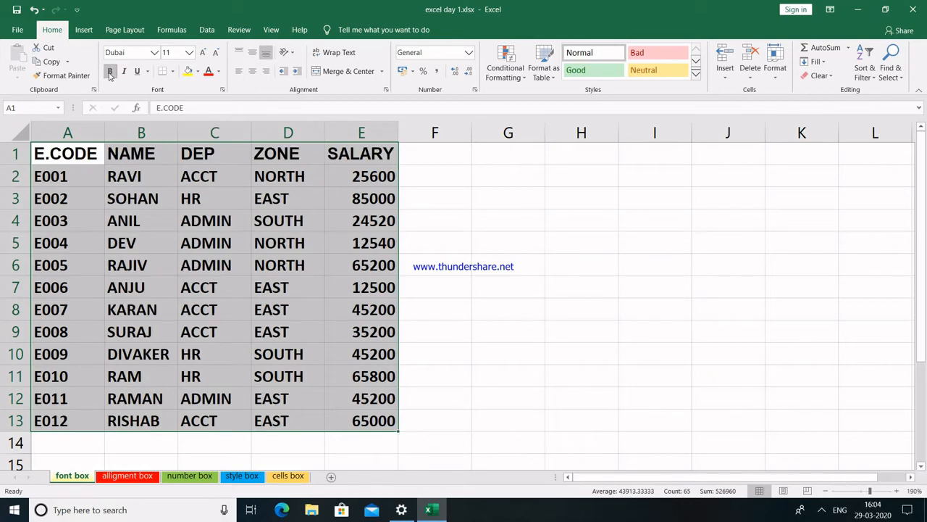
left_click(110, 71)
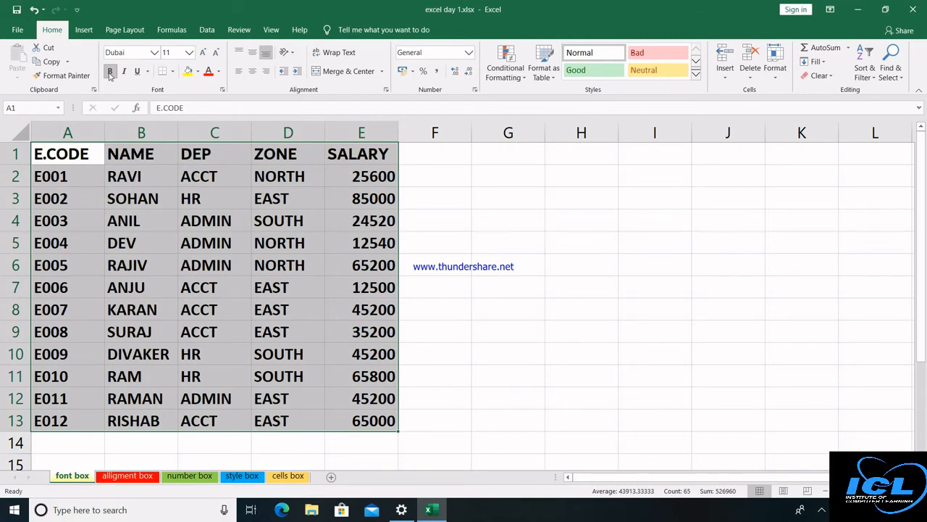
left_click(110, 71)
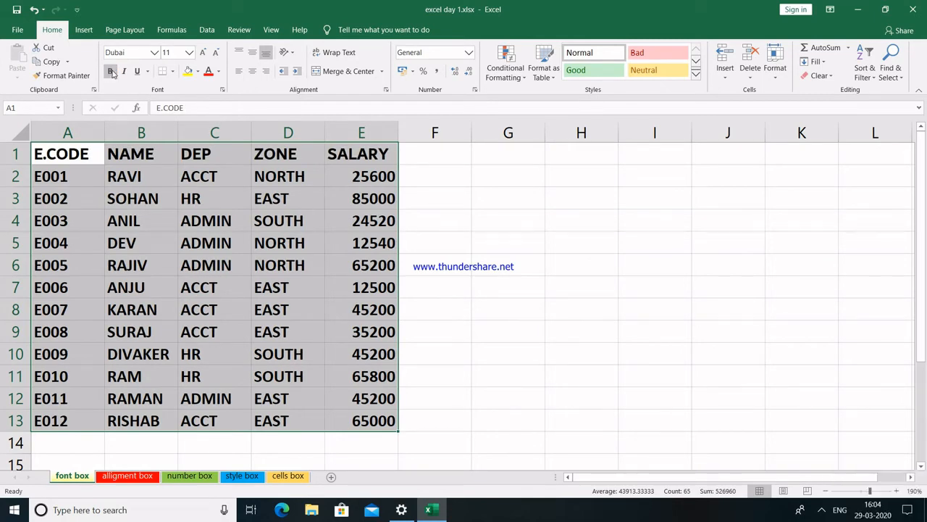
left_click(124, 71)
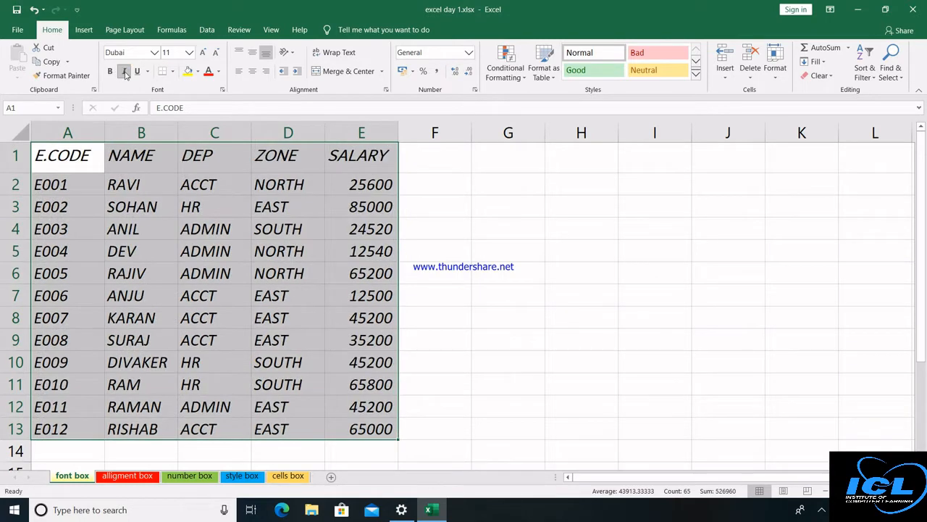
left_click(124, 71)
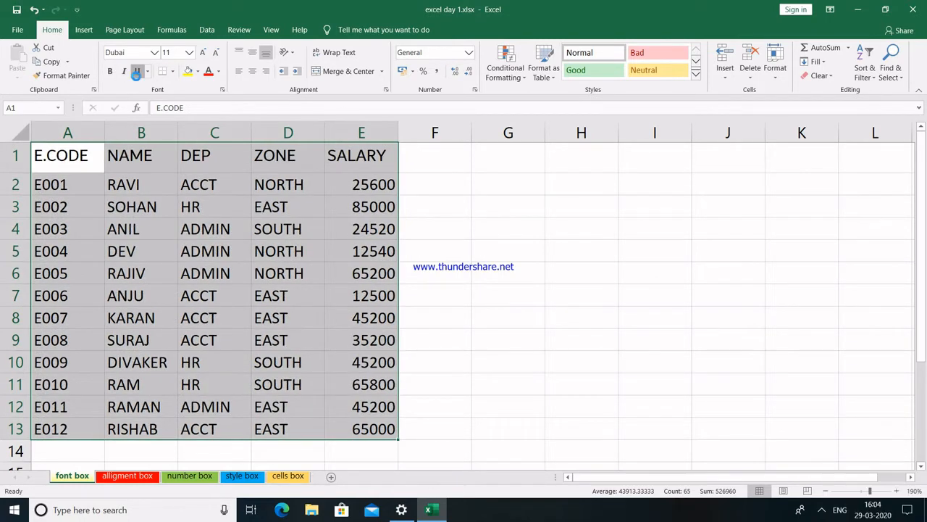
left_click(137, 71)
left_click(137, 71)
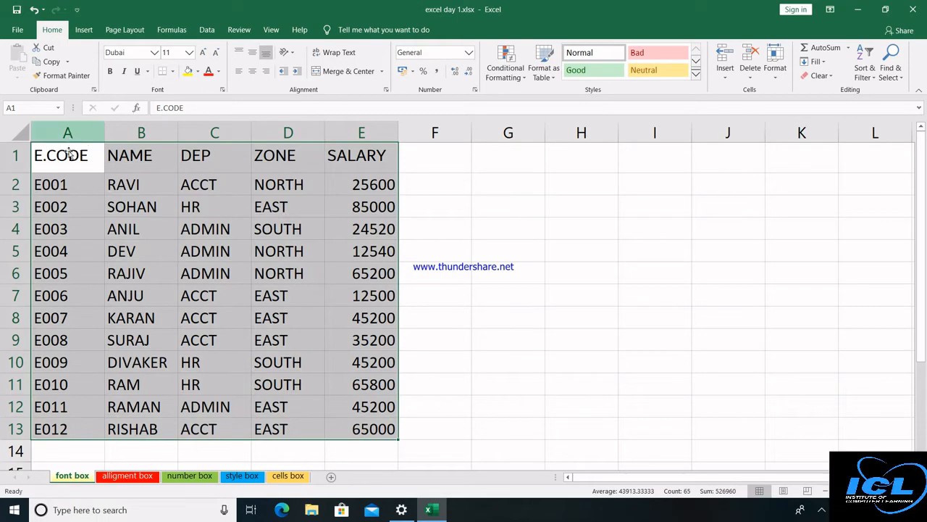
Give the header row A1:E1 a Double Underline.
left_click(67, 153)
key("shift+Right")
key("shift+Right")
key("shift+Right")
key("shift+Right")
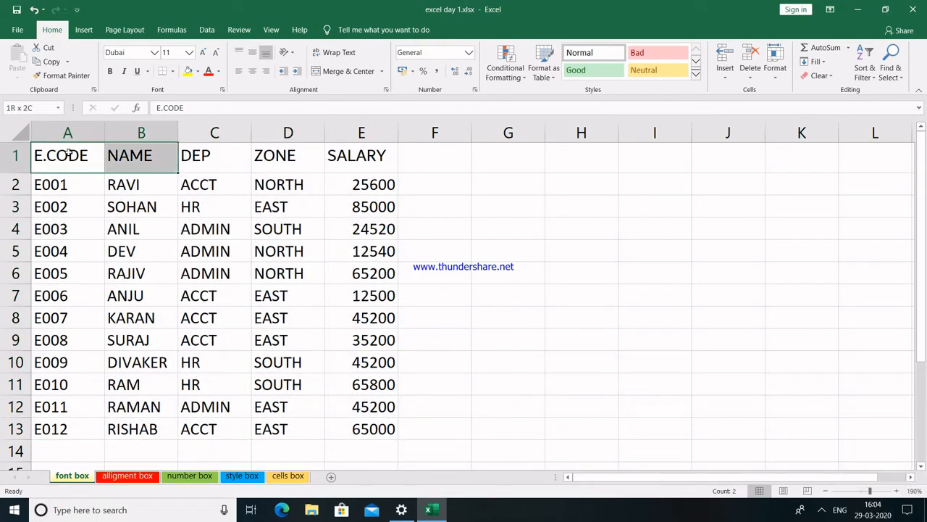
left_click(147, 72)
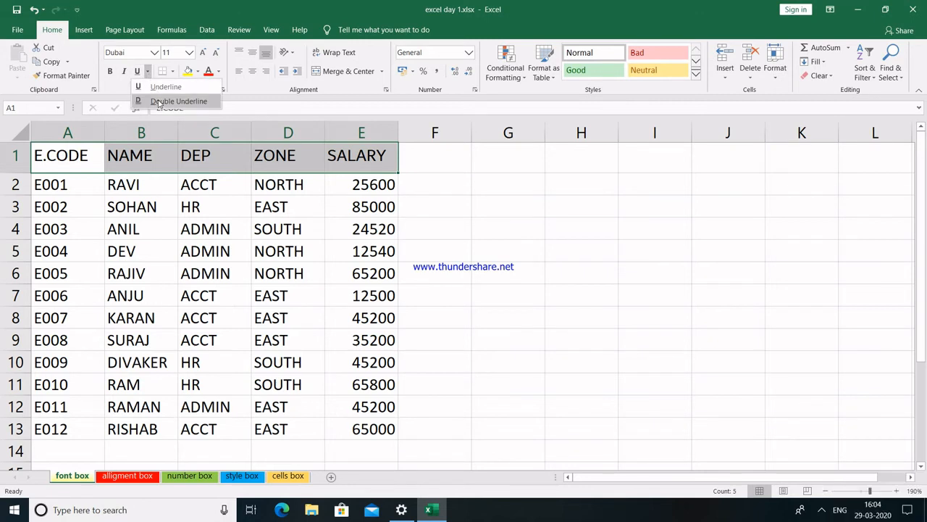
left_click(158, 103)
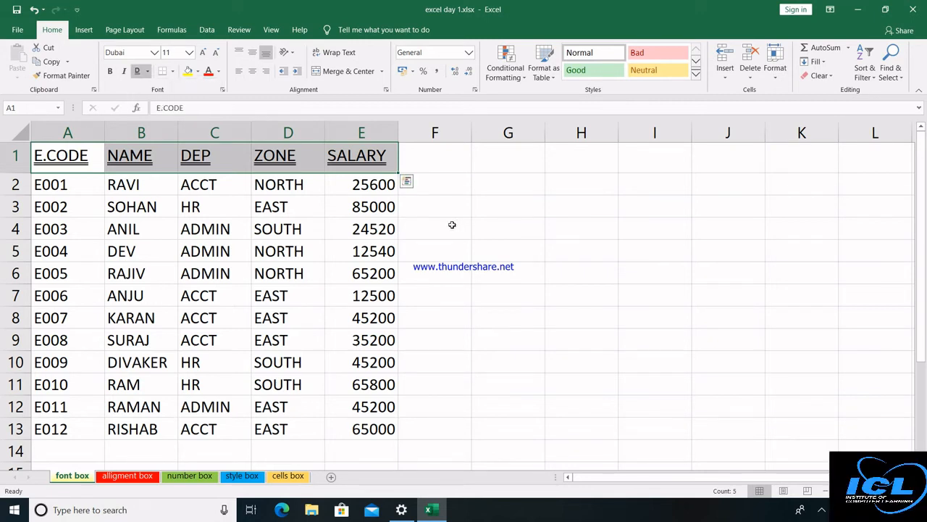
key("ctrl+a")
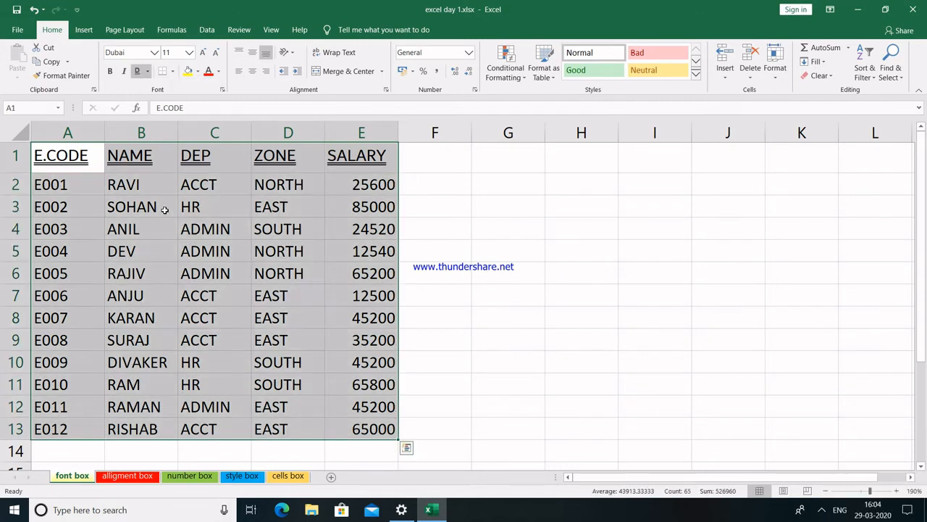
Apply solid red Outline and Inside borders to A1:E13 through Format Cells > Border.
left_click(172, 71)
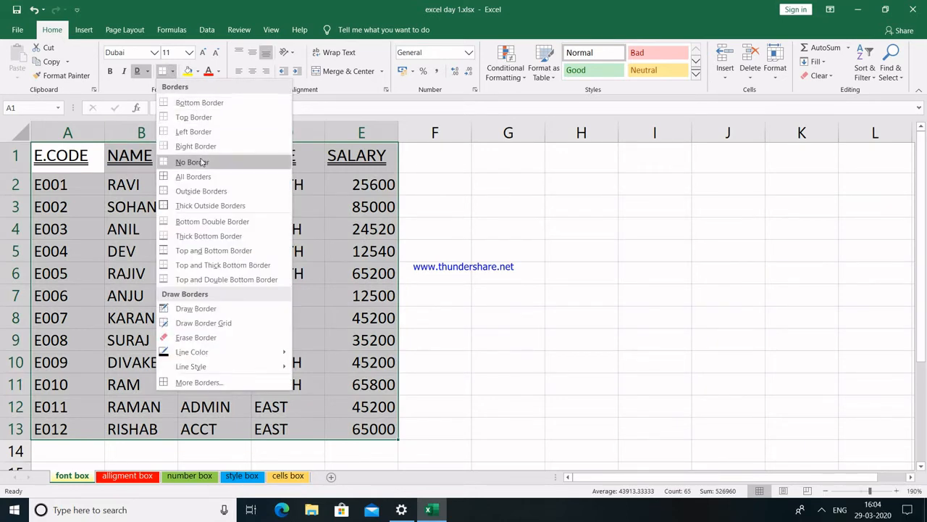
left_click(226, 384)
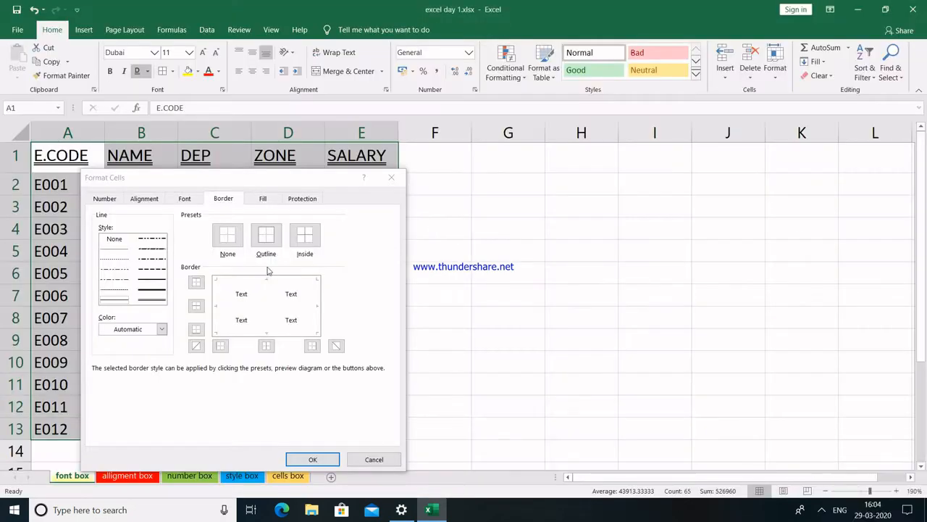
left_click(151, 283)
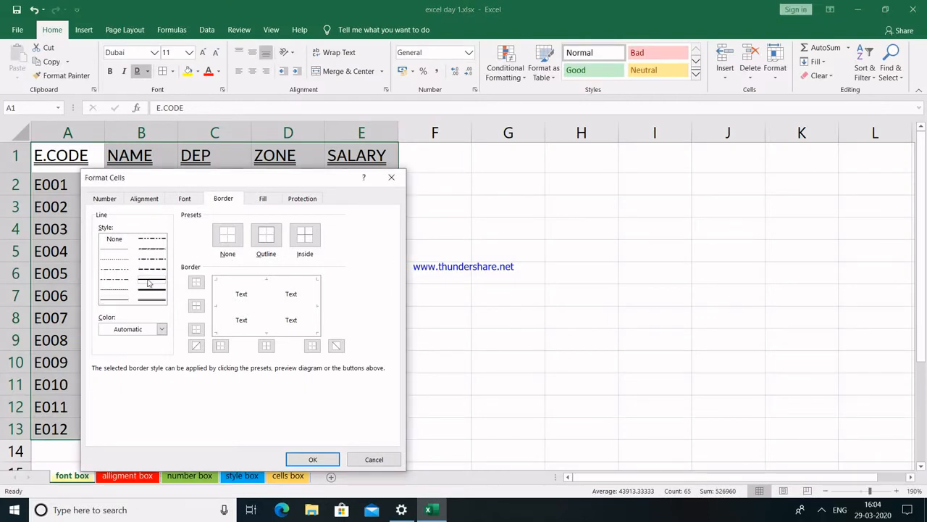
left_click(161, 329)
left_click(114, 435)
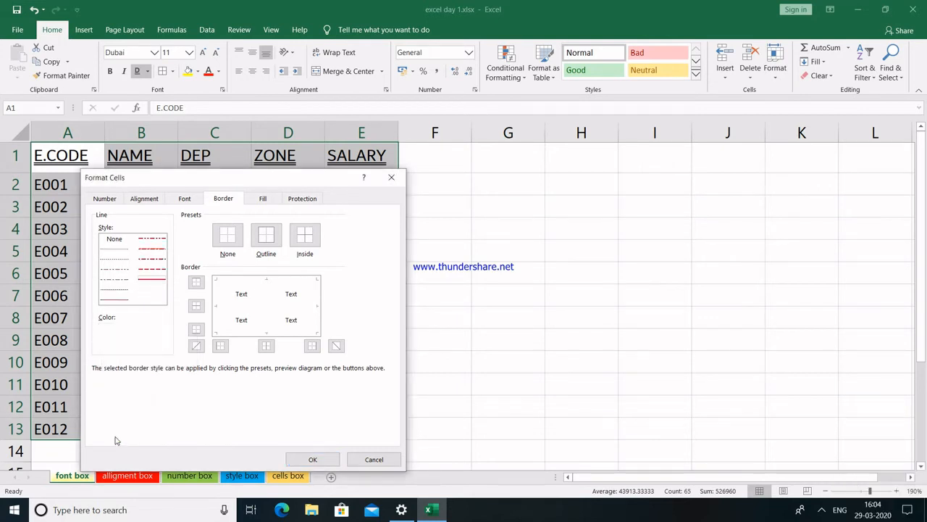
left_click(267, 234)
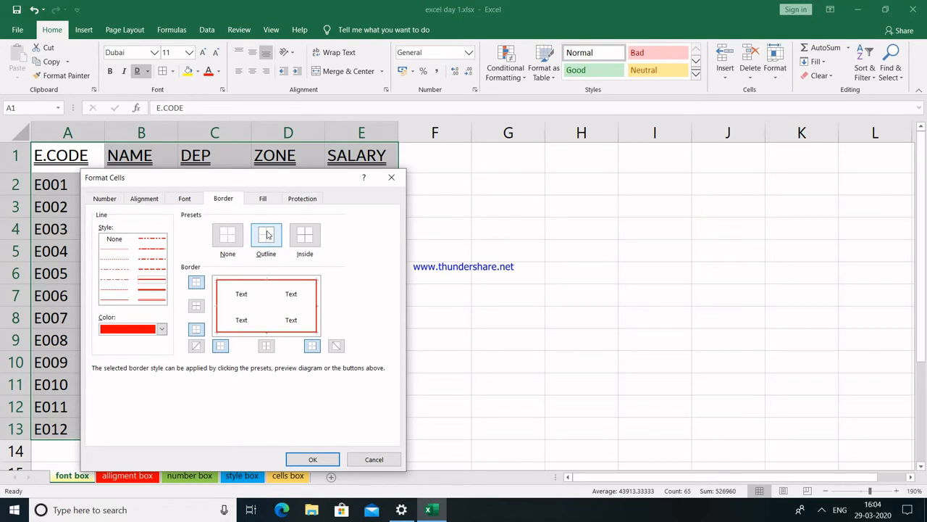
left_click(304, 237)
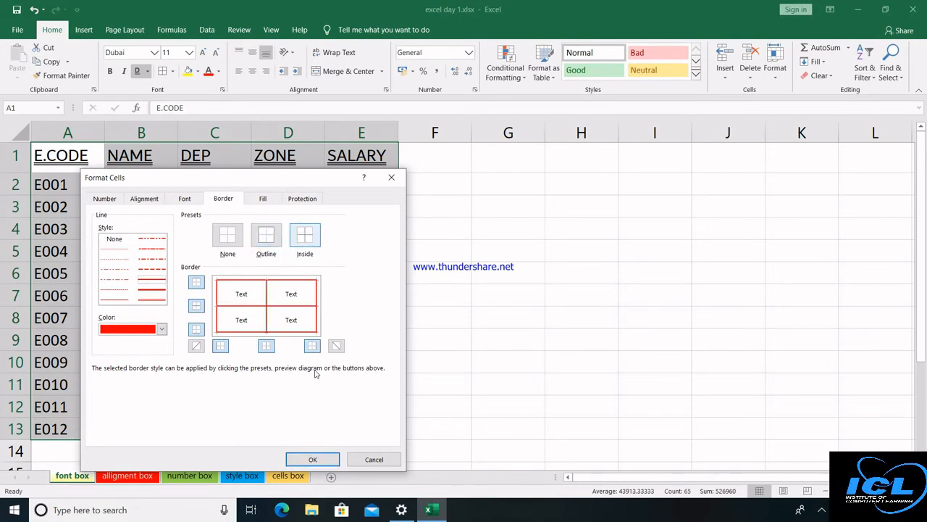
left_click(312, 459)
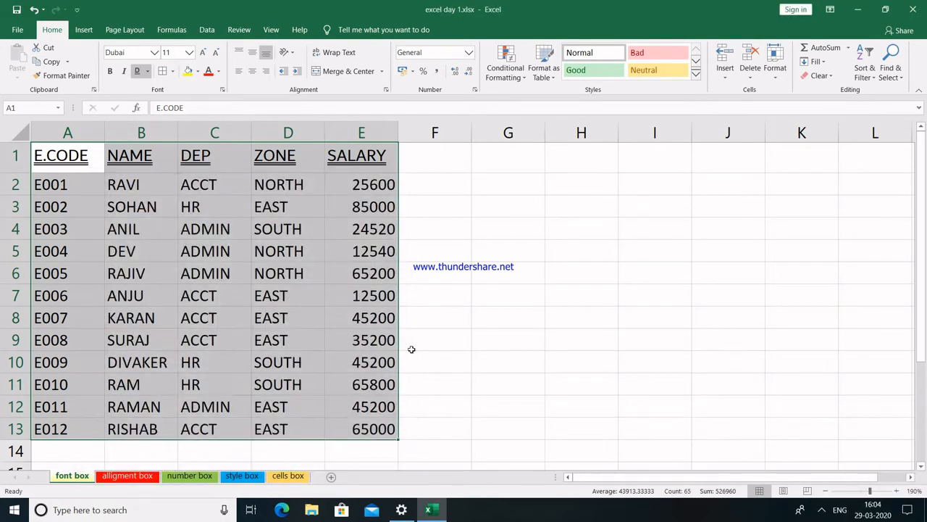
left_click(94, 155)
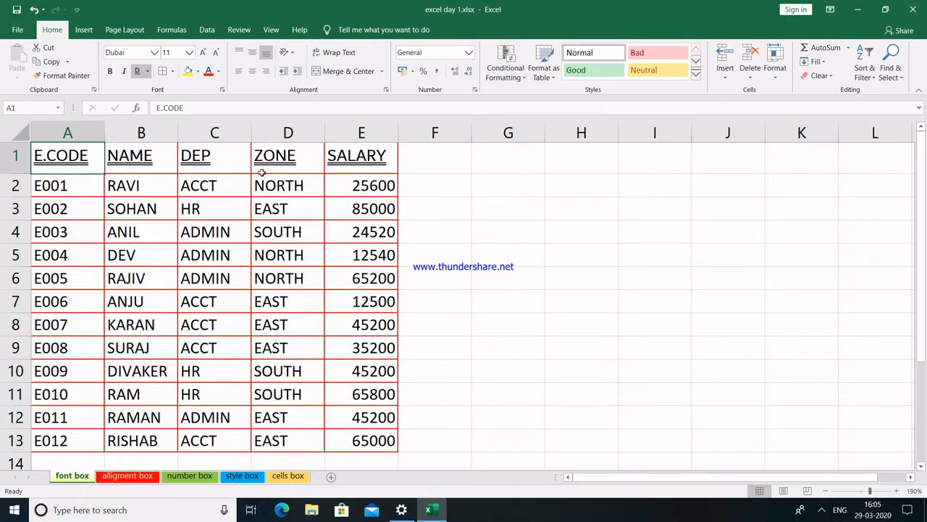
Fill the header row A1:E1 yellow.
left_click_drag(262, 172, 360, 161)
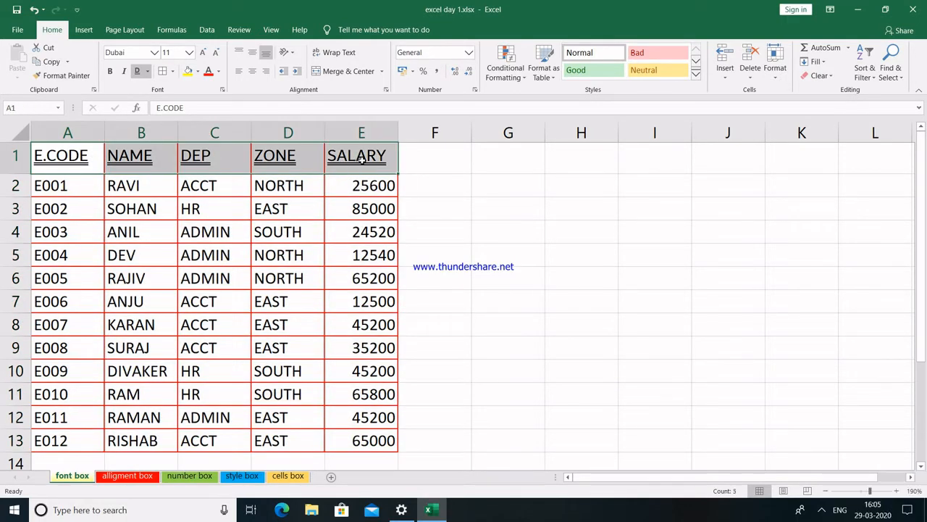
left_click(196, 71)
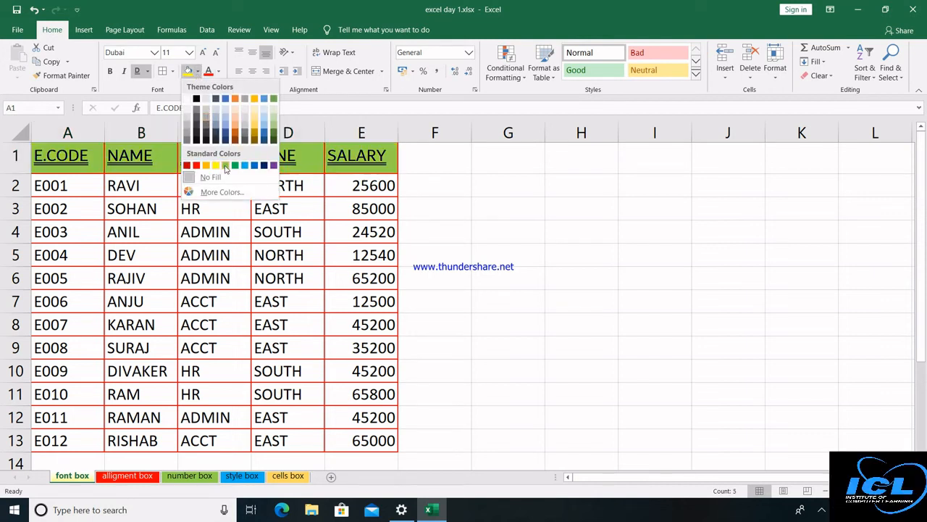
left_click(215, 165)
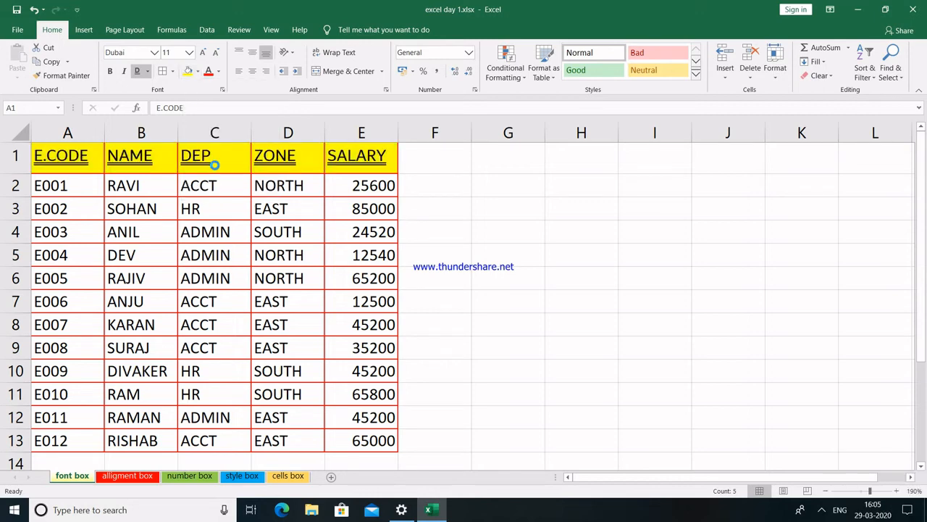
Make the data text in A2:E13 red and switch to the alligment box sheet.
left_click_drag(74, 183, 391, 439)
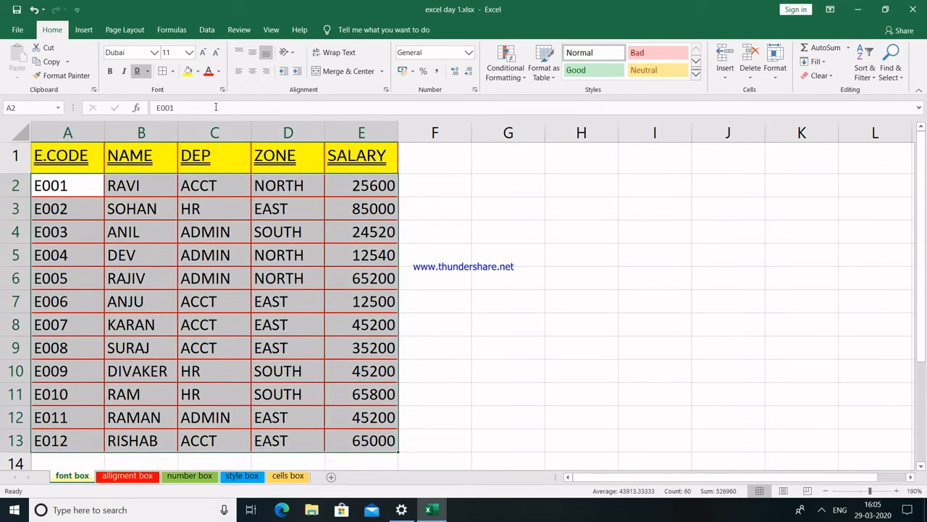
left_click(219, 72)
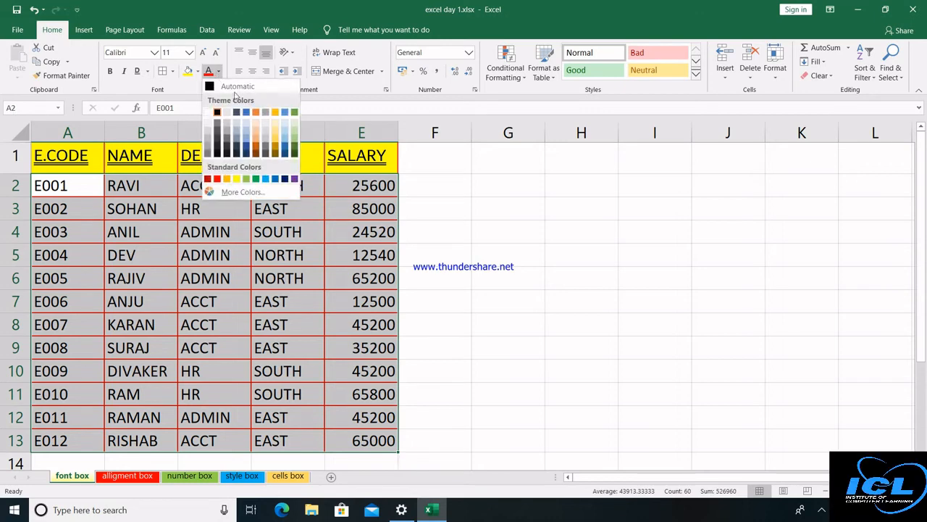
left_click(217, 180)
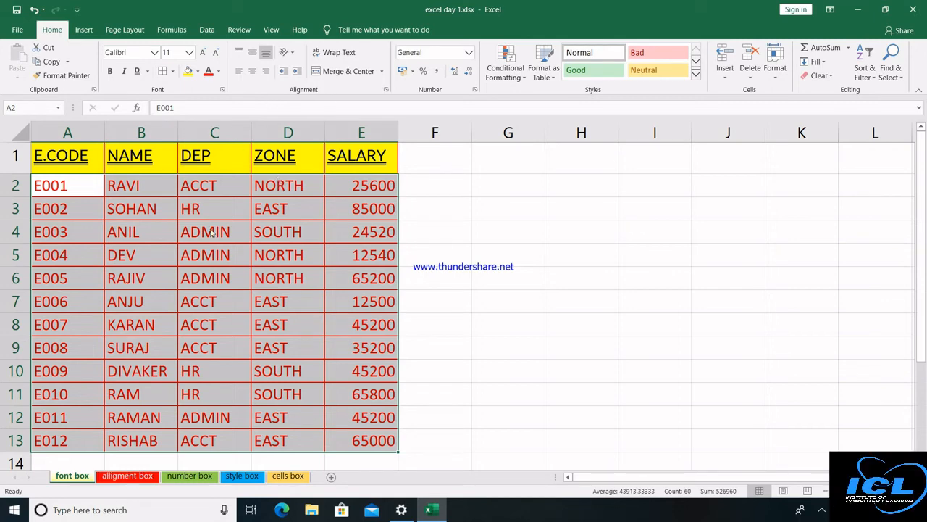
left_click(123, 477)
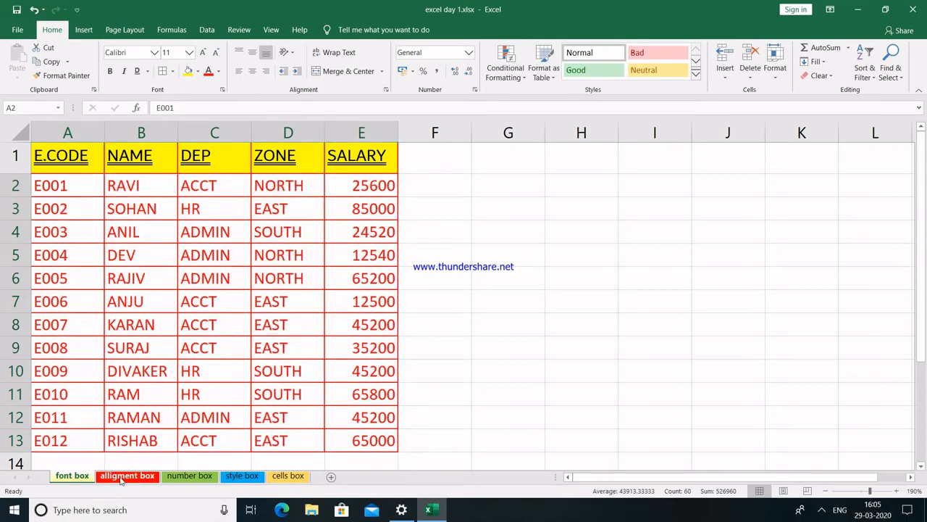
Make row 1 much taller, widen columns A, C, D and E, and select A1:E1.
left_click(824, 510)
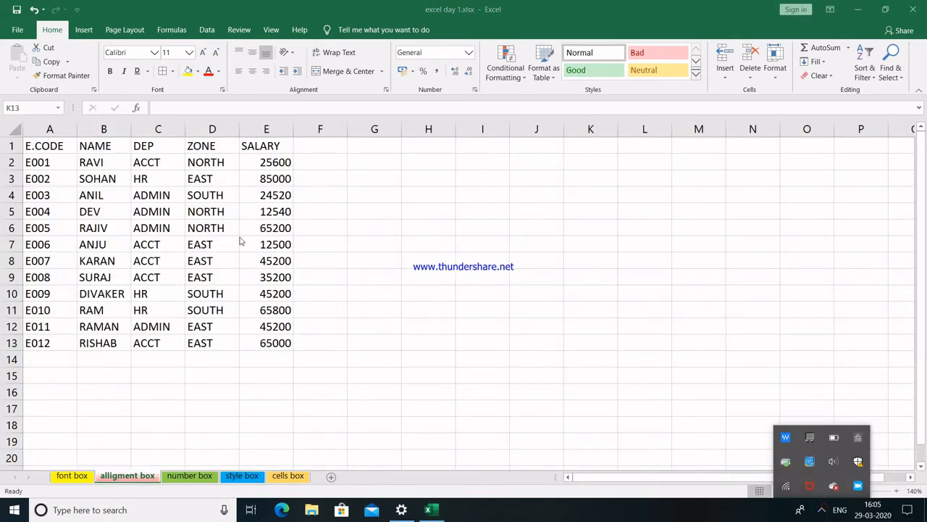
left_click(359, 227)
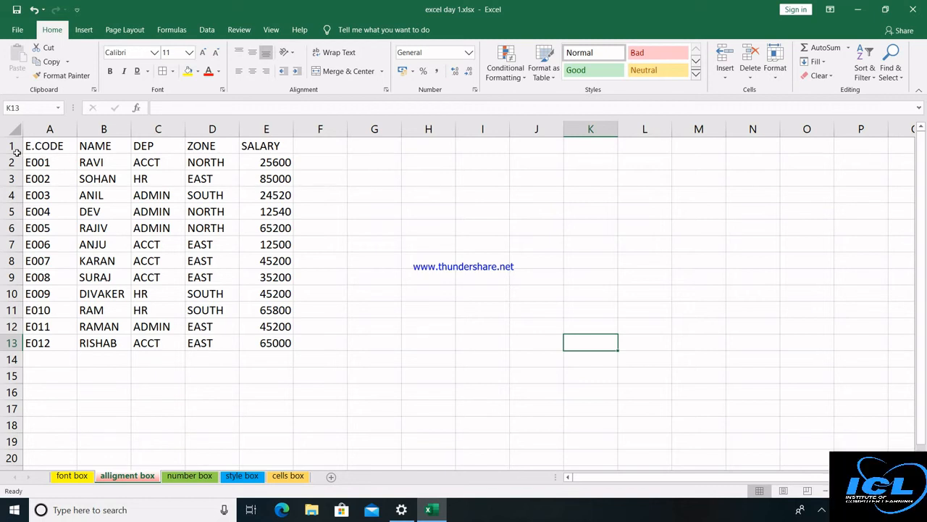
left_click_drag(16, 152, 21, 203)
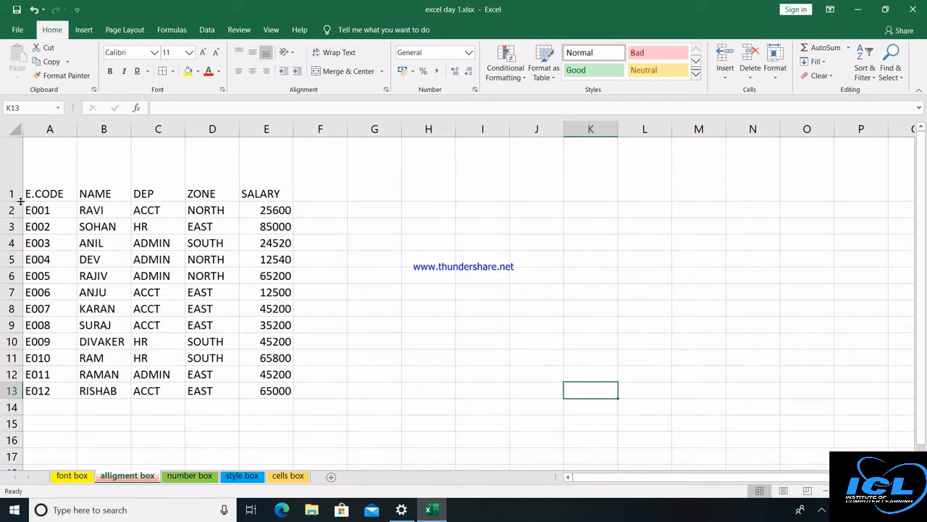
left_click_drag(78, 128, 200, 132)
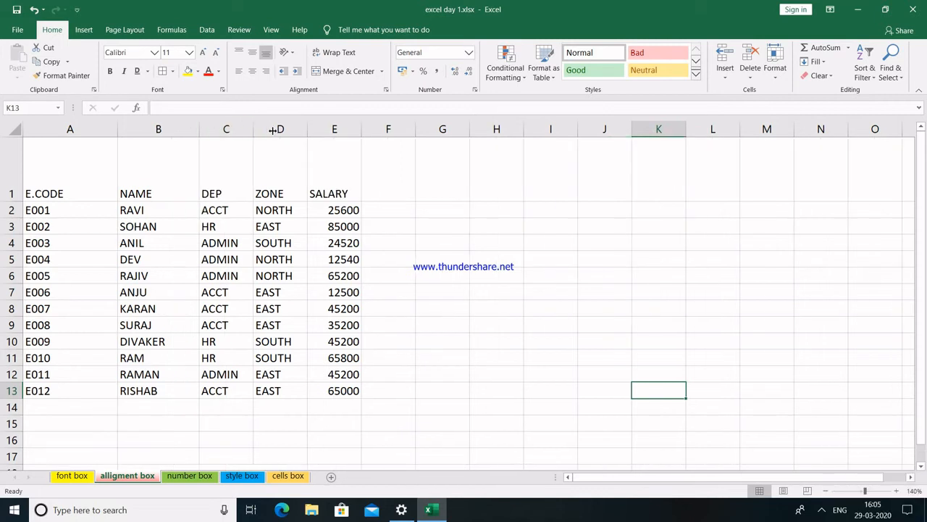
left_click_drag(274, 130, 413, 131)
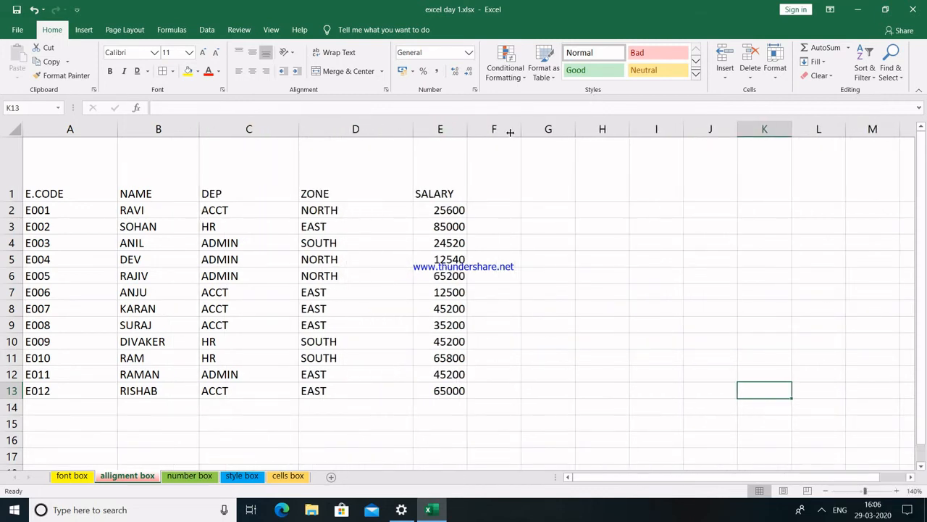
left_click_drag(510, 132, 518, 131)
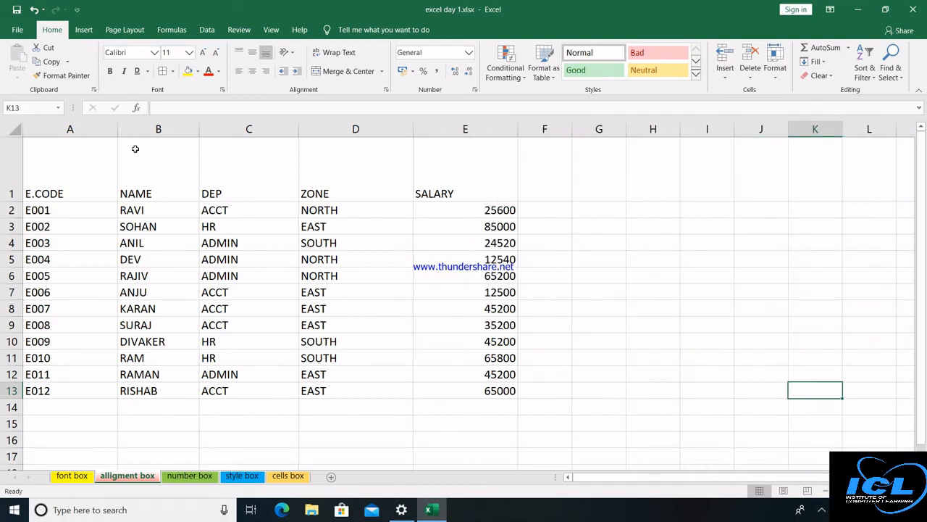
left_click_drag(83, 153, 449, 161)
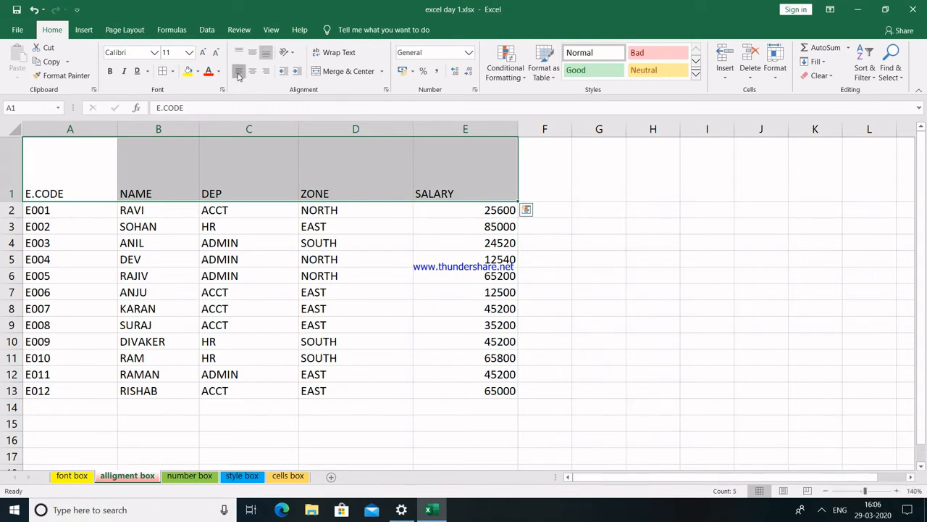
Try the alignment options on A1:E1, finishing with Center and Middle Align.
left_click(239, 71)
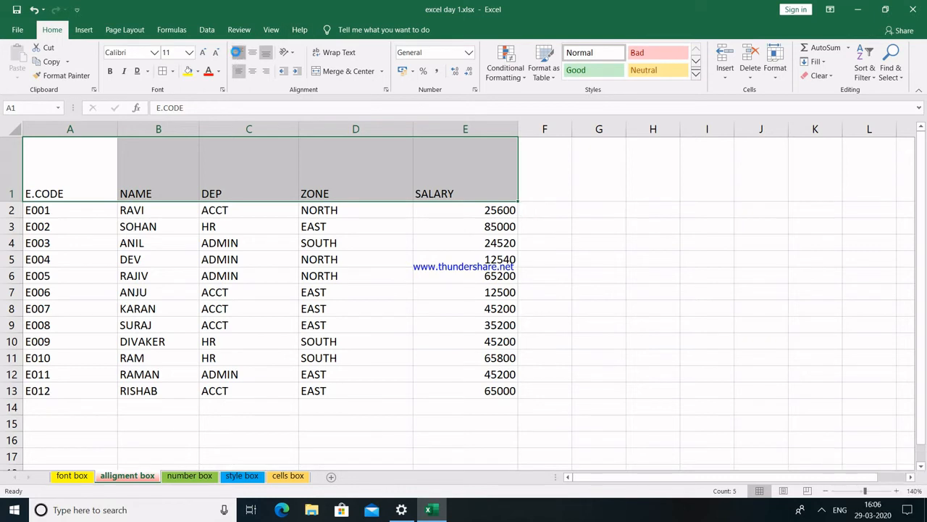
left_click(237, 54)
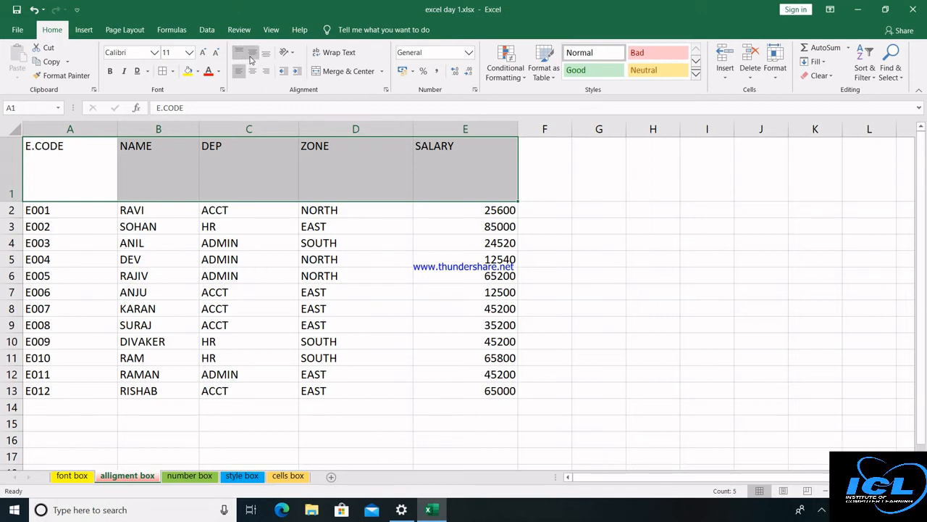
left_click(252, 57)
left_click(265, 56)
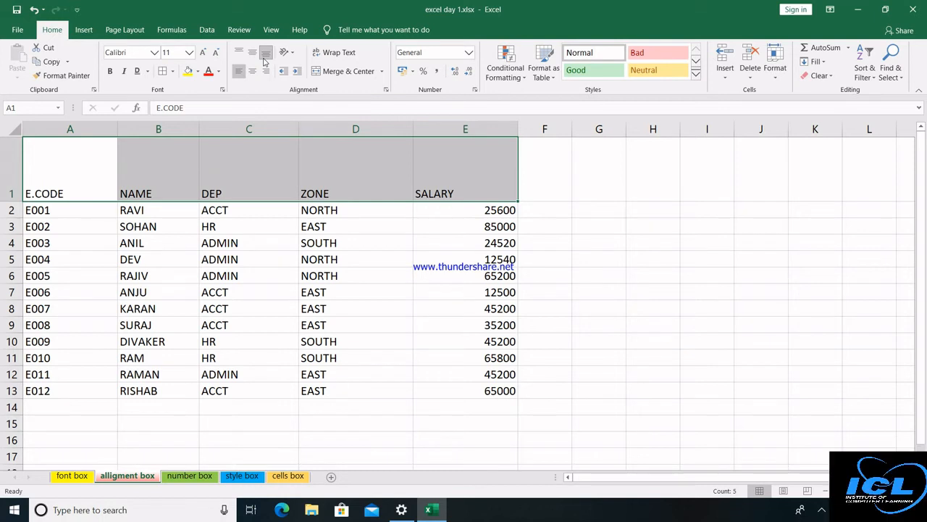
left_click(253, 71)
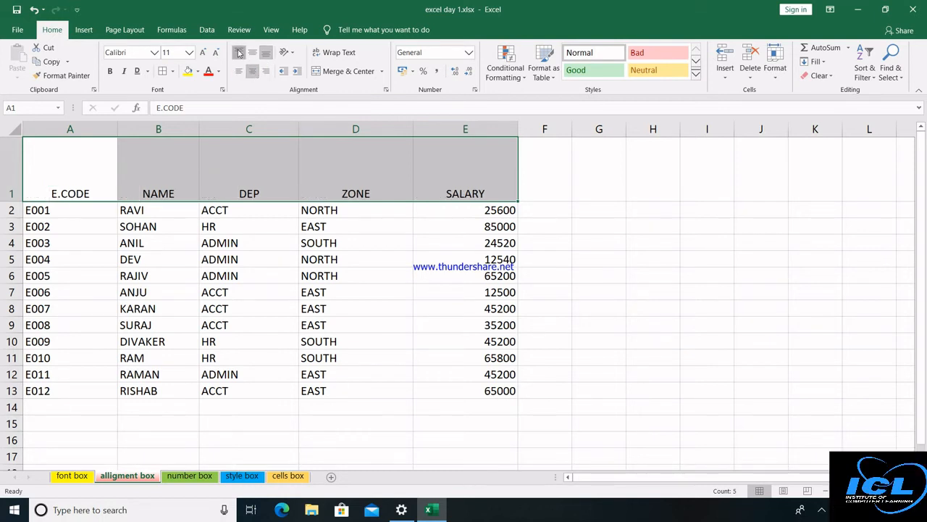
left_click(245, 53)
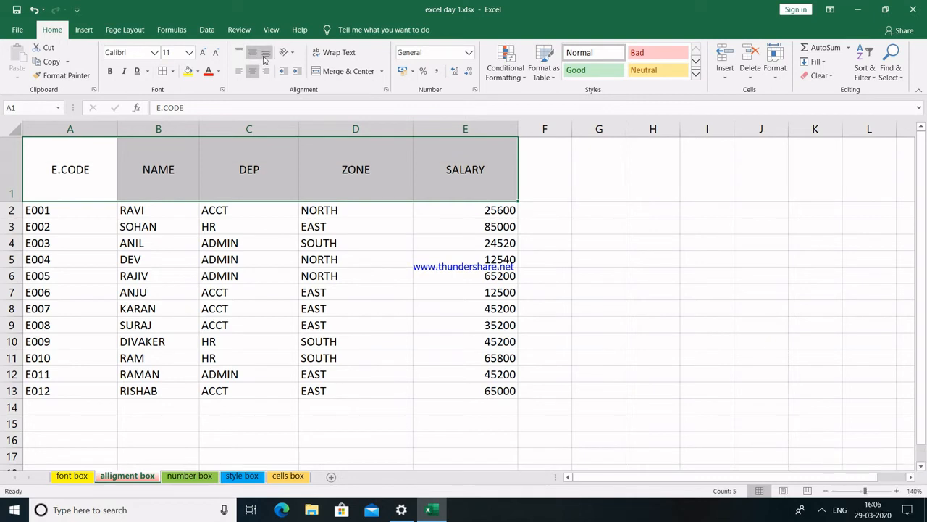
left_click(265, 57)
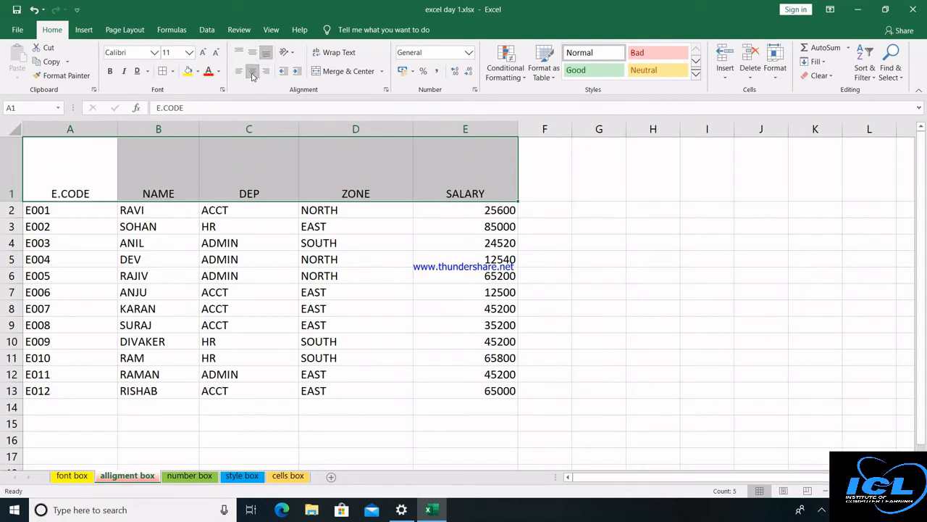
left_click(254, 54)
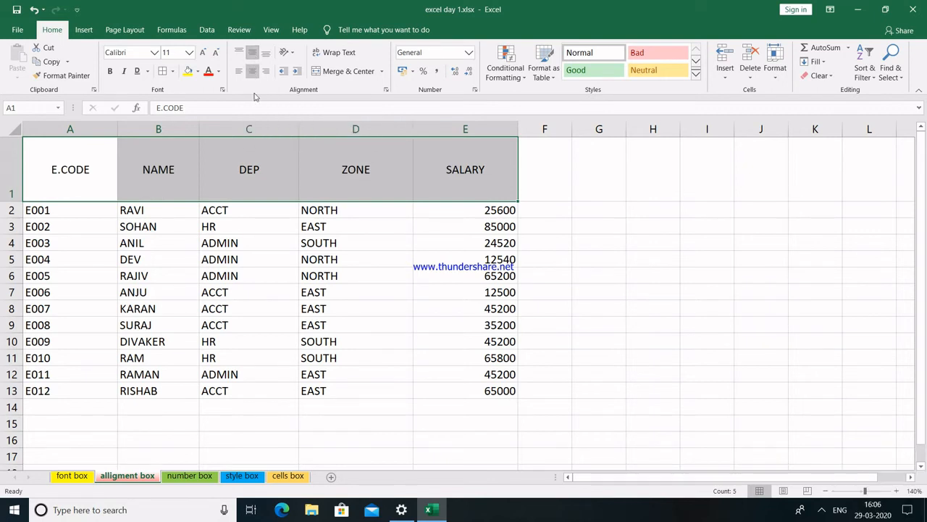
Rotate the headers to read upward, then reset their orientation to 0 degrees.
left_click(294, 55)
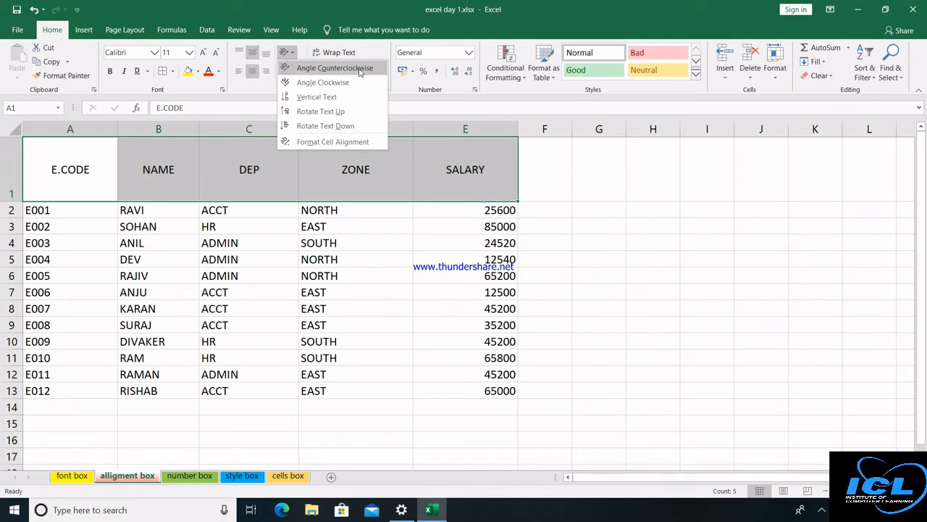
left_click(343, 111)
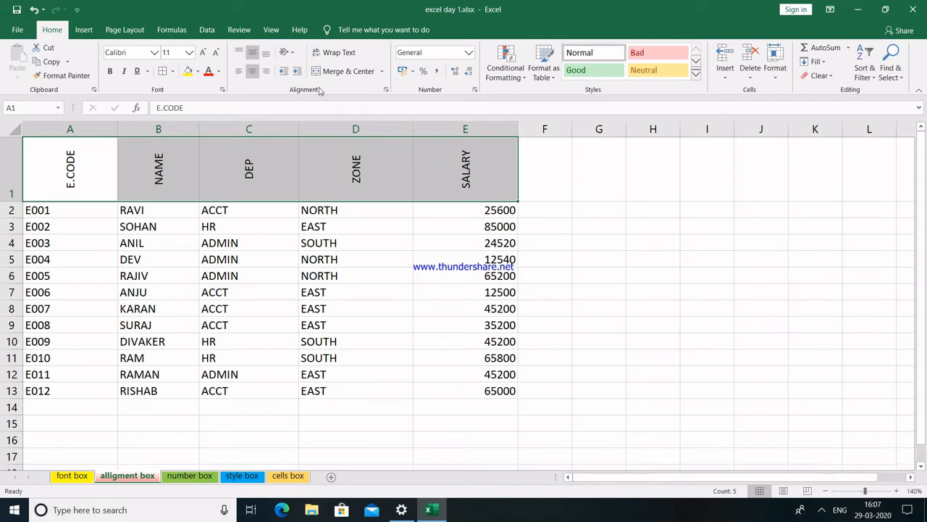
left_click(287, 52)
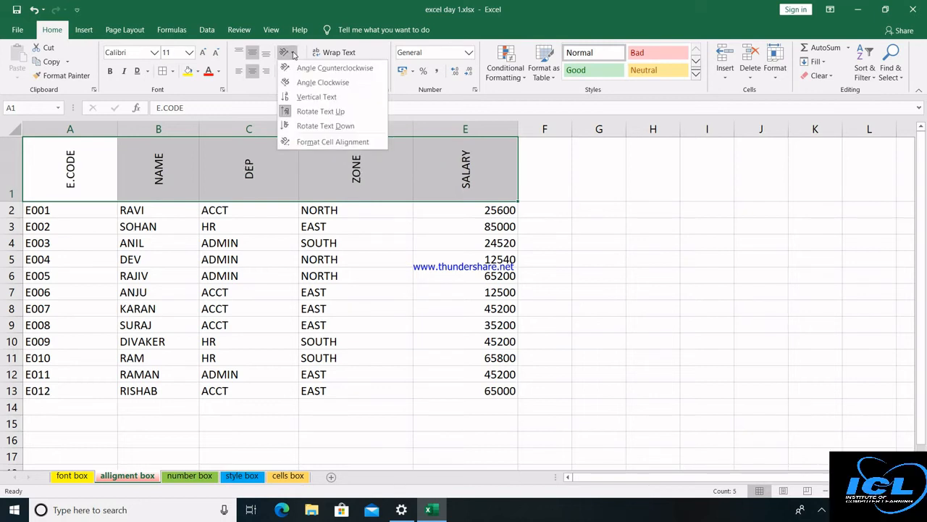
left_click(307, 143)
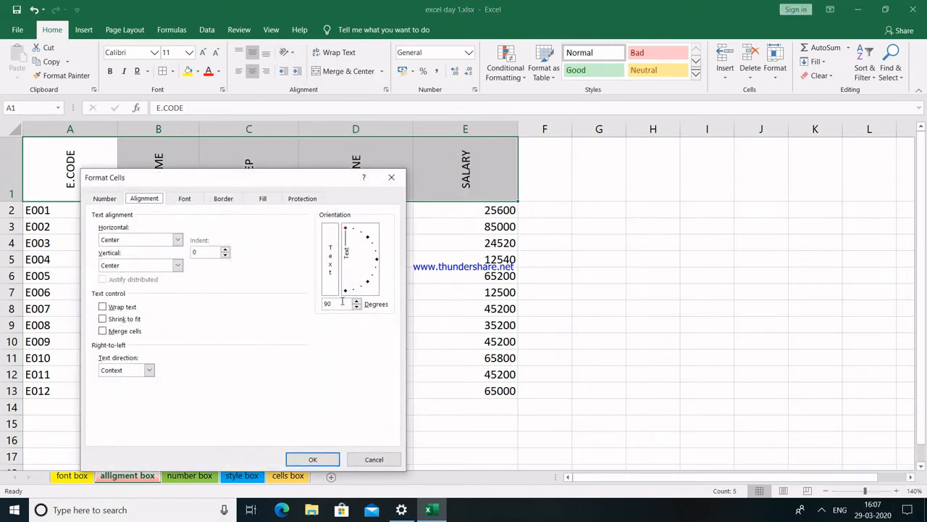
key("BackSpace")
key("BackSpace")
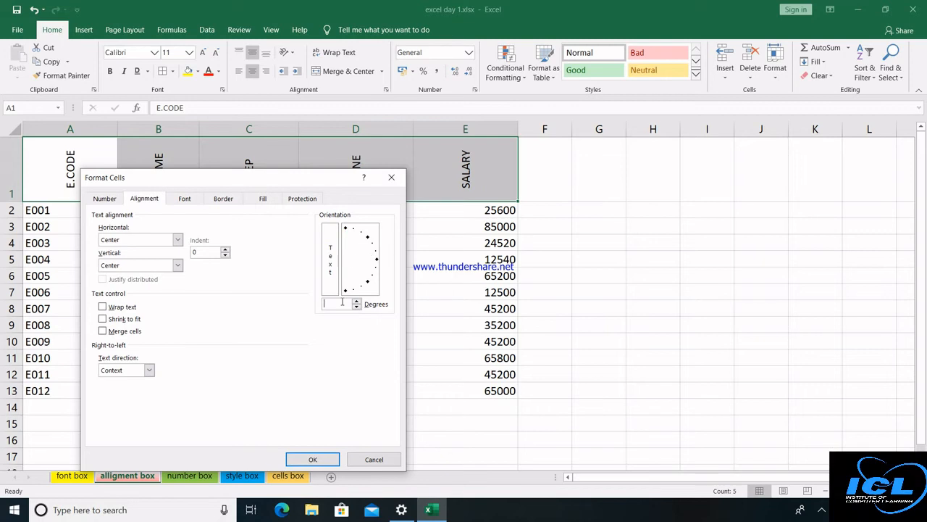
type("0")
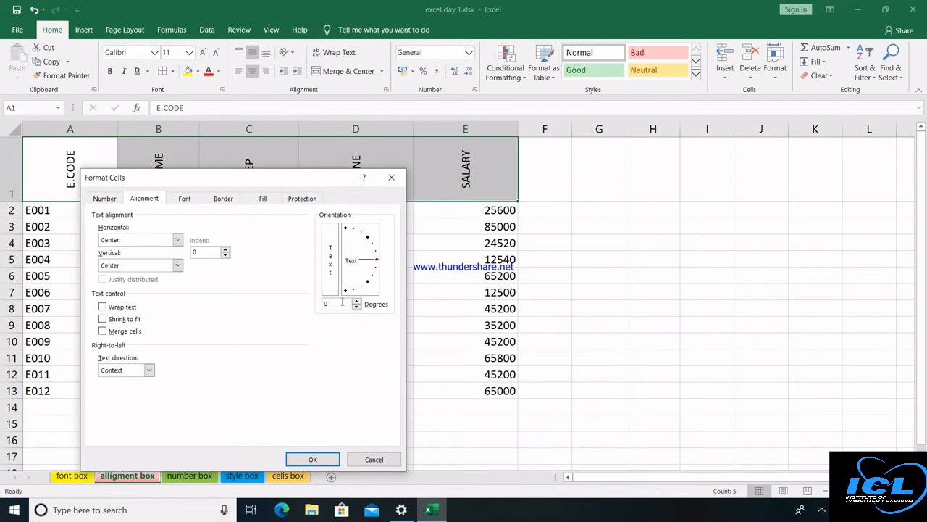
left_click(313, 460)
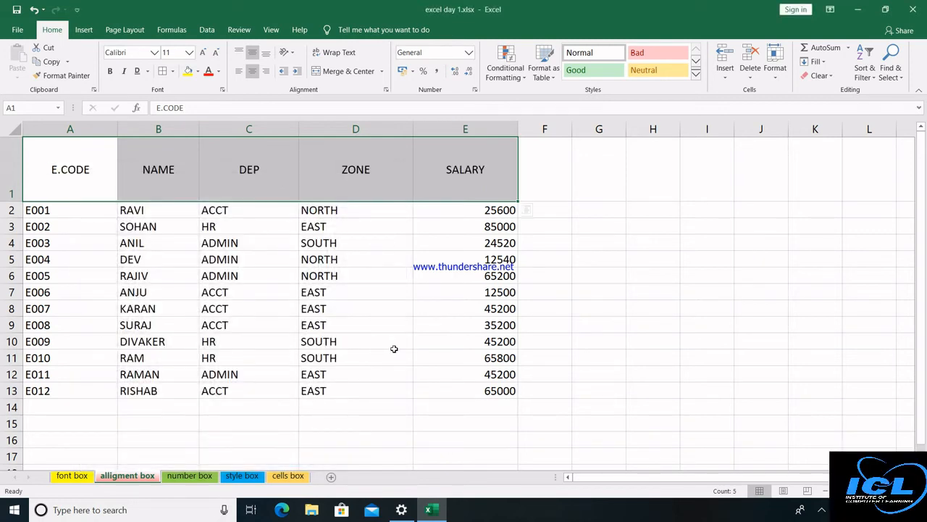
left_click(294, 73)
left_click(294, 73)
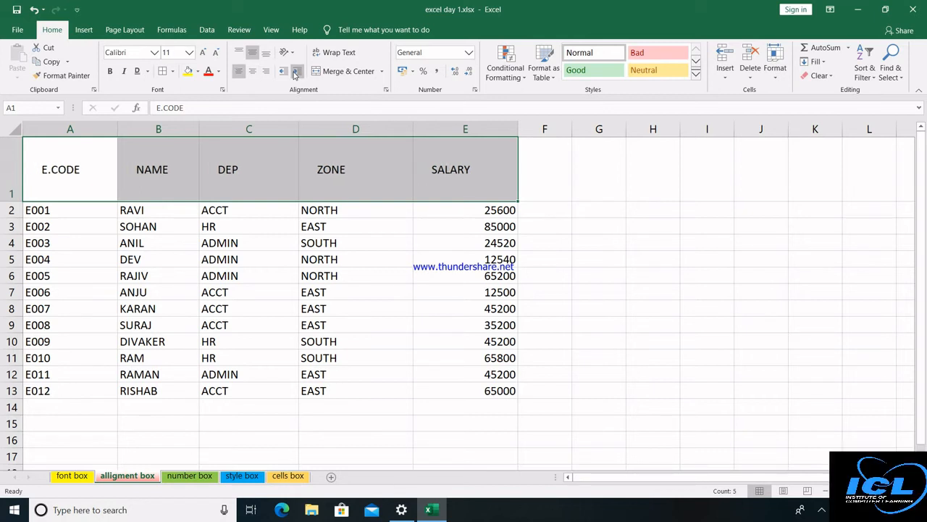
left_click(294, 73)
left_click(294, 73)
left_click(294, 73)
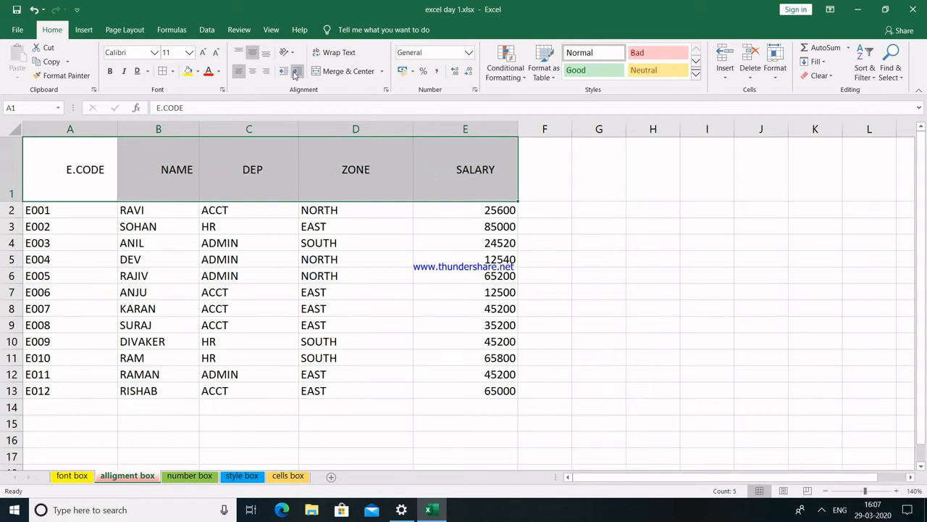
left_click(294, 73)
left_click(284, 72)
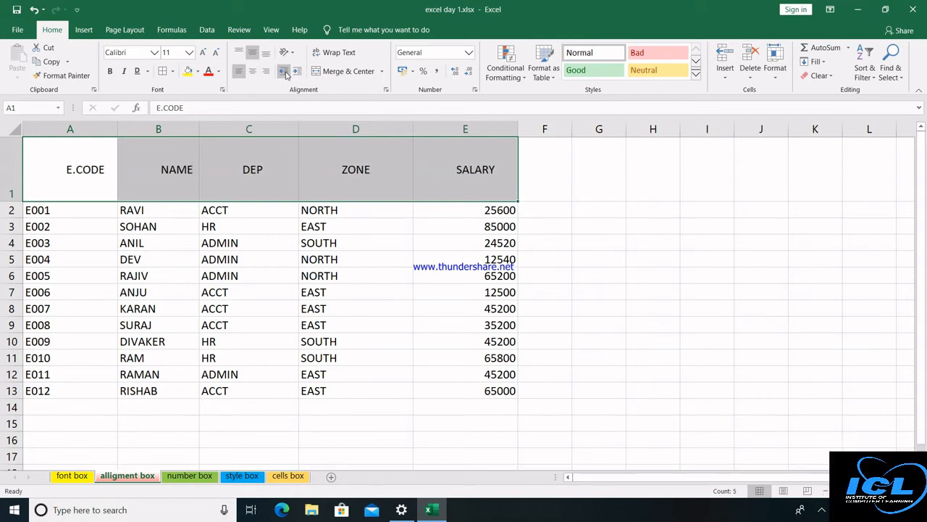
left_click(284, 73)
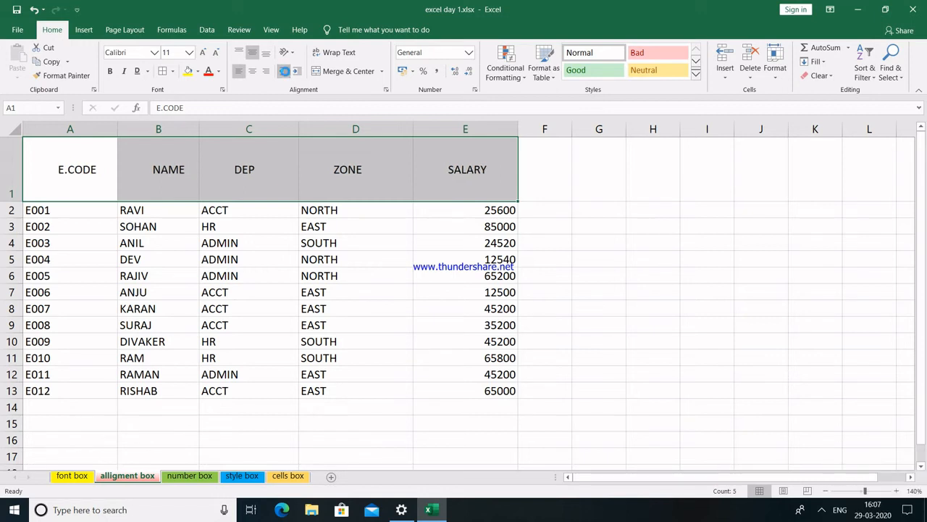
left_click(284, 73)
left_click(284, 73)
left_click(285, 73)
left_click(286, 74)
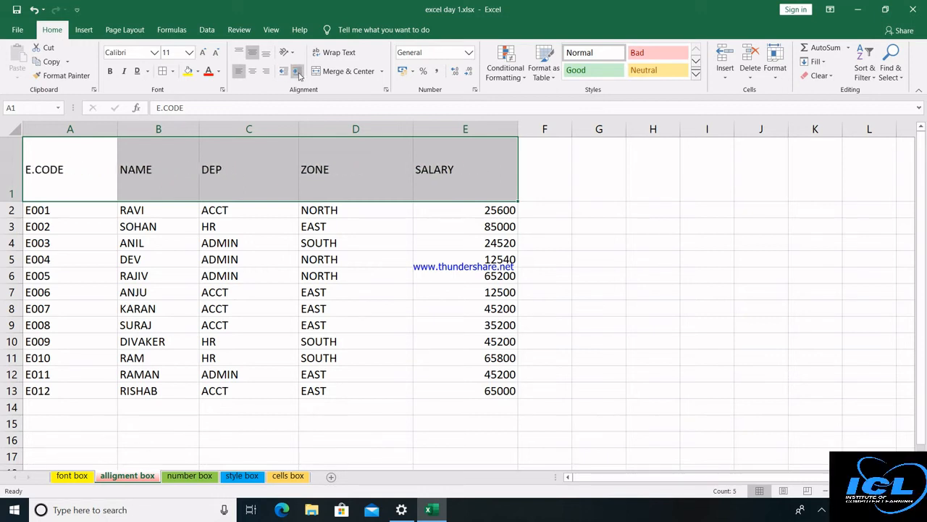
left_click(297, 73)
left_click(297, 73)
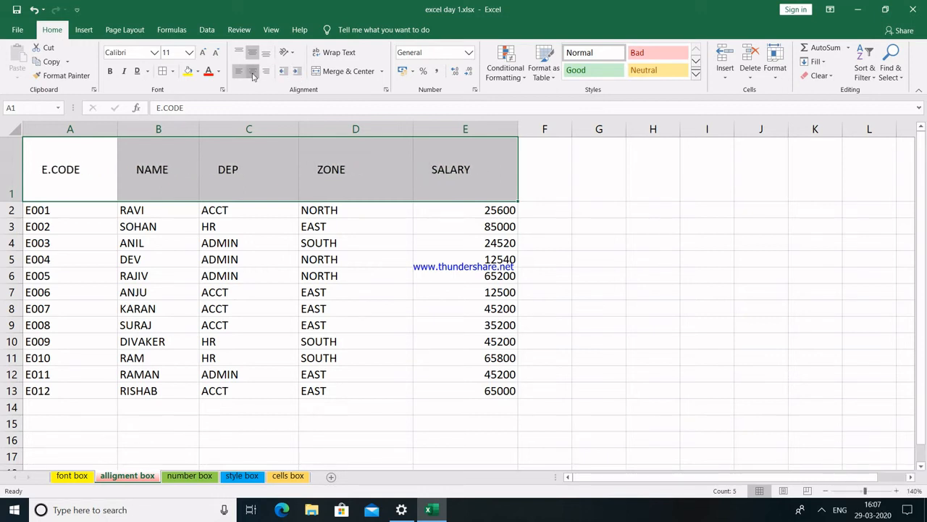
left_click(253, 71)
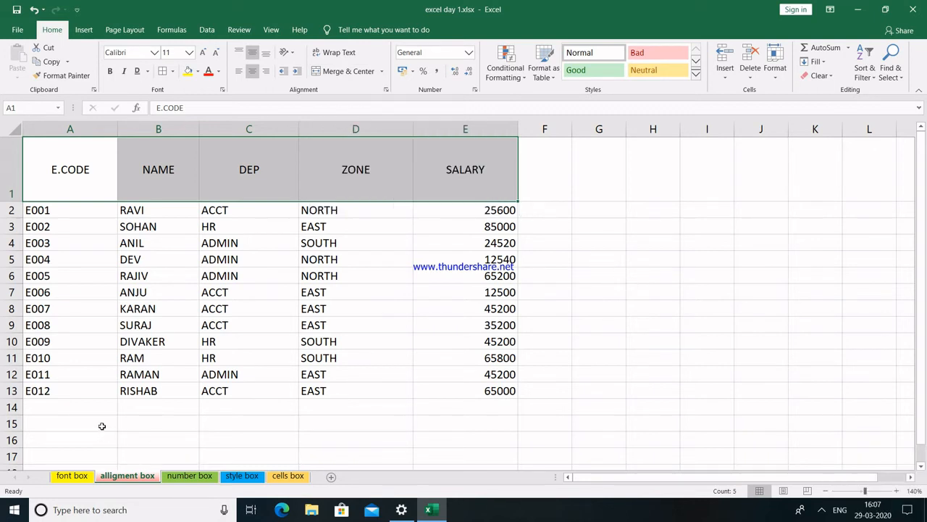
Enter 'STUDENTS DATA' in A15 and select the range A15:J15.
left_click(103, 426)
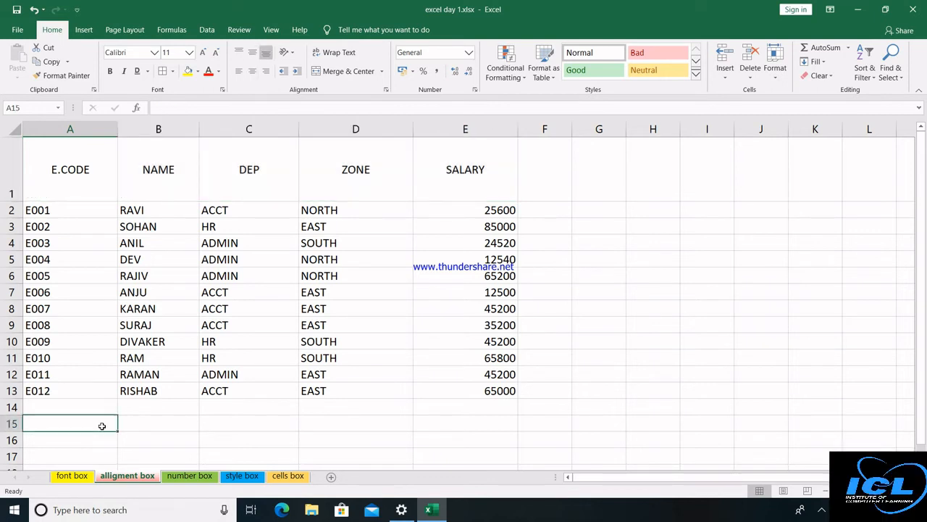
type("ST")
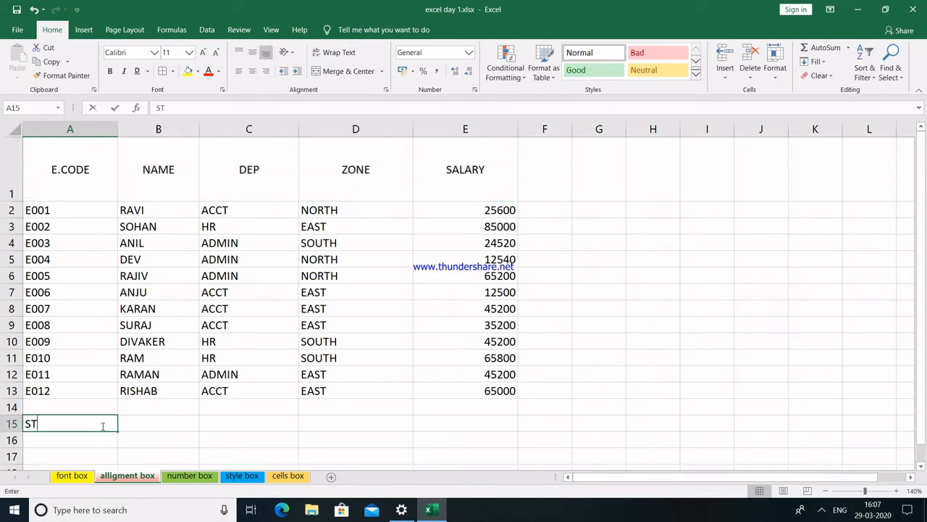
type("UDENTS DATA")
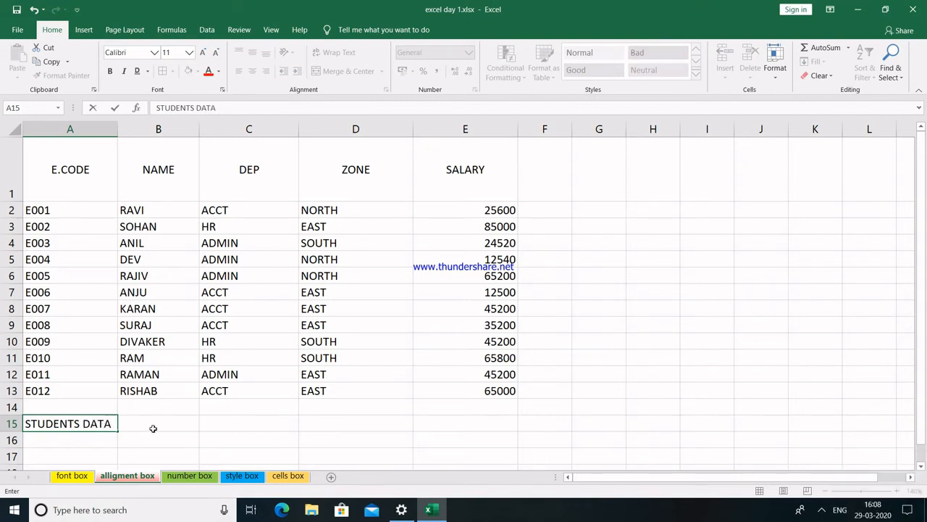
key("Return")
left_click(93, 424)
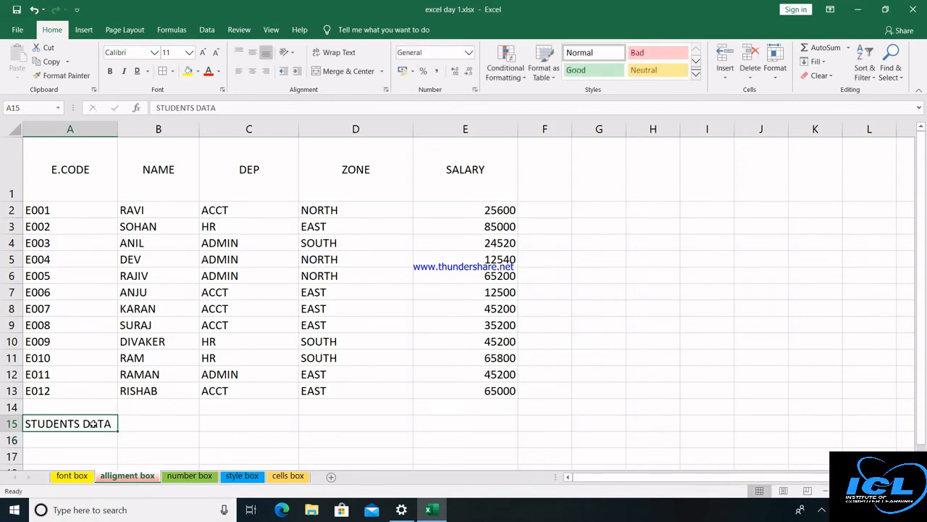
key("shift+Right")
key("shift+Right")
key("shift+Right")
key("shift+Right")
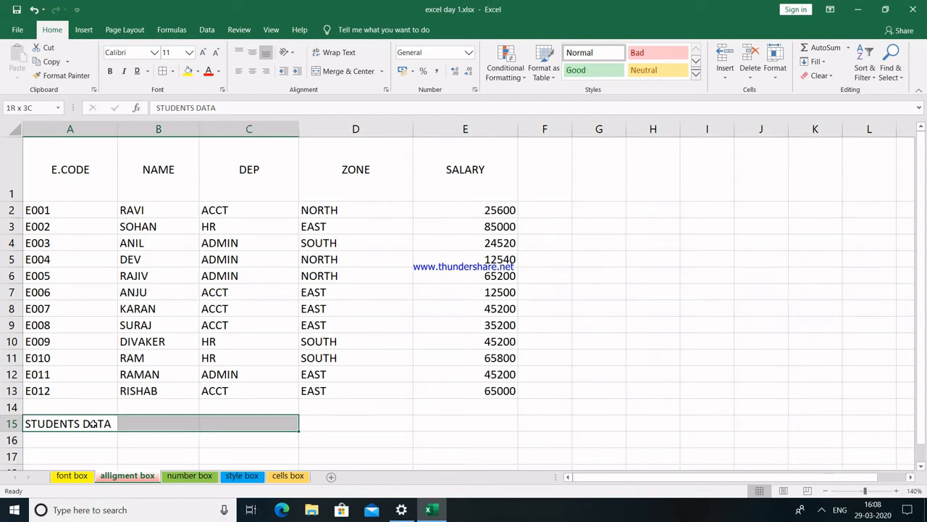
key("shift+Right")
key("shift+Right")
key("shift+Right")
key("shift+Right")
key("shift+Right")
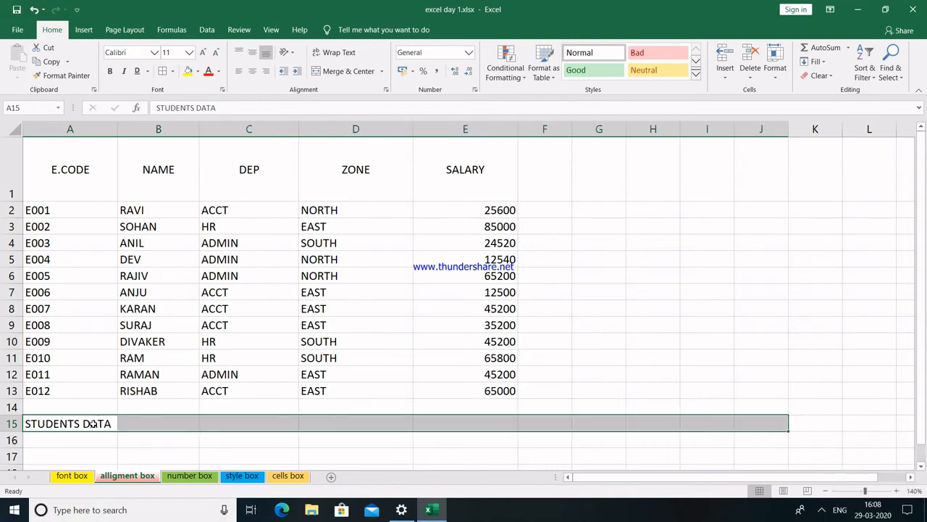
Merge A15:J15, fill it yellow, enlarge the title to size 20, then unmerge it.
left_click(340, 73)
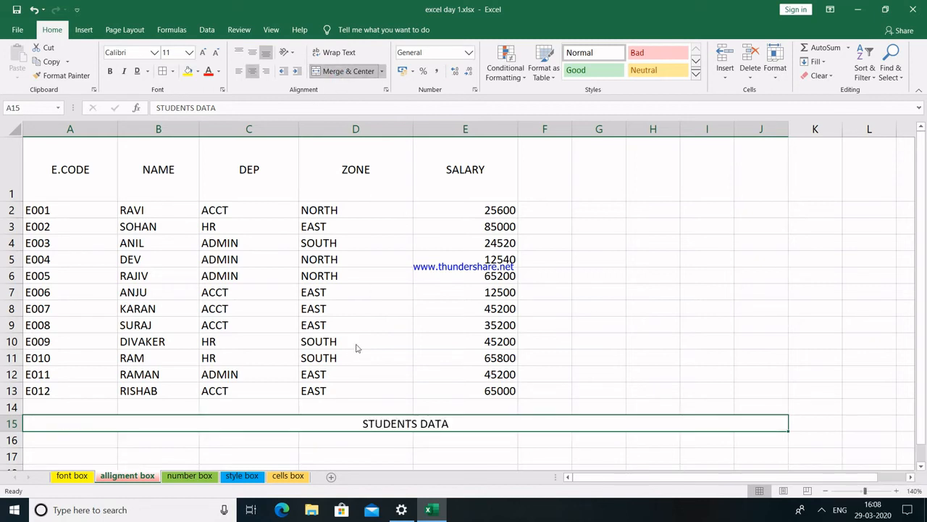
left_click(350, 76)
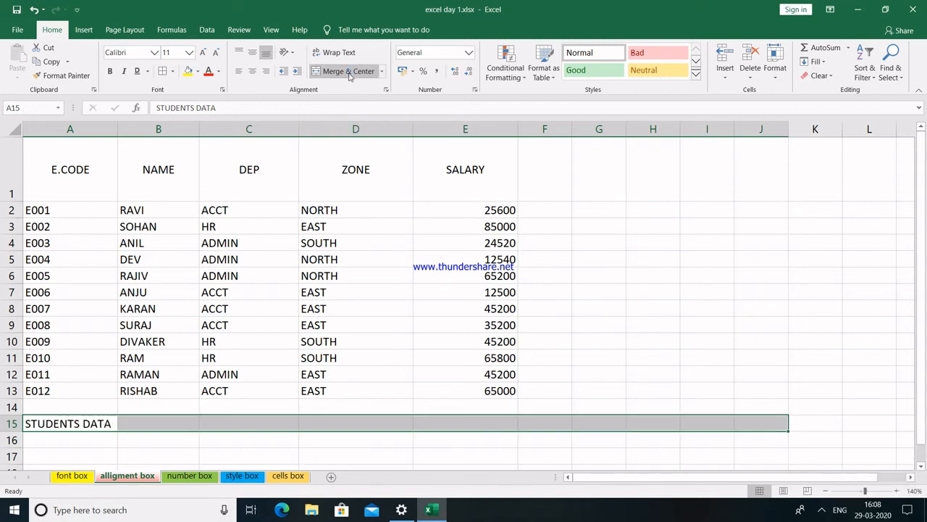
left_click(350, 76)
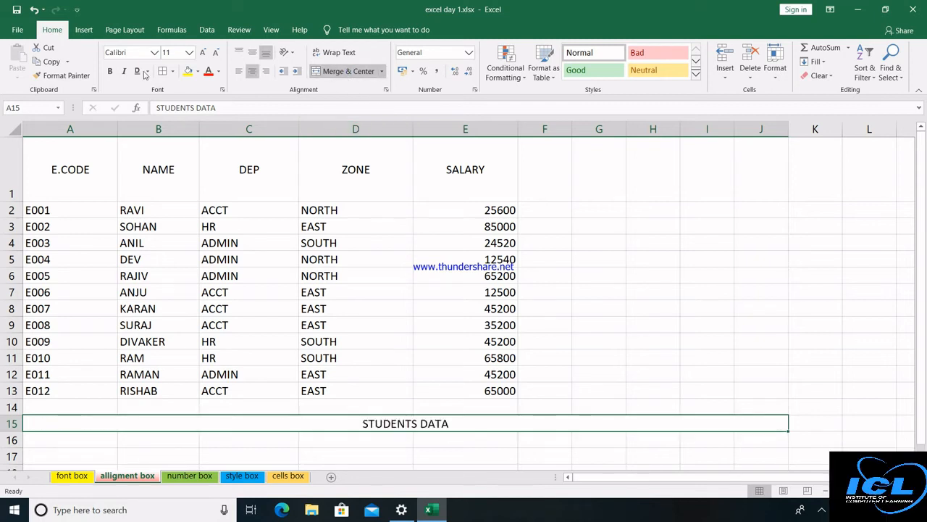
left_click(188, 71)
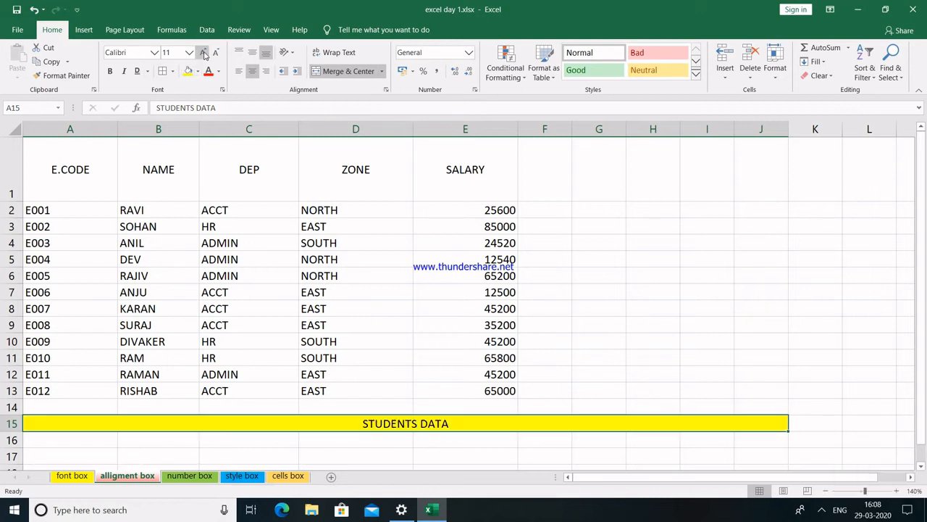
left_click(203, 52)
left_click(203, 52)
left_click(203, 52)
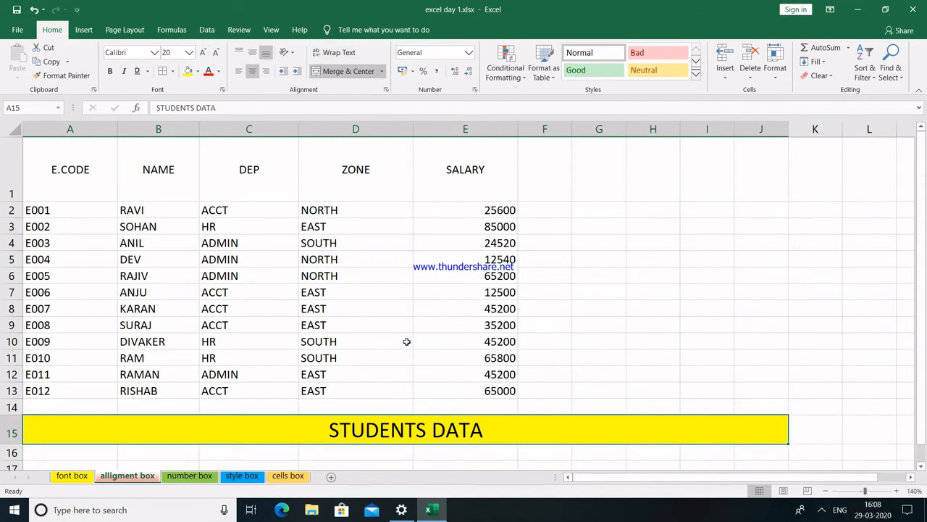
left_click(349, 70)
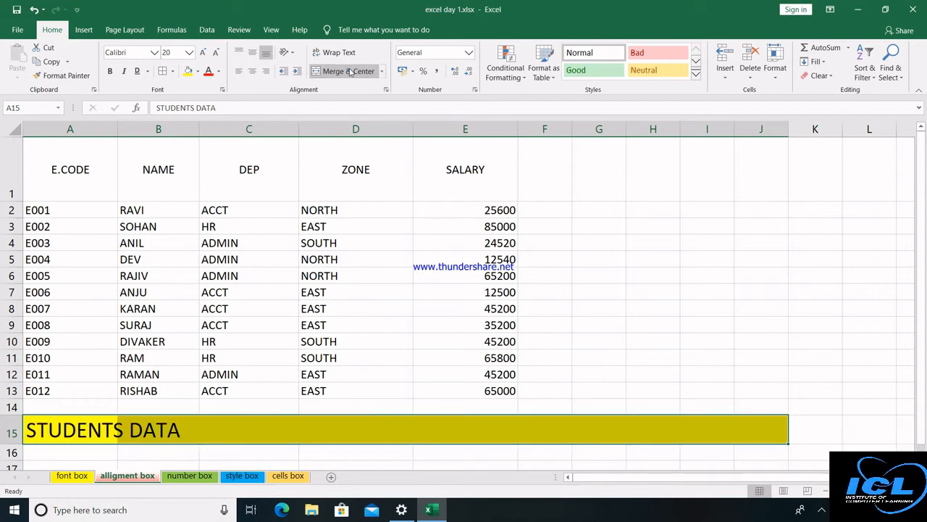
left_click(233, 457)
left_click(99, 430)
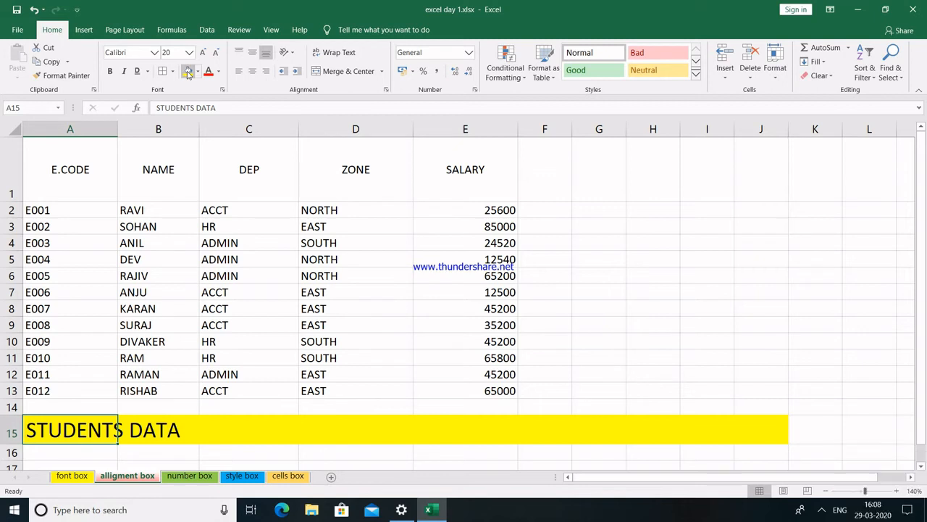
Replace row 15's yellow fill with white.
left_click_drag(151, 445, 85, 427)
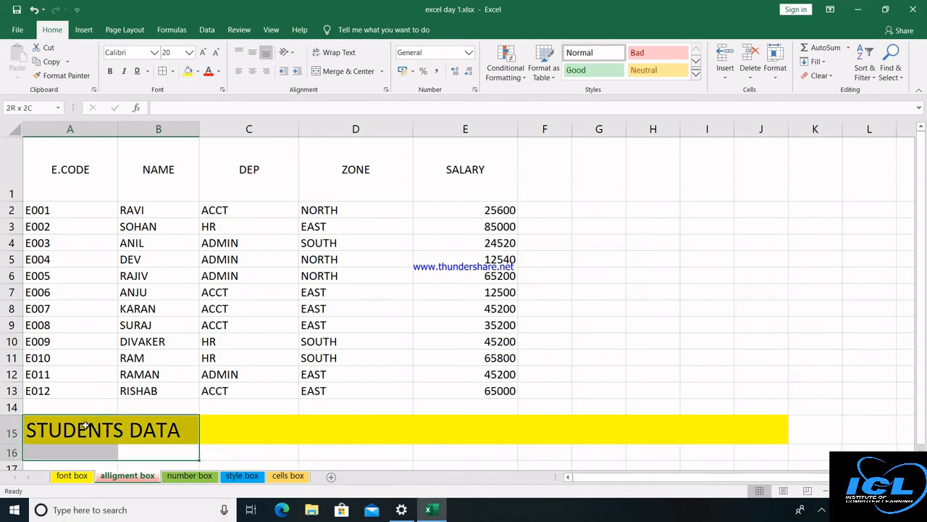
left_click(85, 427)
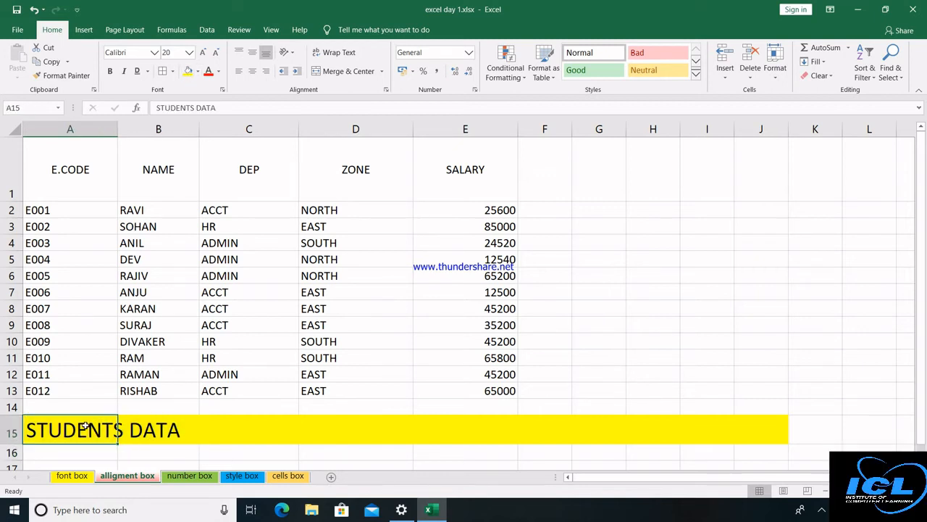
left_click(13, 431)
left_click(199, 71)
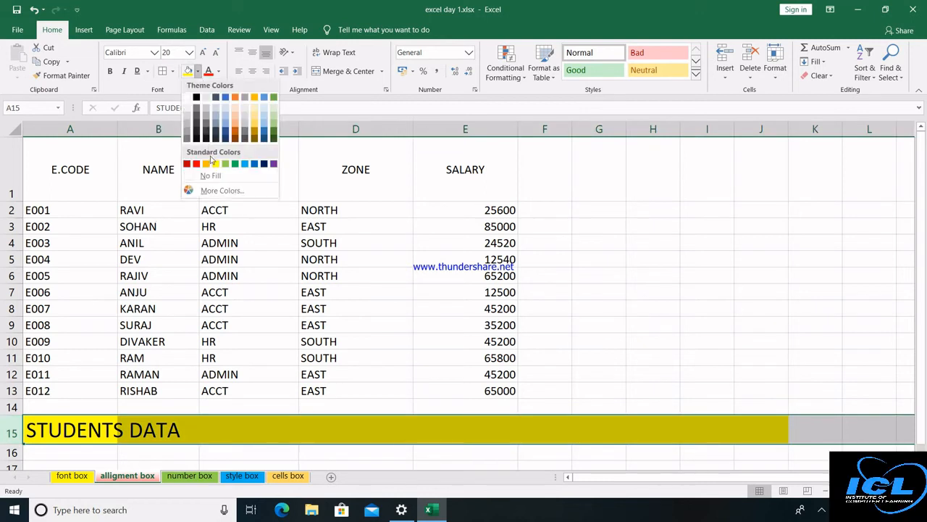
left_click(187, 100)
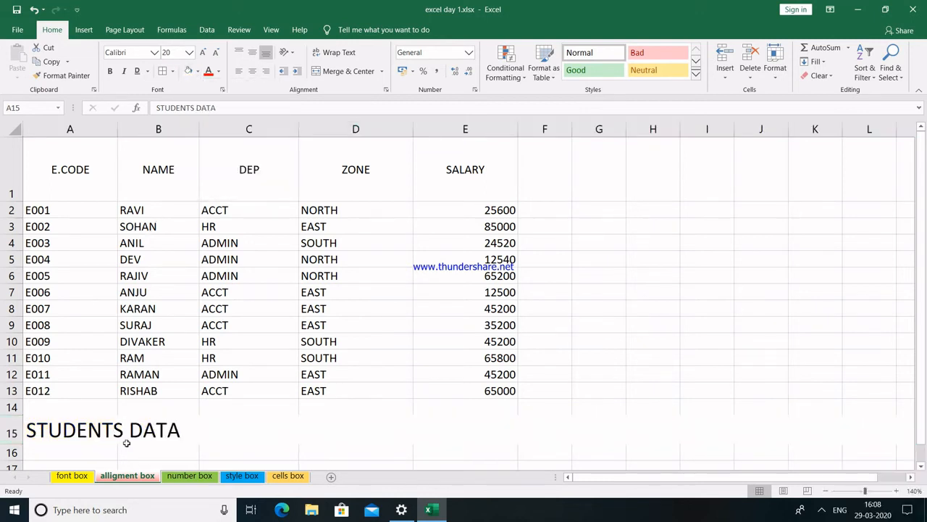
Wrap 'STUDENTS DATA' in A15 onto two lines, widen column A, and centre it.
left_click(78, 431)
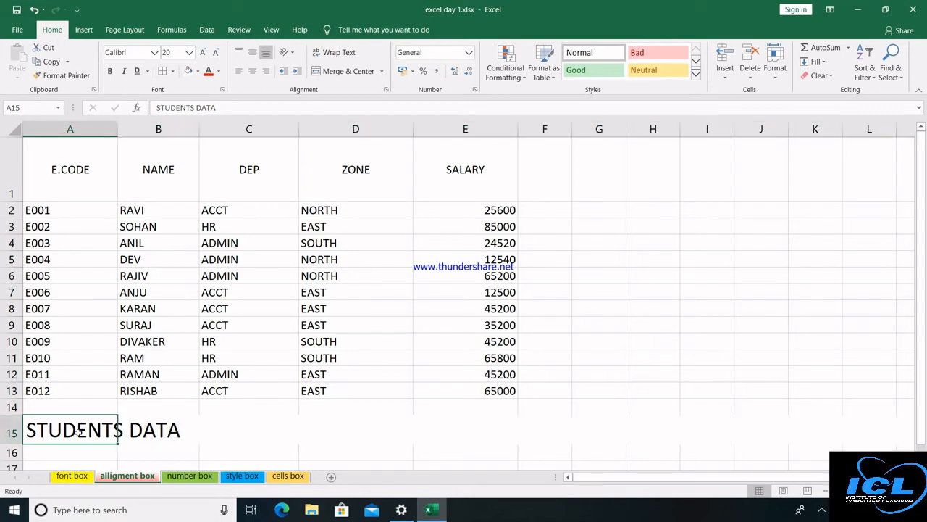
left_click(121, 432)
left_click(94, 430)
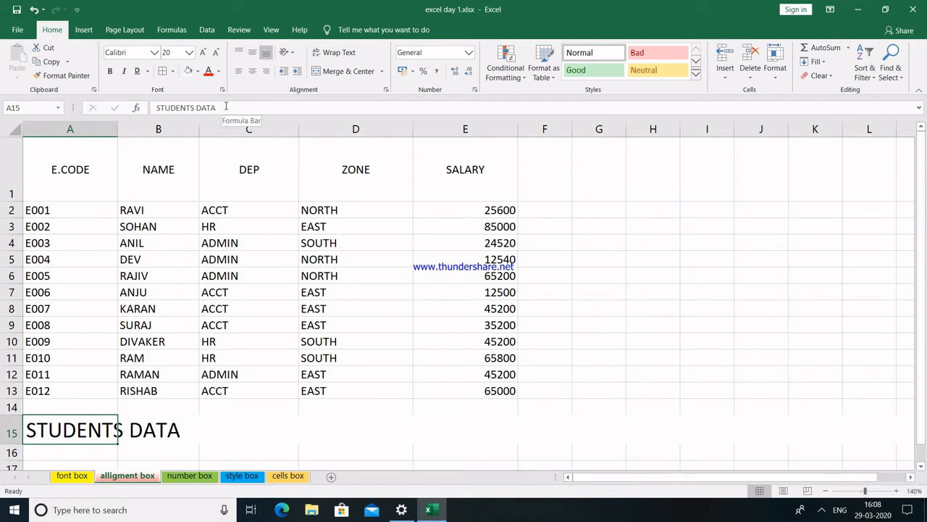
left_click(224, 107)
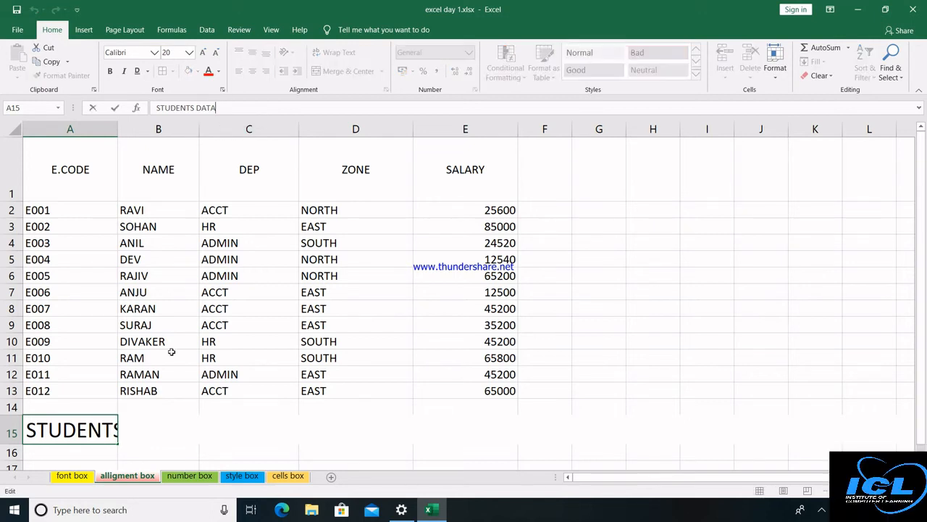
left_click(75, 430)
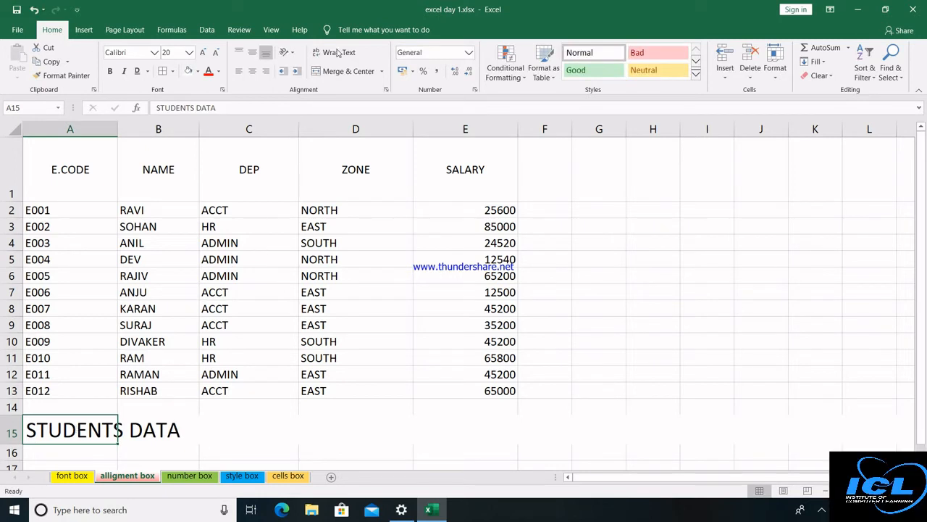
left_click(337, 53)
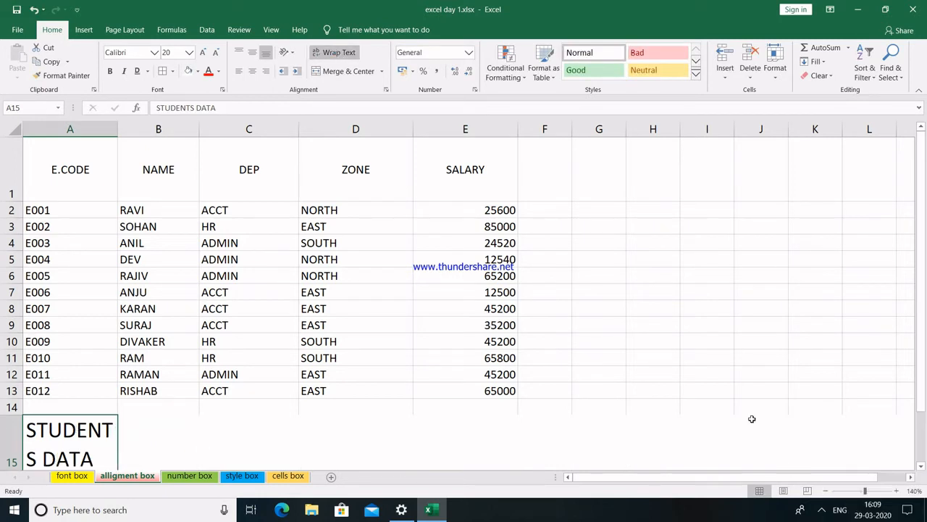
left_click(923, 468)
left_click(922, 468)
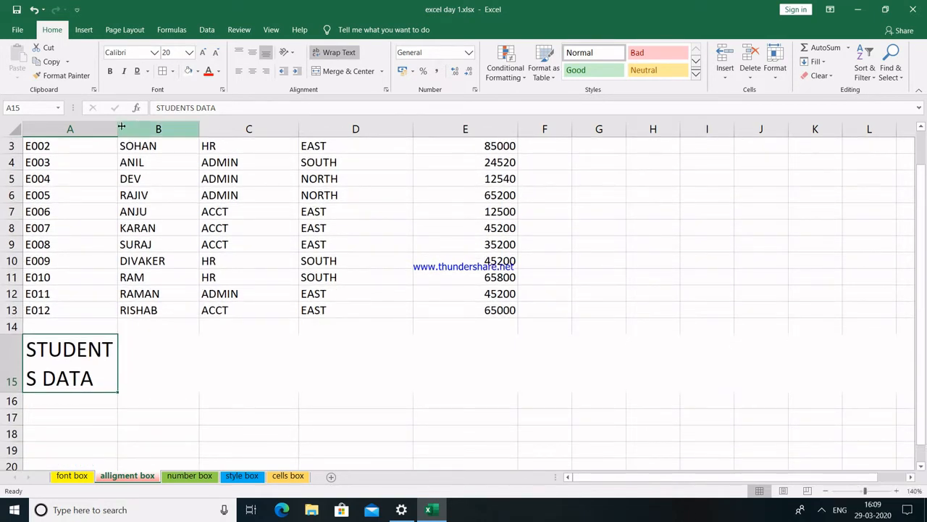
left_click_drag(121, 128, 131, 128)
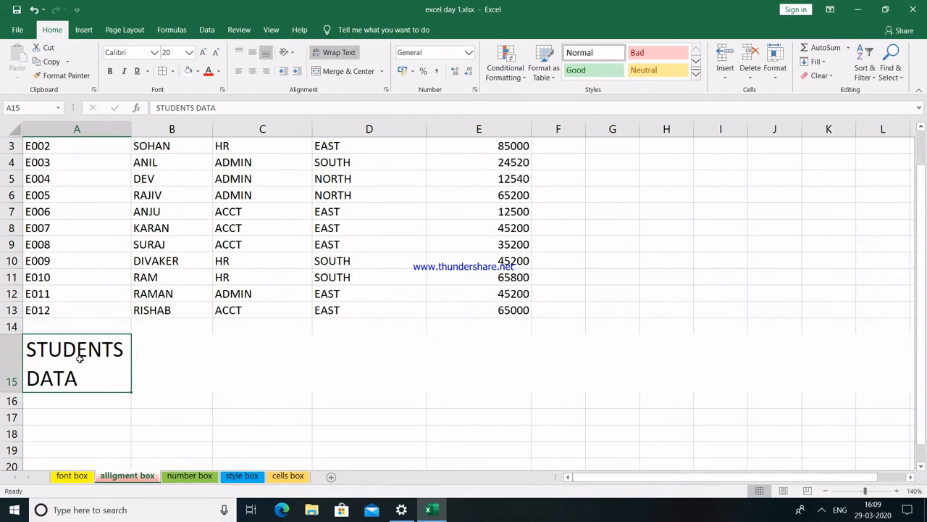
left_click(252, 72)
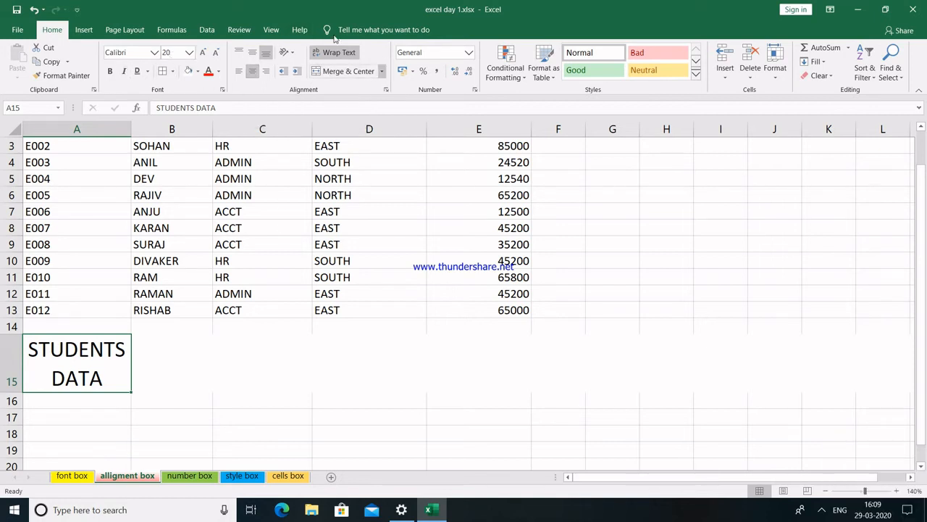
On the number box sheet, enter 10, 20, 30 … 100 in A2:A11 under GENERAL.
left_click(199, 478)
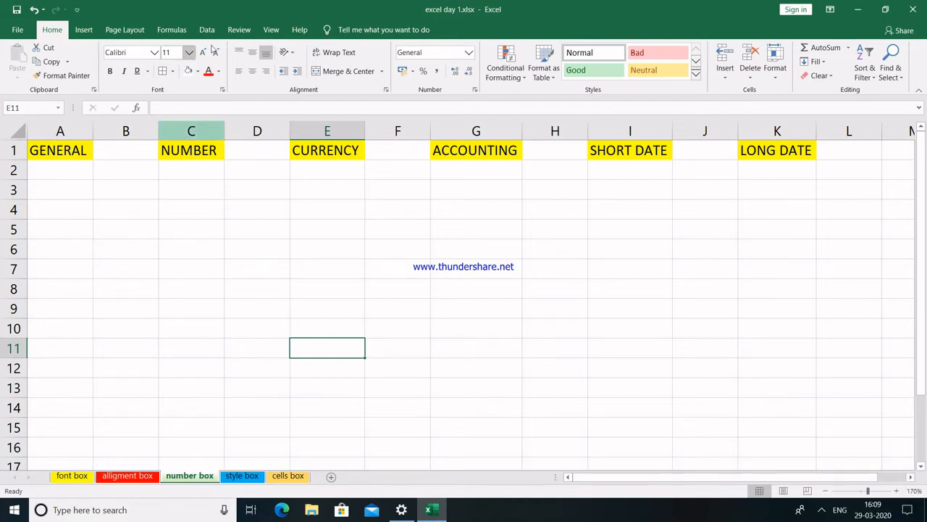
left_click(70, 169)
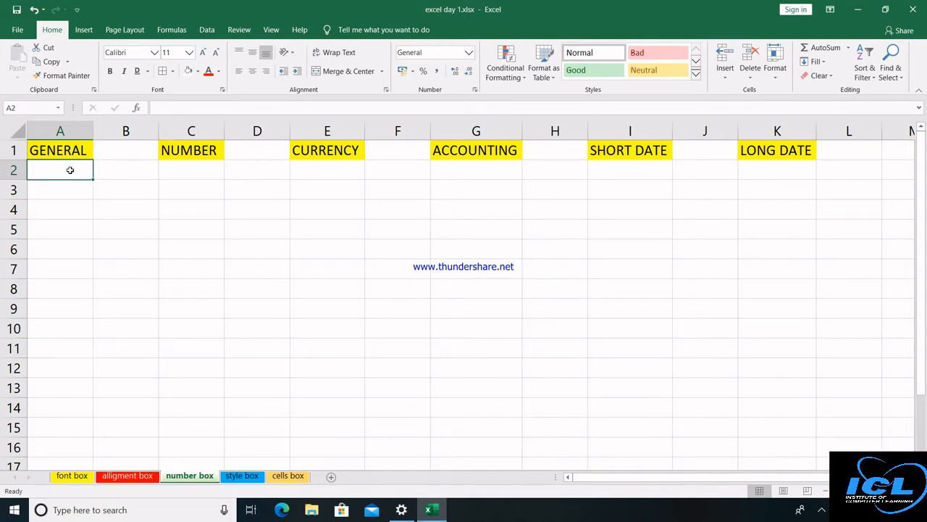
type("10")
key("Return")
type("20")
key("Return")
type("30")
key("Return")
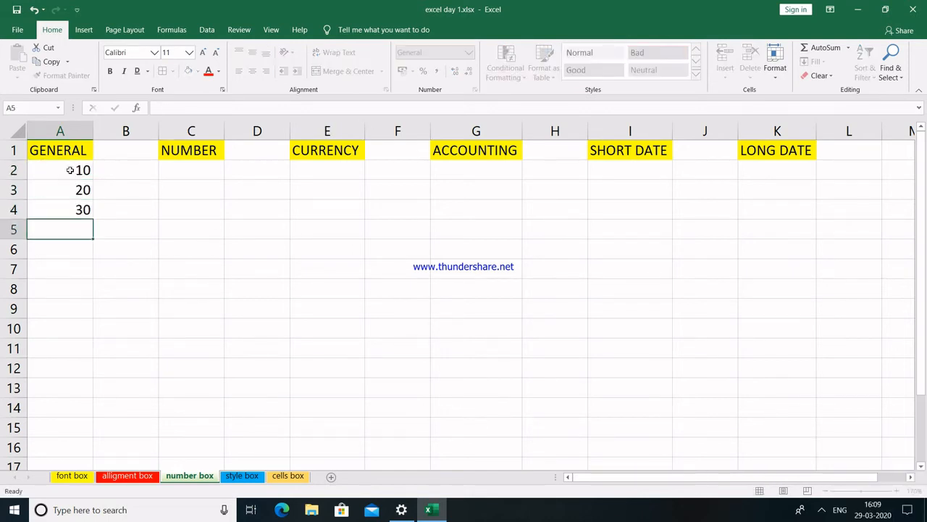
type("40")
key("Return")
type("50")
key("Return")
type("60")
key("Return")
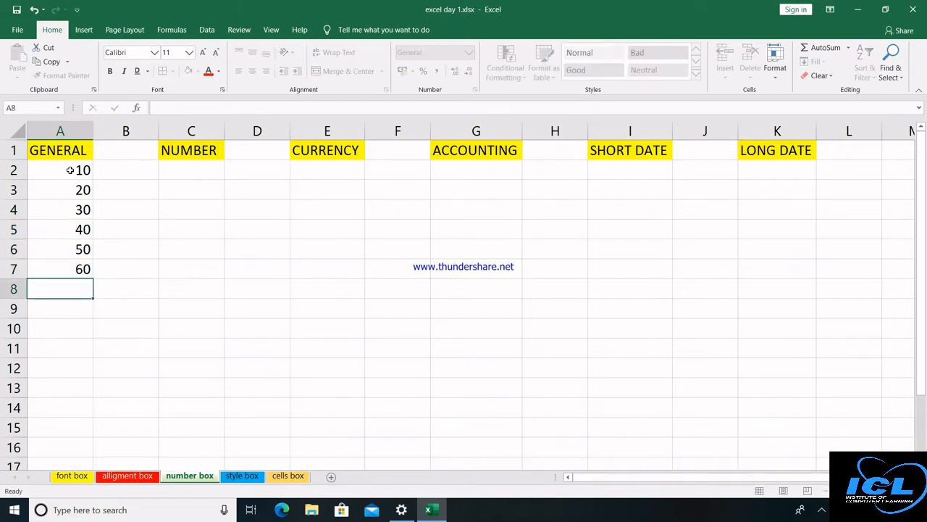
type("70")
key("Return")
type("80")
key("Return")
type("90")
key("Return")
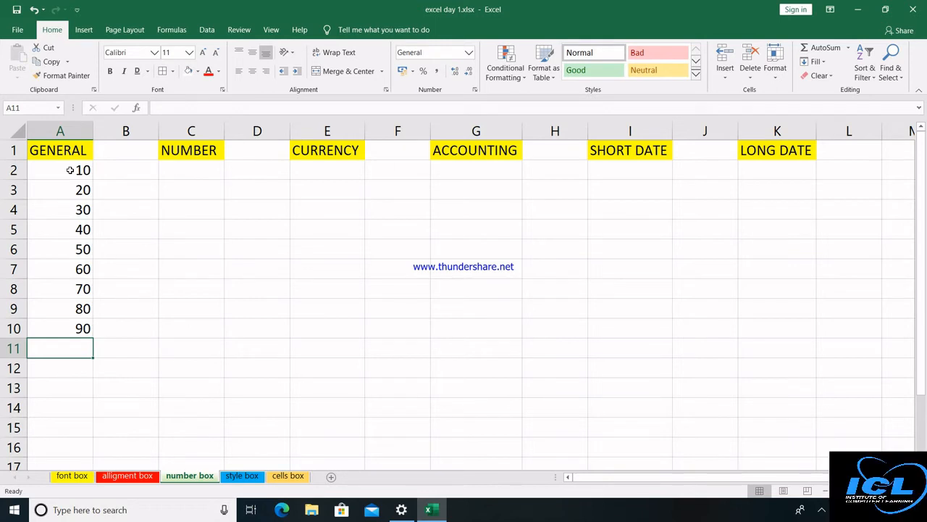
type("100")
key("Return")
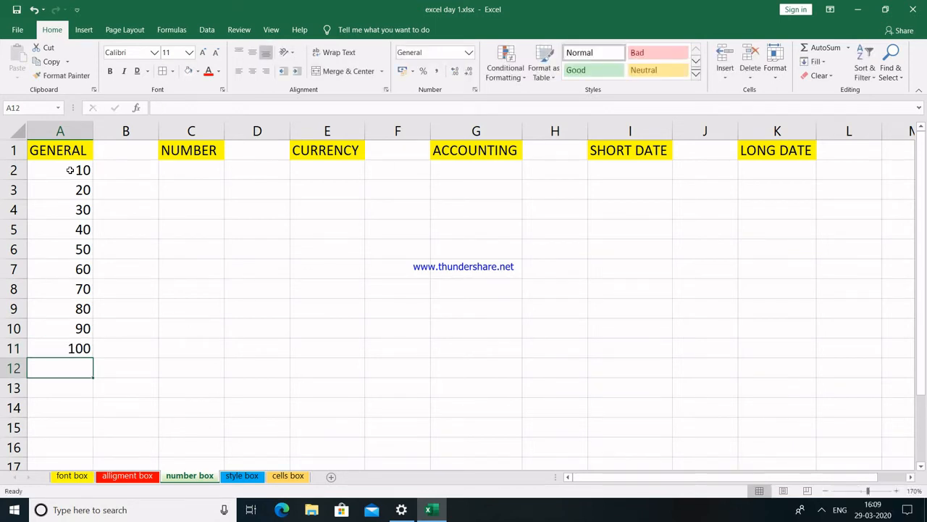
Apply the Number format to C2:C11 under NUMBER.
left_click(188, 172)
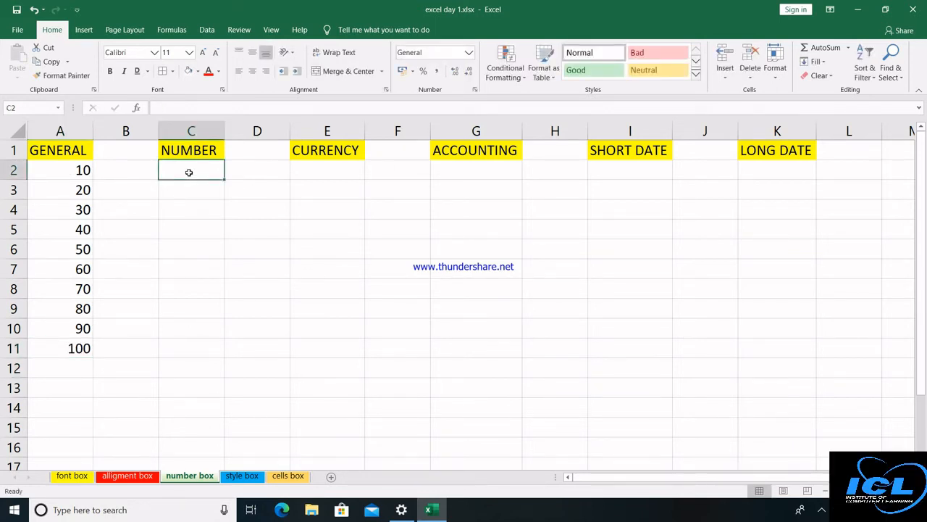
key("shift+Down")
key("shift+Down")
key("shift+Down")
key("shift+Down")
key("shift+Down")
key("shift+Down")
key("shift+Down")
key("shift+Down")
key("shift+Down")
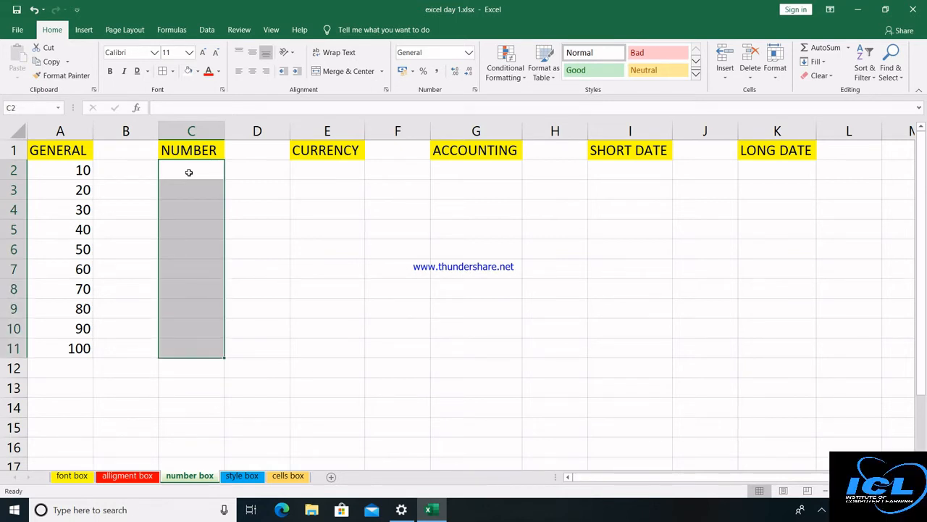
left_click(470, 57)
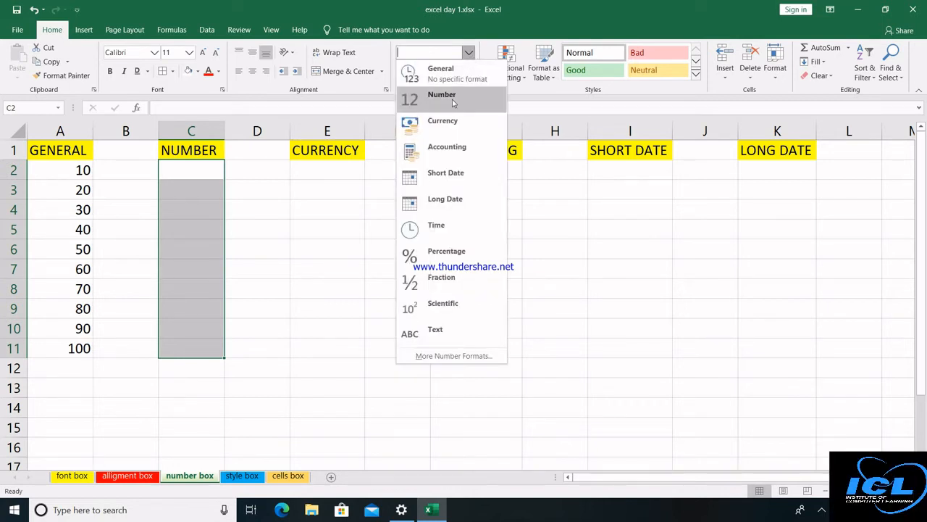
left_click(454, 103)
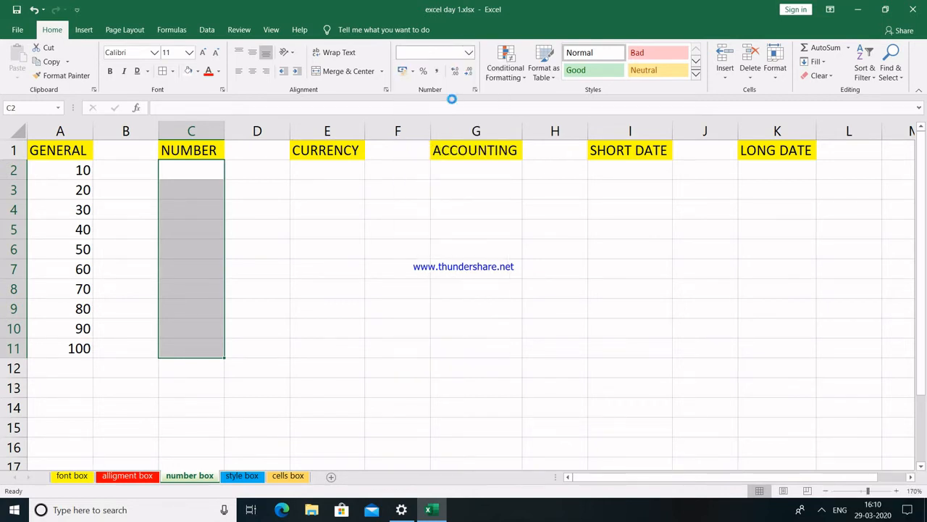
Enter values such as 10, 20, 30, 50, 6080, 40 and 80 down column C.
left_click(198, 166)
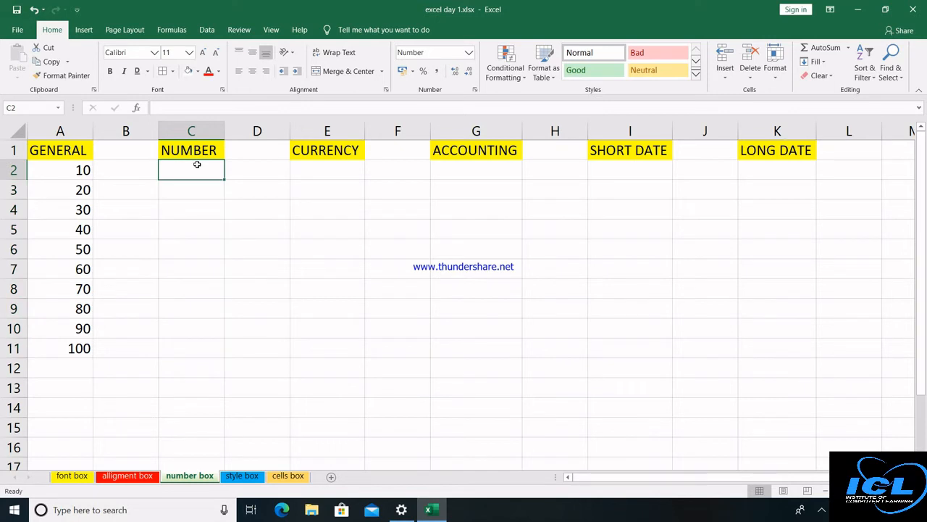
type("10")
key("Return")
type("20")
key("Return")
type("30")
key("Return")
type("50")
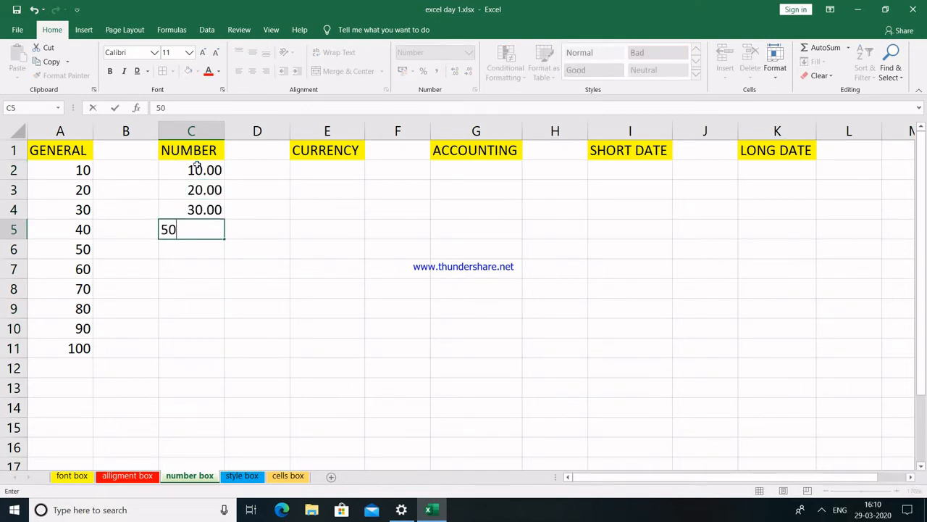
key("Return")
type("6080")
key("Return")
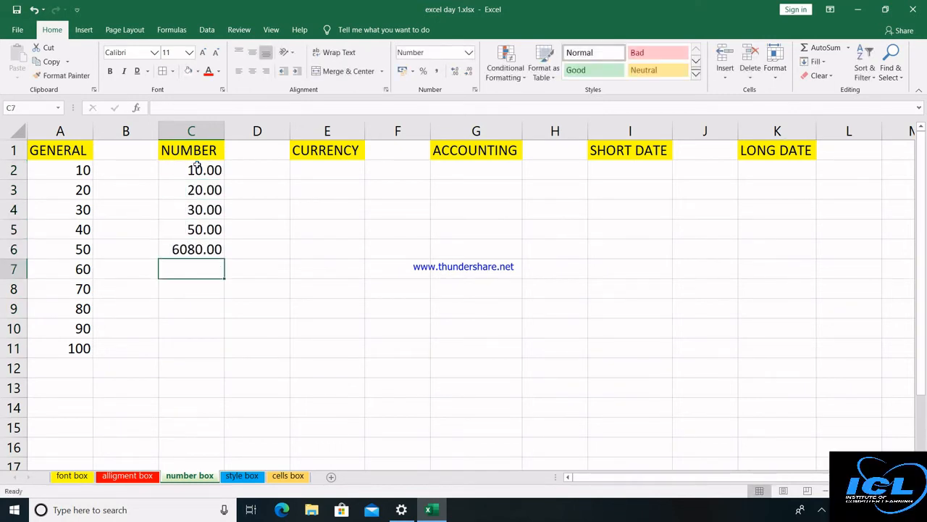
type("40")
key("Return")
type("0")
key("Return")
type("80")
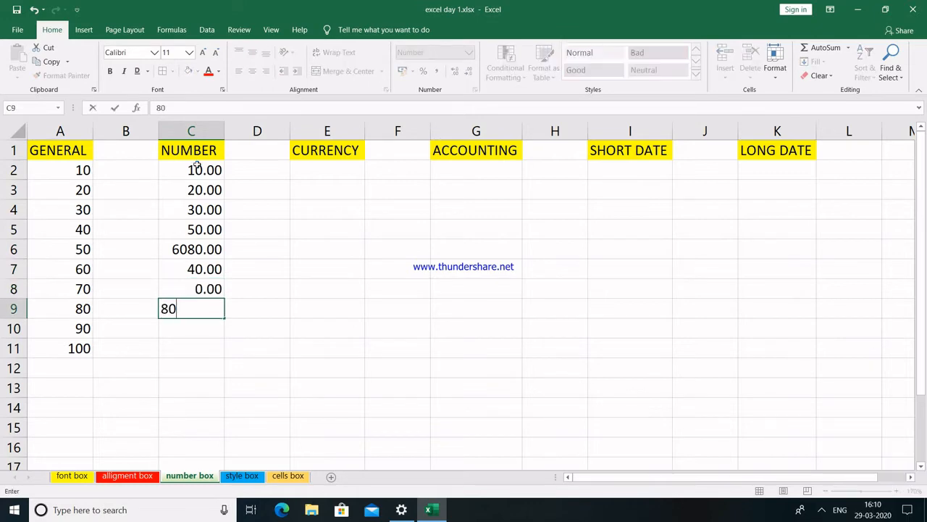
key("Return")
Enter 40 in C10, then format E2:E16 as Currency and G2:G15 as Accounting.
type("40")
key("Return")
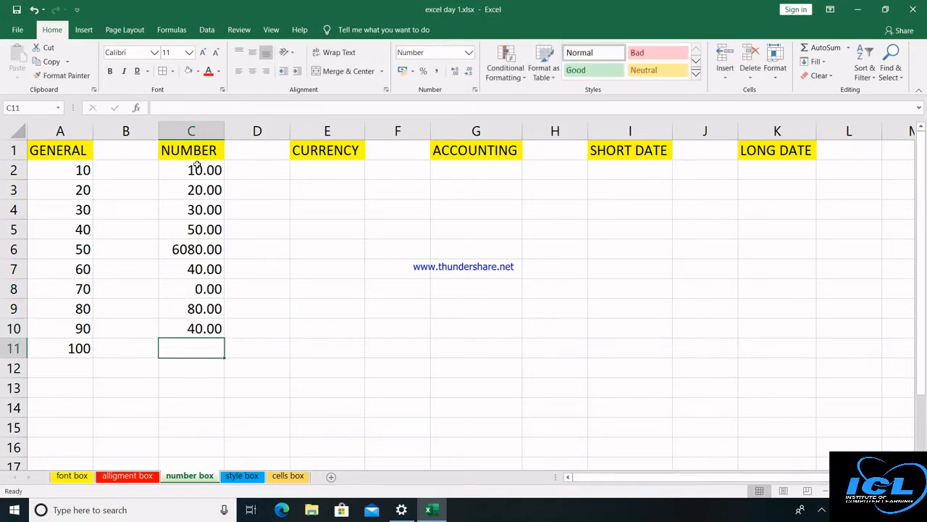
left_click(339, 175)
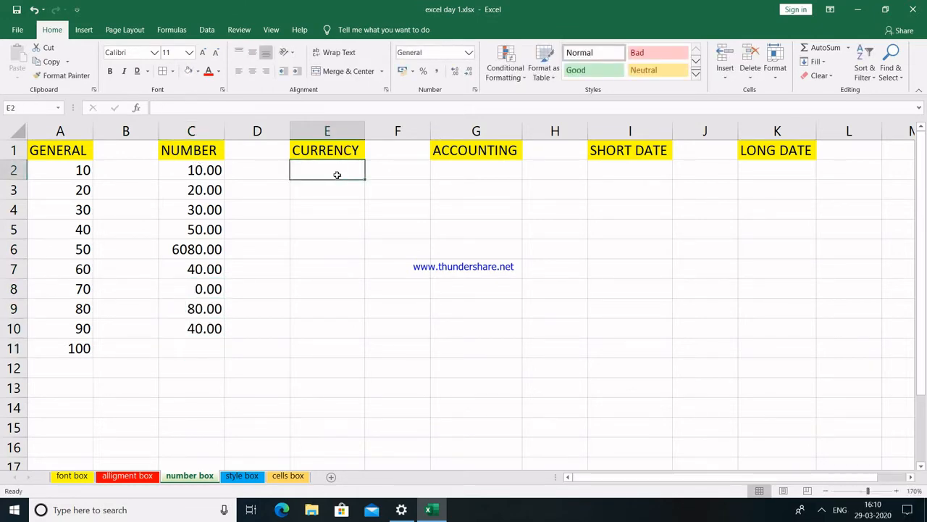
left_click_drag(337, 177, 327, 444)
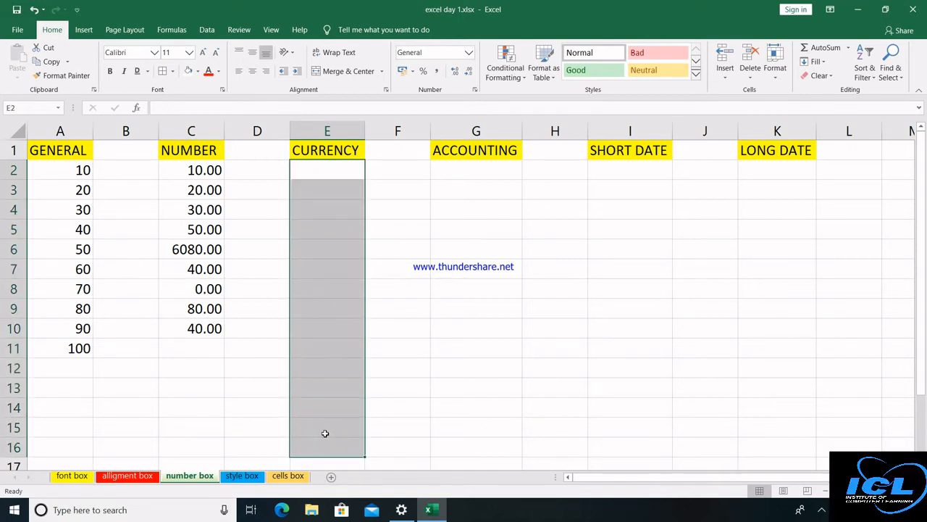
left_click(468, 54)
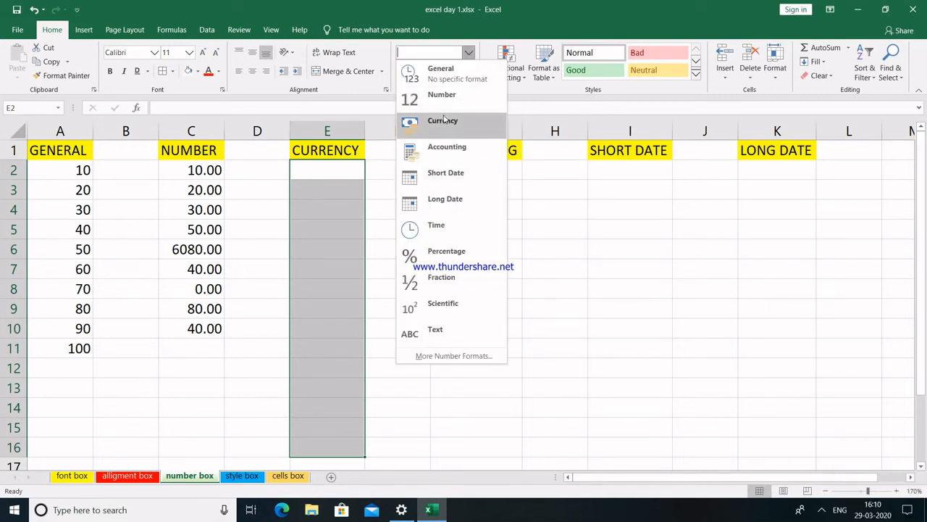
left_click(443, 125)
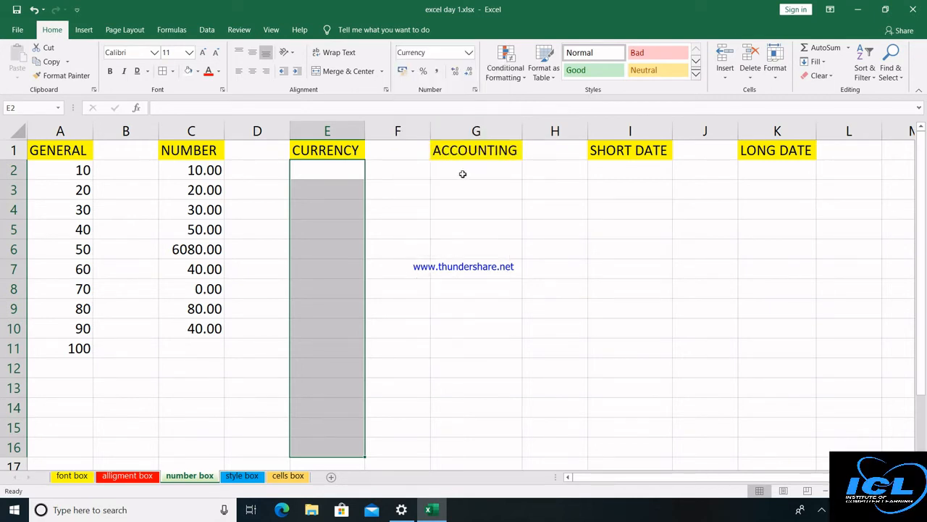
left_click_drag(462, 172, 480, 431)
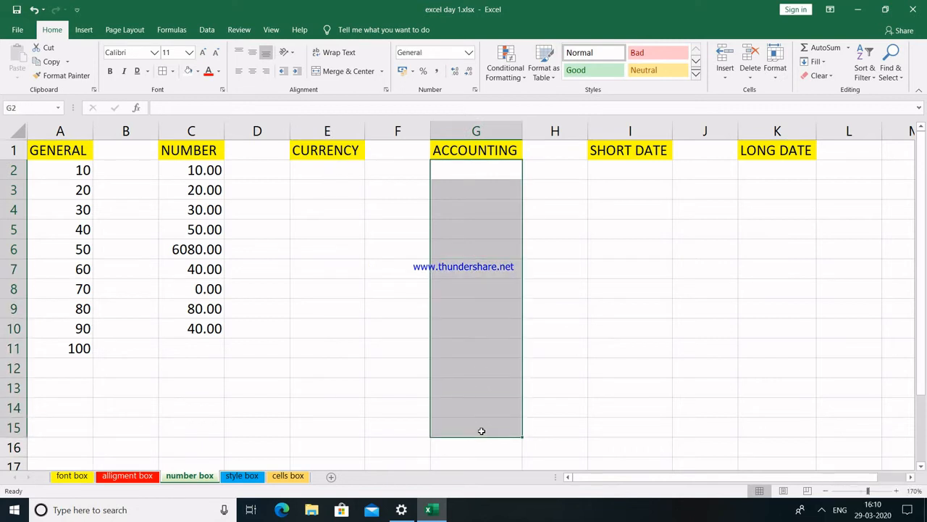
left_click(469, 52)
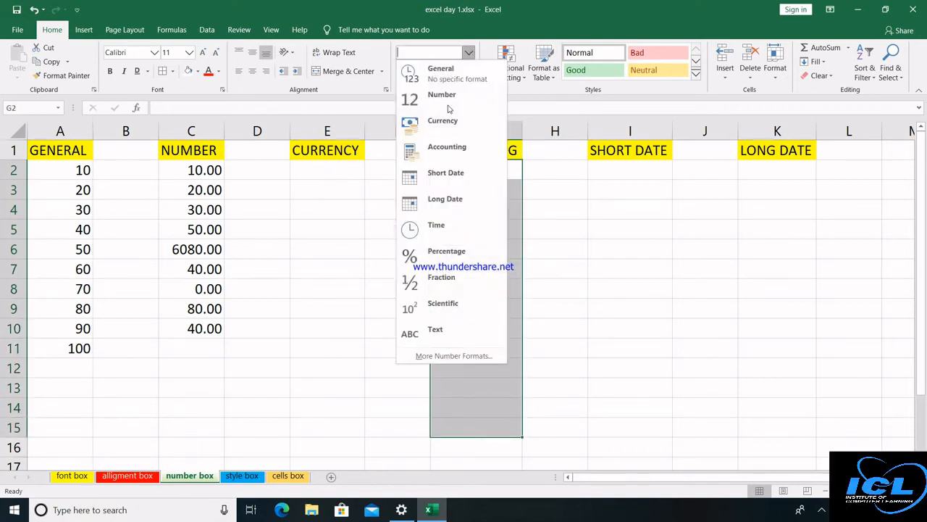
left_click(443, 152)
Enter currency amounts 10, 20, 50, 90, 80, 40, 8 and 70 in E2:E9.
left_click(339, 172)
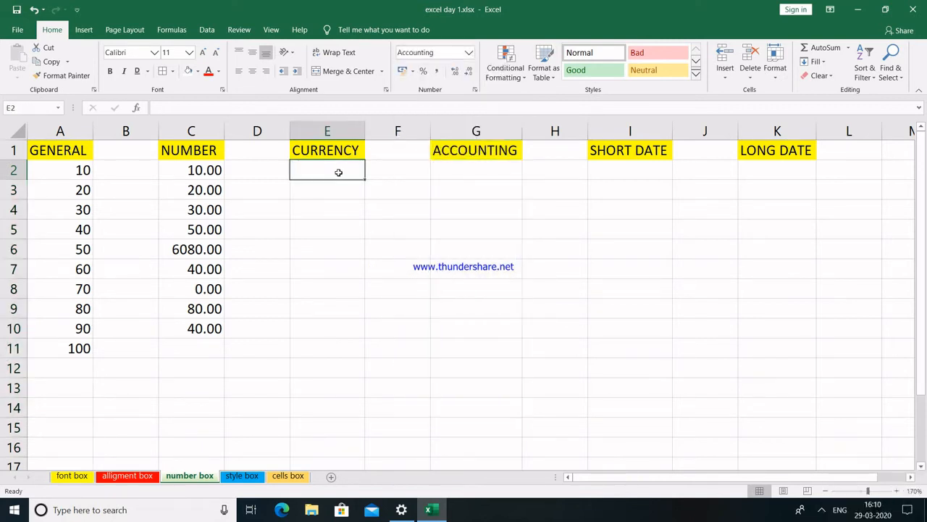
type("10")
key("Return")
type("20")
key("Return")
type("50")
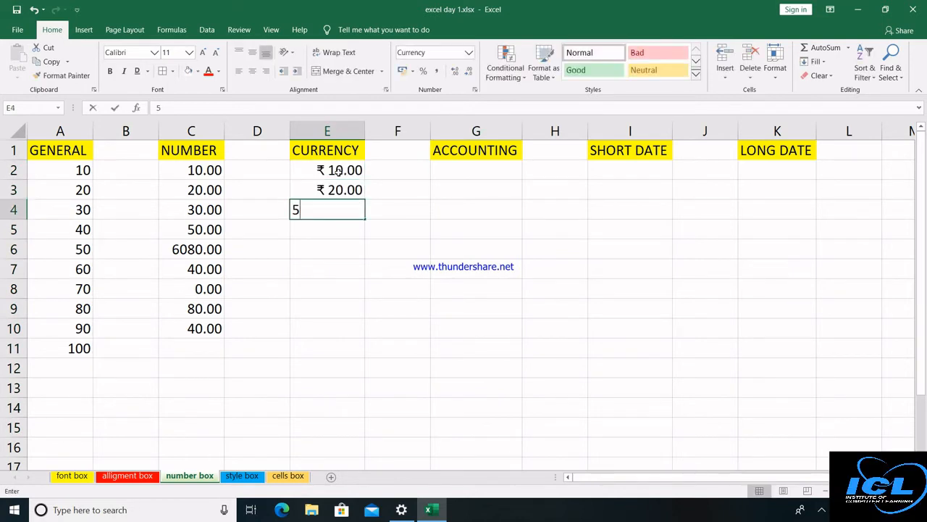
key("Return")
type("90")
key("Return")
type("80")
key("Return")
type("40")
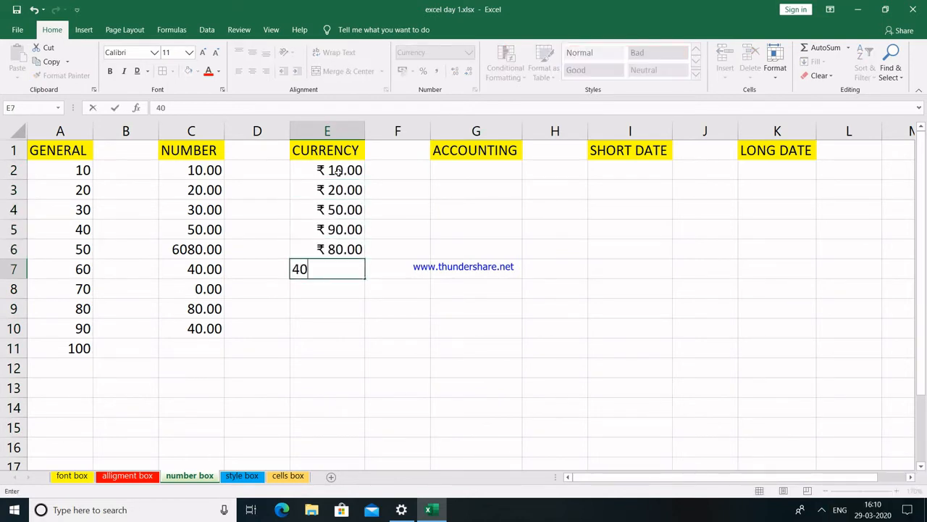
key("Return")
type("8")
key("Return")
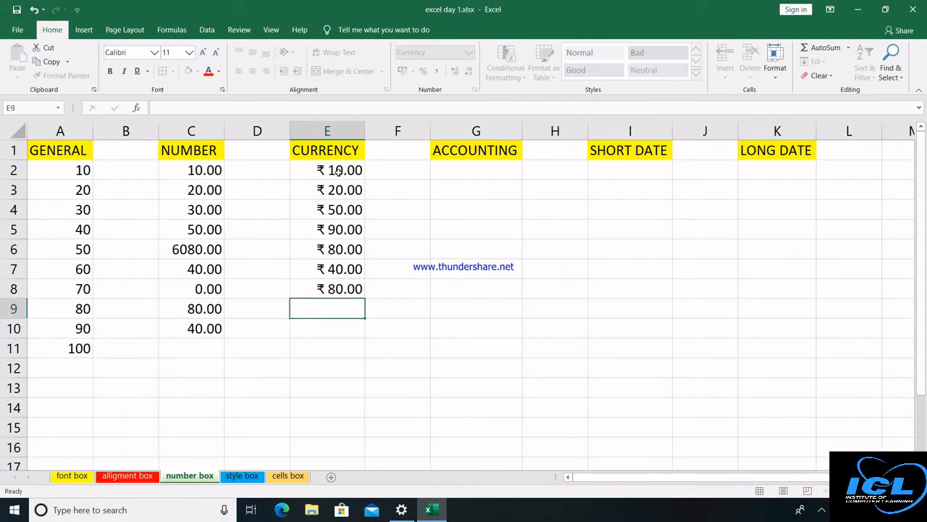
type("70")
key("Return")
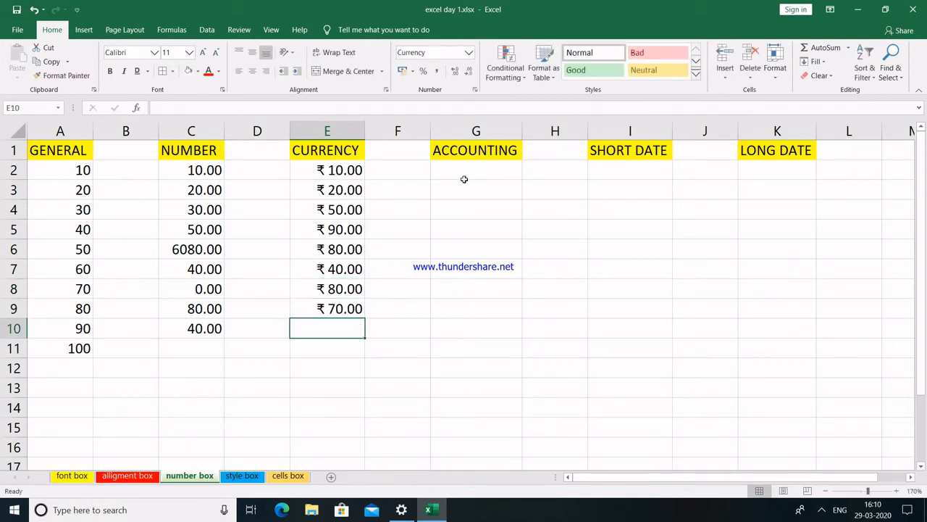
Enter accounting amounts 100, 50, 30, 40, 80, 90 and 70 down G2:G9.
left_click(465, 179)
type("100")
key("Return")
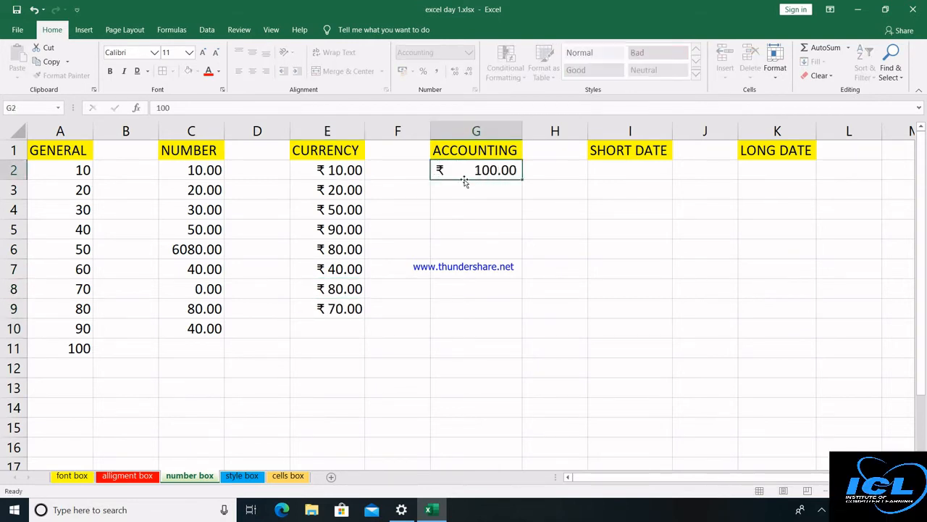
type("50")
key("Return")
type("30")
key("Return")
type("40")
key("Return")
type("8")
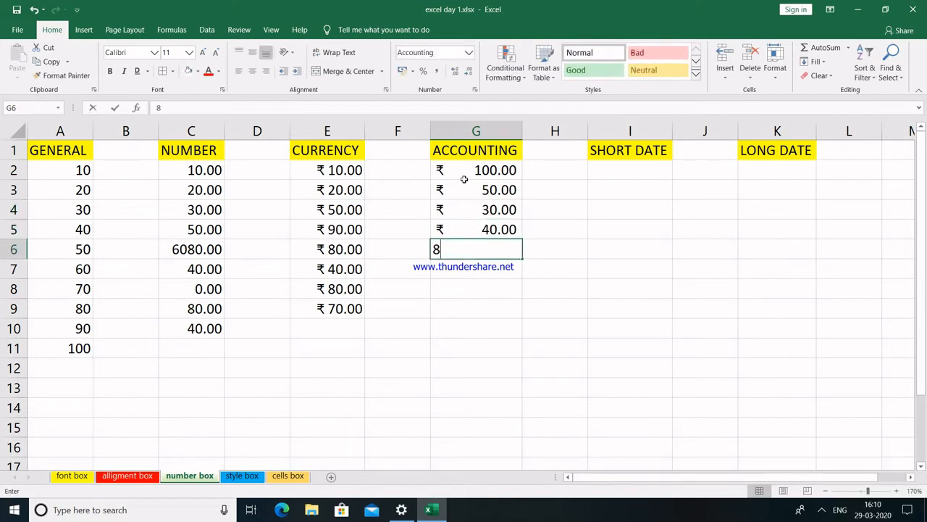
type("0")
key("Return")
type("8")
key("Return")
type("90")
key("Return")
type("7")
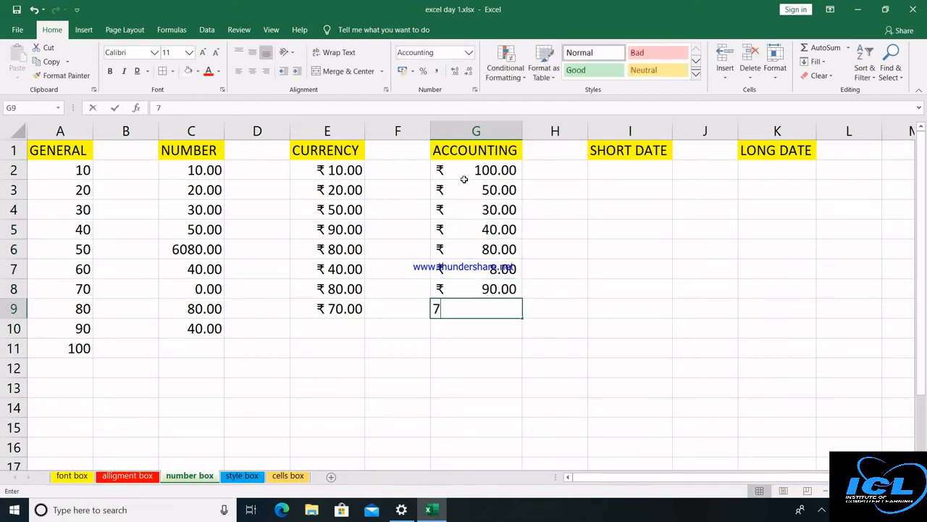
type("0")
key("Return")
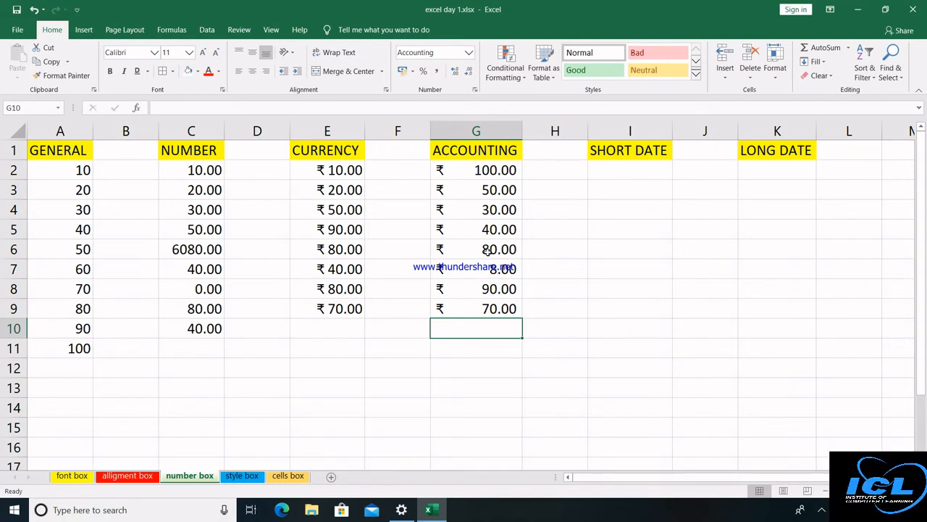
left_click(632, 173)
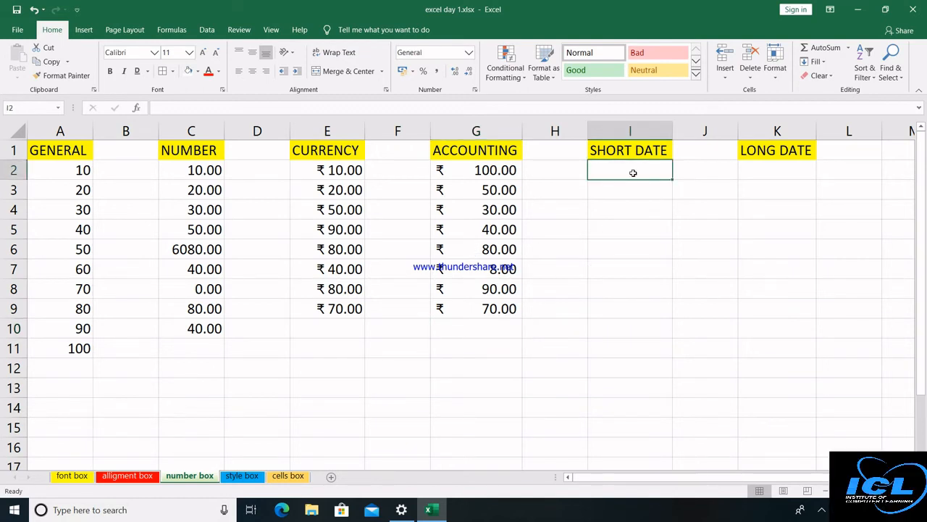
type("29/")
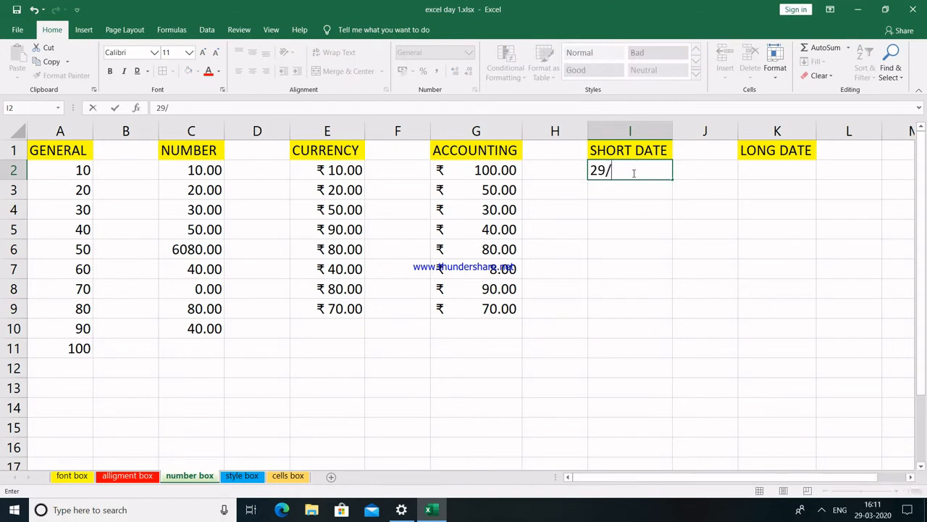
type("03/2020")
key("ctrl+Return")
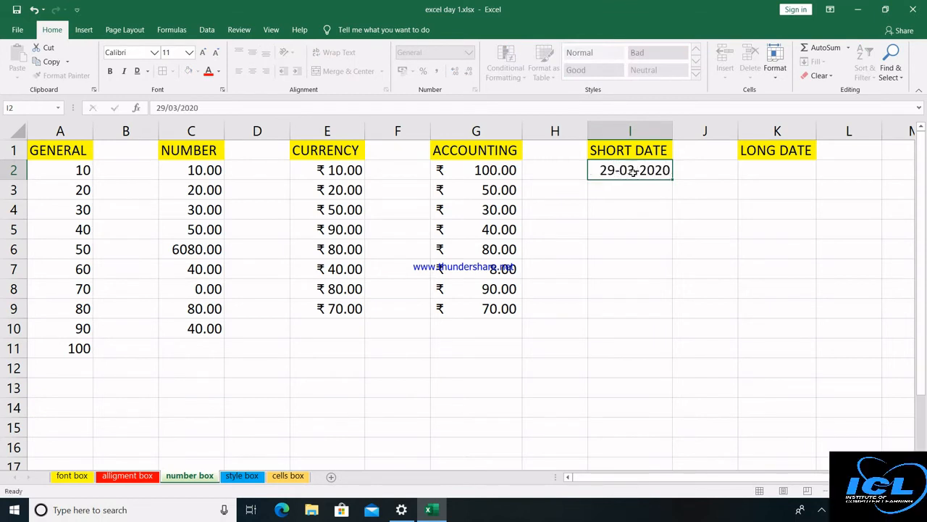
key("Return")
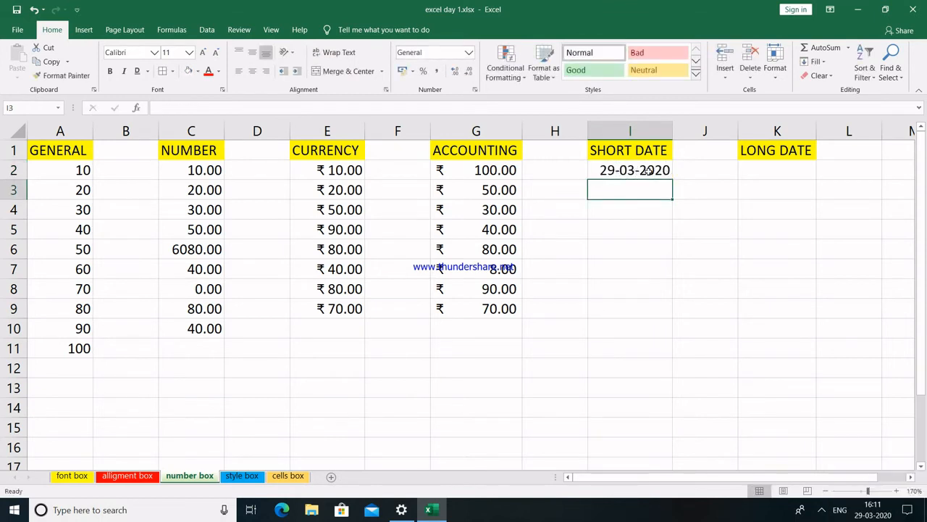
left_click(647, 169)
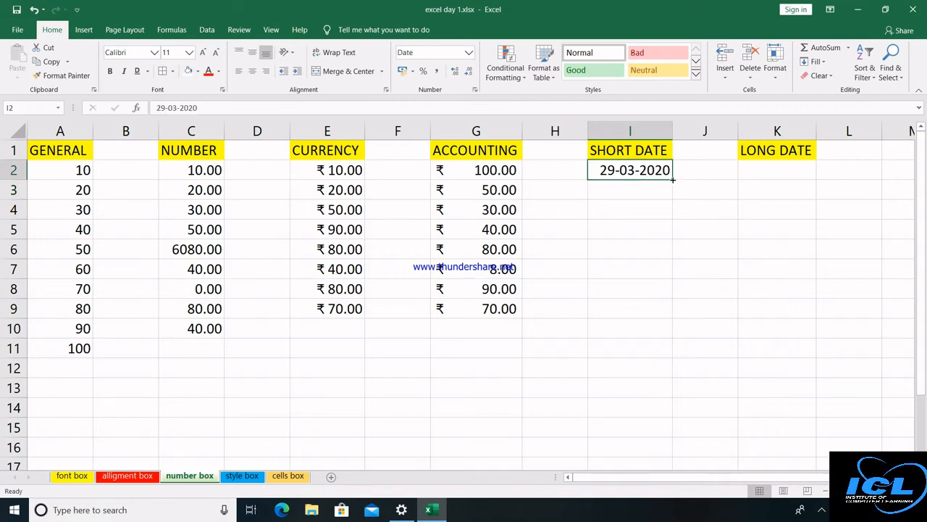
left_click_drag(672, 179, 659, 413)
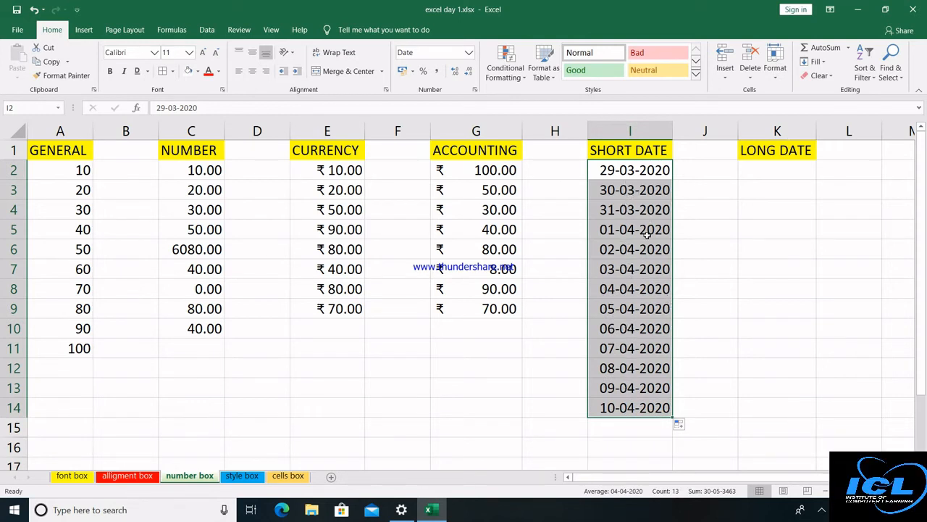
Copy the dates into K2:K14 under LONG DATE and select that range.
key("ctrl+c")
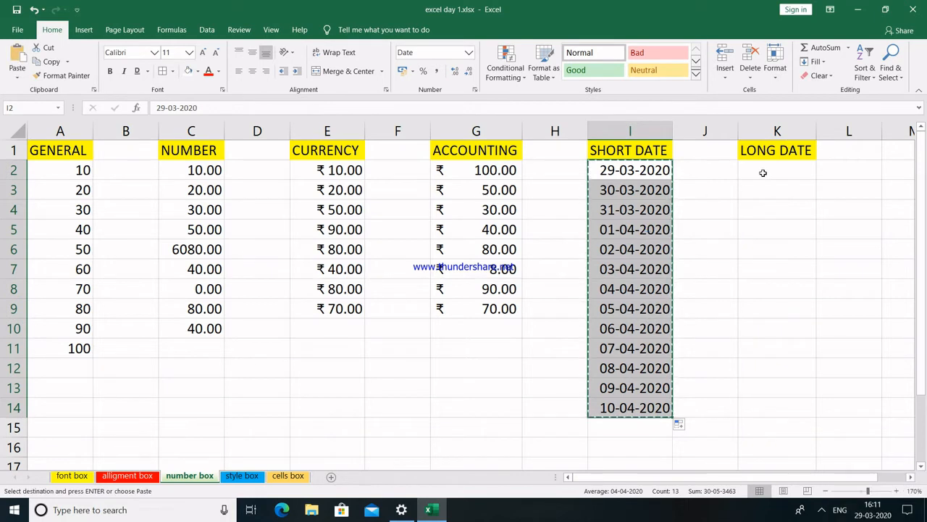
left_click(763, 173)
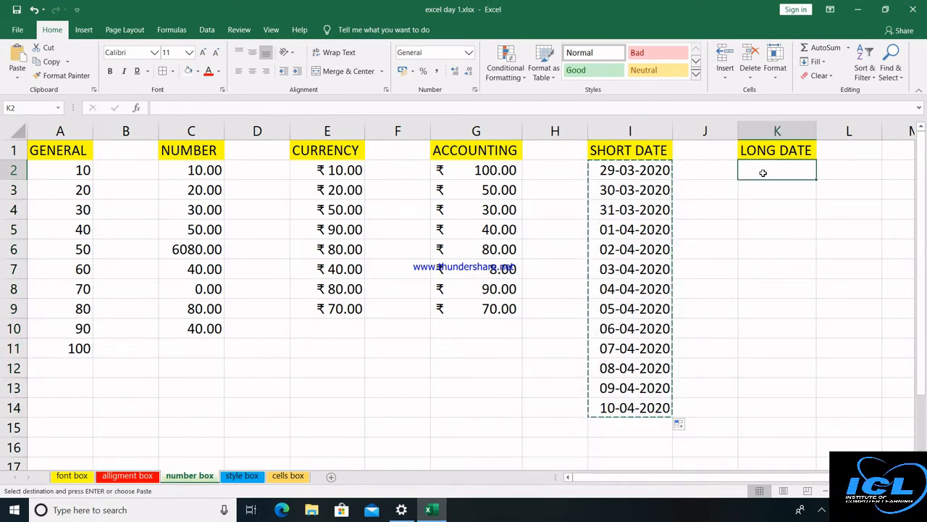
key("ctrl+v")
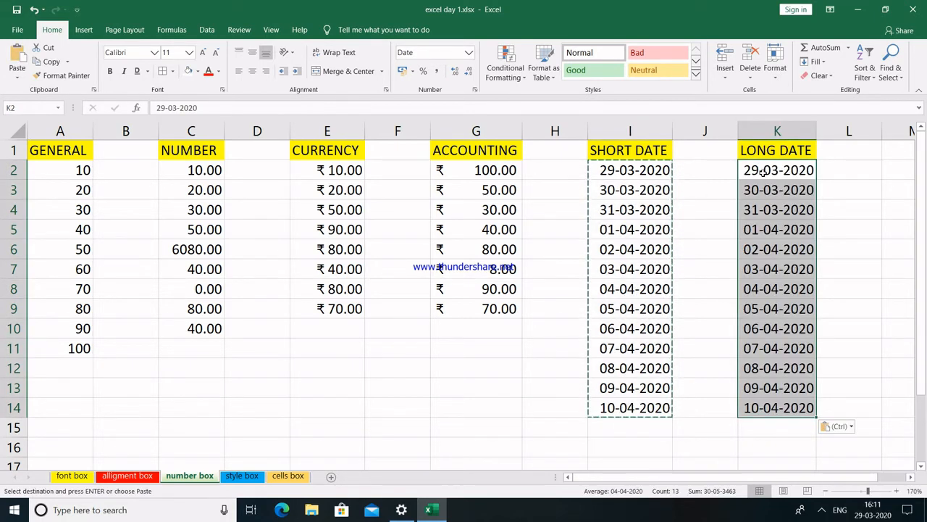
key("Escape")
left_click(714, 191)
left_click(771, 166)
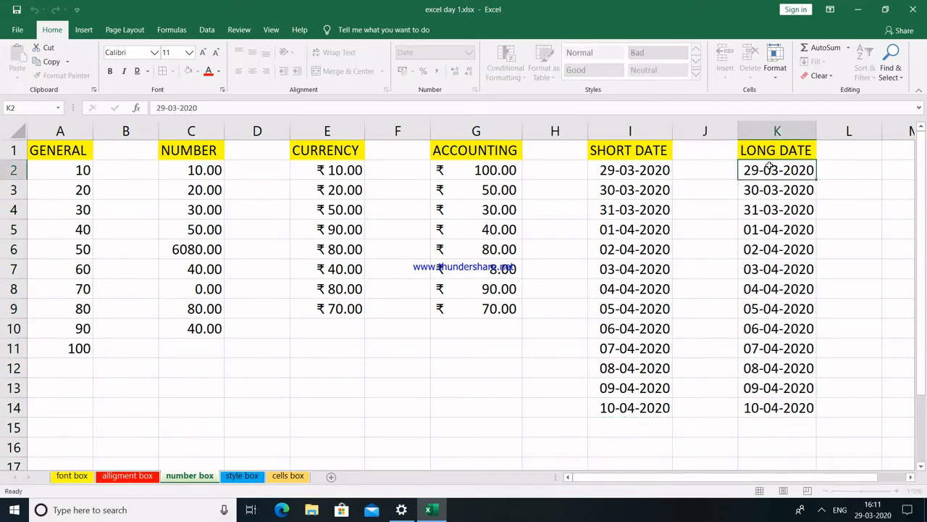
key("shift+Down")
key("shift+Down")
key("shift+Down")
key("shift+Down")
key("shift+Down")
key("shift+Down")
key("shift+Down")
key("shift+Down")
key("shift+Down")
key("shift+Down")
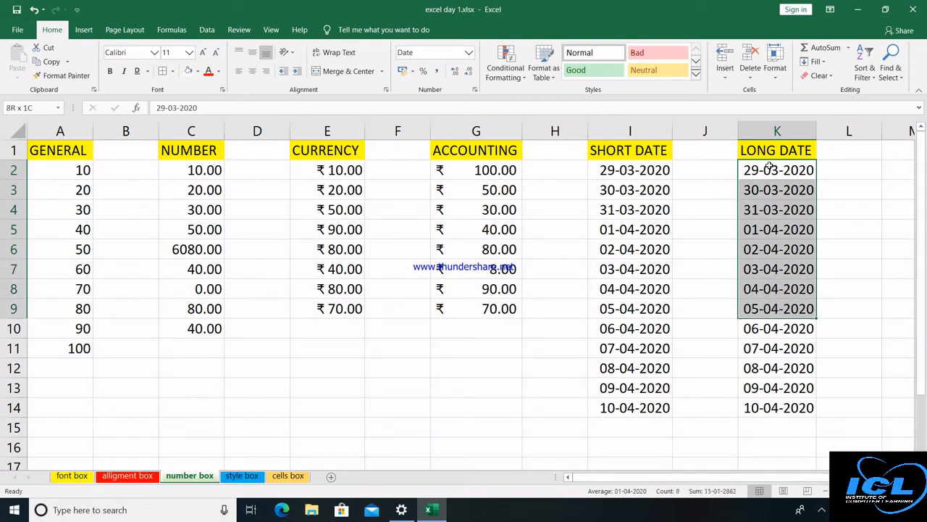
key("shift+Down")
key("shift+Down")
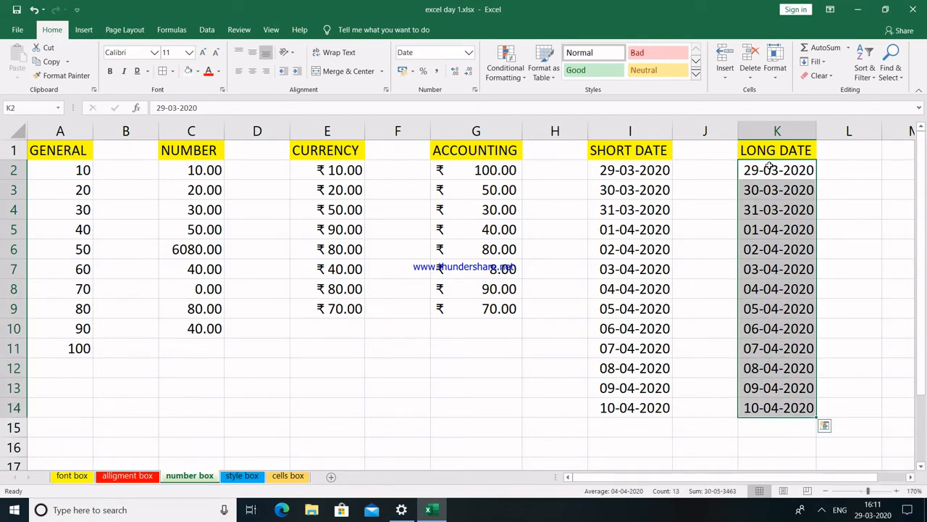
Format K2:K14 as Long Date, showing 29 March 2020 through 10 April 2020.
left_click(469, 53)
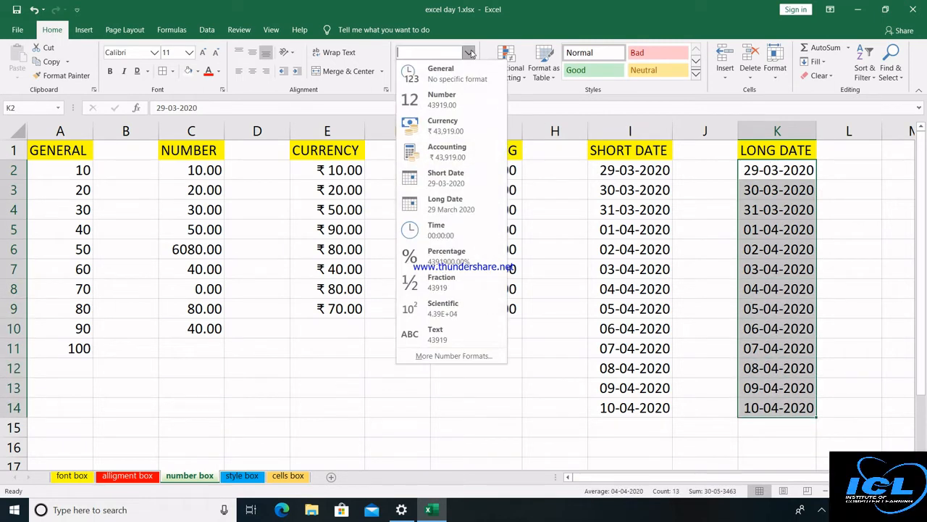
left_click(441, 208)
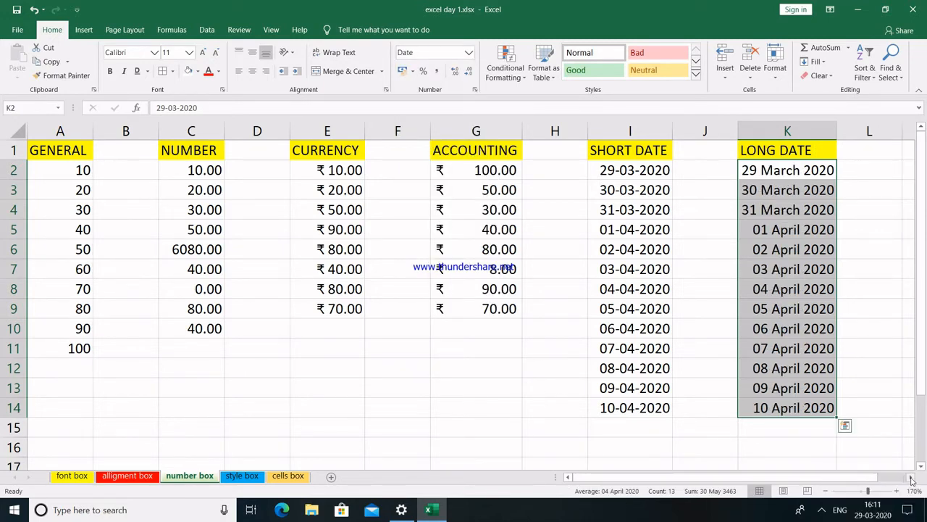
left_click(911, 479)
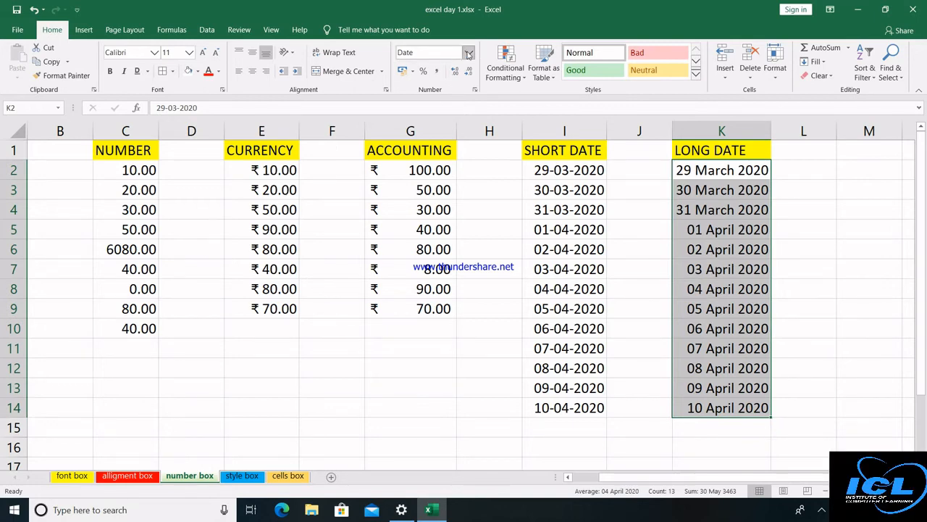
left_click(468, 53)
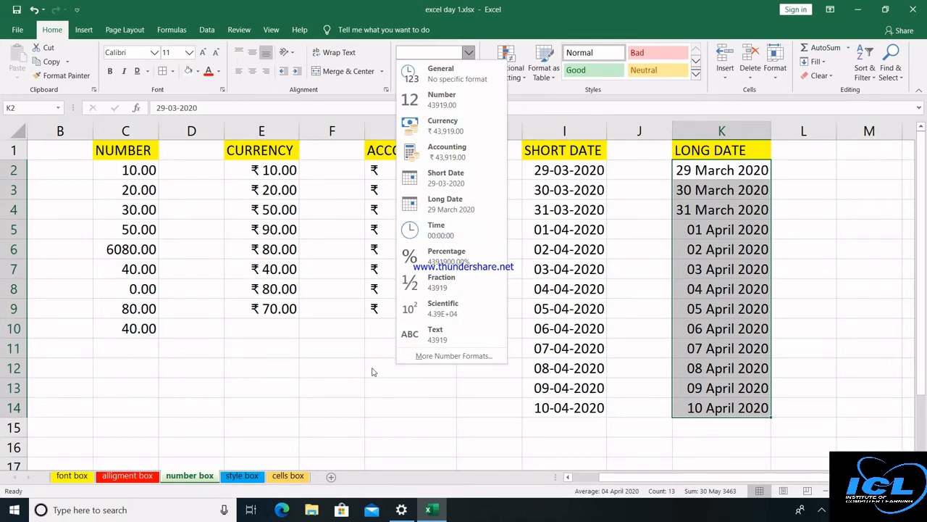
left_click(334, 398)
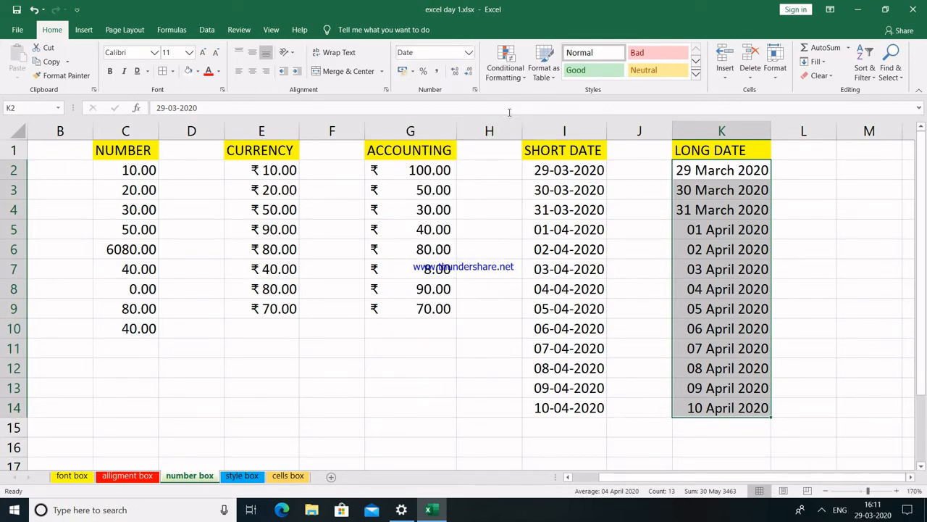
Switch to the style box sheet and open the Conditional Formatting menu.
left_click(241, 475)
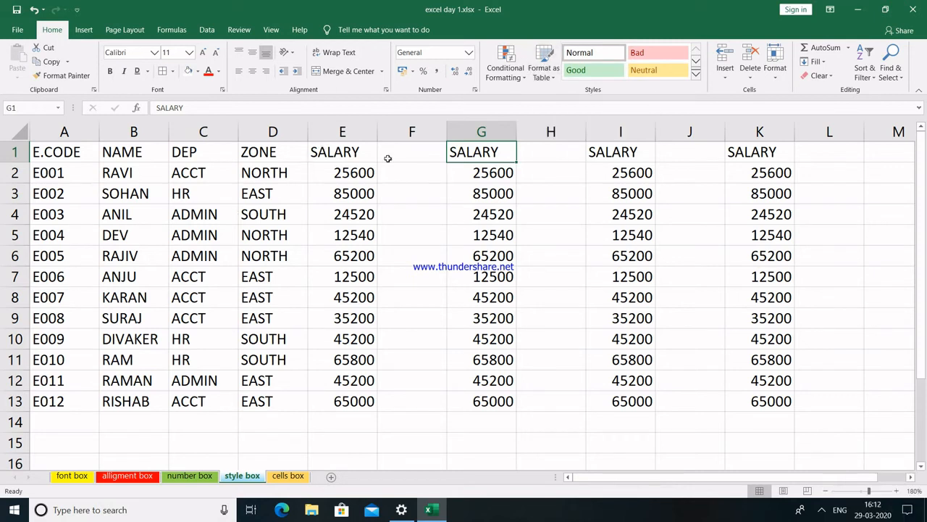
left_click(525, 80)
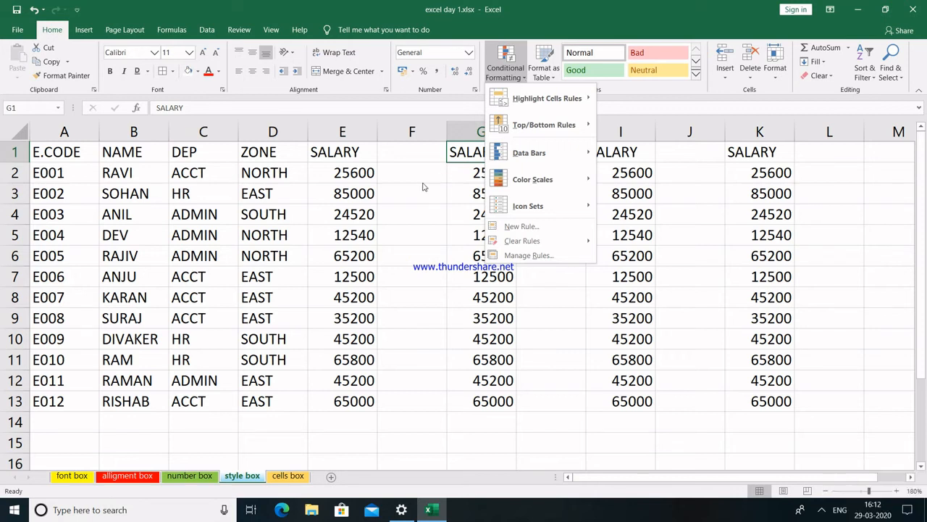
Apply a Greater Than 45000 rule to column E salaries with Light Red Fill and dark red text.
left_click(424, 187)
left_click_drag(347, 174, 344, 396)
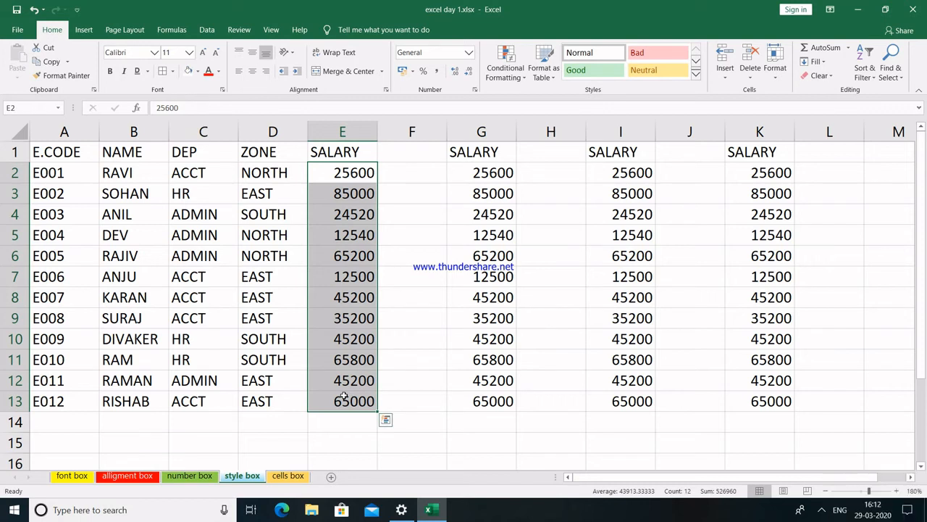
left_click(526, 81)
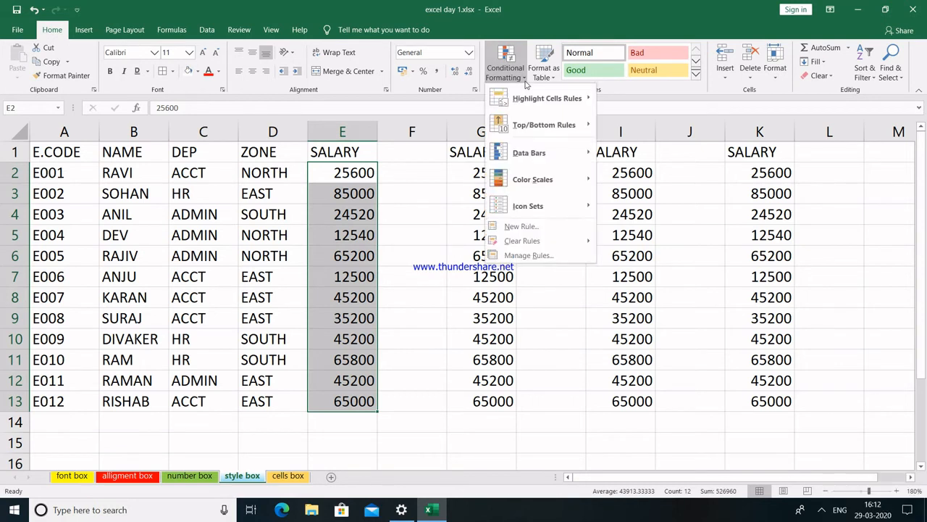
mouse_move(531, 102)
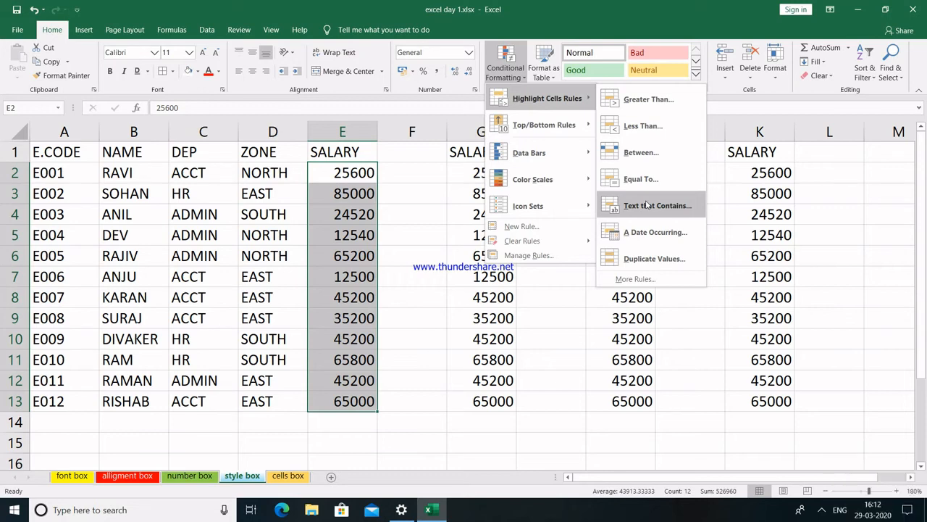
left_click(642, 106)
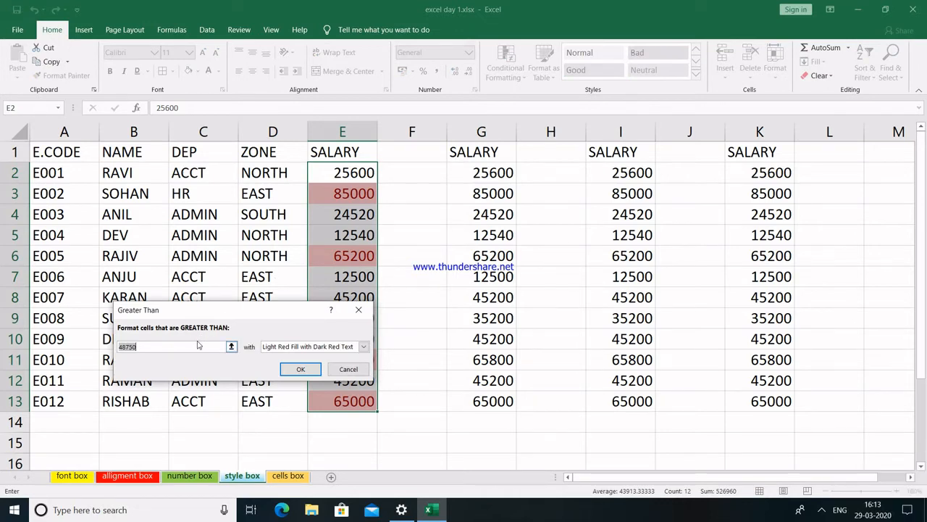
type("45")
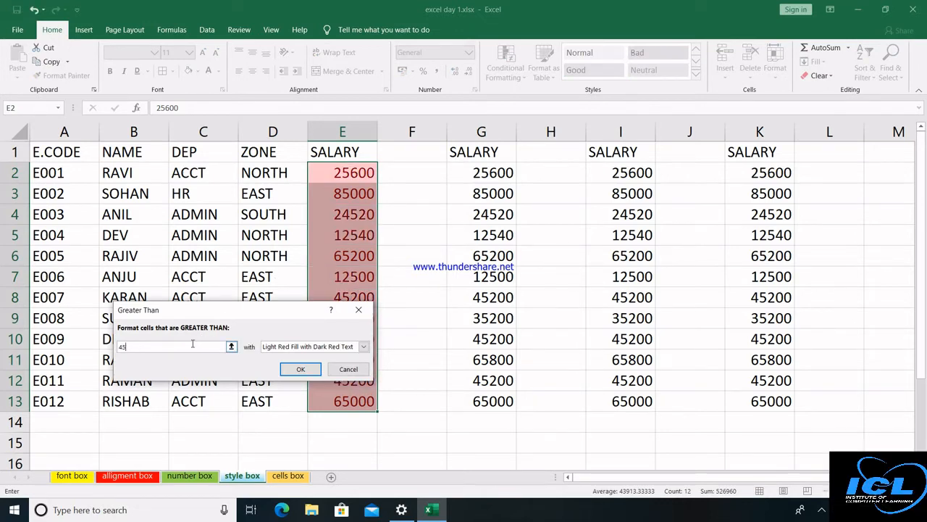
type("000")
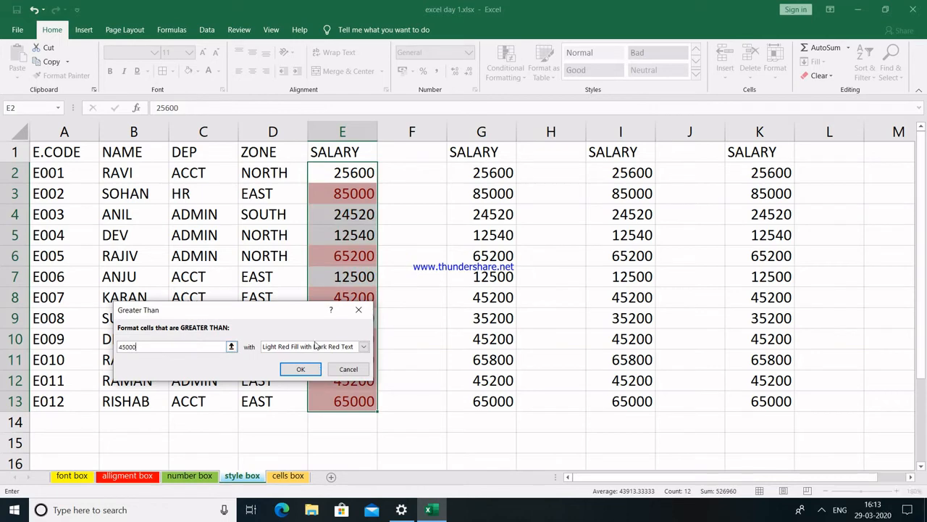
left_click(301, 369)
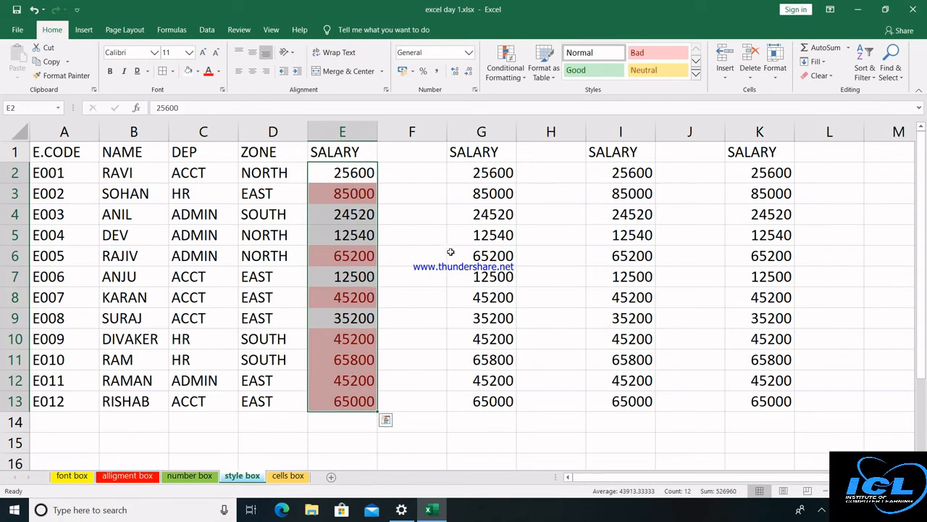
left_click_drag(492, 174, 491, 393)
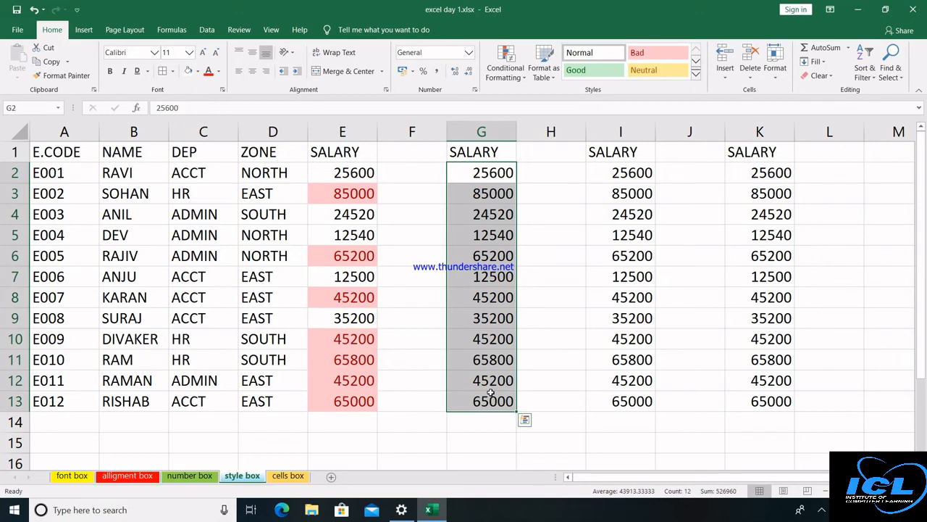
Apply a Between 45000 and 60000 rule to column G with Yellow Fill and Dark Yellow Text.
left_click(523, 78)
mouse_move(529, 100)
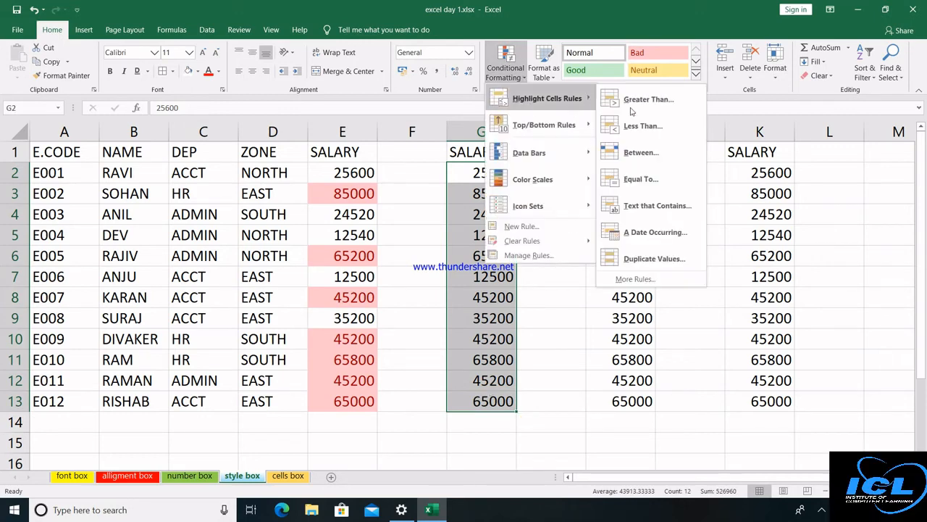
left_click(641, 153)
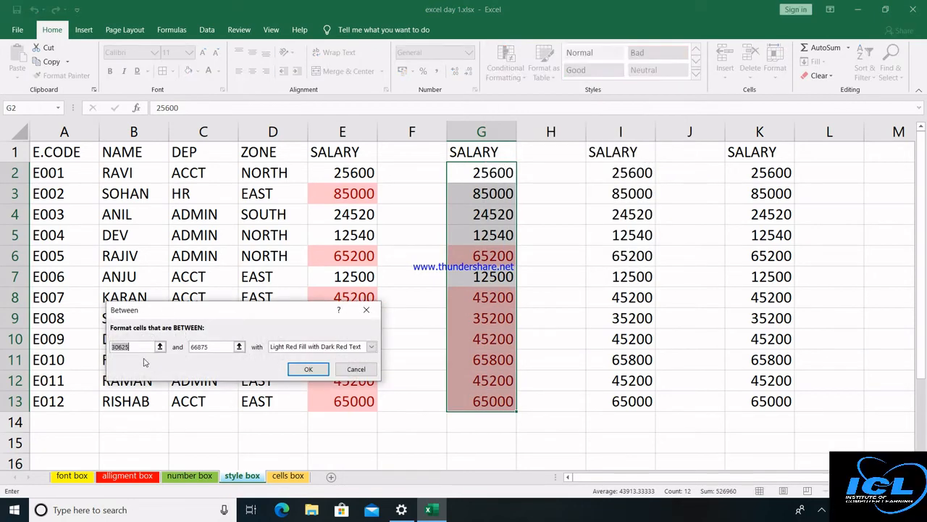
key("BackSpace")
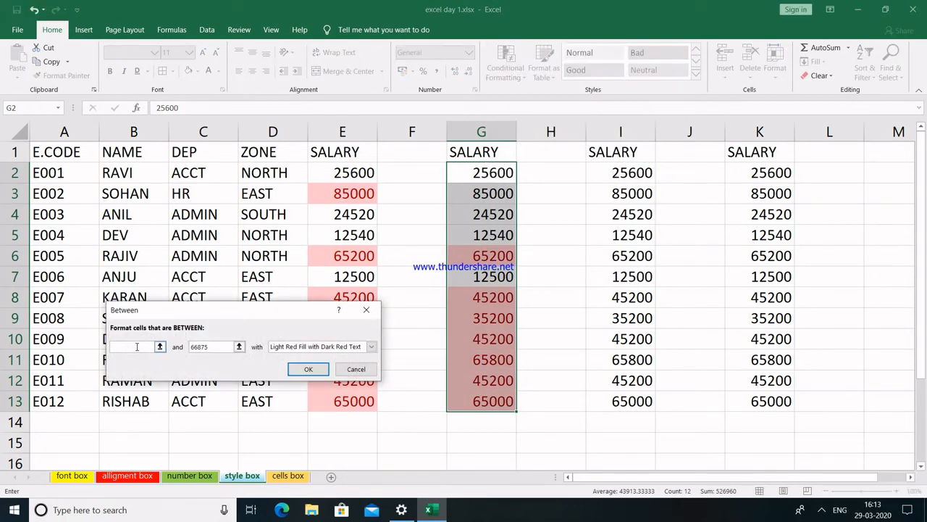
type("4500")
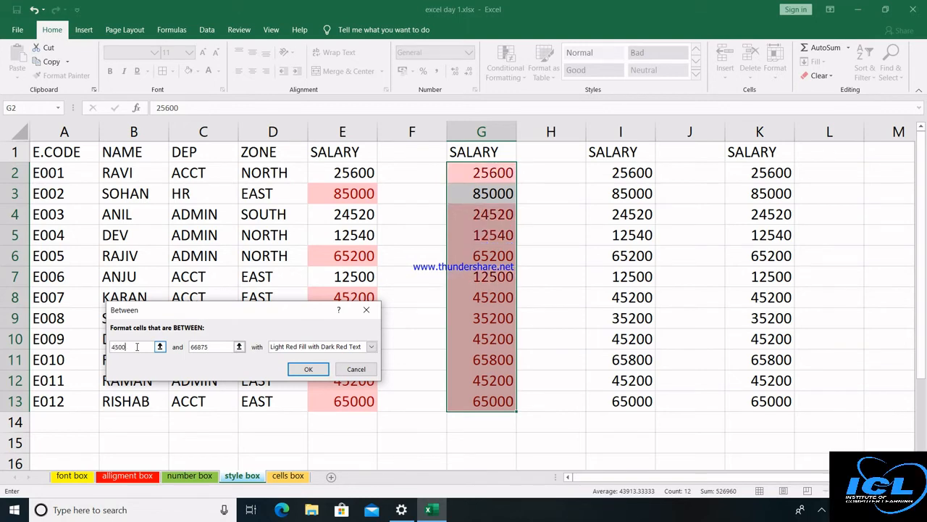
type("0")
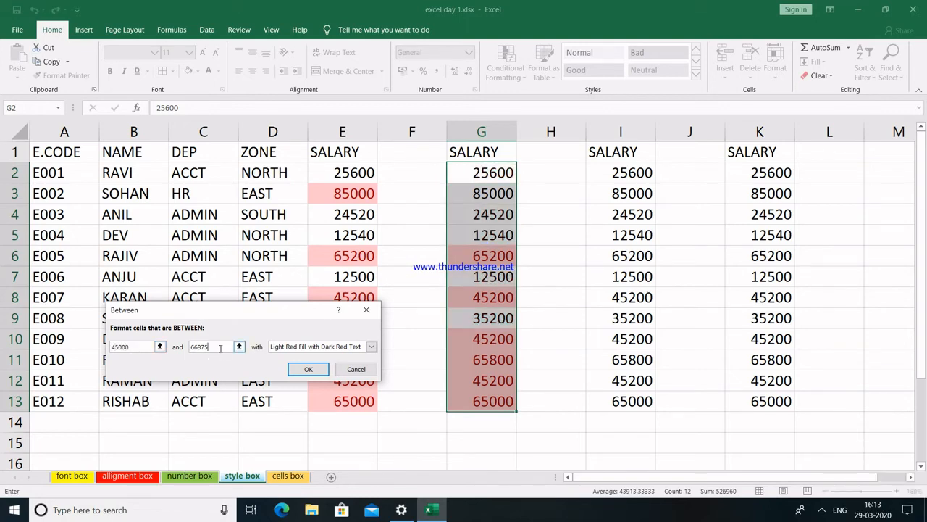
key("BackSpace")
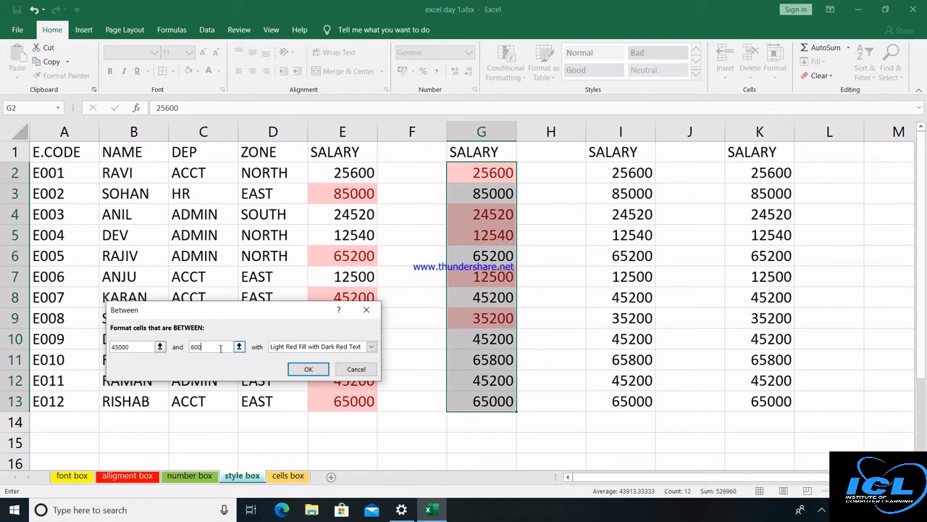
type("0000")
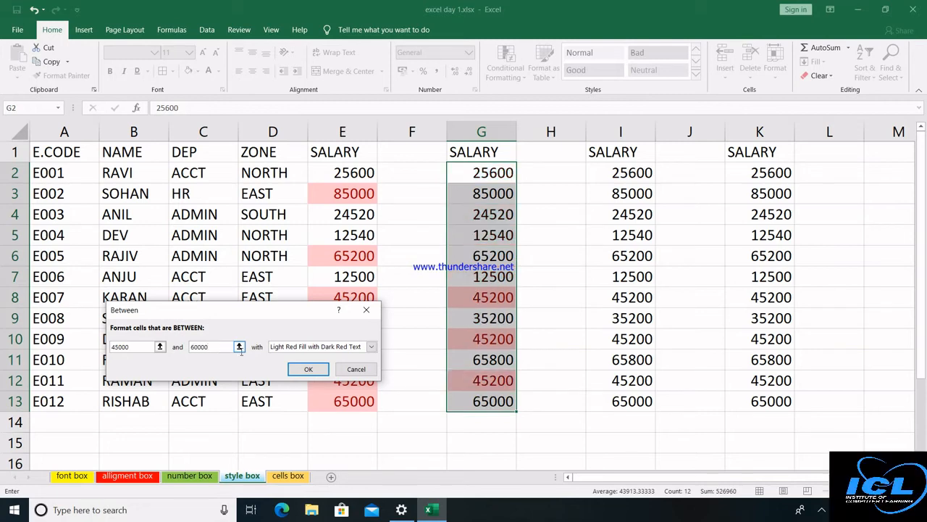
left_click(370, 347)
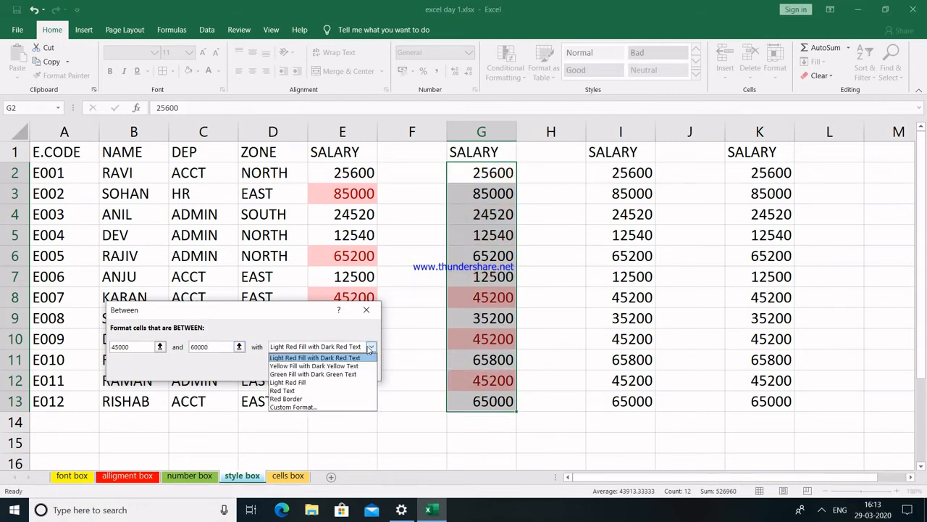
left_click(302, 367)
left_click(304, 369)
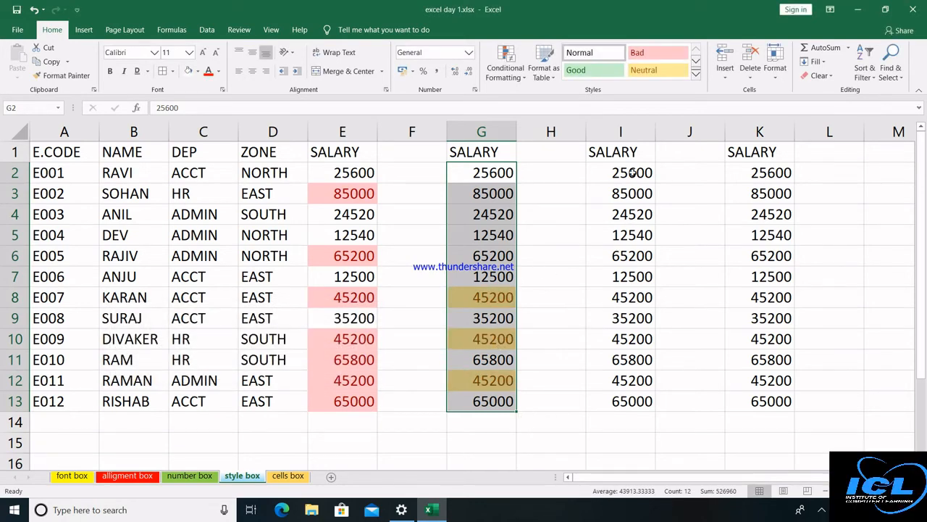
Apply a Duplicate Values rule to K2:K13 with Light Red Fill and dark red text.
left_click_drag(766, 181, 768, 401)
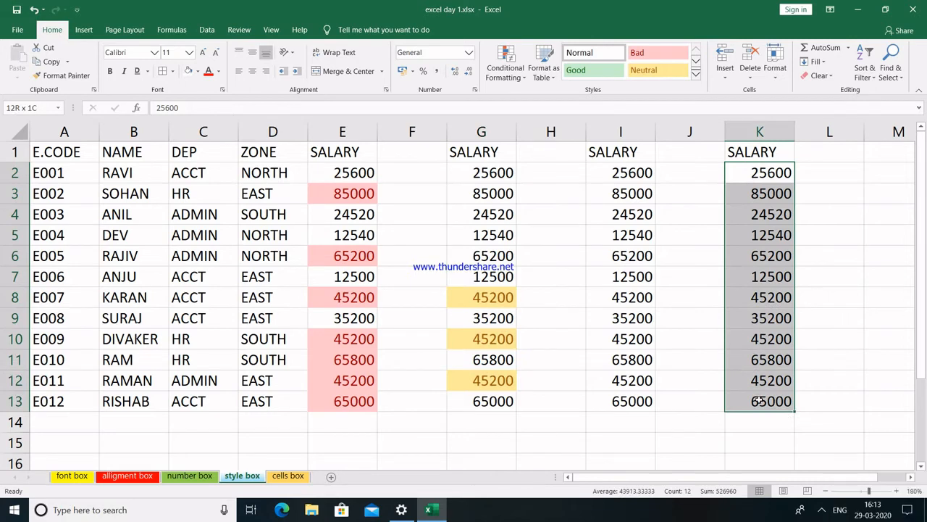
left_click(520, 75)
mouse_move(537, 99)
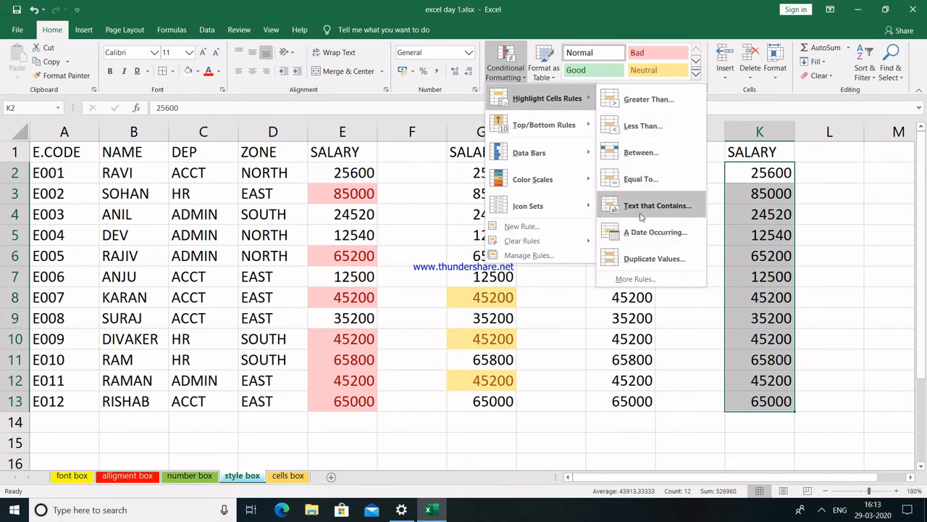
left_click(640, 261)
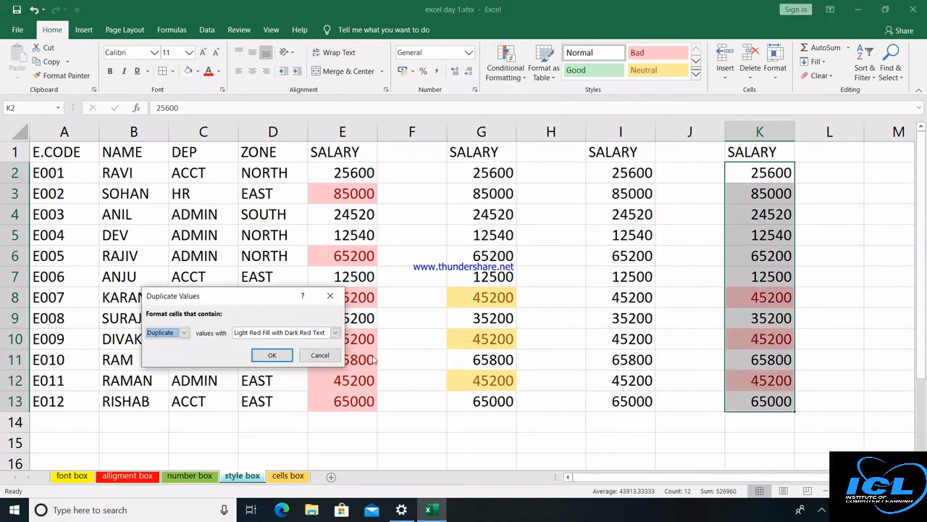
left_click(272, 355)
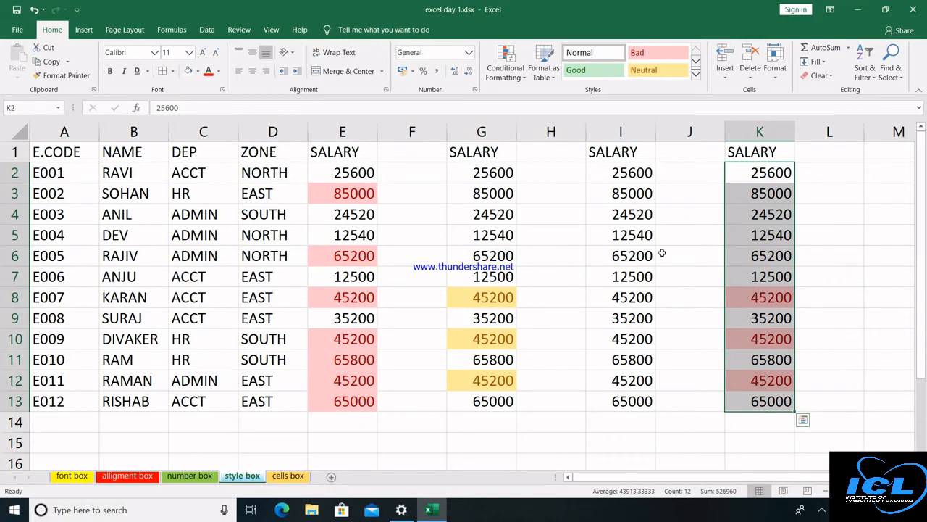
left_click(520, 76)
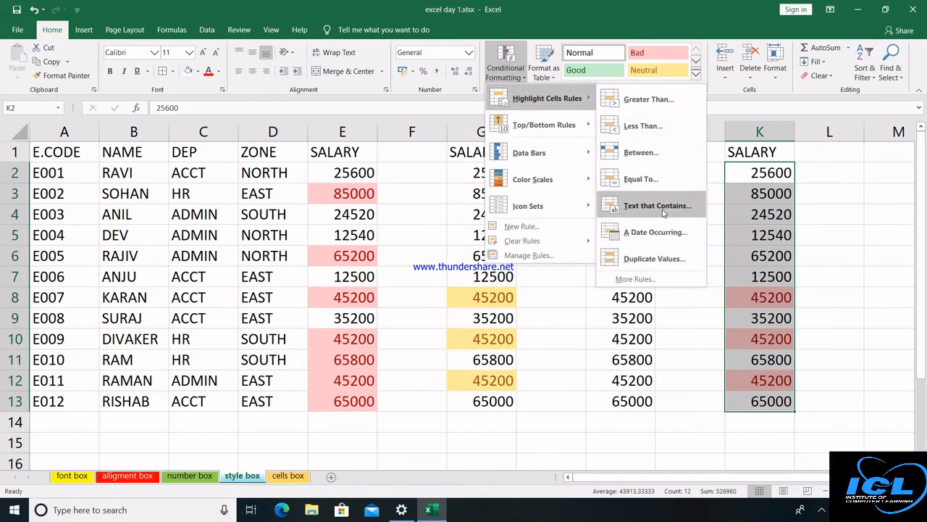
mouse_move(543, 125)
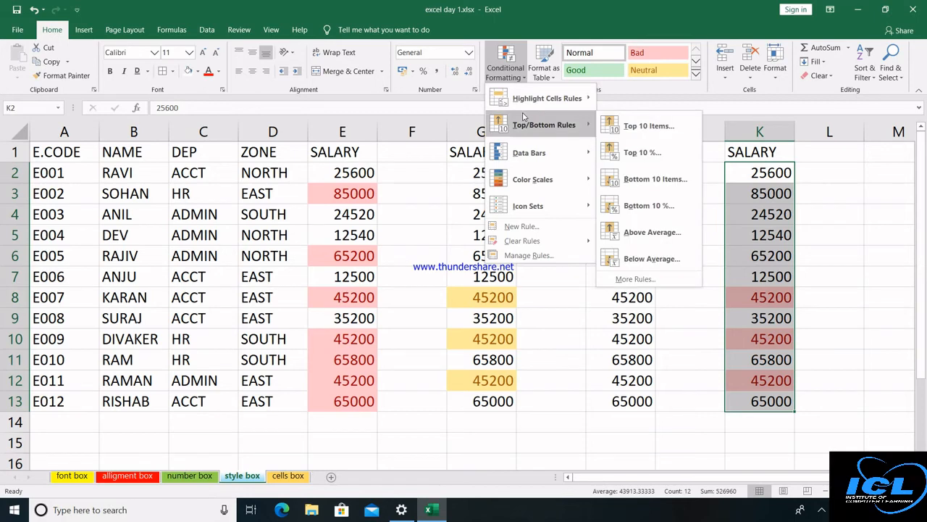
left_click(365, 174)
left_click(365, 174)
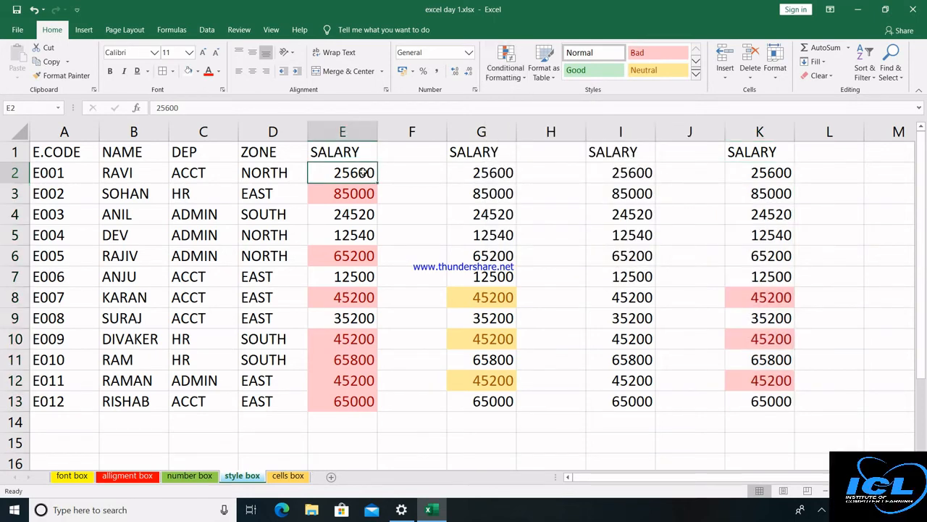
Select E2:K13 and clear the conditional formatting rules from those cells.
key("shift+Right")
key("shift+Right")
key("shift+Right")
key("shift+Right")
key("shift+Right")
key("shift+Right")
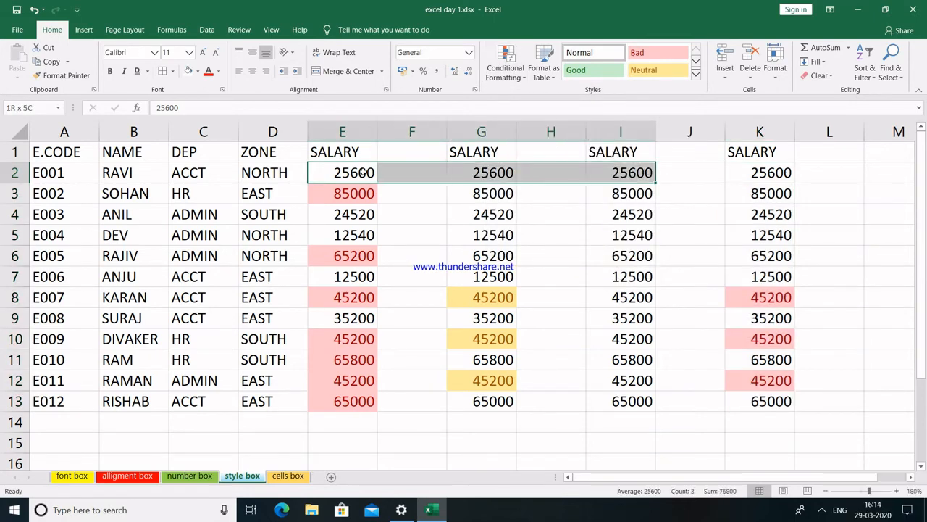
key("shift+Down")
key("shift+Down")
key("shift+Down")
key("shift+Down")
key("shift+Down")
key("shift+Down")
key("shift+Down")
key("shift+Down")
key("shift+Down")
key("shift+Down")
key("shift+Down")
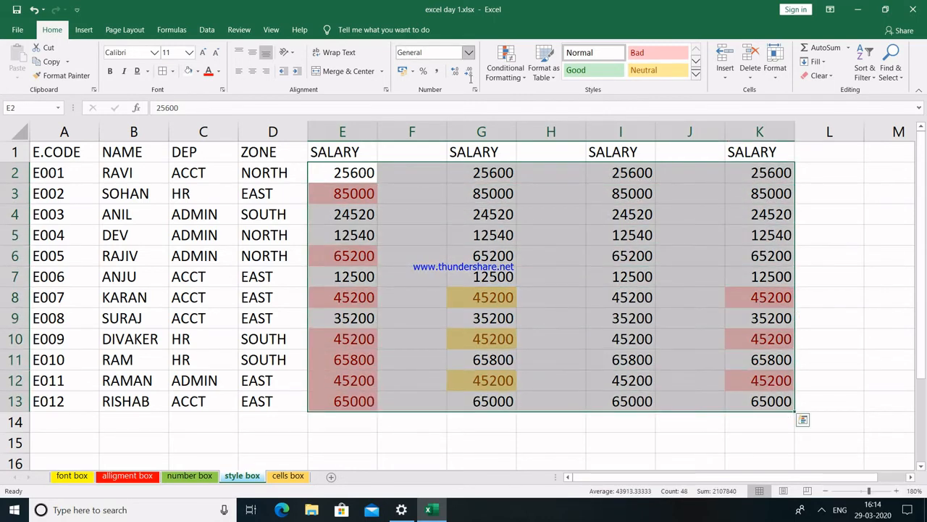
left_click(525, 76)
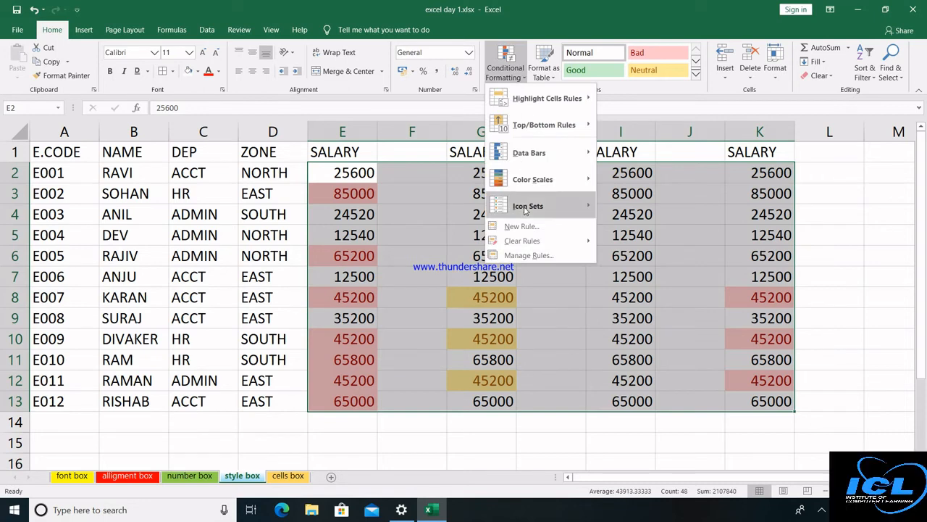
mouse_move(527, 241)
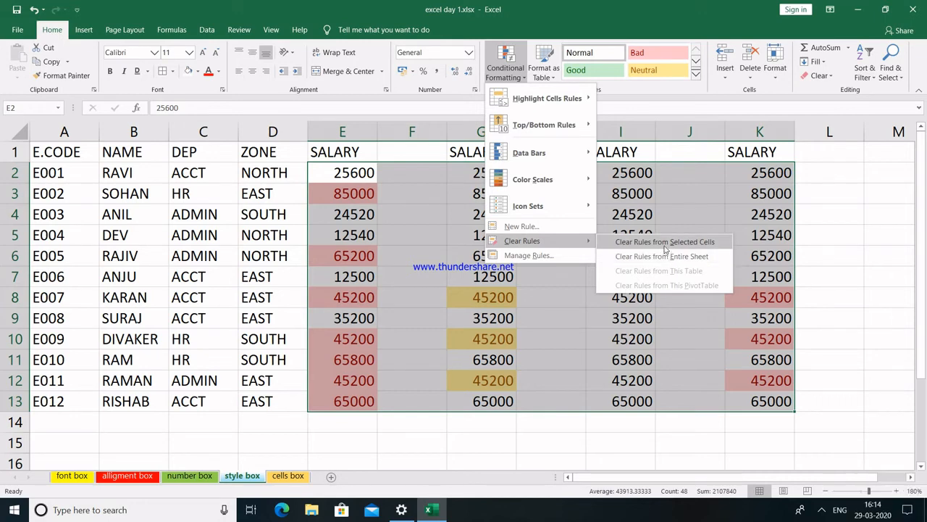
left_click(663, 242)
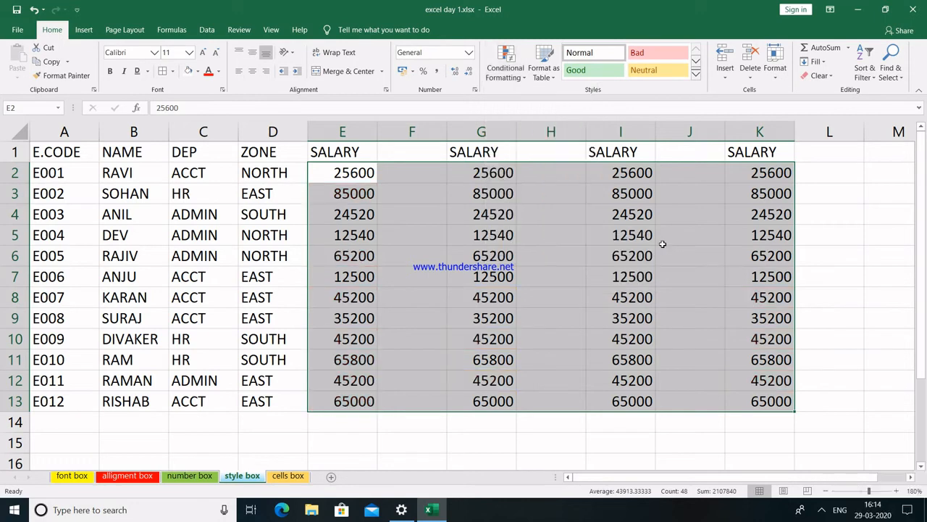
left_click(368, 179)
Select the salary cells E2:E13, dismissing the Quick Analysis suggestions.
key("shift+Down")
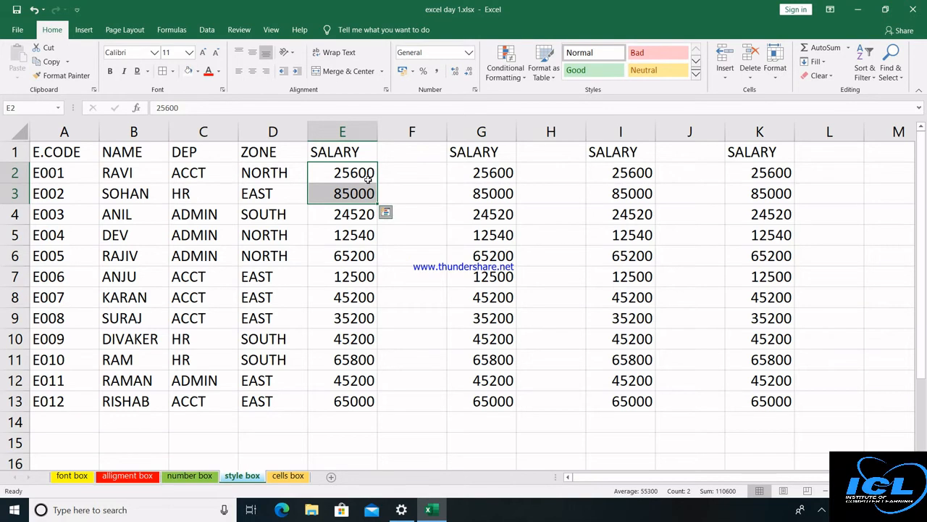
key("ctrl+q")
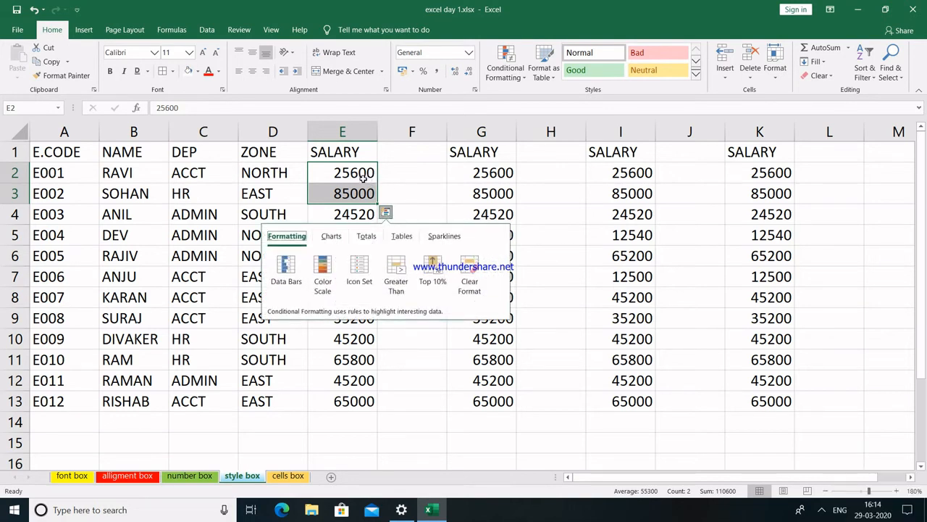
left_click(364, 179)
left_click(414, 169)
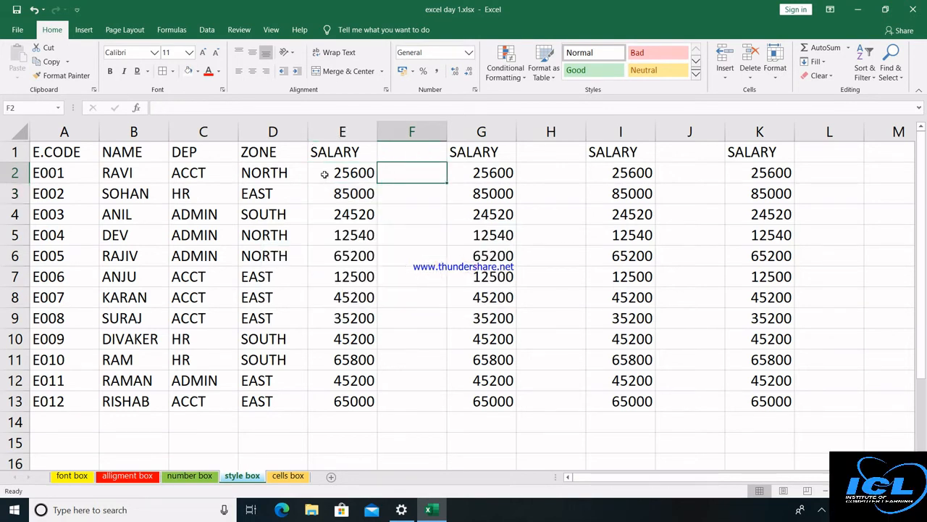
left_click(325, 174)
key("shift+Down")
key("shift+Down")
key("shift+Down")
key("shift+Down")
key("shift+Down")
key("shift+Down")
key("shift+Down")
key("shift+Down")
key("shift+Down")
key("shift+Down")
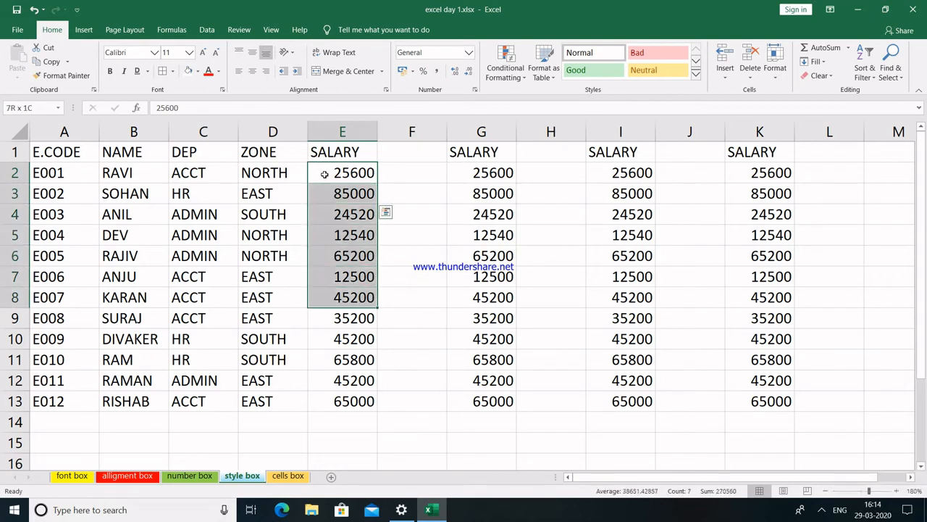
key("shift+Down")
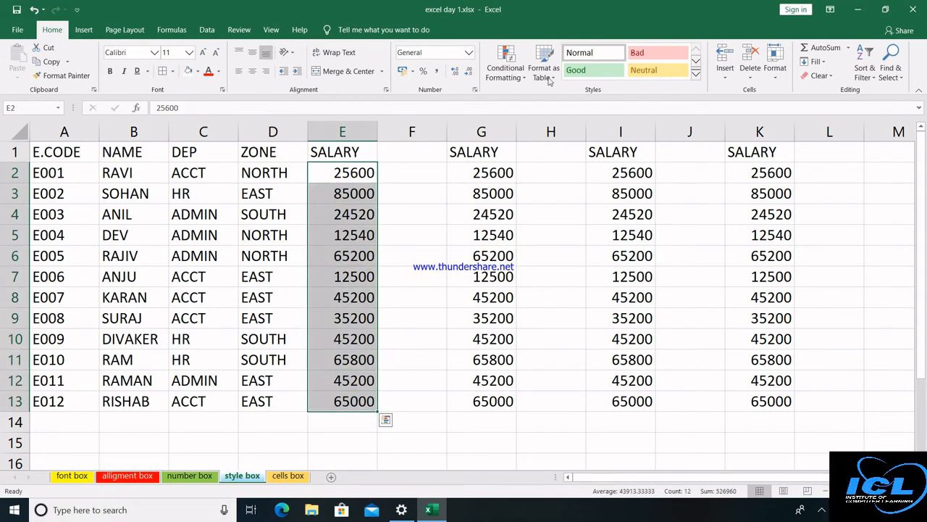
Apply a Top 10 Items rule set to 3 with Green Fill with Dark Green Text.
left_click(505, 69)
mouse_move(558, 126)
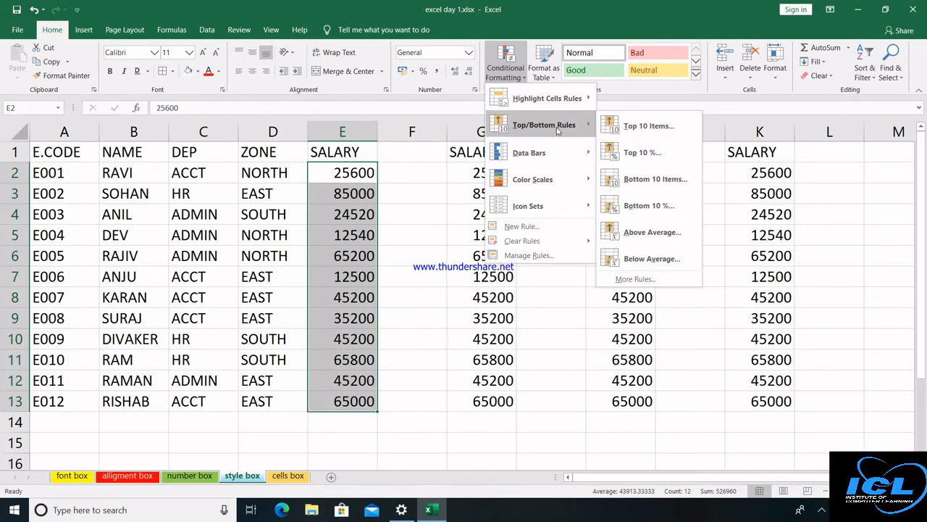
left_click(649, 126)
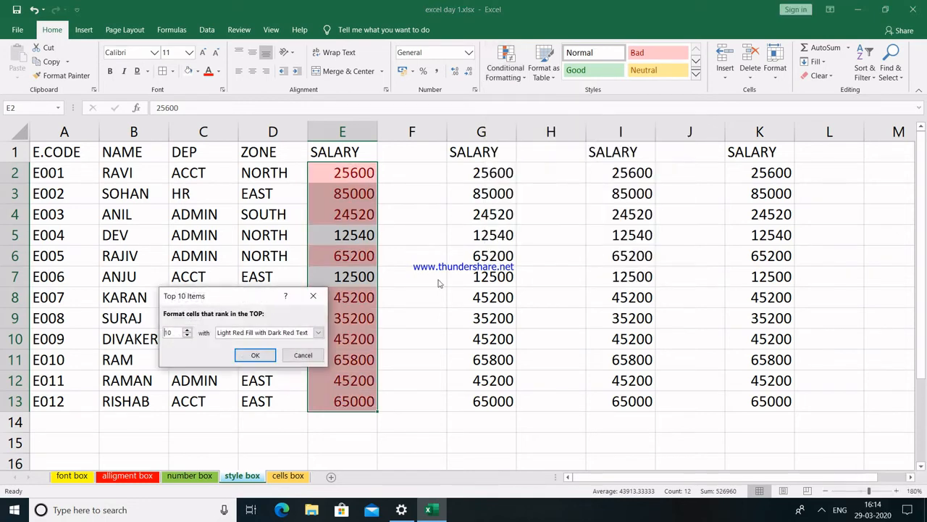
left_click(187, 336)
left_click(187, 336)
left_click(187, 335)
left_click(187, 336)
left_click(187, 335)
left_click(187, 335)
left_click(187, 335)
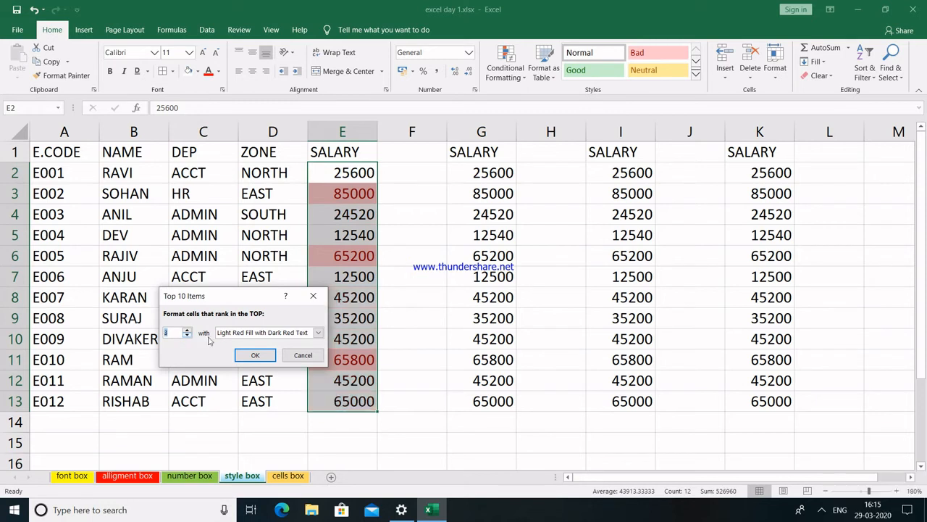
left_click(318, 332)
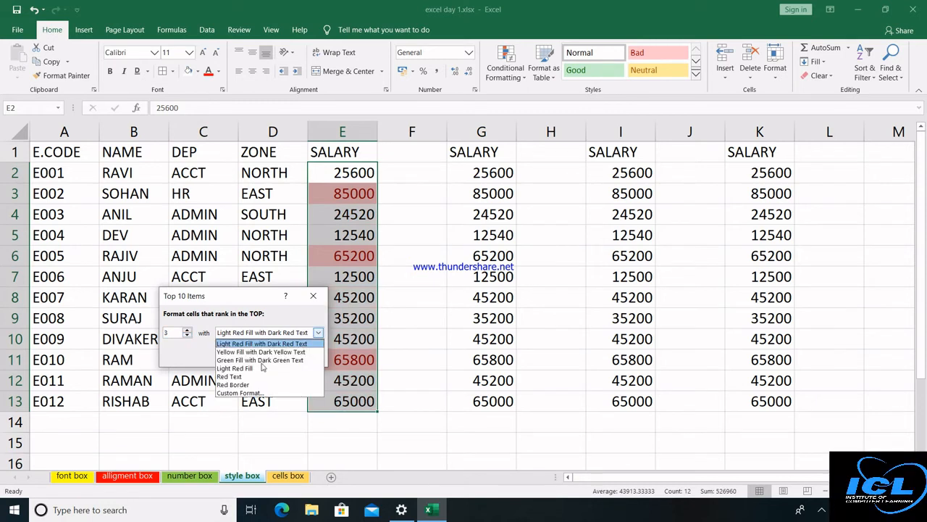
left_click(244, 360)
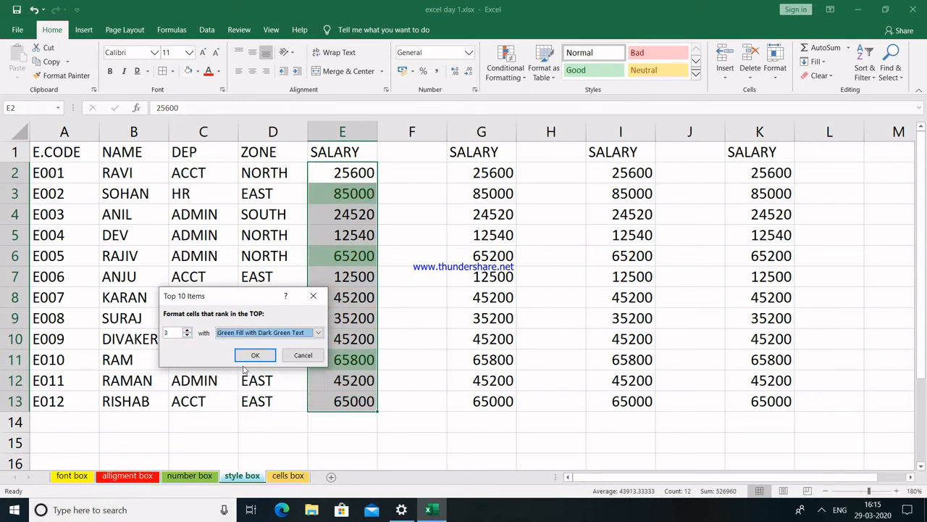
left_click(254, 355)
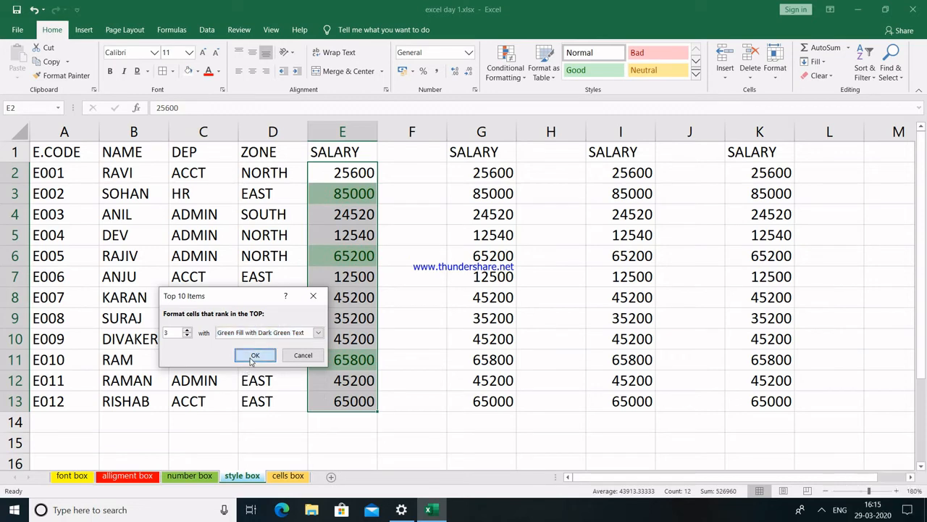
left_click(442, 312)
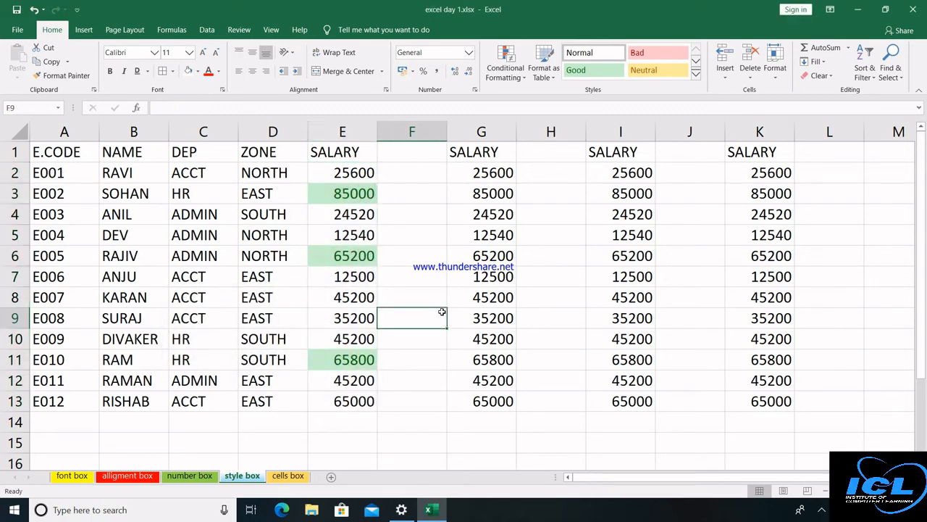
Select the salary cells G2:G13 in column G.
left_click(73, 156)
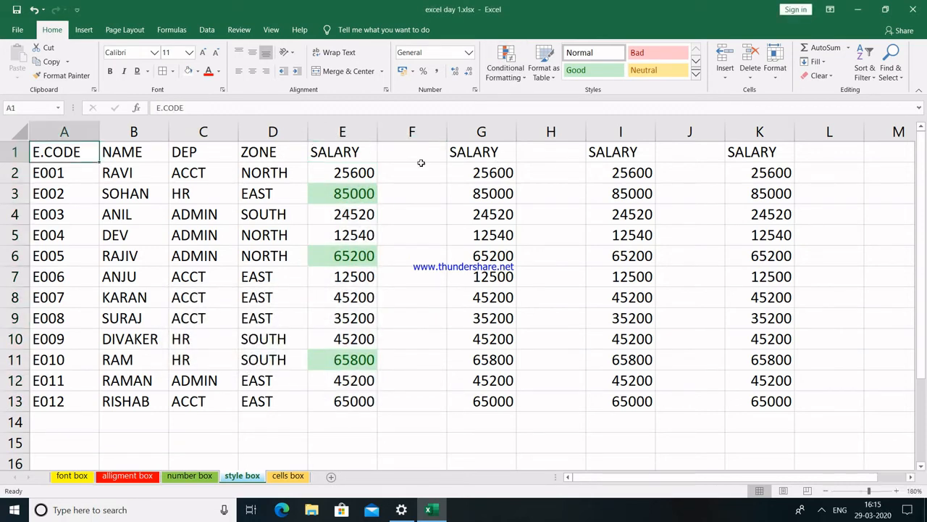
left_click(522, 80)
mouse_move(525, 152)
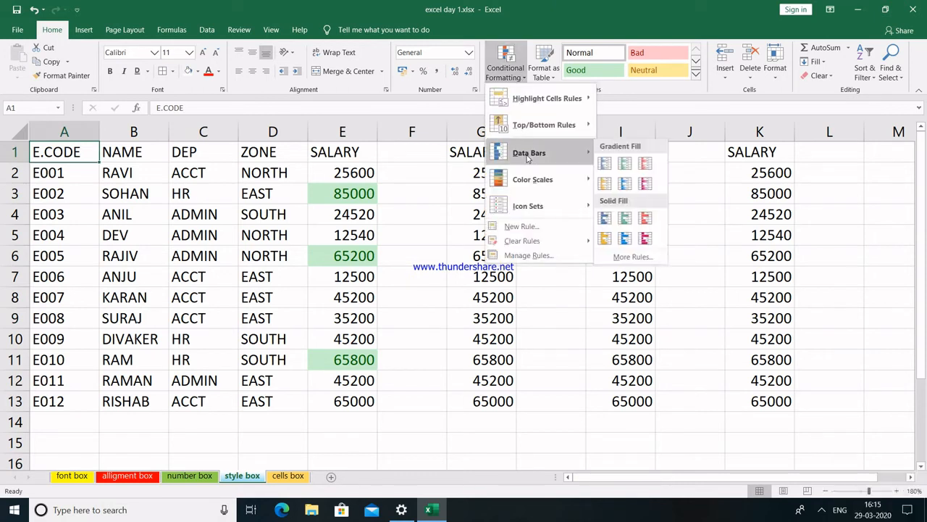
key("Escape")
key("Escape")
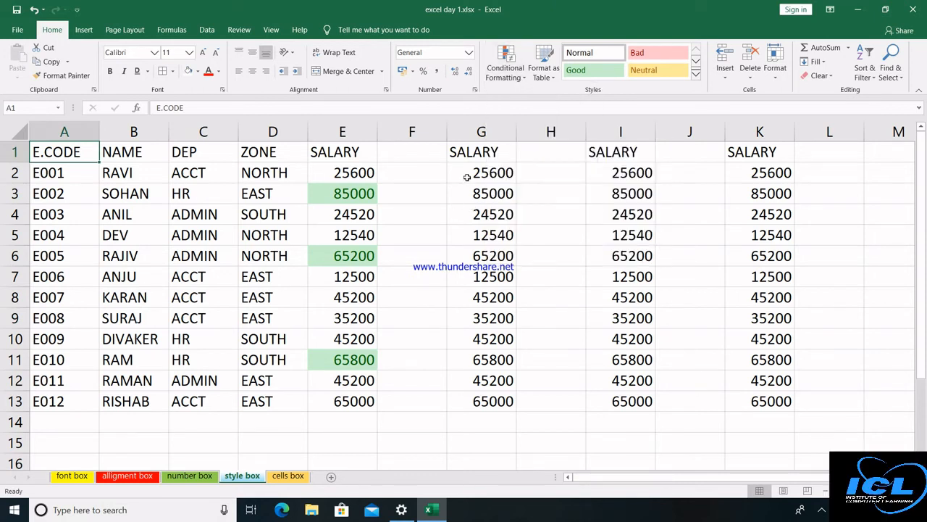
left_click(467, 177)
key("shift+Down")
key("shift+Down")
key("shift+Down")
key("shift+Down")
key("shift+Down")
key("shift+Down")
key("shift+Down")
key("shift+Down")
key("shift+Down")
key("shift+Down")
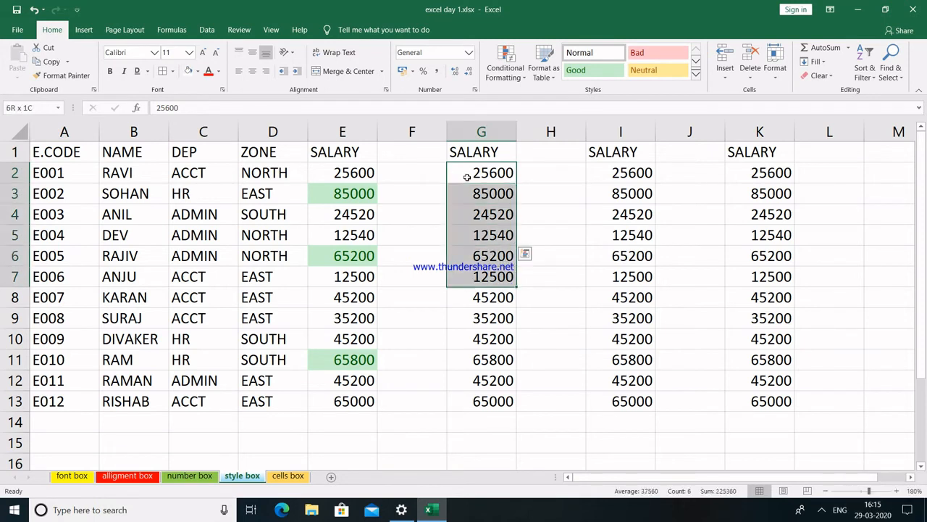
key("shift+Down")
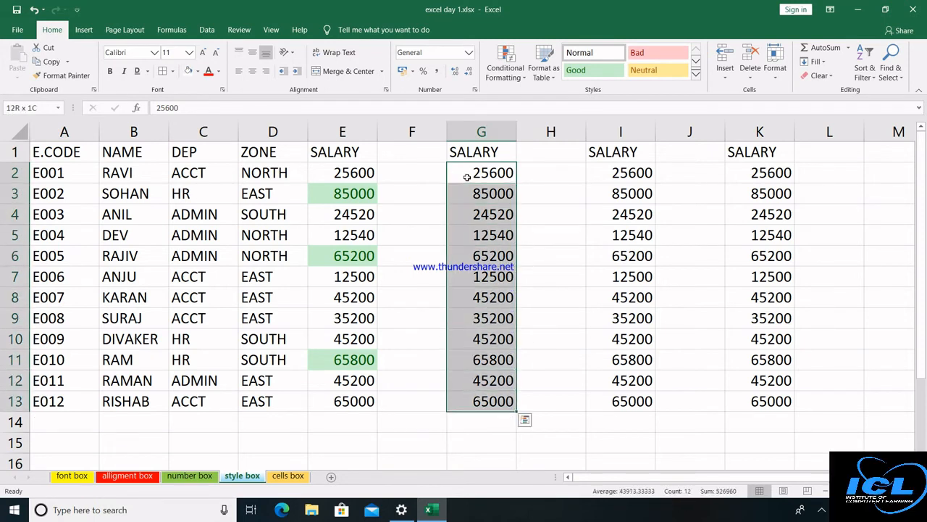
Give G2:G13 purple solid-fill data bars, widen column G, then select column I's salaries.
left_click(520, 76)
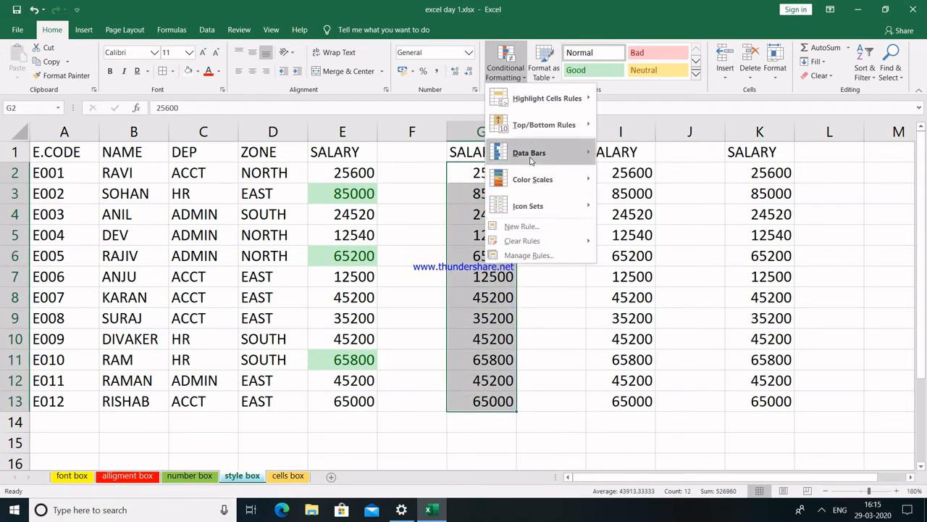
mouse_move(531, 161)
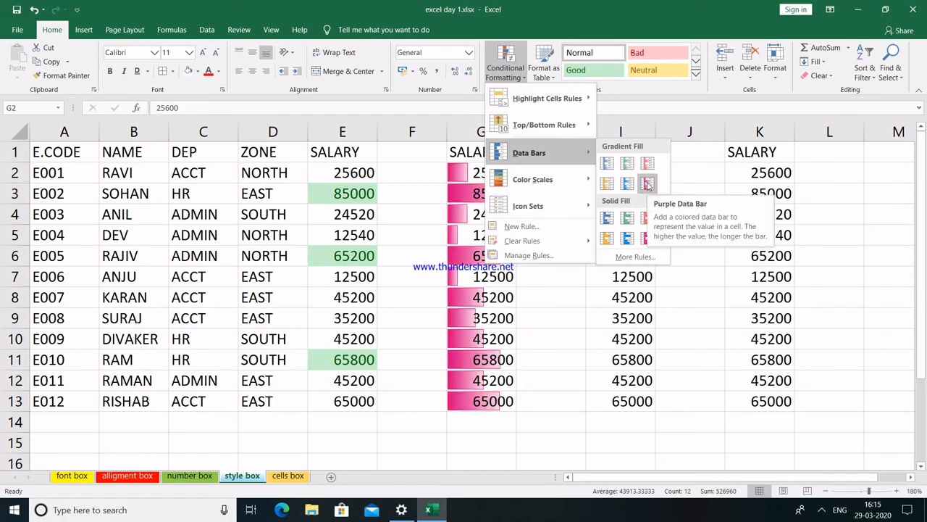
left_click(648, 238)
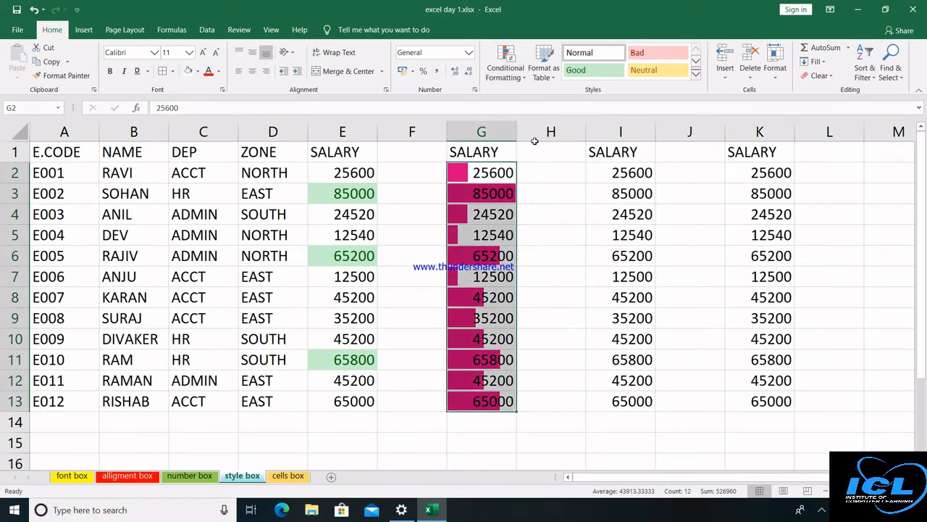
left_click_drag(516, 132, 563, 131)
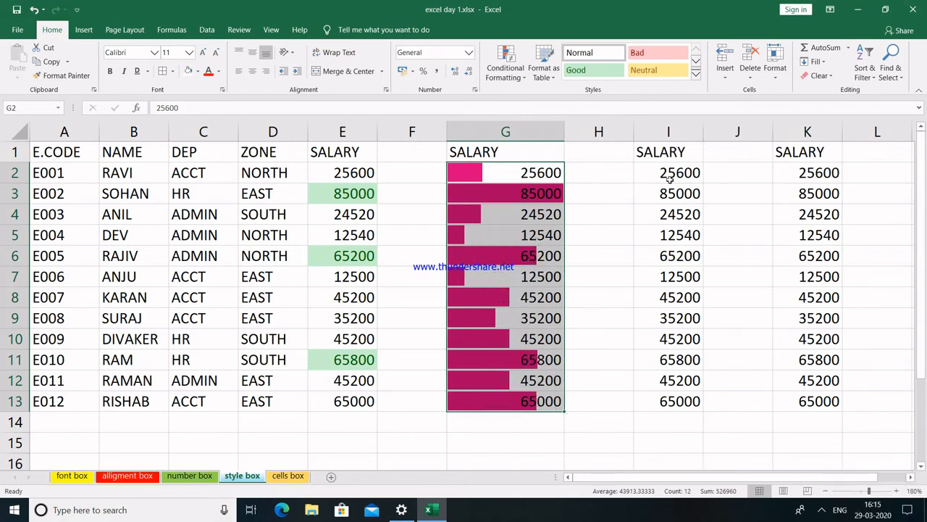
left_click_drag(671, 176, 672, 397)
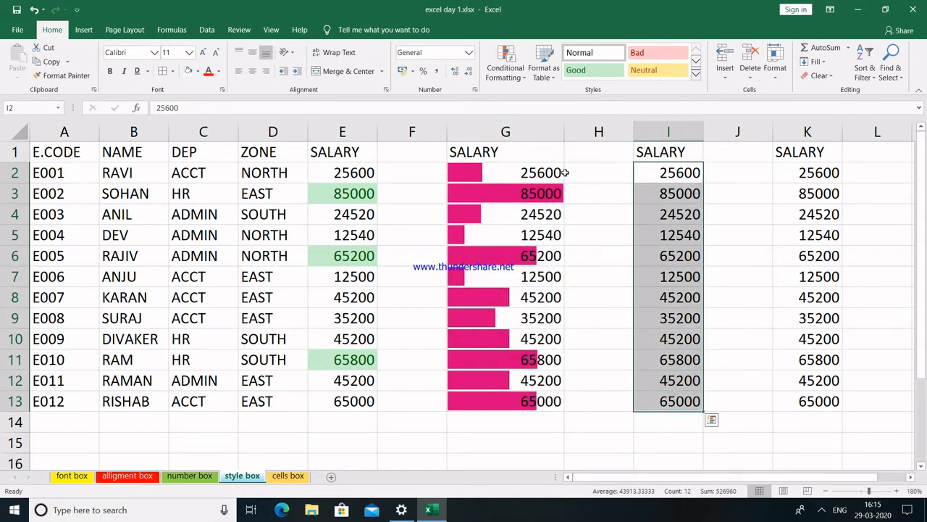
Display the Conditional Formatting Color Scales choices for the salaries in column I.
left_click(521, 73)
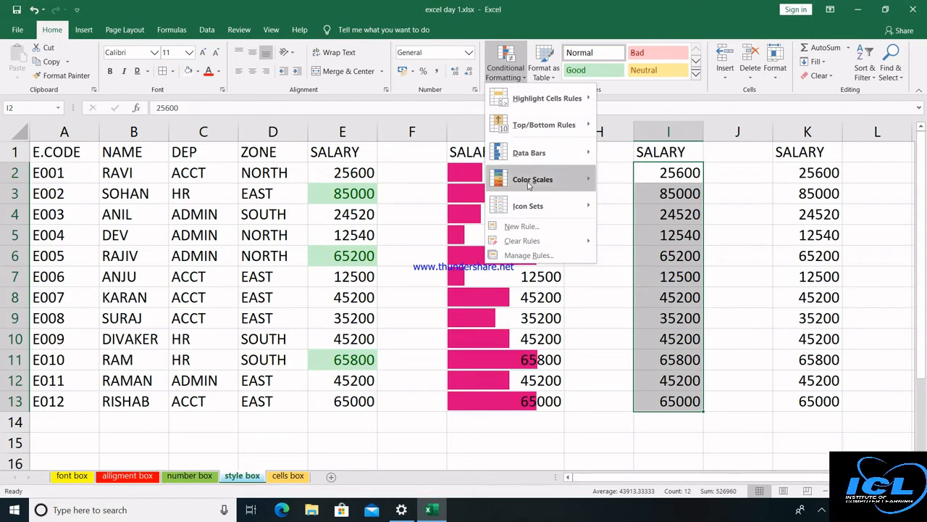
mouse_move(529, 185)
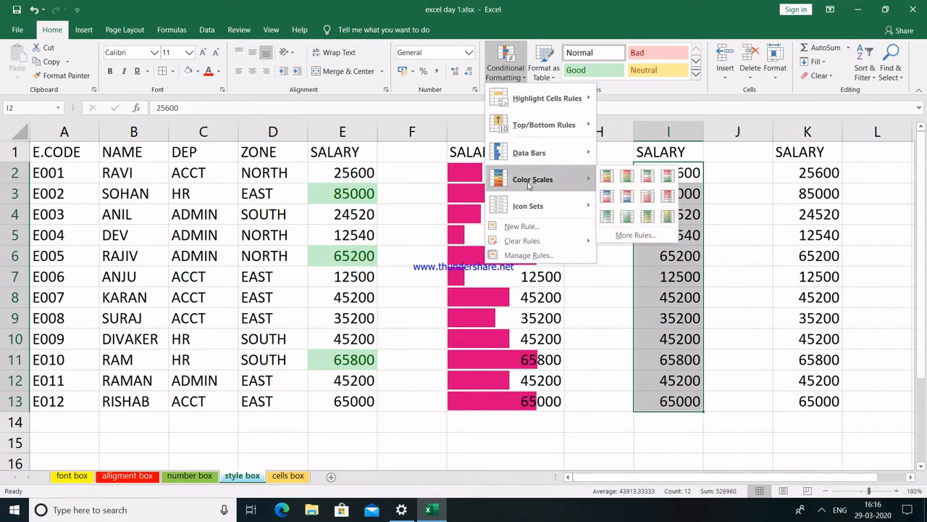
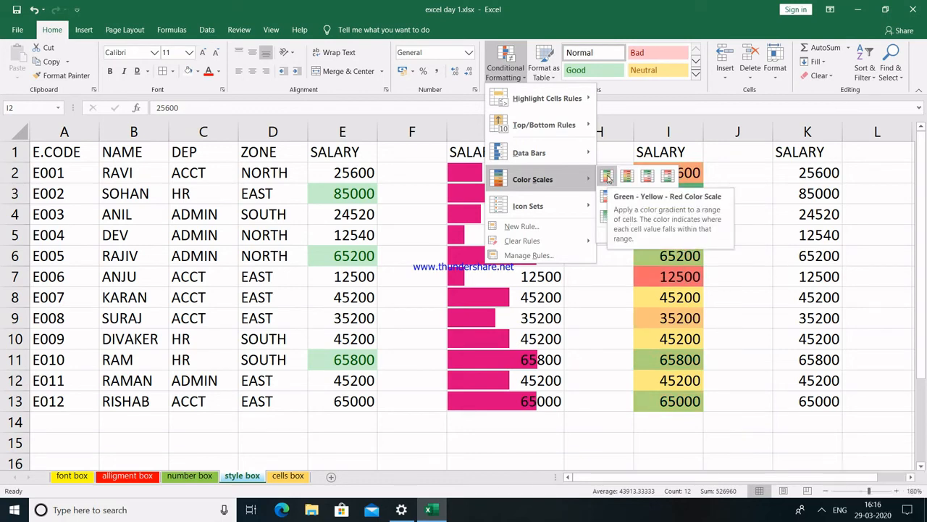
Apply the Green - Yellow - Red Color Scale to the salaries in I2:I13.
left_click(608, 178)
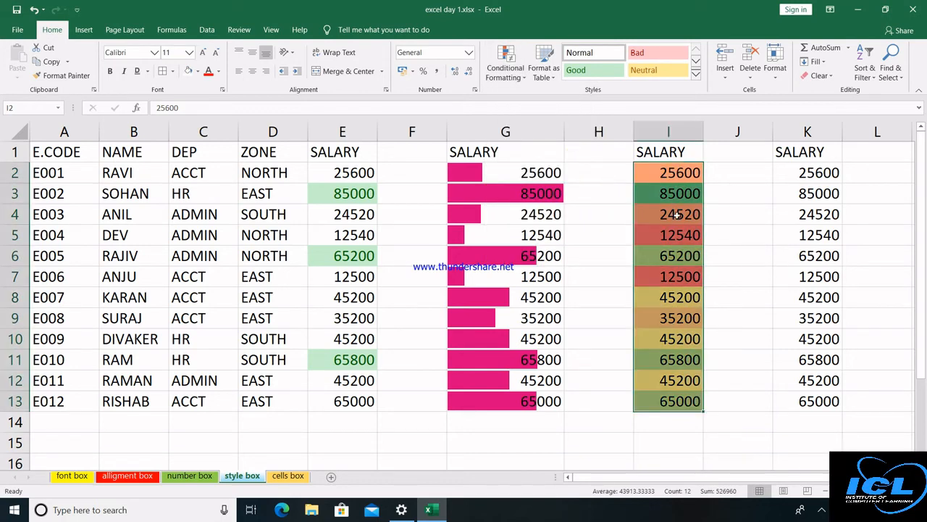
left_click(706, 195)
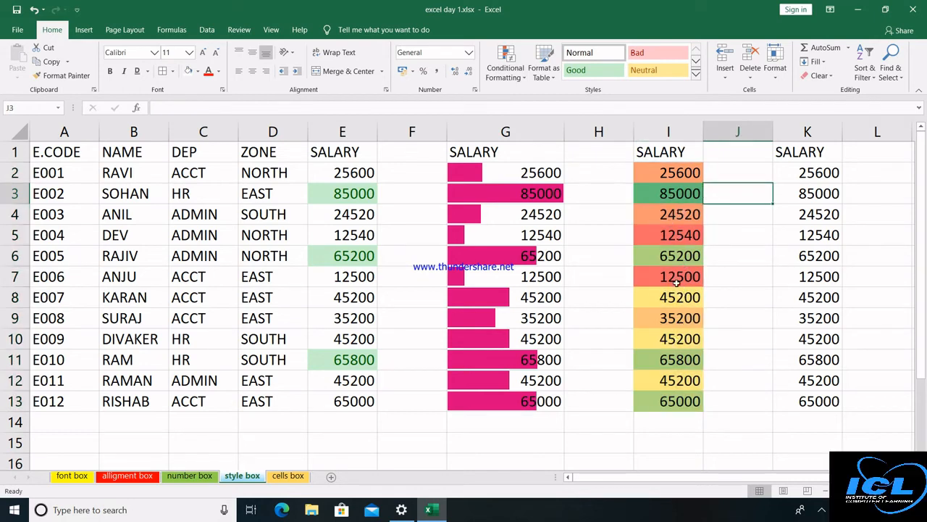
Select salaries K2:K13 and give them the 3 Arrows (Colored) icon set.
left_click(824, 169)
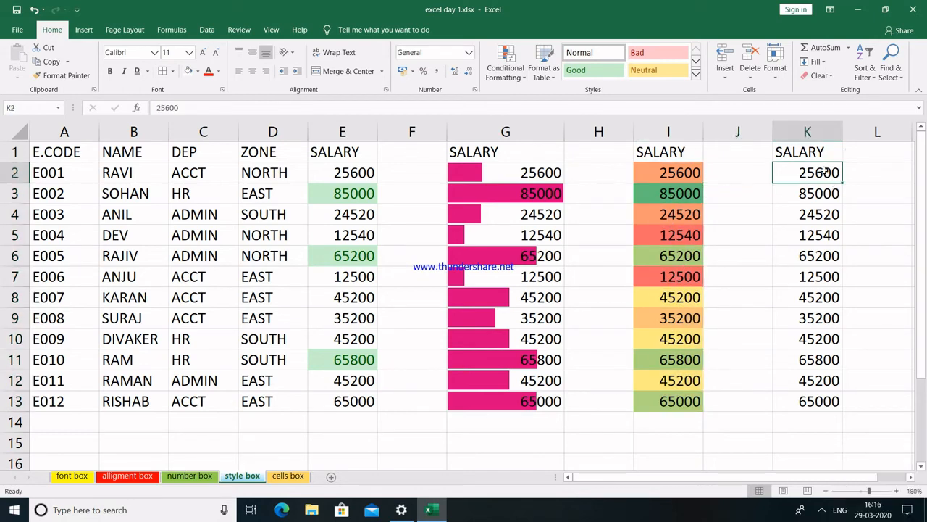
key("shift+Down")
key("shift+Down")
key("shift+Down")
key("shift+Down")
key("shift+Down")
key("shift+Down")
key("shift+Down")
key("shift+Down")
key("shift+Down")
key("shift+Down")
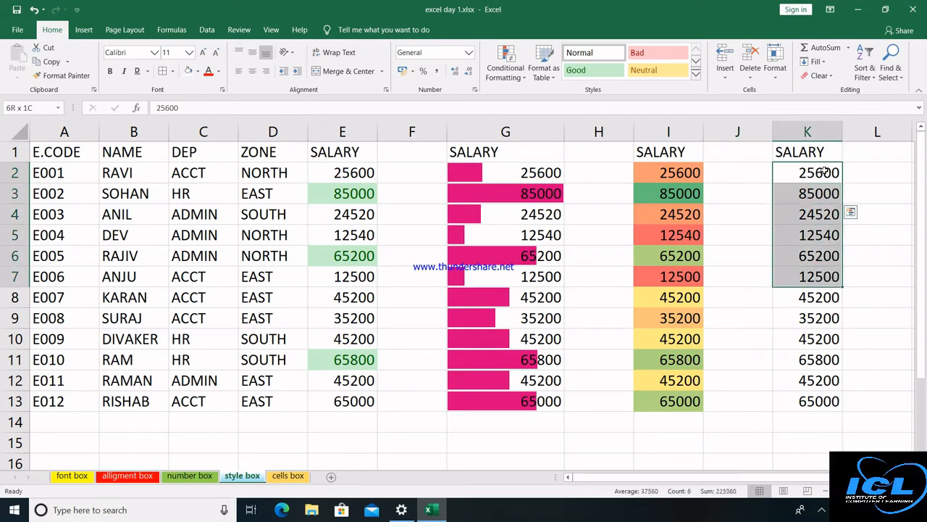
key("shift+Down")
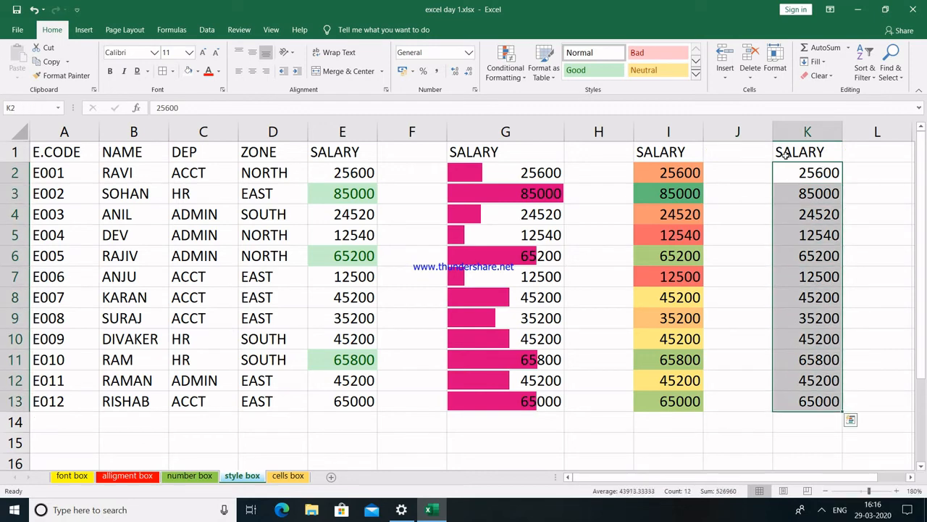
left_click(523, 81)
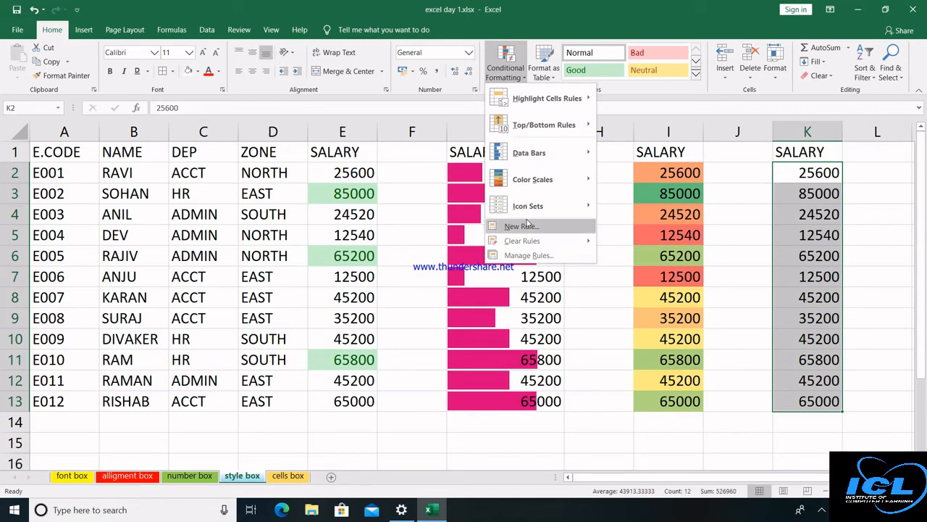
mouse_move(536, 206)
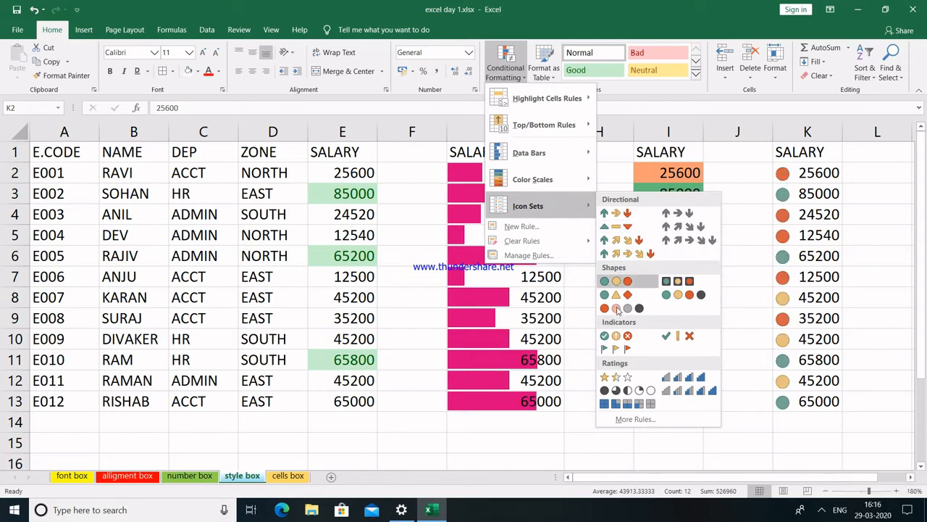
left_click(618, 213)
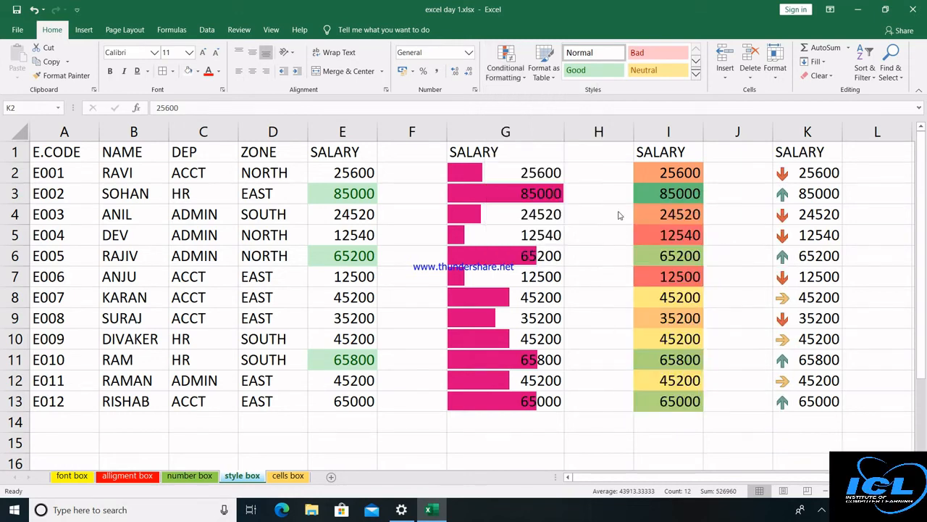
left_click(518, 85)
key("Escape")
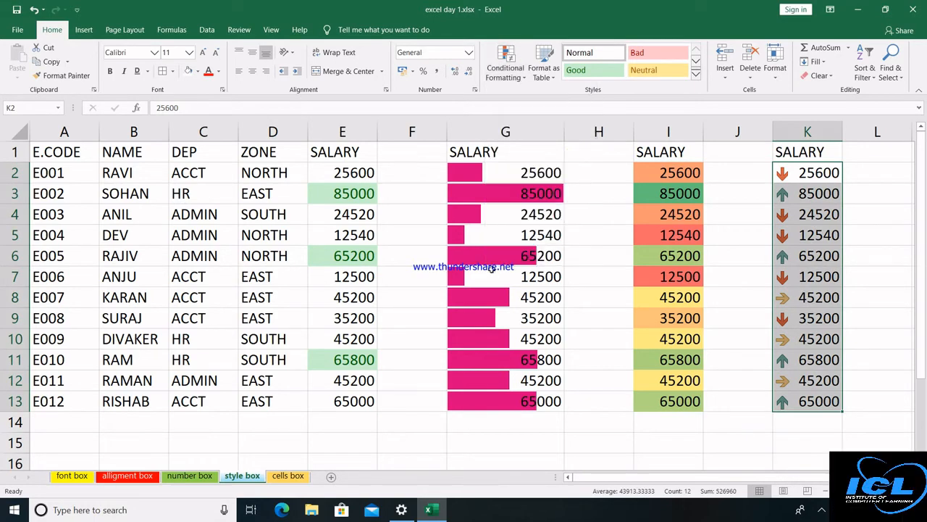
Clear conditional formatting rules from only A1:E13, undoing an accidental whole-sheet clear.
left_click(484, 169)
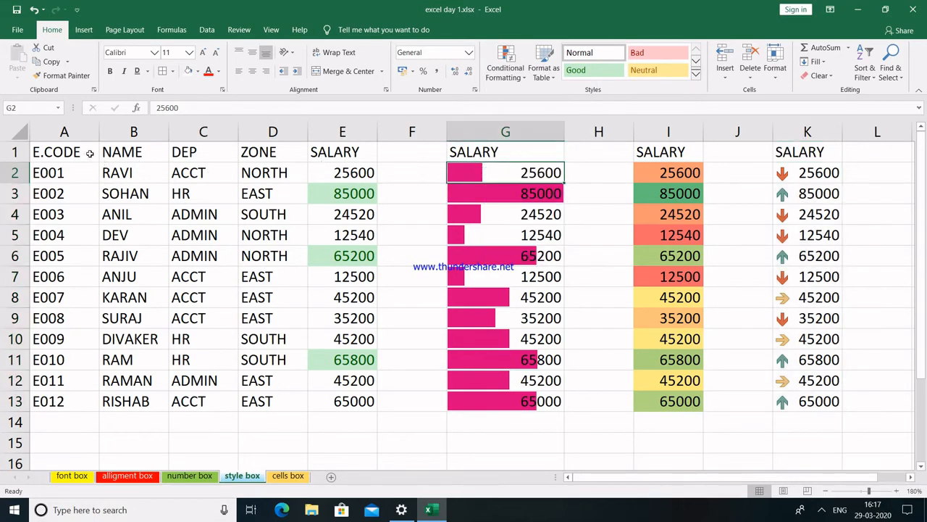
left_click_drag(86, 152, 316, 404)
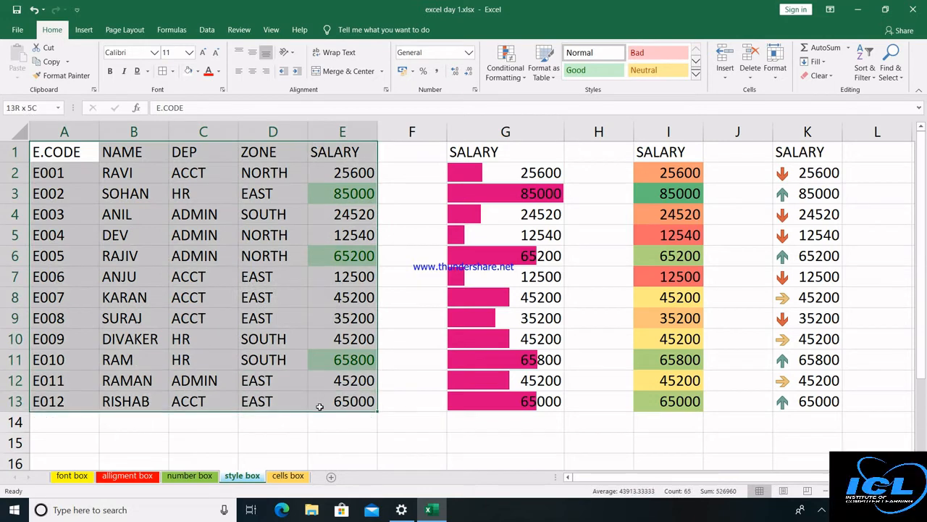
left_click(523, 78)
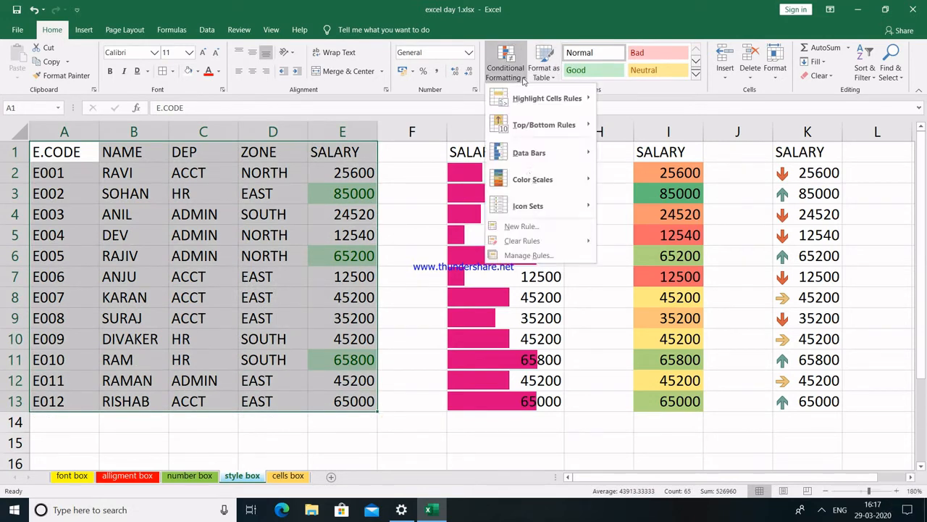
mouse_move(567, 246)
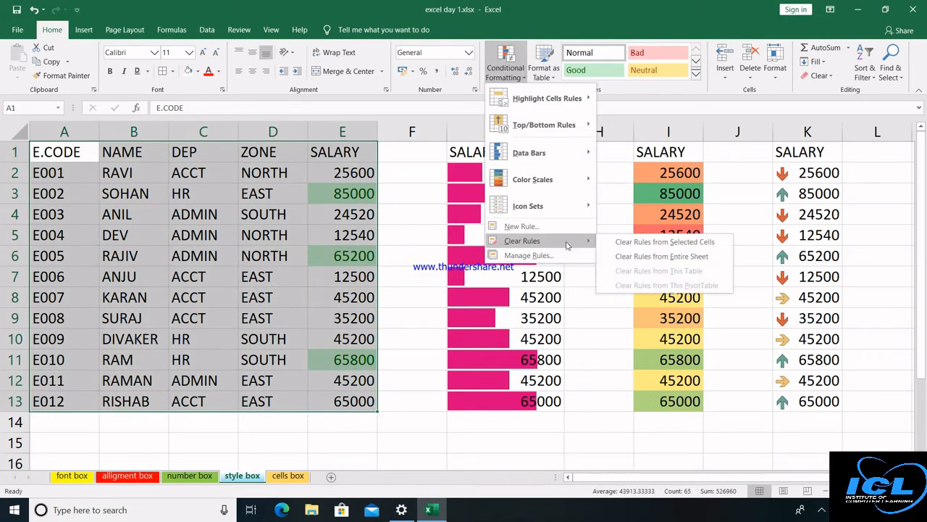
left_click(649, 257)
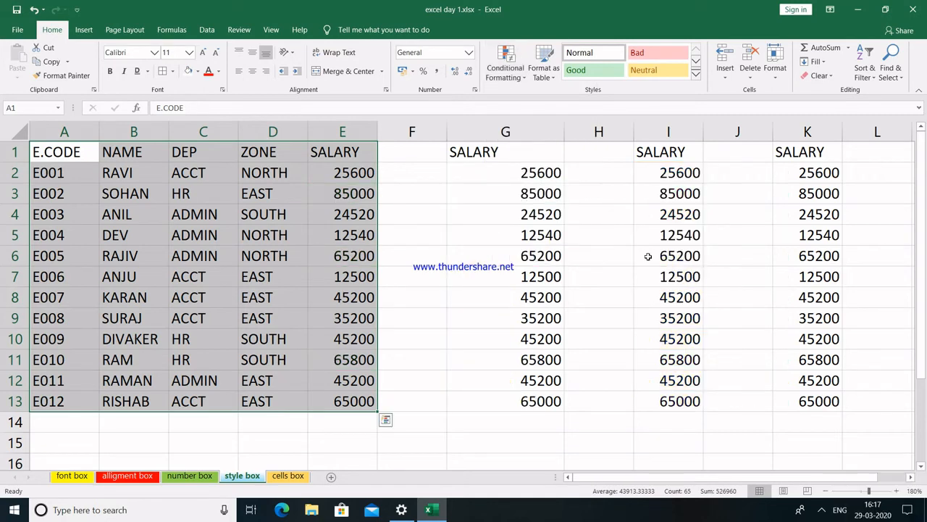
key("ctrl+z")
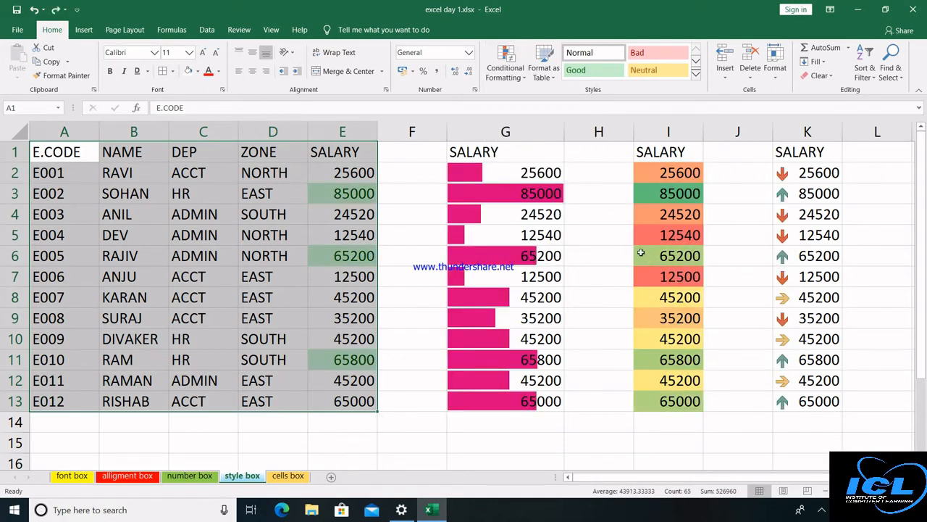
left_click(510, 69)
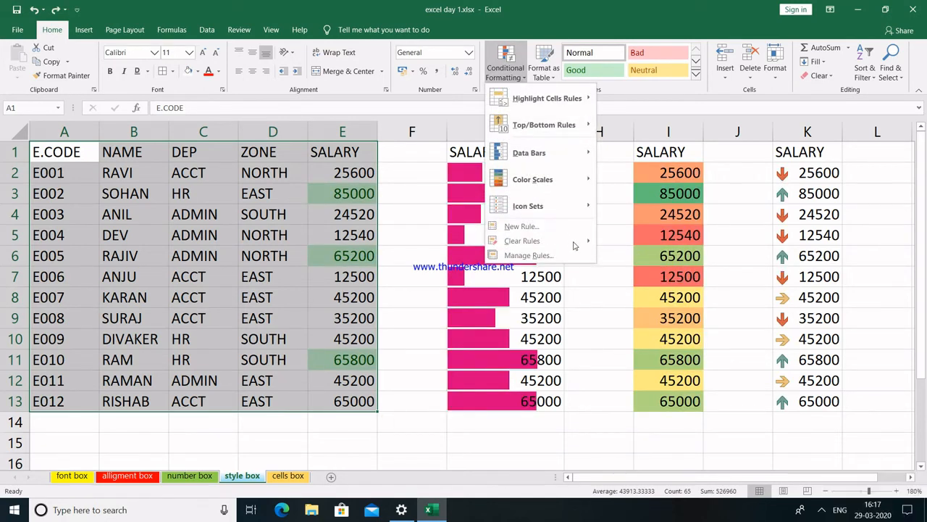
mouse_move(576, 245)
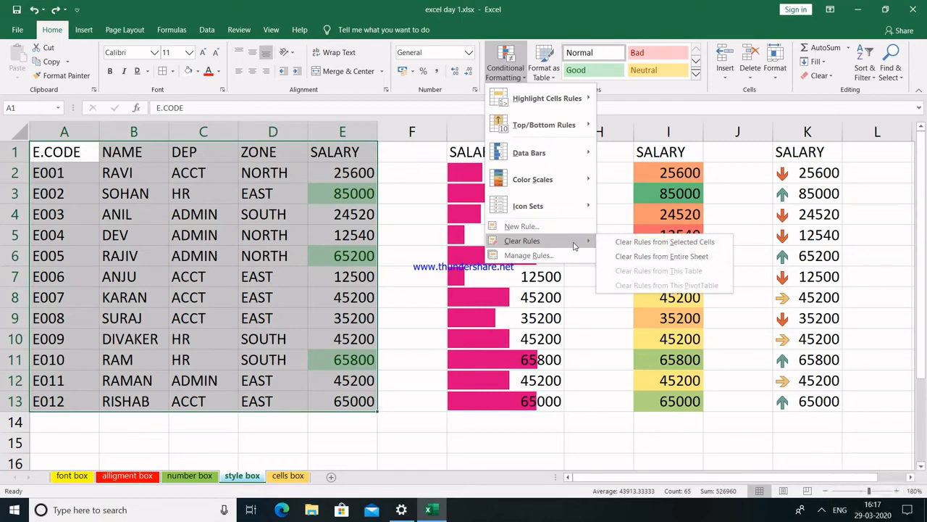
left_click(649, 249)
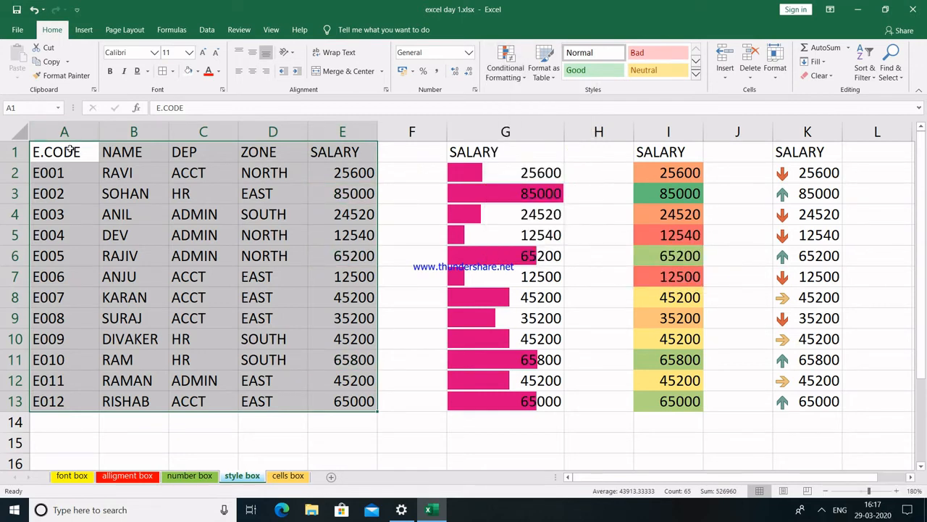
Format A1:E13 as a table with an orange Medium style and headers.
left_click(556, 79)
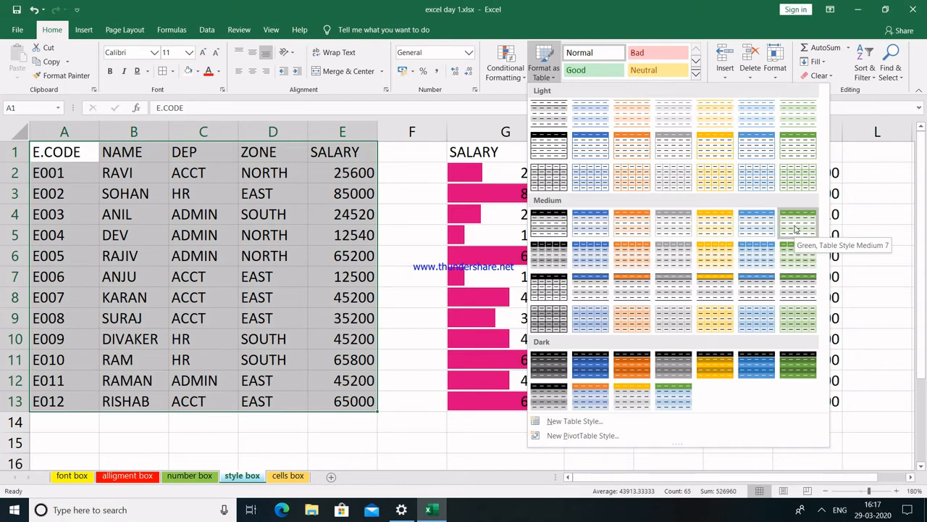
left_click(631, 258)
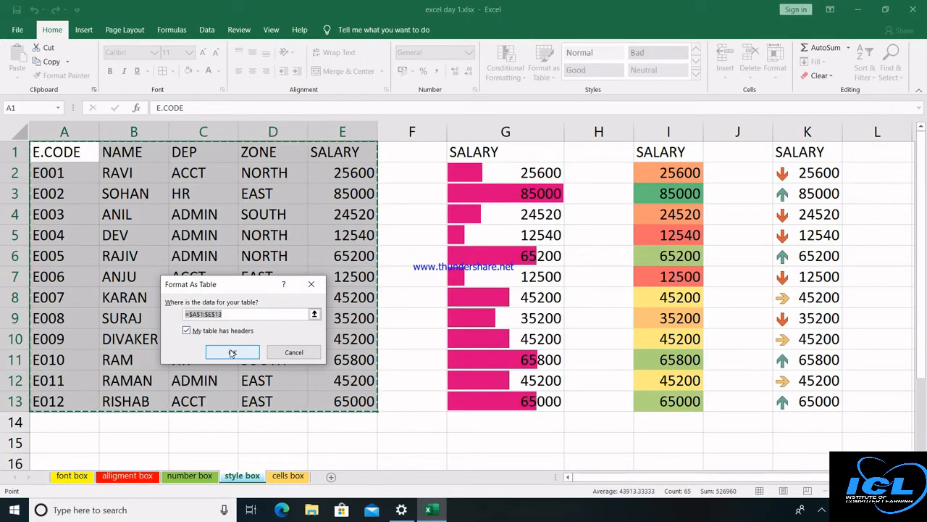
left_click(231, 351)
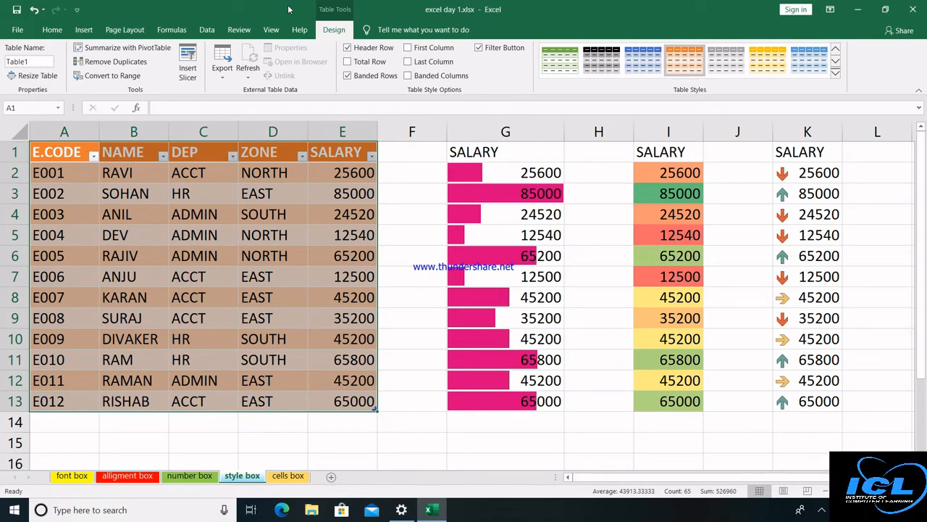
Clear the table's formats and turn off its header filter arrows.
left_click(52, 30)
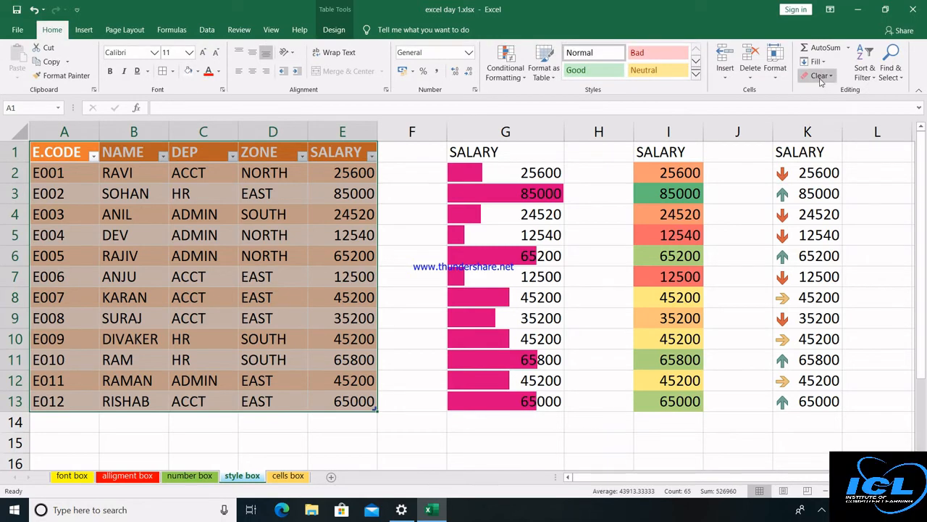
left_click(821, 76)
left_click(833, 105)
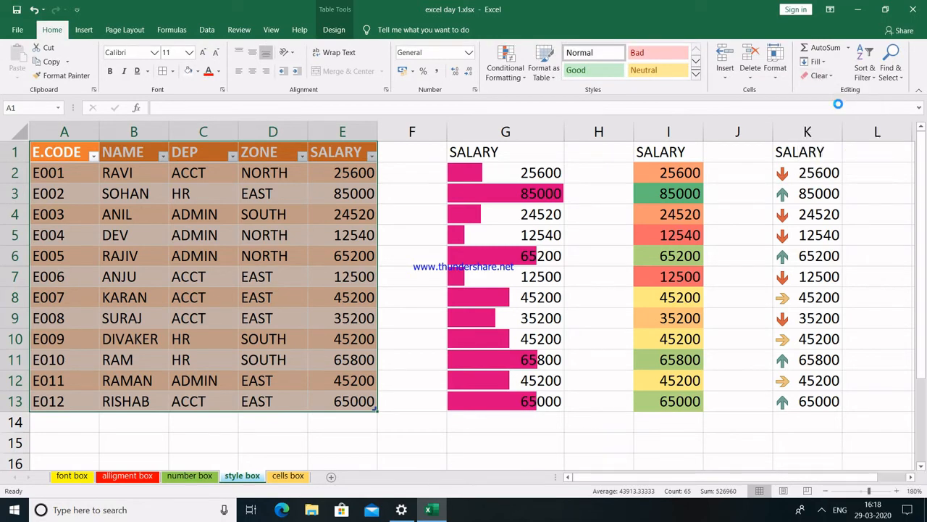
left_click(866, 72)
left_click(874, 136)
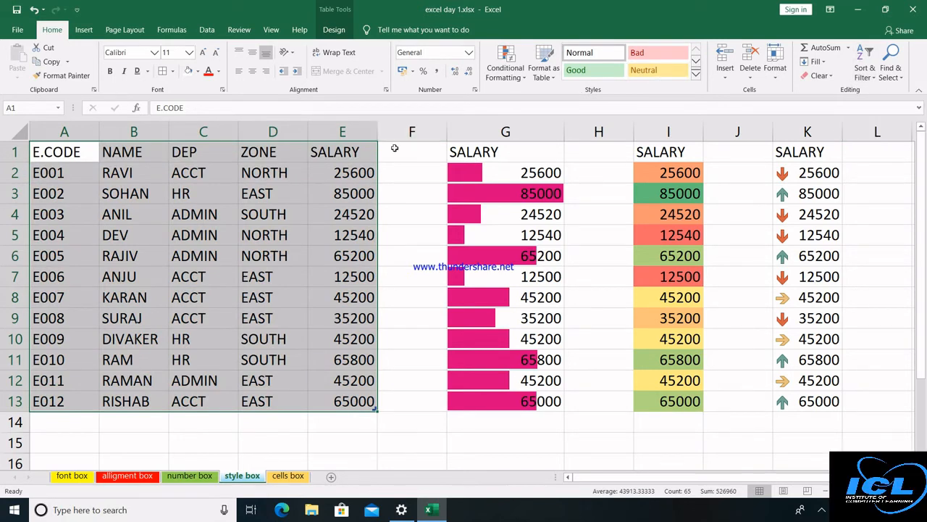
Style headers A1:E1 as Heading 3 and the column A employee codes as Neutral.
left_click(327, 152)
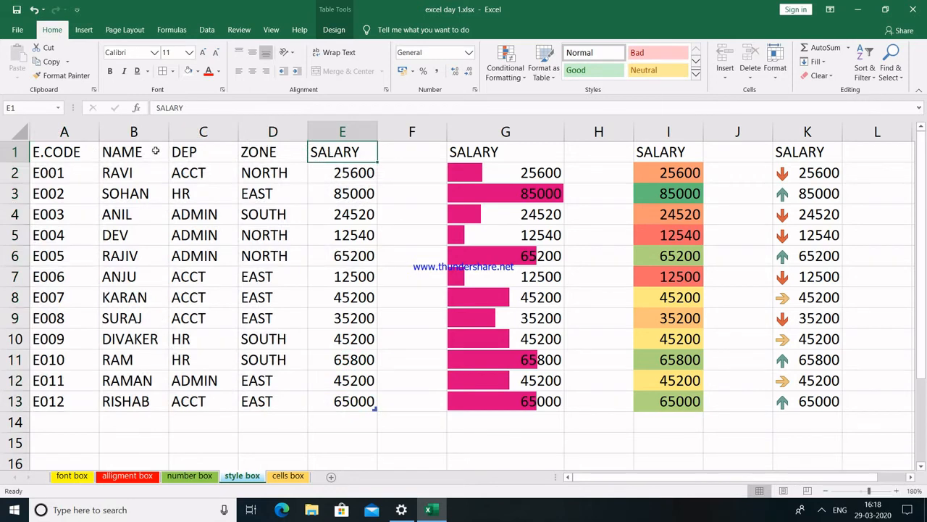
left_click_drag(54, 152, 329, 152)
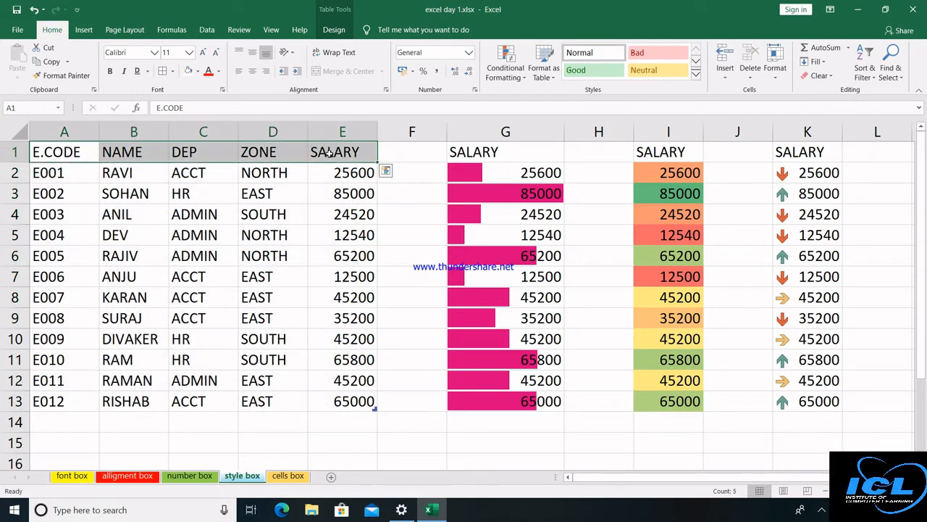
left_click(695, 80)
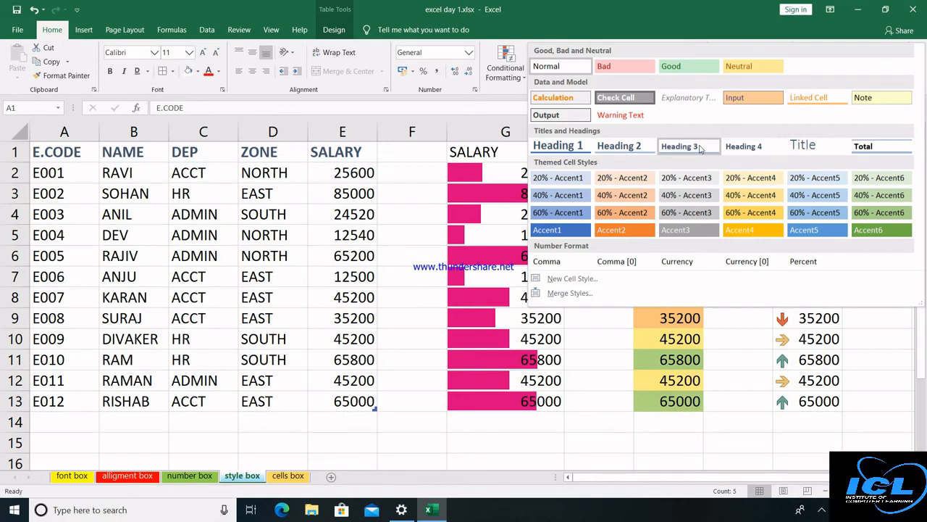
left_click(700, 148)
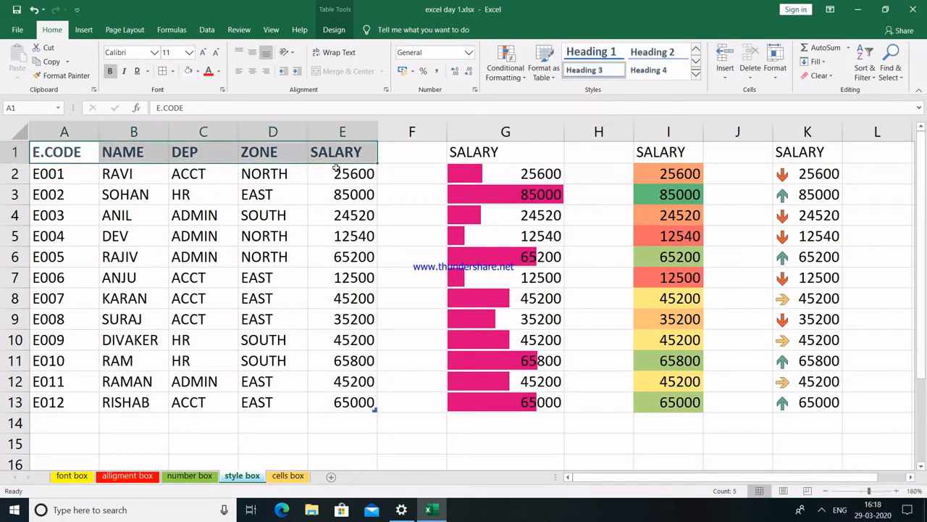
left_click_drag(87, 179, 66, 407)
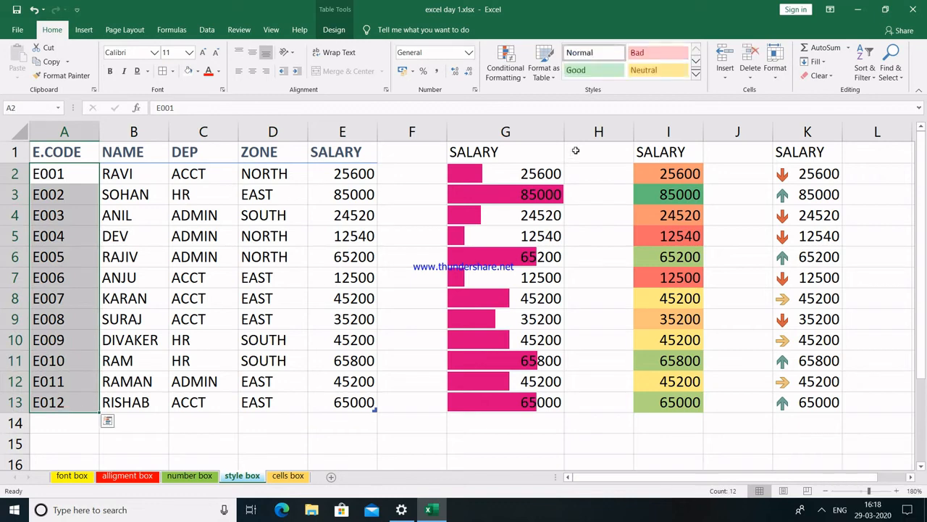
left_click(654, 72)
Give names, departments and zones 40% - Accent6 and salaries E2:E13 the Calculation style.
left_click_drag(135, 176, 274, 402)
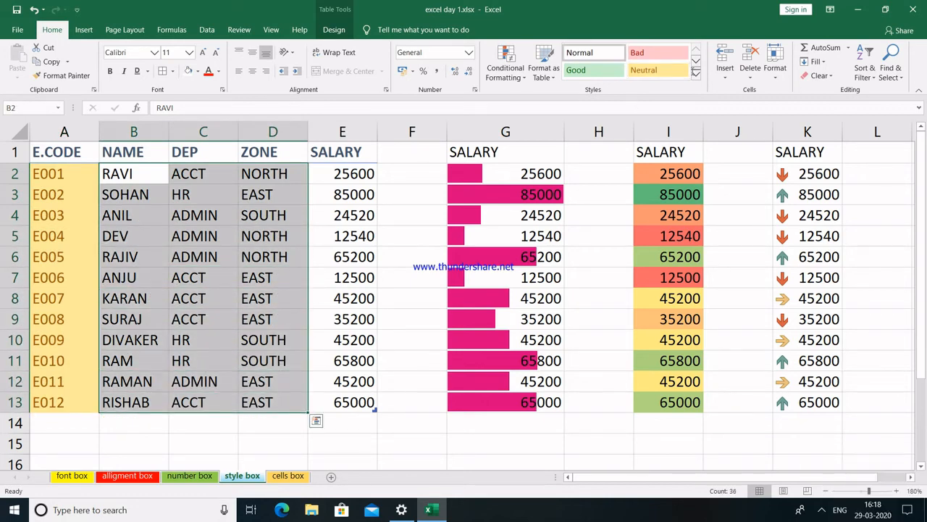
left_click(695, 72)
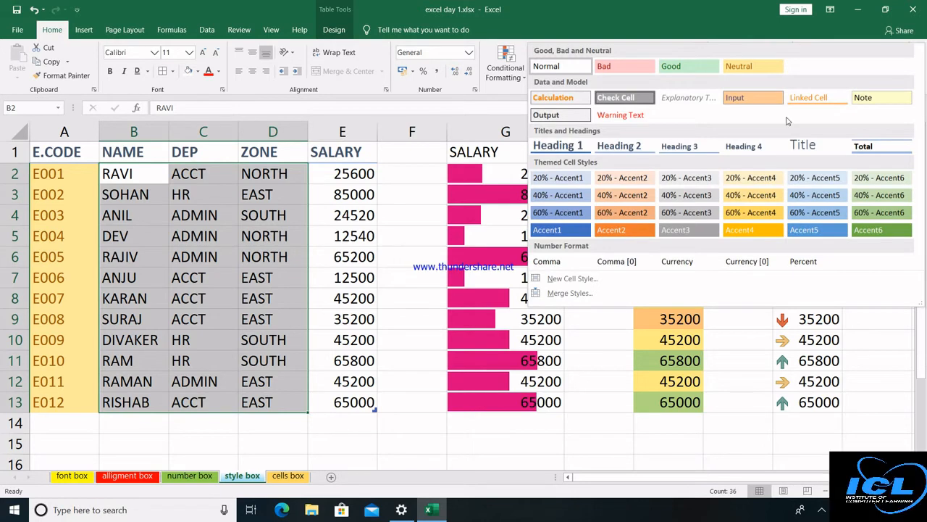
left_click(868, 198)
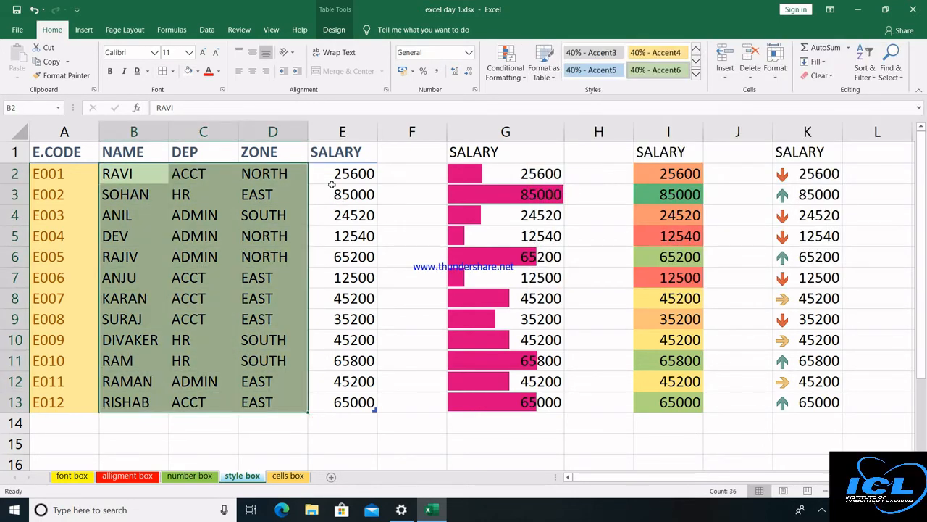
left_click_drag(338, 179, 343, 403)
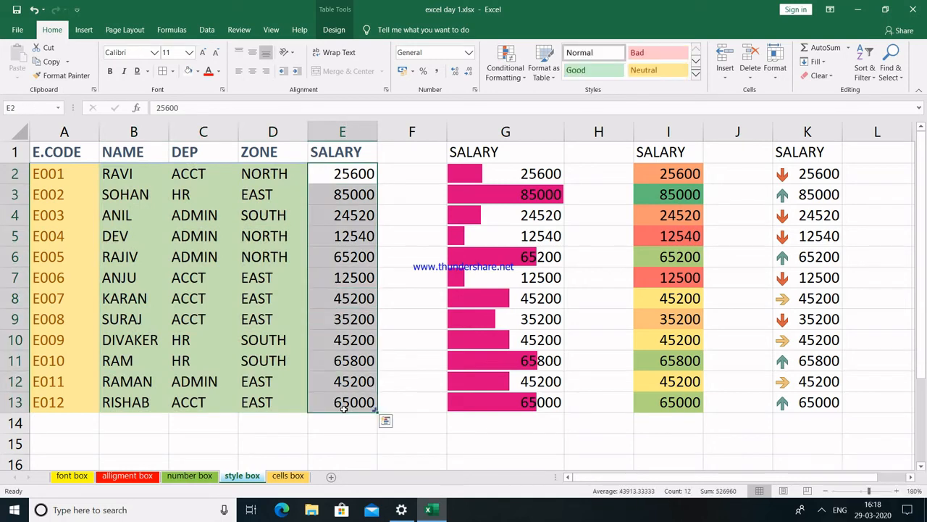
left_click(694, 74)
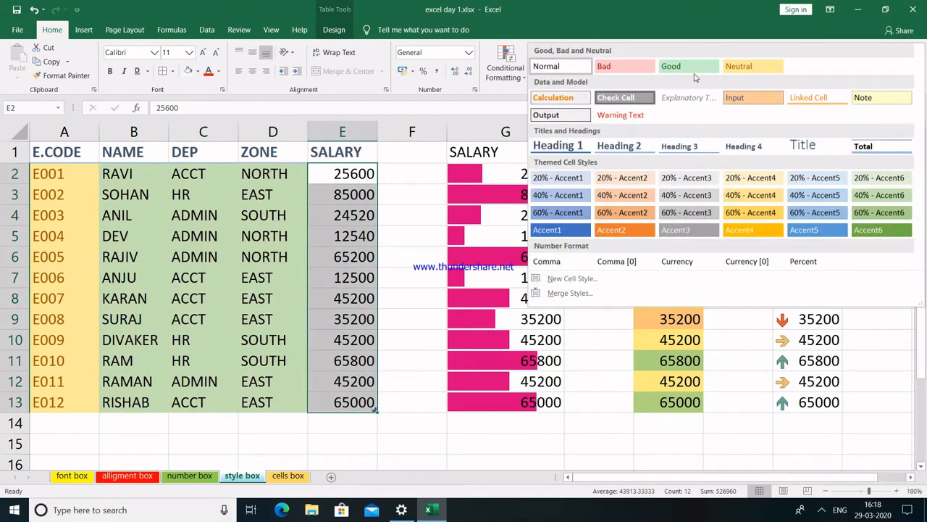
left_click(554, 99)
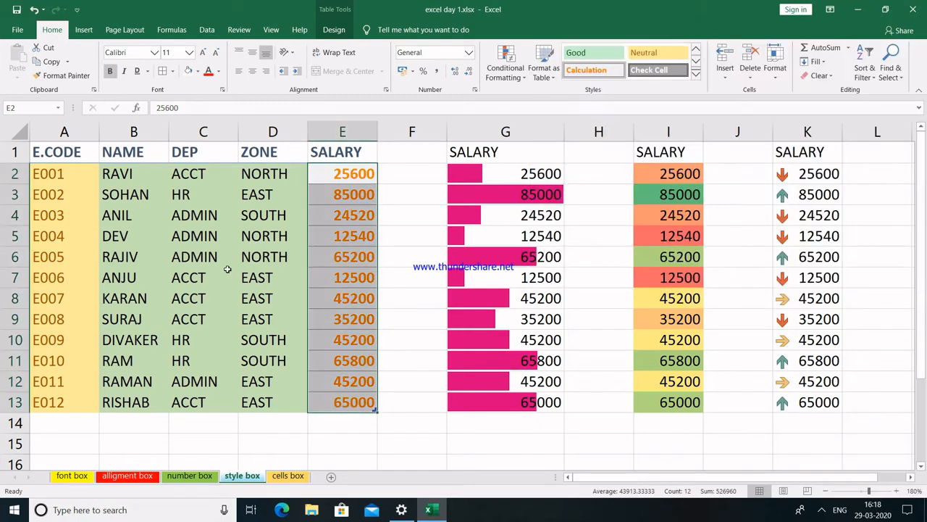
Apply the Total cell style to row 14 (A14:E14).
left_click_drag(63, 422, 362, 418)
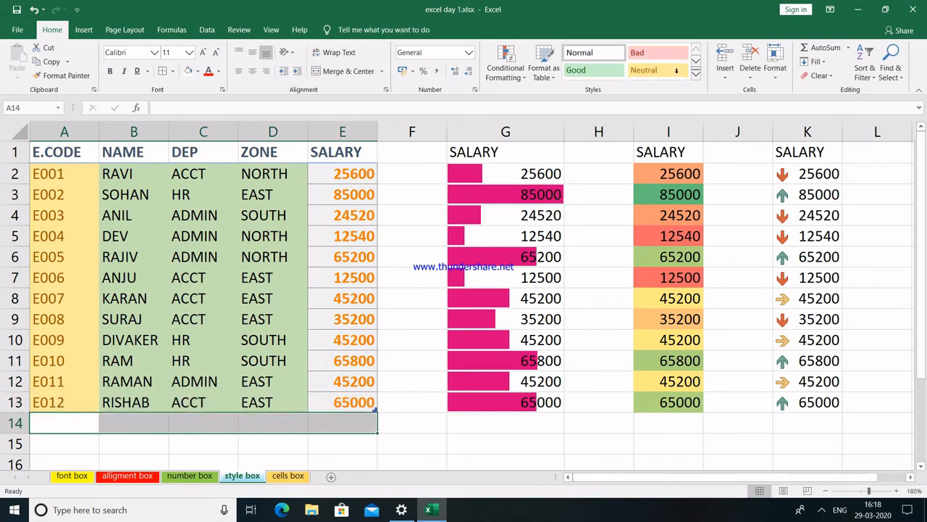
left_click(696, 77)
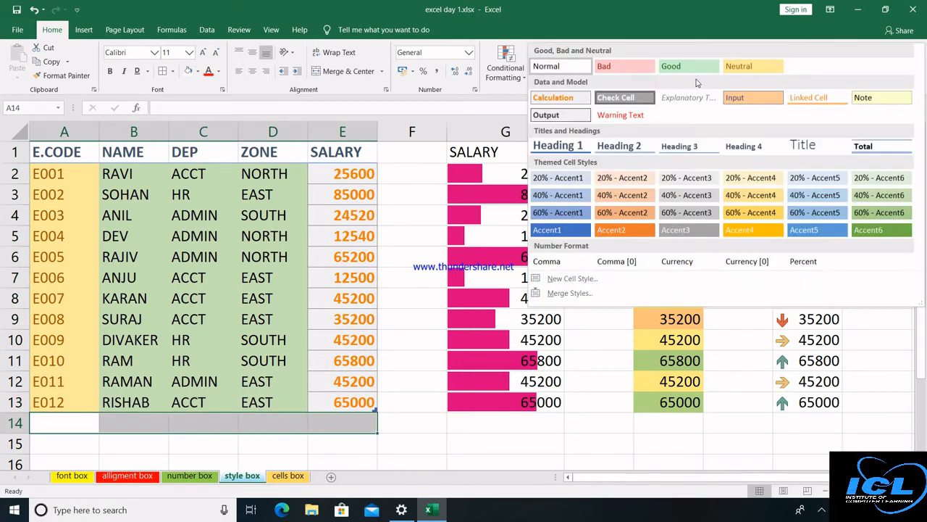
left_click(876, 140)
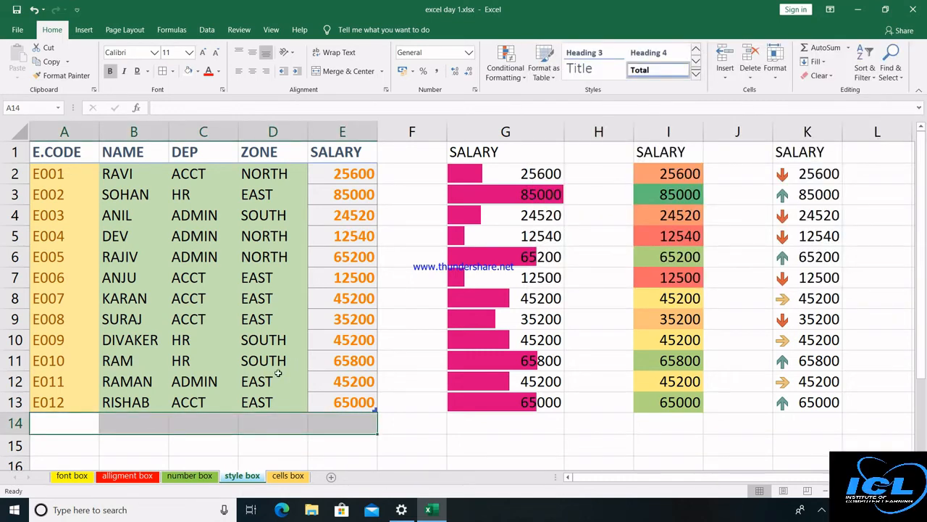
left_click(402, 403)
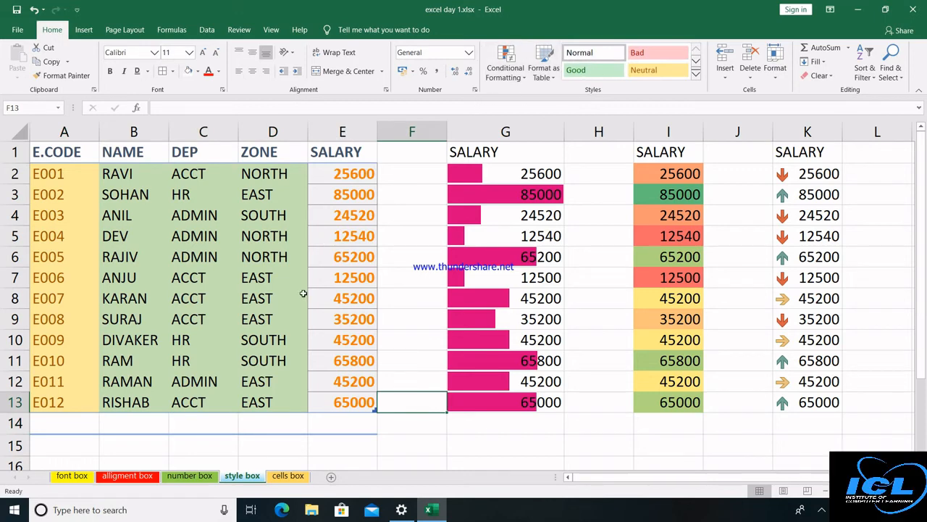
On the cells box sheet, insert a blank column E in front of SALARY.
left_click(288, 476)
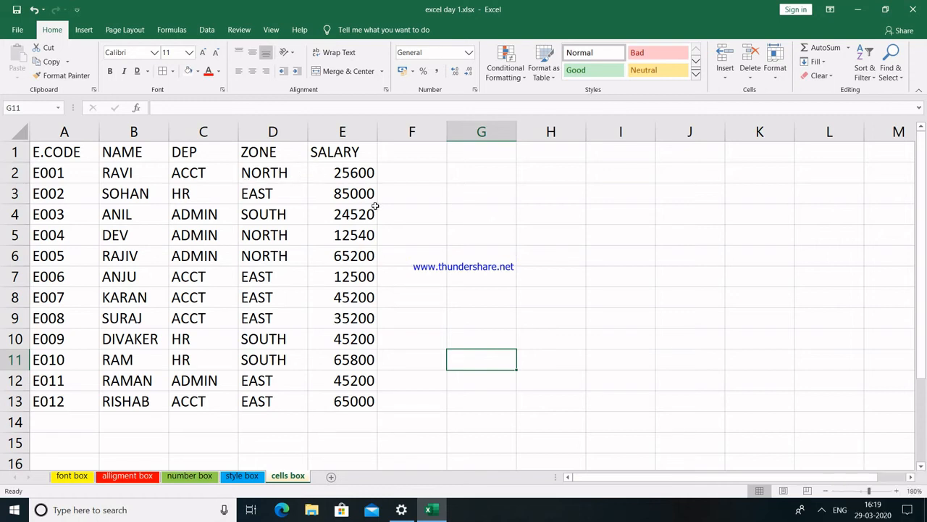
left_click(341, 131)
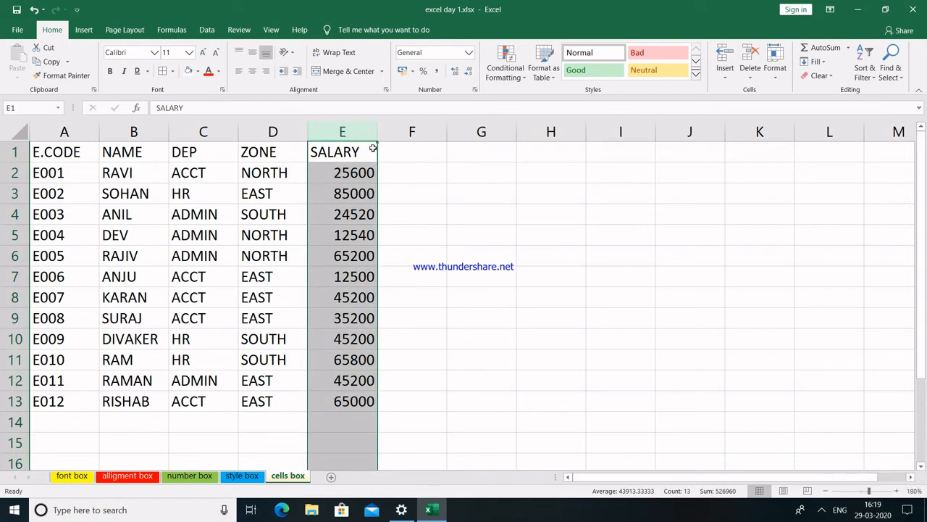
left_click(373, 148)
left_click(726, 74)
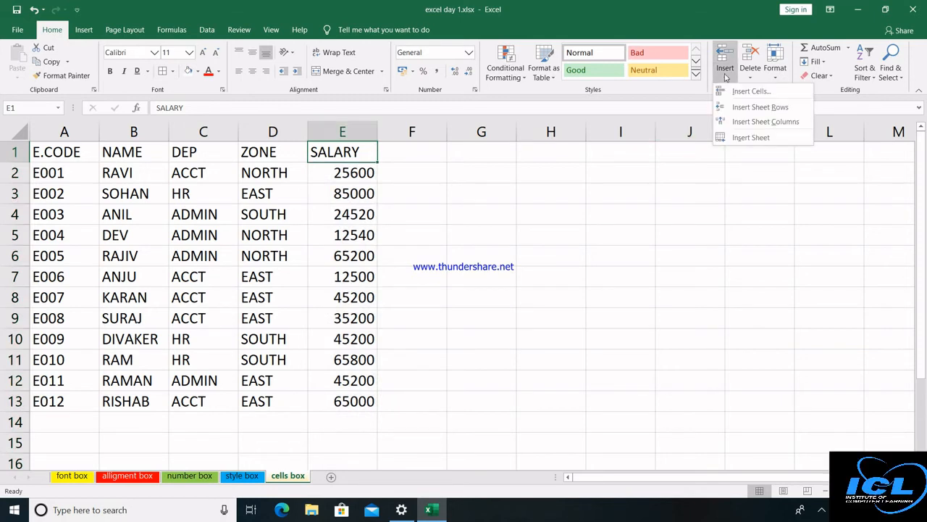
left_click(755, 128)
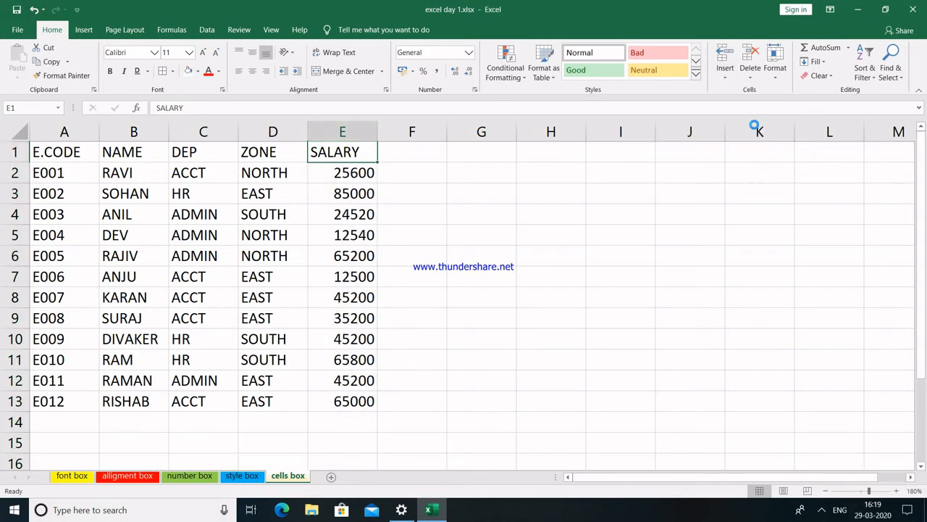
left_click(274, 171)
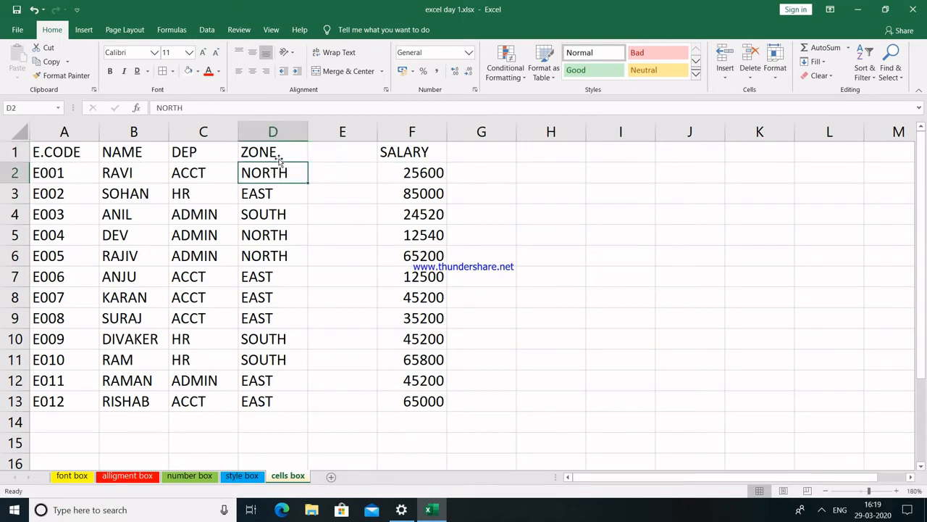
left_click(281, 153)
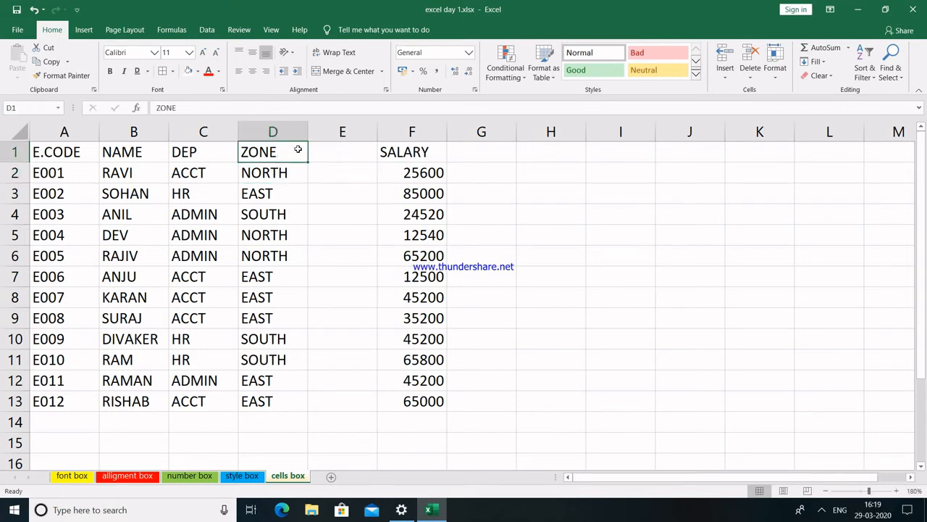
left_click(726, 80)
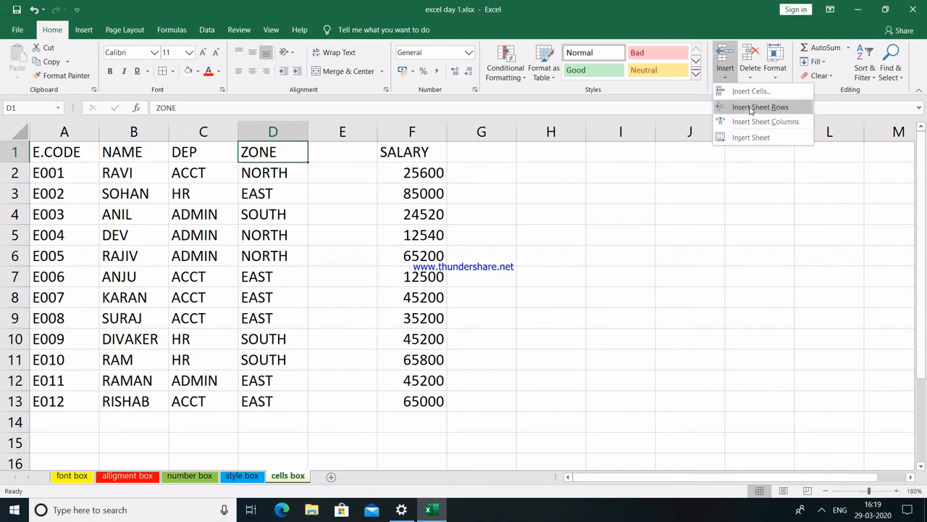
Insert a blank row above the headers, then delete blank column E and row 1.
left_click(751, 108)
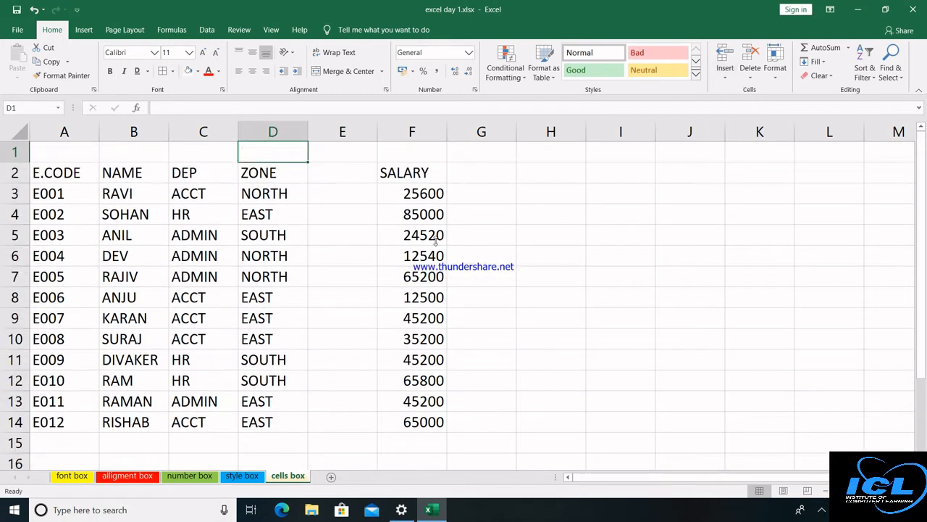
left_click(351, 153)
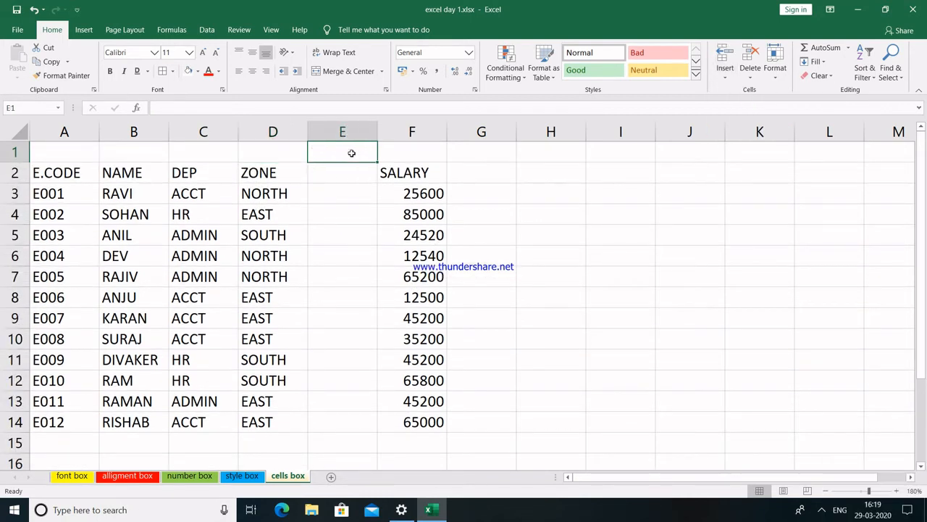
left_click(751, 73)
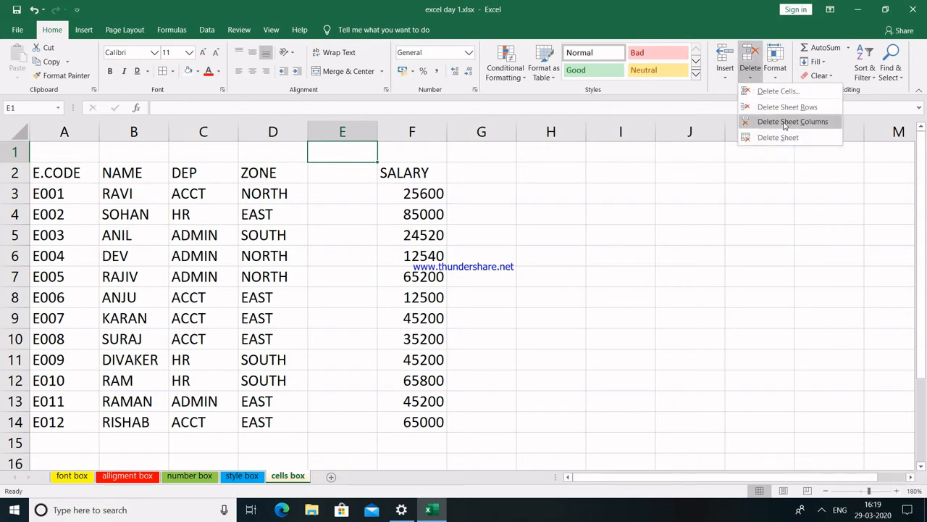
left_click(792, 122)
left_click(302, 147)
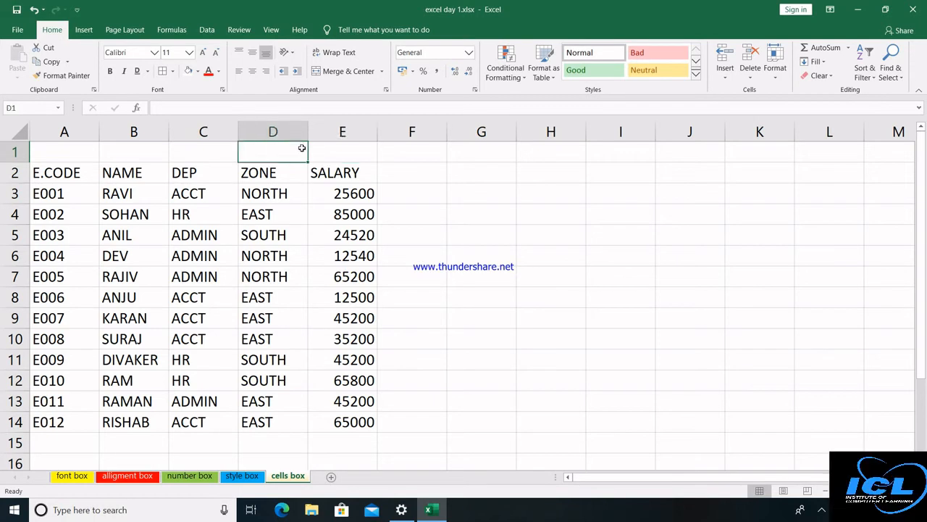
left_click(754, 78)
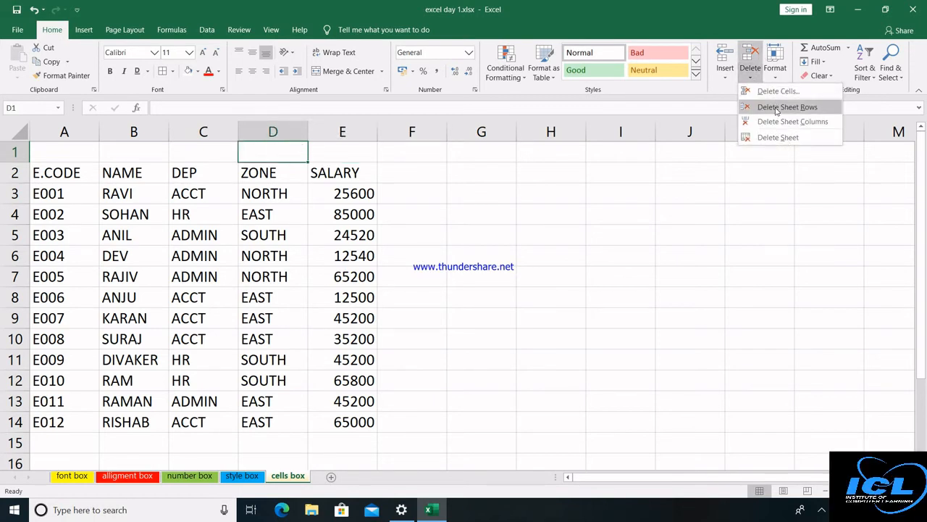
left_click(776, 107)
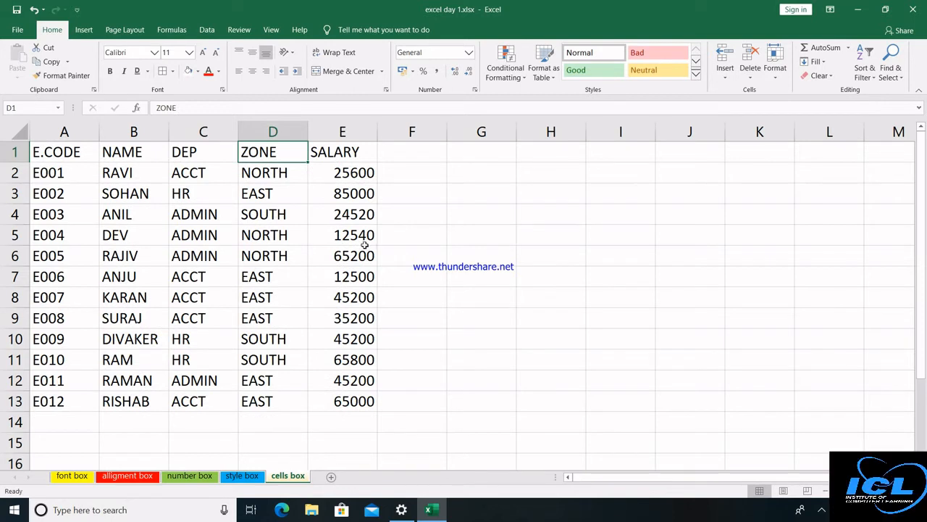
Select the whole sheet and set row height to 18 and column width to 10.
left_click(777, 77)
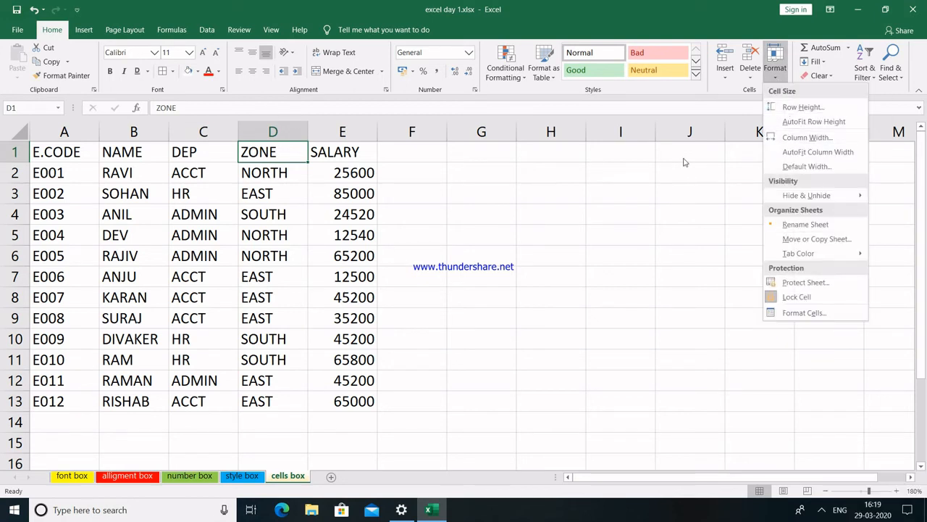
left_click(74, 149)
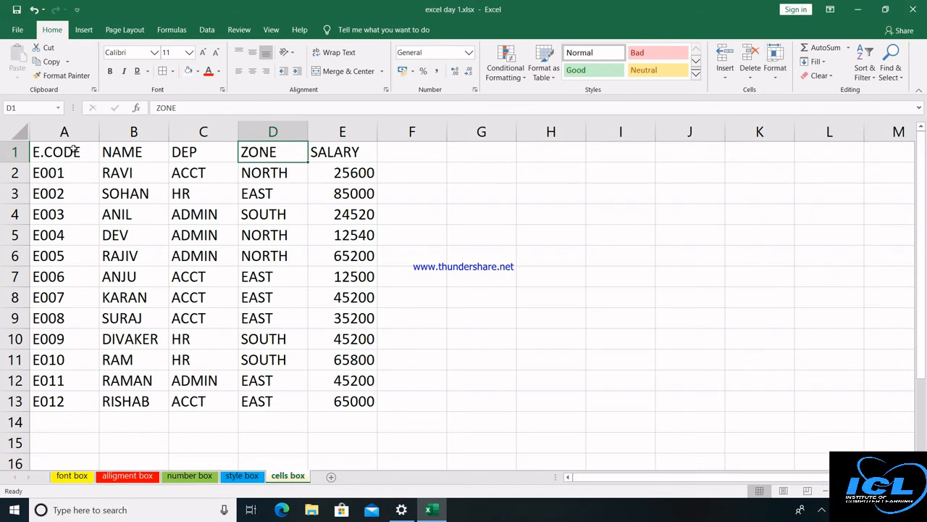
key("ctrl+a")
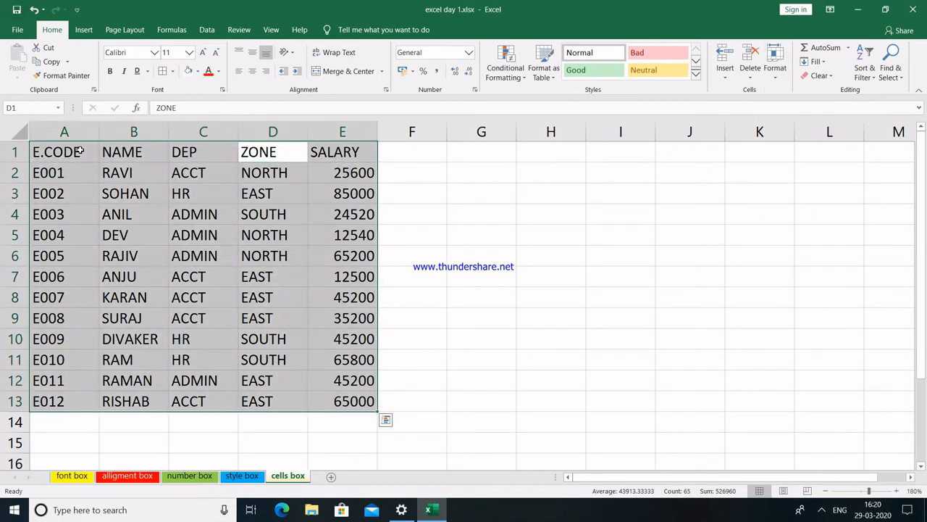
key("ctrl+a")
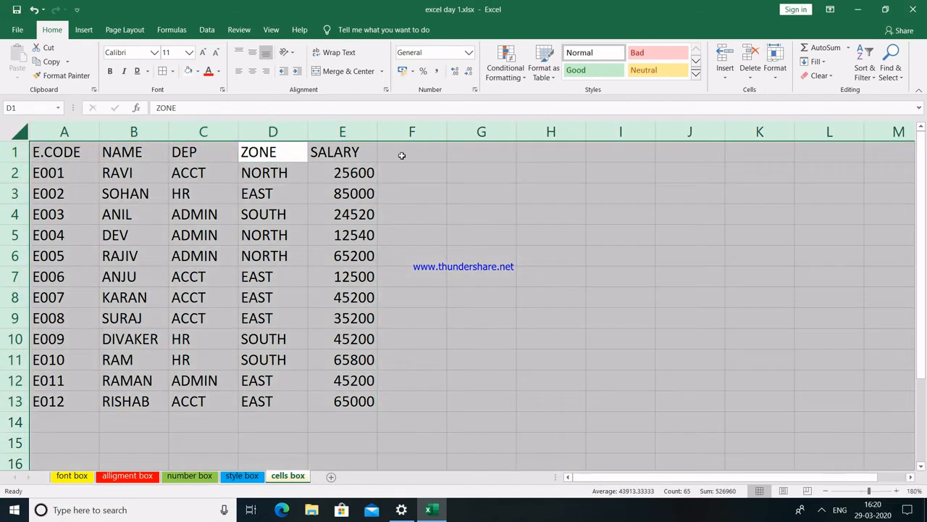
left_click(775, 60)
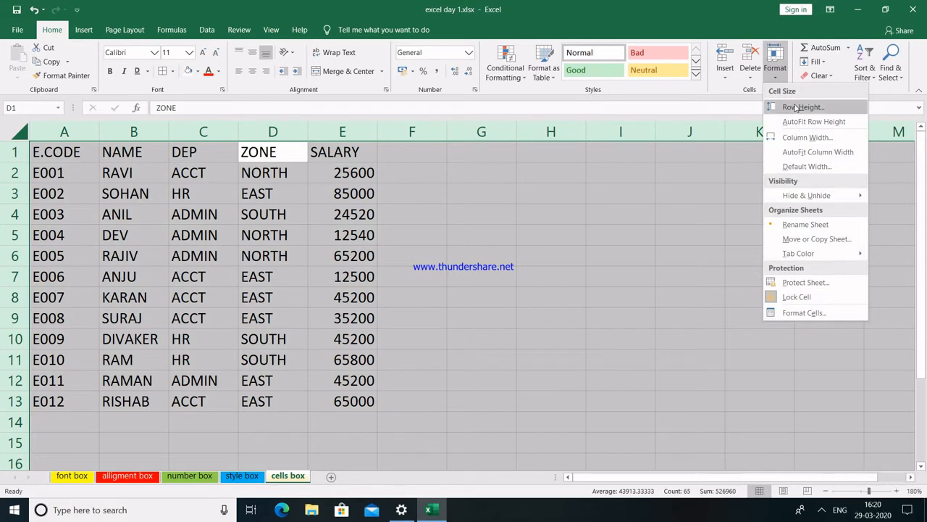
left_click(797, 107)
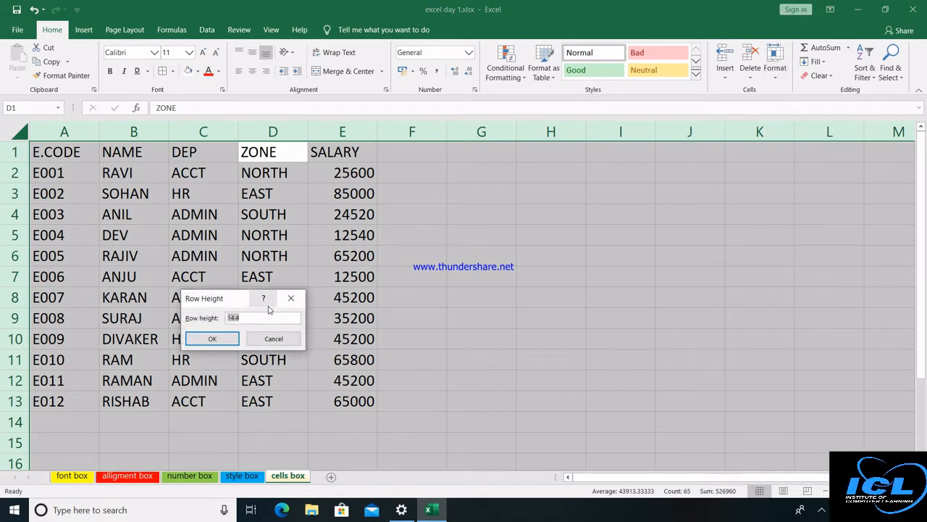
type("18")
key("Return")
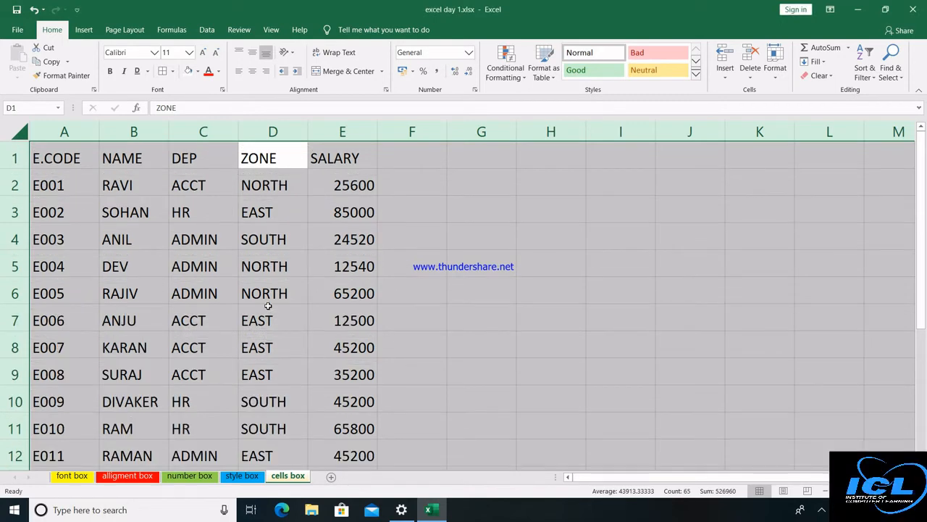
left_click(775, 61)
left_click(792, 138)
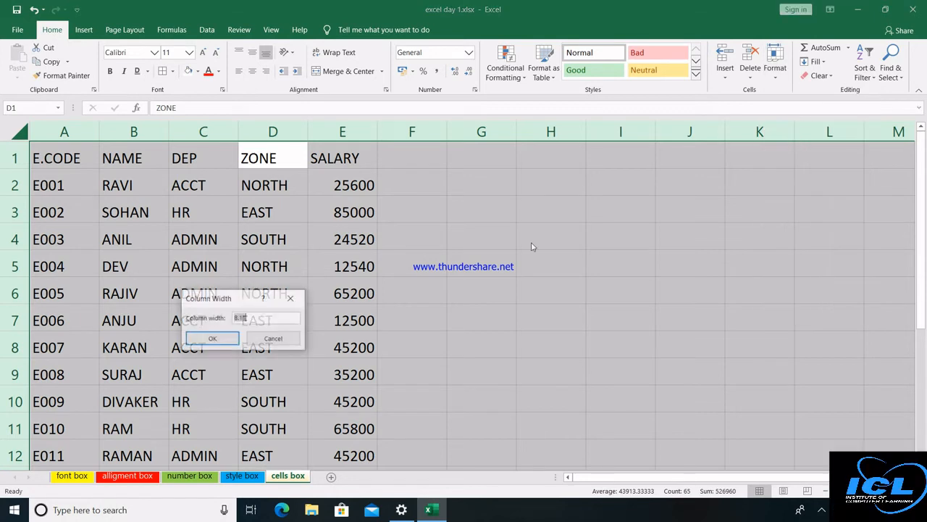
type("10")
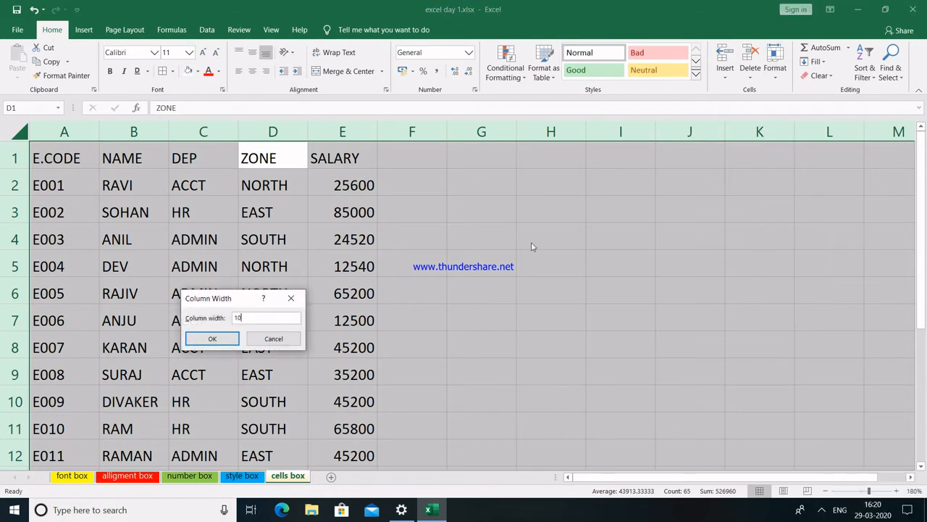
key("Return")
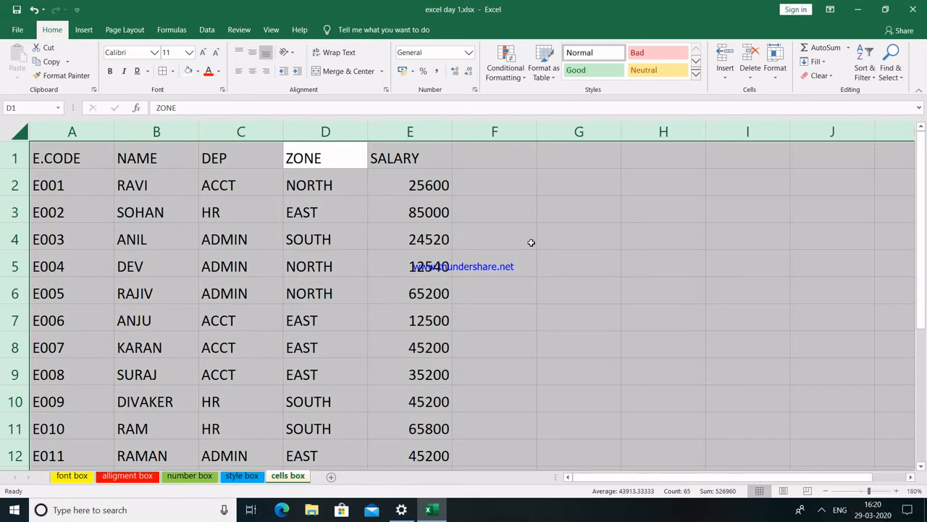
AutoFit all row heights and columns A–E to their contents.
left_click(774, 69)
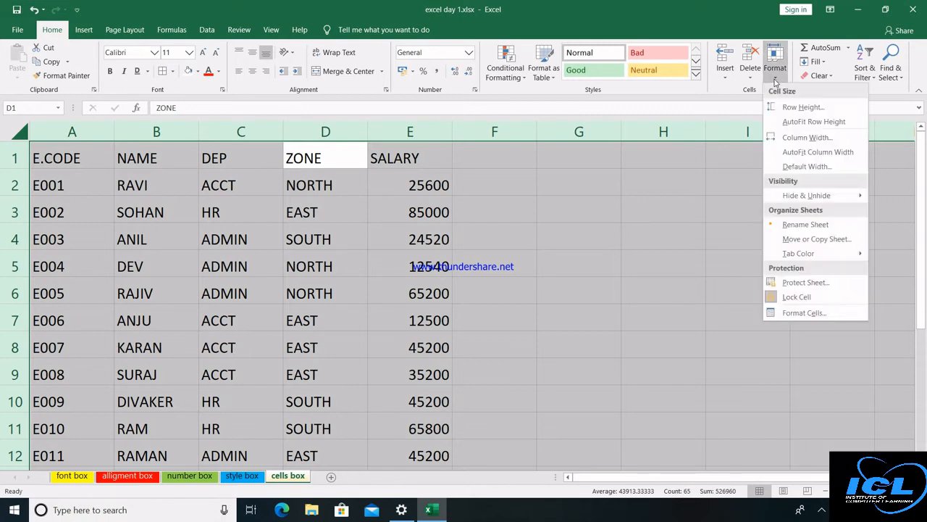
left_click(804, 122)
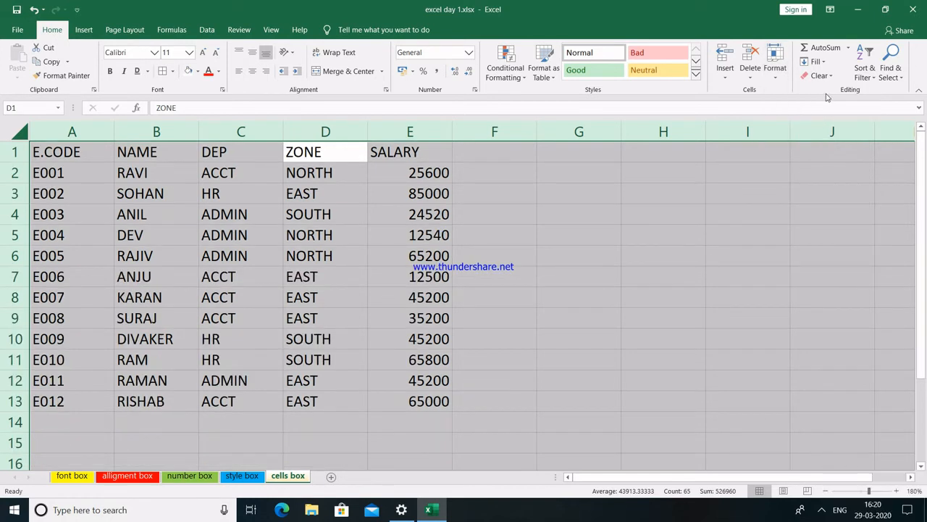
left_click(776, 78)
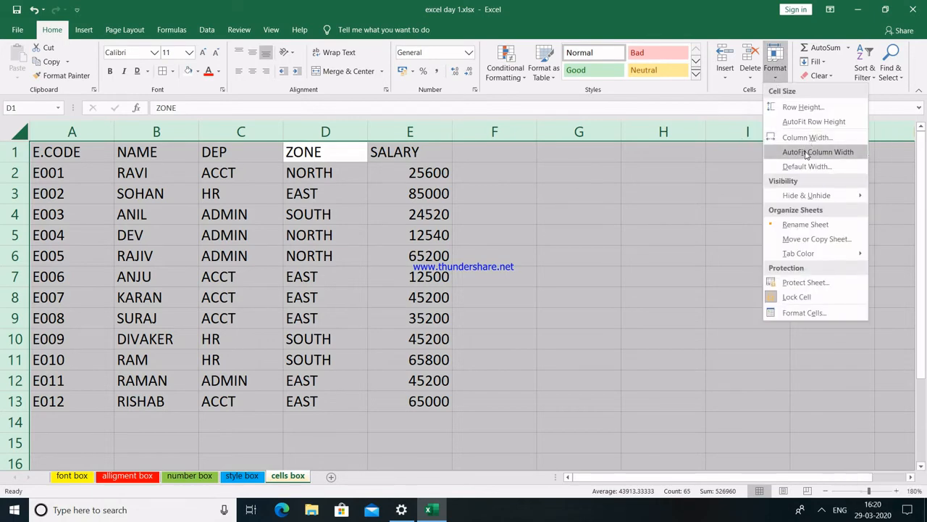
left_click(805, 152)
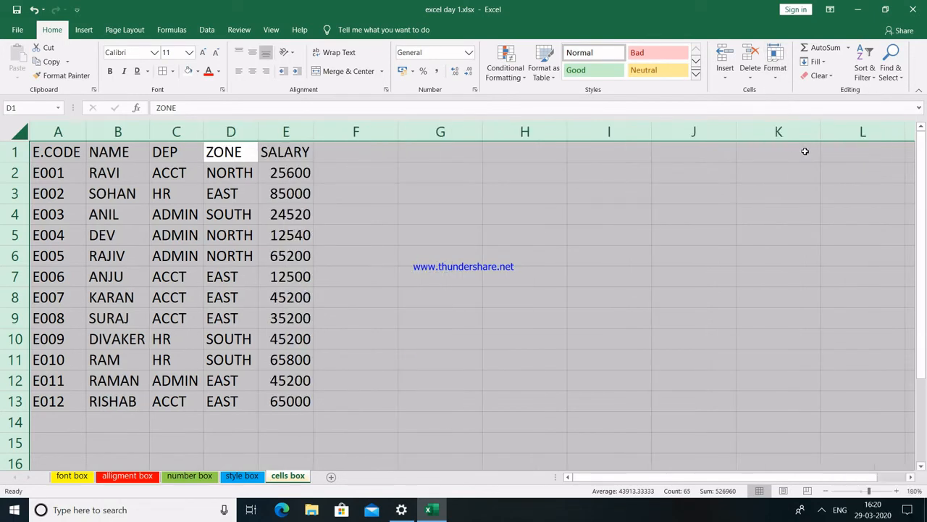
left_click(440, 200)
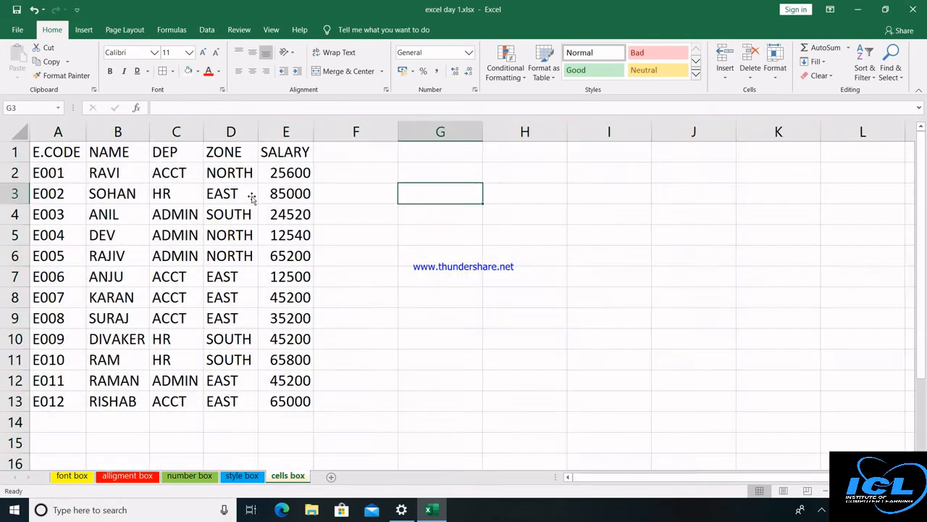
left_click(775, 73)
mouse_move(819, 198)
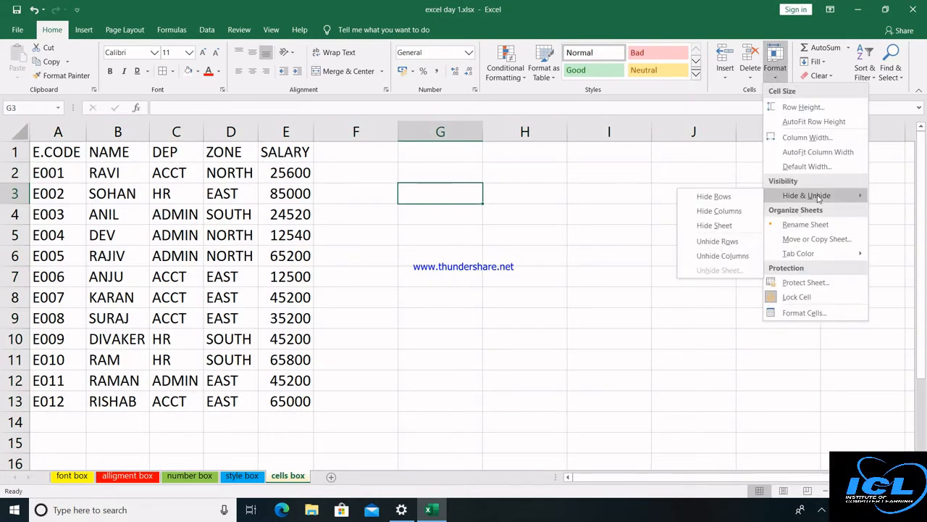
left_click(174, 133)
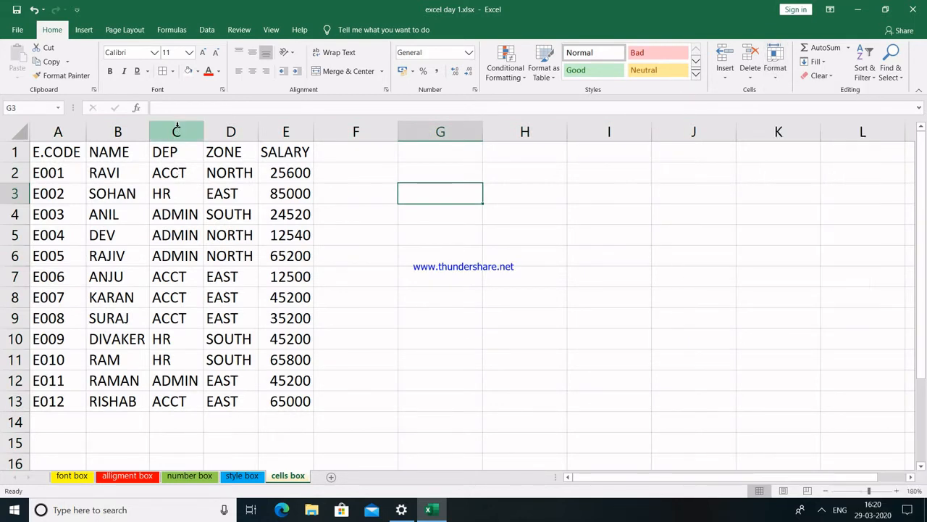
left_click(176, 132)
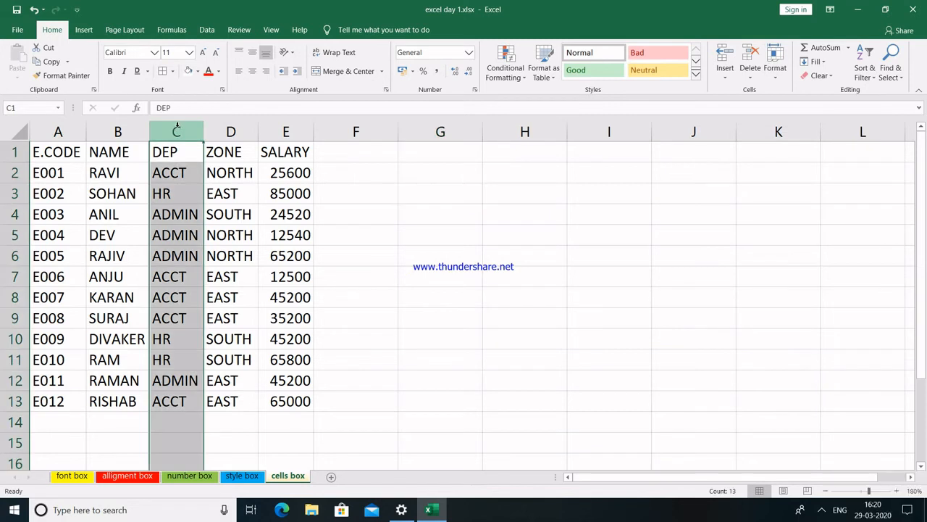
left_click(776, 72)
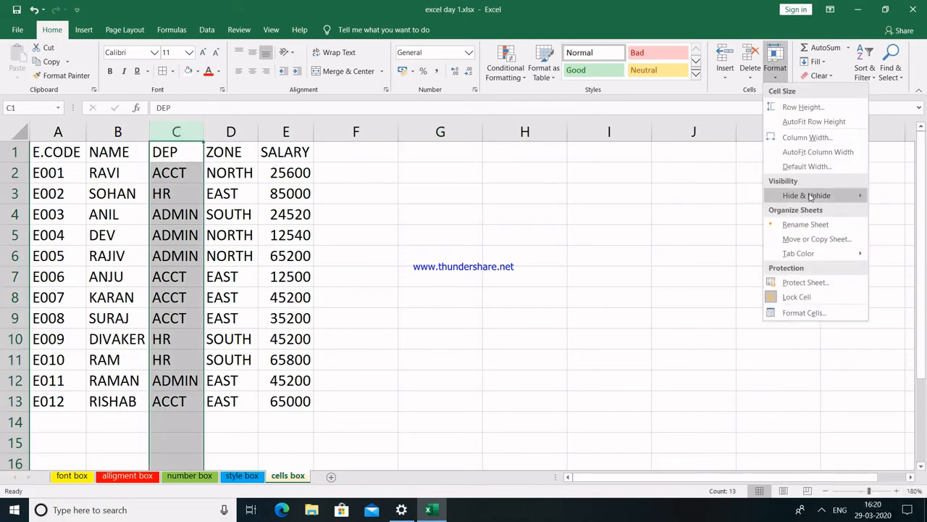
mouse_move(812, 196)
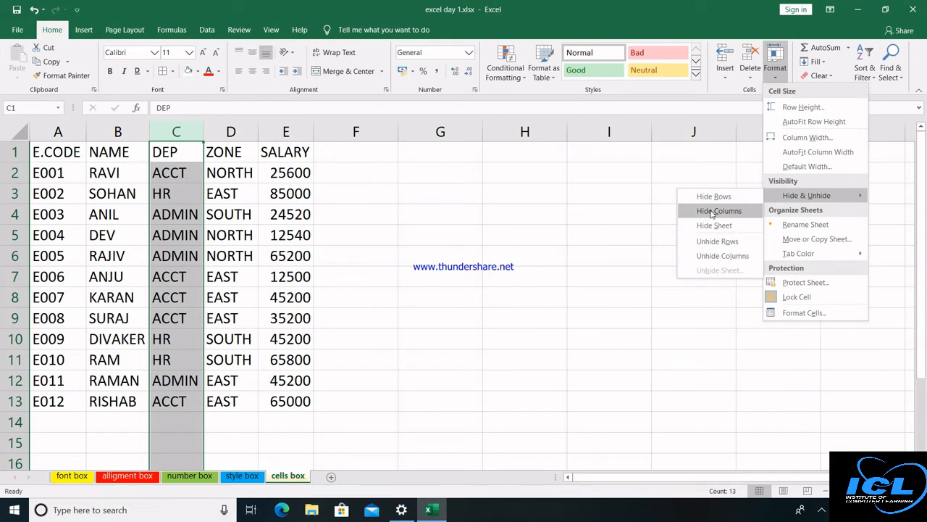
left_click(712, 211)
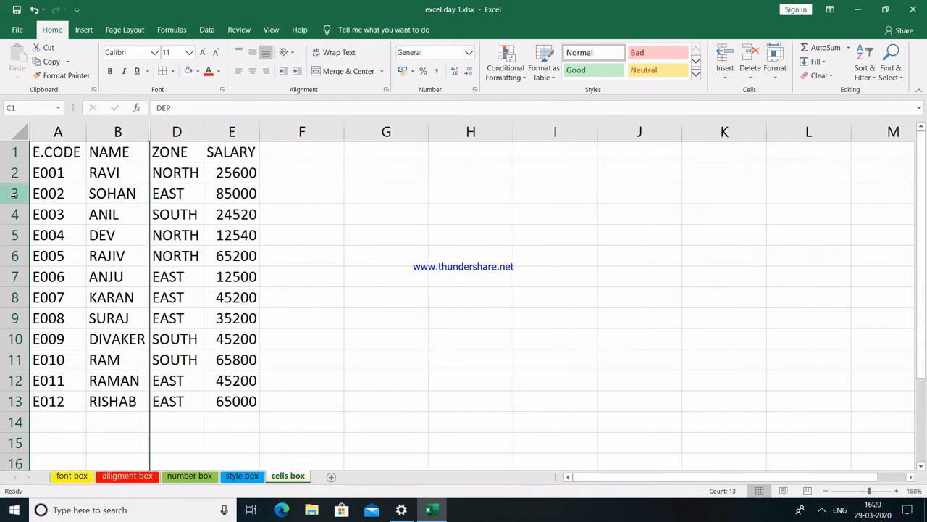
left_click_drag(12, 203, 14, 276)
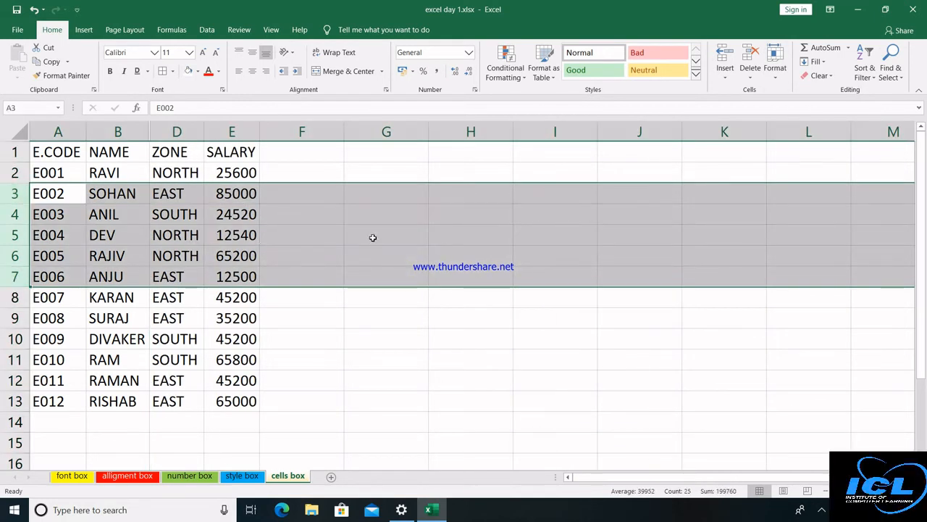
left_click(776, 62)
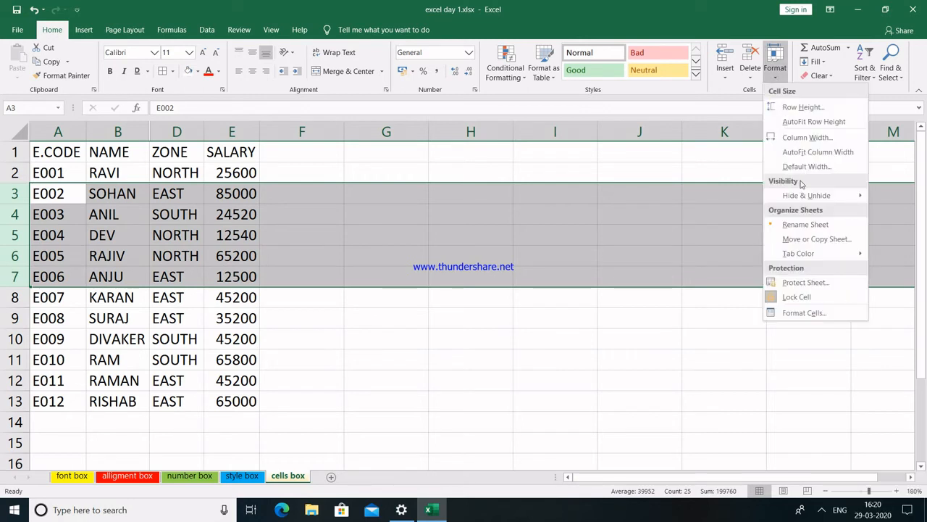
mouse_move(802, 197)
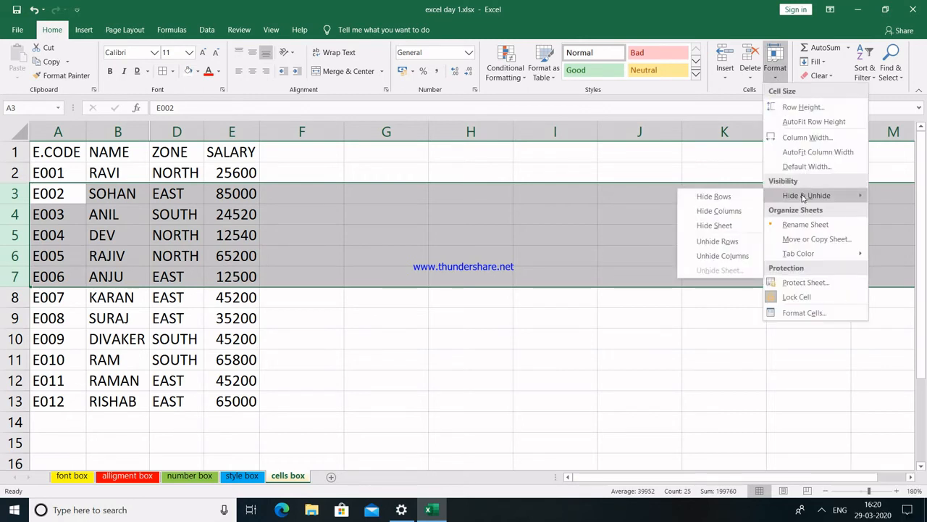
left_click(722, 197)
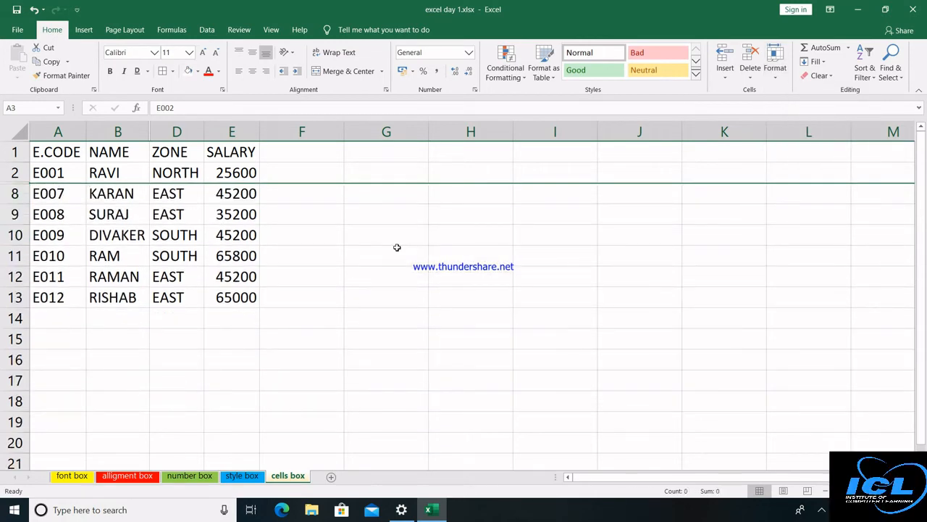
key("ctrl+a")
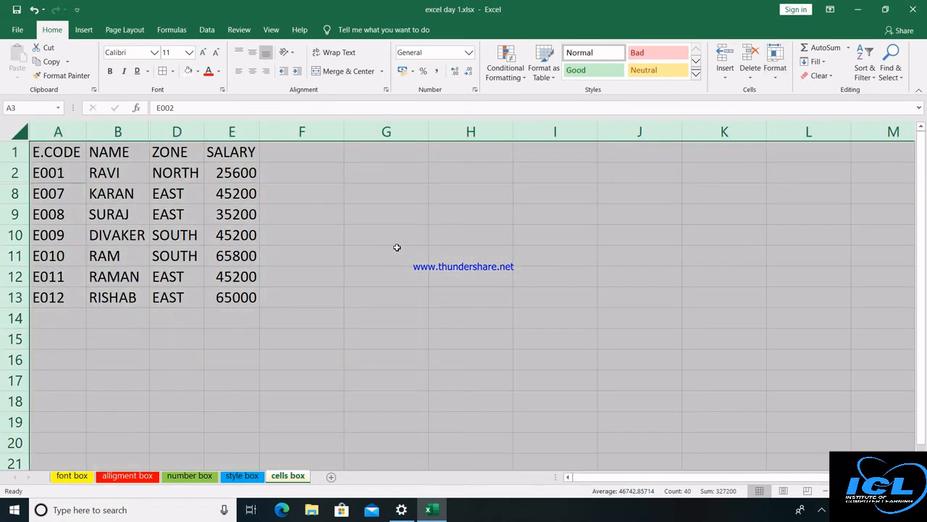
left_click(775, 72)
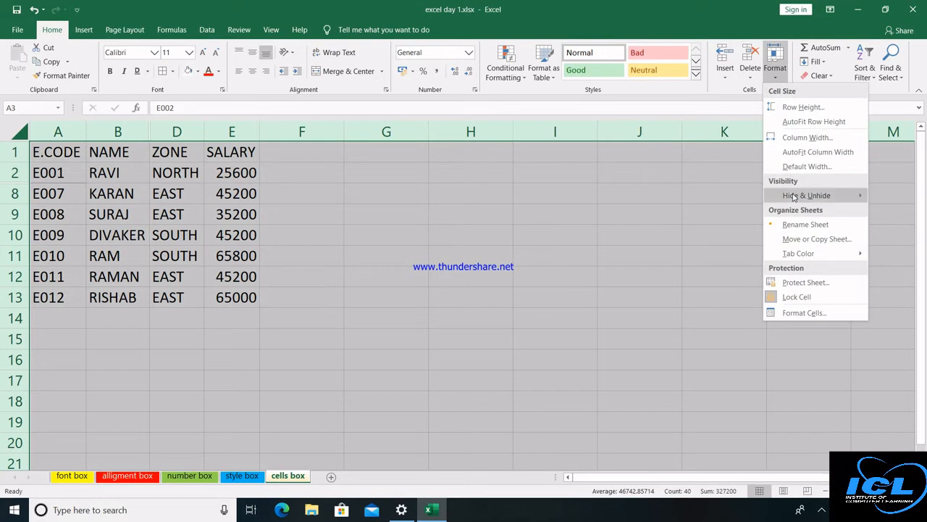
mouse_move(795, 195)
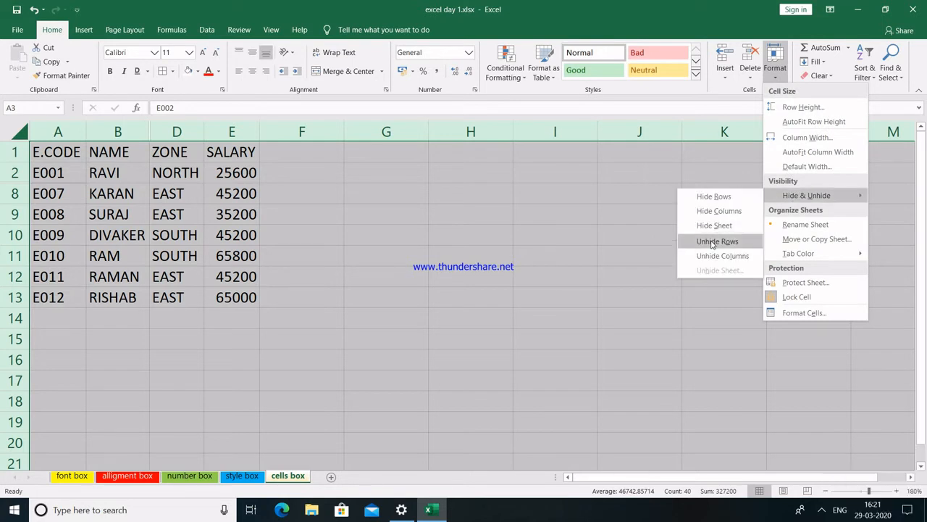
left_click(711, 242)
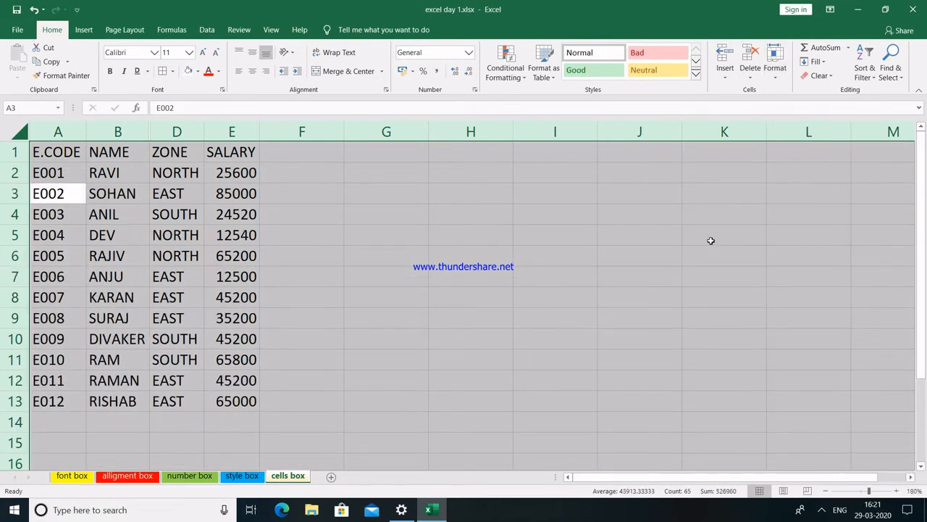
left_click(774, 64)
mouse_move(806, 200)
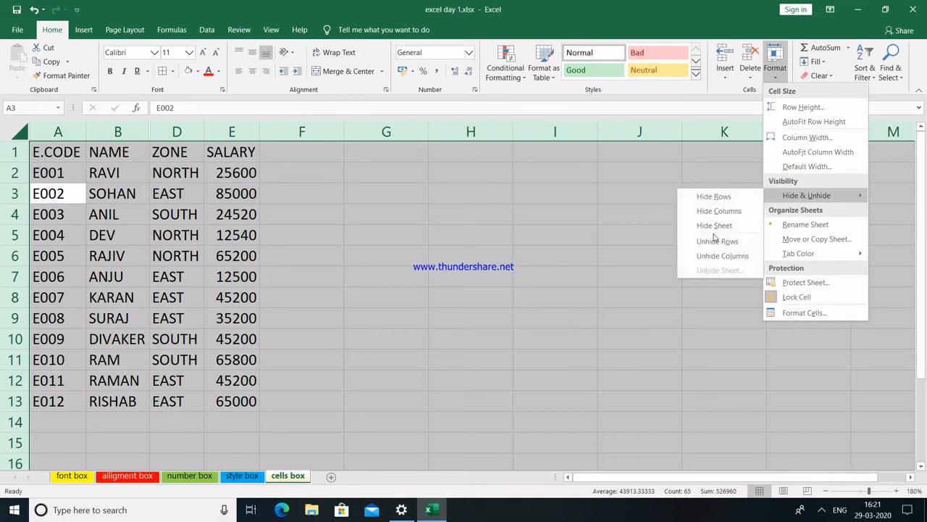
left_click(713, 257)
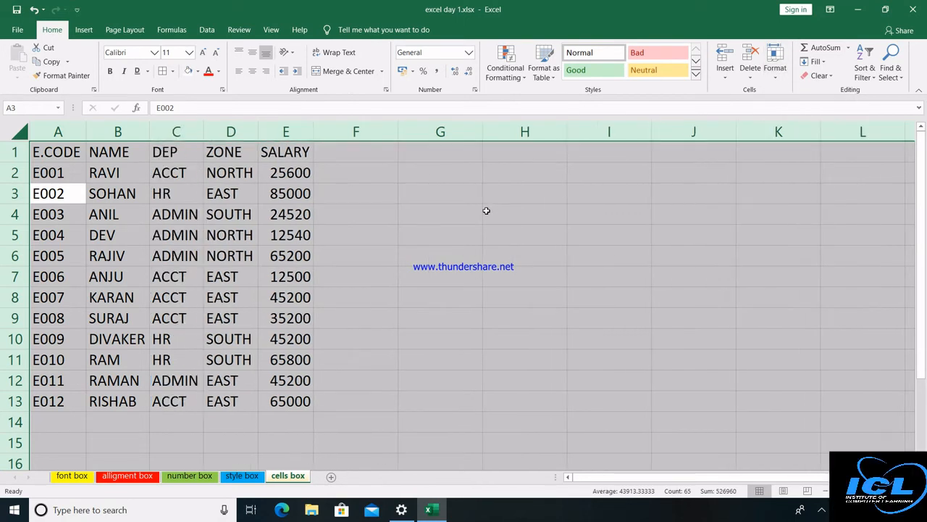
left_click(486, 210)
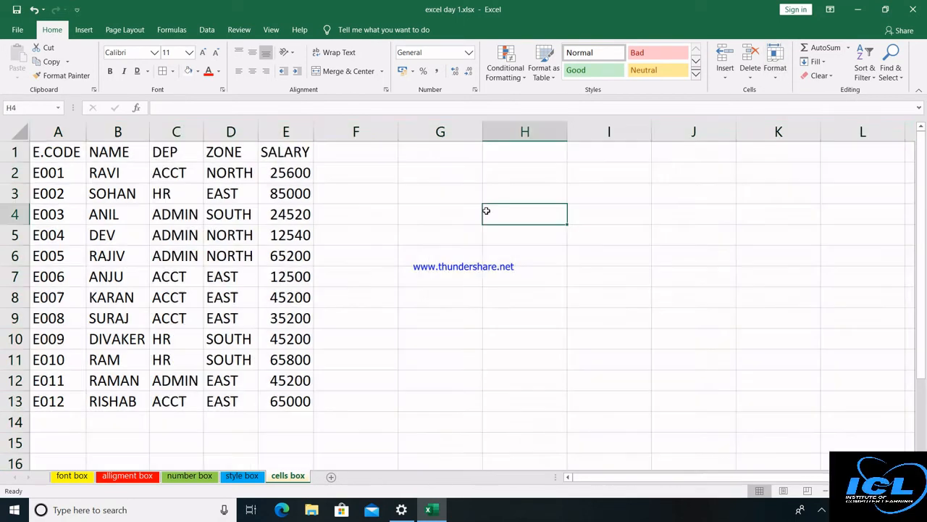
Set the cells box sheet's tab colour to a standard blue via Format > Tab Color.
left_click(775, 66)
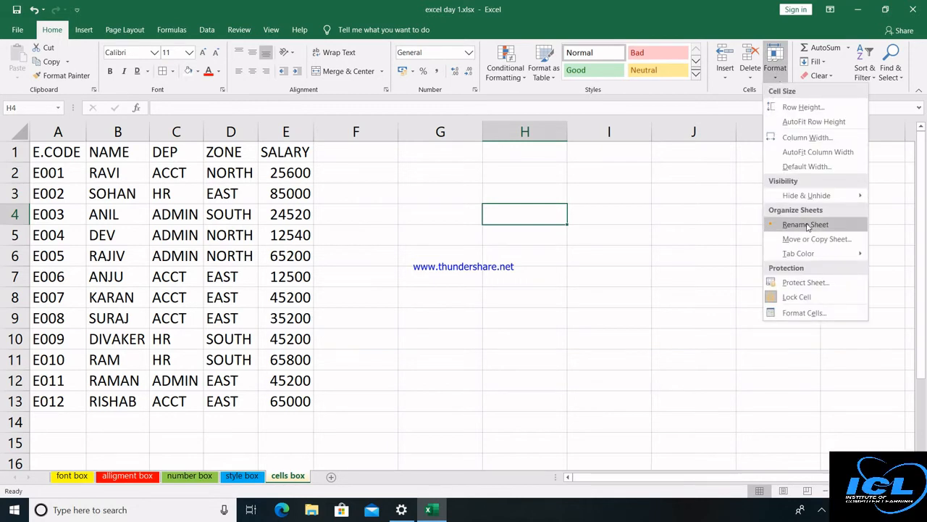
left_click(806, 225)
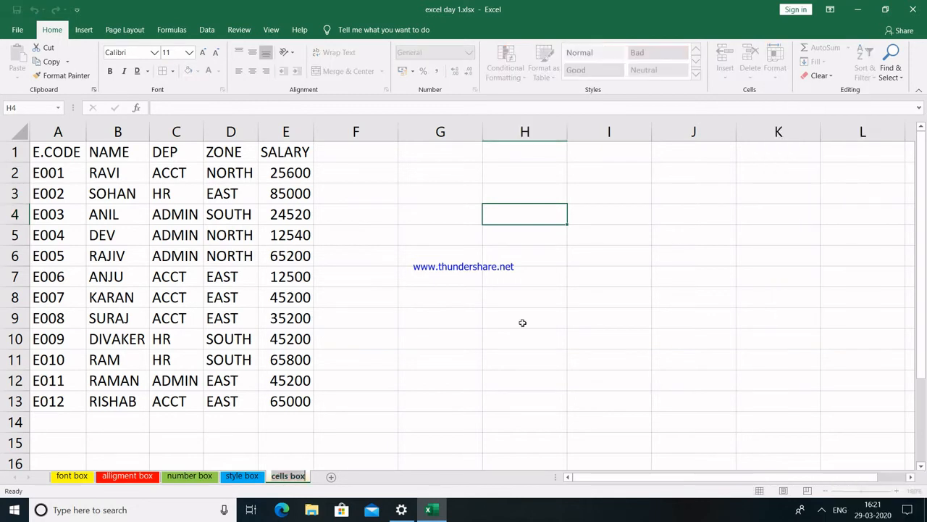
left_click(358, 441)
left_click(357, 440)
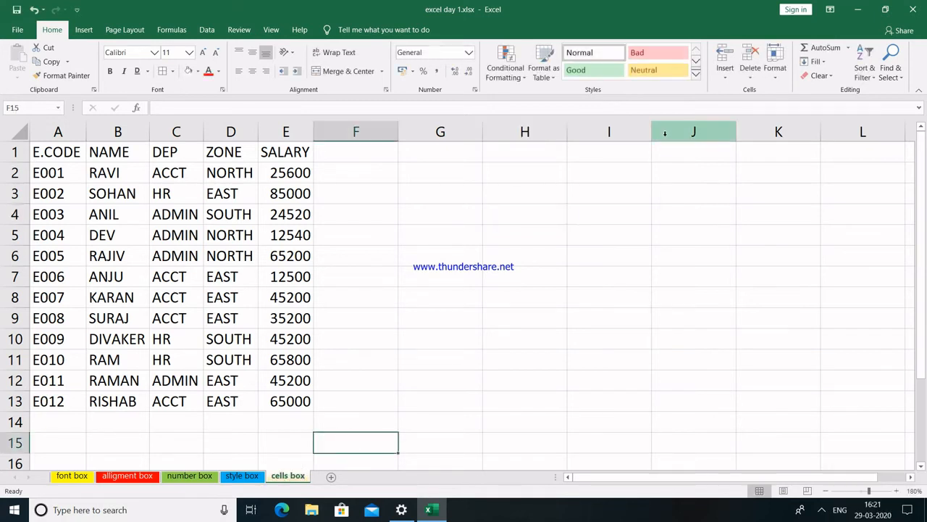
left_click(781, 70)
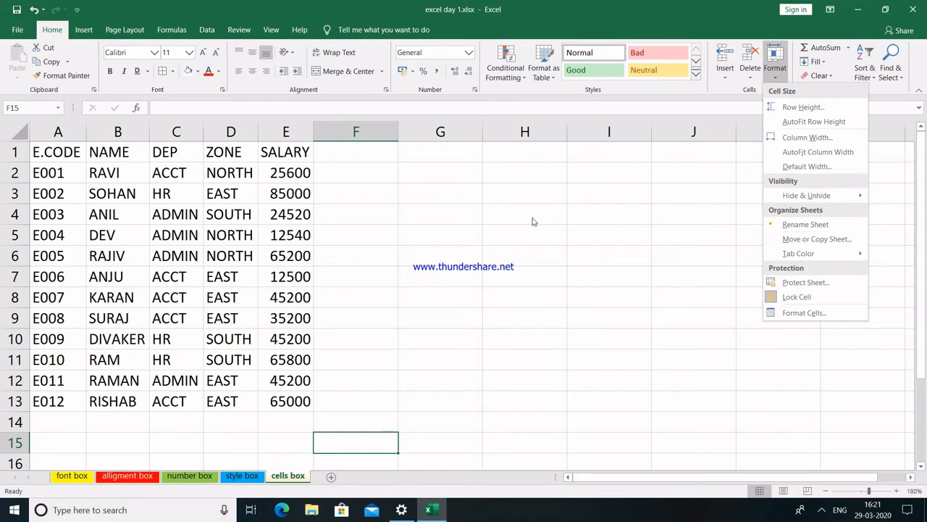
mouse_move(808, 258)
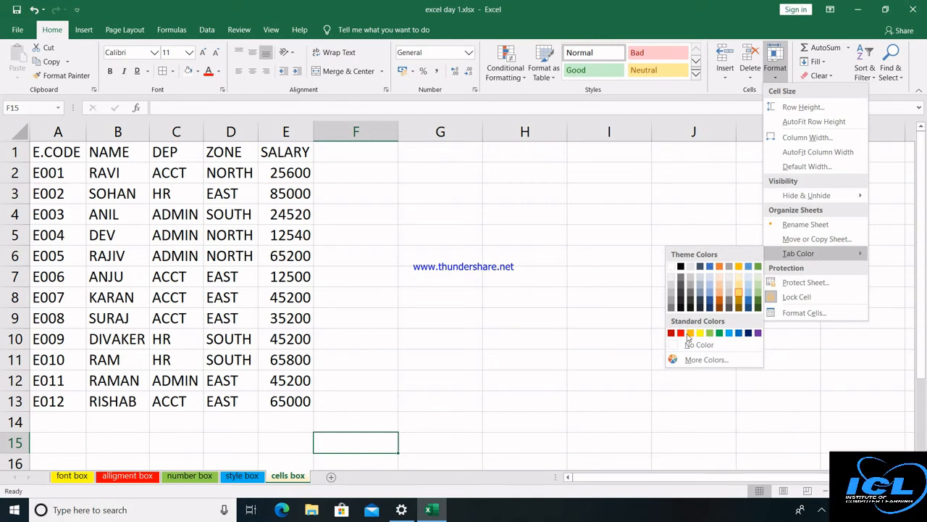
left_click(739, 334)
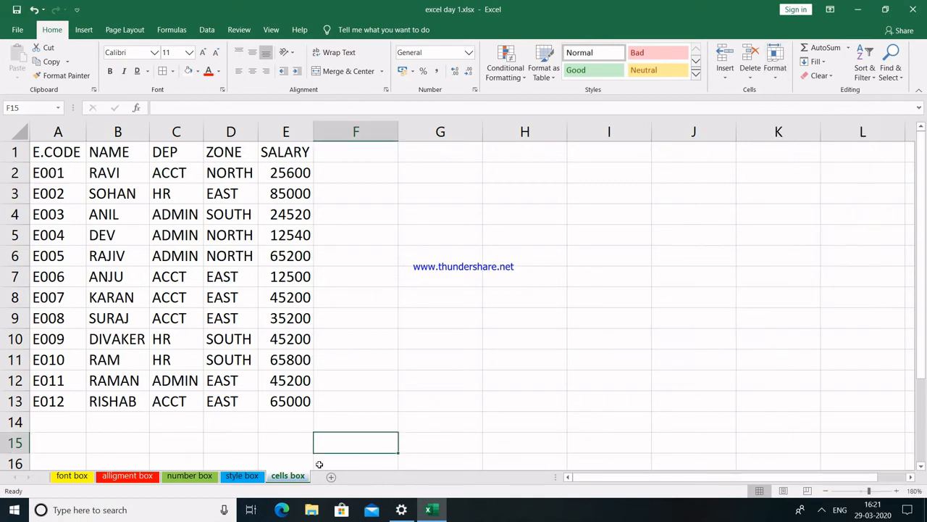
left_click(239, 478)
left_click(288, 475)
Password-protect the cells box sheet, test editing a cell, and dismiss the protection warning.
left_click(774, 69)
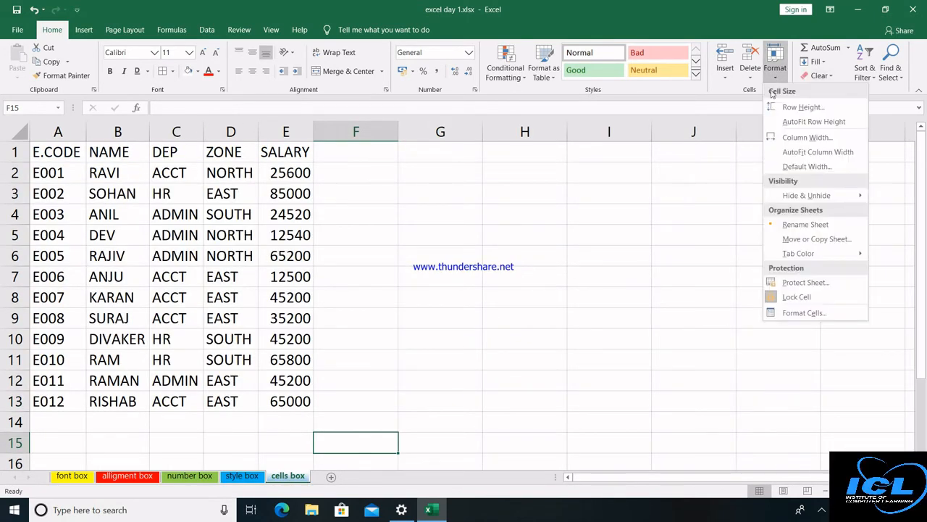
left_click(806, 282)
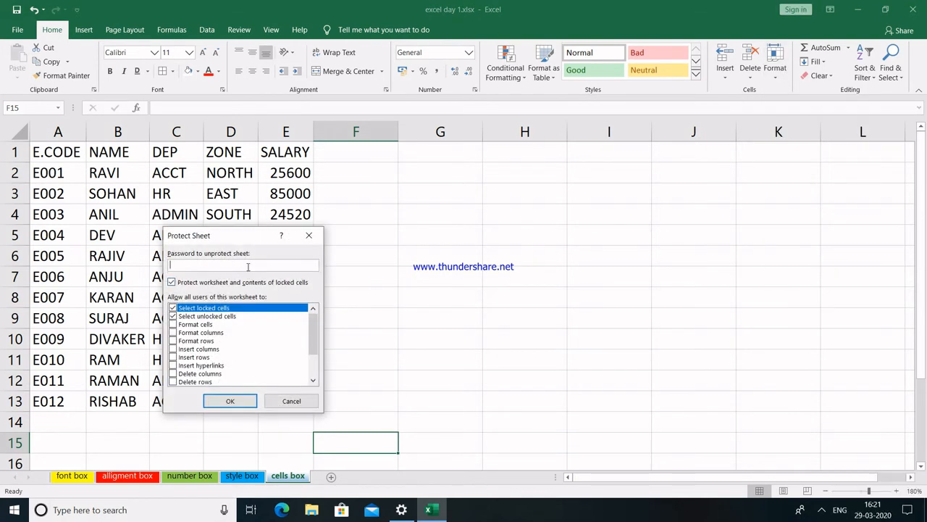
left_click(230, 401)
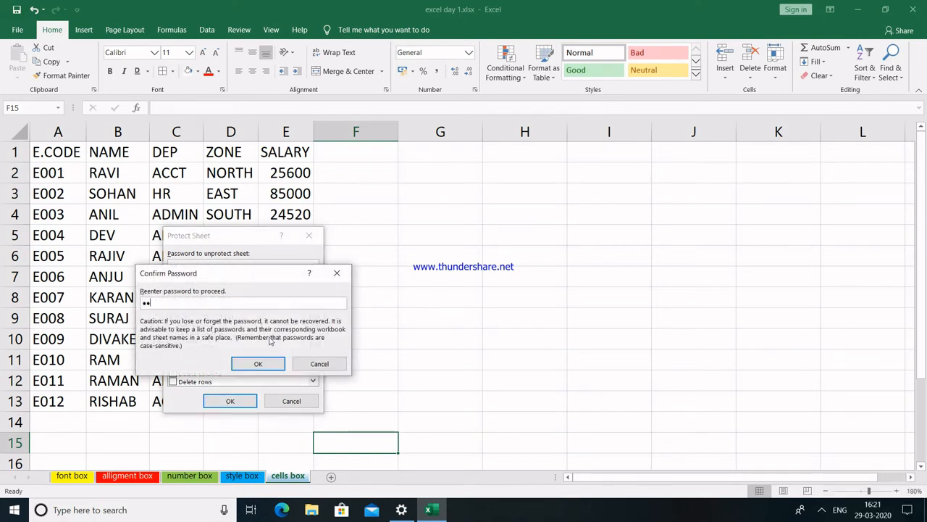
left_click(258, 363)
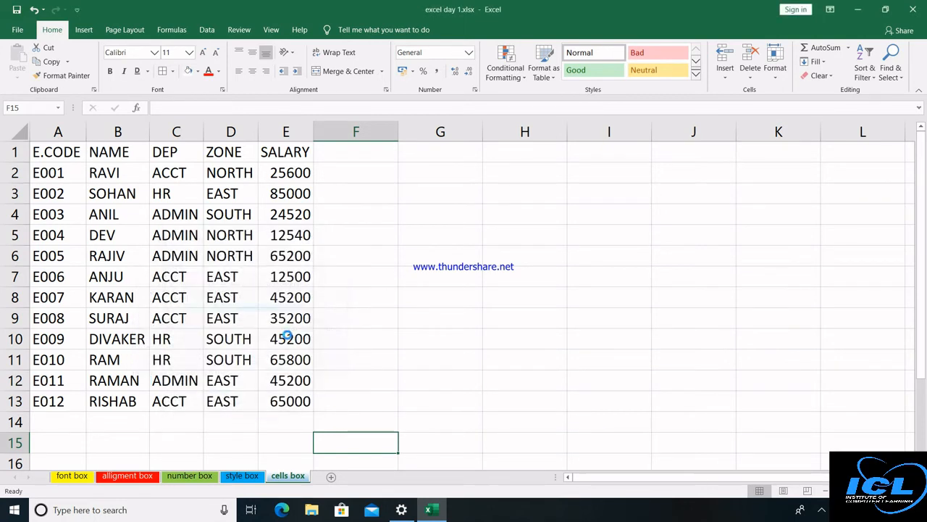
double_click(397, 247)
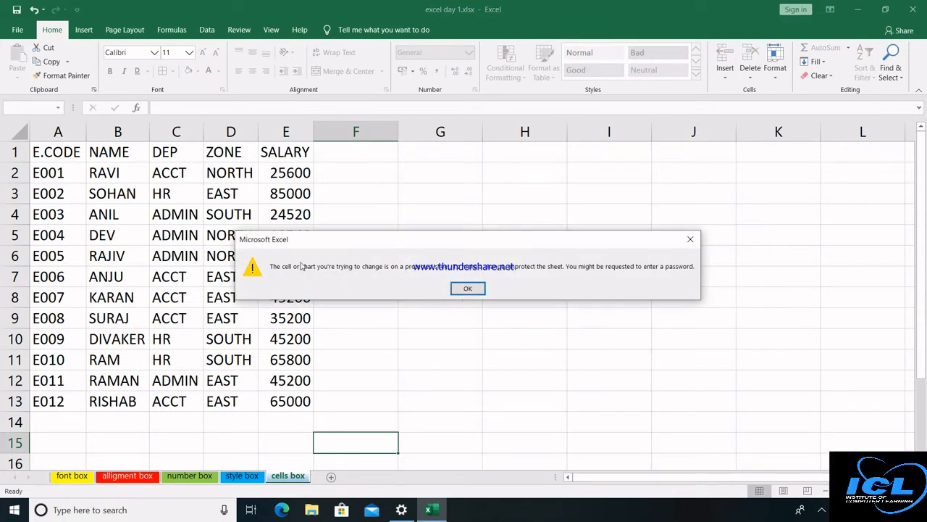
left_click(474, 287)
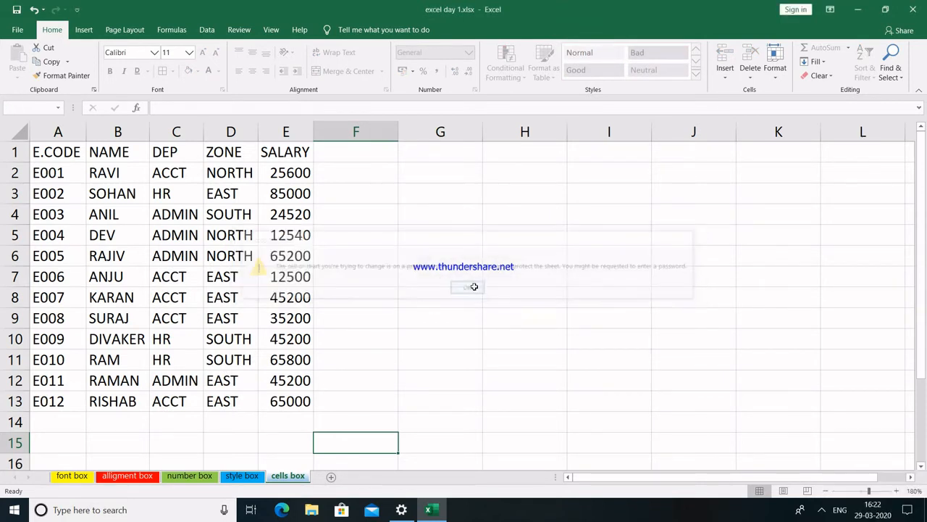
Remove the cells box sheet's protection without a password.
left_click(774, 64)
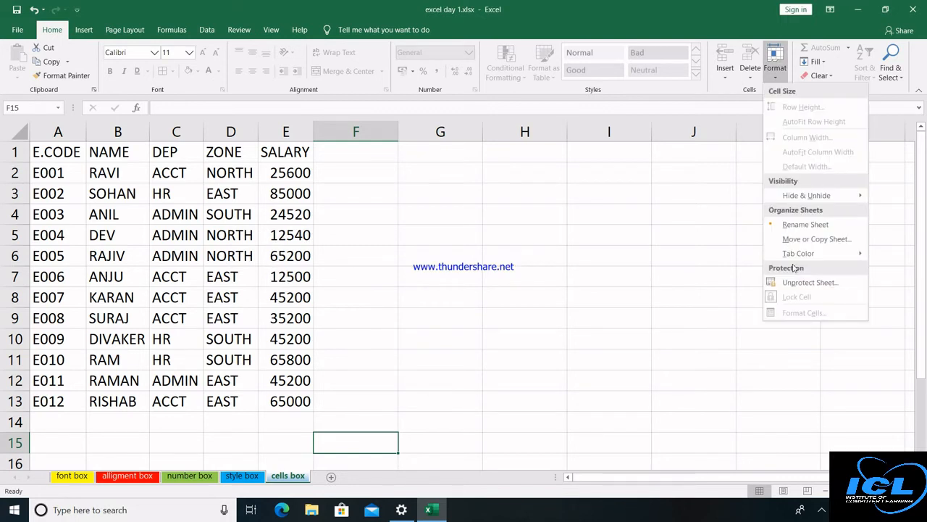
left_click(804, 283)
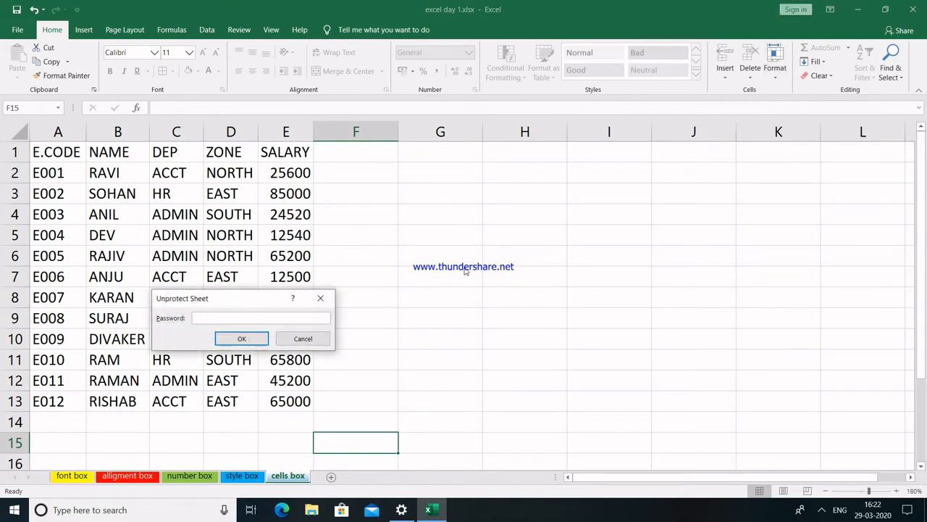
key("Return")
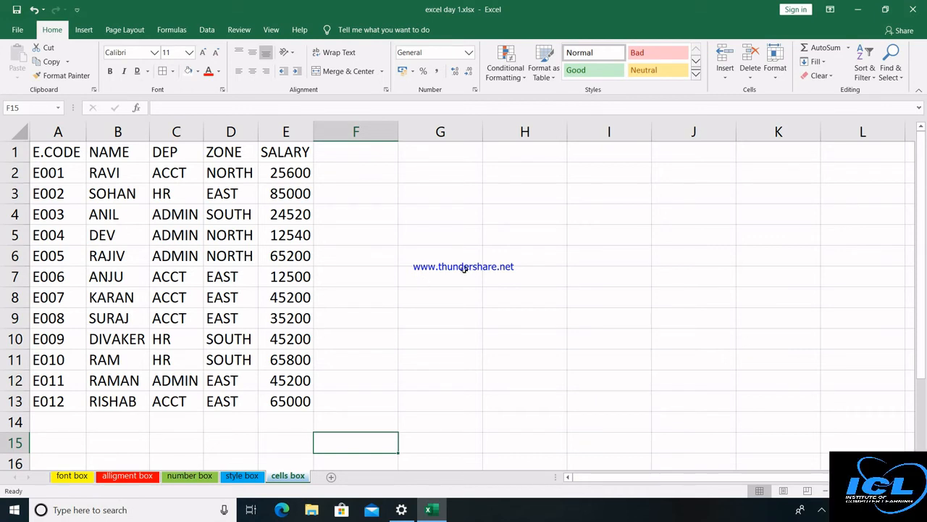
Switch to the STATISTICAL FUNCTION sheet of the EXCEL FORMULA workbook.
left_click(436, 250)
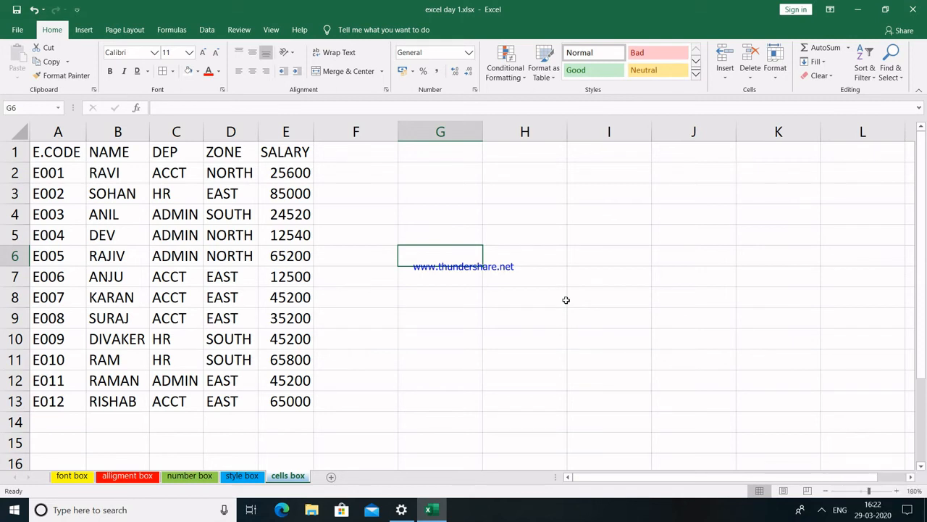
left_click(822, 510)
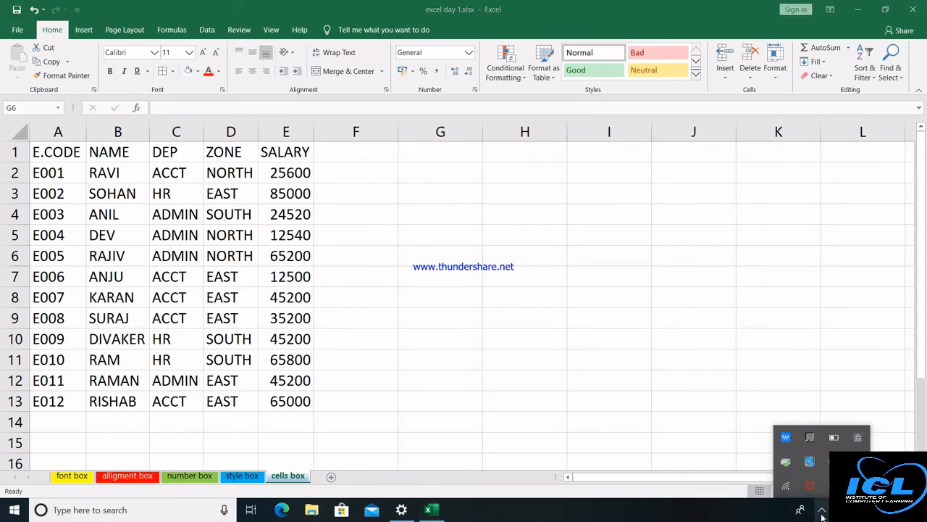
right_click(810, 485)
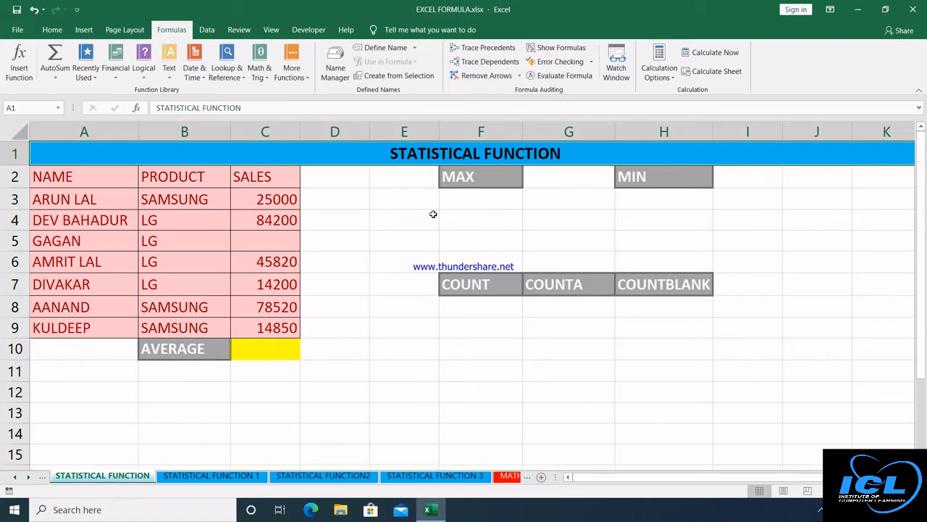
Enter =MAX(C3:C9) in F3 under the MAX heading.
left_click(455, 204)
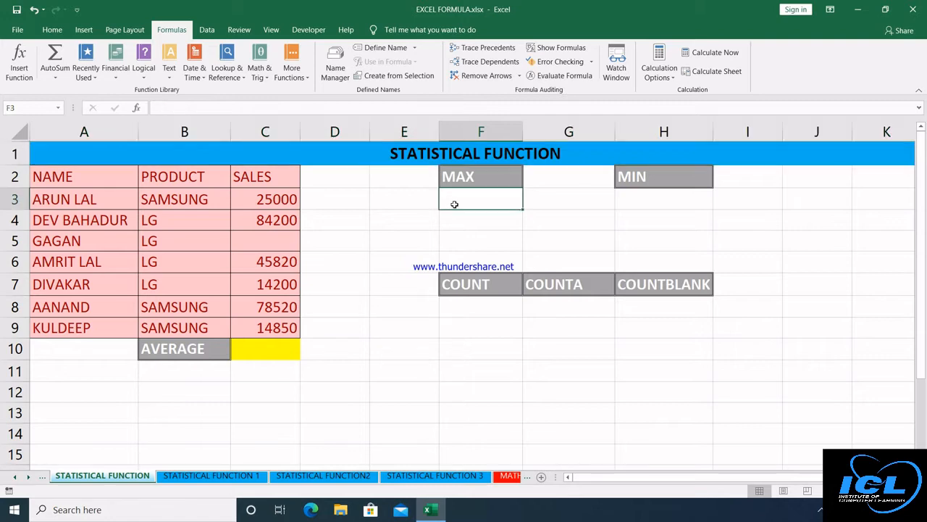
left_click(640, 204)
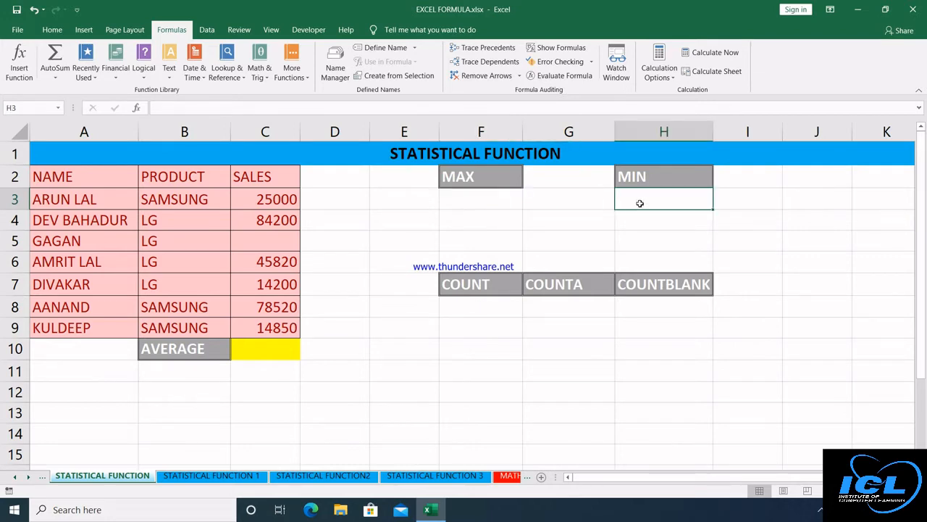
left_click(470, 204)
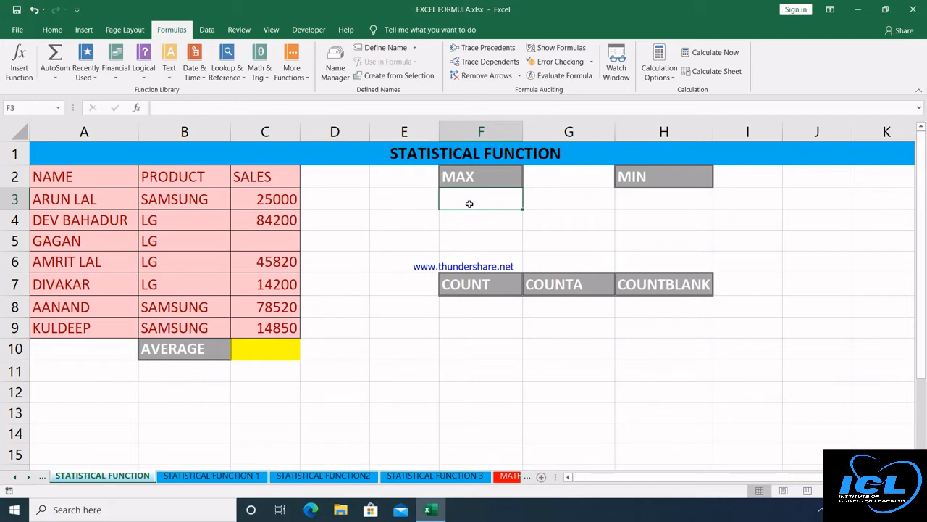
type("=")
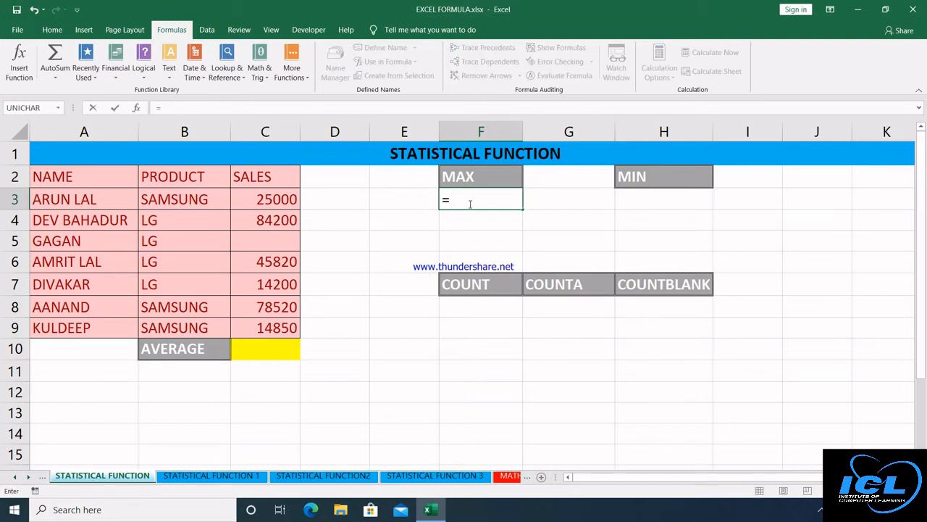
type("max")
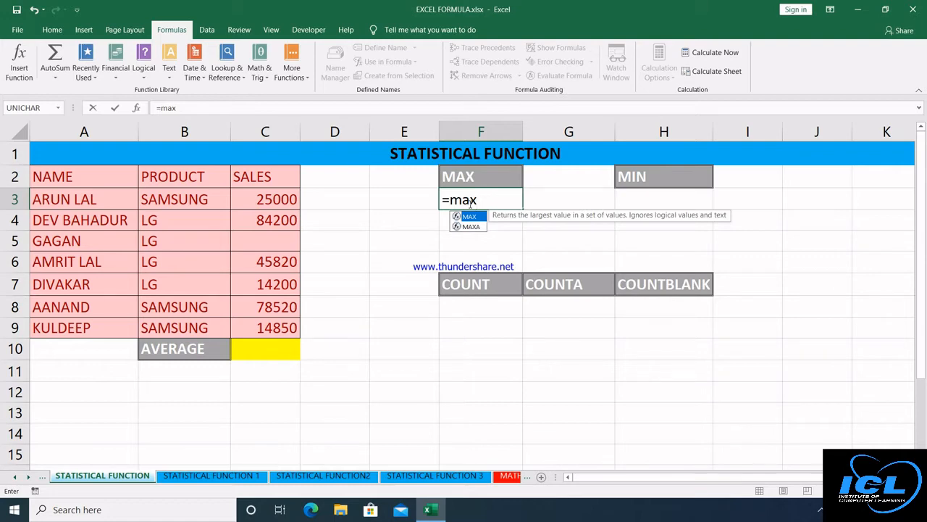
key("Tab")
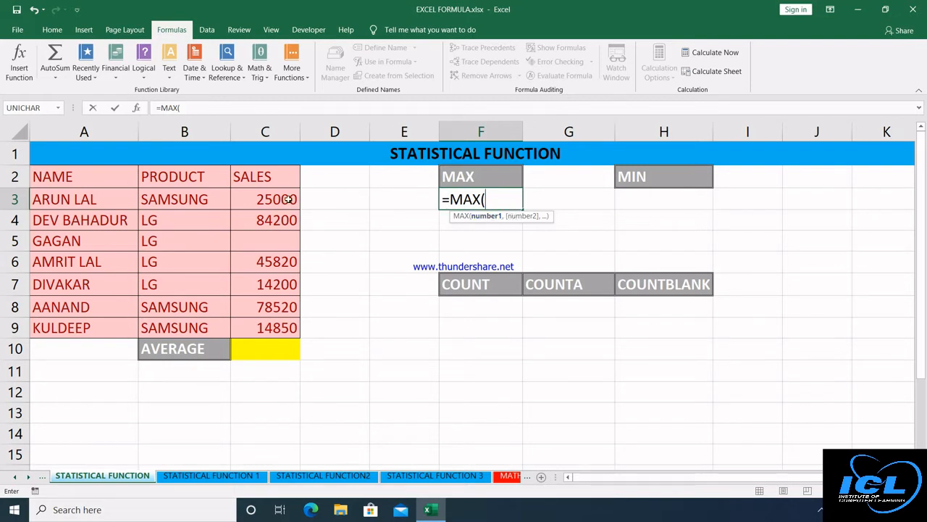
left_click_drag(283, 199, 279, 328)
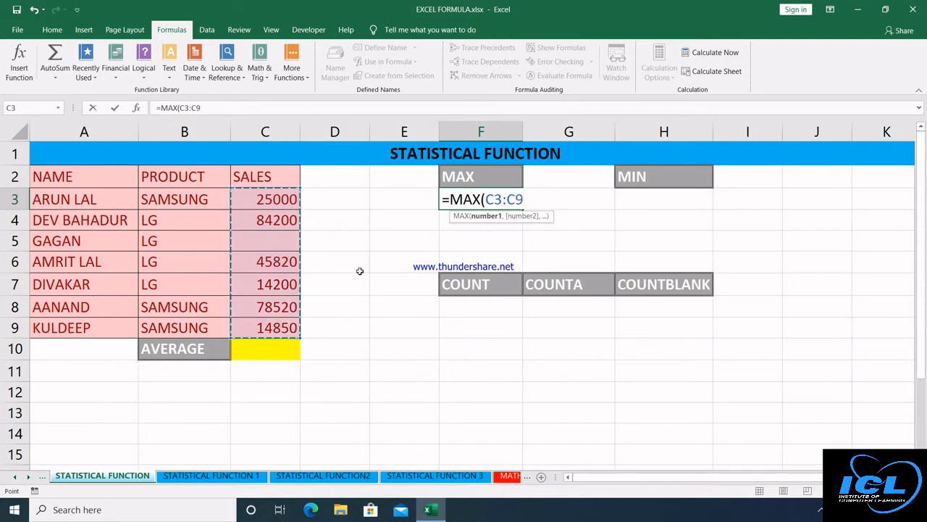
type(")")
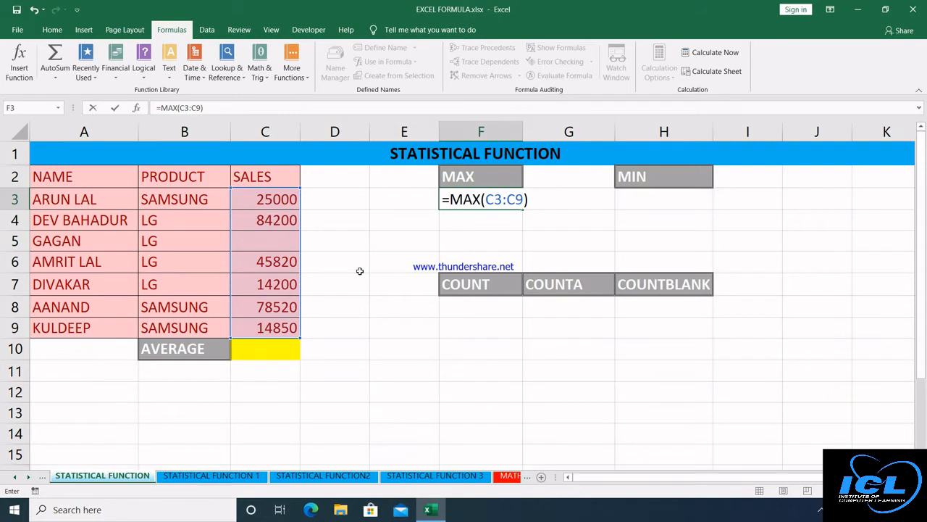
key("Return")
left_click(489, 195)
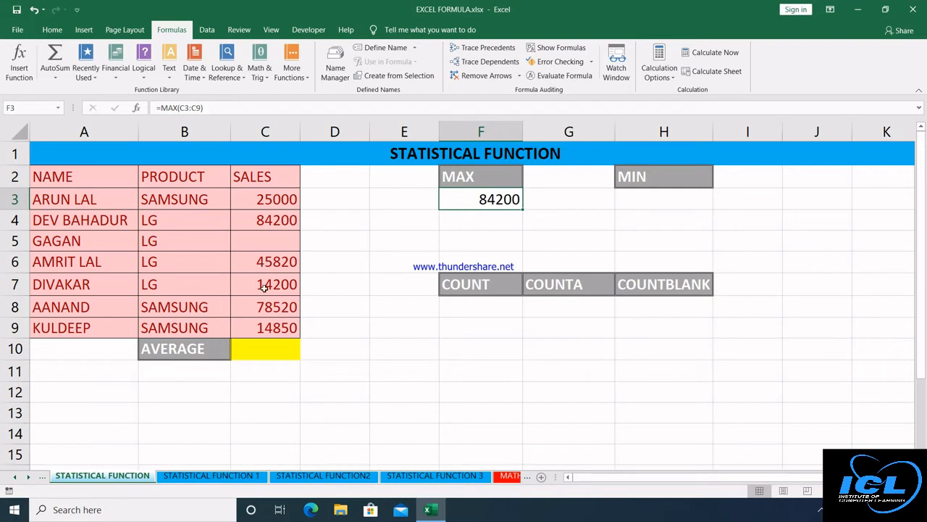
Fill blank C5 with 80000 and change C6 to 98000.
left_click(273, 241)
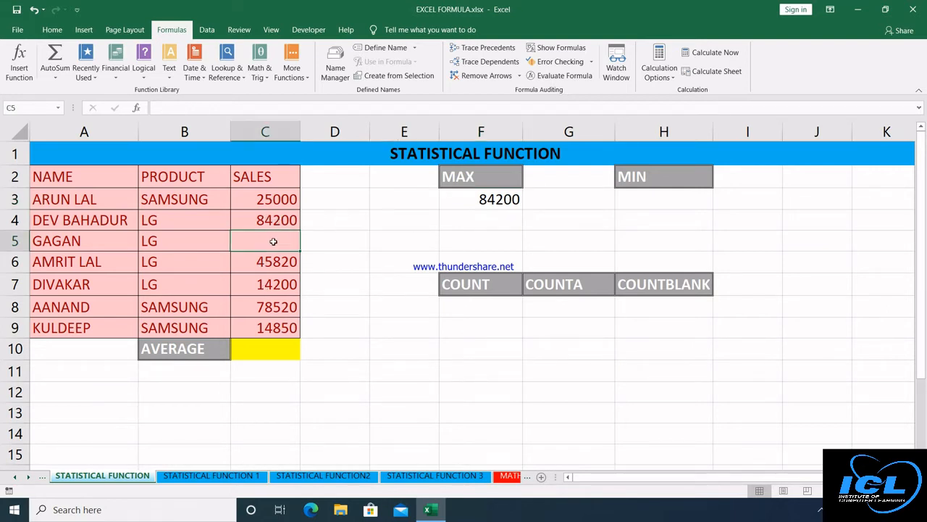
type("80000")
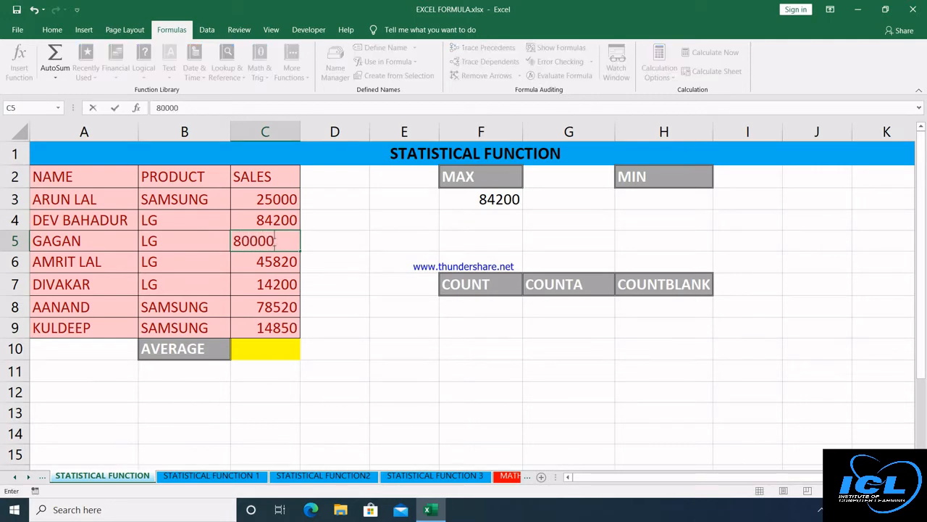
key("Return")
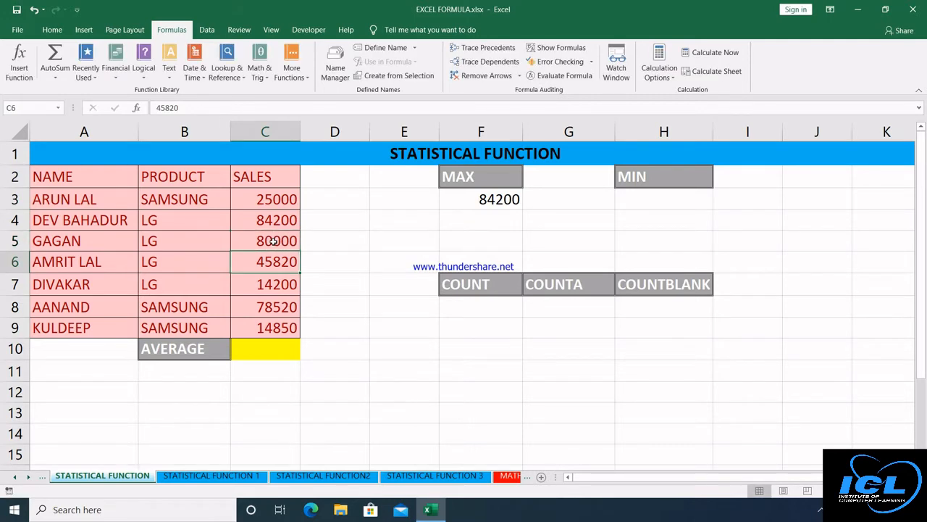
type("98000")
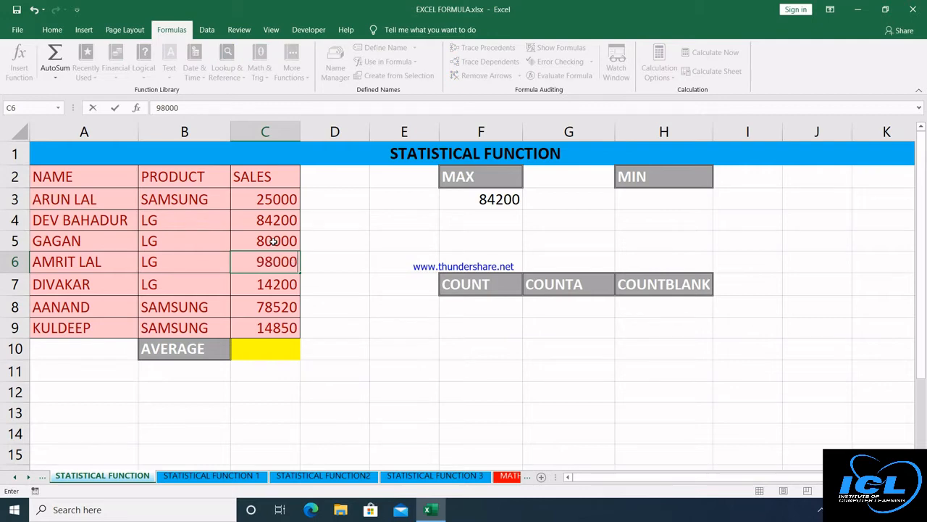
key("Return")
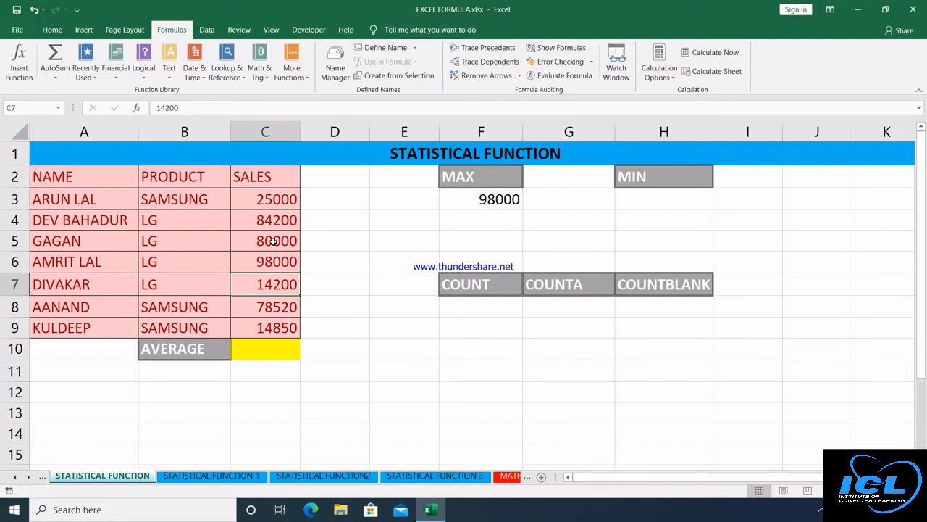
left_click(646, 198)
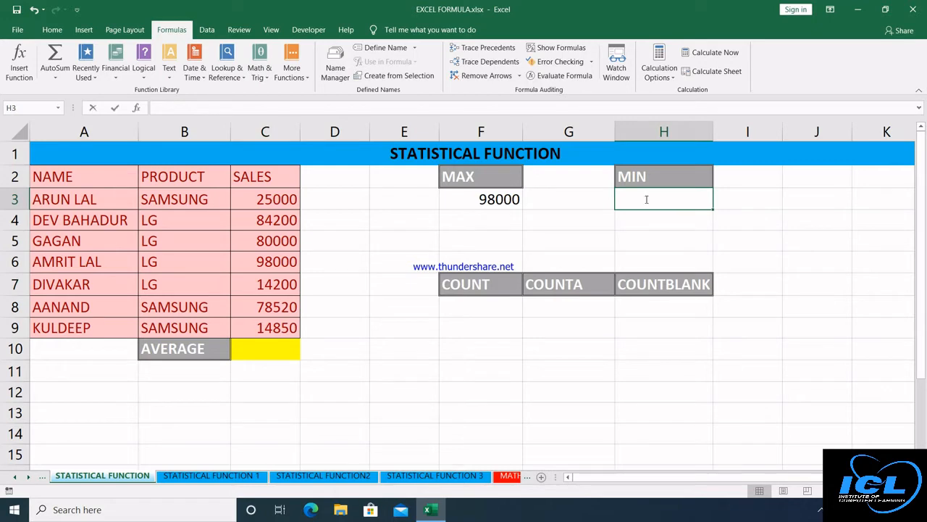
Enter =MIN(C3:C9) in H3, returning 14200.
type("=min")
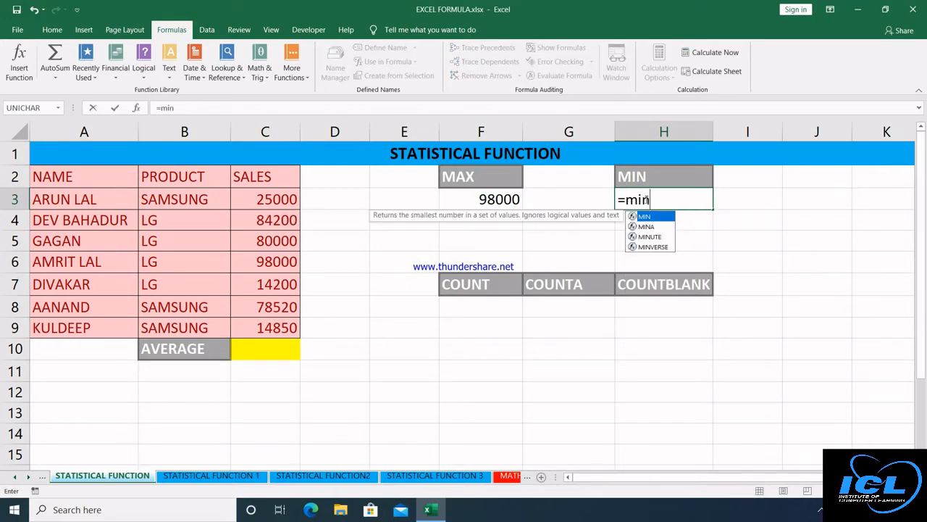
key("Tab")
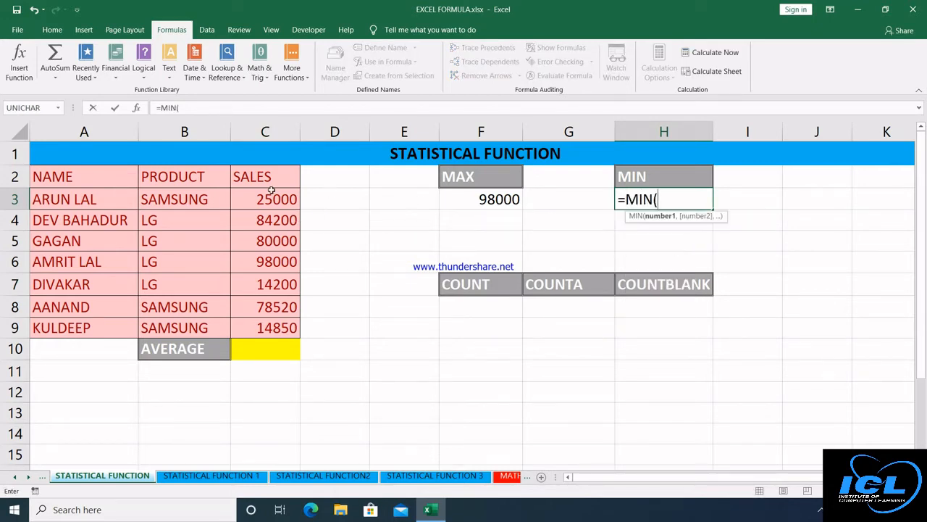
left_click_drag(271, 192, 276, 320)
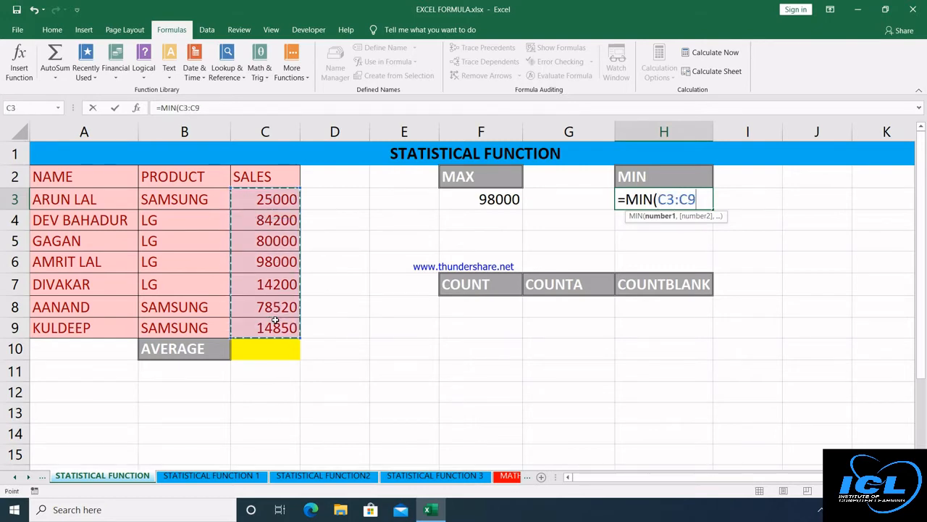
type(")")
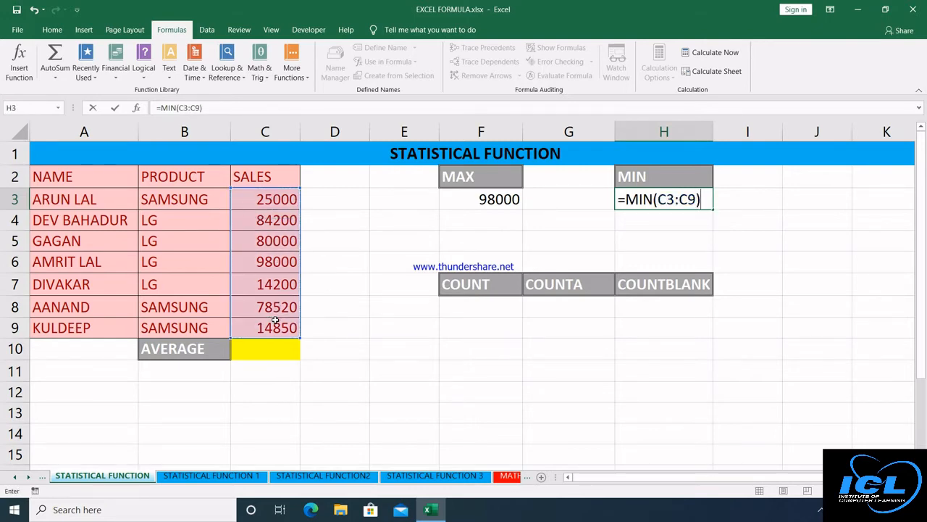
key("Return")
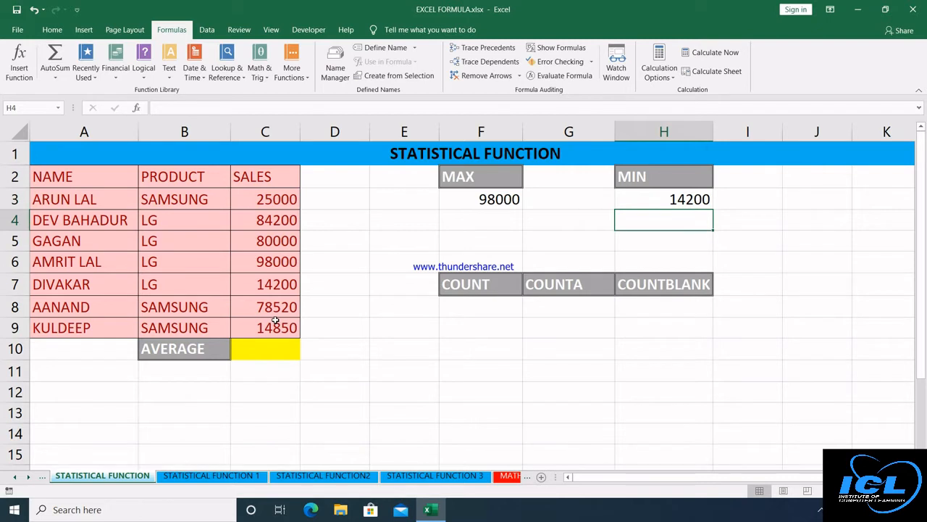
left_click(485, 308)
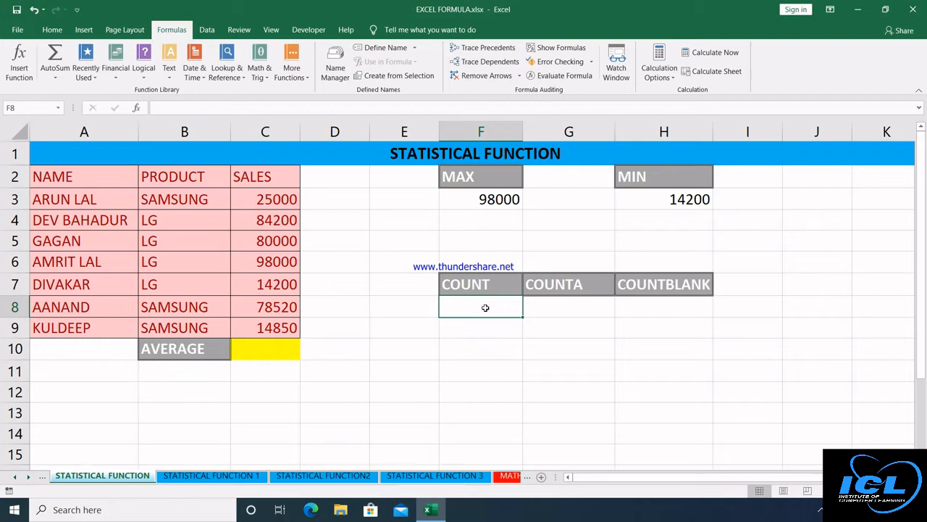
Enter =COUNT(A2:C9) in F8, returning 7.
type("=c")
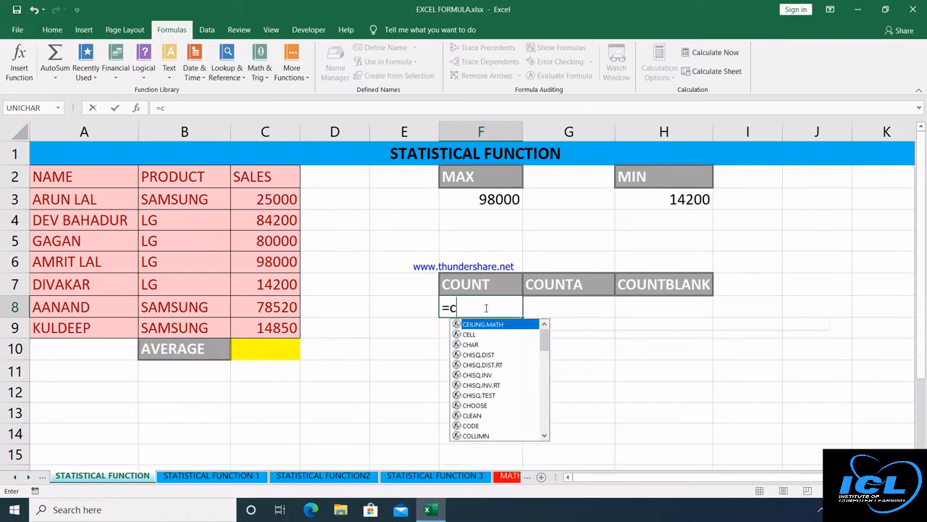
type("ount")
key("Tab")
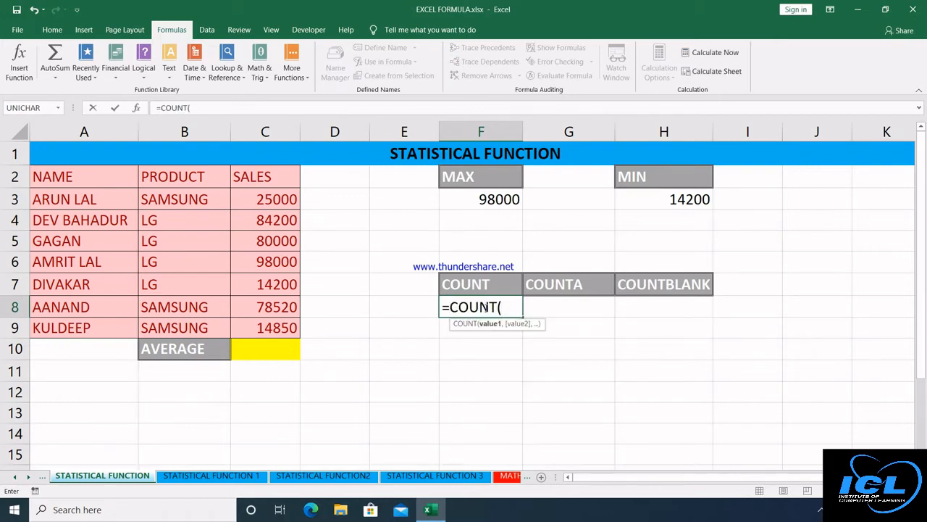
left_click_drag(111, 179, 266, 330)
type(")")
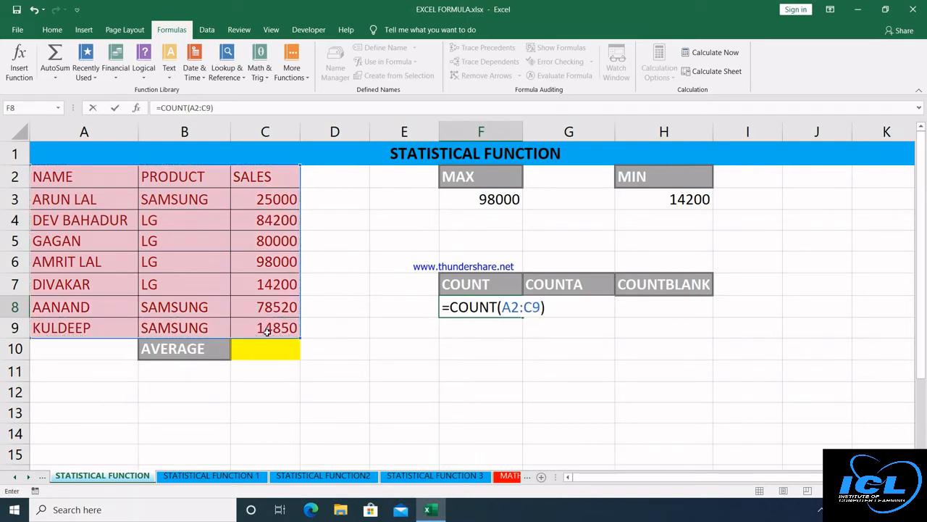
key("Return")
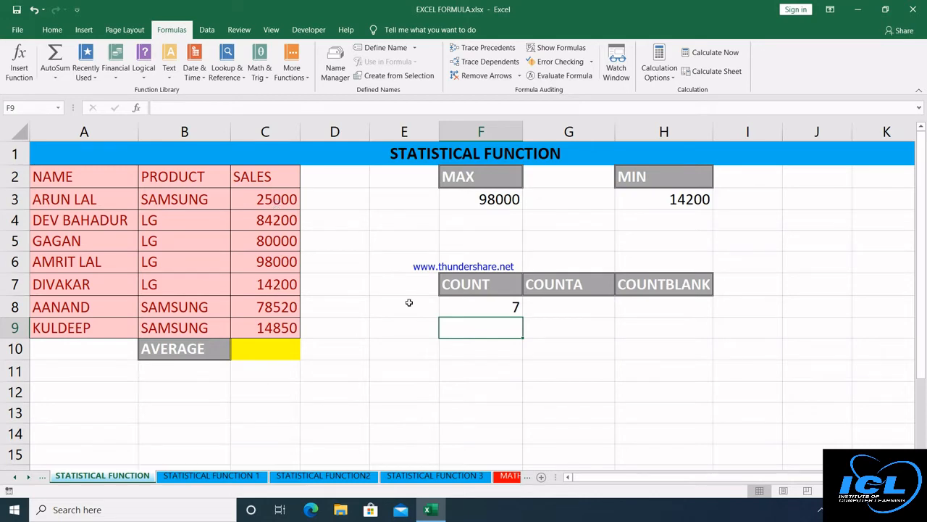
Enter =COUNTA(A2:C9) in G8, returning 24.
left_click(543, 309)
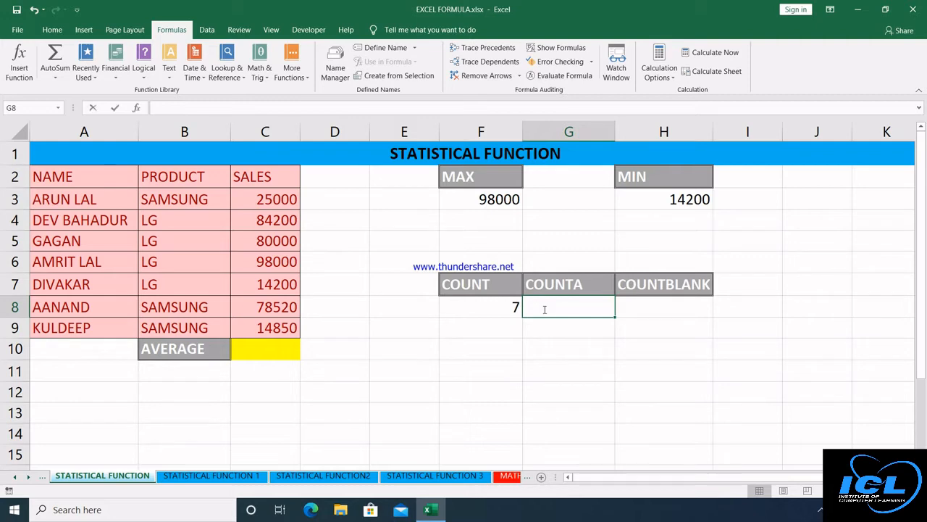
type("=counta")
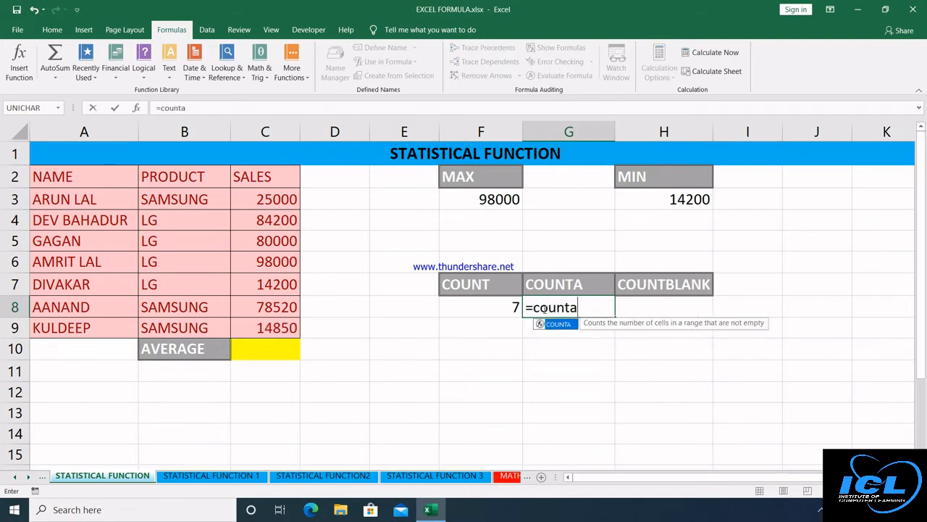
key("Tab")
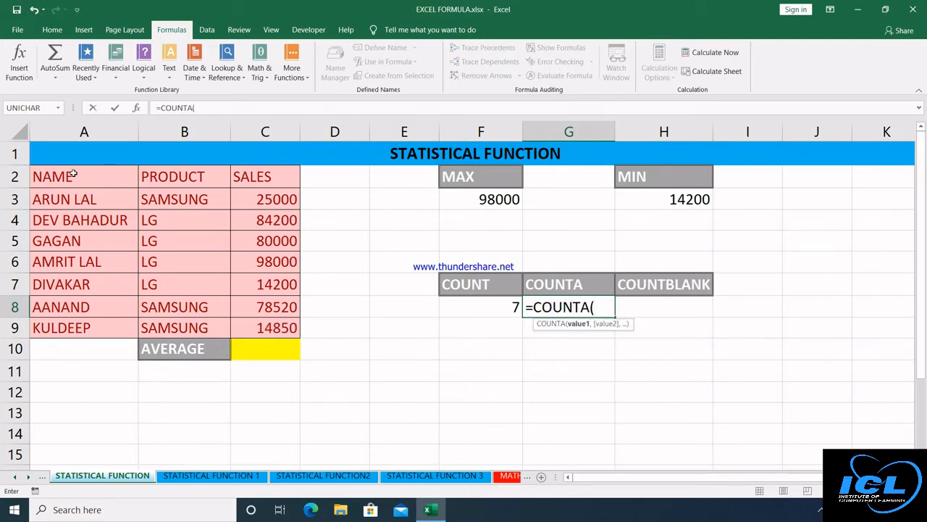
left_click_drag(74, 174, 268, 327)
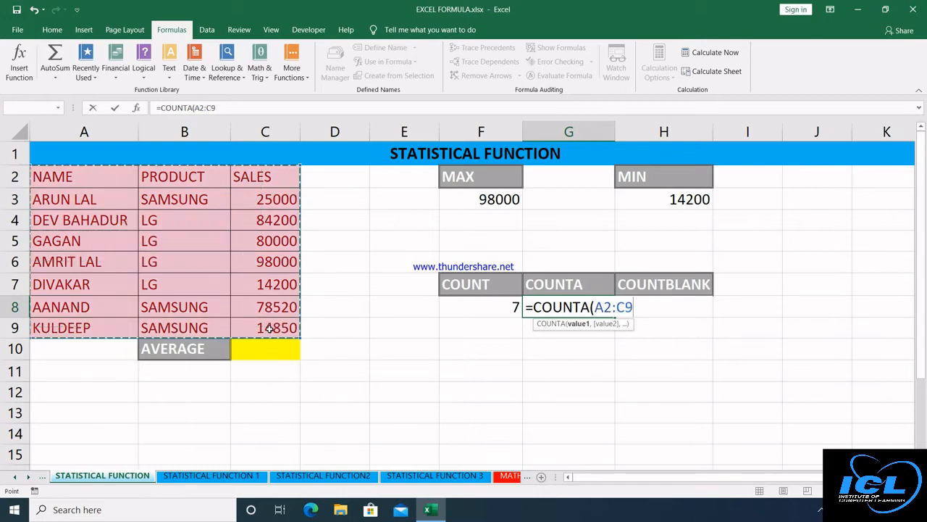
type(")")
key("Return")
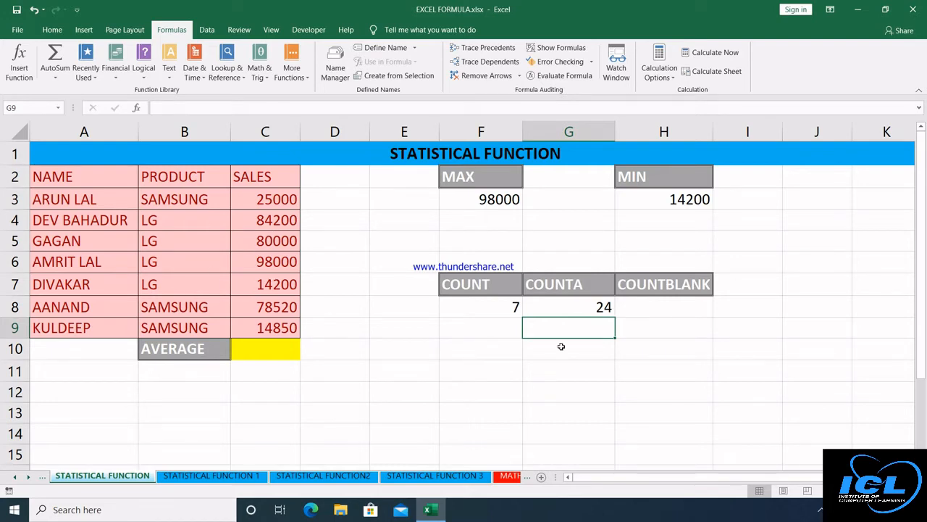
left_click(647, 308)
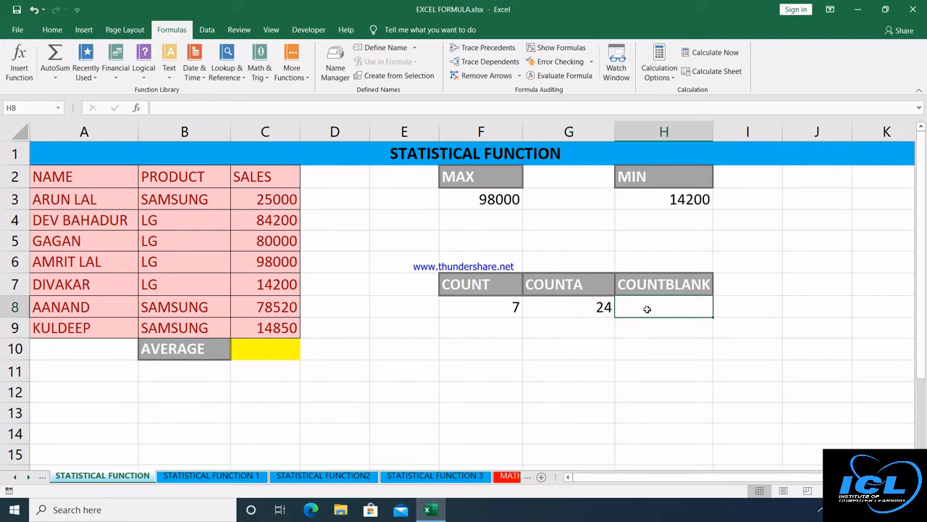
Enter =COUNTBLANK(A2:C9) in H8 under the COUNTBLANK heading.
type("=countb")
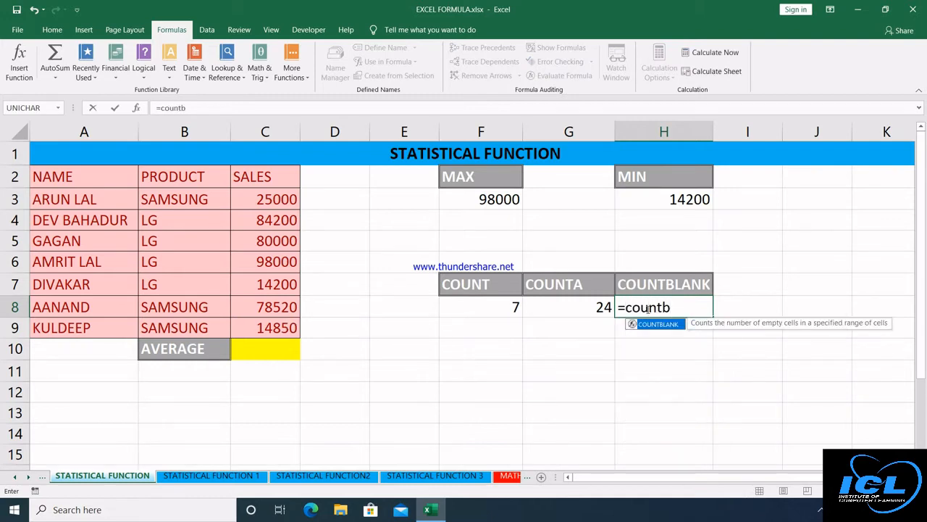
key("Tab")
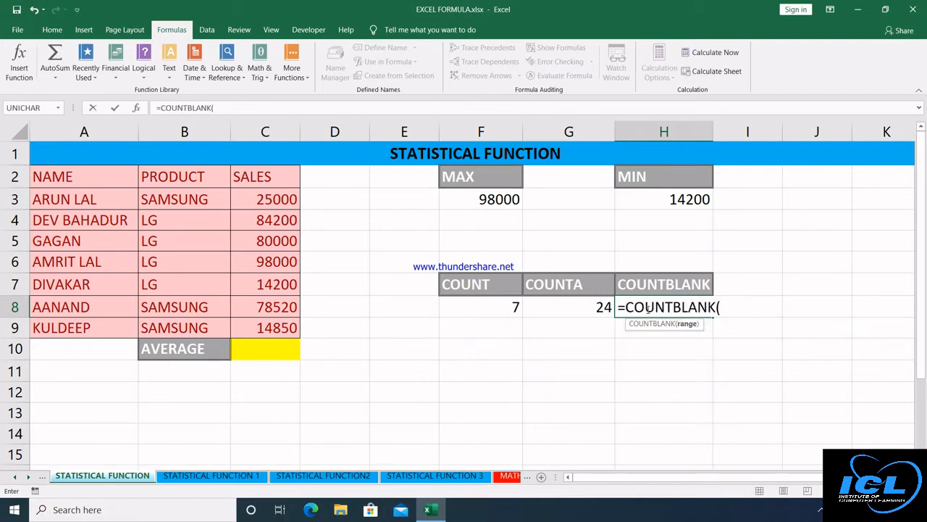
left_click(87, 181)
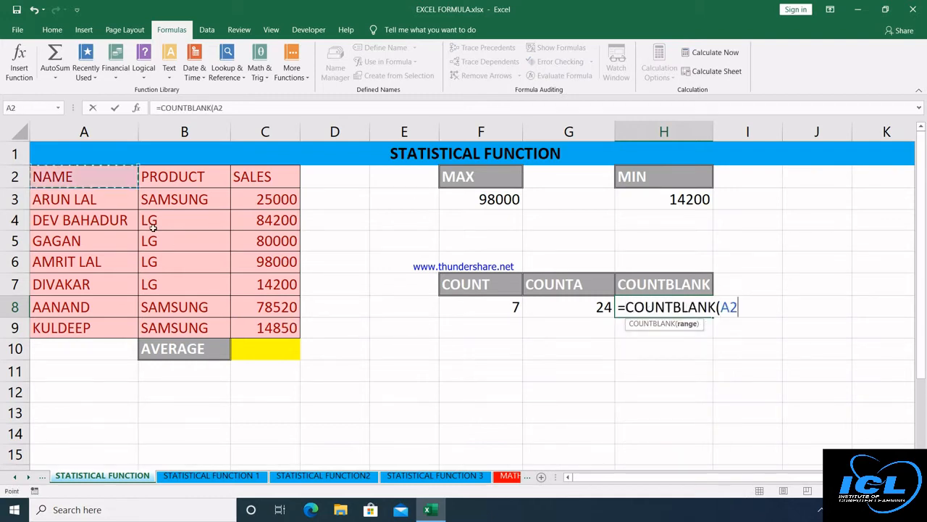
left_click_drag(153, 228, 270, 327)
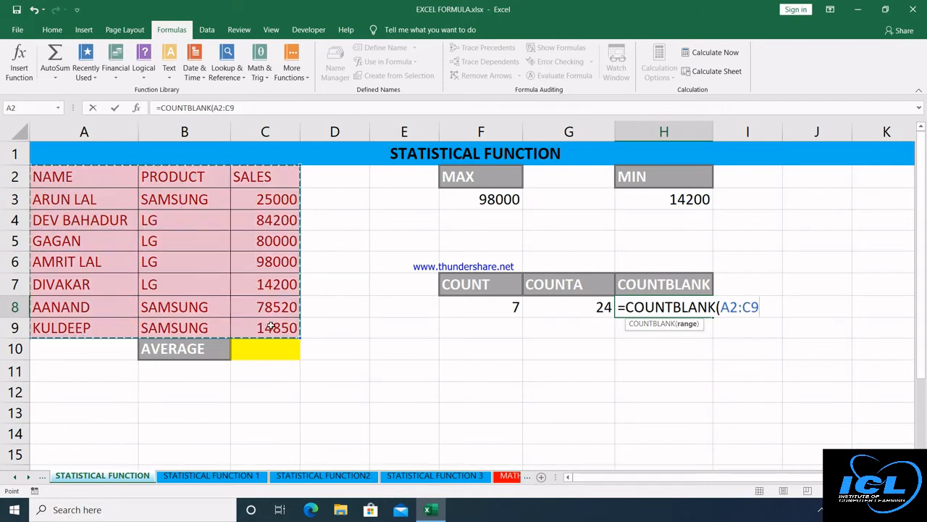
key("Return")
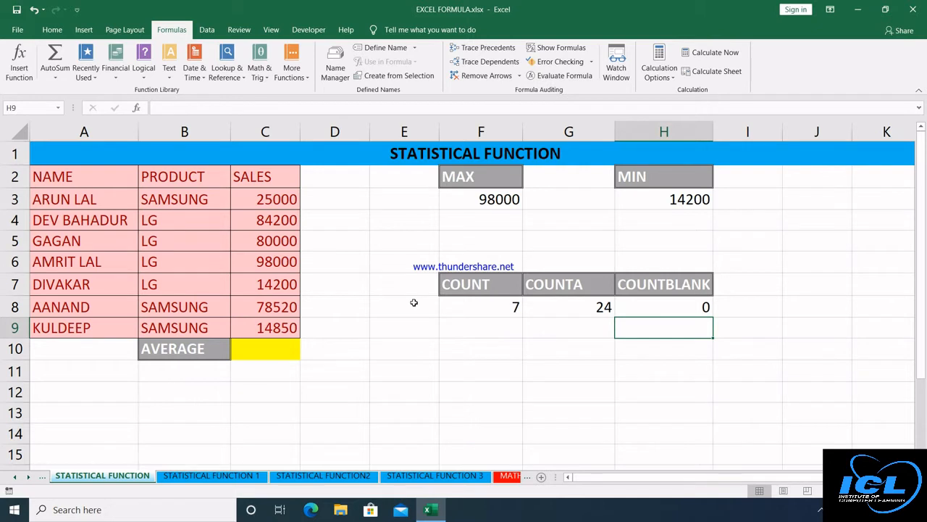
Empty C5 to test the blank count, then undo to restore 80000.
left_click(264, 247)
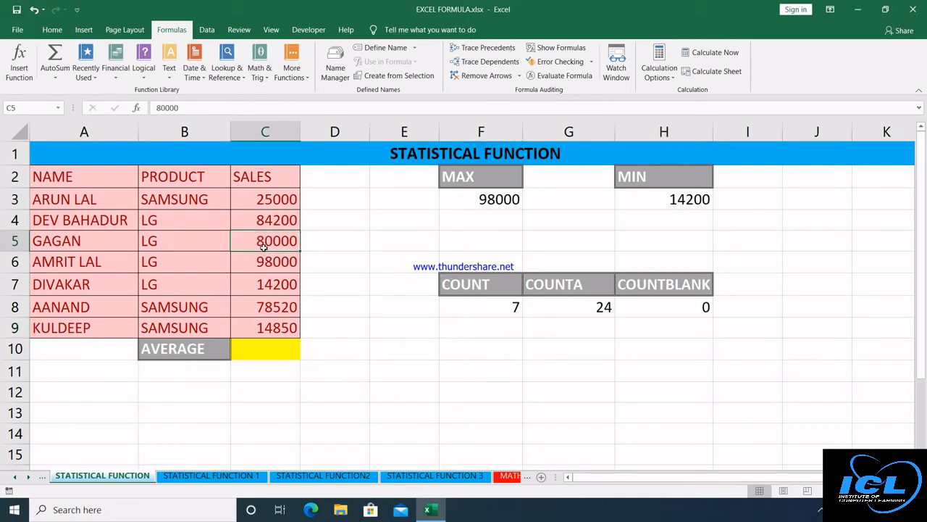
key("Delete")
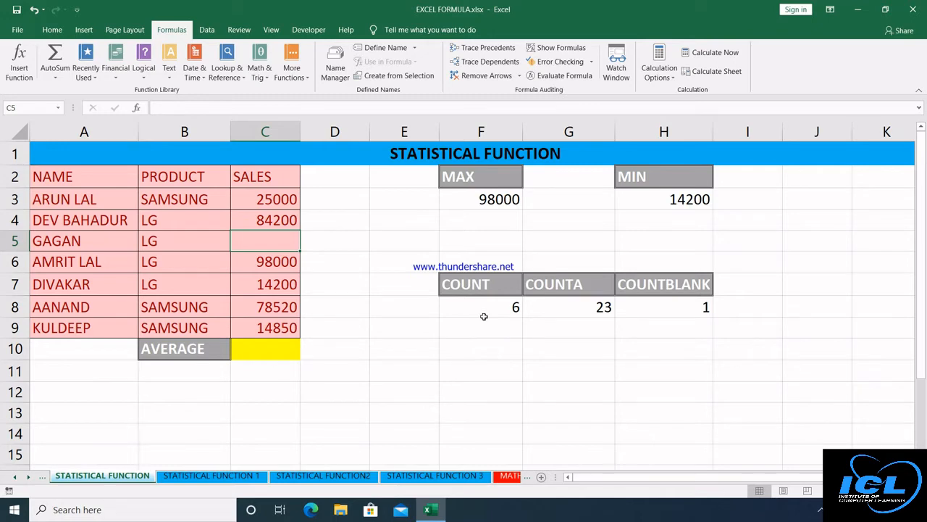
left_click(269, 355)
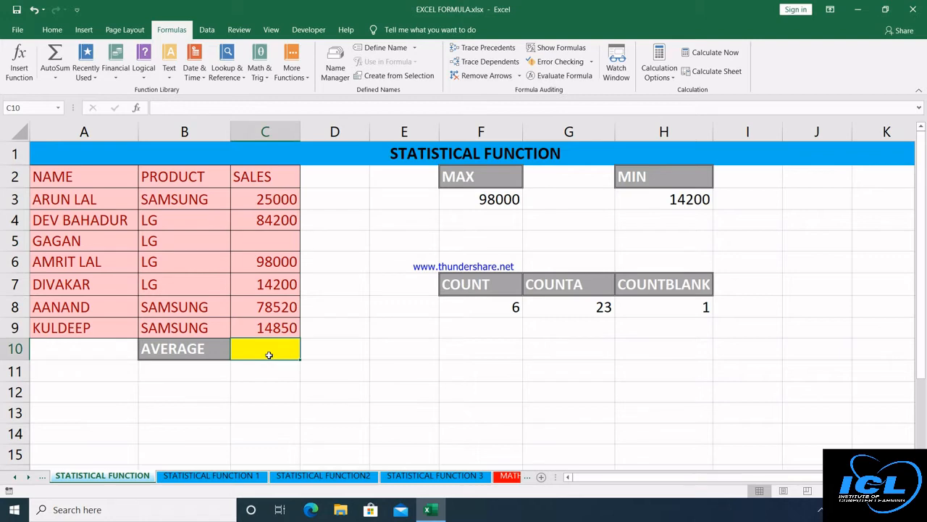
key("ctrl+z")
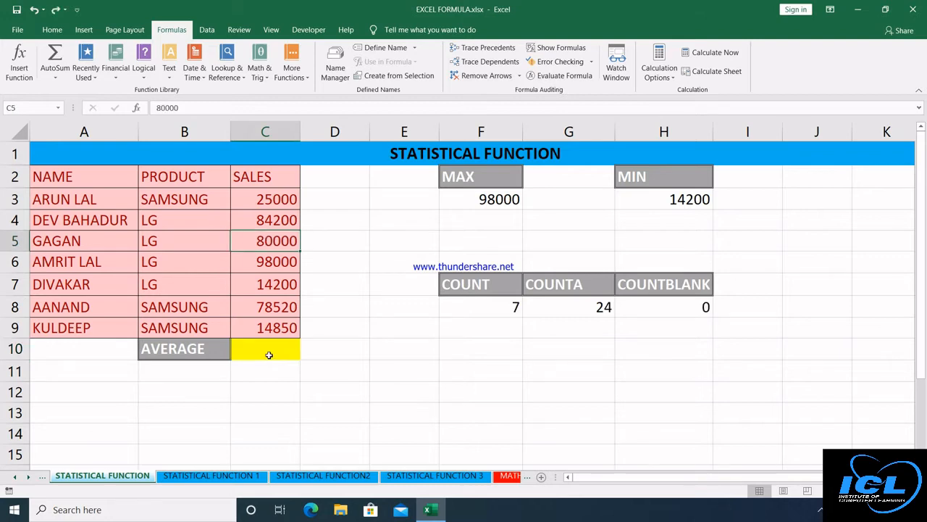
left_click(269, 354)
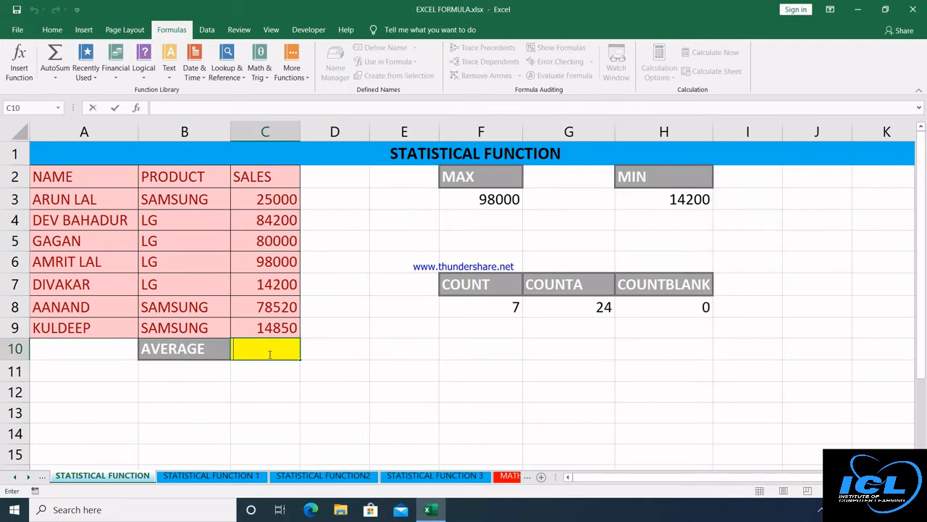
Enter =AVERAGE(C3:C9) in C10, showing 56395.7.
type("=avra")
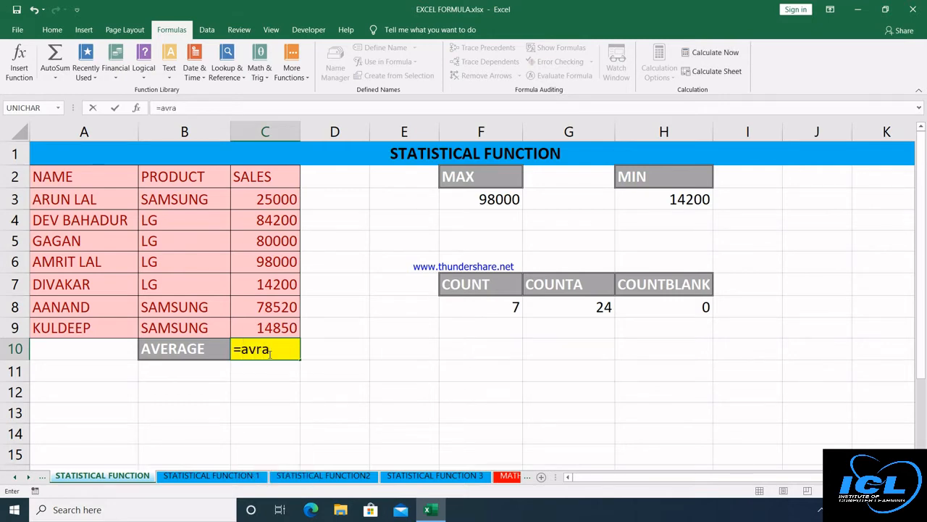
key("BackSpace")
key("BackSpace")
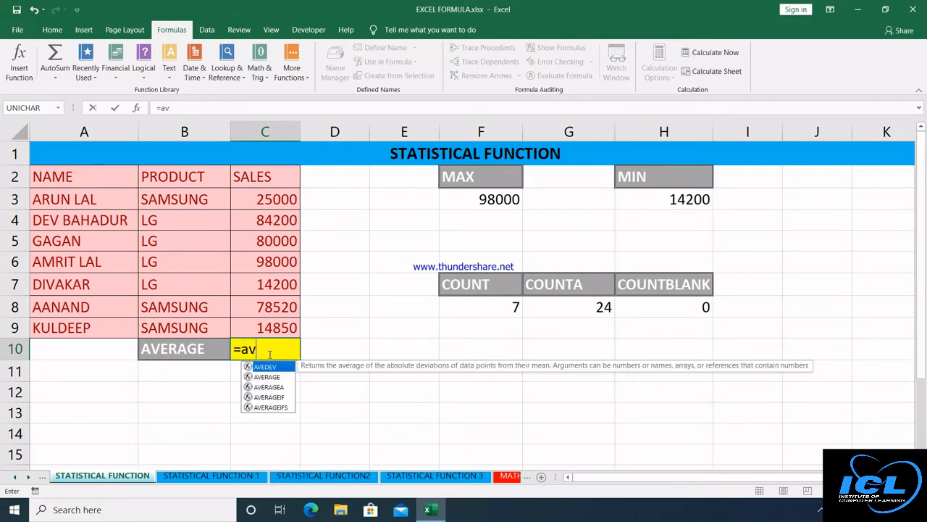
key("Down")
key("Tab")
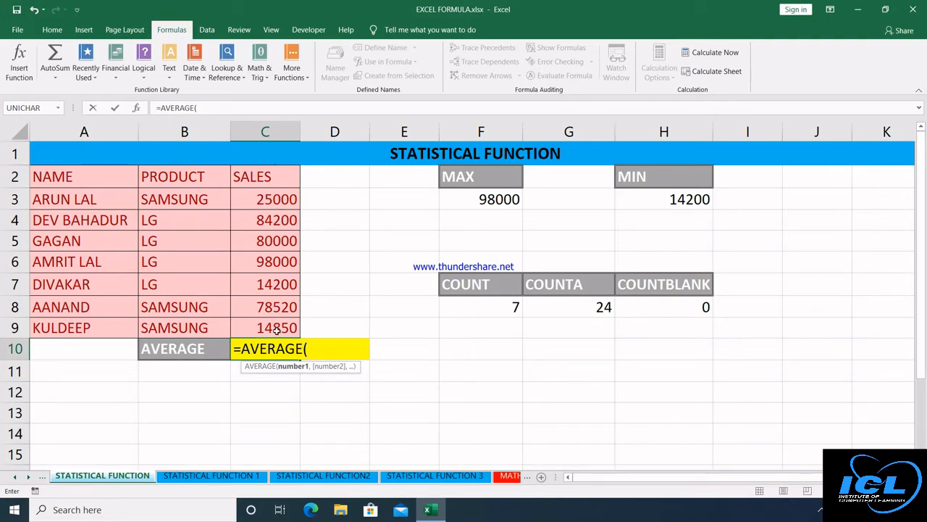
left_click(273, 198)
left_click_drag(271, 230, 269, 319)
type(")")
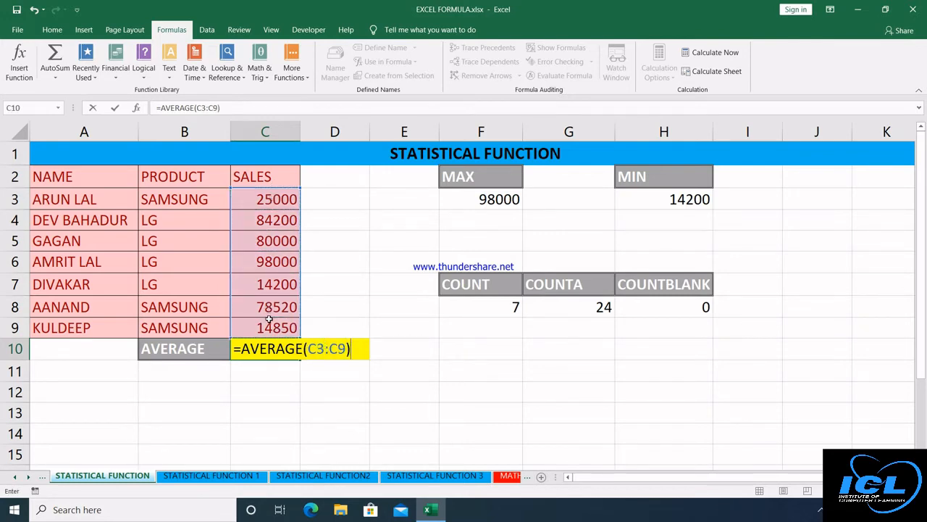
key("Return")
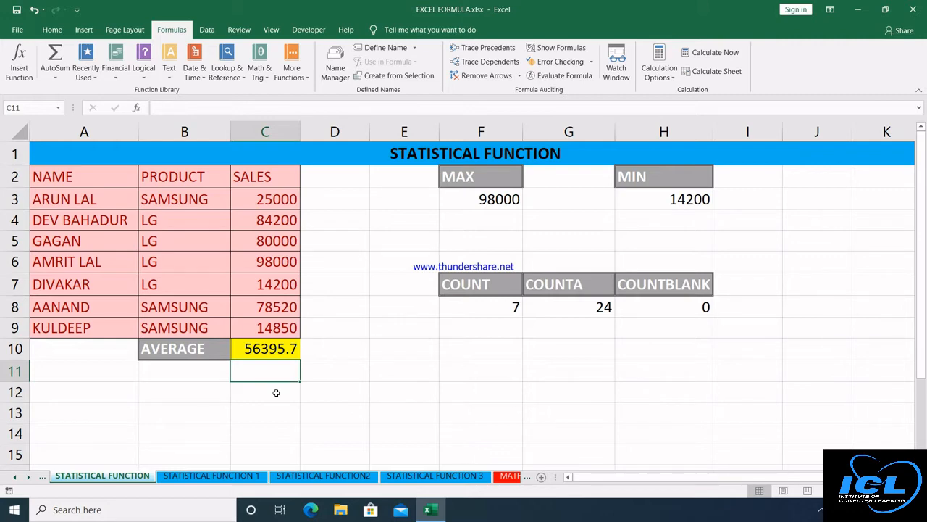
On the STATISTICAL FUNCTION 1 sheet, type LG as the criterion in H2.
left_click(233, 476)
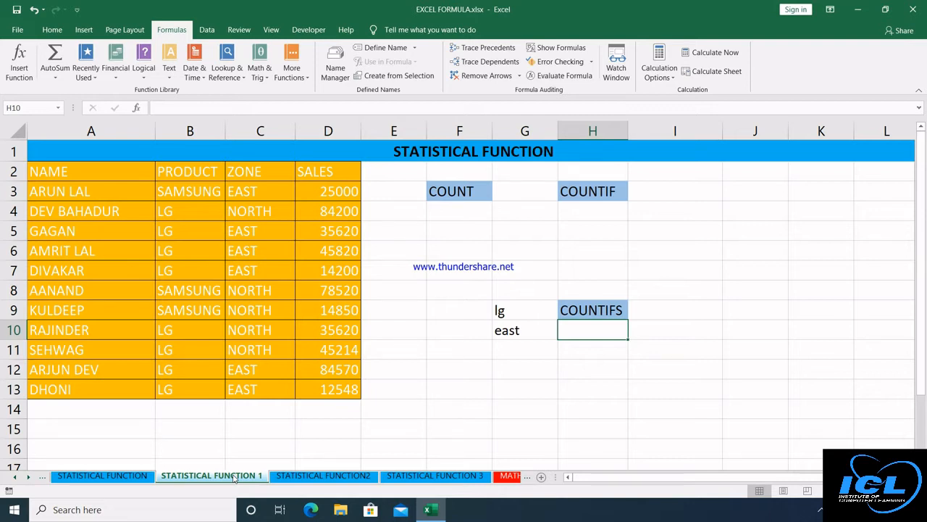
left_click(581, 212)
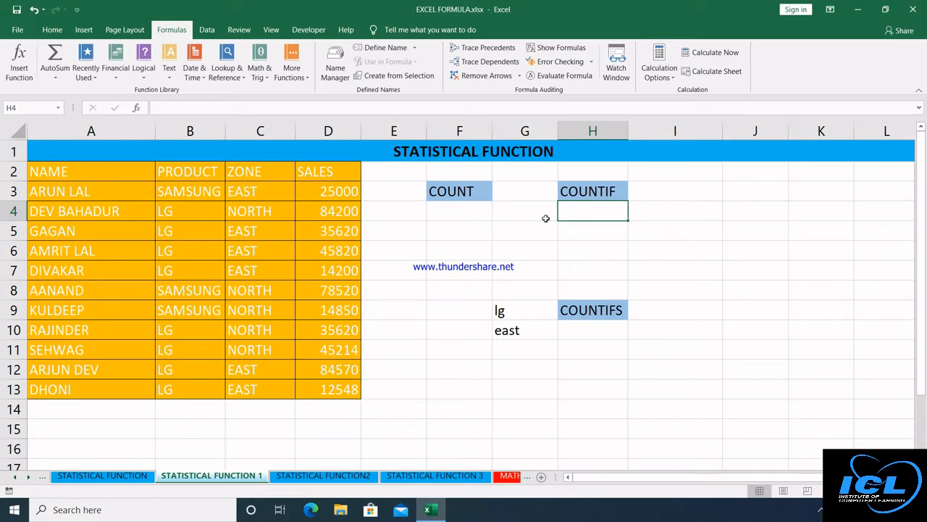
left_click(590, 171)
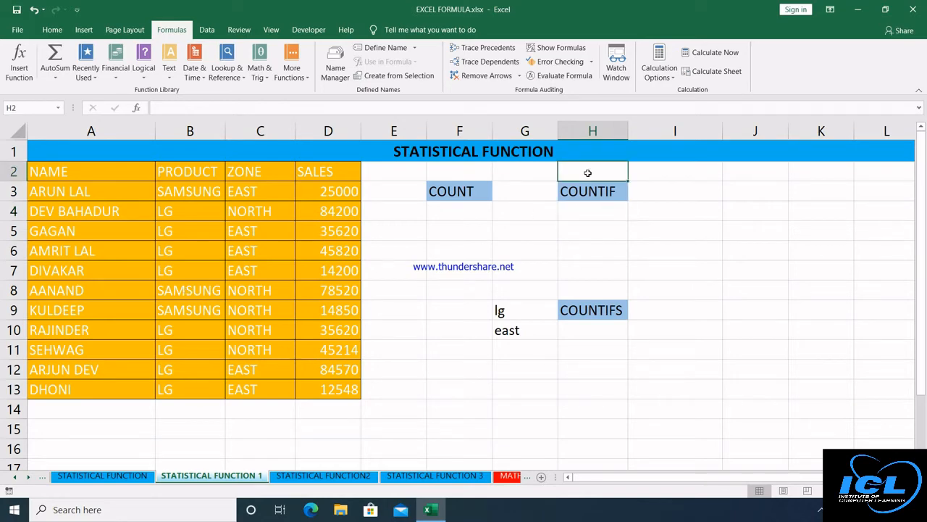
type("LG")
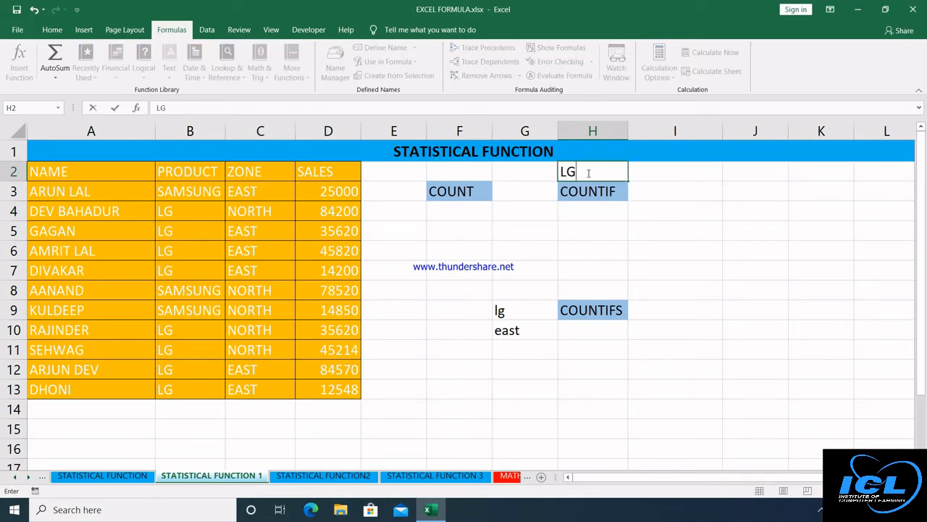
left_click(587, 208)
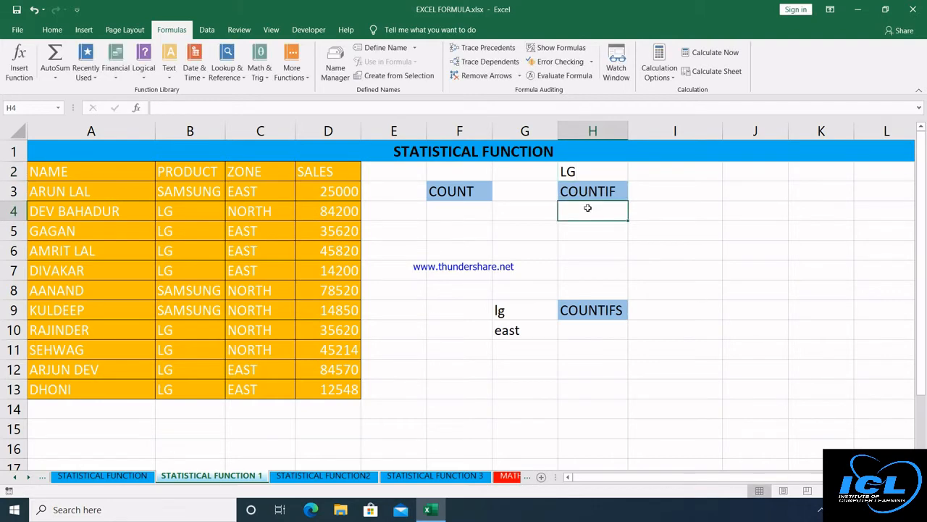
Enter =COUNTIF(B2:B13,H2) in H4 to count LG products, giving 8.
type("=co")
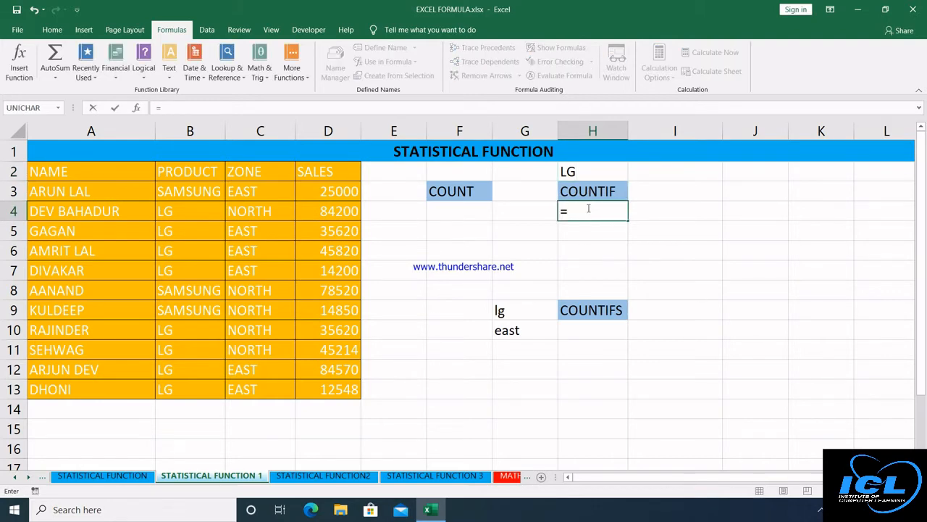
type("t")
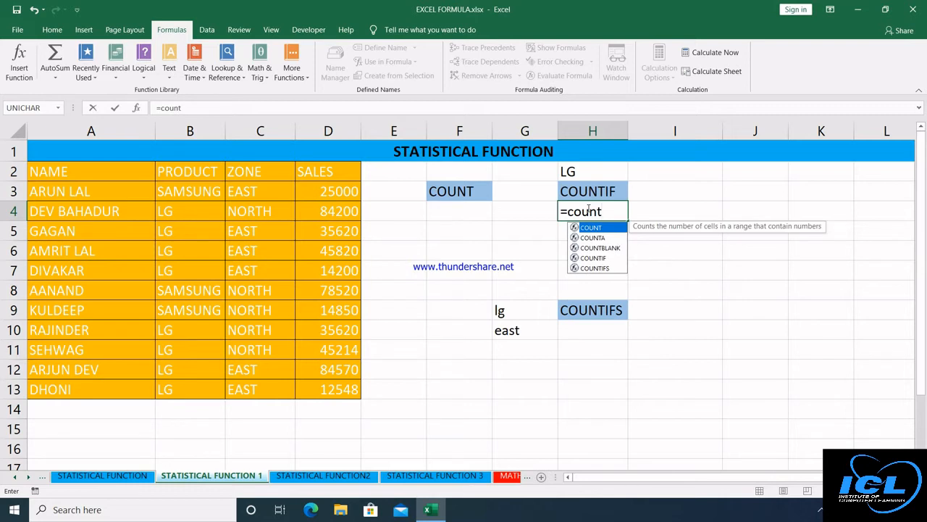
type("if")
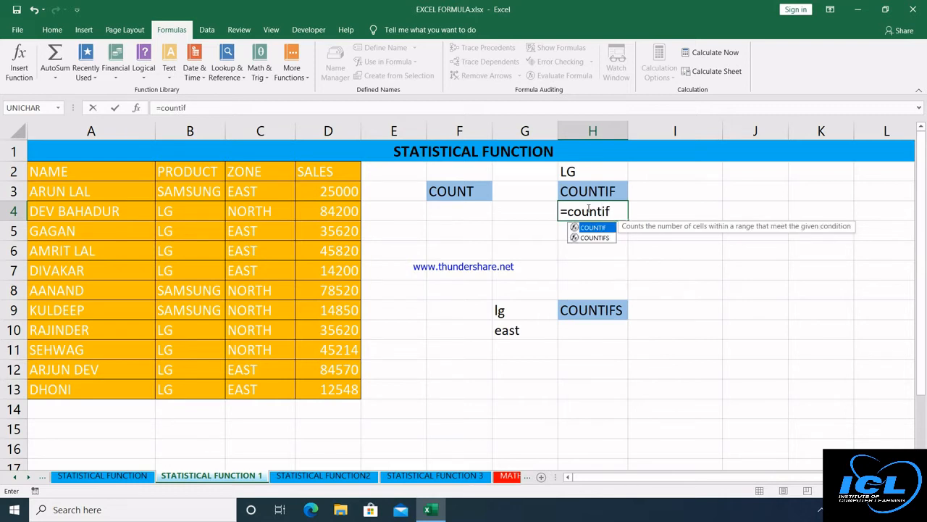
key("Tab")
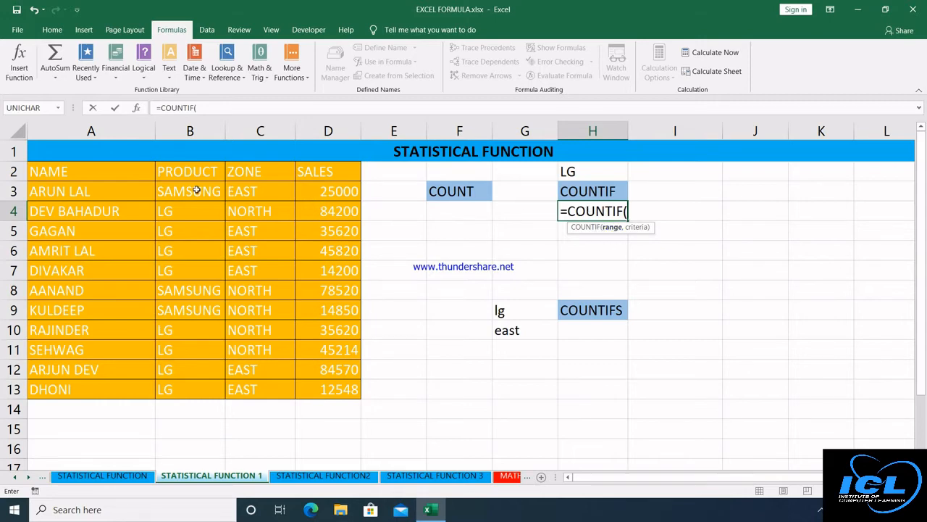
left_click_drag(194, 176, 194, 385)
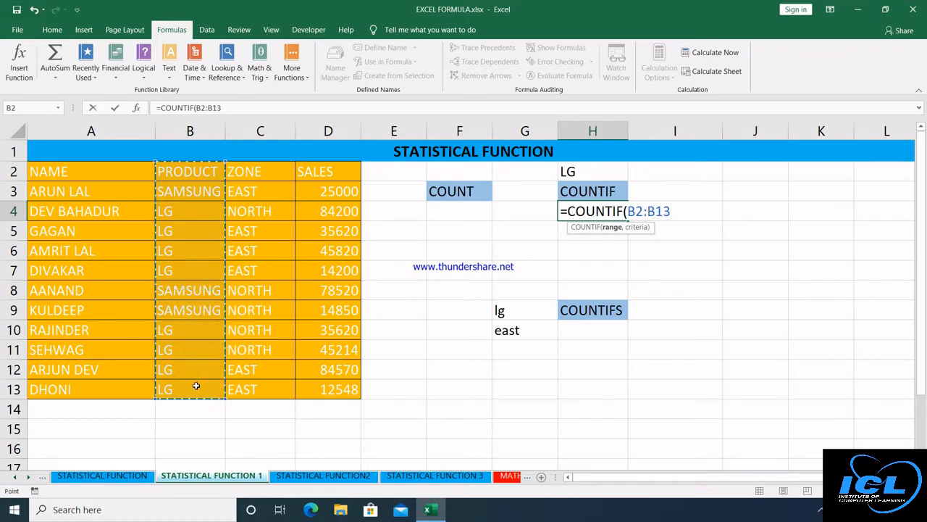
type(",")
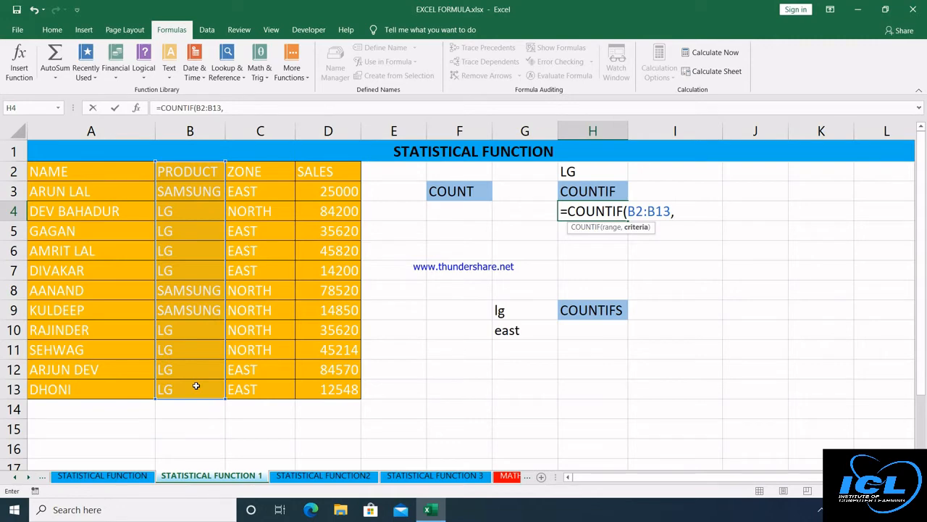
left_click(582, 175)
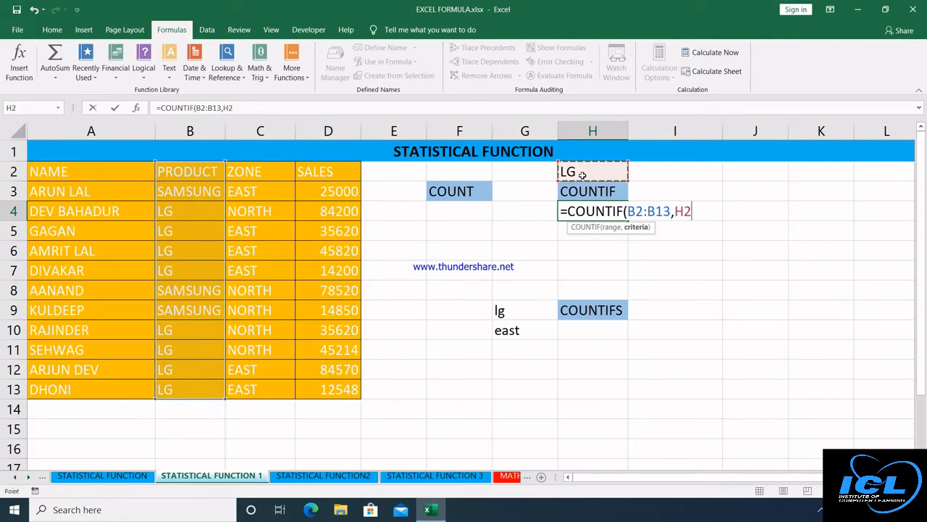
type(")")
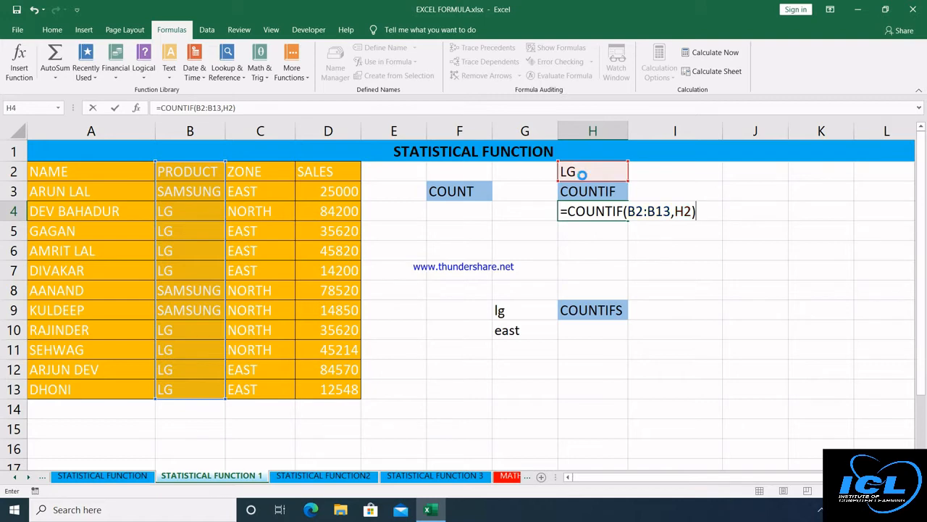
key("Return")
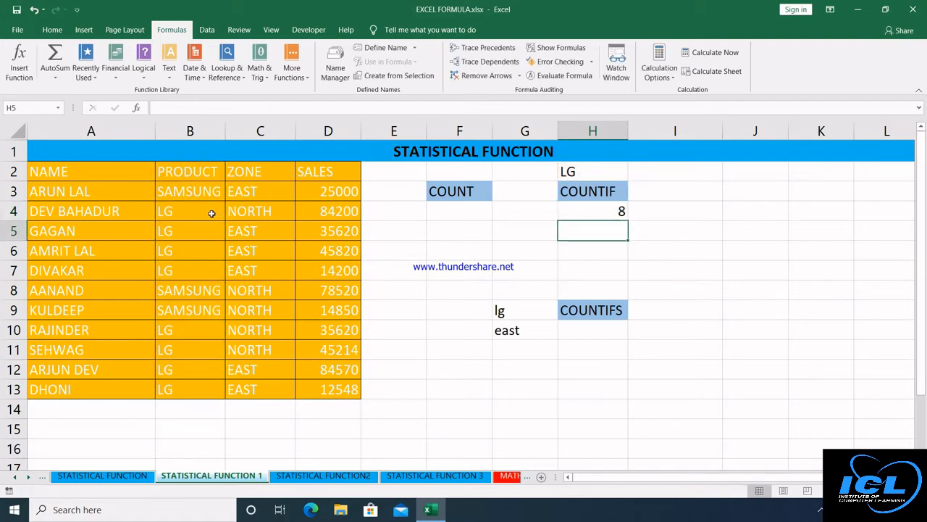
Replace LG in B11 with SAMSUNG copied from B9, dropping the LG count to 7.
left_click(188, 351)
type("samsung")
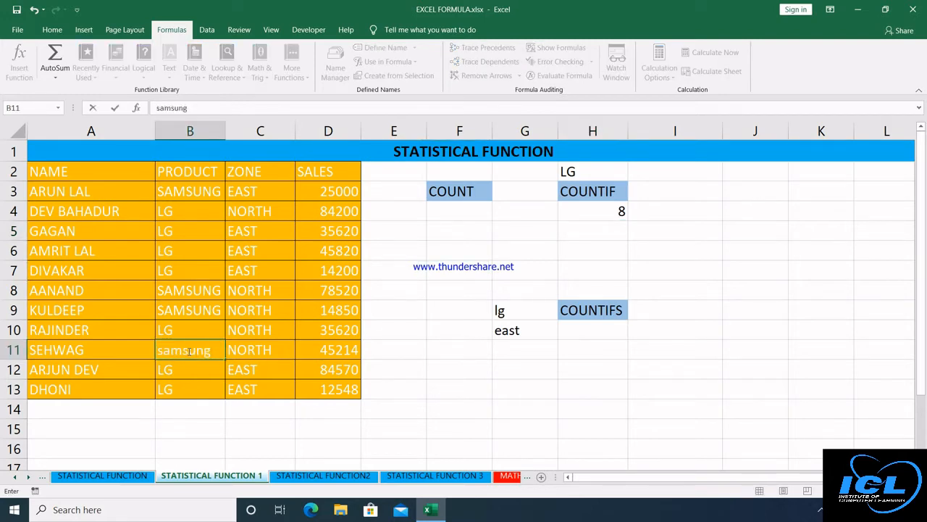
key("Return")
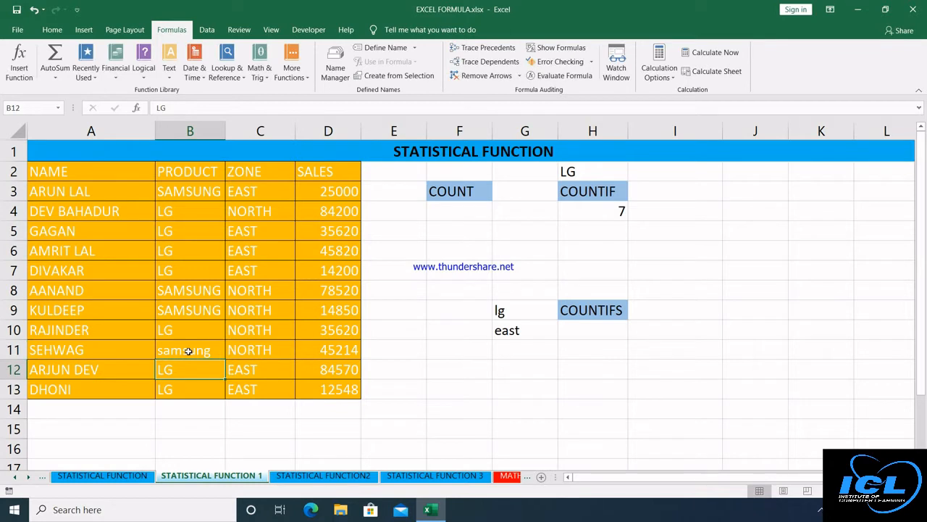
left_click(188, 351)
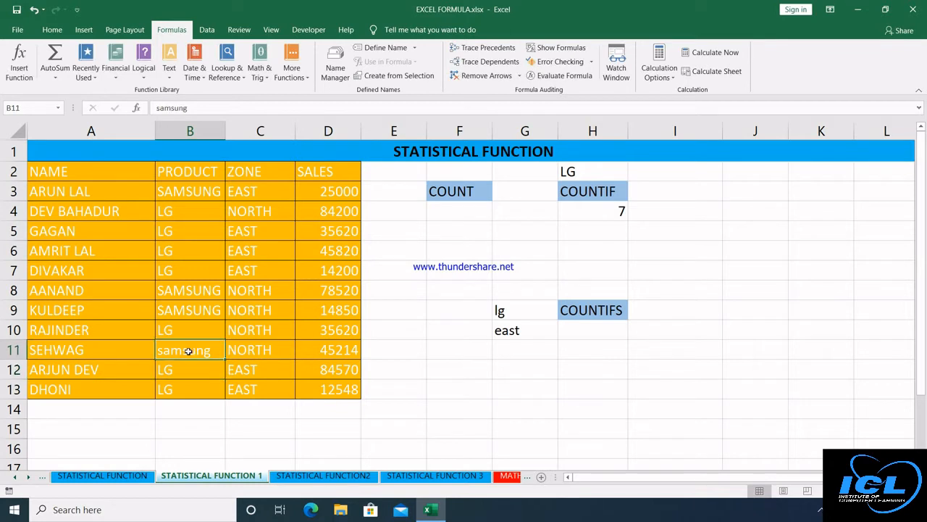
left_click(194, 310)
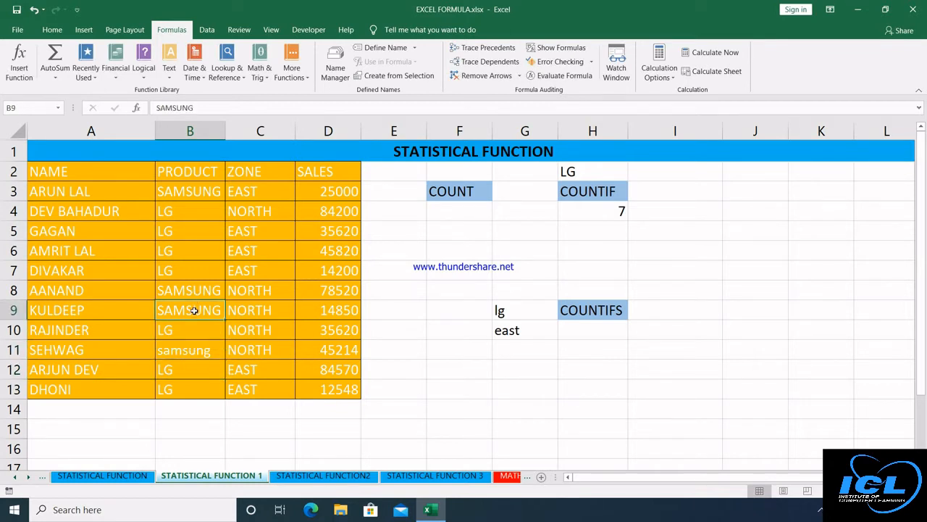
key("ctrl+c")
left_click(187, 349)
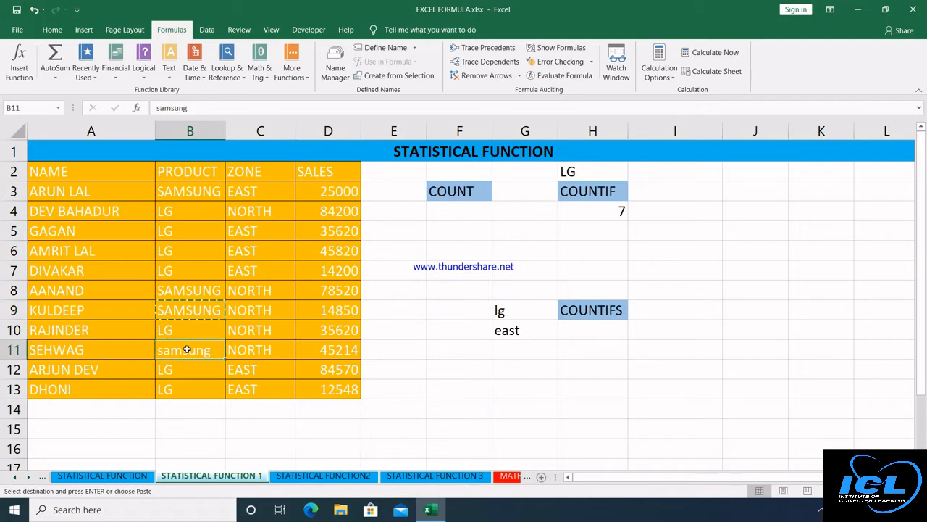
key("ctrl+v")
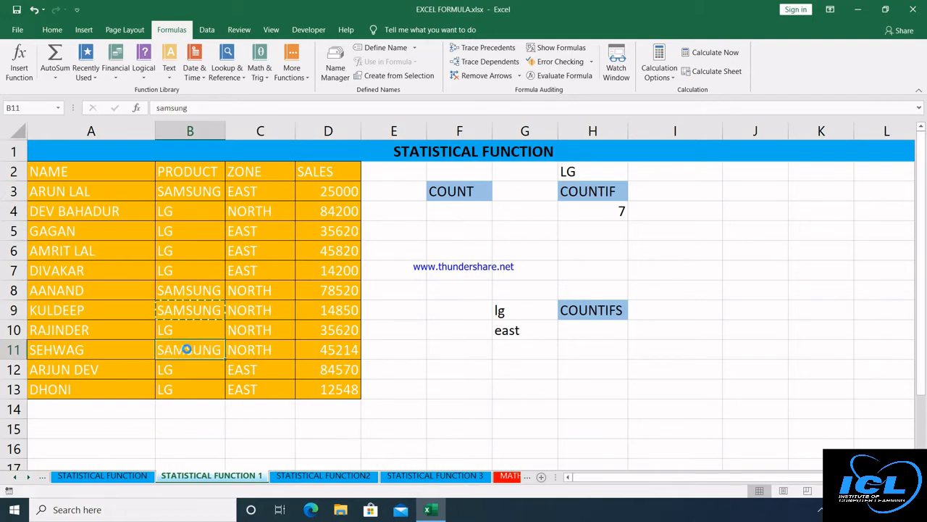
left_click(403, 298)
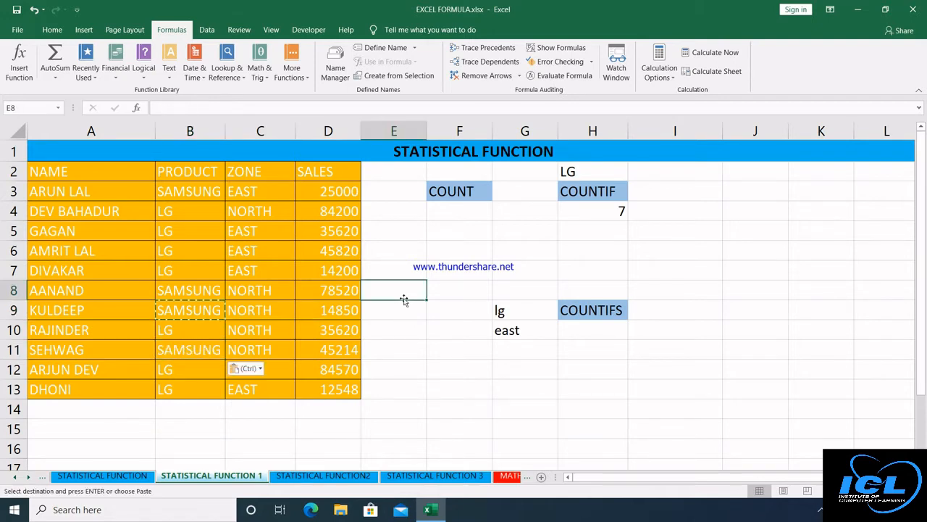
left_click(590, 336)
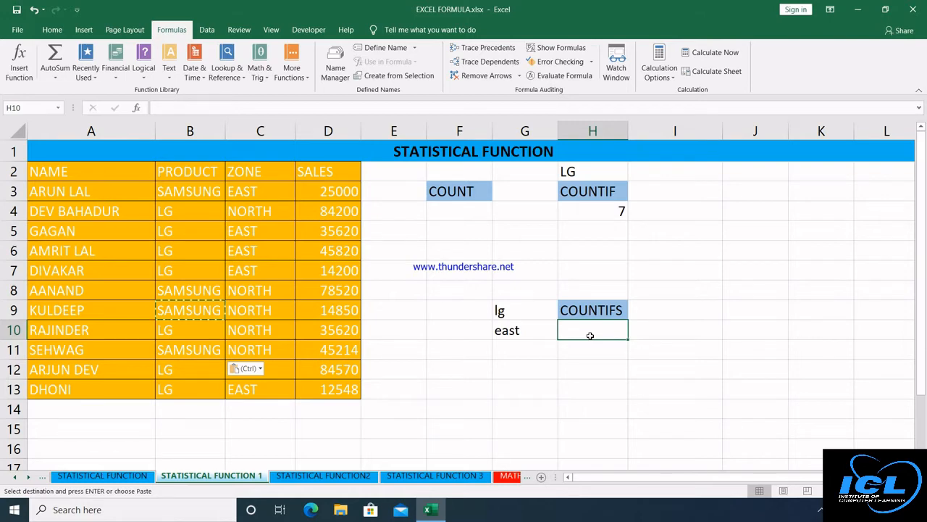
Retype the criteria in G9 and G10 as uppercase LG and EAST.
left_click(521, 312)
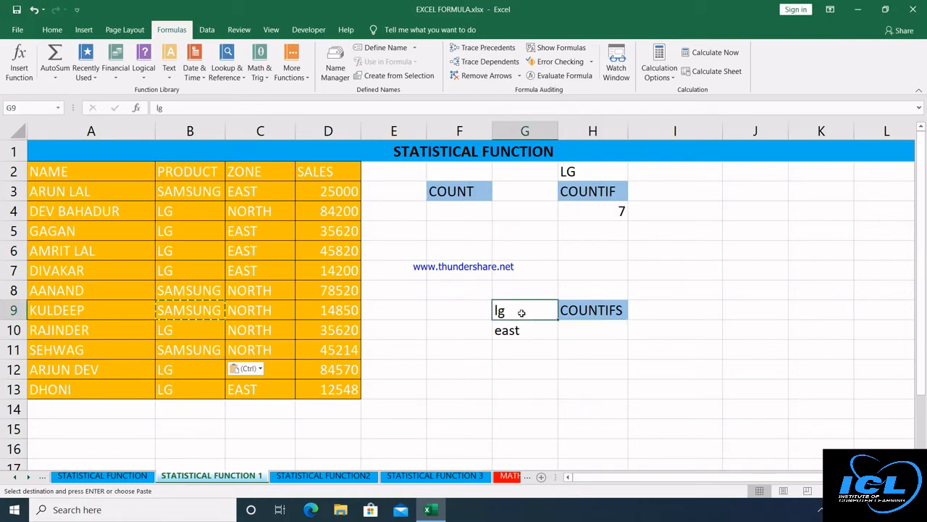
type("LG")
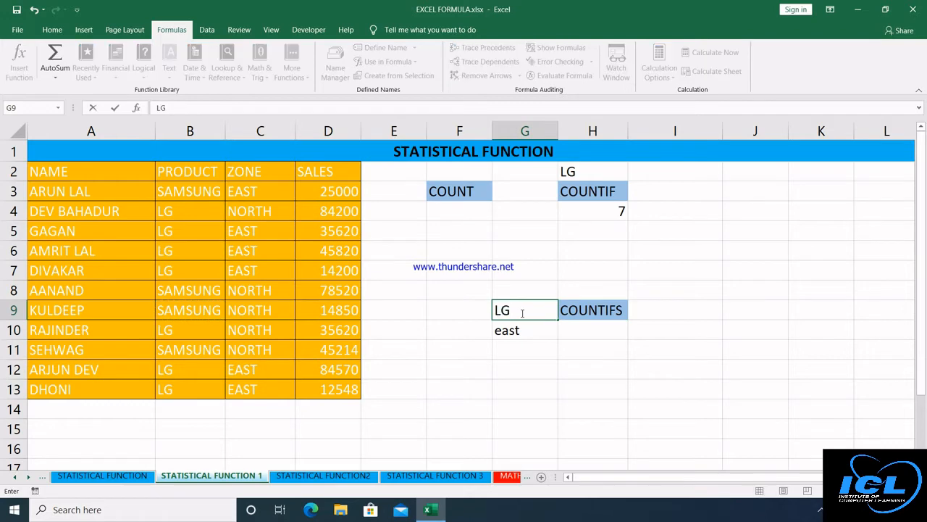
key("Return")
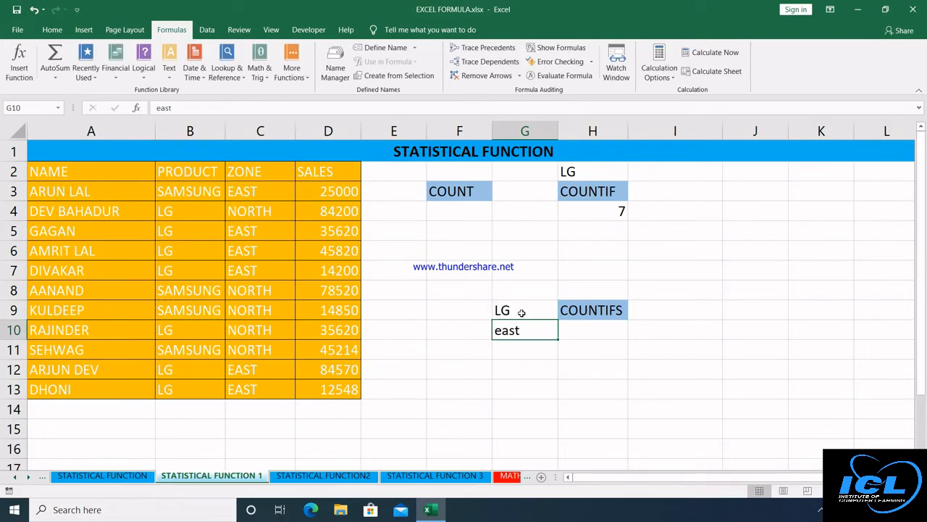
type("EAST")
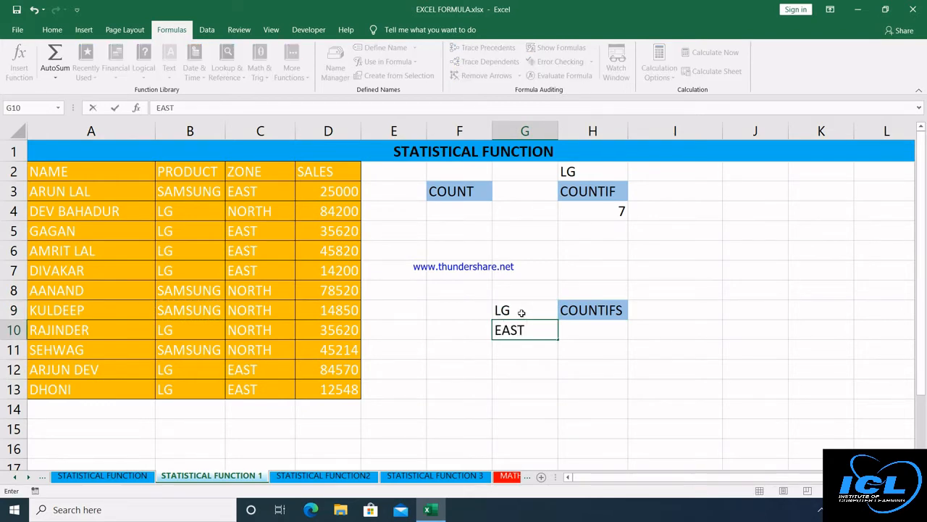
key("Return")
key("Right")
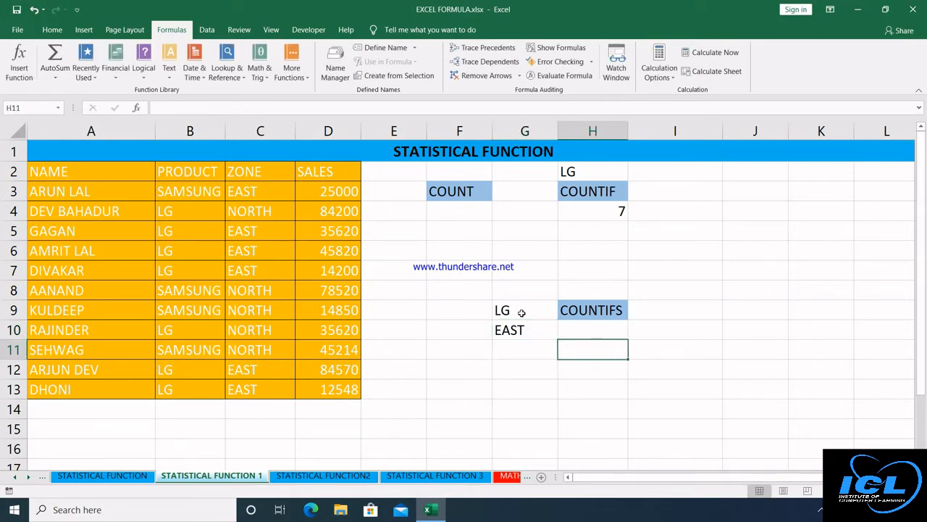
key("Up")
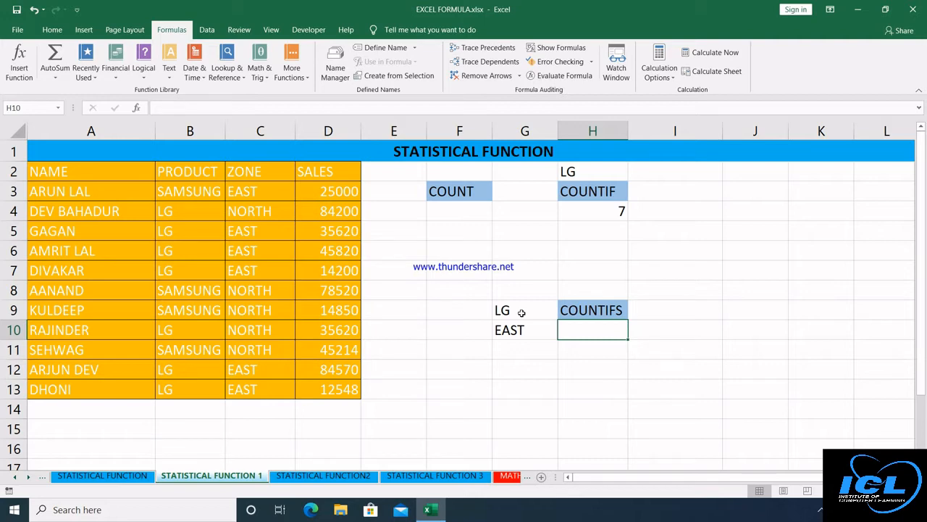
Enter =COUNTIFS(B3:B13,G9,C3:C13,G10) in H10, counting LG sales in the EAST zone as 5.
type("=")
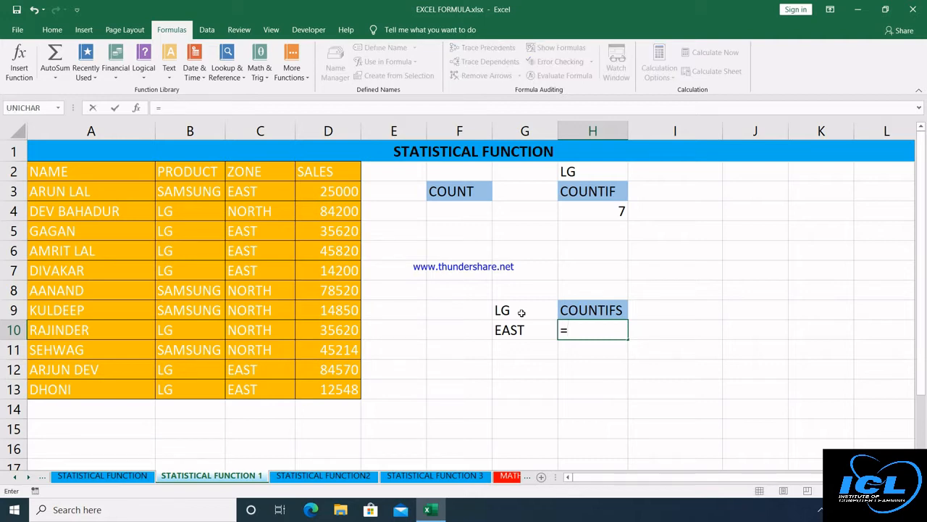
type("COUNT")
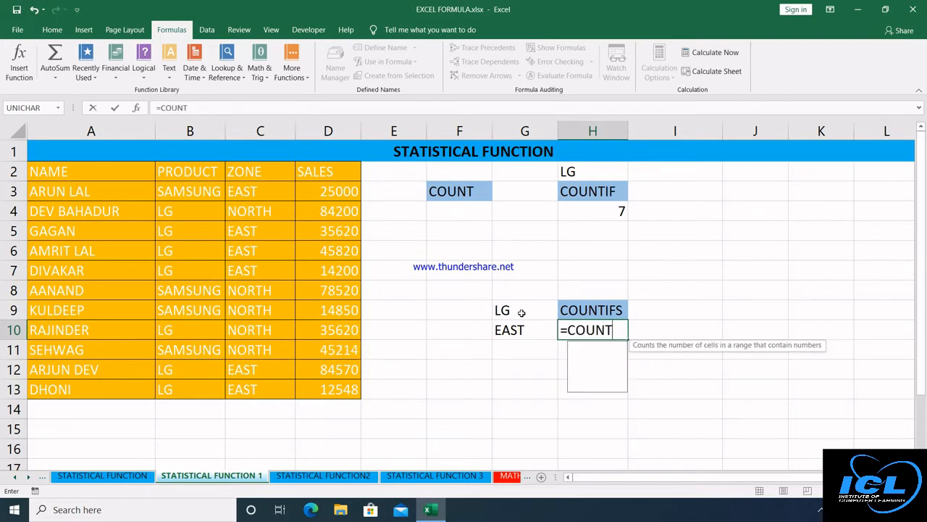
type("IFS")
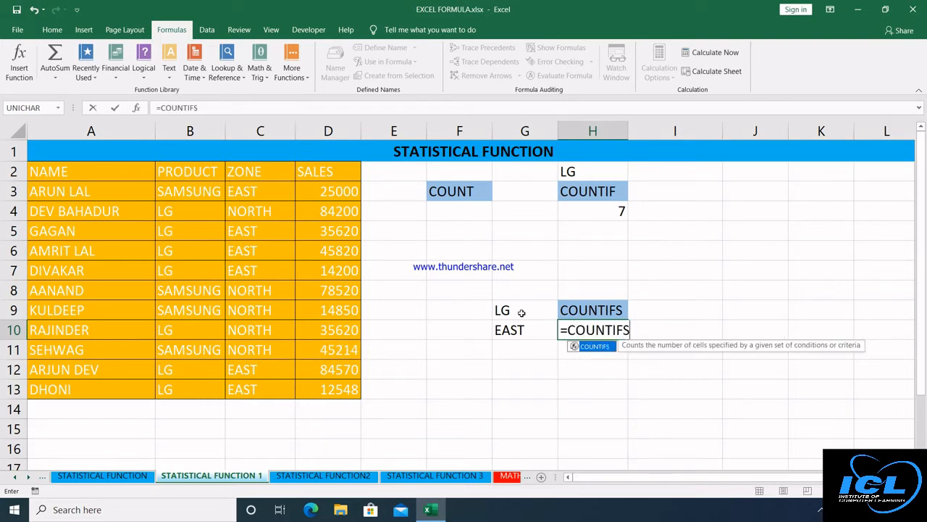
type("(")
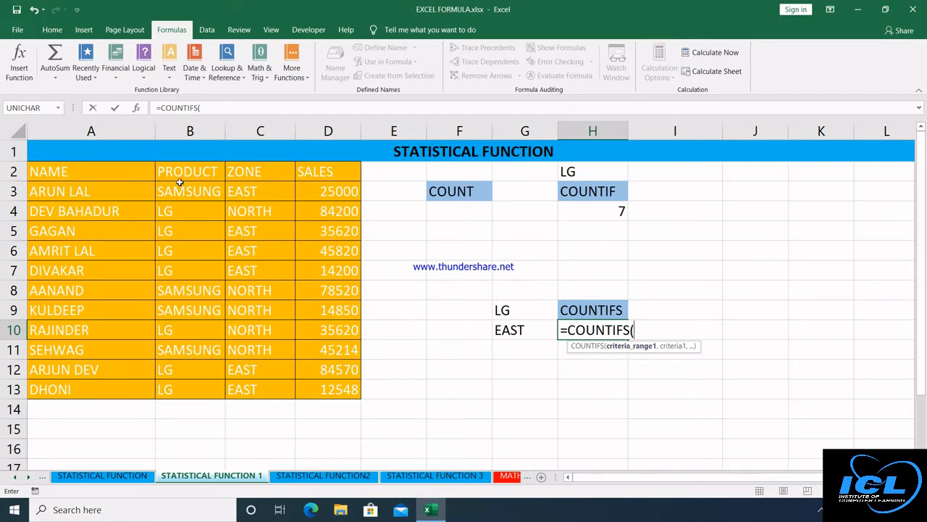
left_click_drag(180, 189, 183, 293)
left_click_drag(187, 369, 187, 382)
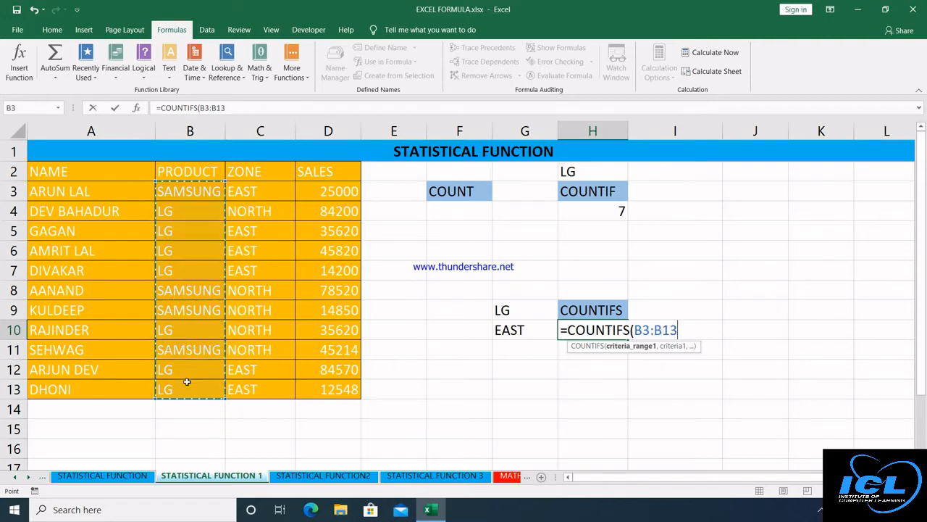
type(",")
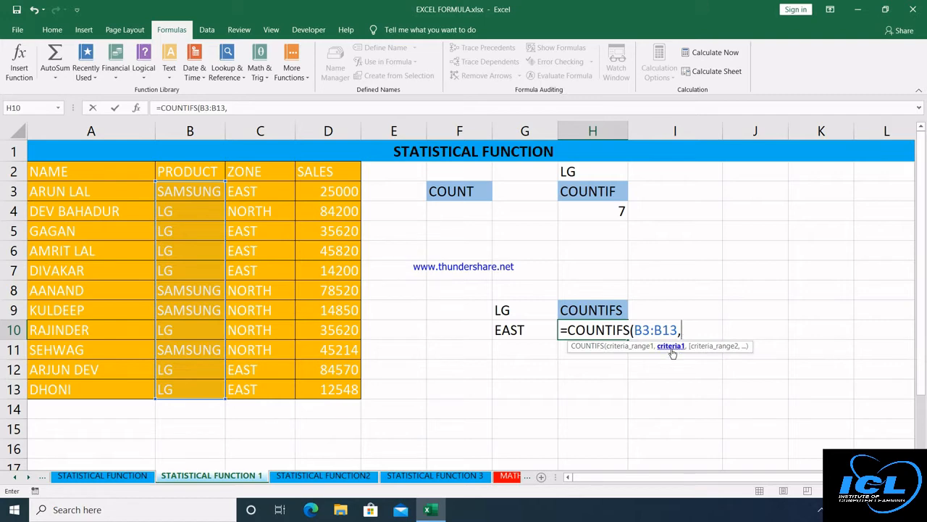
left_click(522, 313)
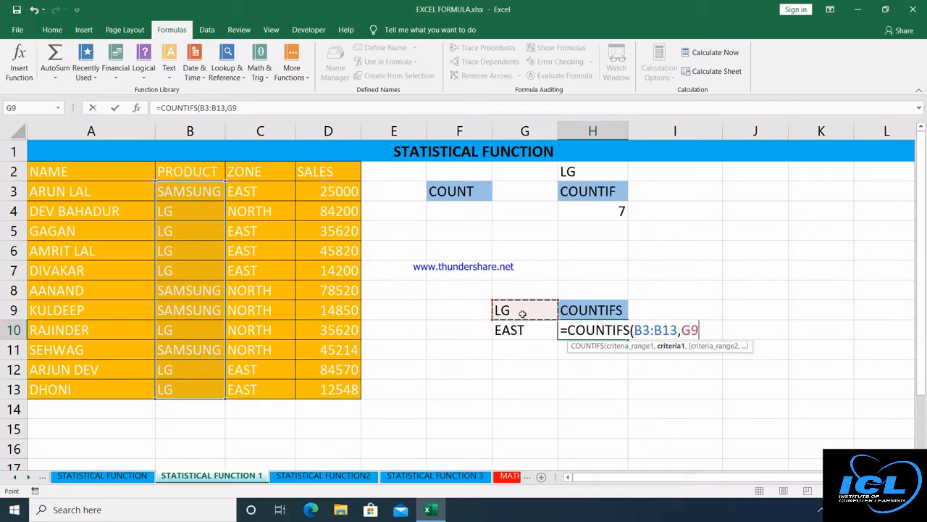
type(",")
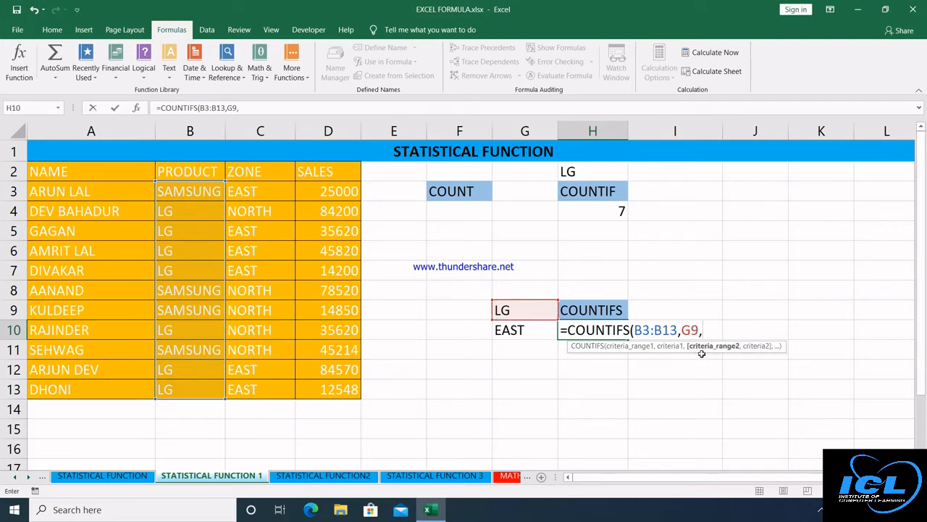
left_click(462, 335)
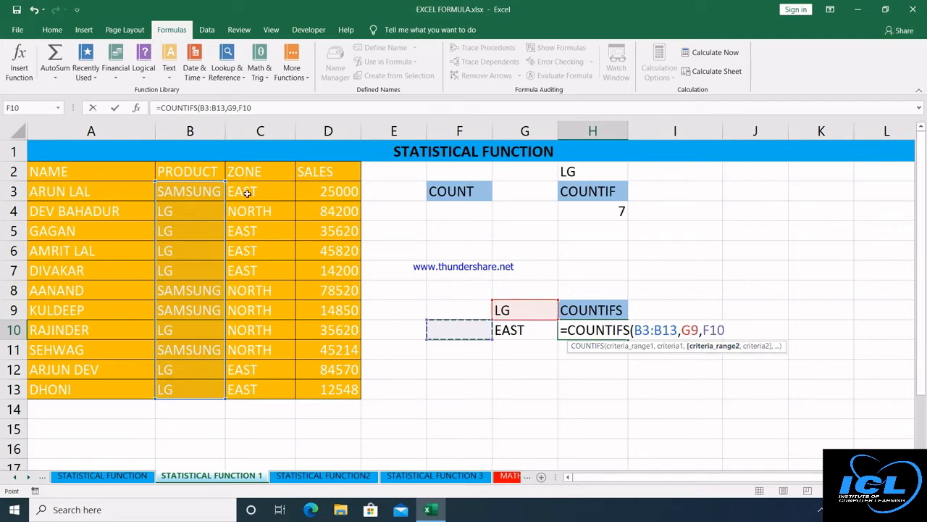
left_click_drag(247, 193, 259, 386)
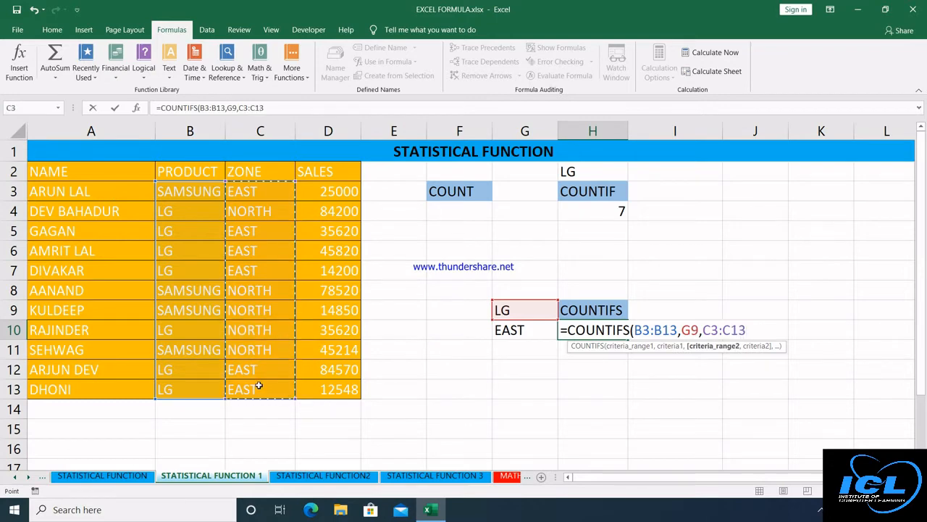
type(",")
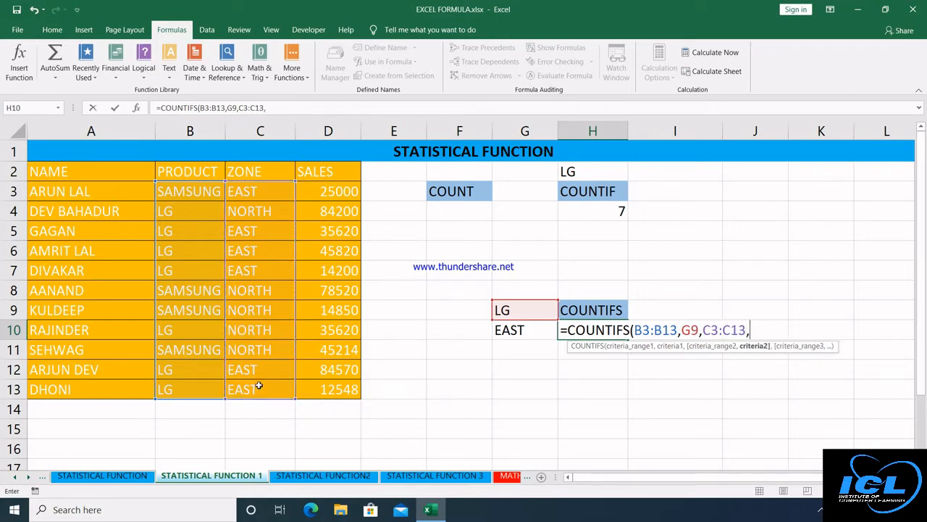
left_click(512, 331)
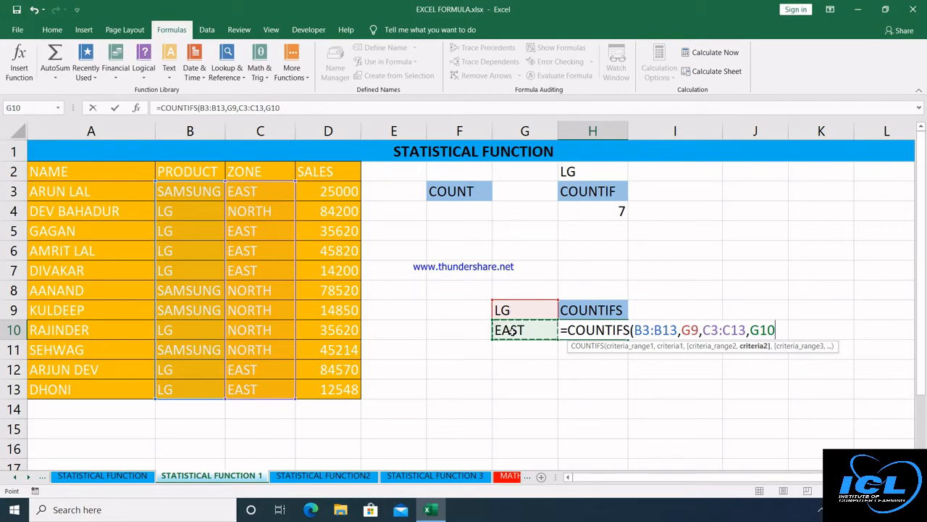
type(",")
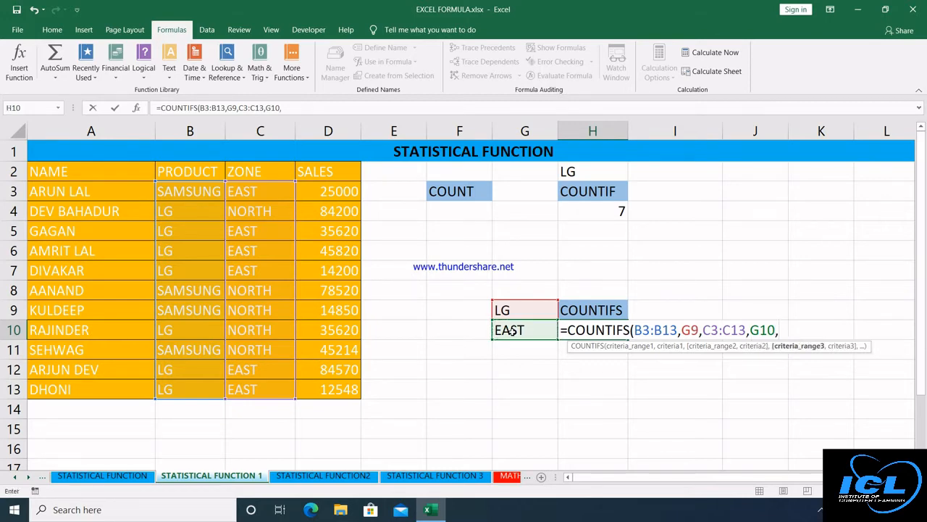
key("BackSpace")
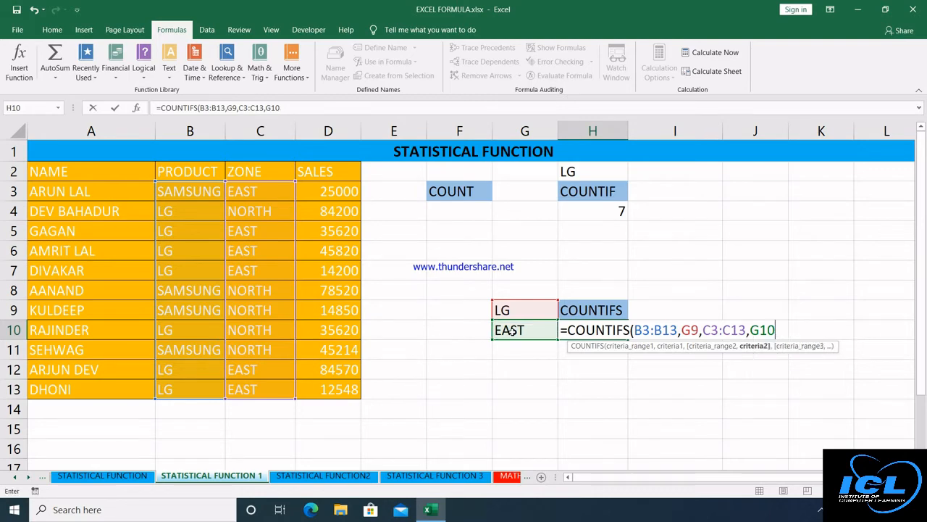
type(")")
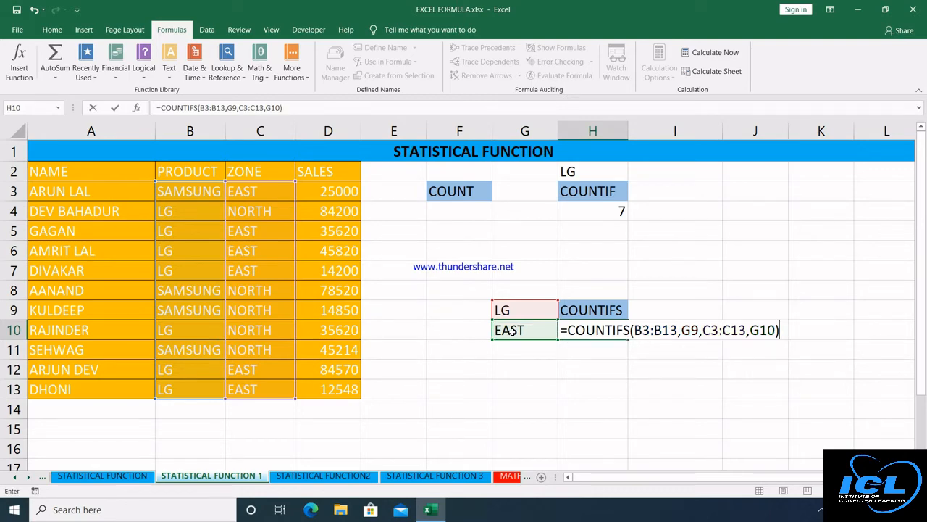
key("Return")
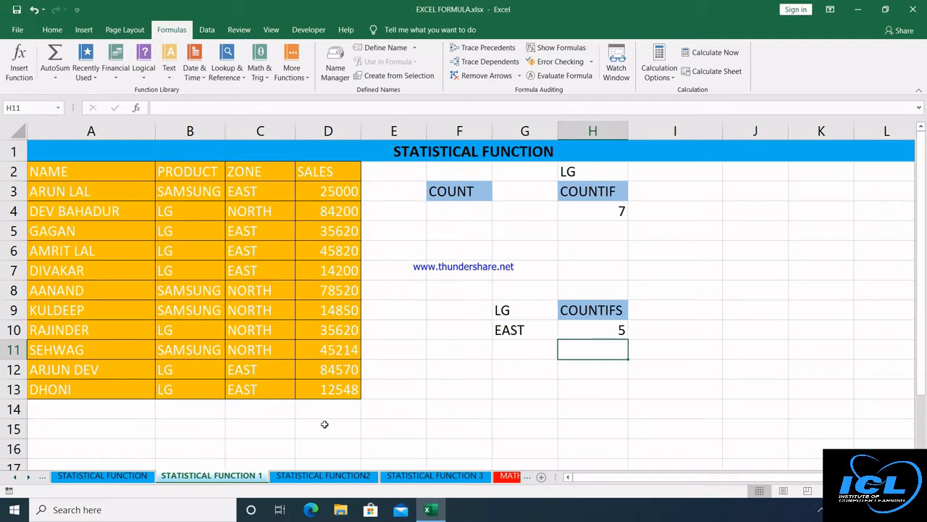
On STATISTICAL FUNCTION2, enter =AVERAGE(D3:D10) in D14, returning 43287.5.
left_click(321, 475)
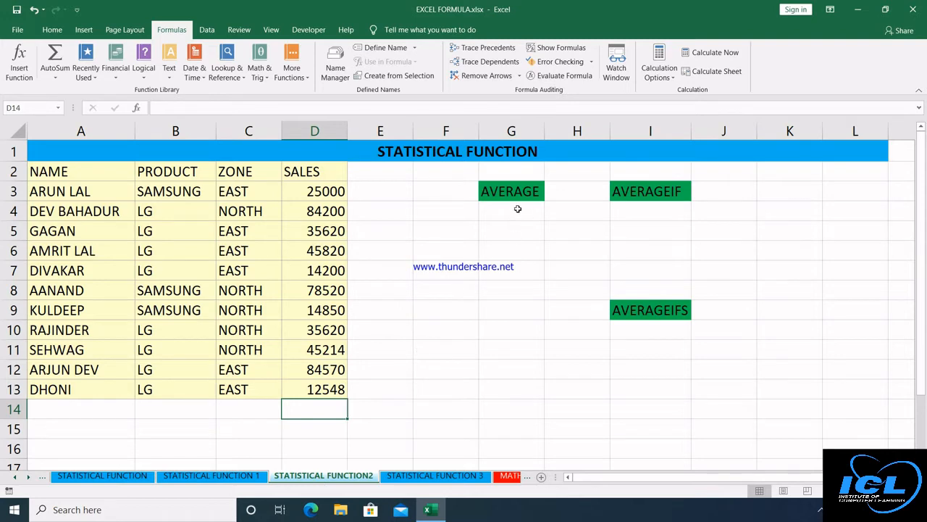
type("=AVER")
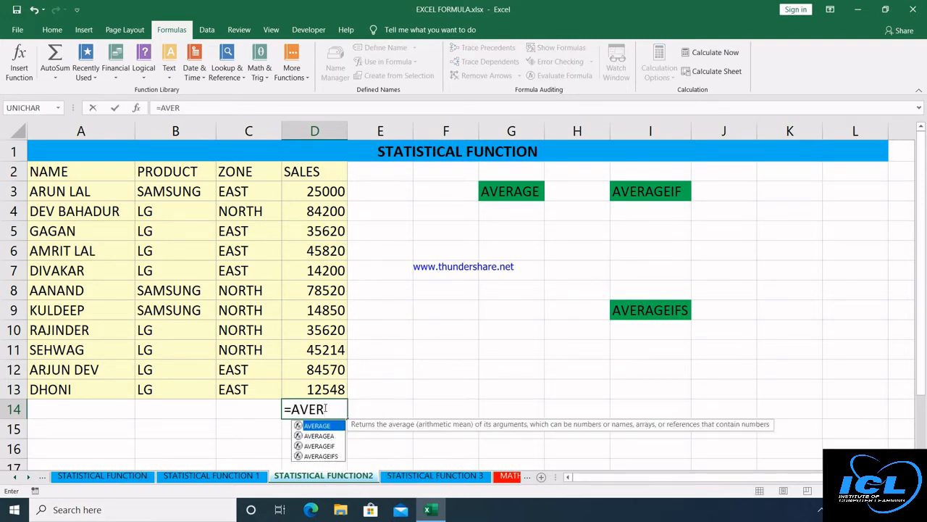
key("Tab")
left_click(329, 192)
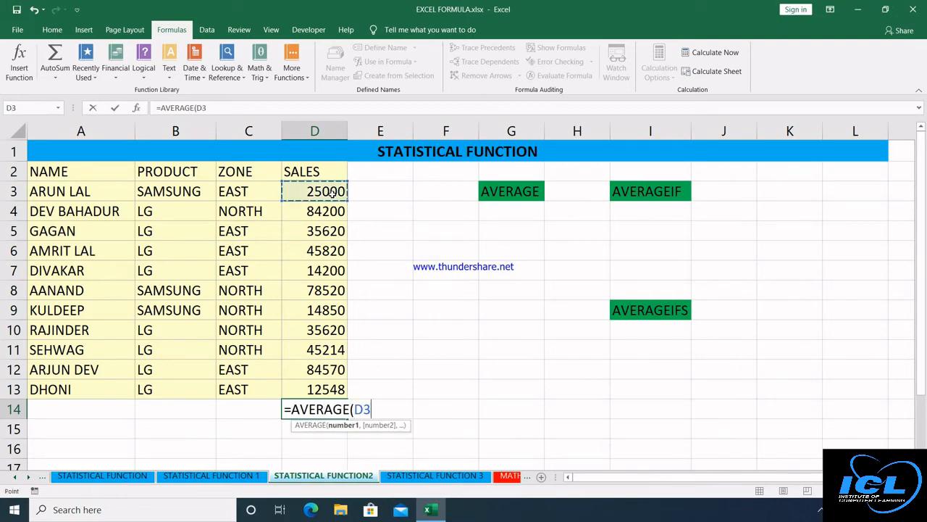
left_click_drag(330, 191, 334, 389)
key("Return")
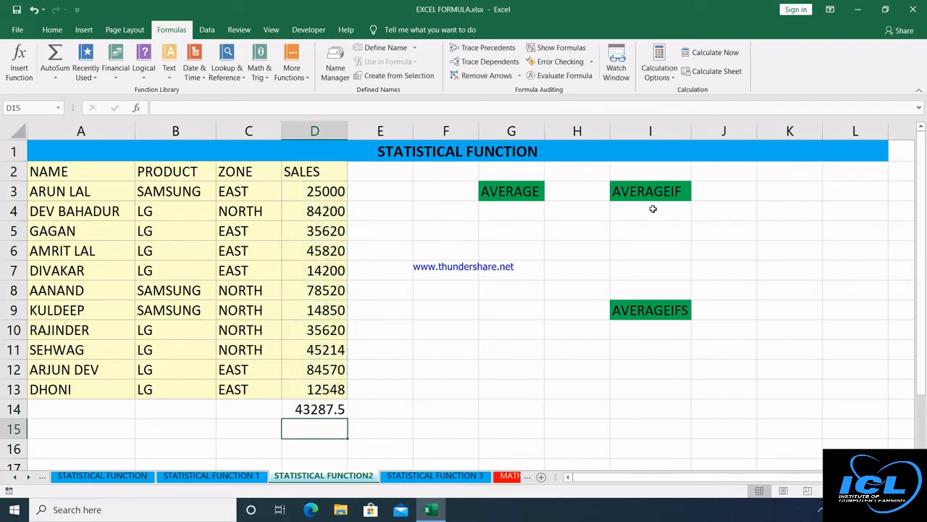
Enter LG in I2 as the criterion value.
left_click(645, 176)
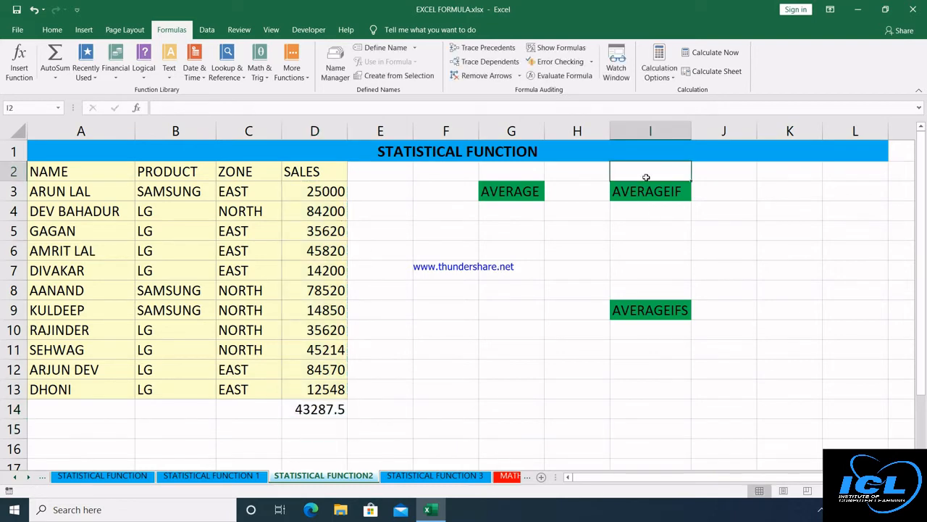
type("LG")
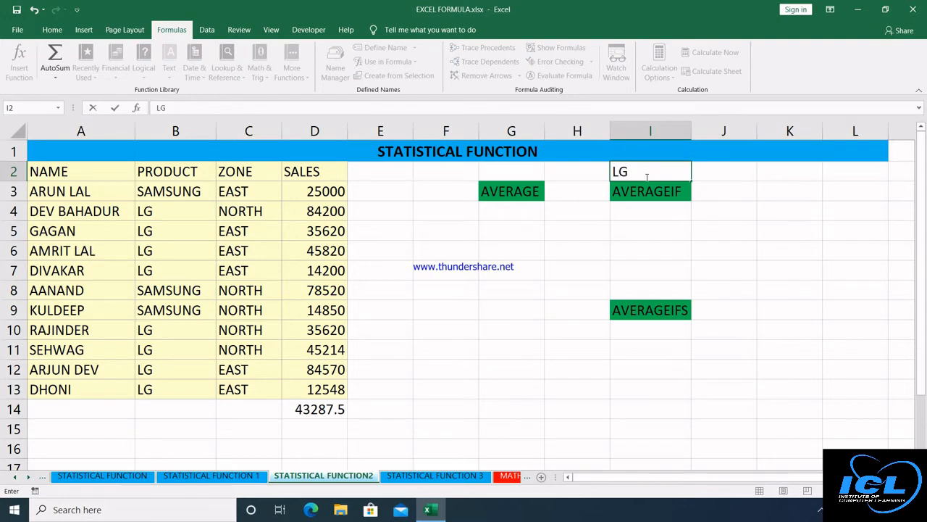
key("Return")
Start an AVERAGEIF formula in I4 using the SALES range D3:D13, then select the PRODUCT column.
left_click(644, 206)
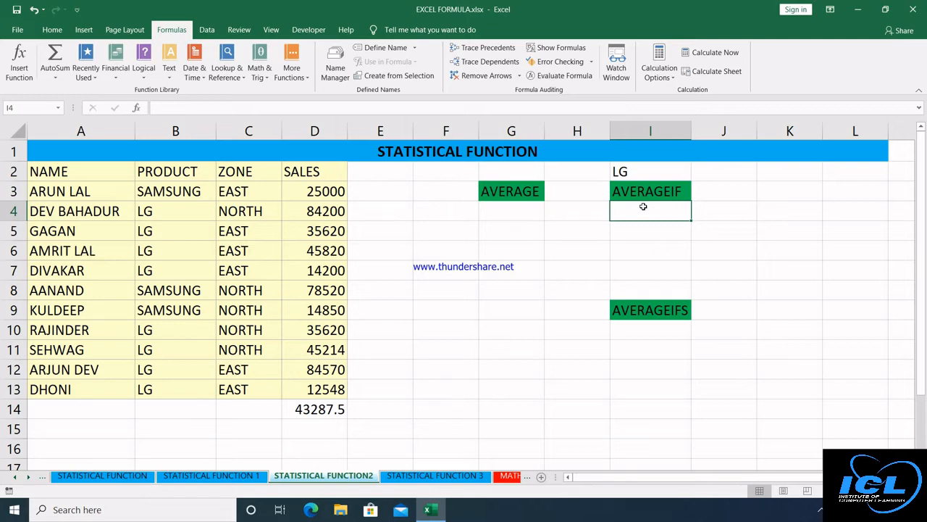
type("=")
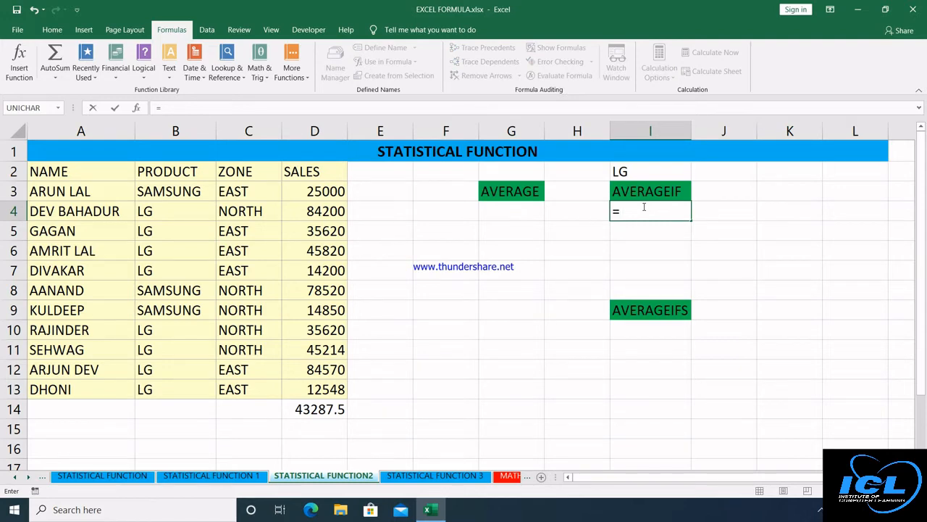
type("AVERA")
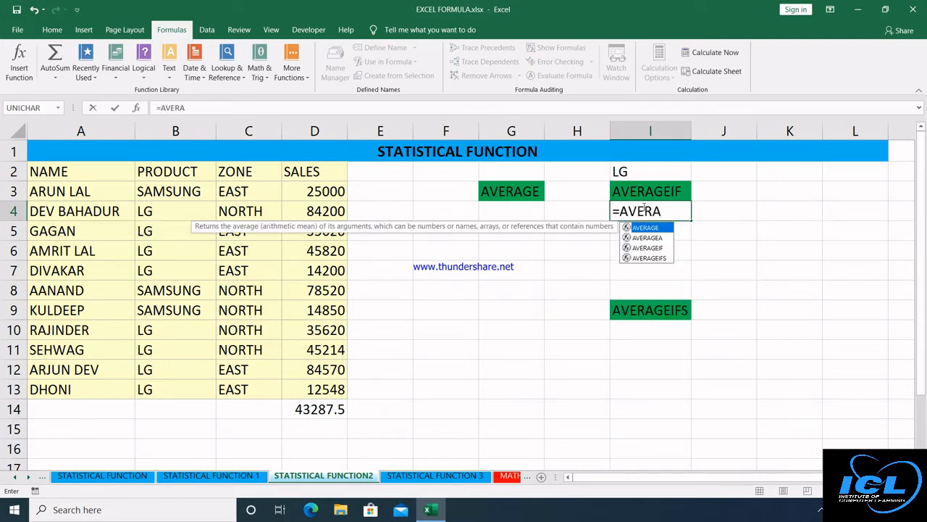
key("Down")
key("Down")
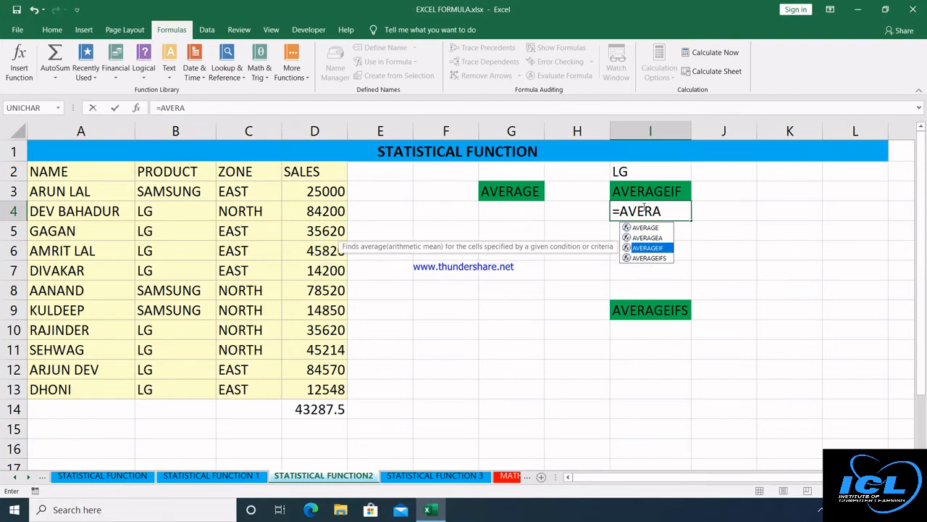
key("Tab")
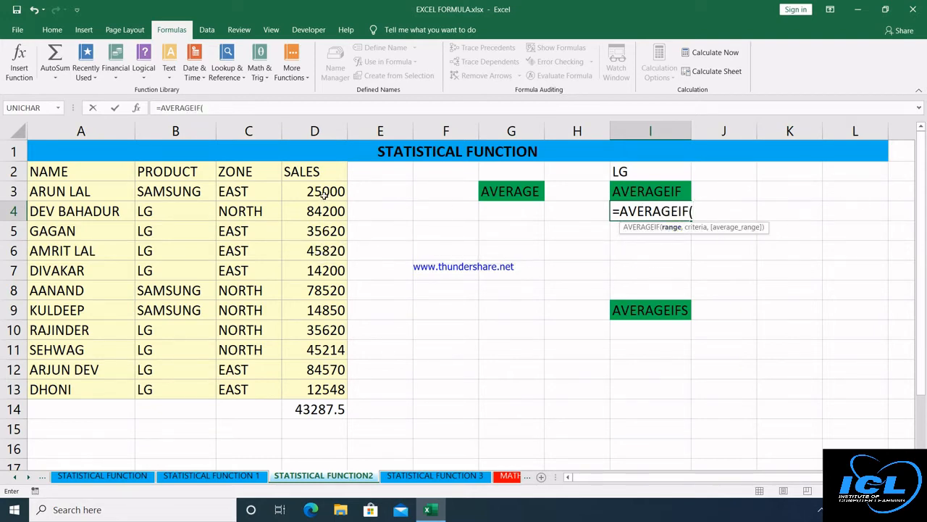
left_click_drag(326, 196, 314, 389)
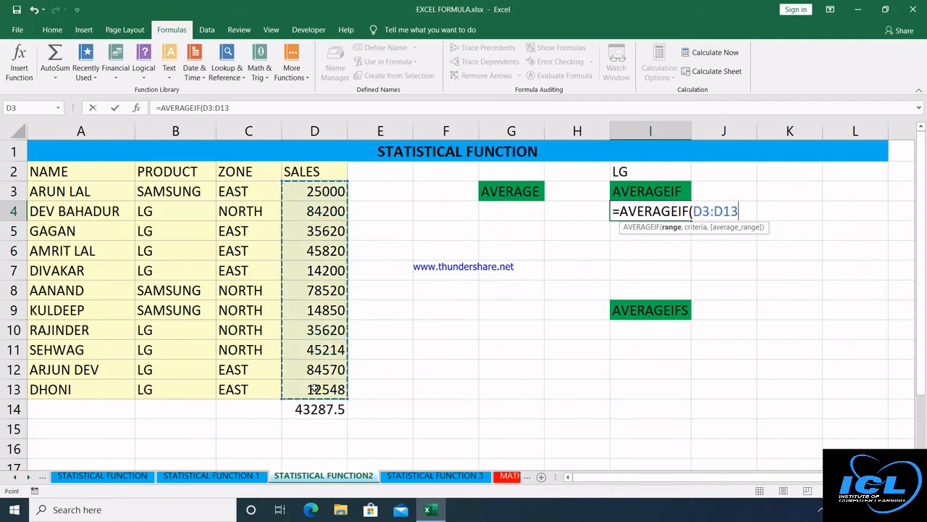
type(",")
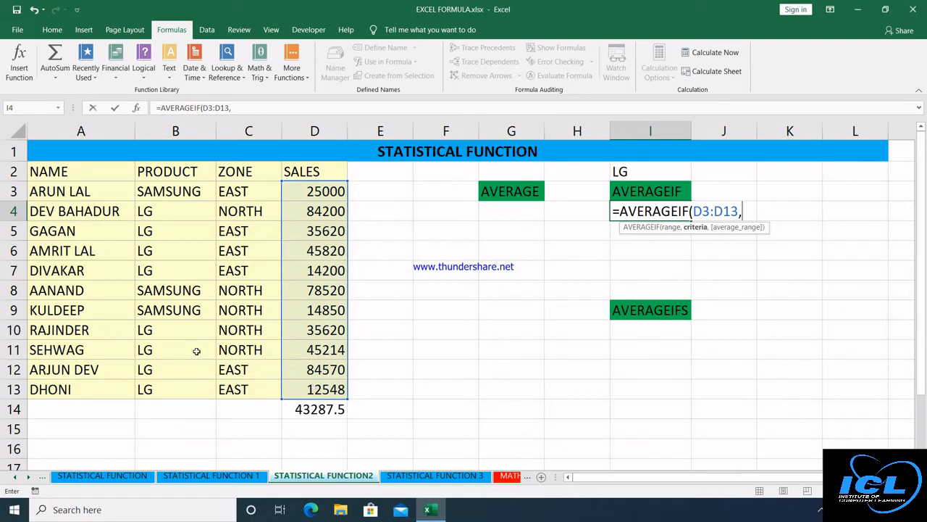
left_click_drag(174, 192, 170, 383)
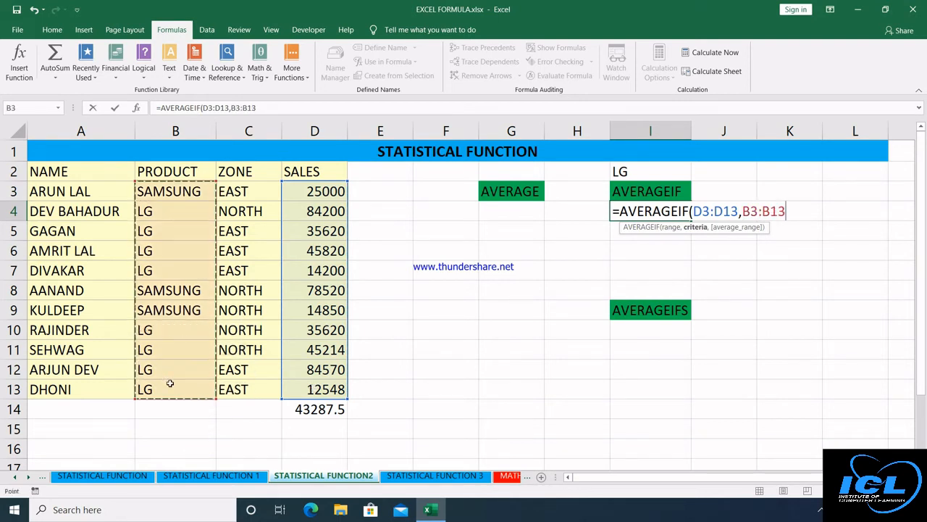
type(",")
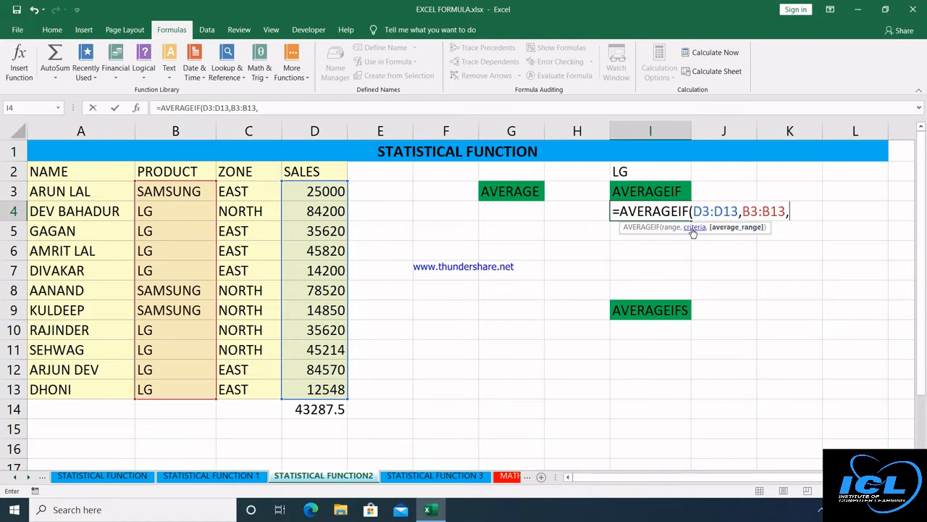
Replace the product range with criterion I2, add PRODUCT as the average range, and commit.
key("BackSpace")
key("BackSpace")
key("BackSpace")
key("BackSpace")
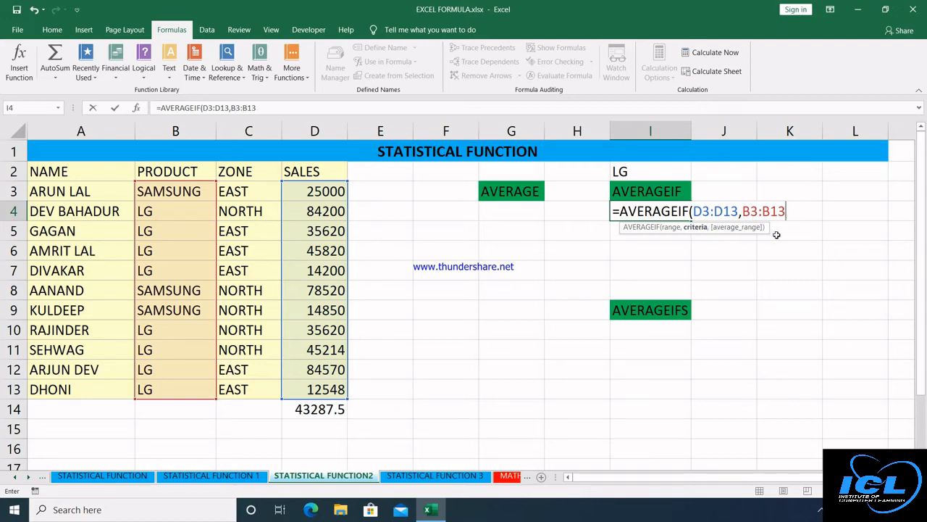
key("BackSpace")
key("BackSpace")
key("BackSpace")
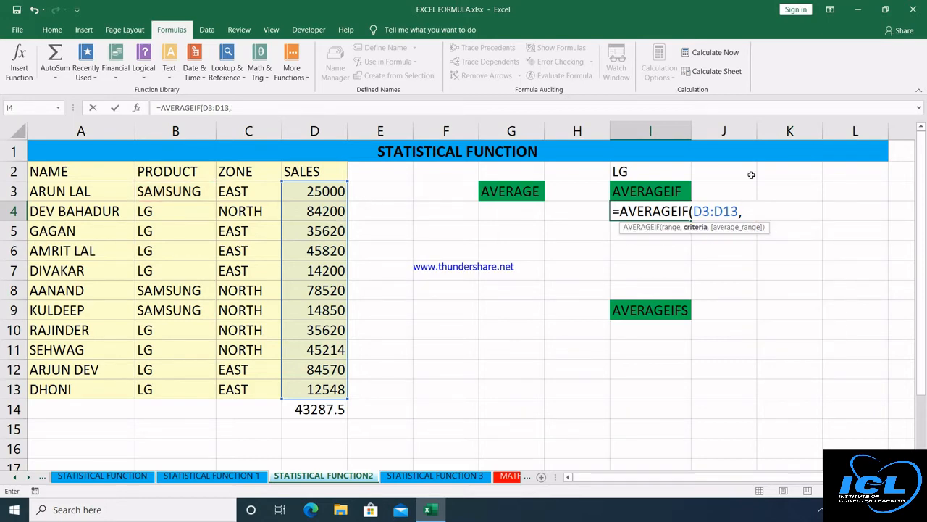
left_click(647, 172)
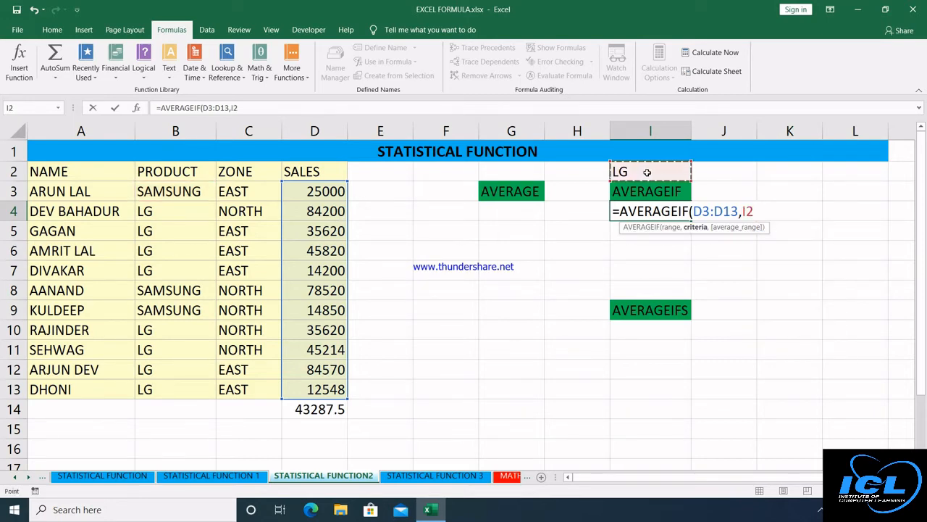
type(",")
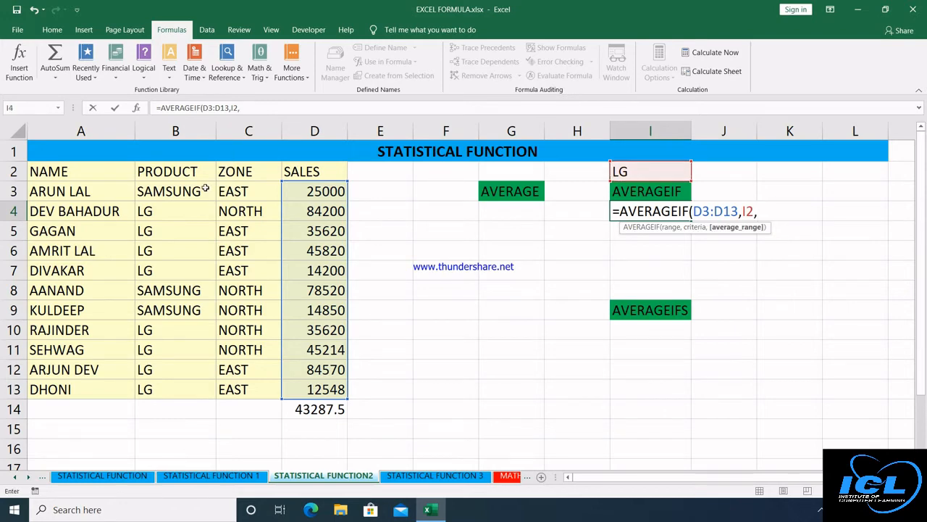
left_click_drag(184, 190, 181, 390)
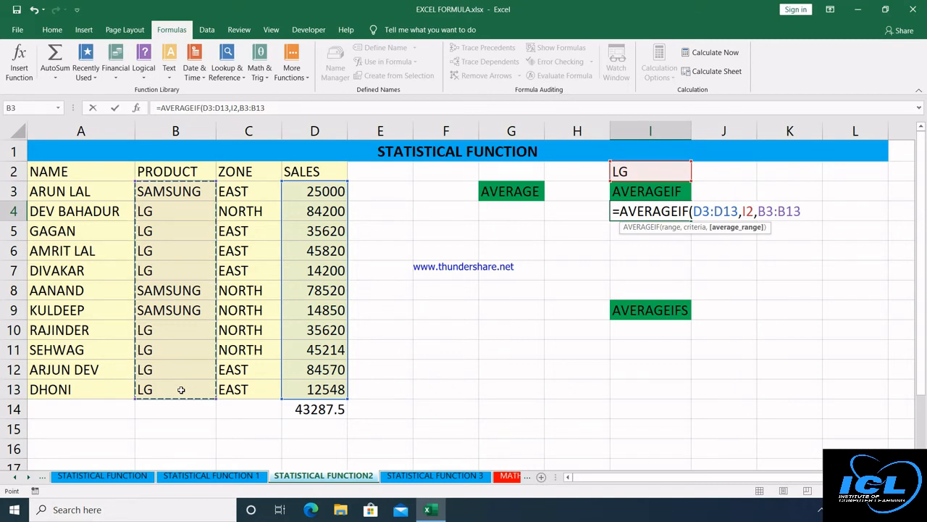
type(")")
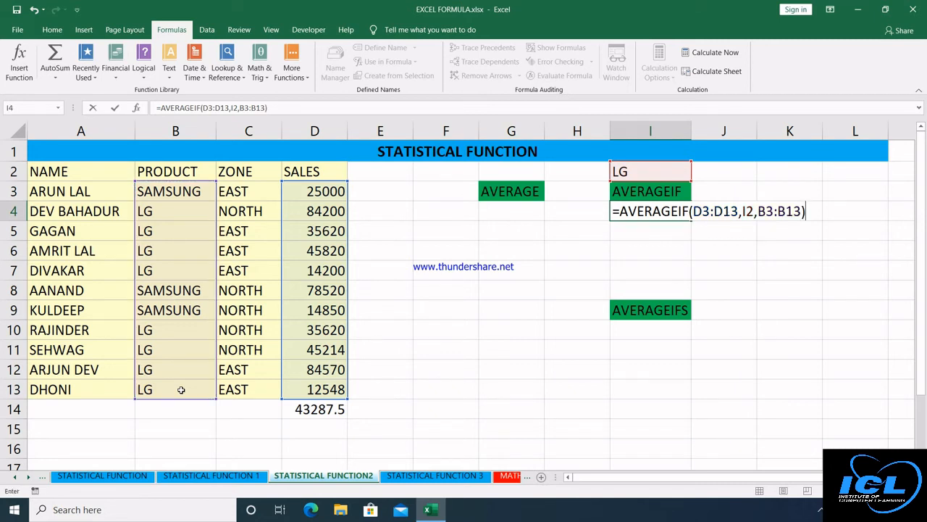
key("Return")
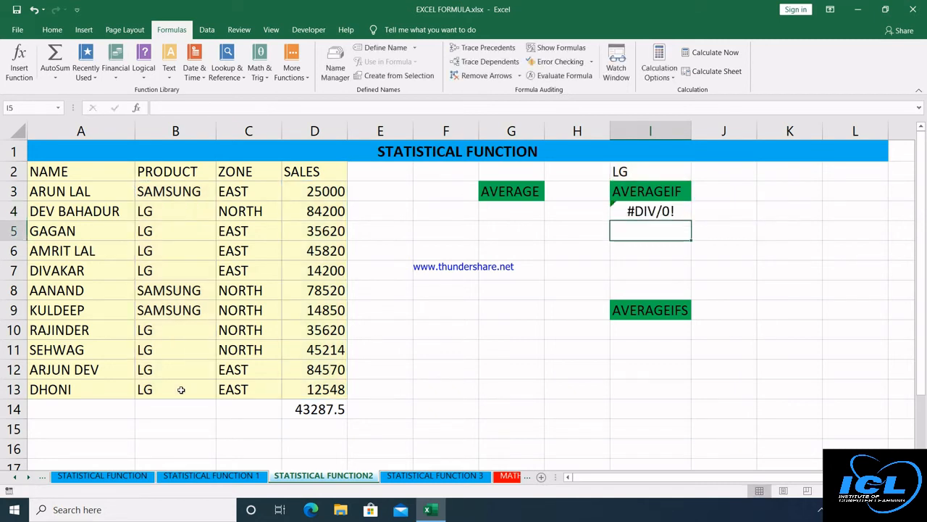
Re-enter I4 as =AVERAGEIF(B3:B13,I2,D3:D13), which averages LG sales to 44724.
left_click(651, 213)
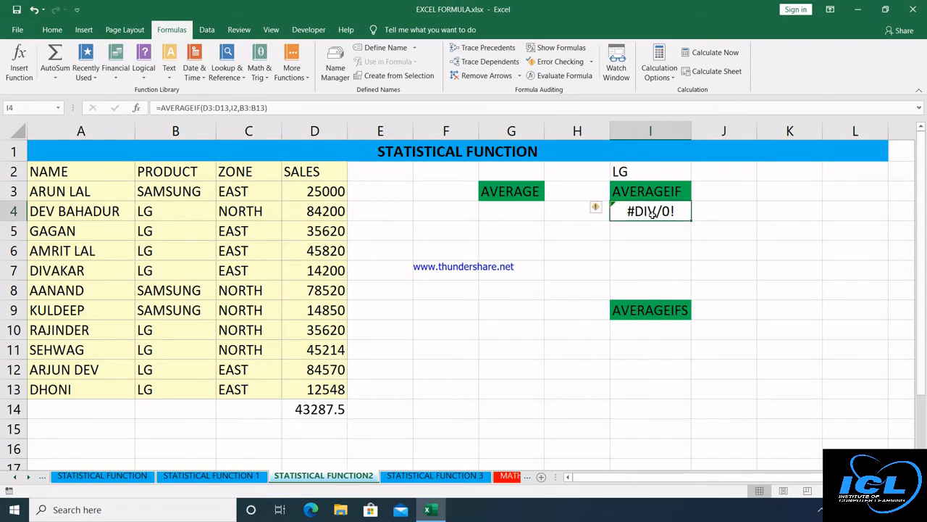
type("=")
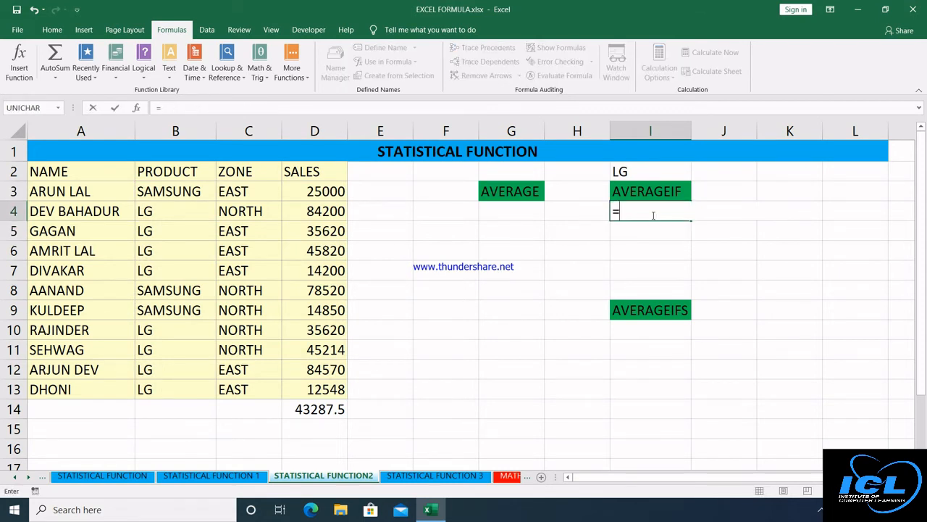
type("AVE")
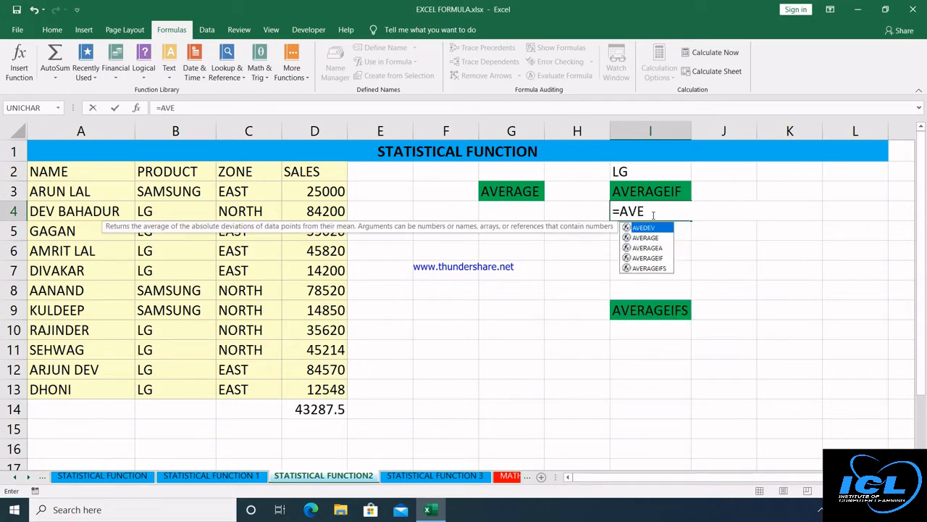
key("Down")
key("Down")
key("Down")
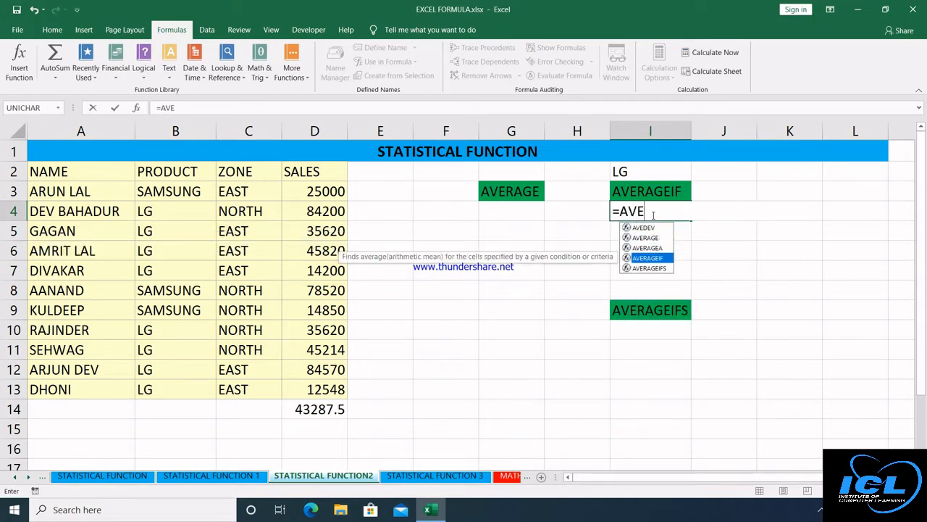
key("Tab")
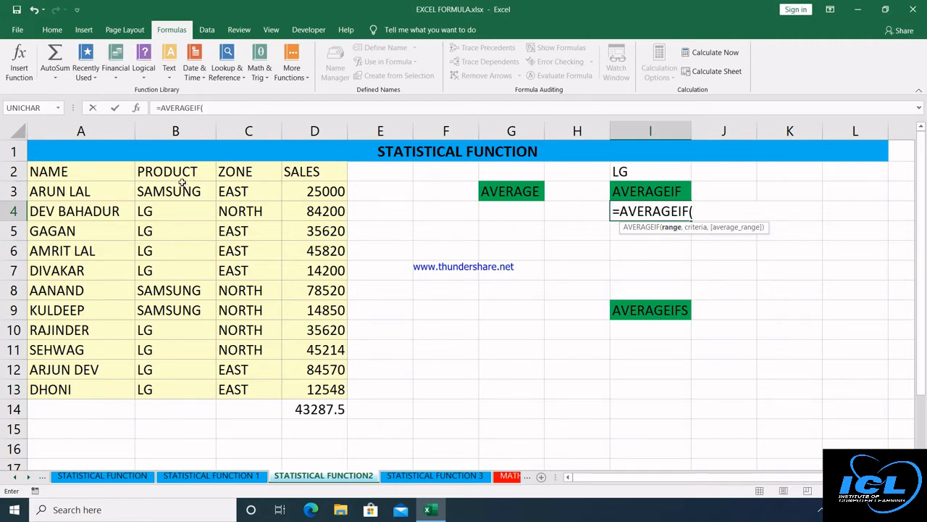
left_click_drag(181, 183, 172, 380)
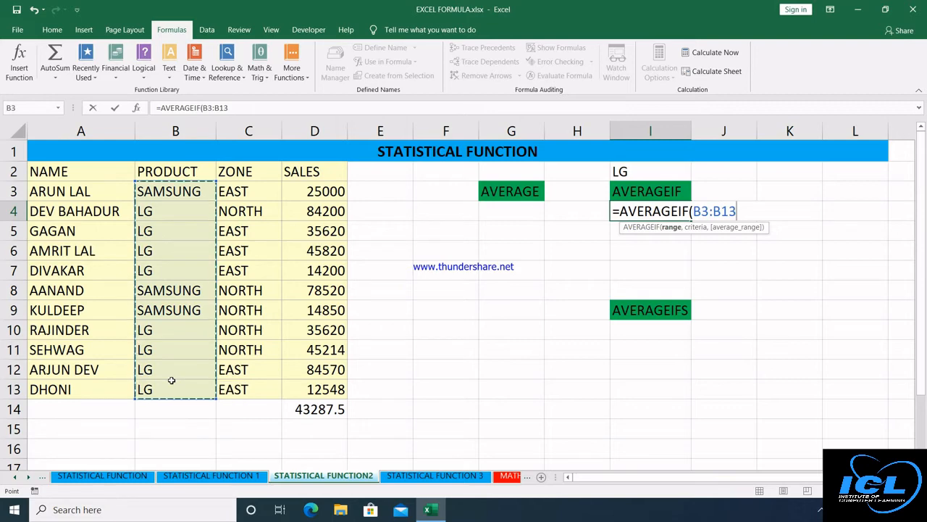
type(",")
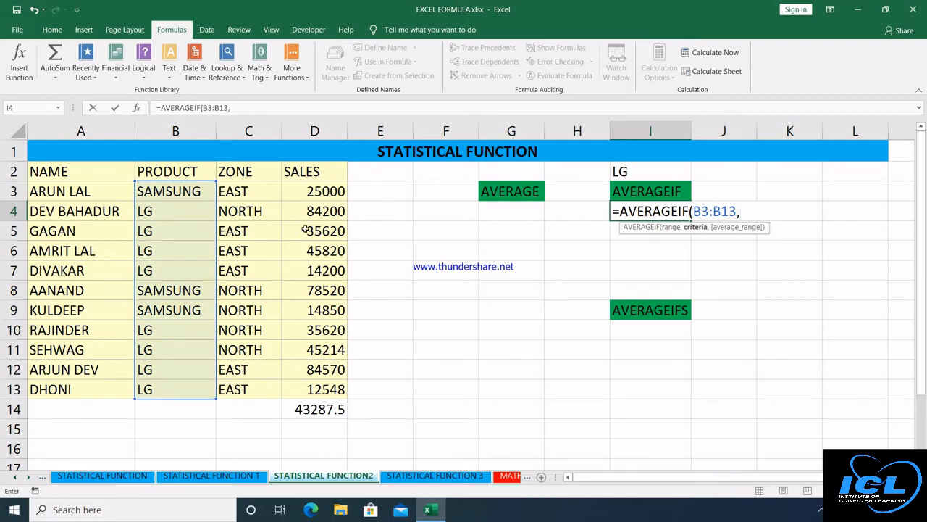
left_click(650, 168)
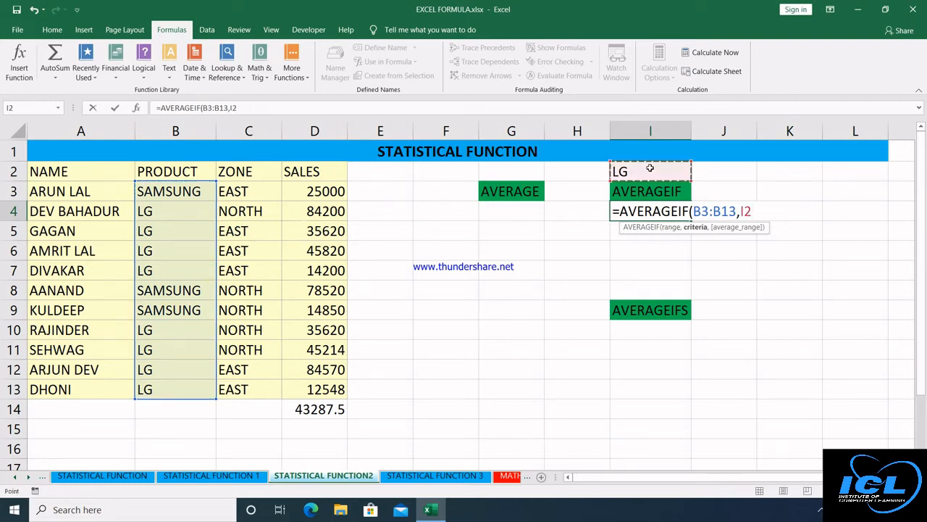
type(",")
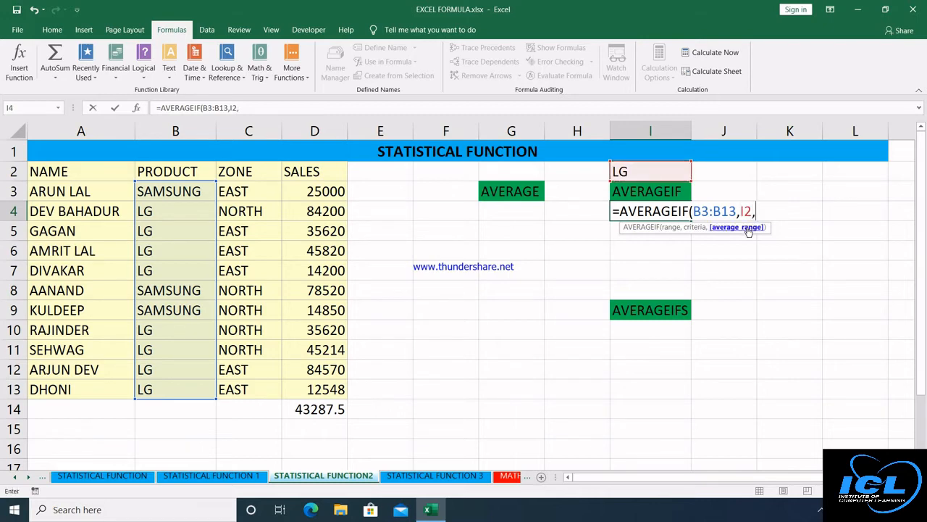
left_click_drag(336, 192, 327, 389)
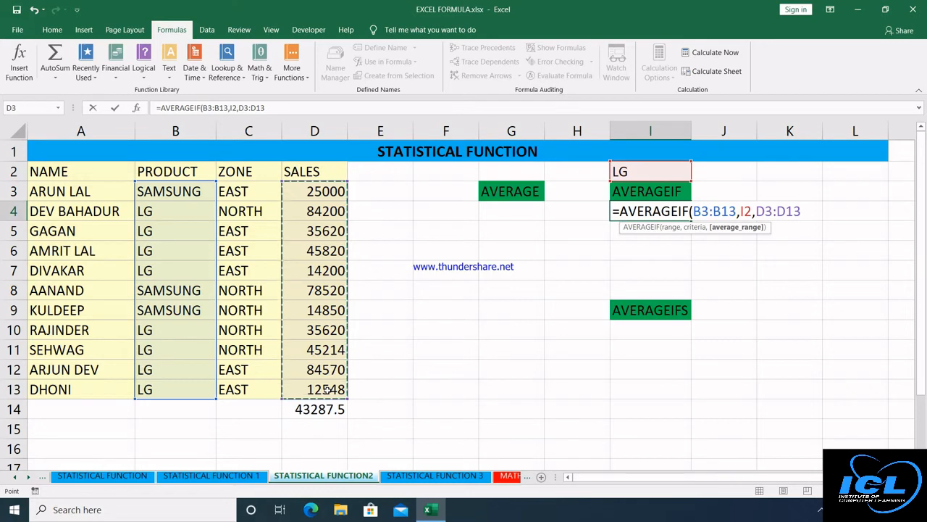
type(")")
key("Return")
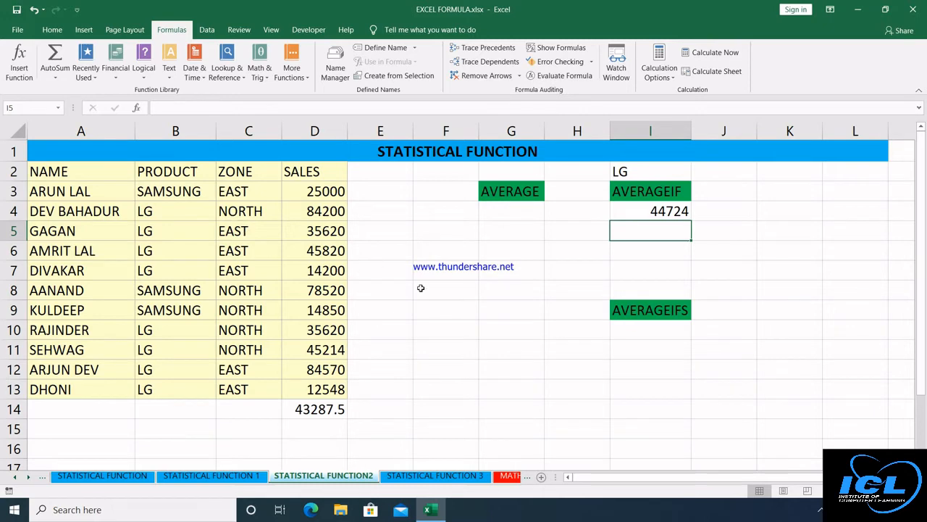
Enter the criteria LG in H9 and EAST in H10.
left_click(626, 334)
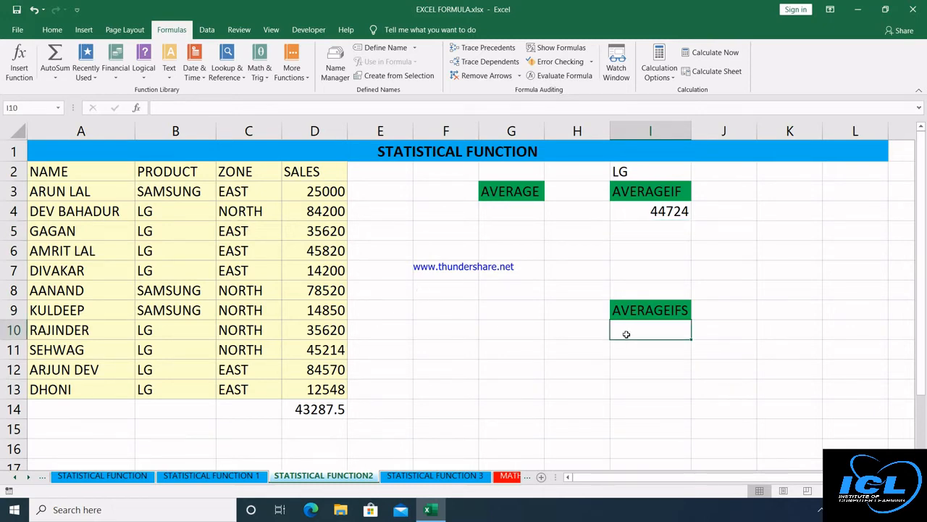
left_click(574, 310)
type("LG")
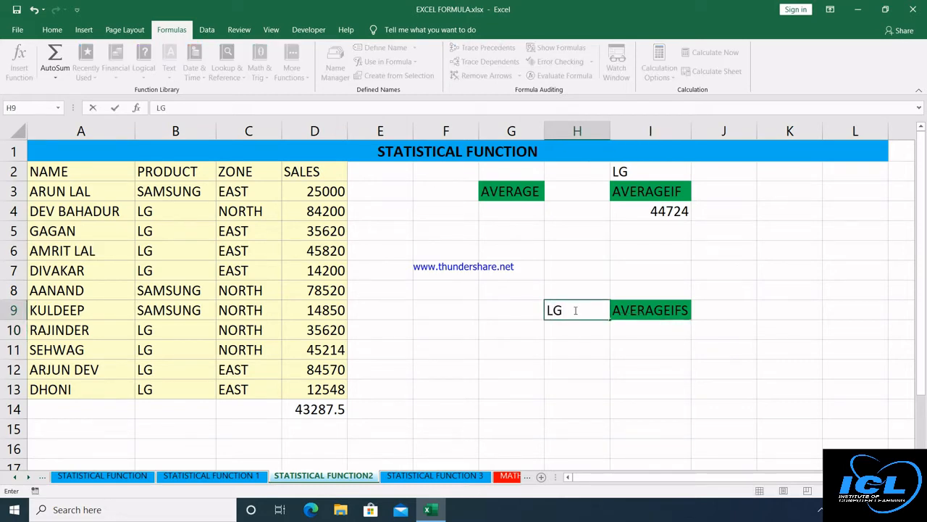
key("Return")
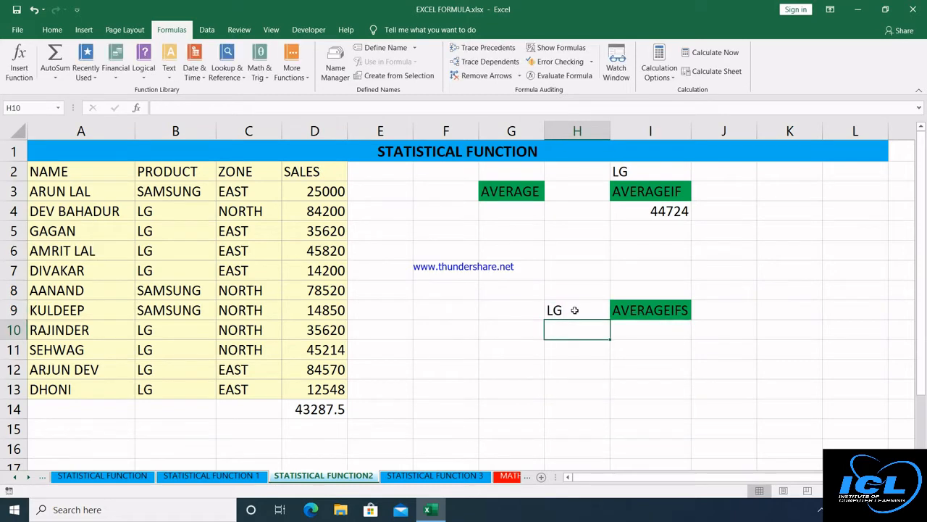
type("EAST")
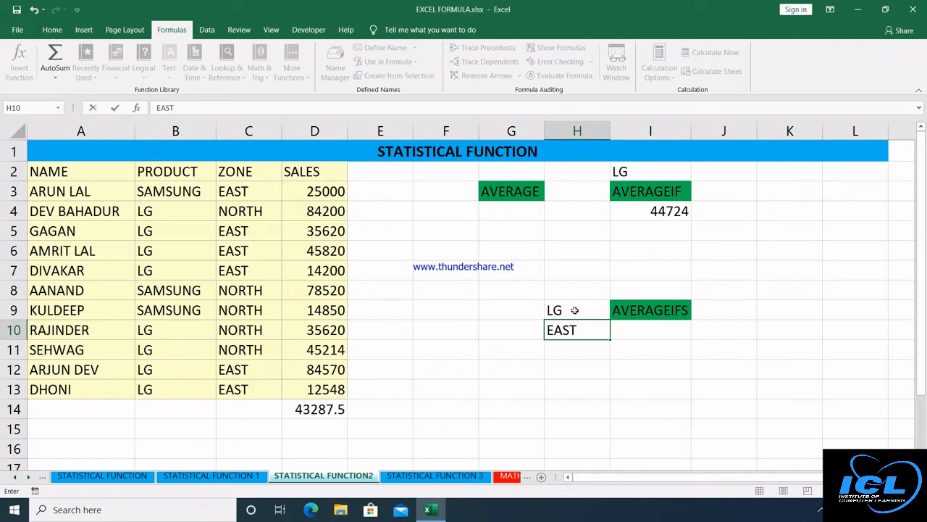
key("Return")
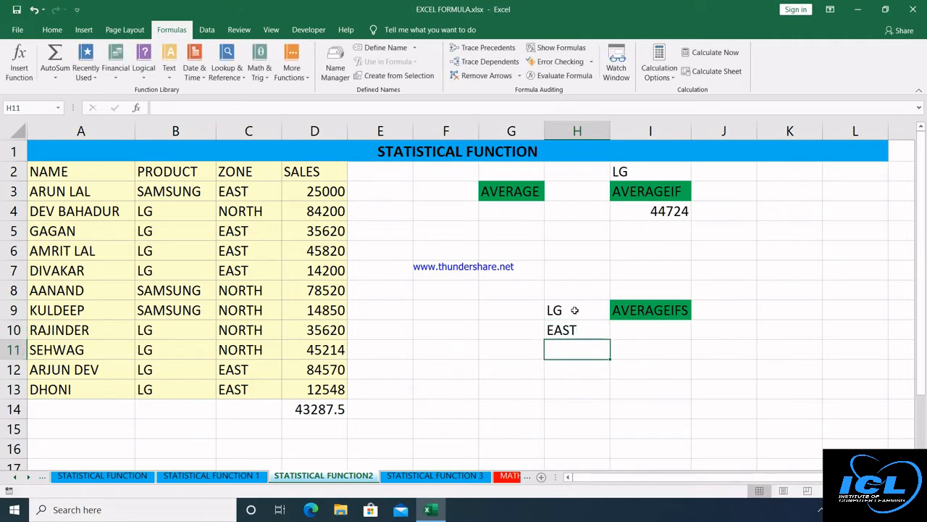
Start an AVERAGEIFS formula in I10 with average range D3:D13 and criteria range B3:B13.
left_click(631, 330)
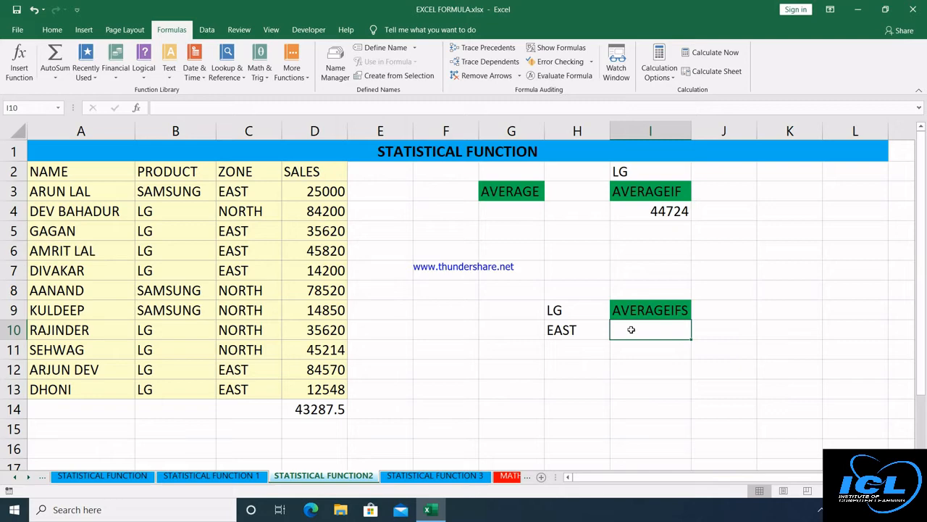
type("=")
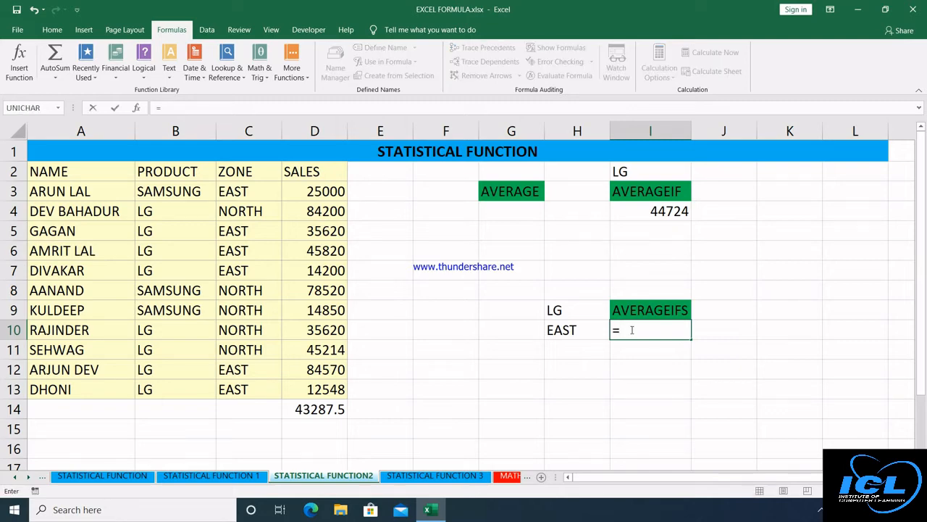
type("V")
key("BackSpace")
type("AVER")
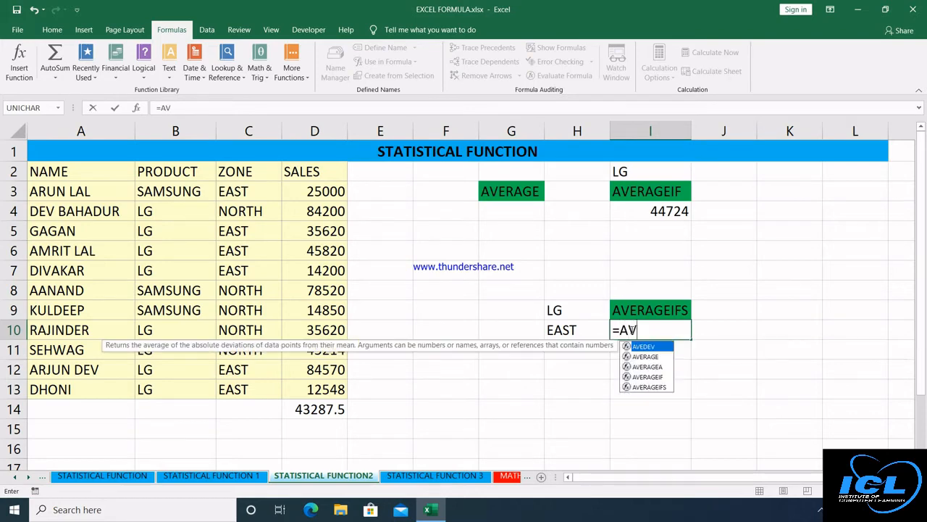
key("Down")
key("Down")
key("Down")
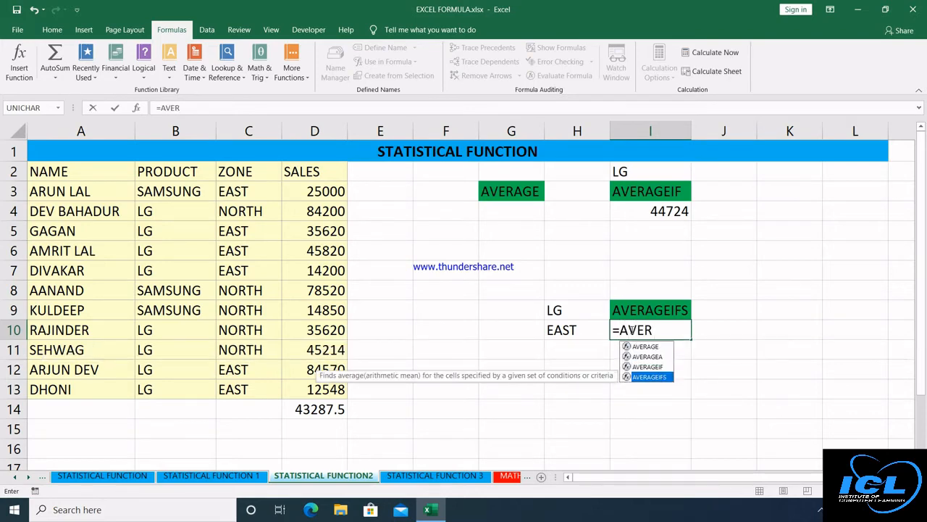
key("Tab")
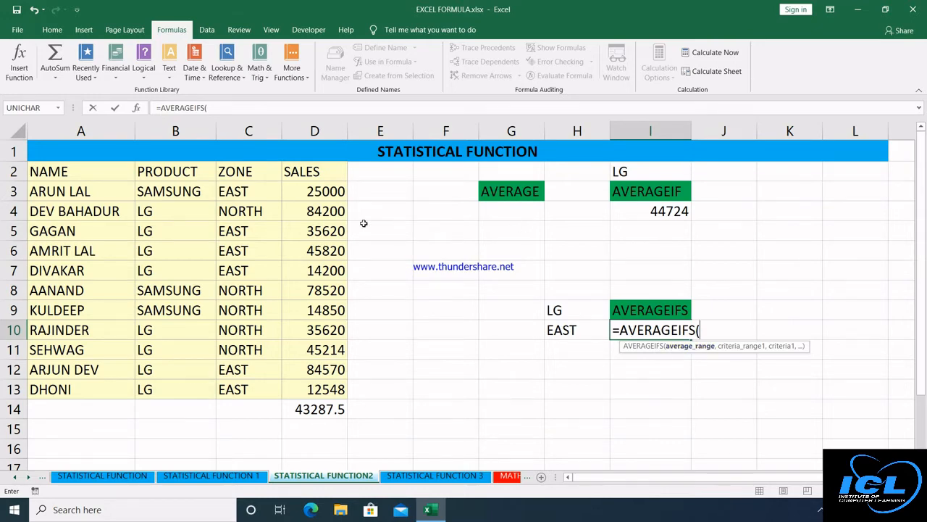
left_click_drag(326, 191, 326, 388)
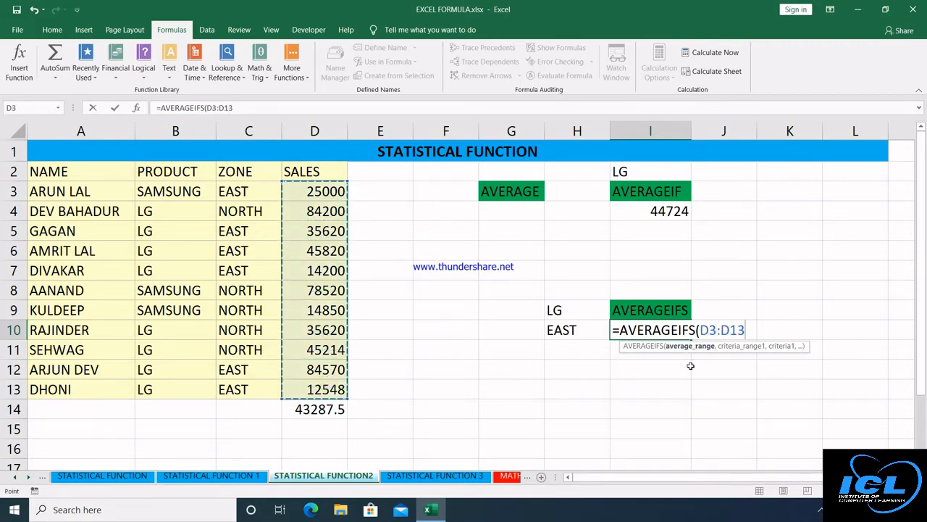
type(",")
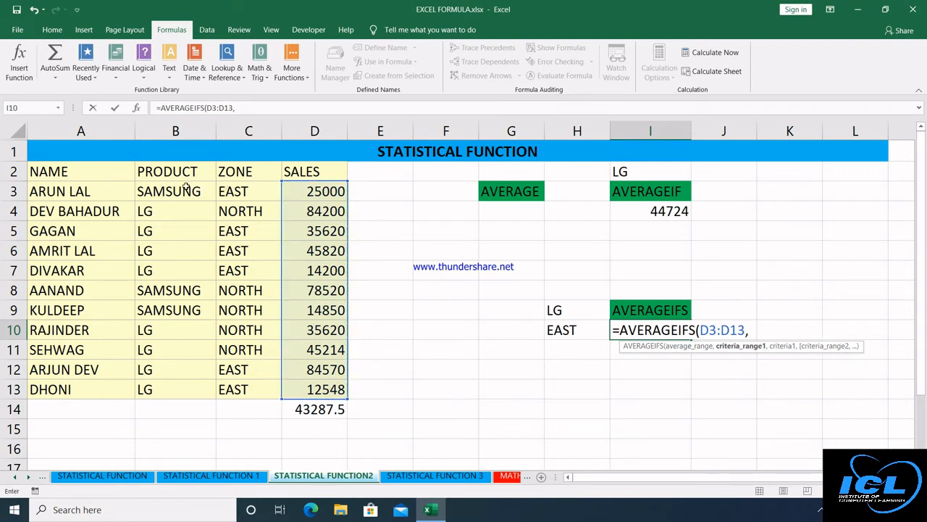
left_click_drag(186, 188, 186, 387)
type(",")
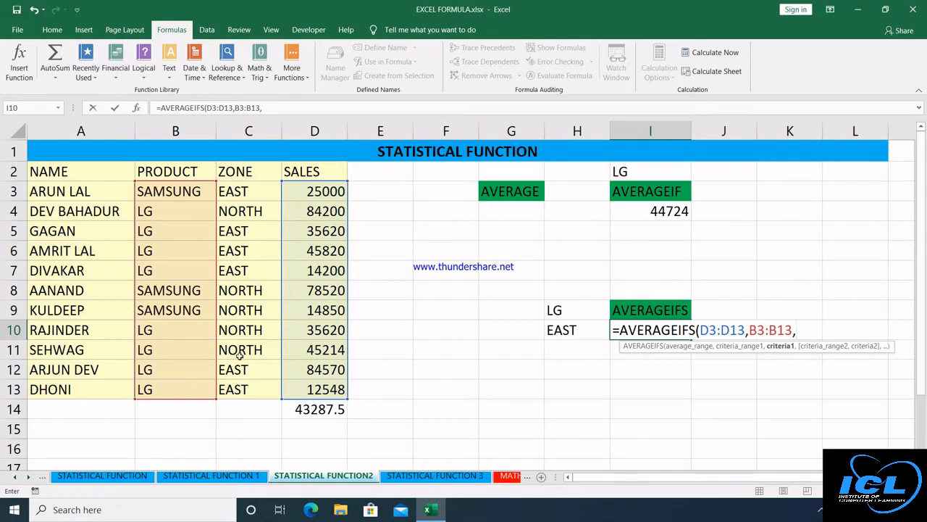
Add criteria H9, C3:C13 and H10, commit for 38551.6, and go to STATISTICAL FUNCTION 3.
left_click(579, 314)
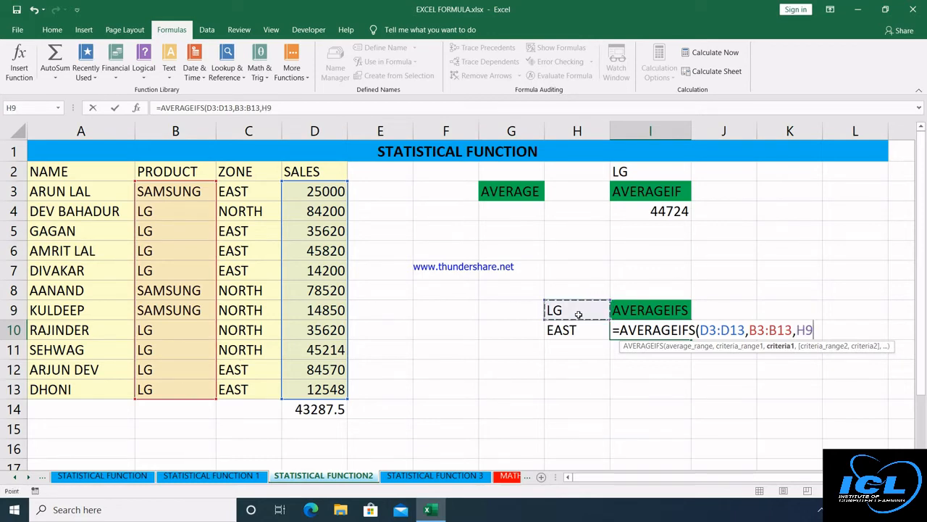
type(",")
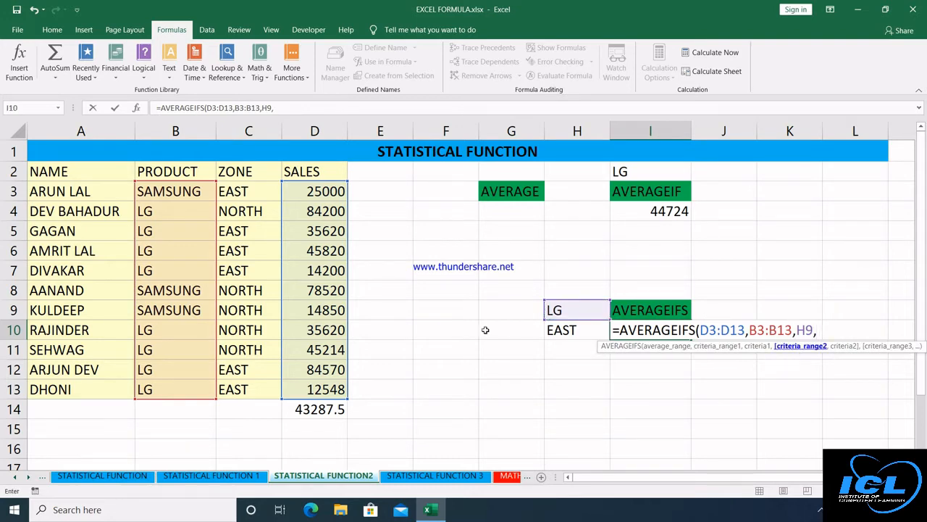
left_click_drag(231, 188, 249, 389)
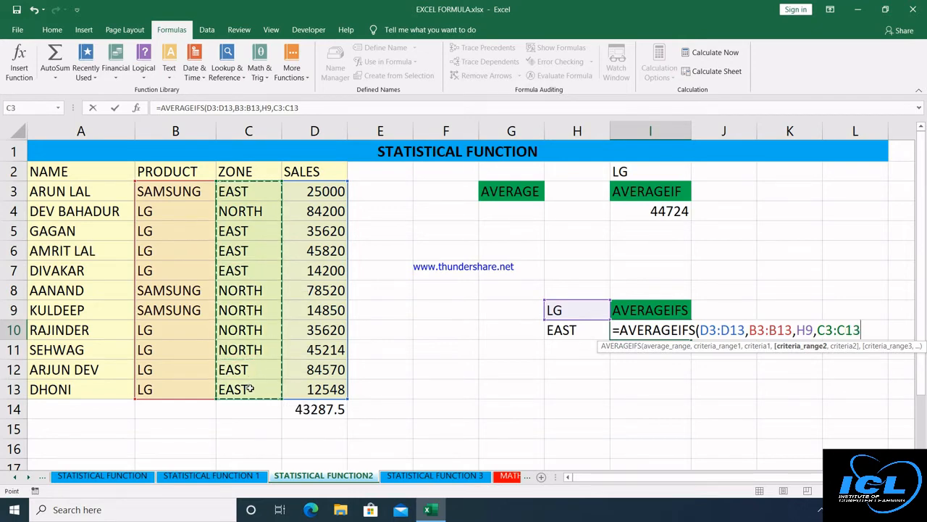
type(",")
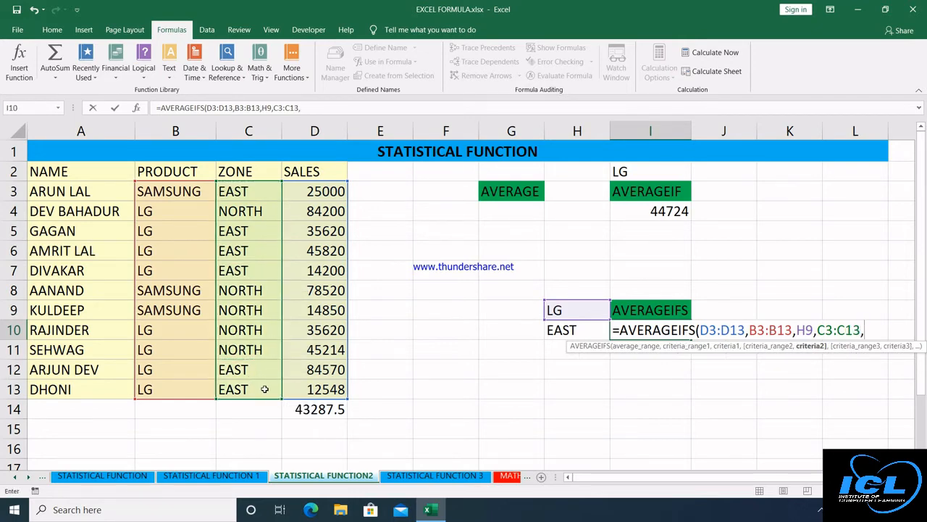
left_click(553, 330)
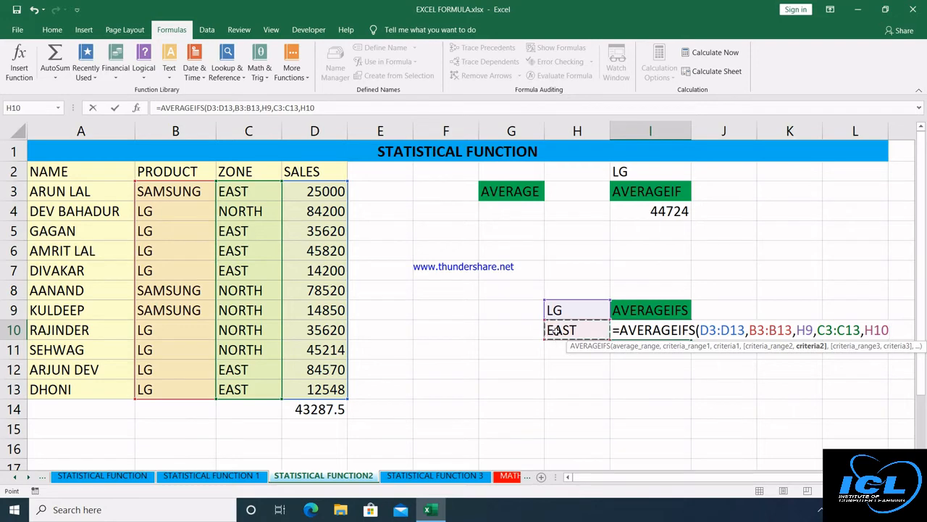
type(")")
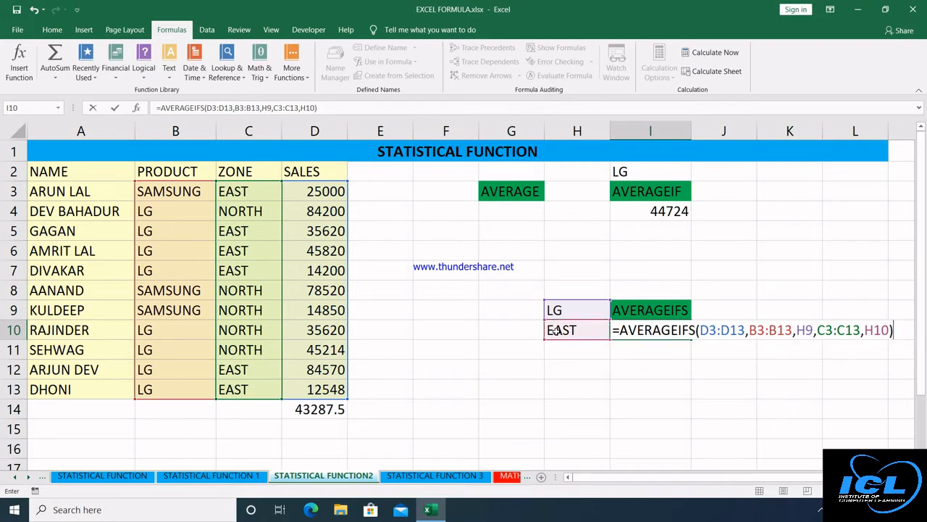
key("Return")
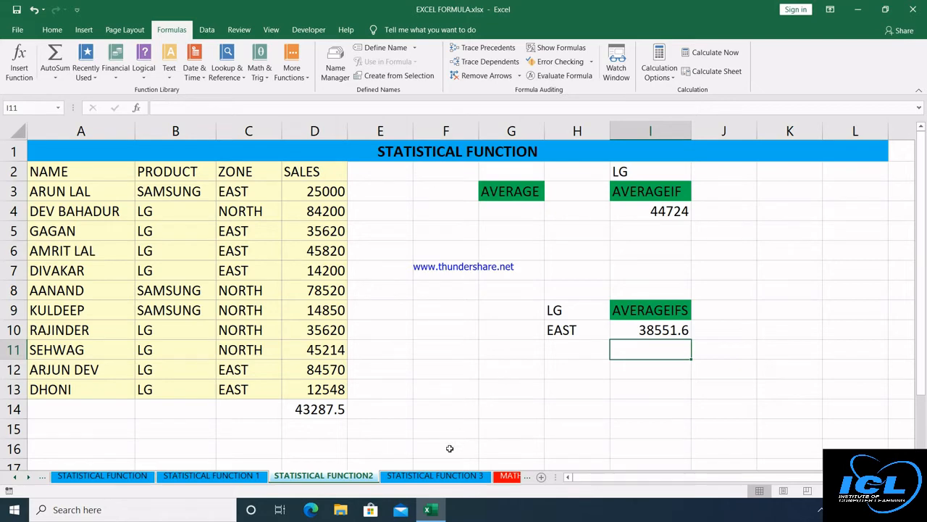
left_click(435, 475)
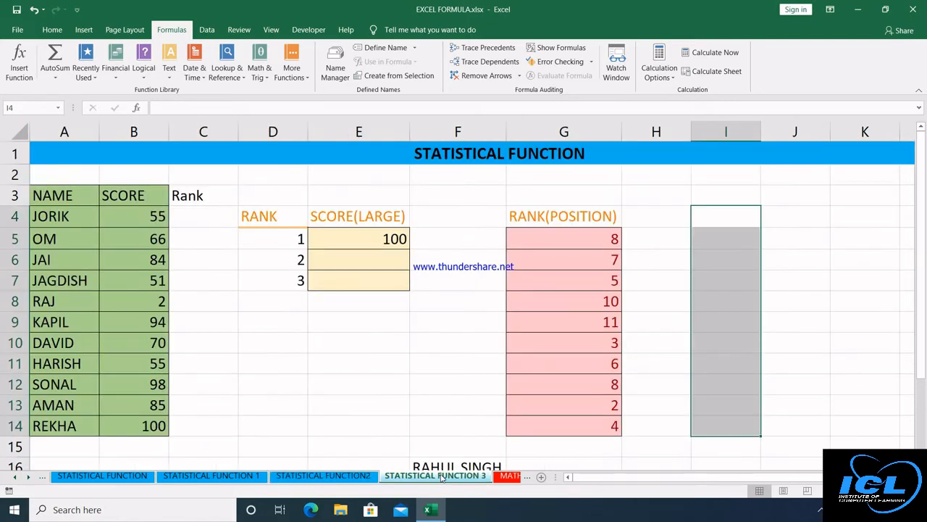
Give the Rank heading in C3 a light grey fill.
left_click(353, 242)
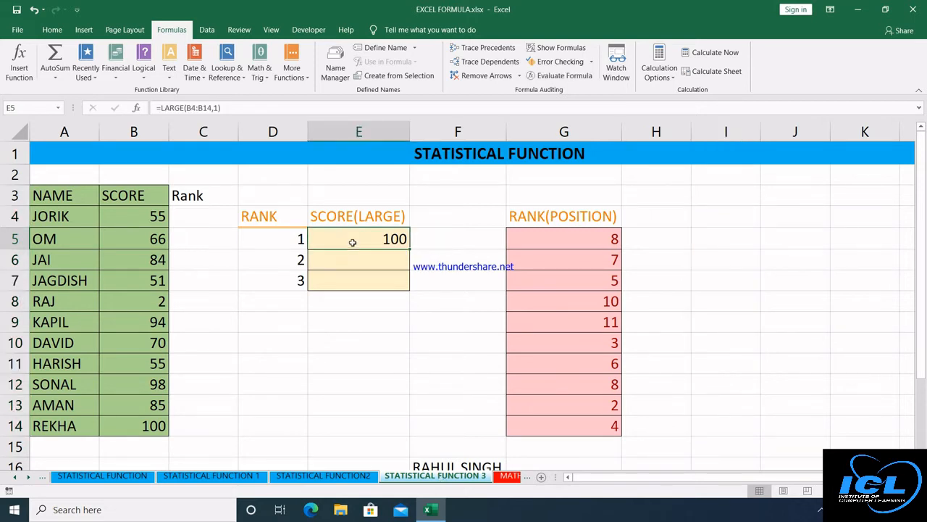
left_click(193, 213)
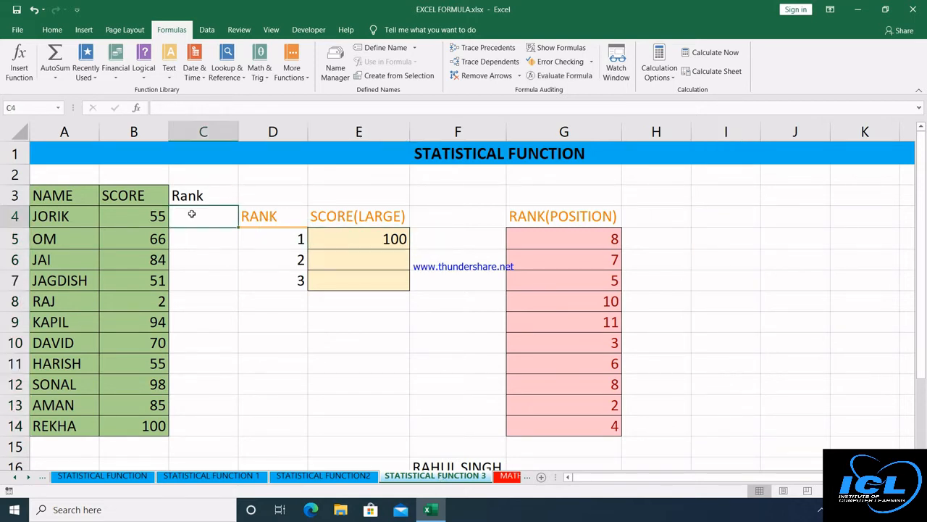
left_click(209, 196)
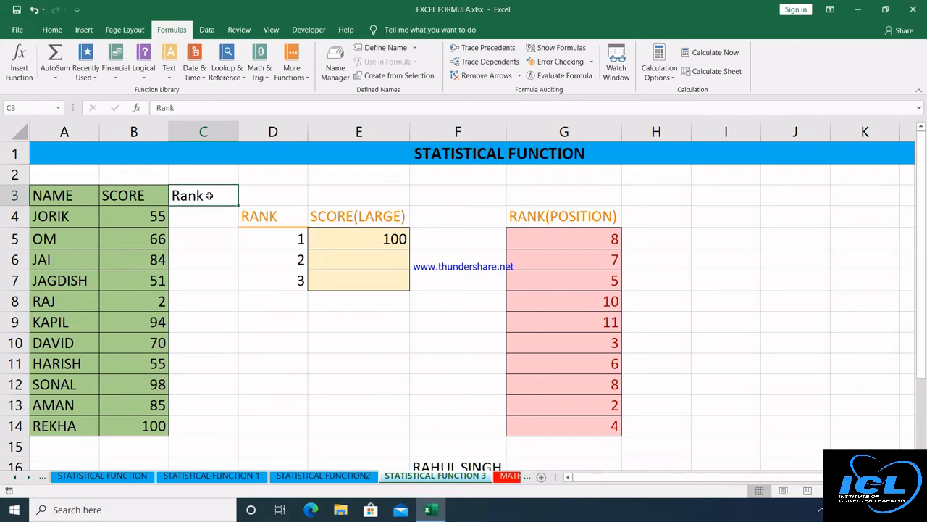
key("alt+h")
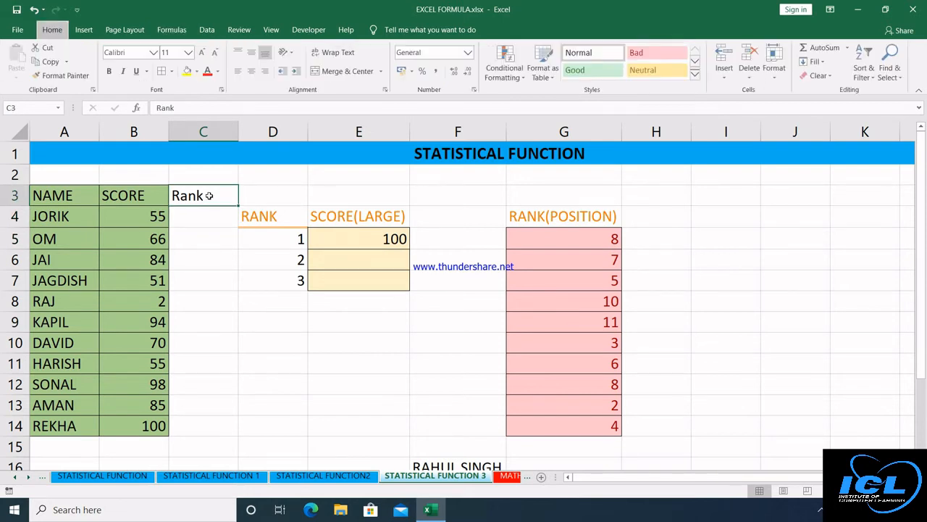
key("h")
key("Down")
key("Down")
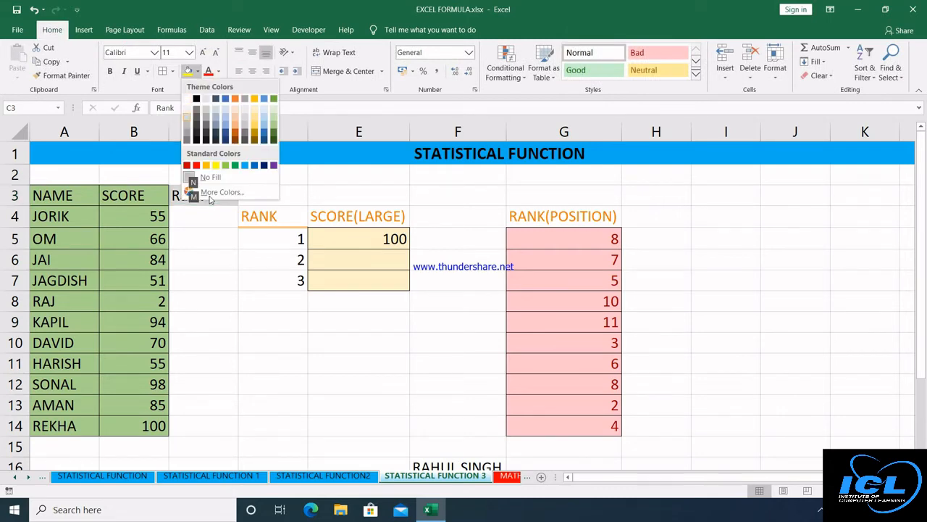
key("Return")
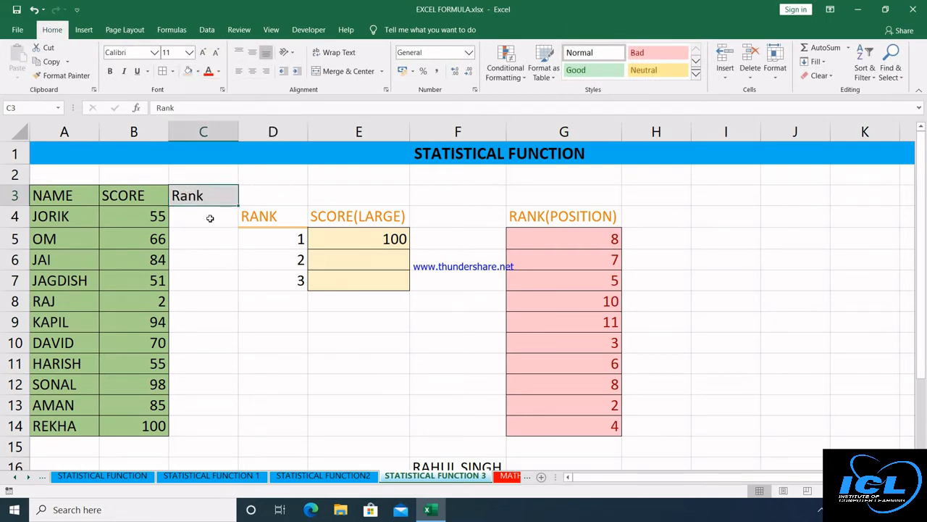
Enter =RANK(B4,$B$4:$B$14,0) in C4 and fill it down to C14.
left_click(210, 218)
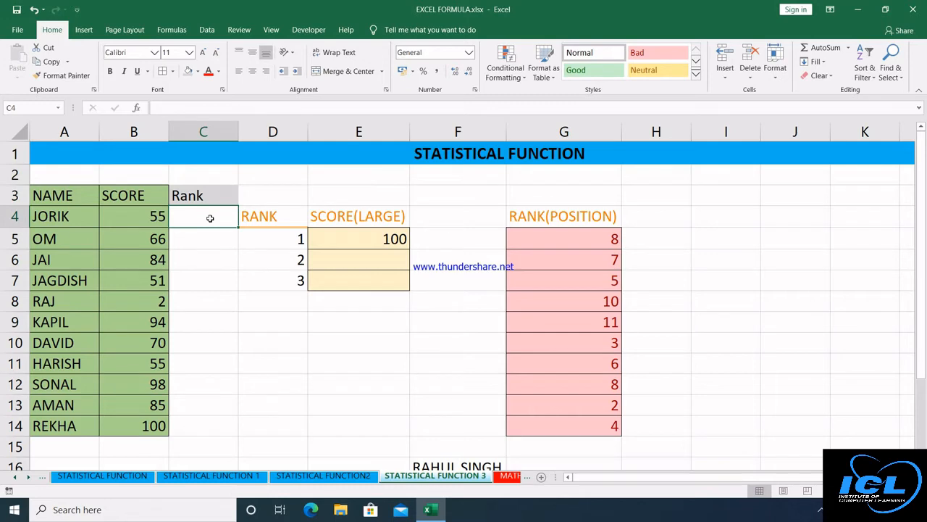
type("=RANK")
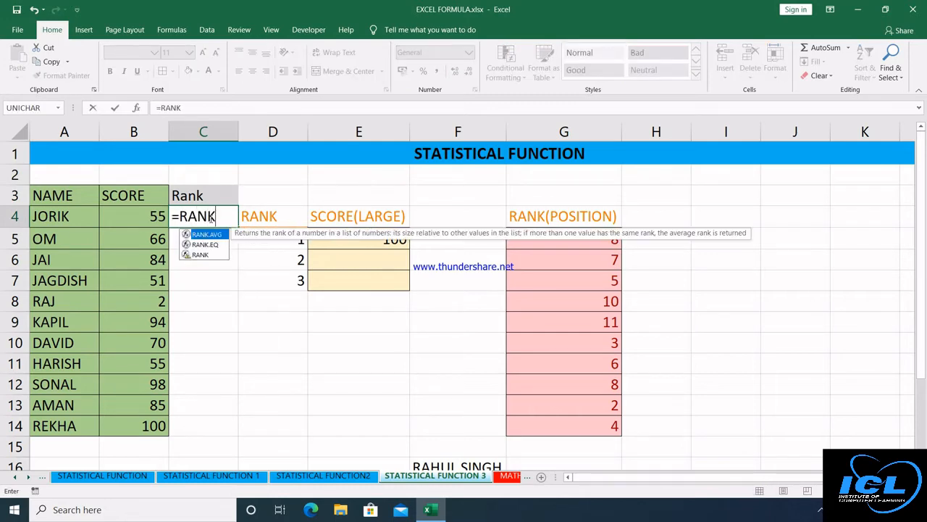
type("(")
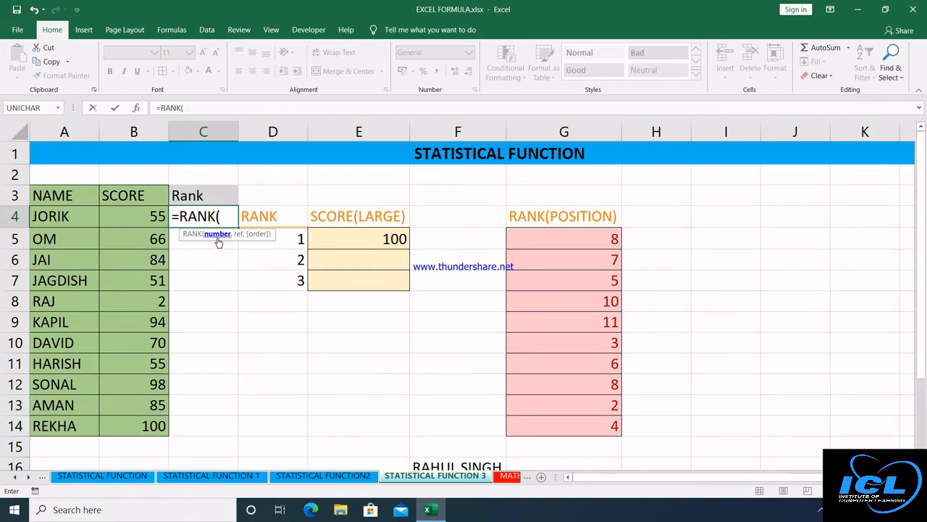
left_click(124, 218)
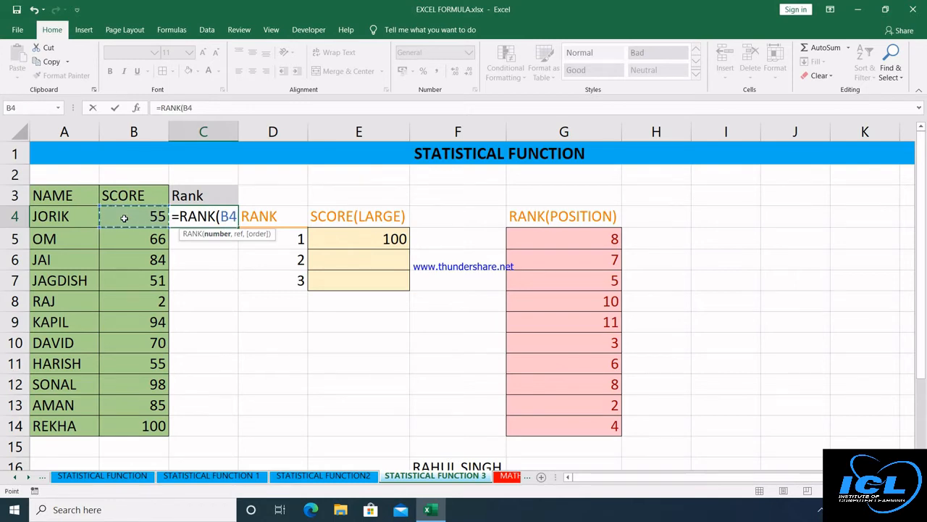
type(",")
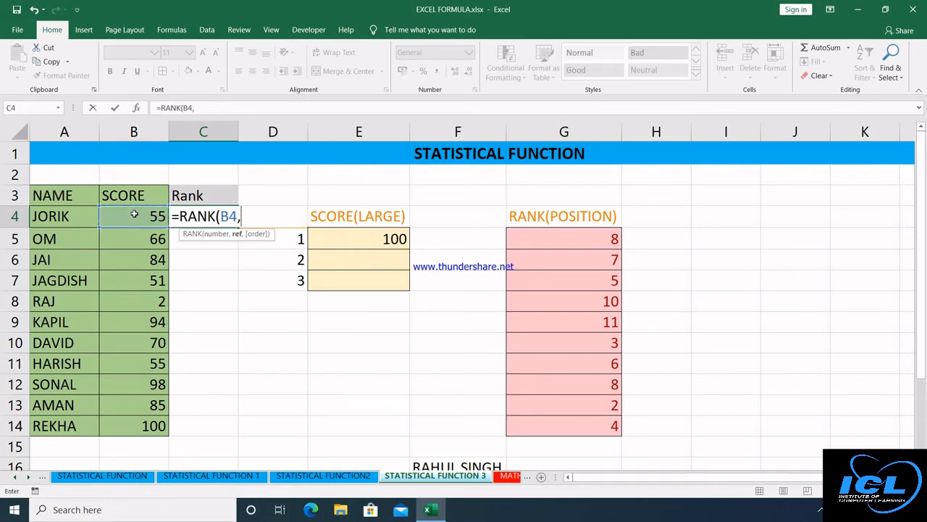
left_click_drag(134, 214, 134, 419)
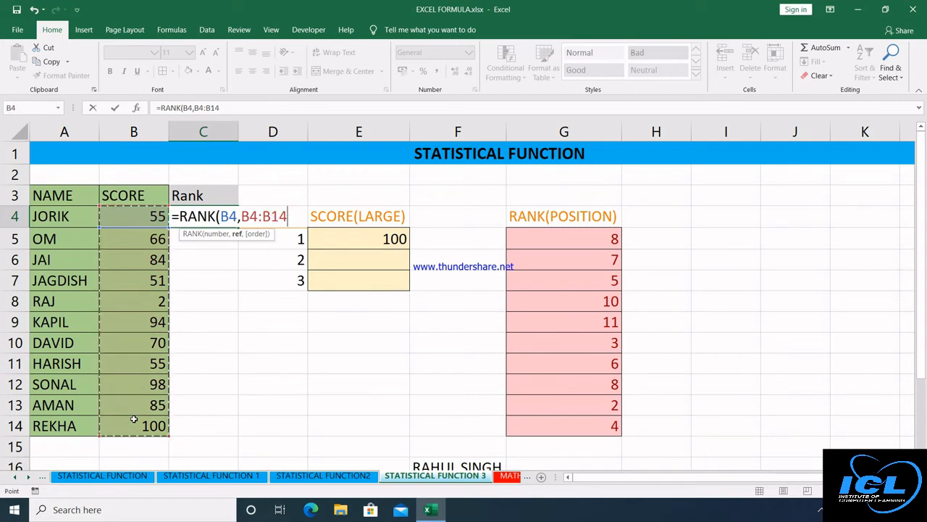
key("F4")
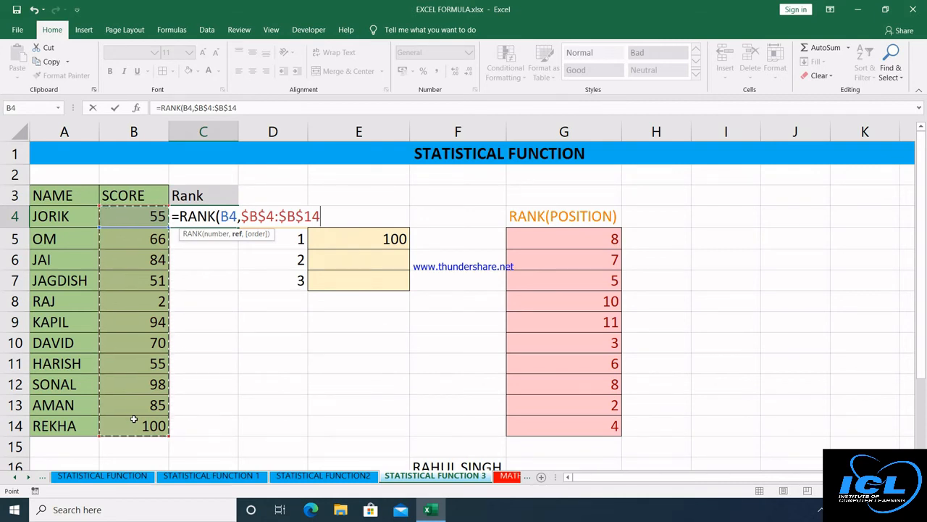
type(",")
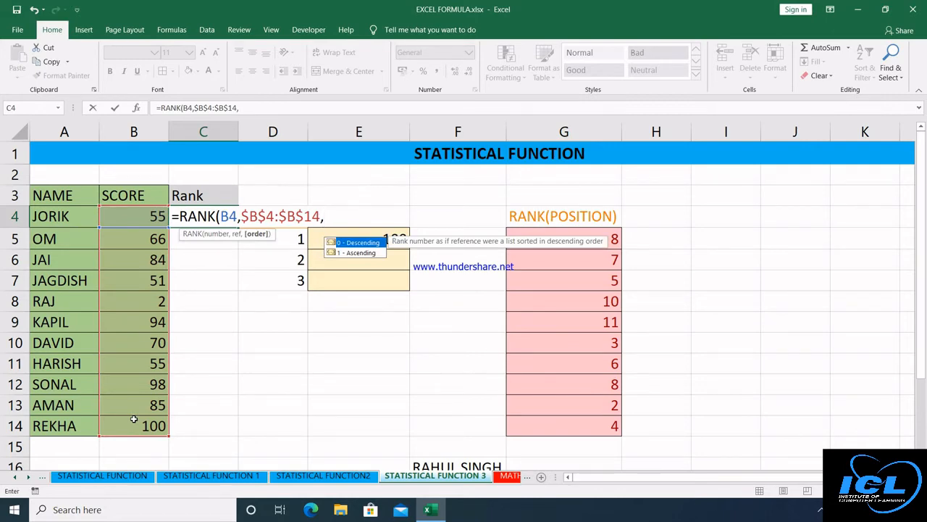
type("0)")
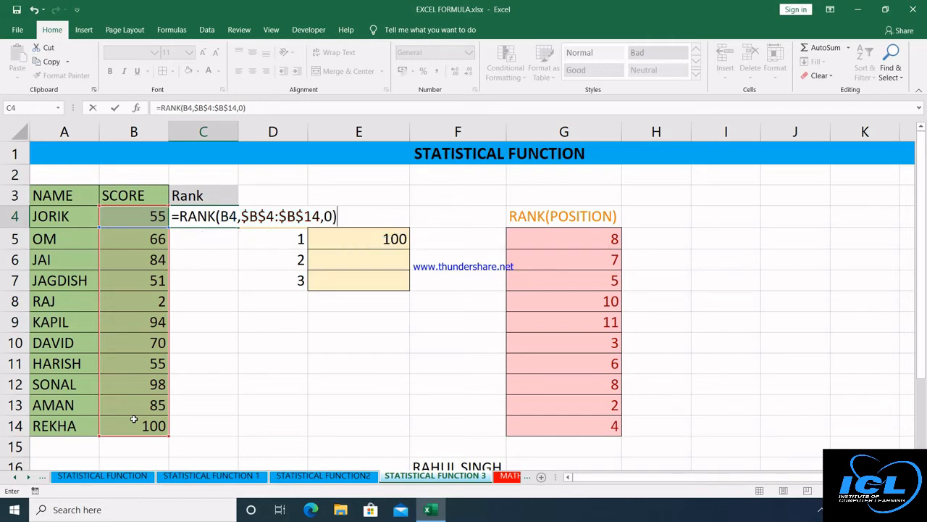
key("Return")
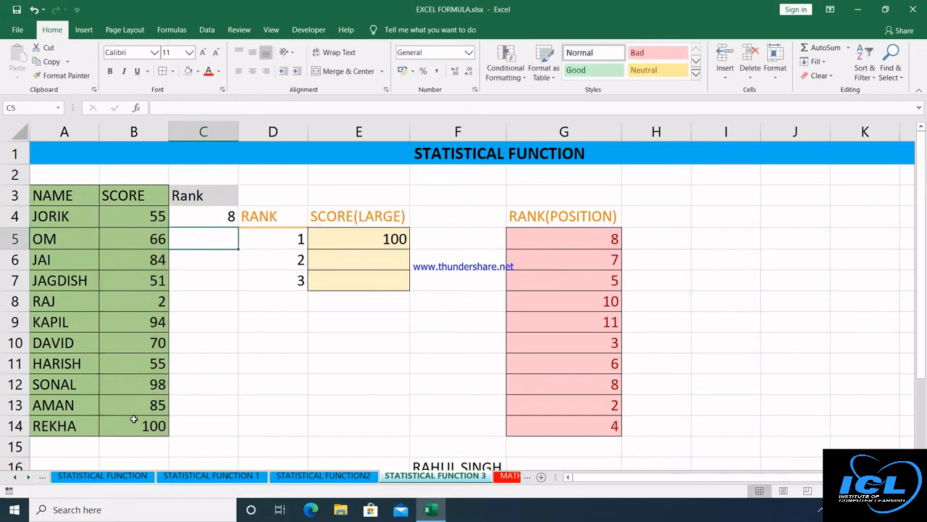
left_click(226, 211)
double_click(238, 227)
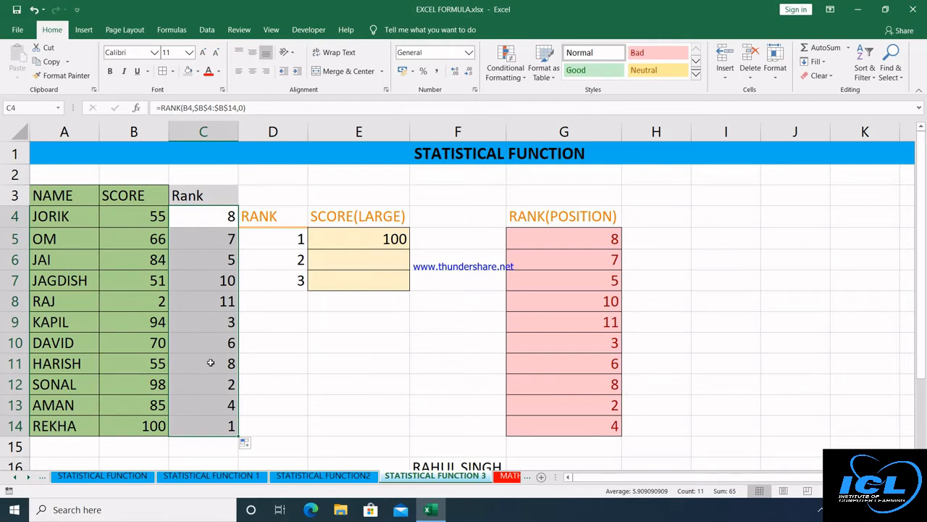
Confirm E5's top-score LARGE formula and enter =LARGE(B4:B14,2) in E6.
left_click(353, 242)
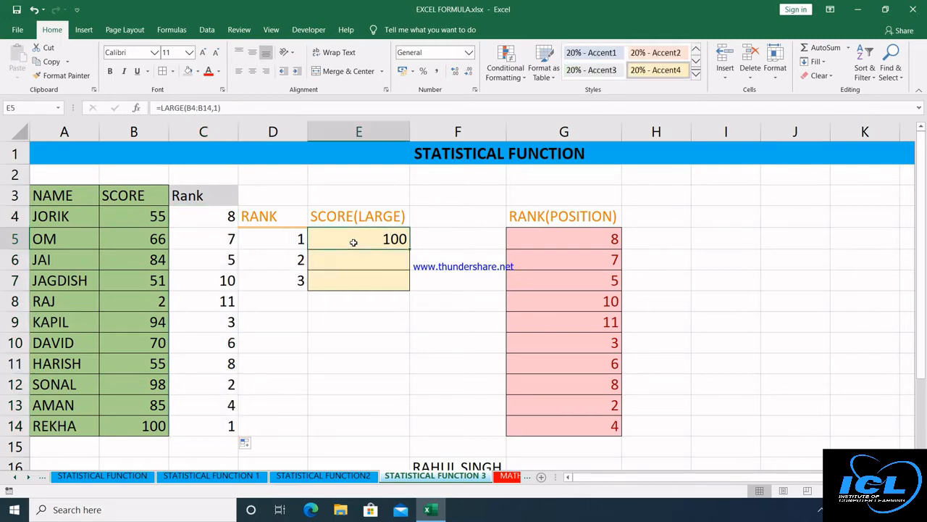
double_click(354, 242)
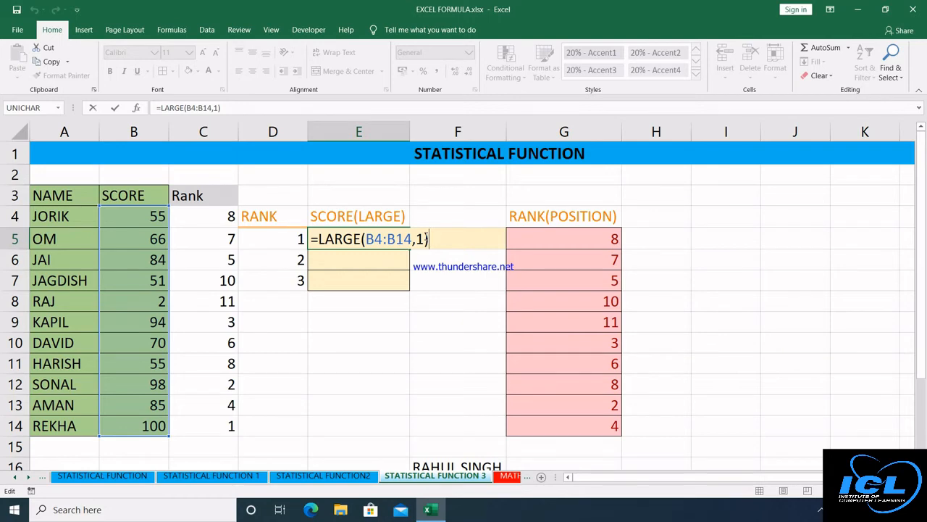
key("Return")
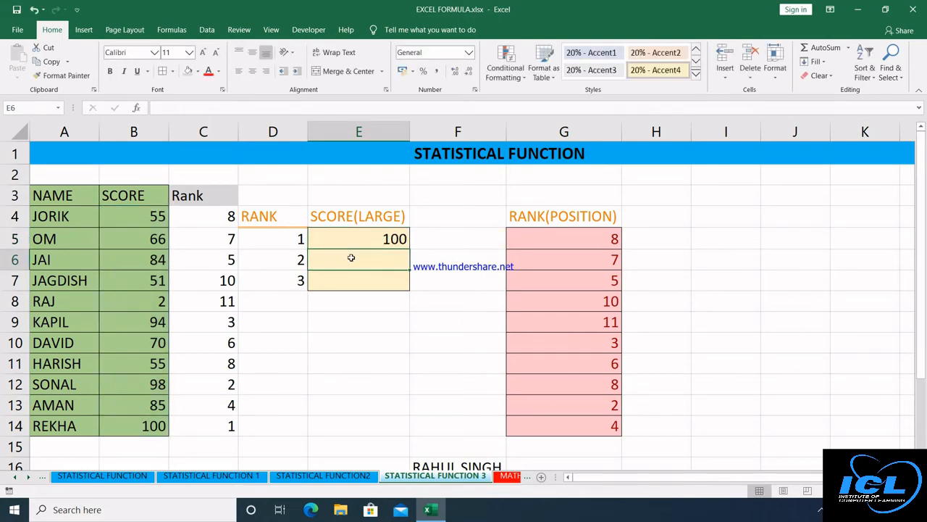
type("=")
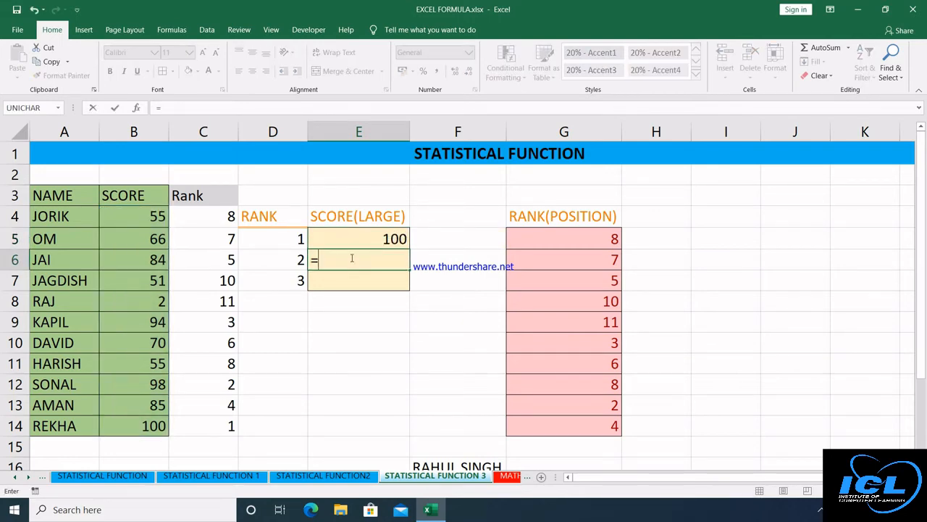
type("LAR")
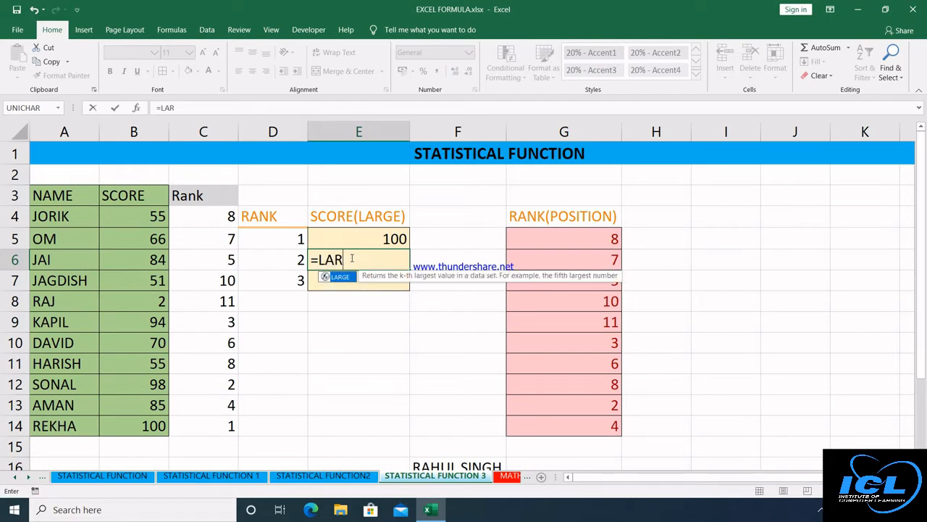
key("Tab")
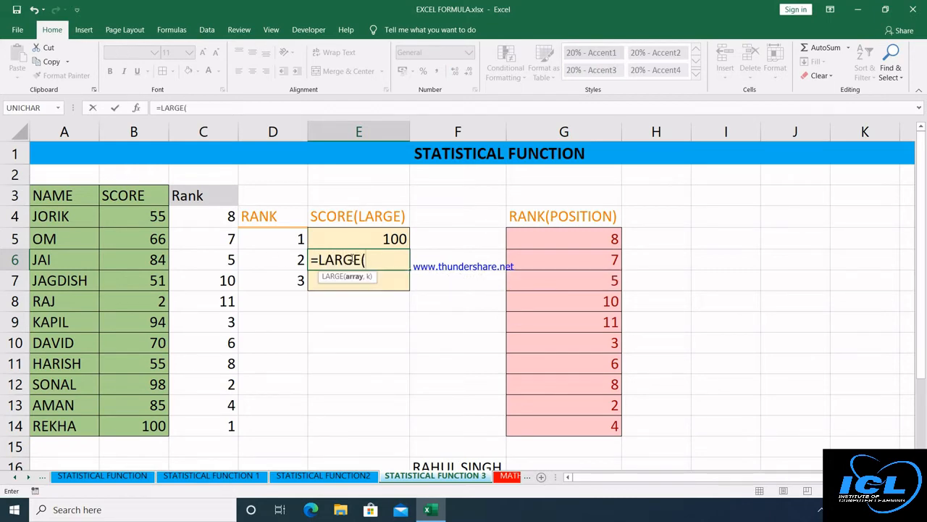
left_click_drag(155, 216, 132, 421)
type(",")
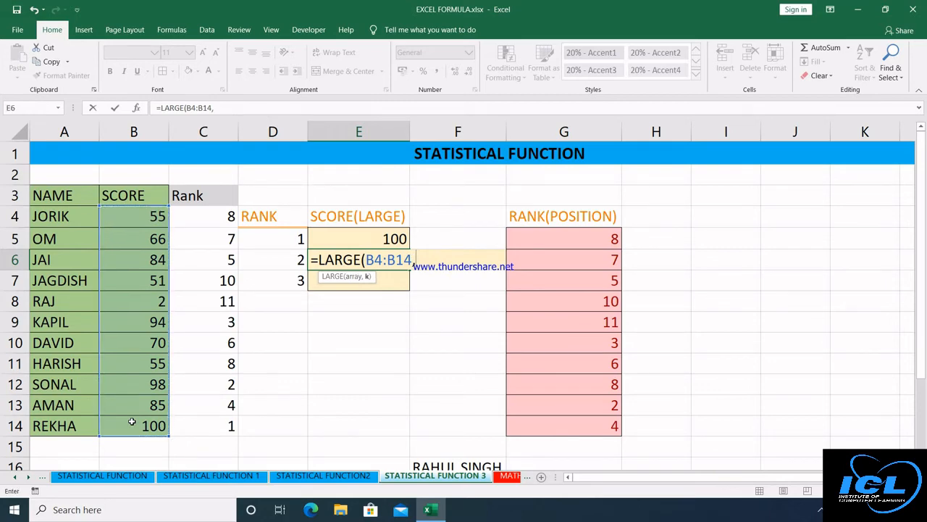
type("2")
key("Return")
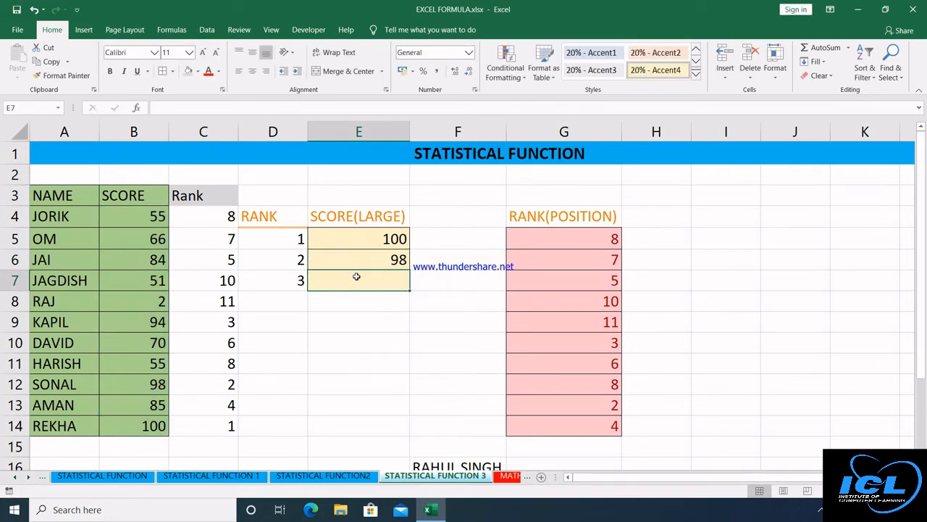
Enter =LARGE(B4:B14,3) in E7 for the third-highest score.
left_click(194, 384)
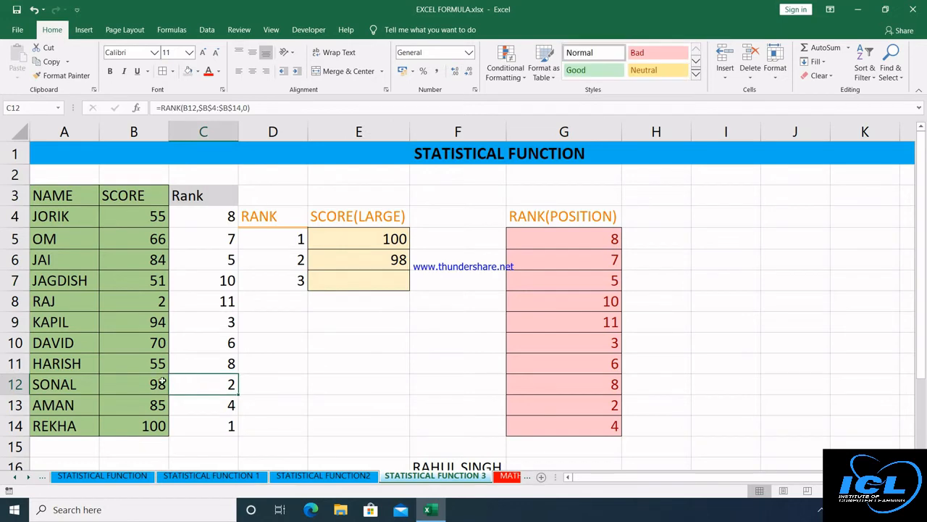
left_click(357, 278)
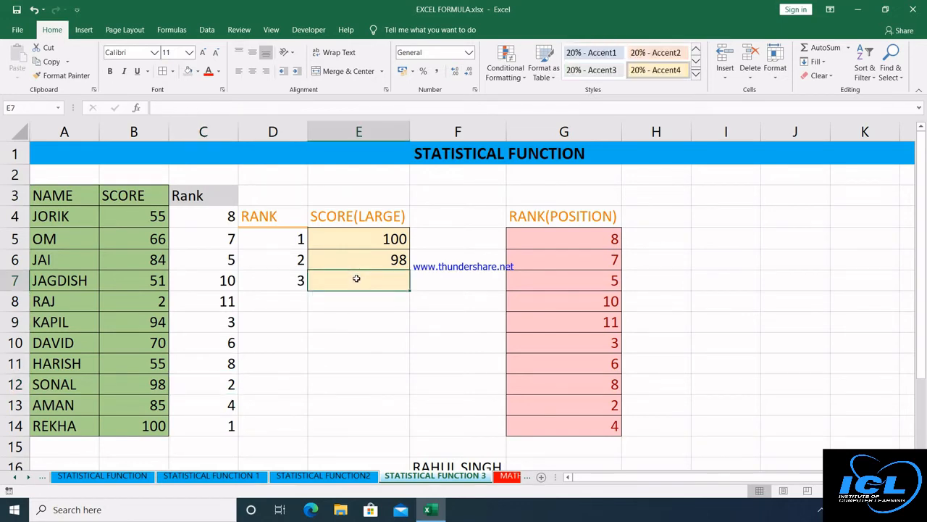
type("=")
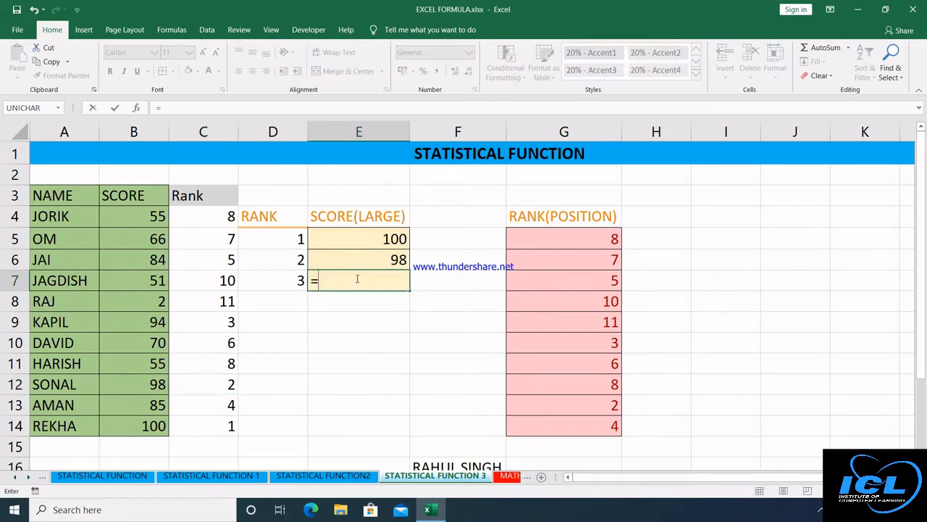
type("LAR")
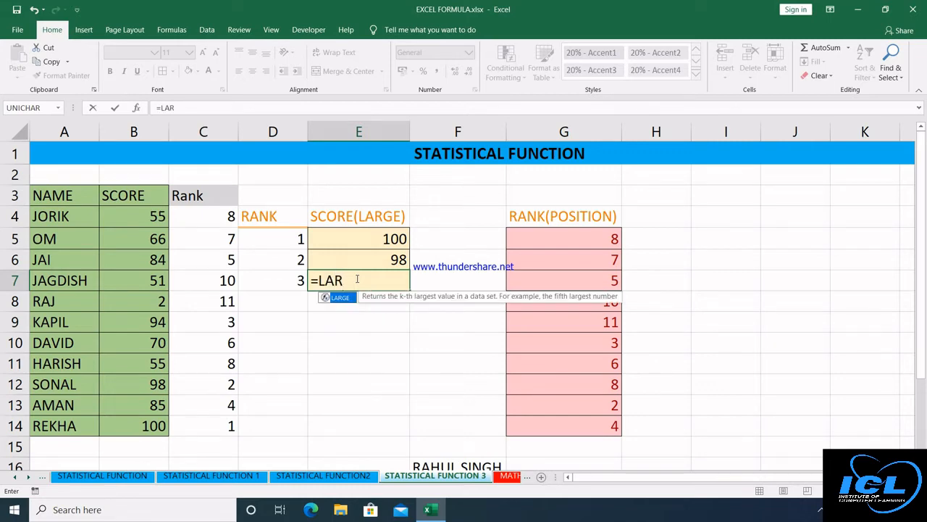
key("Tab")
left_click_drag(142, 216, 128, 423)
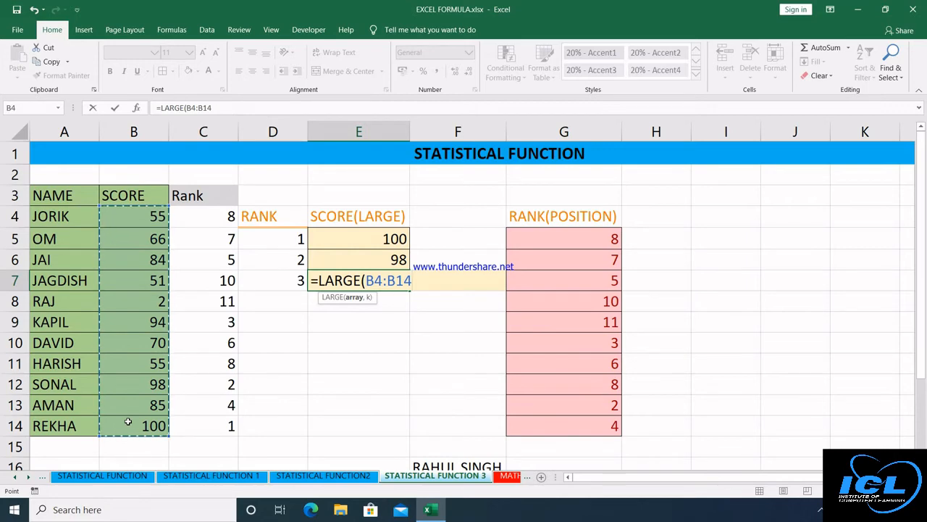
type(",3")
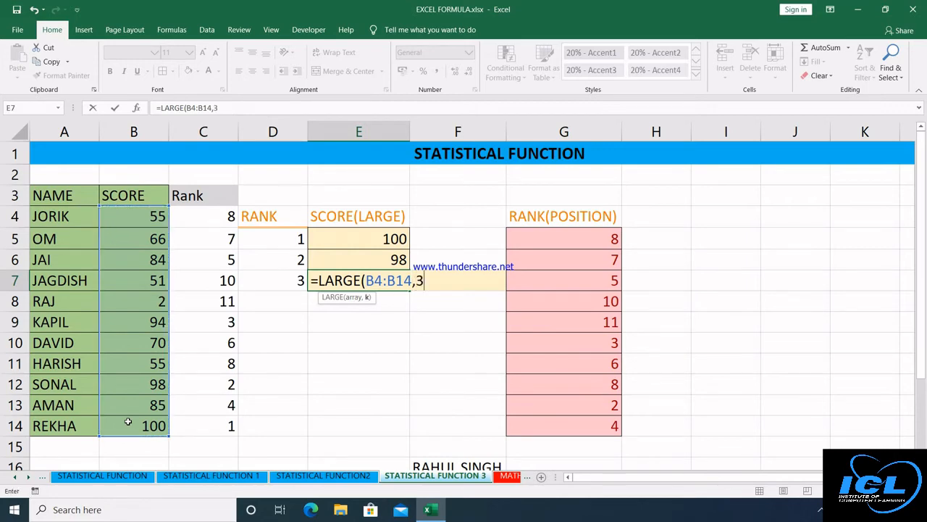
type(")")
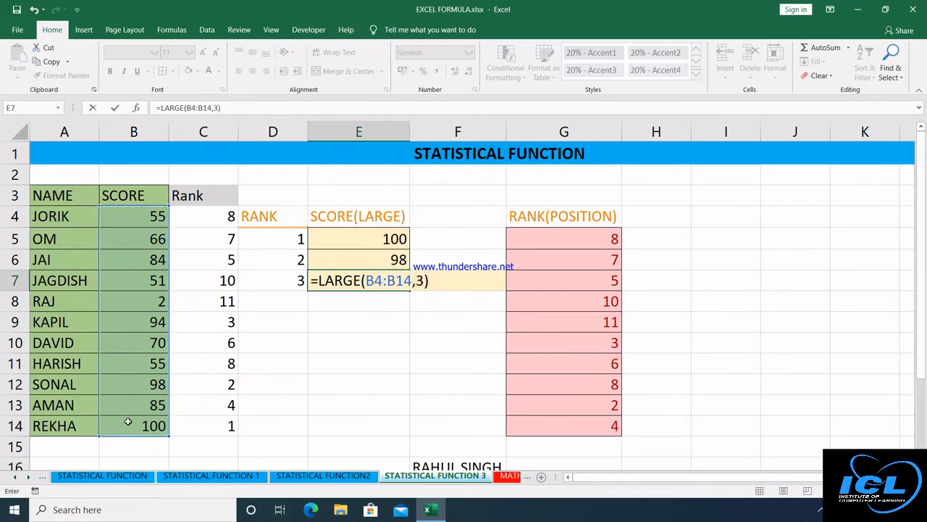
key("Return")
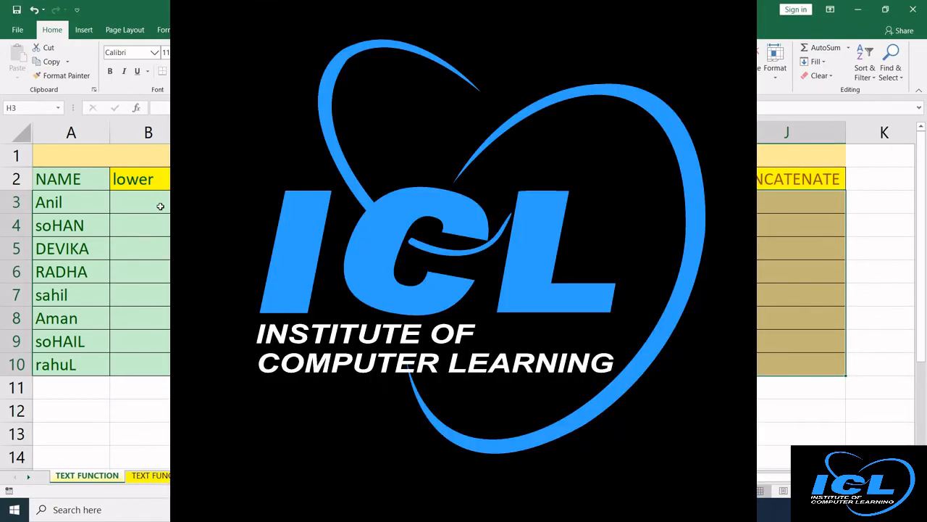
left_click(161, 207)
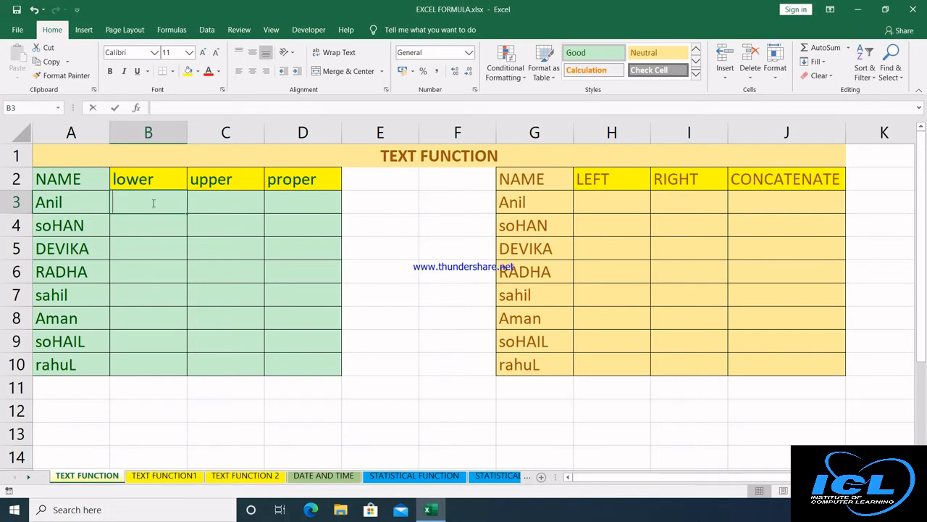
Enter =LOWER(A3) in B3 and fill it down to B10.
type("=lower")
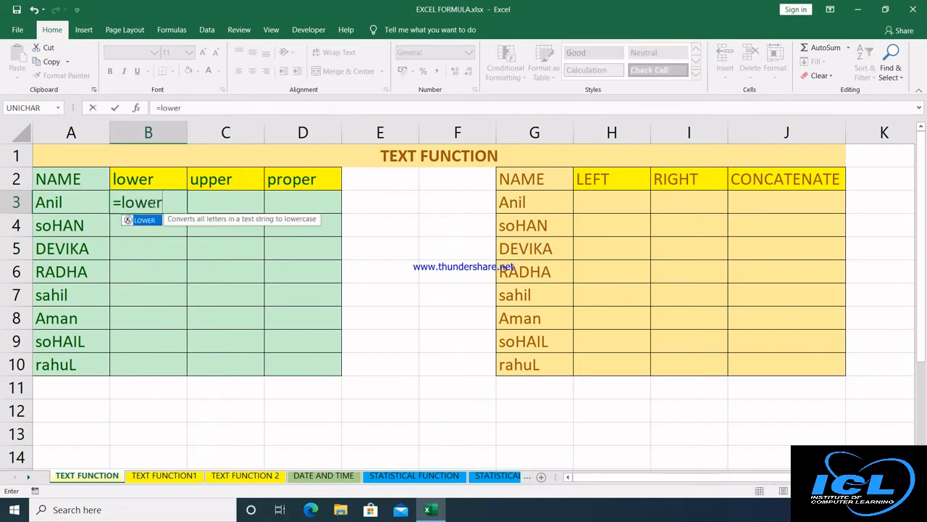
key("Tab")
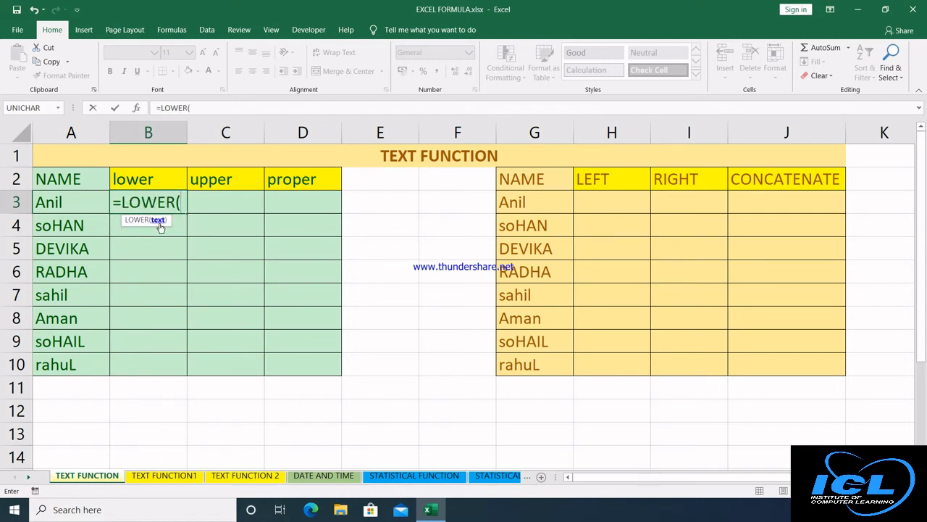
left_click(84, 197)
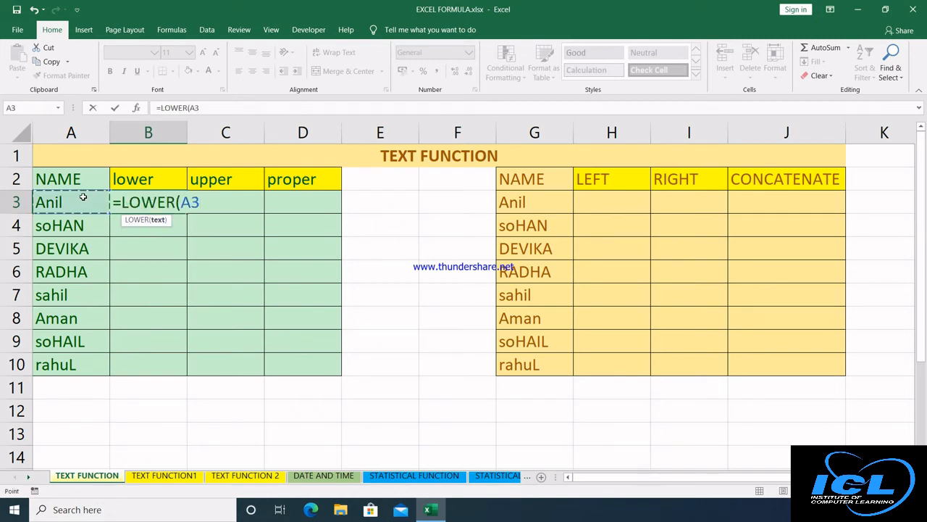
type(")")
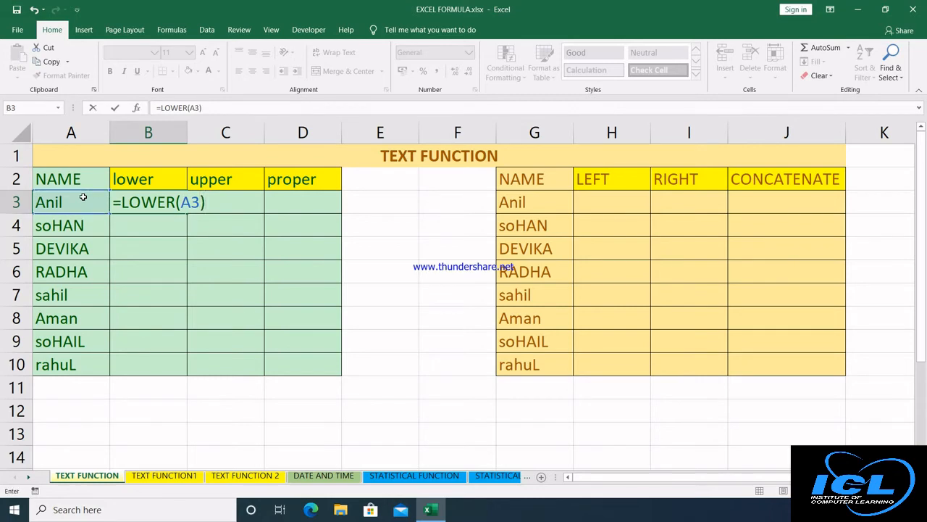
key("ctrl+Return")
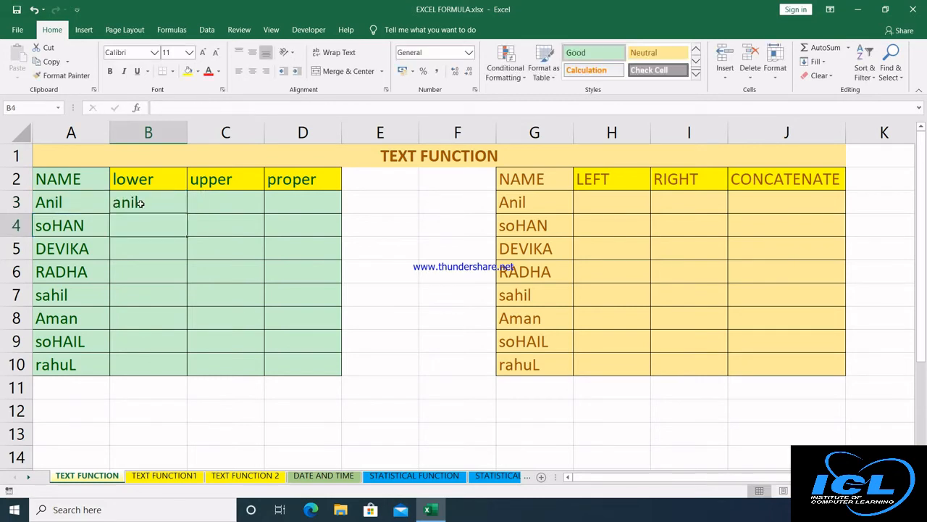
double_click(187, 214)
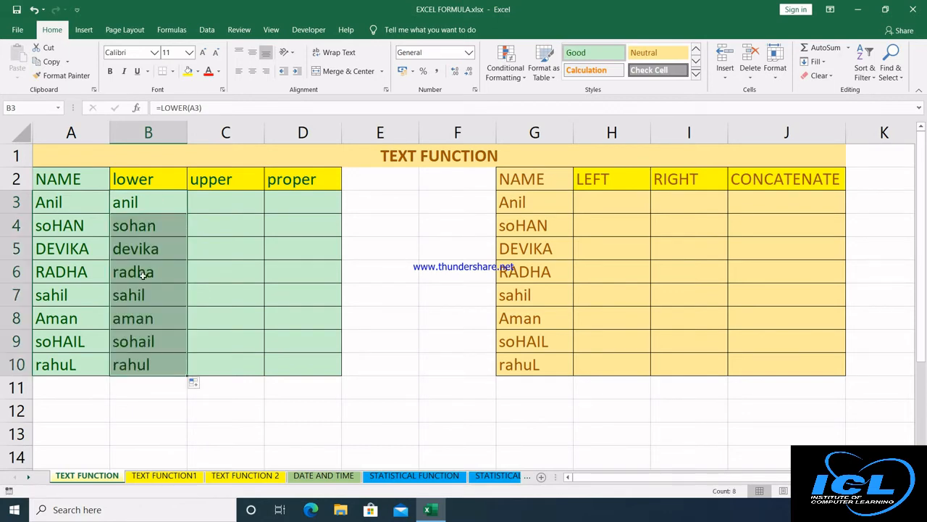
left_click(216, 204)
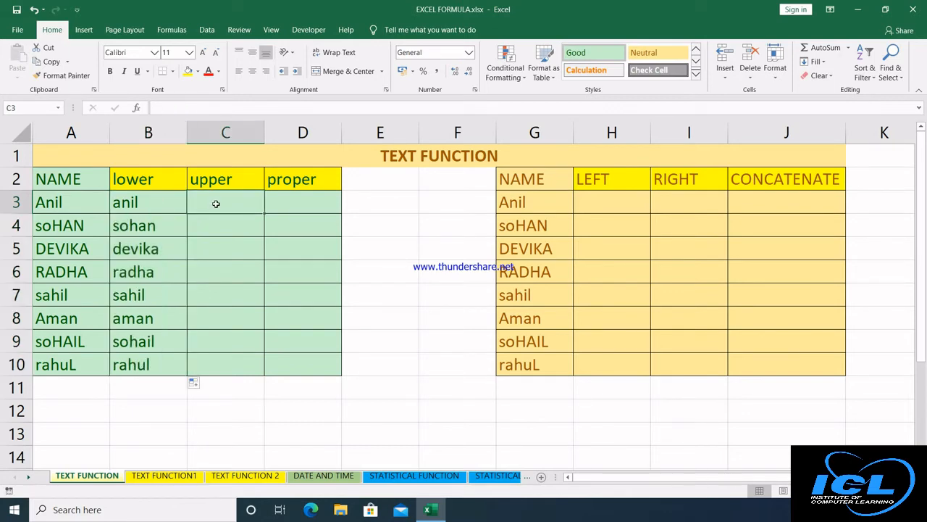
Enter =UPPER(A3) in C3 and fill it down through C10 with Ctrl+D.
type("=upp")
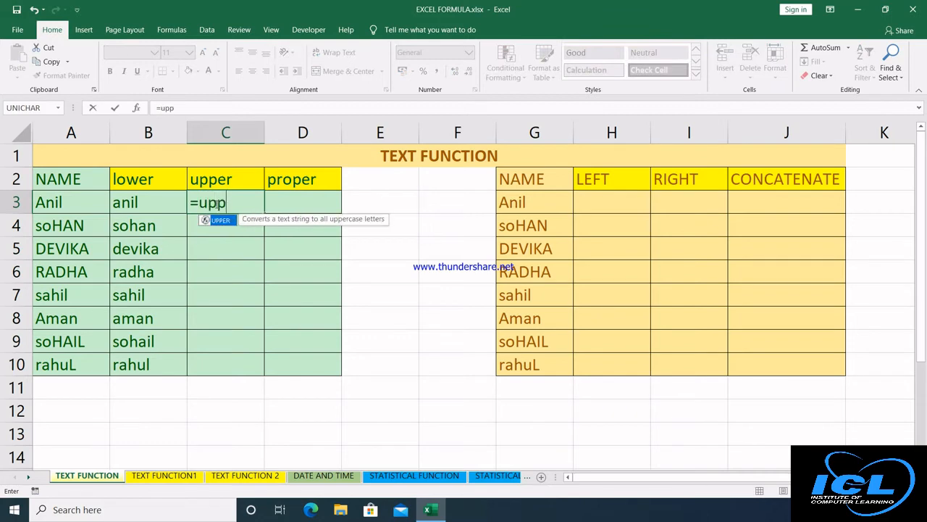
type("er")
key("Tab")
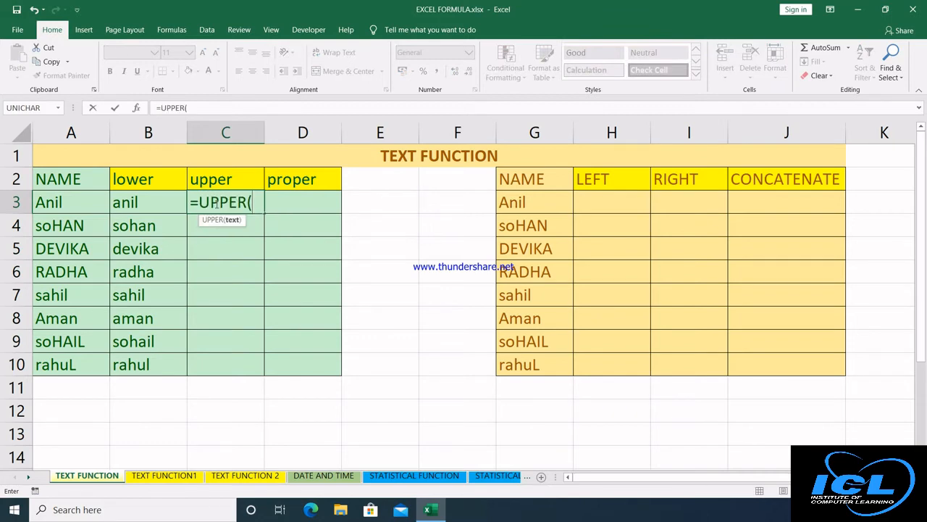
left_click(76, 201)
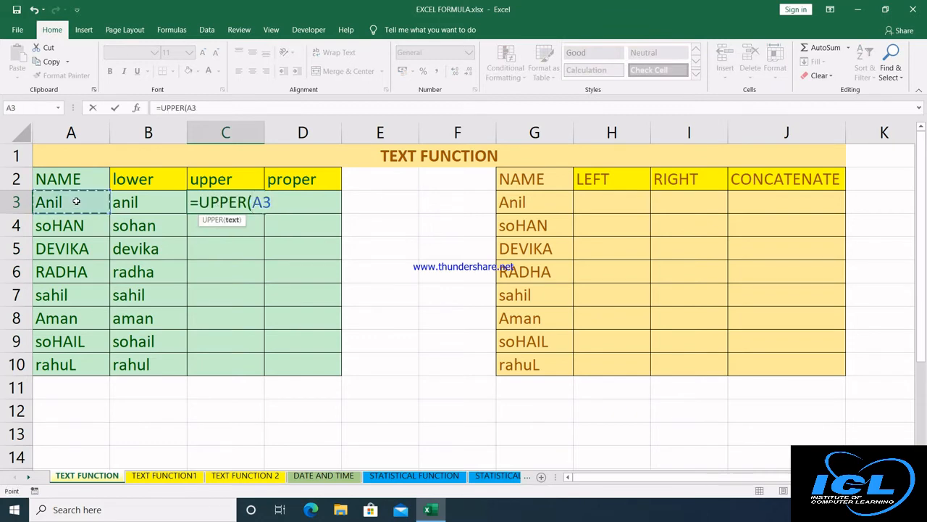
type(")")
key("Return")
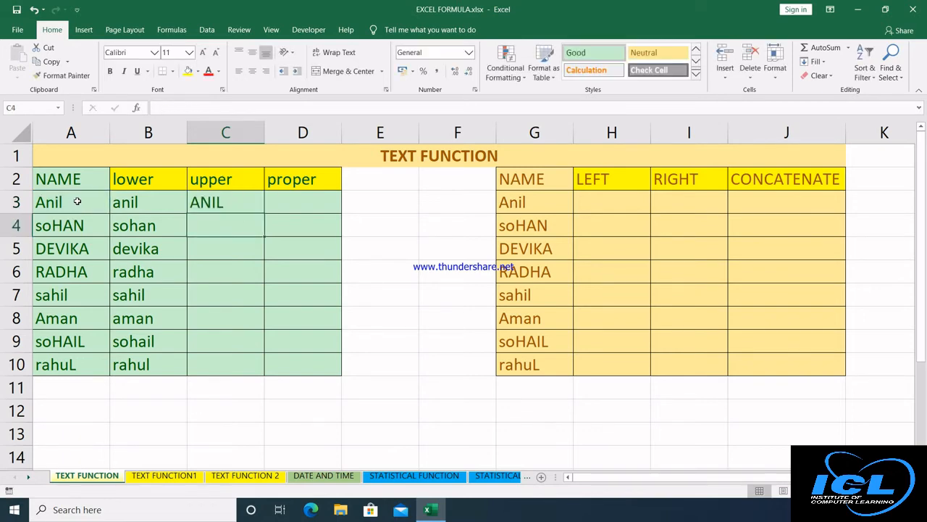
left_click(216, 202)
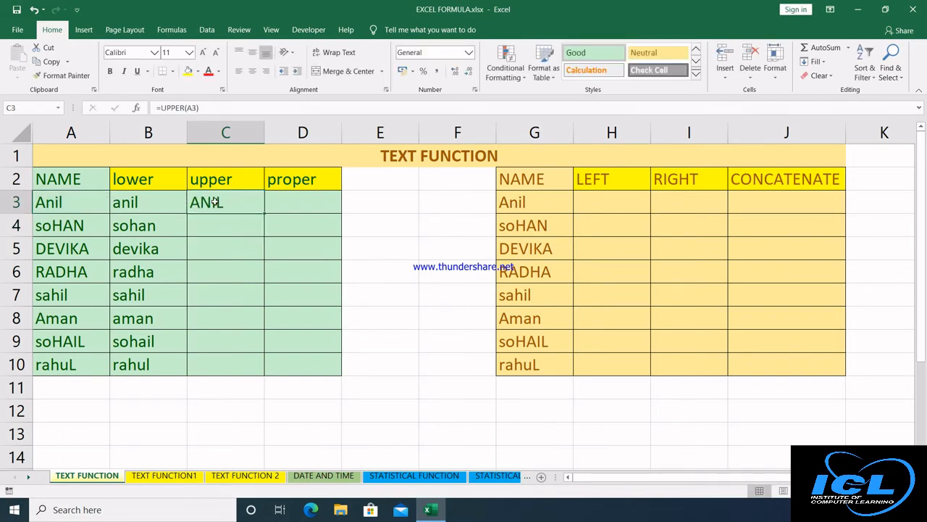
key("shift+Down")
key("shift+Down")
key("shift+Down")
key("shift+Down")
key("shift+Down")
key("shift+Down")
key("shift+Down")
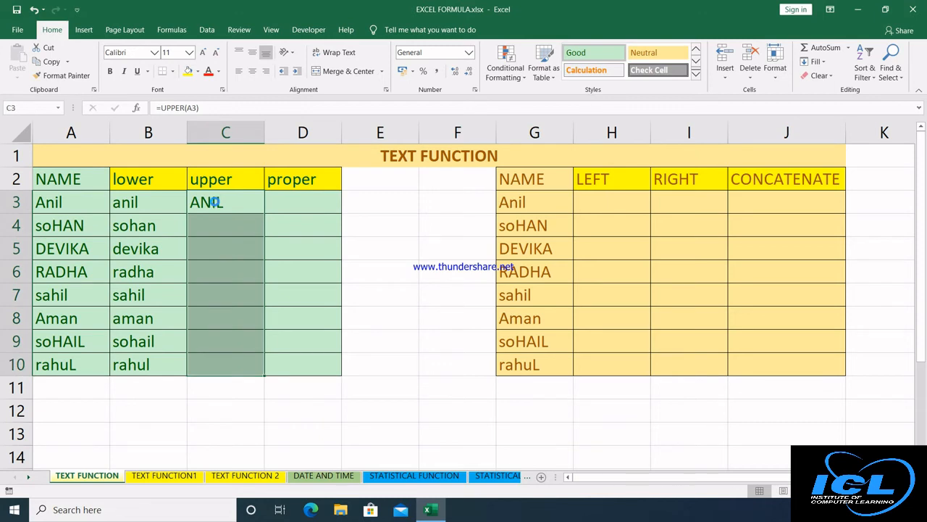
key("ctrl+d")
left_click(300, 206)
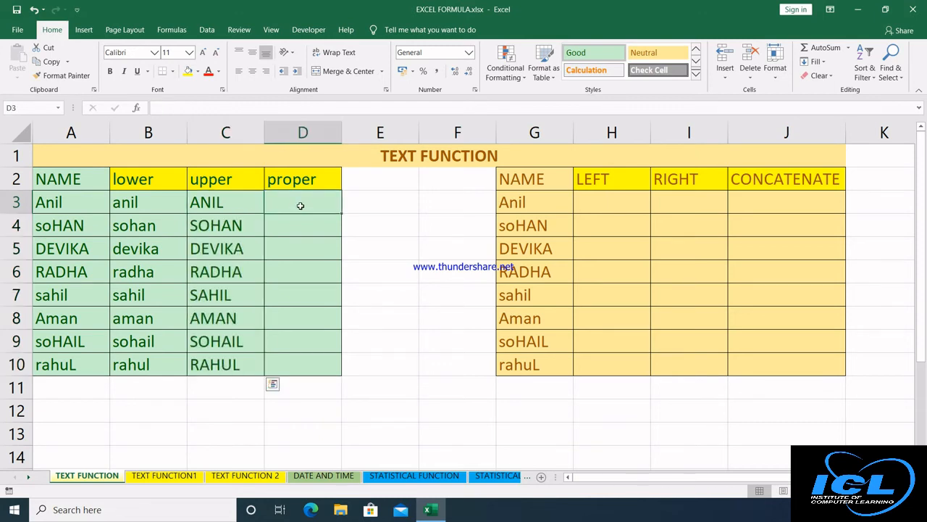
Enter =PROPER(A3) in D3 and copy it down to D10.
type("=proper")
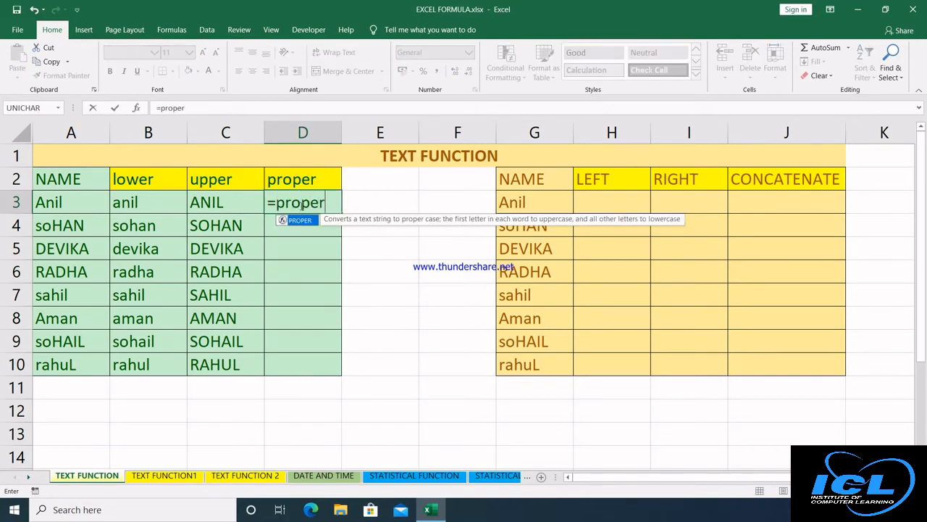
key("Tab")
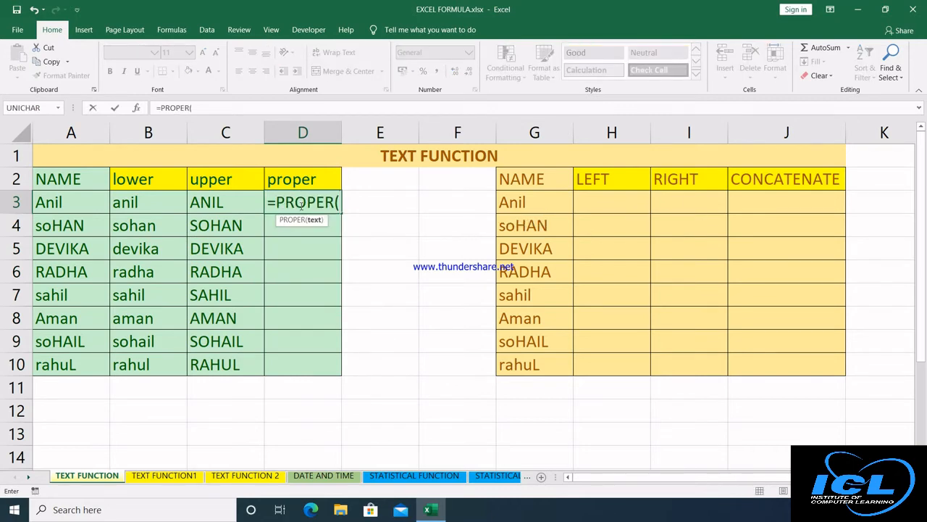
left_click(79, 201)
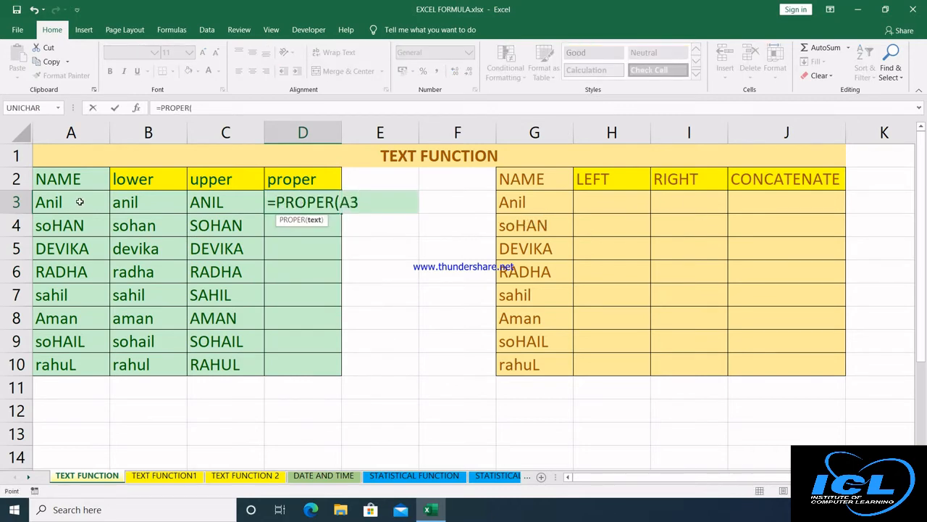
type(")")
key("Return")
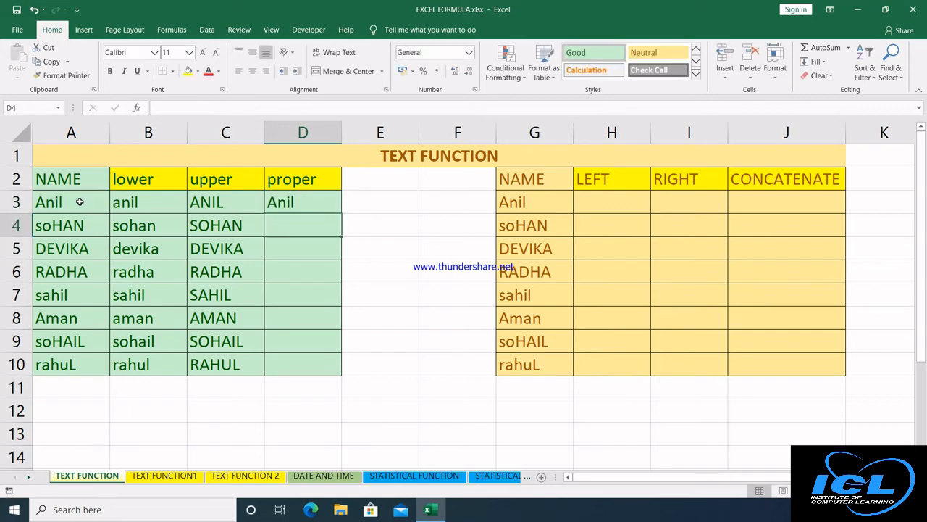
left_click(297, 208)
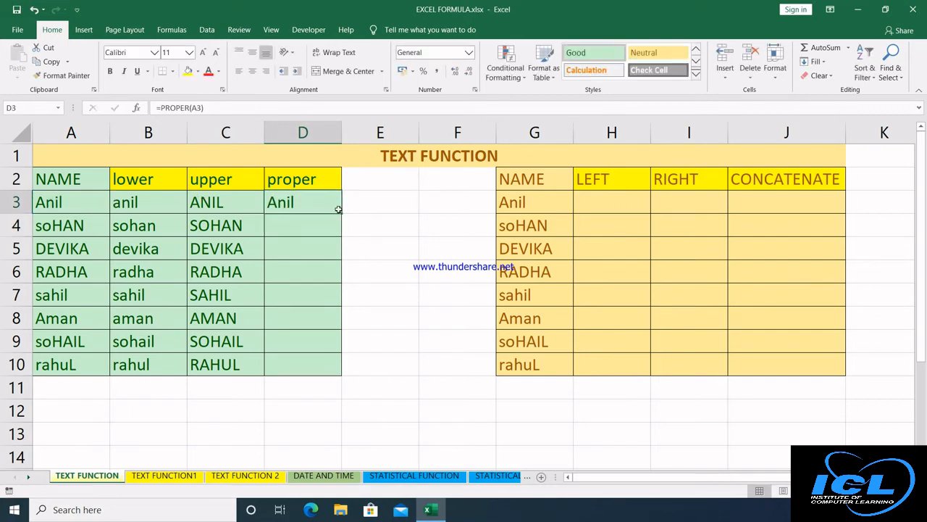
double_click(342, 213)
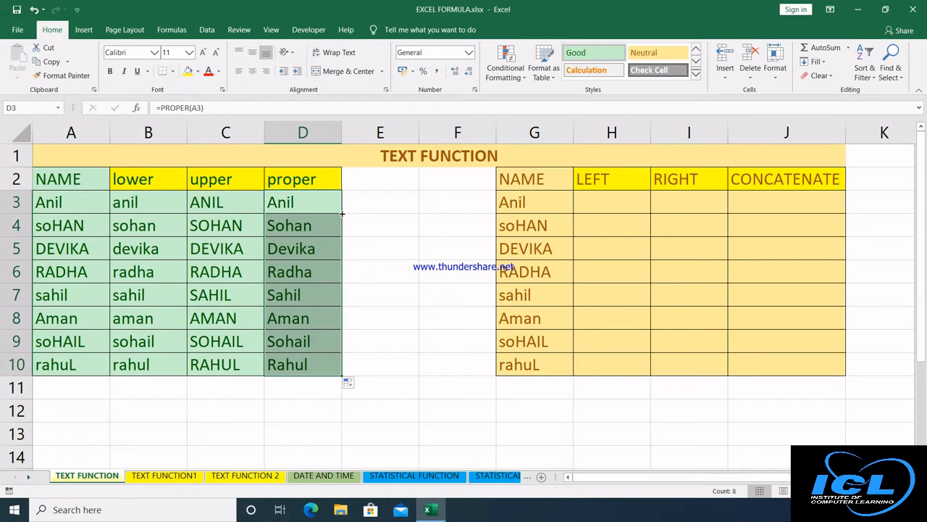
left_click(61, 208)
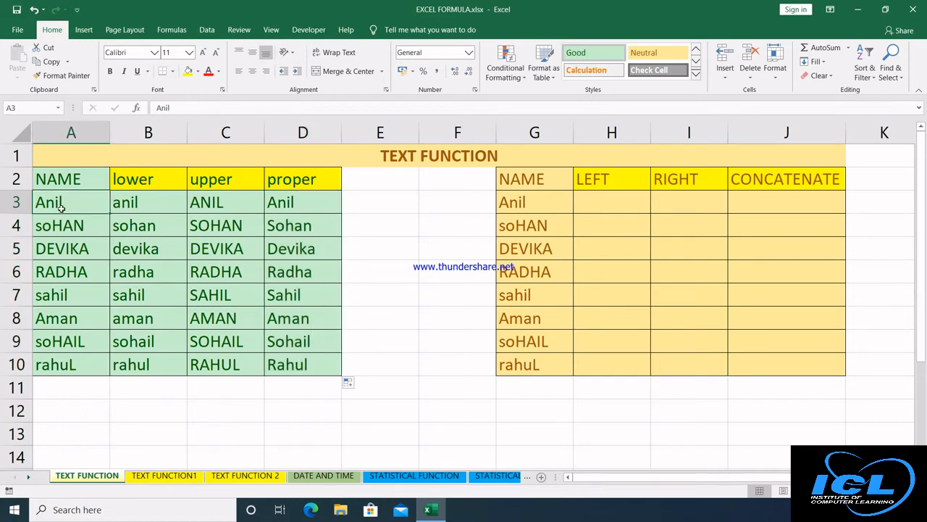
Replace the name in A3 with Rajan.
type("Raj")
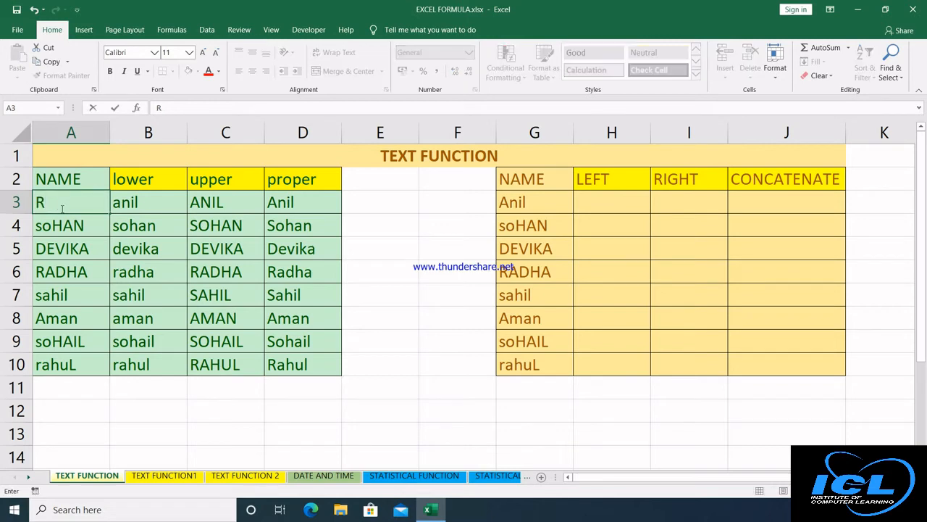
key("BackSpace")
type("jan")
key("Return")
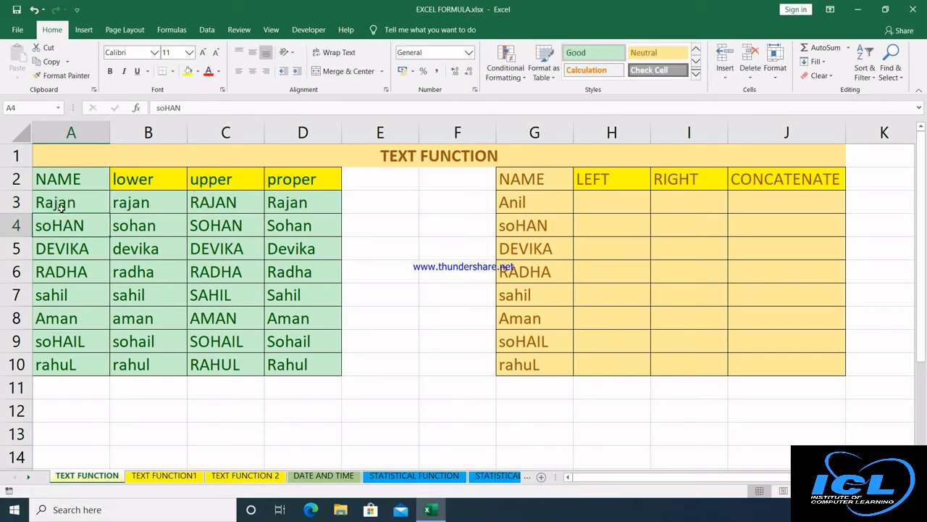
Check the updated LOWER, UPPER and PROPER results in B3, C3 and D3.
left_click(145, 203)
left_click(231, 195)
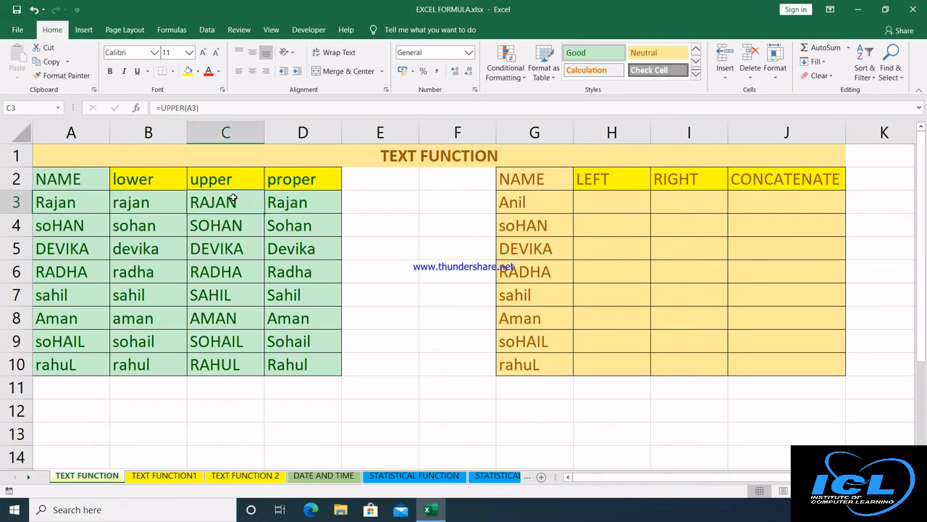
left_click(287, 200)
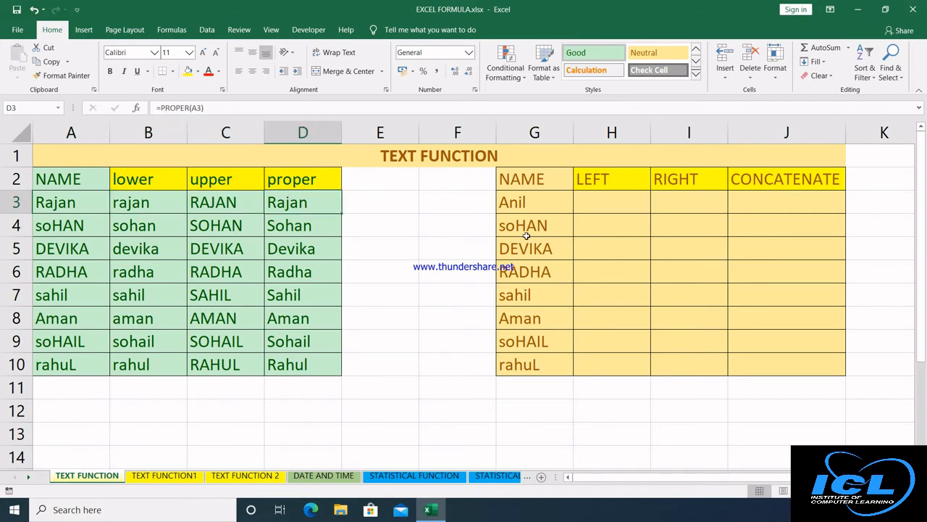
left_click(590, 206)
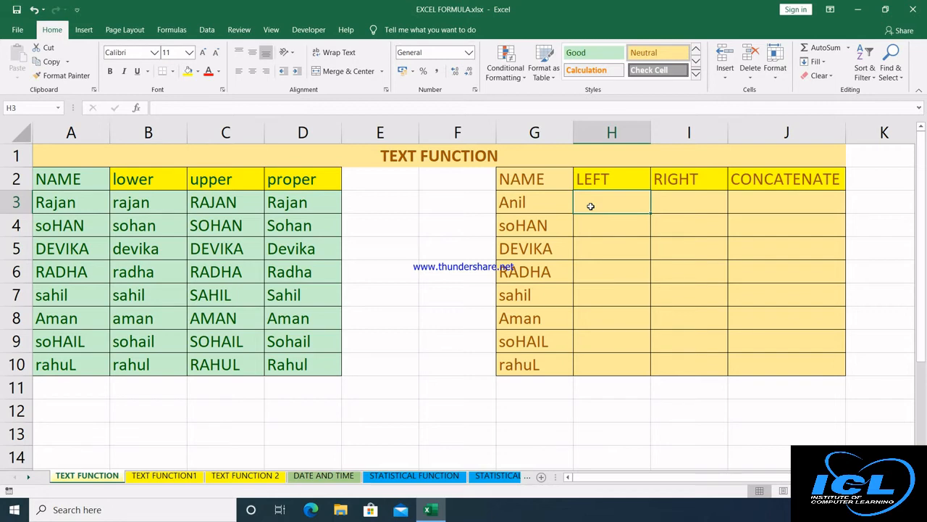
Enter =LEFT(G3,2) in H3 and copy it down to H10.
type("=")
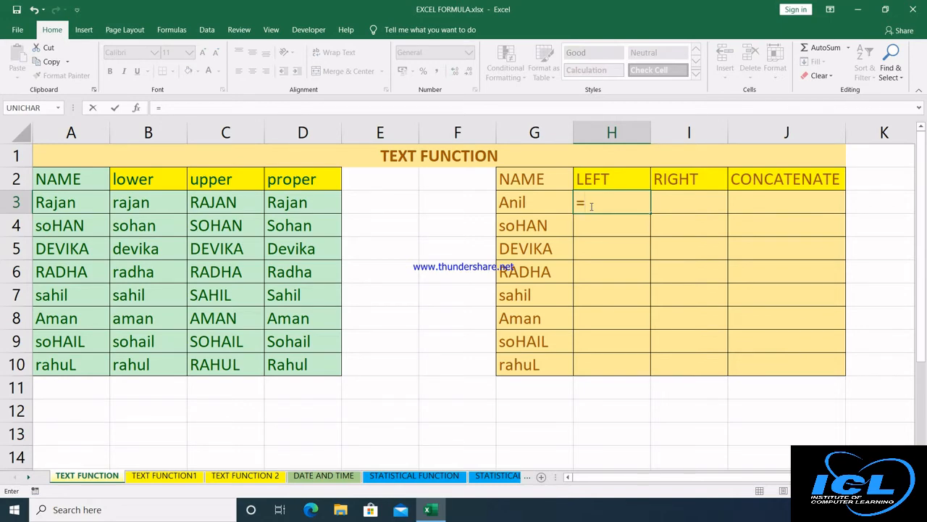
type("left")
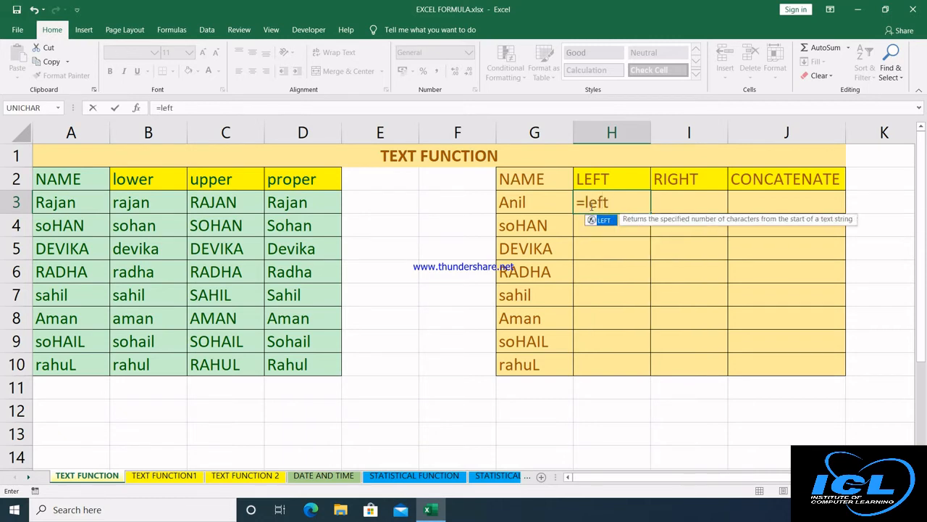
key("Tab")
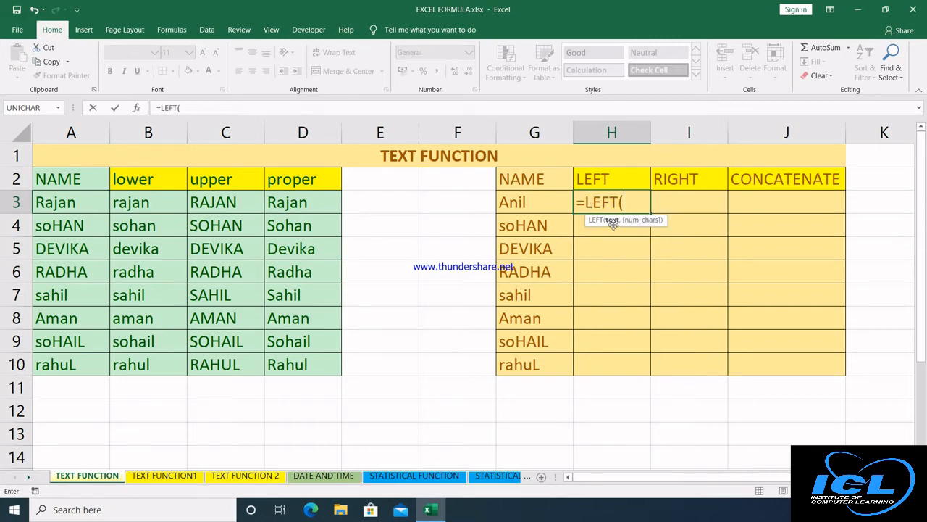
left_click(537, 202)
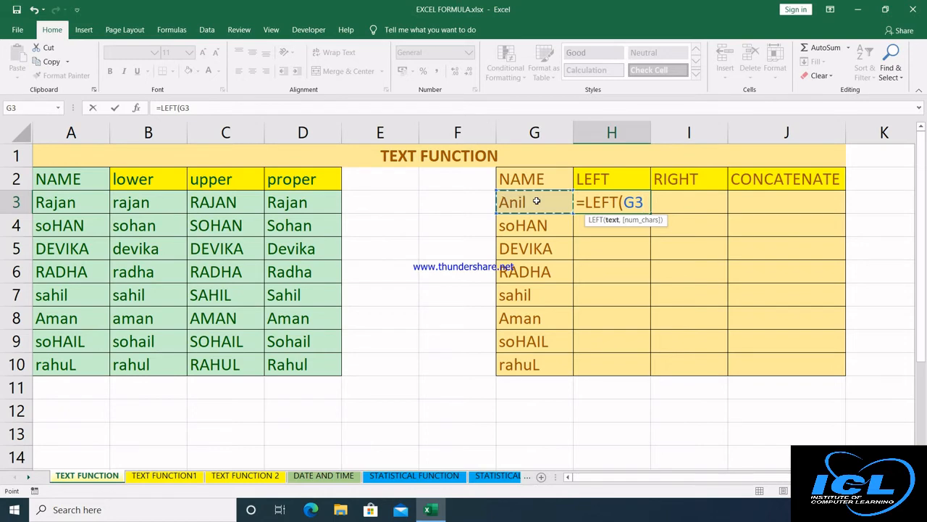
type(",")
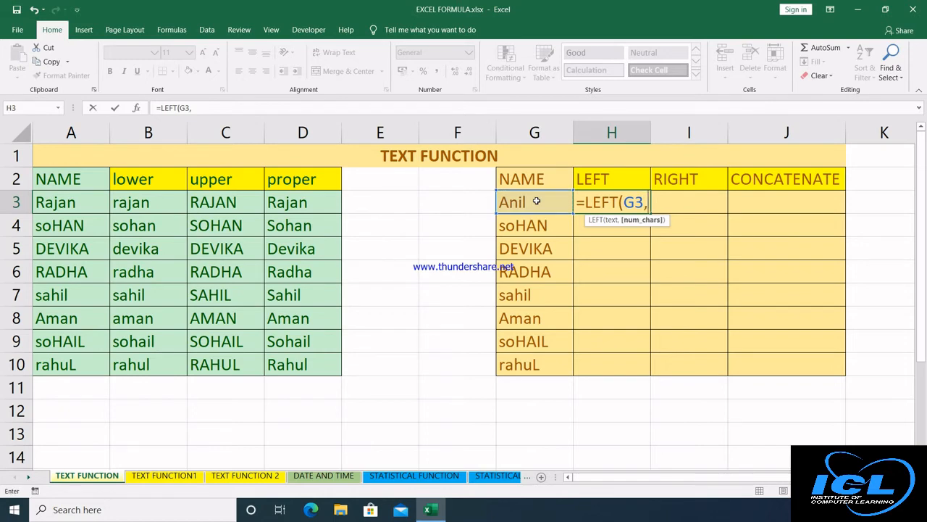
type("2")
key("Return")
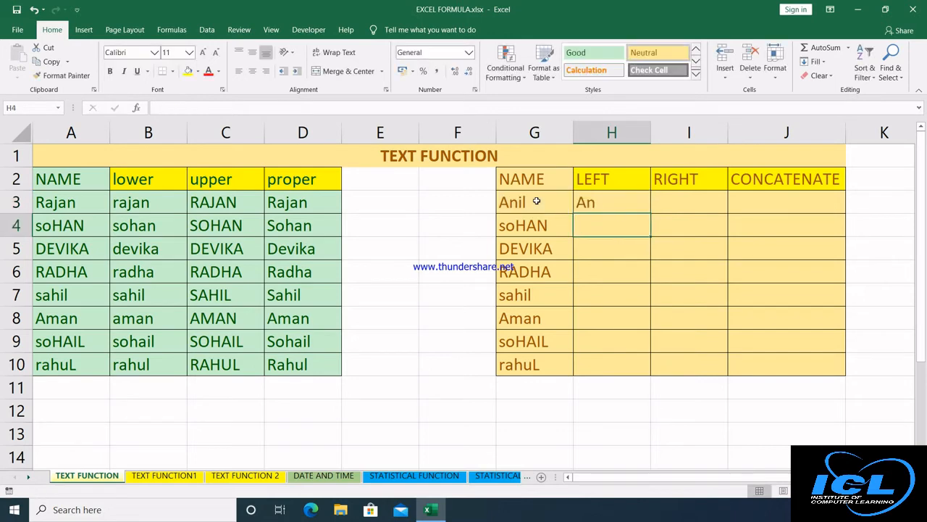
left_click(639, 202)
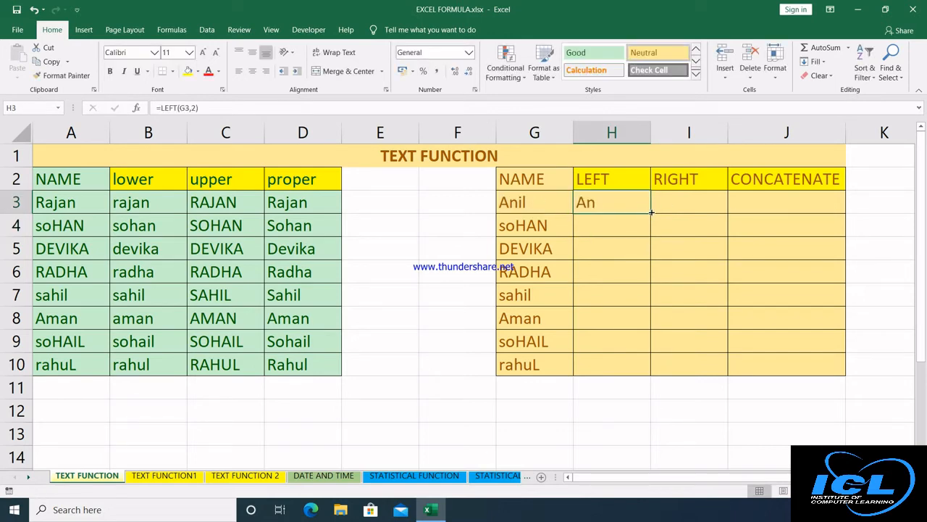
double_click(651, 212)
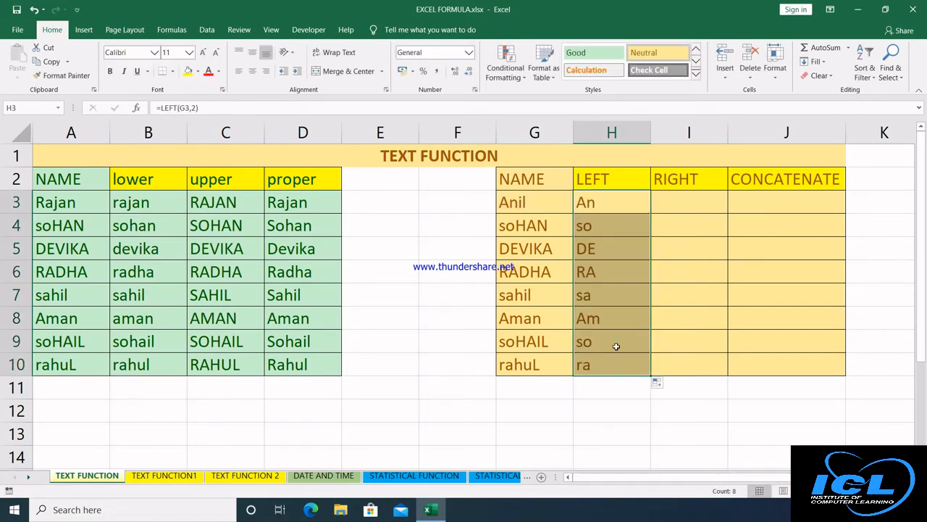
left_click(694, 199)
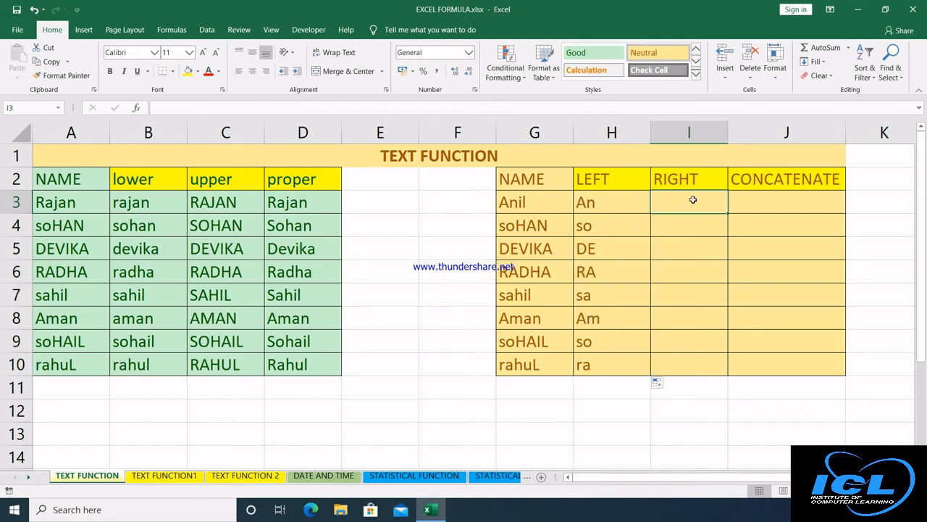
Enter =RIGHT(G3,2) in I3 and fill it down to I10.
type("=")
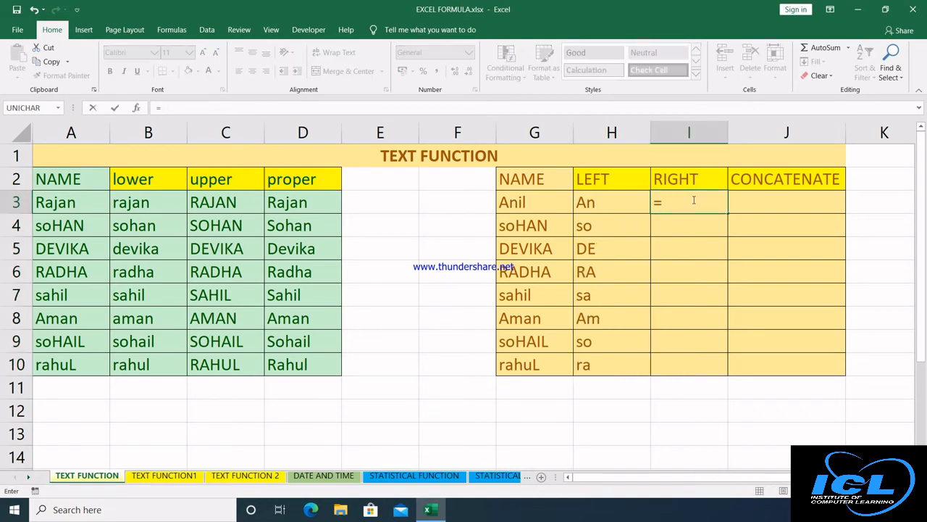
type("r")
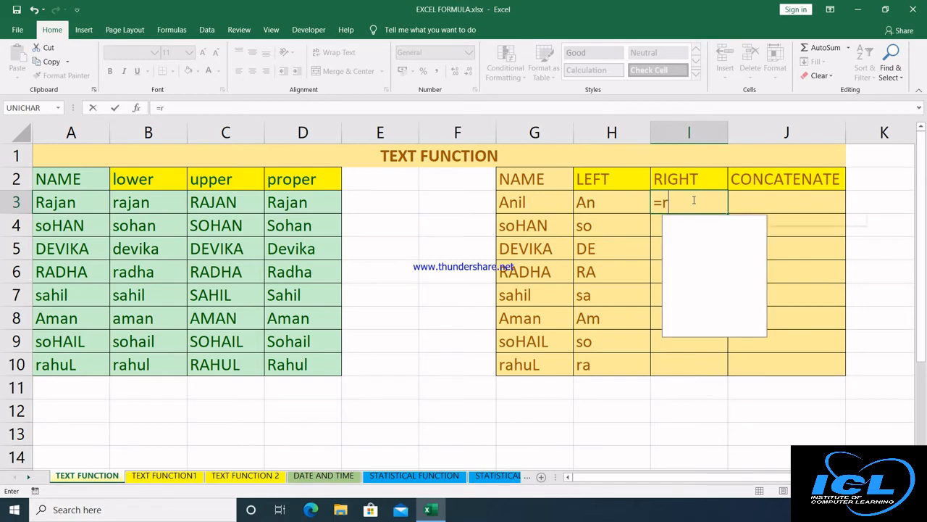
type("i")
key("Tab")
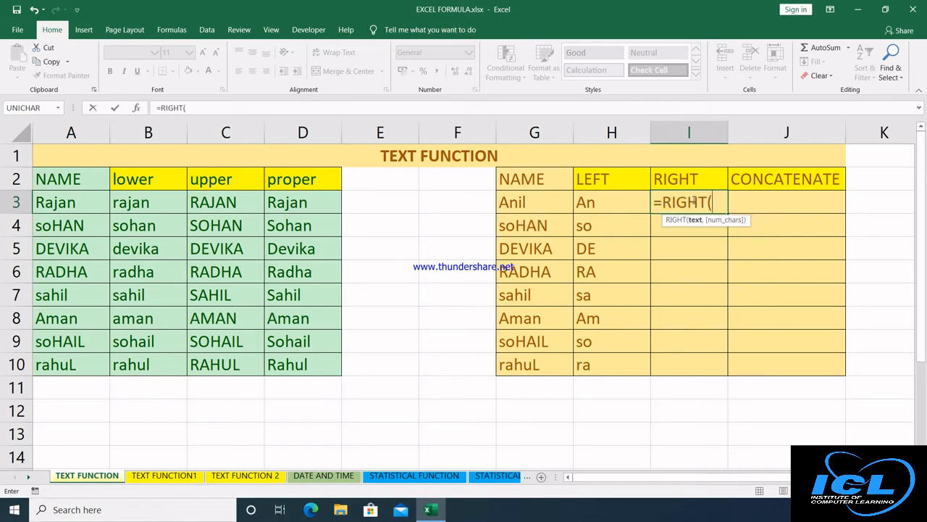
left_click(537, 205)
type(",")
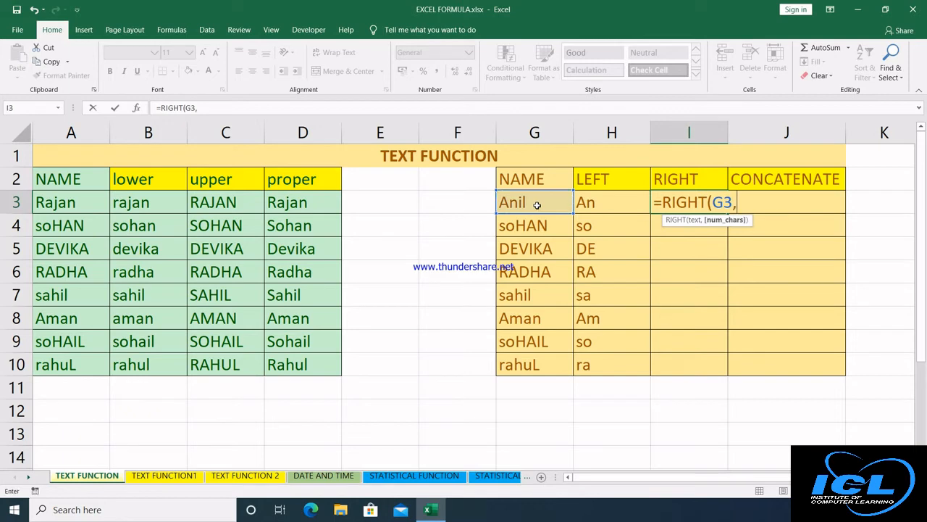
type("2")
type(")")
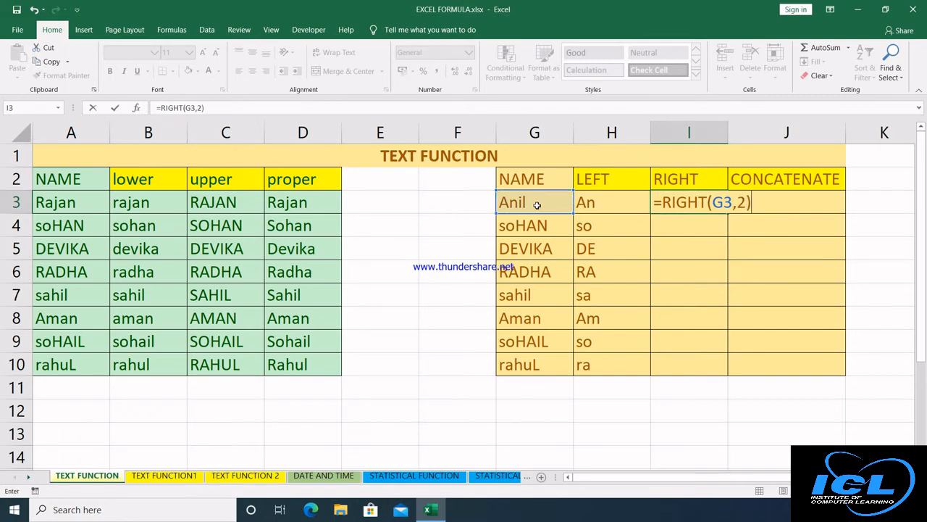
key("Return")
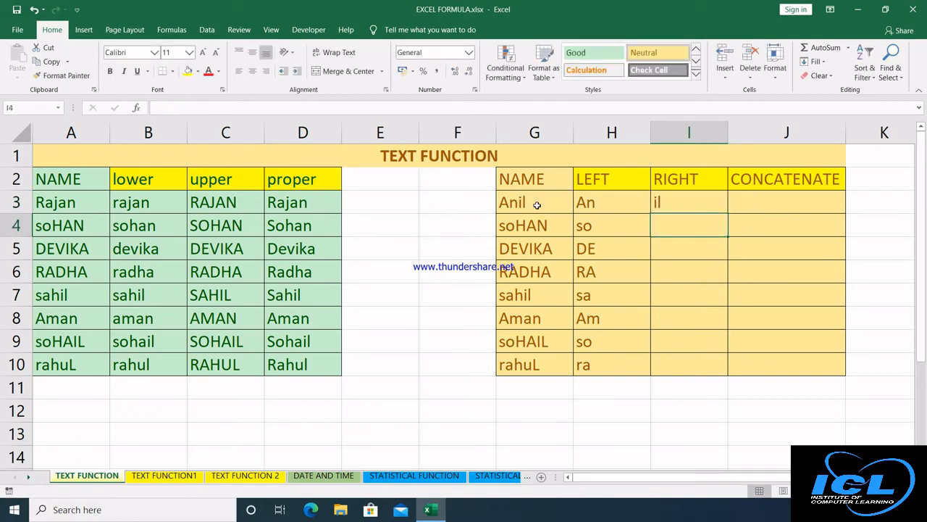
left_click(673, 206)
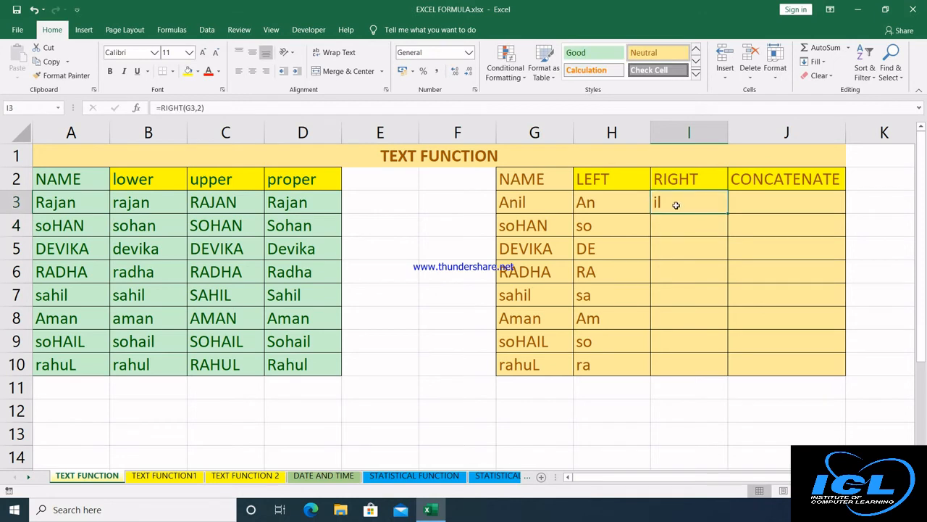
double_click(728, 216)
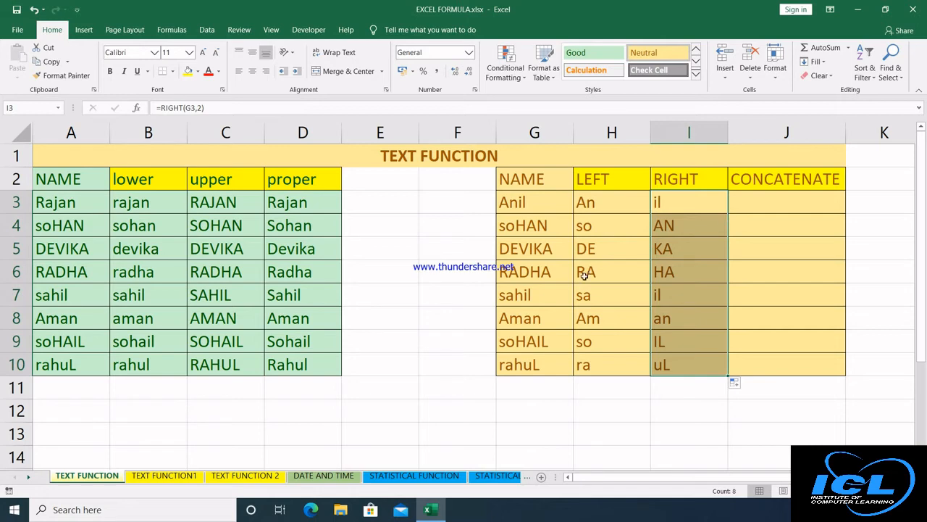
double_click(542, 294)
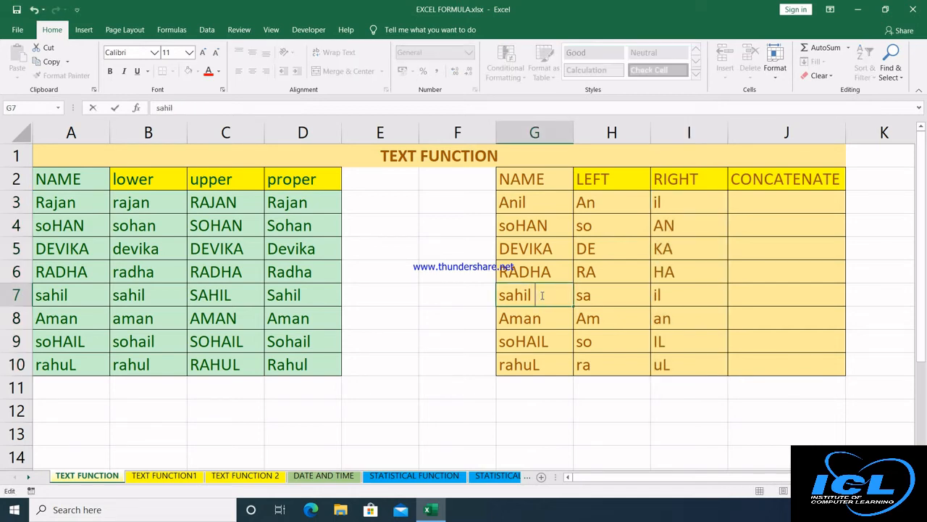
key("Return")
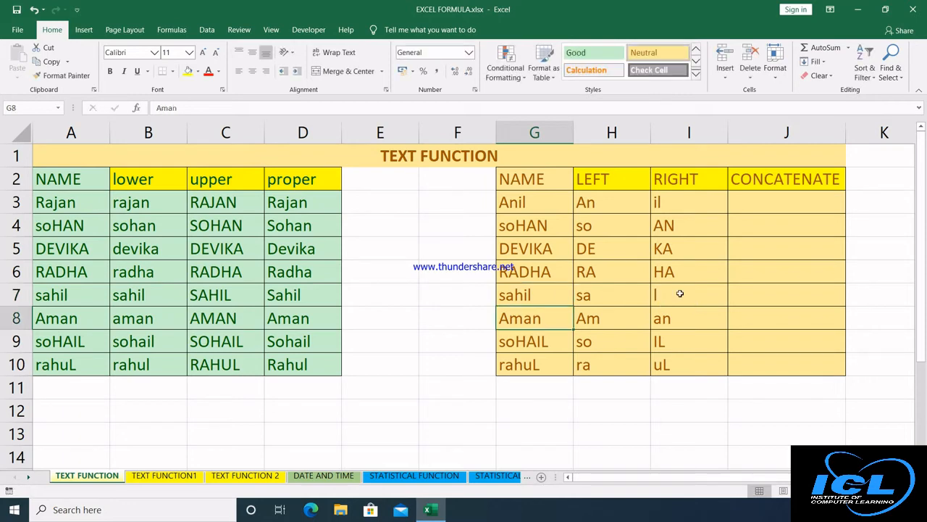
double_click(548, 296)
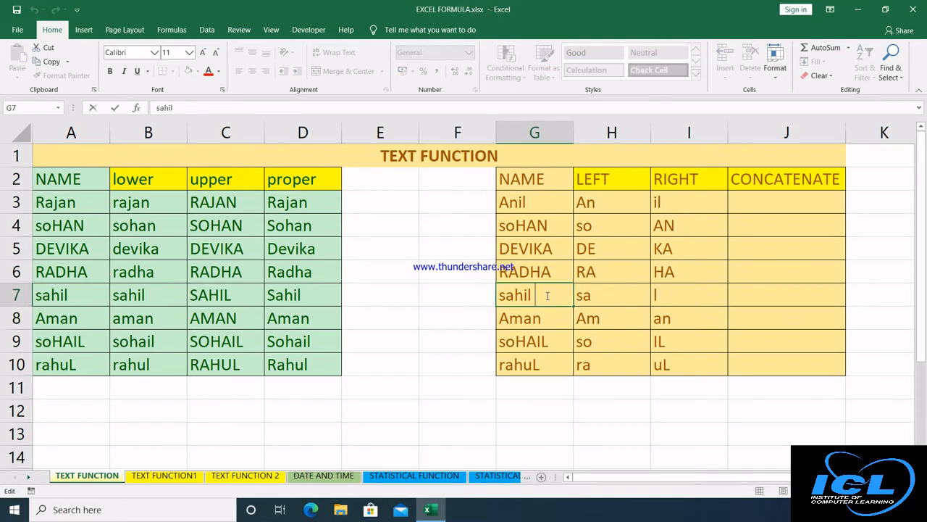
key("BackSpace")
key("Return")
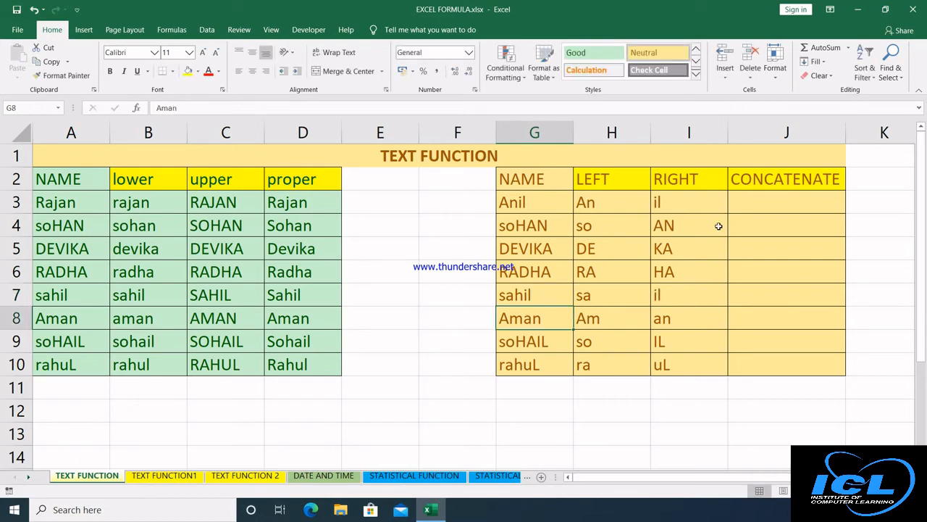
left_click(743, 201)
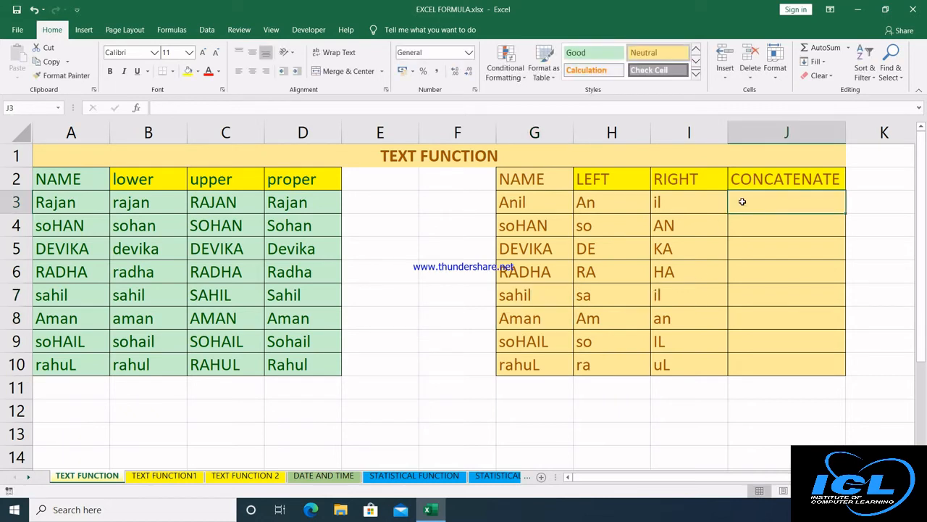
Enter =CONCATENATE(H3,I3) in J3 and copy it down to J10.
type("=con")
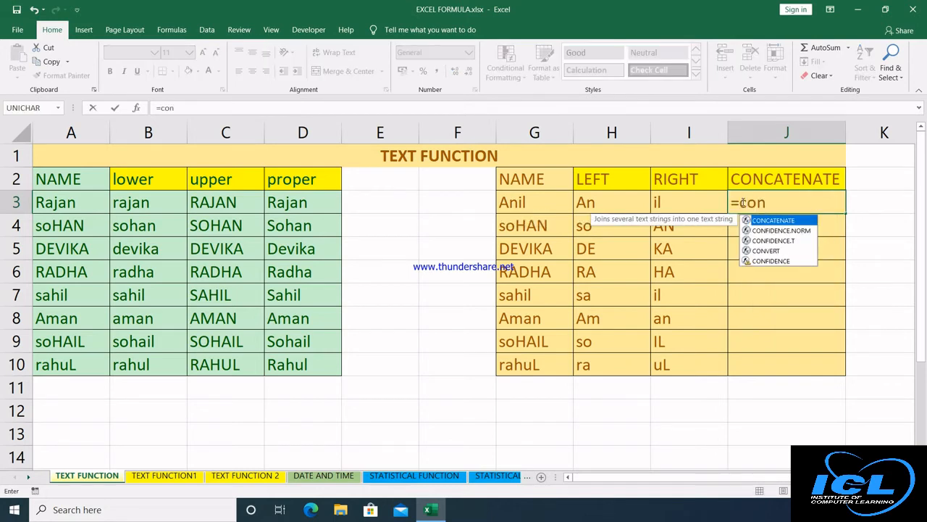
key("Tab")
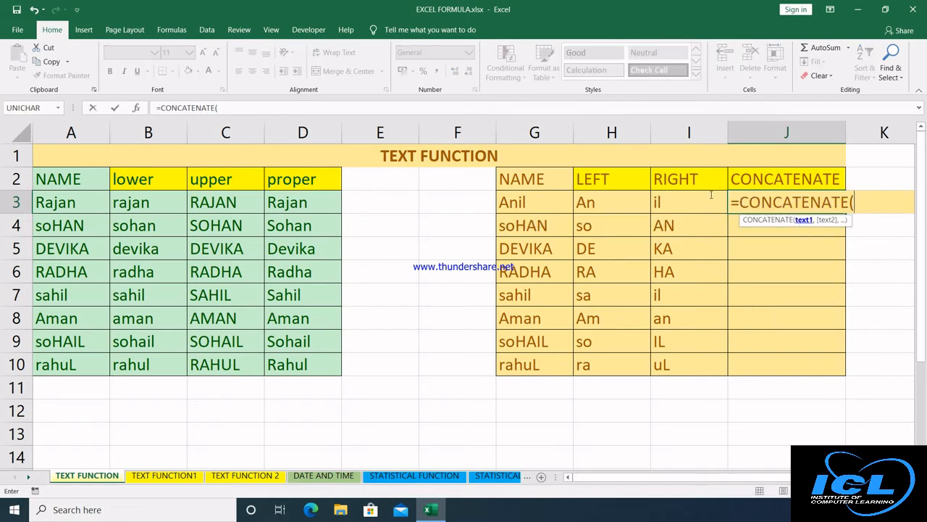
left_click(611, 201)
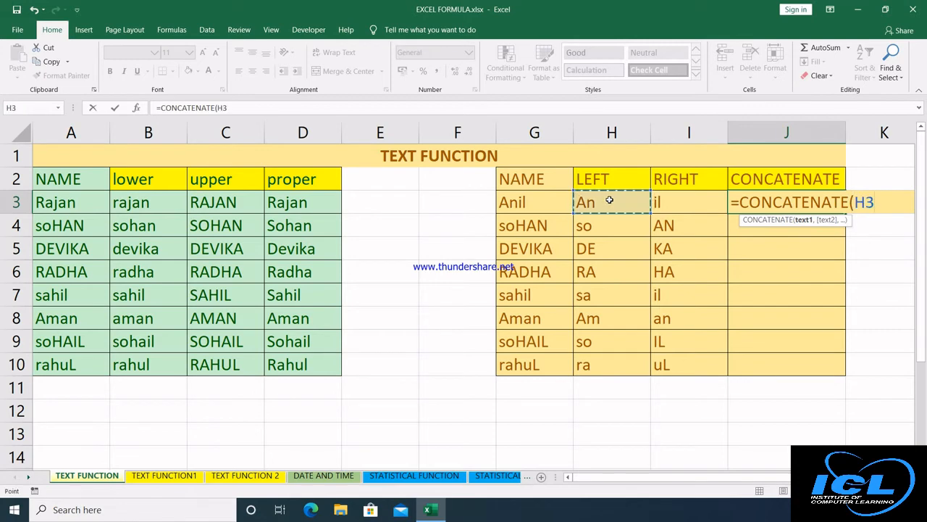
type(",")
left_click(684, 199)
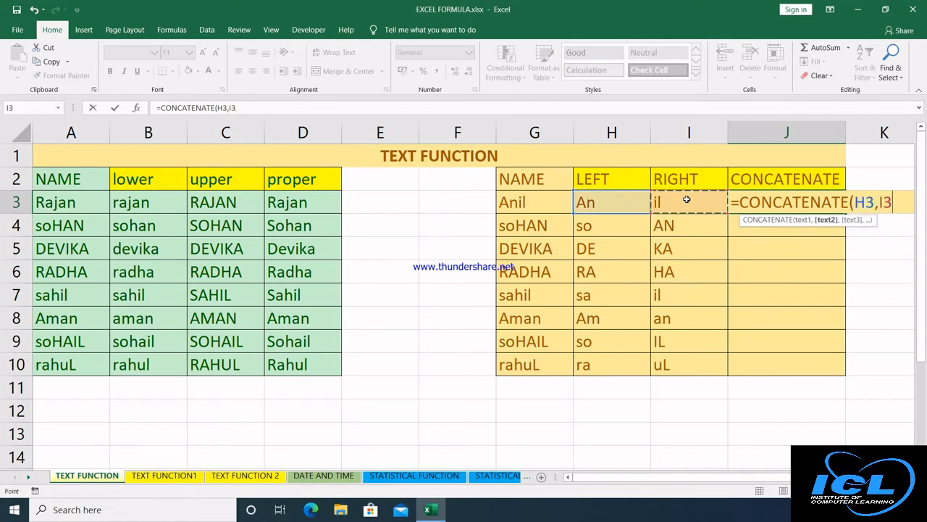
type(")")
key("Return")
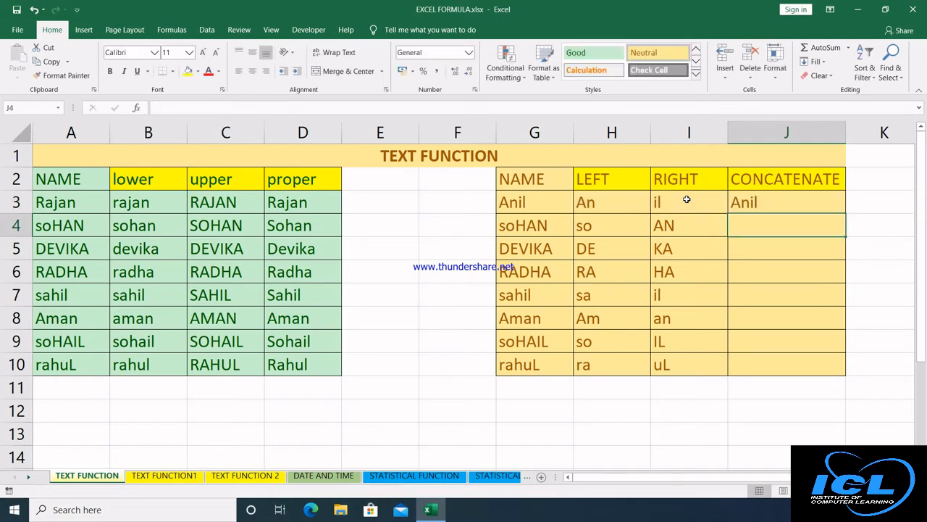
left_click(773, 205)
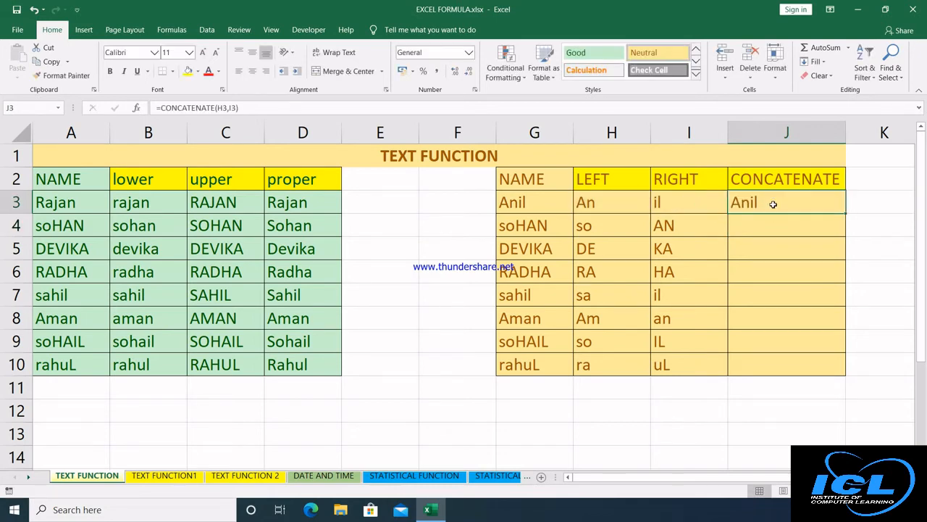
double_click(845, 213)
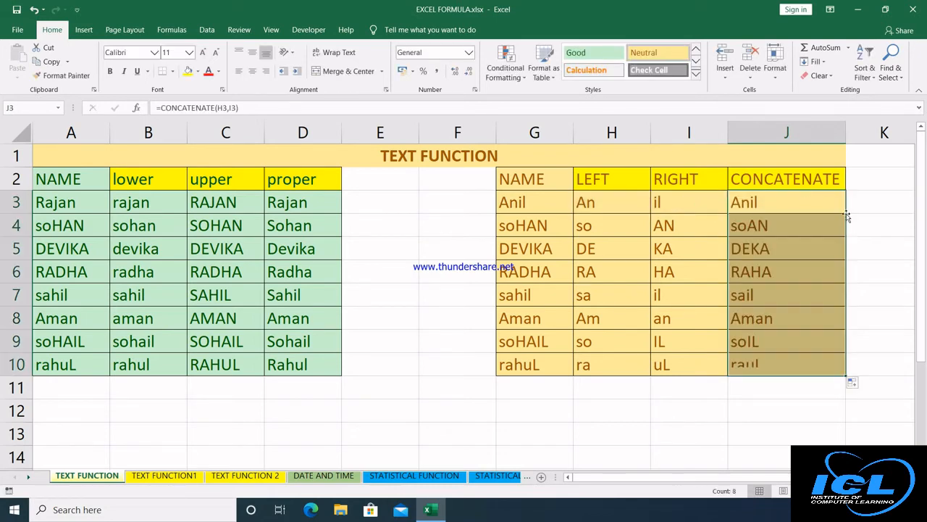
left_click(566, 427)
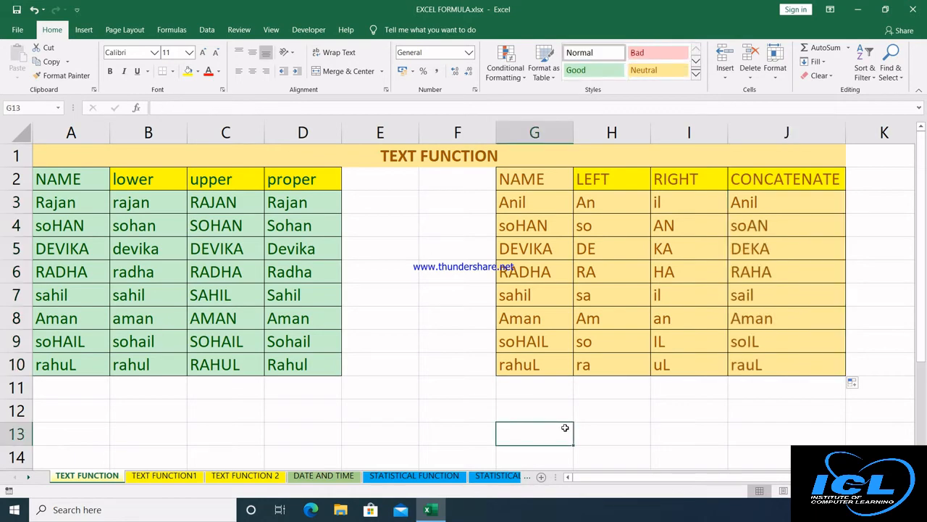
On the TEXT FUNCTION1 sheet, enter desktop, Laptop, pen drive and mobile in B3:B6.
left_click(152, 476)
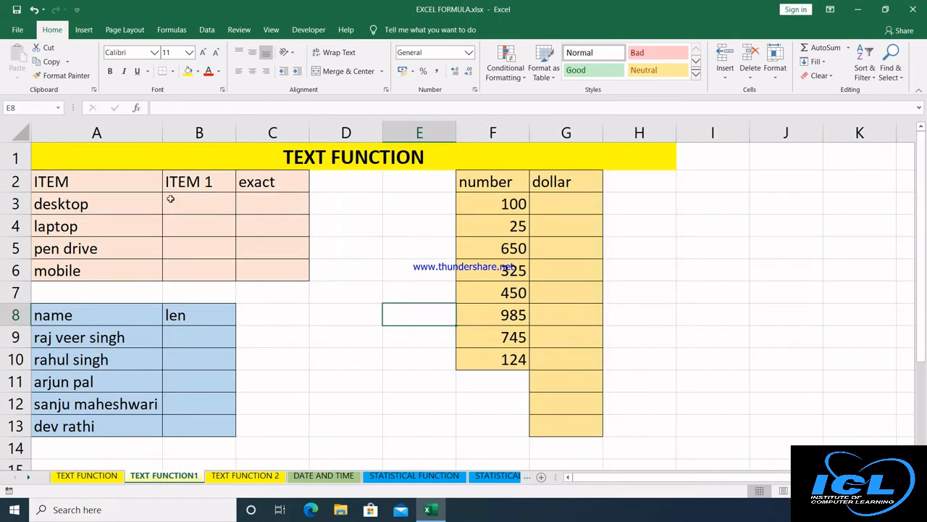
left_click(183, 202)
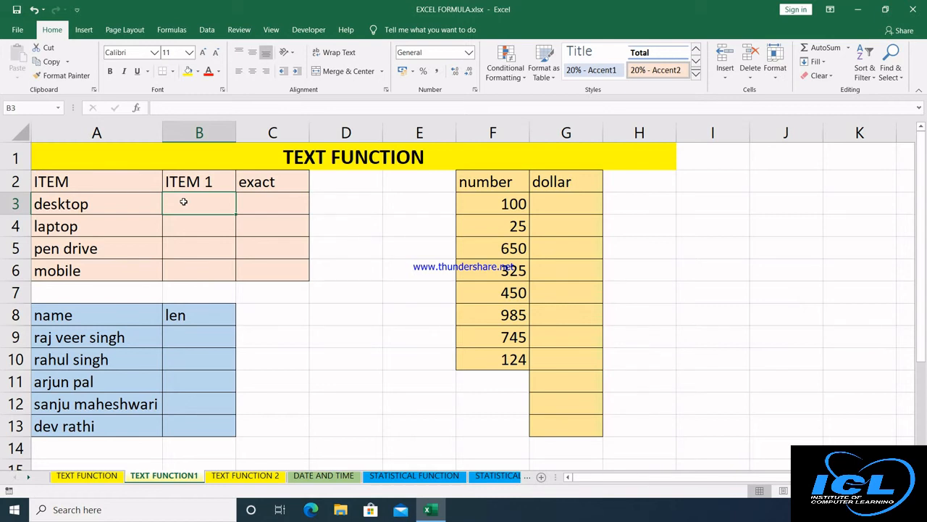
type("des")
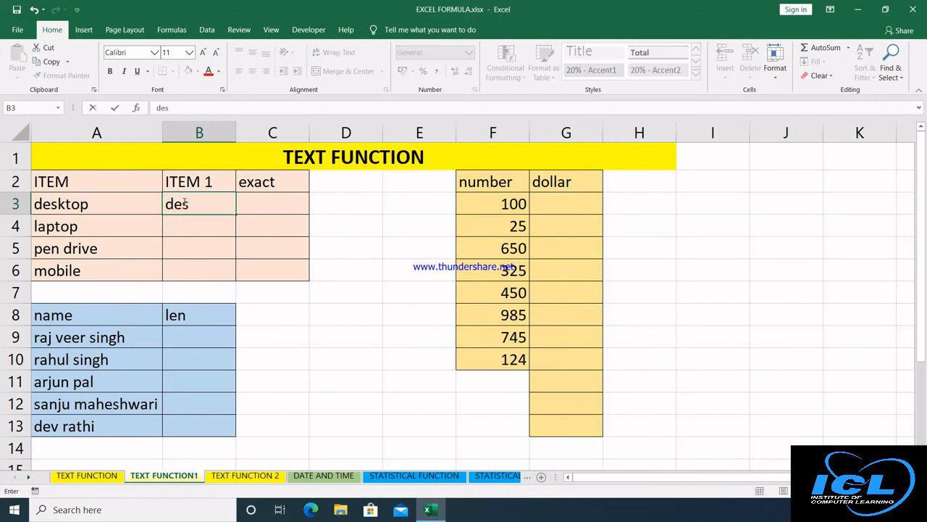
type("ktop")
key("Return")
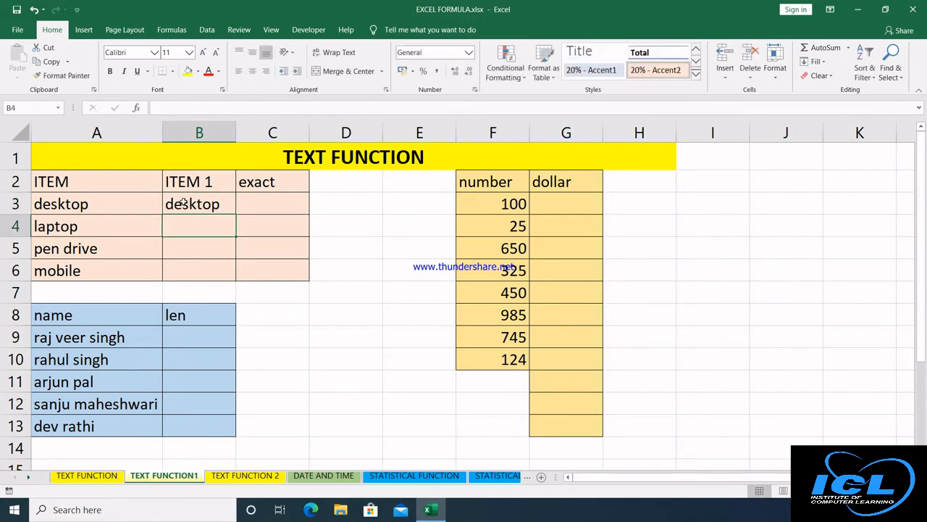
type("Laptop")
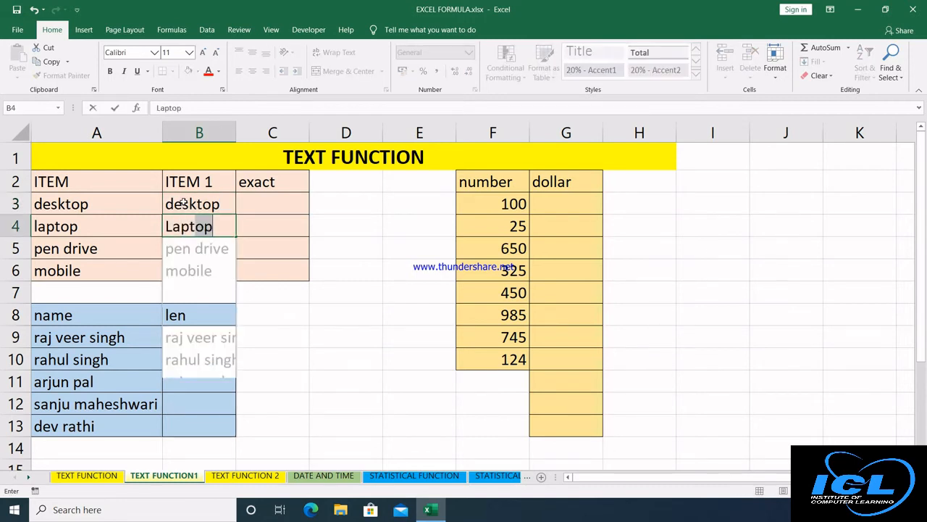
key("Return")
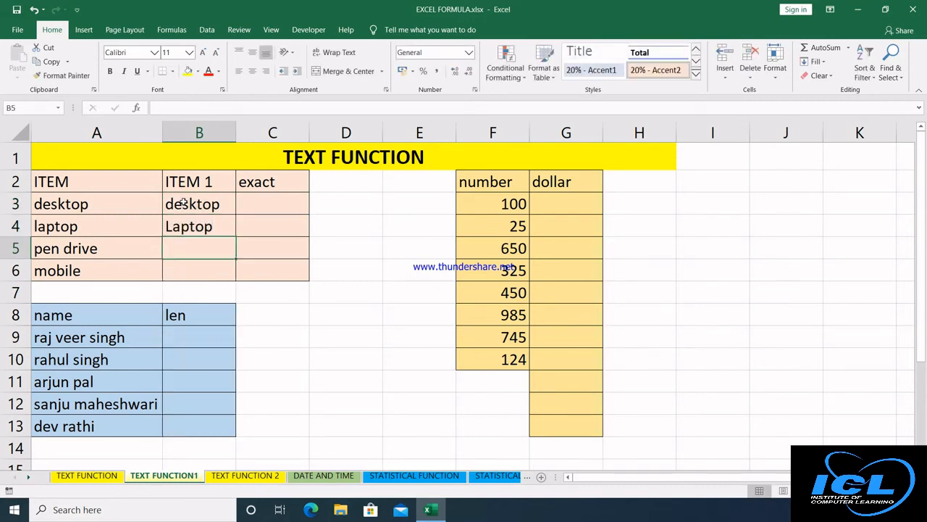
type("pen dr")
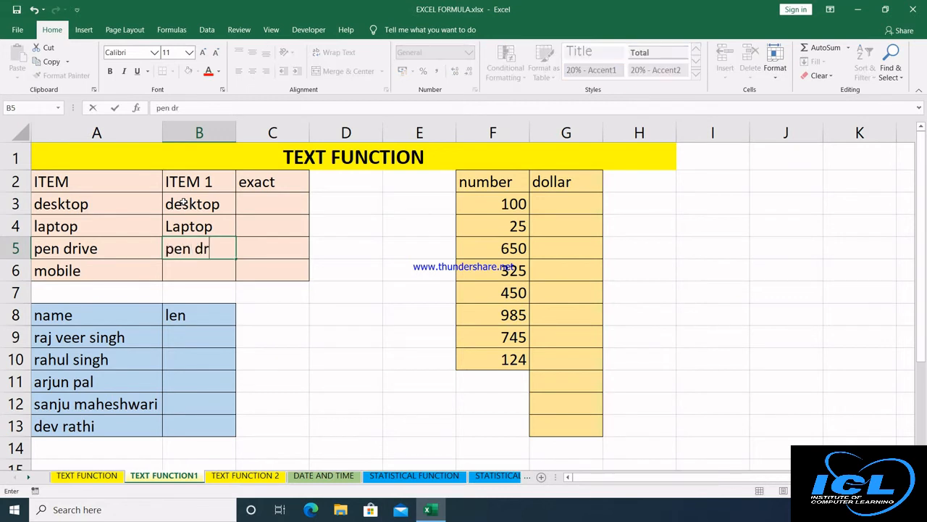
type("ive")
key("Return")
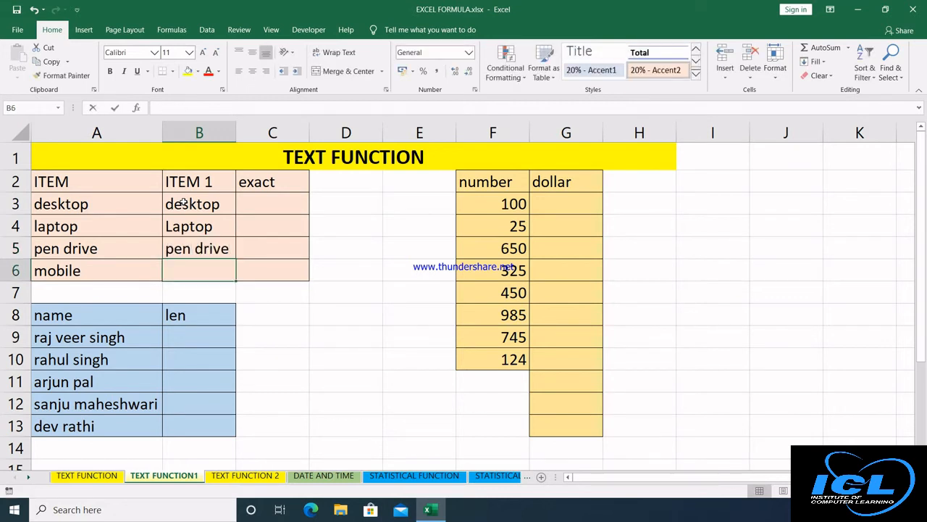
type("mobile")
key("Return")
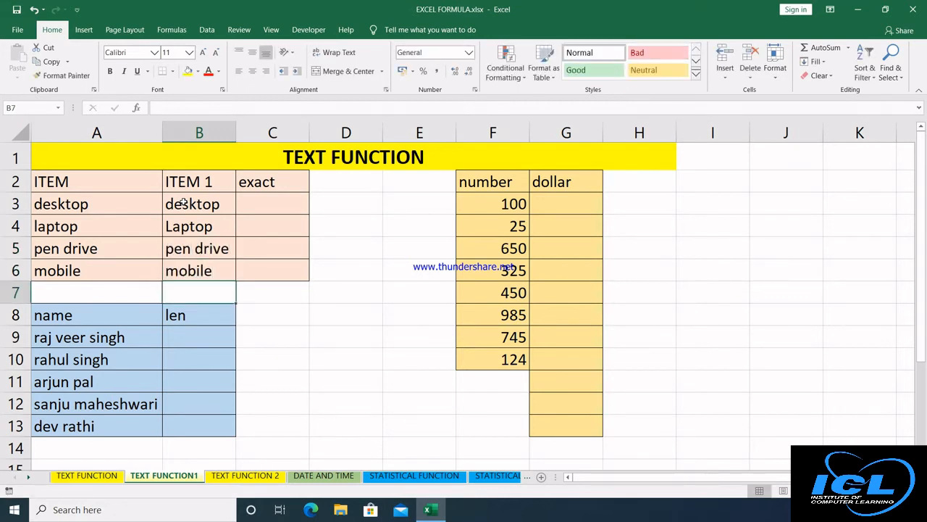
left_click(269, 199)
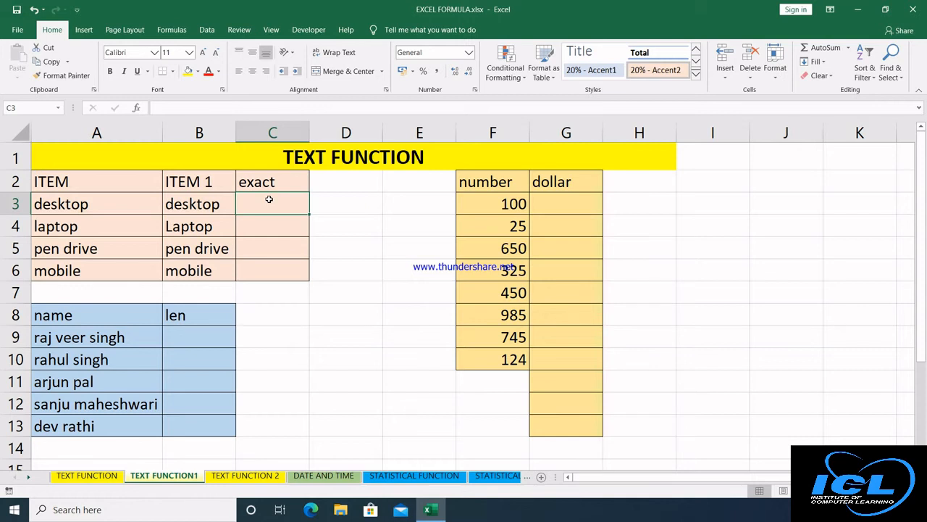
Enter =EXACT(A3,B3) in C3 and drag it down to C13.
type("=")
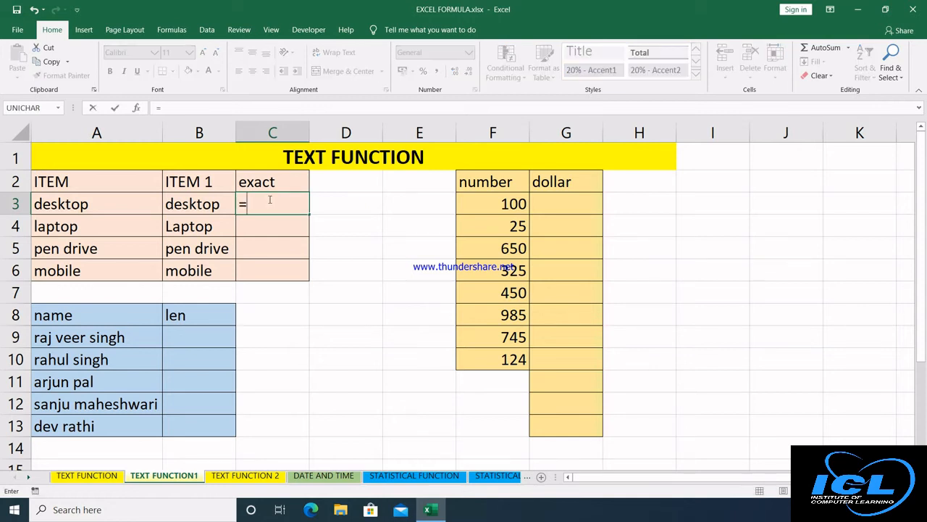
type("ex")
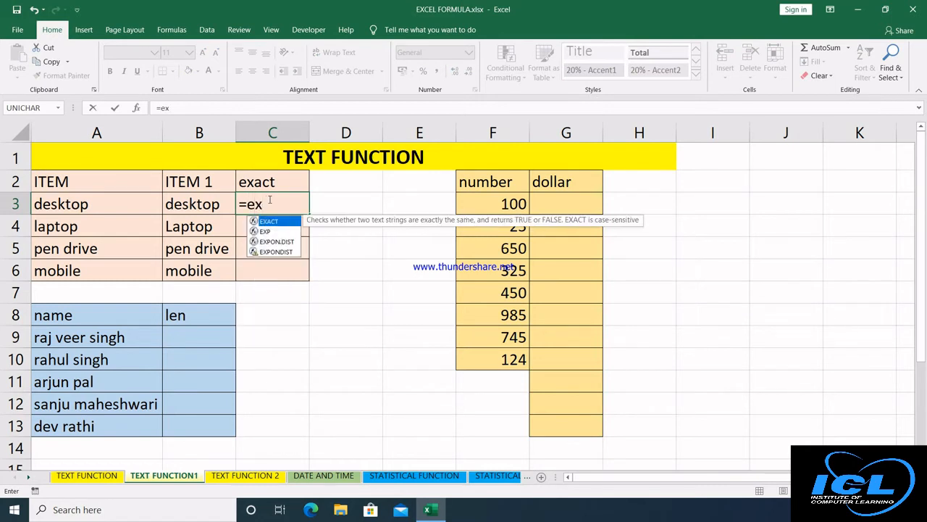
key("Tab")
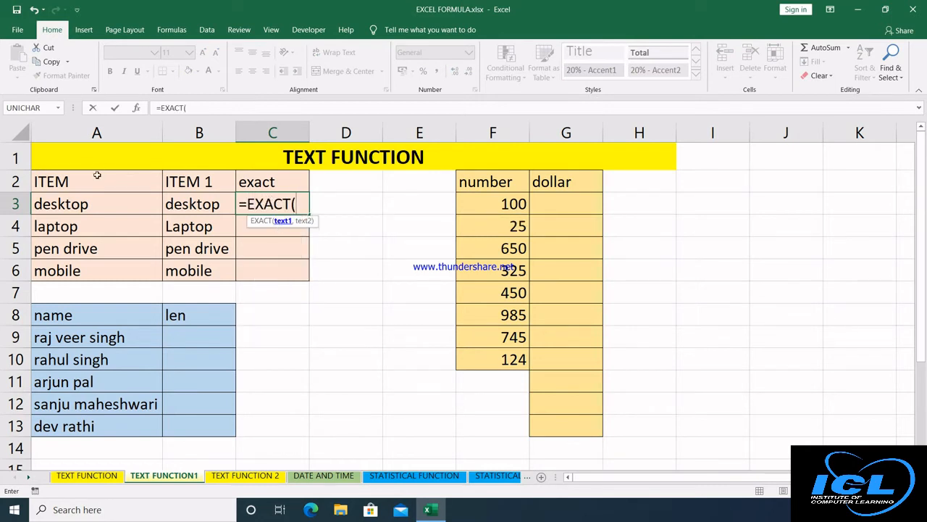
left_click(97, 203)
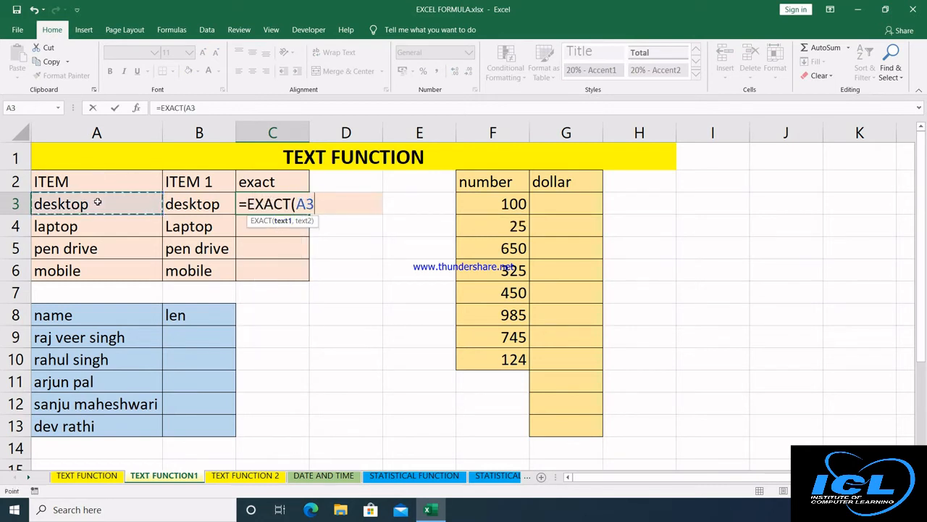
type(",")
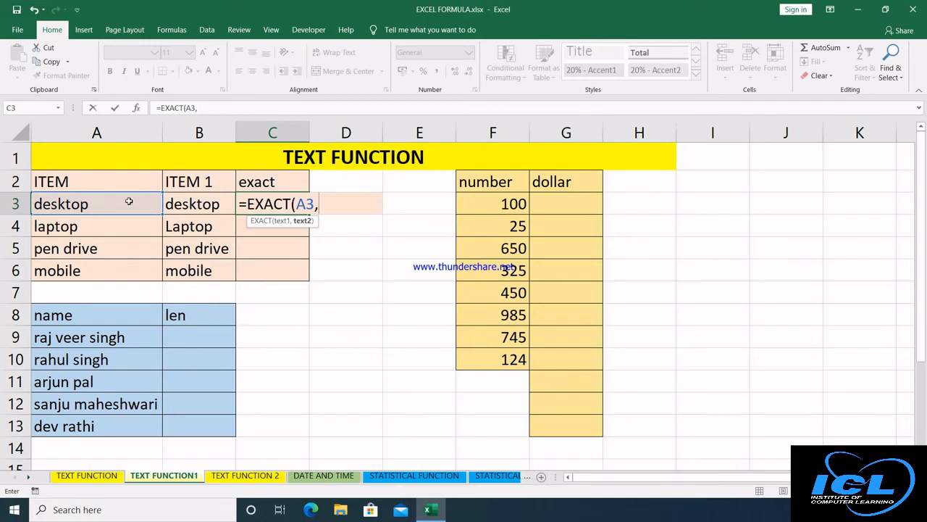
left_click(192, 205)
type(")")
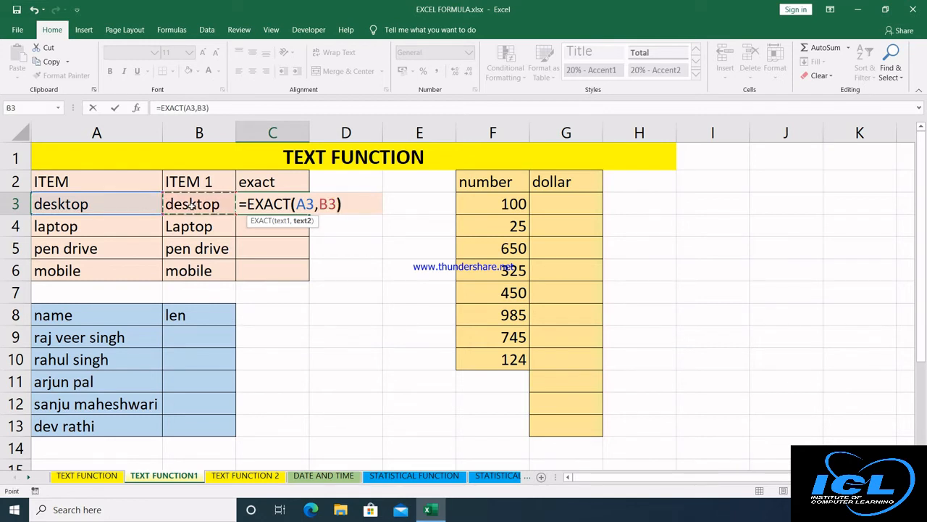
key("Return")
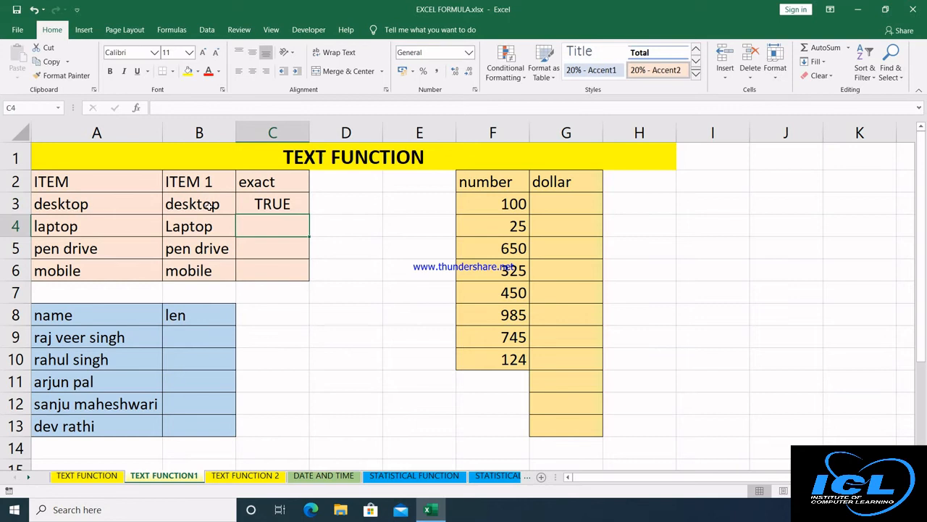
left_click(267, 207)
left_click_drag(310, 215, 310, 435)
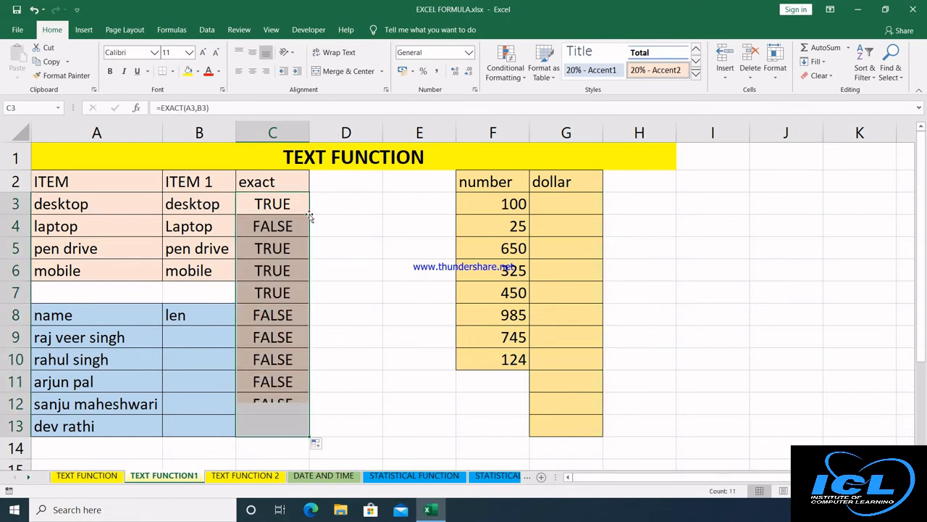
Delete the extra results in C7:C13 and clear their formats.
left_click(232, 287)
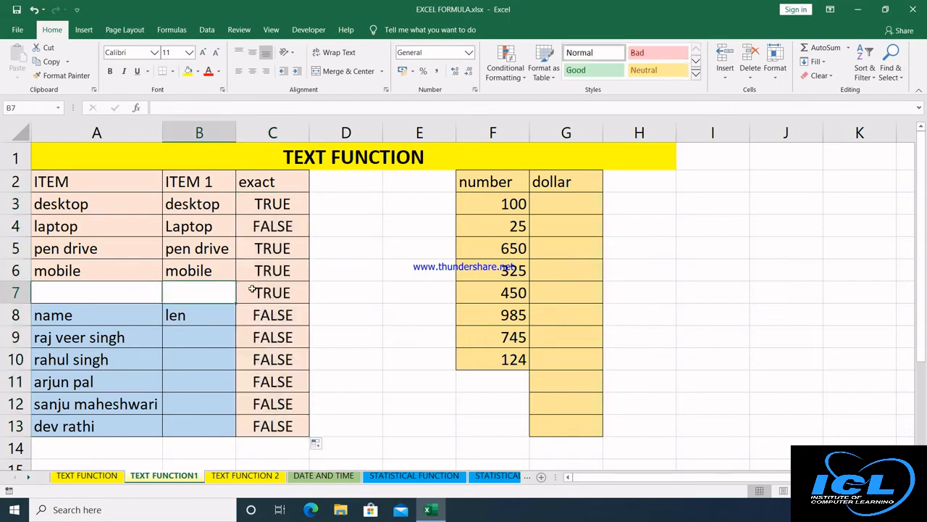
left_click_drag(250, 290, 279, 433)
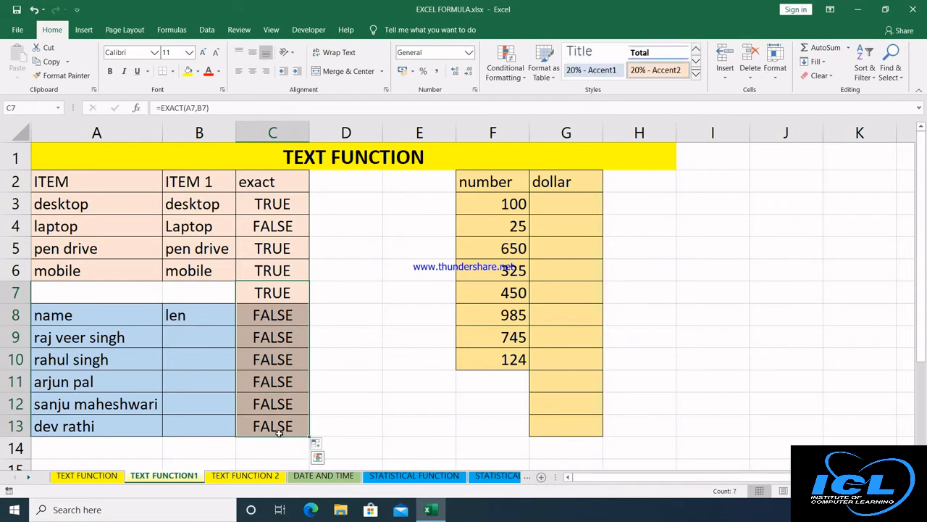
key("Delete")
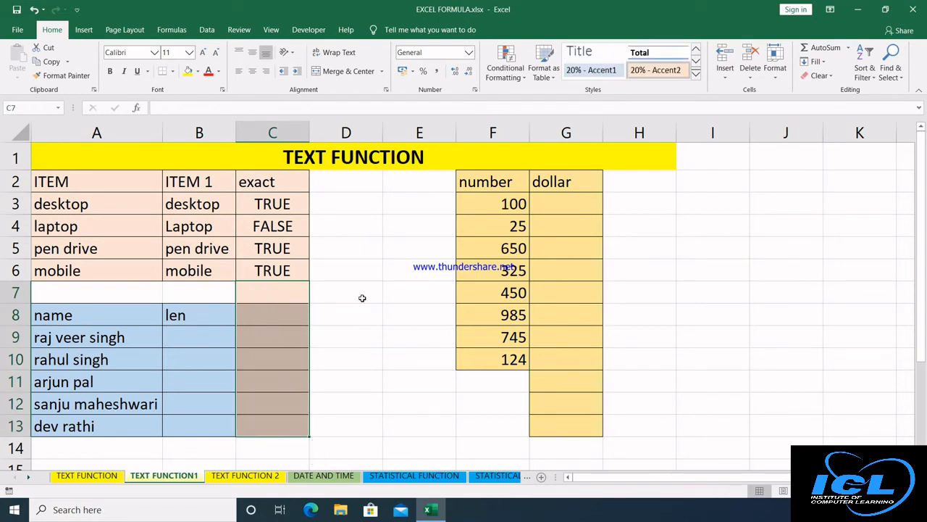
left_click(338, 292)
left_click_drag(302, 294, 290, 420)
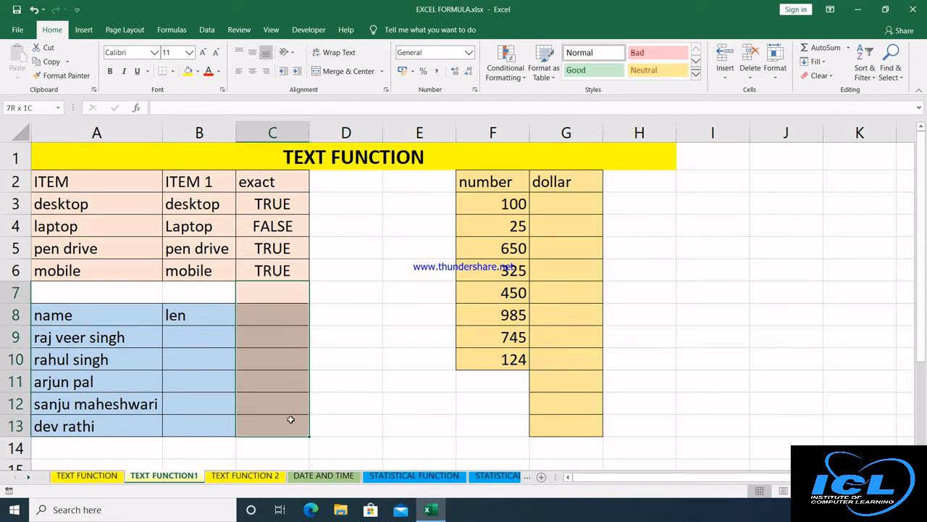
left_click(819, 76)
left_click(836, 105)
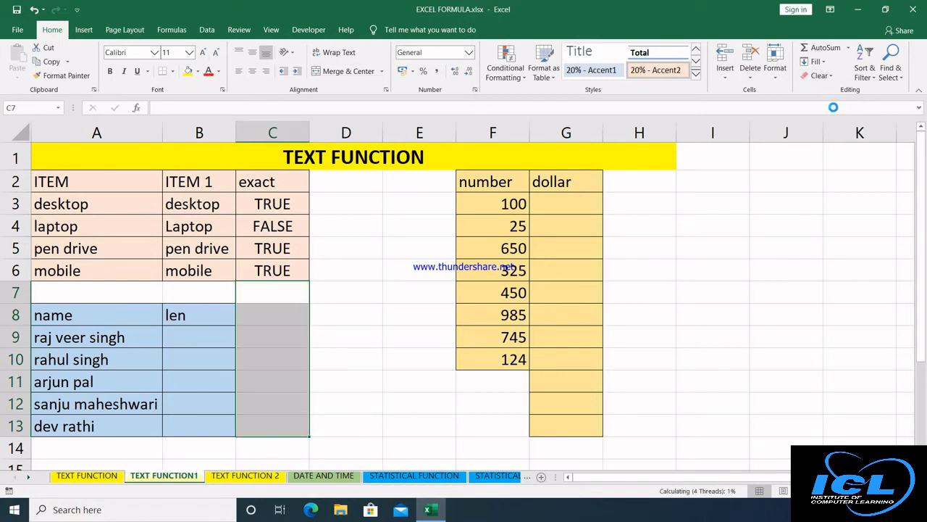
left_click(337, 295)
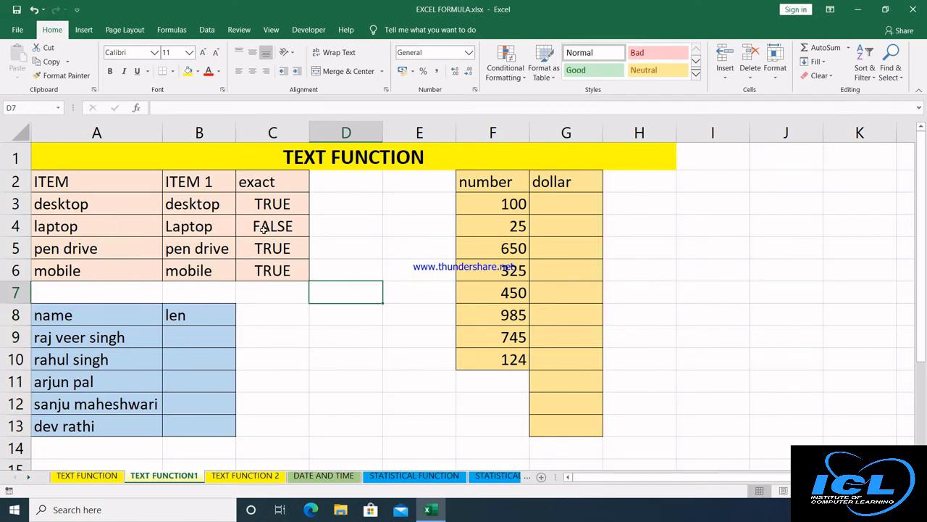
Enter =LEN(A9) in B9 and fill it down to B13, giving 14, 11, 9, 16, 9.
left_click(215, 340)
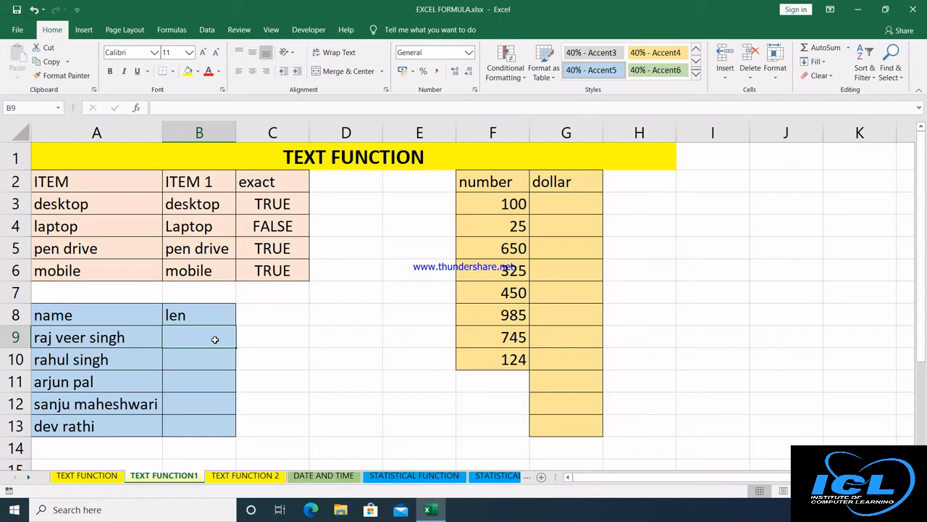
type("=len")
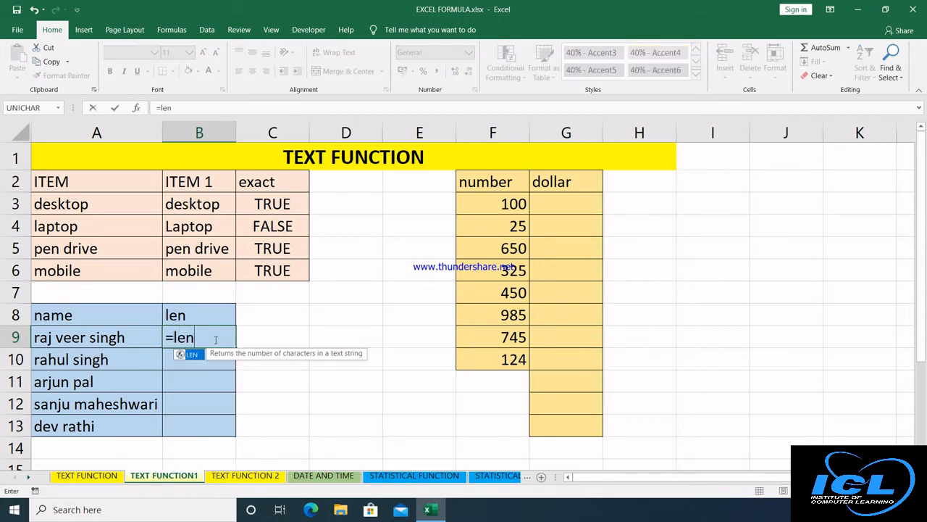
key("Tab")
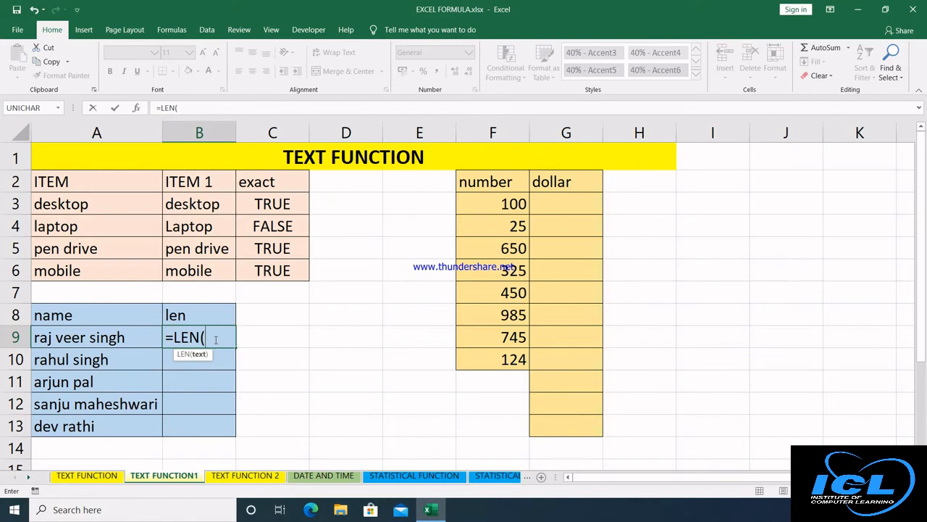
left_click(131, 342)
key("Return")
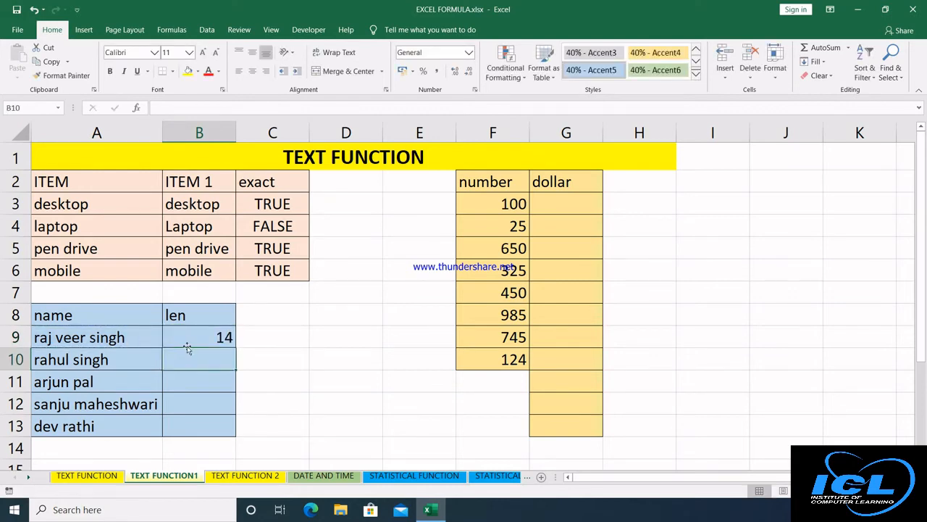
left_click(221, 333)
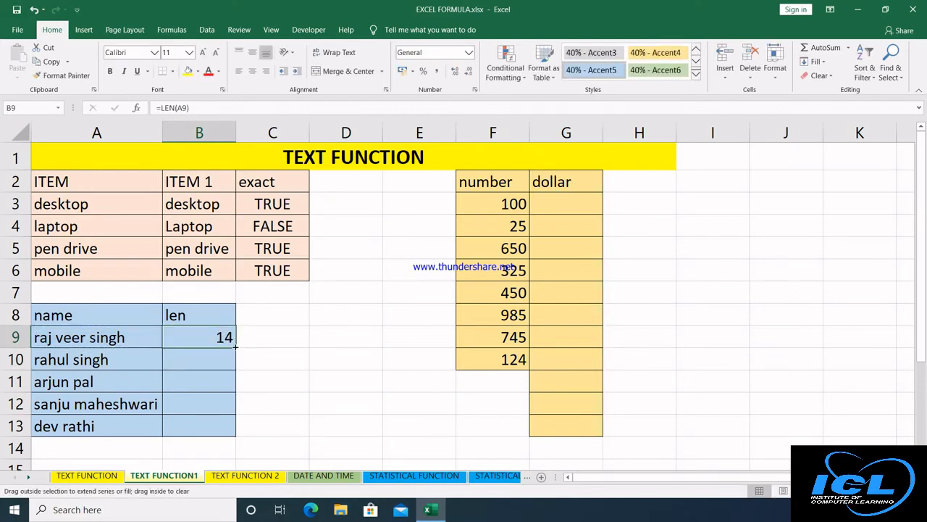
double_click(233, 347)
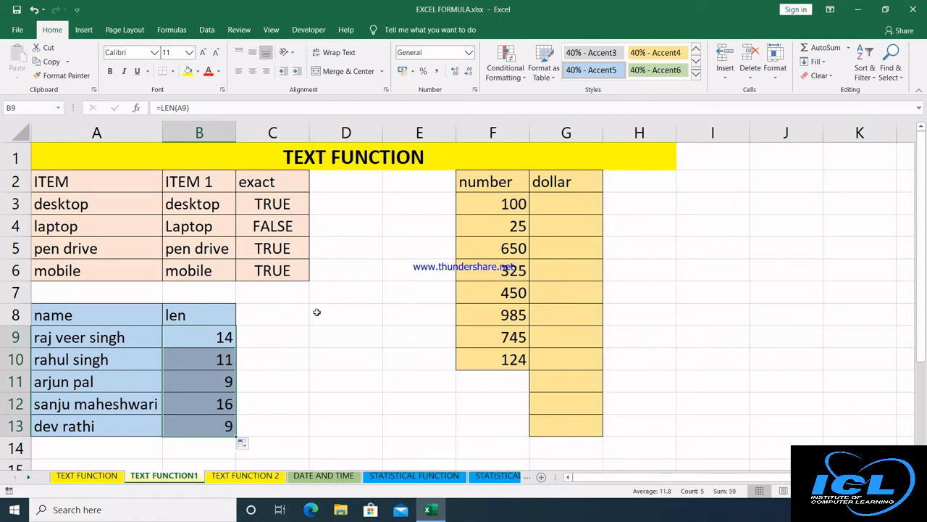
Enter =DOLLAR(F3,2) in G3 and fill it down the dollar column.
left_click(549, 205)
type("=dol")
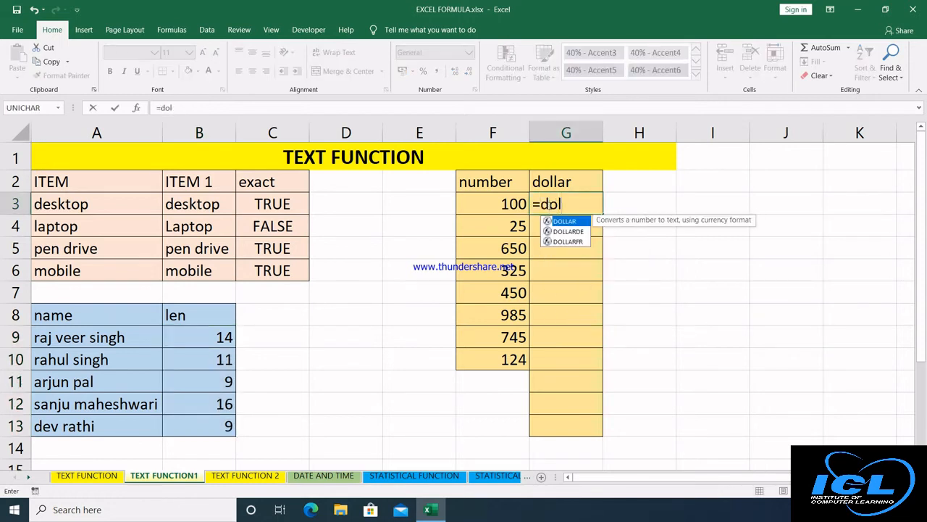
key("Tab")
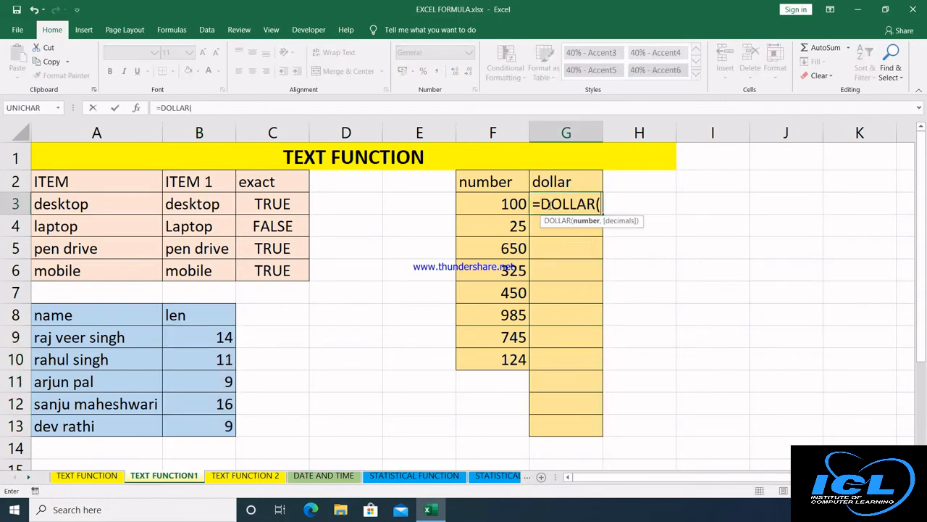
left_click(502, 204)
type(",")
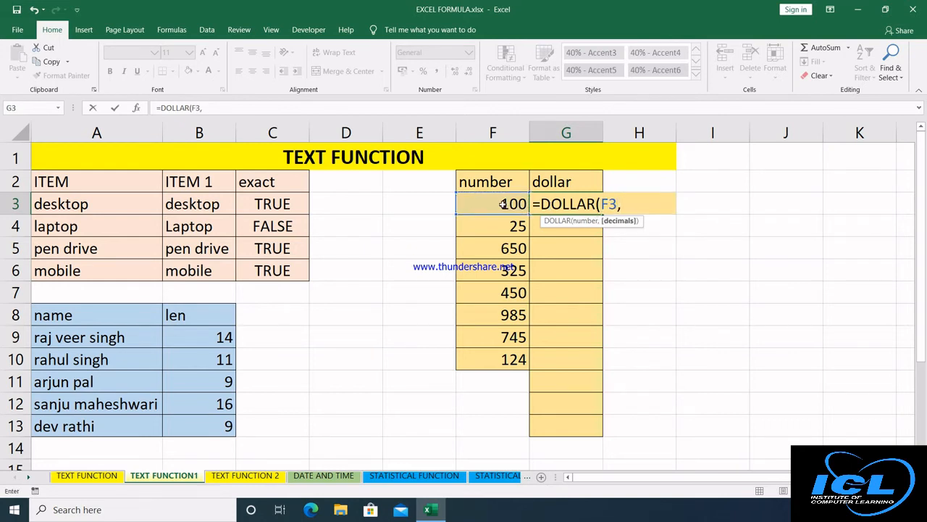
type("2)")
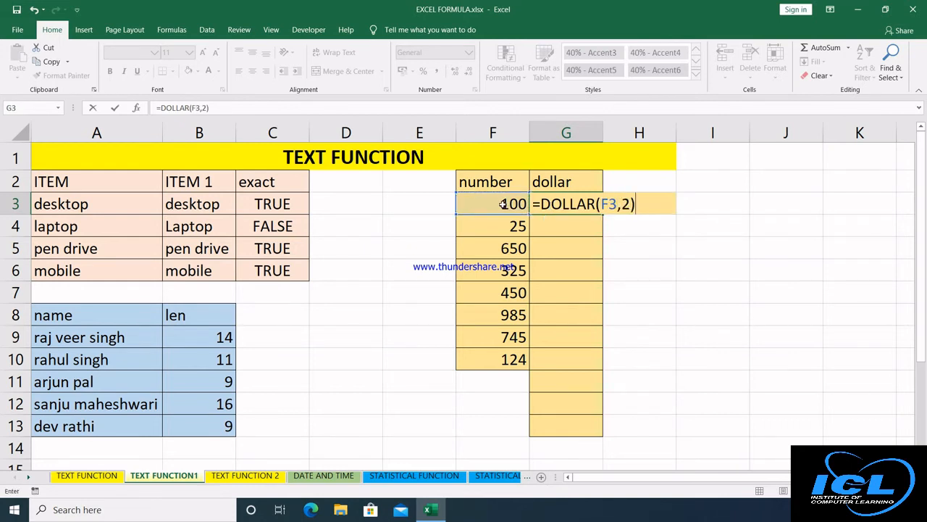
key("Return")
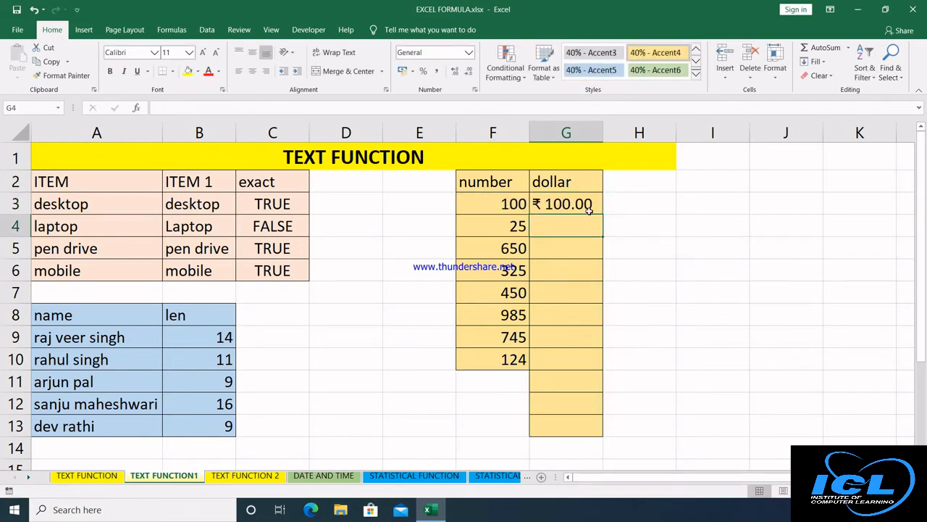
left_click(588, 205)
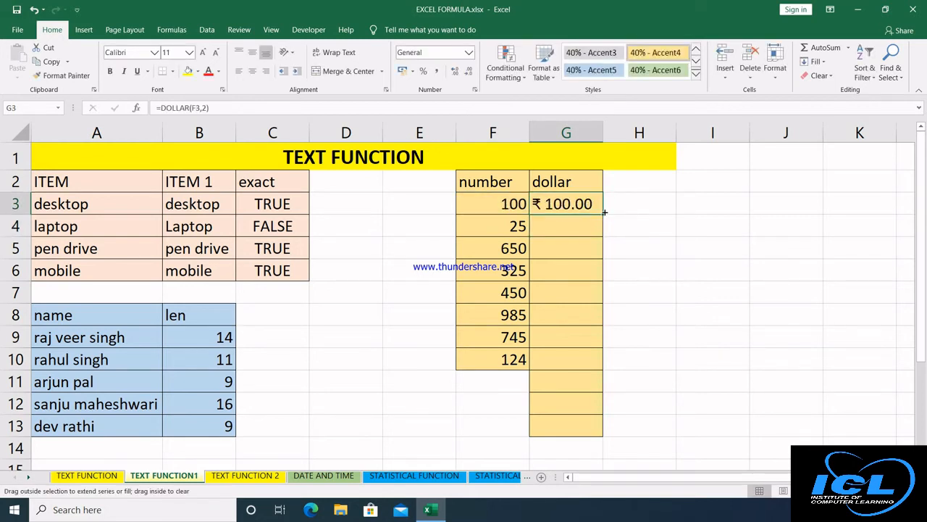
double_click(605, 212)
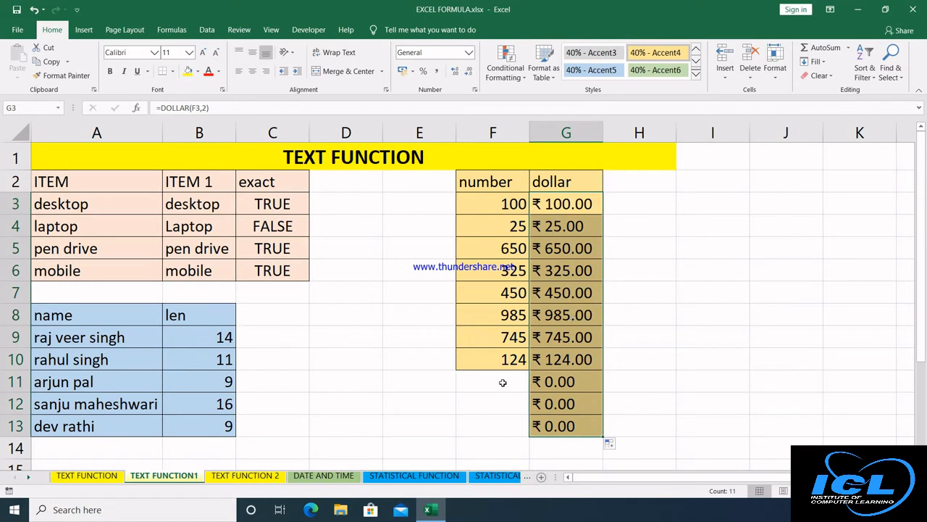
Clear all contents and formatting from F11:H13, then go to the TEXT FUNCTION 2 sheet.
left_click_drag(503, 382, 607, 429)
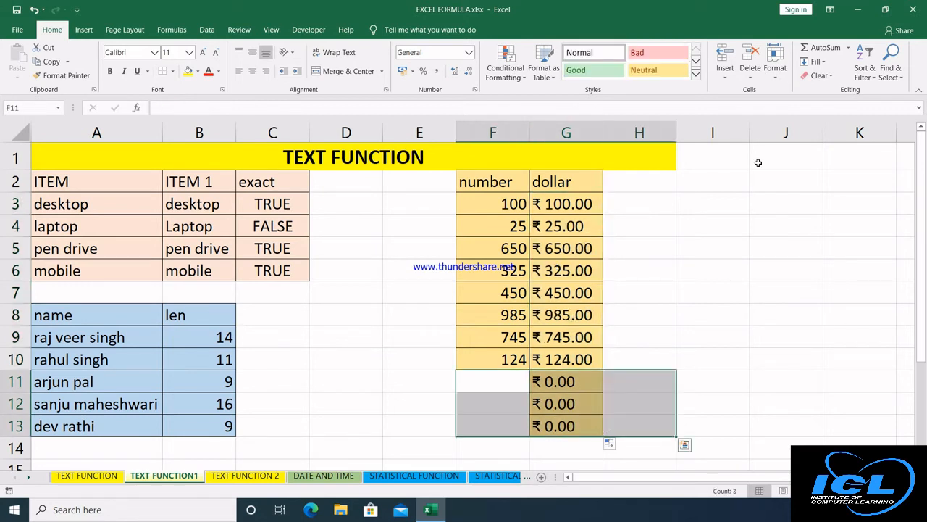
left_click(835, 77)
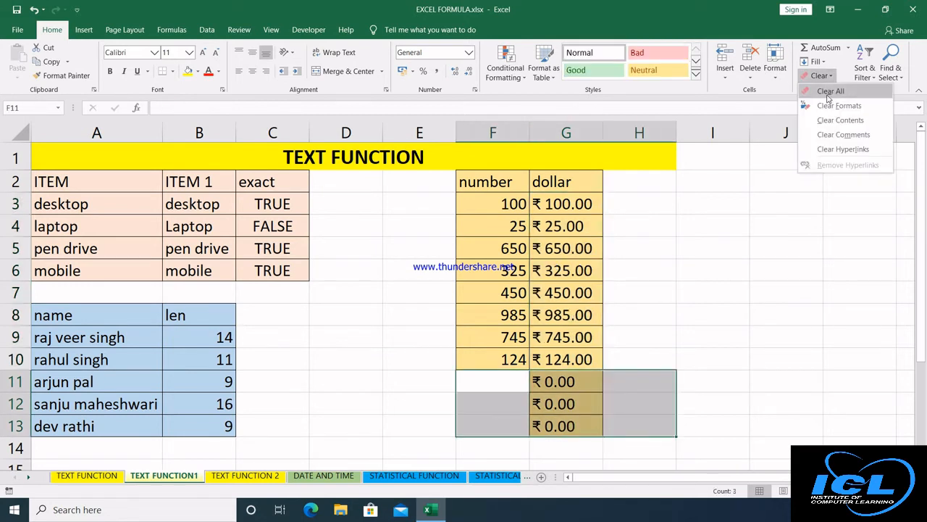
left_click(829, 94)
left_click(783, 232)
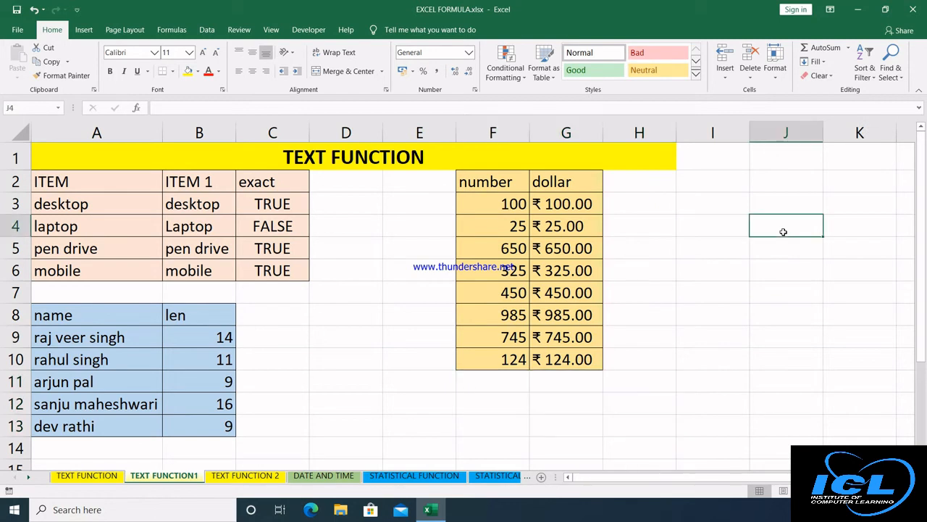
left_click(233, 480)
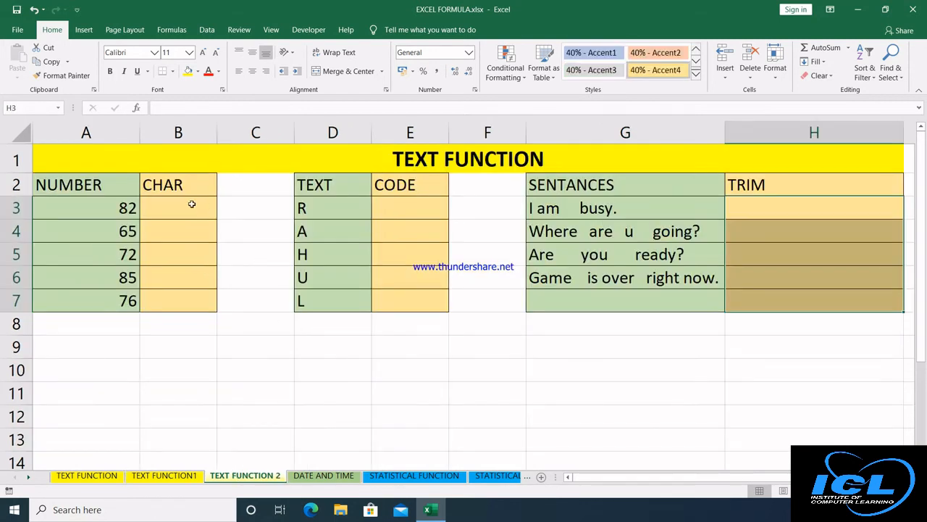
Enter =CHAR(A3) in B3 and fill it down to B7, turning codes 82, 65, 72, 85, 76 into letters.
left_click(192, 205)
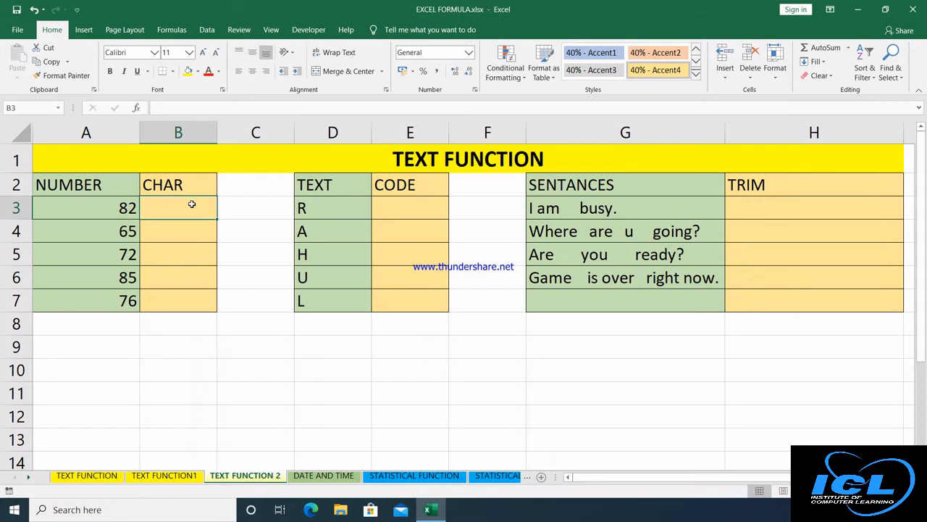
type("=cha")
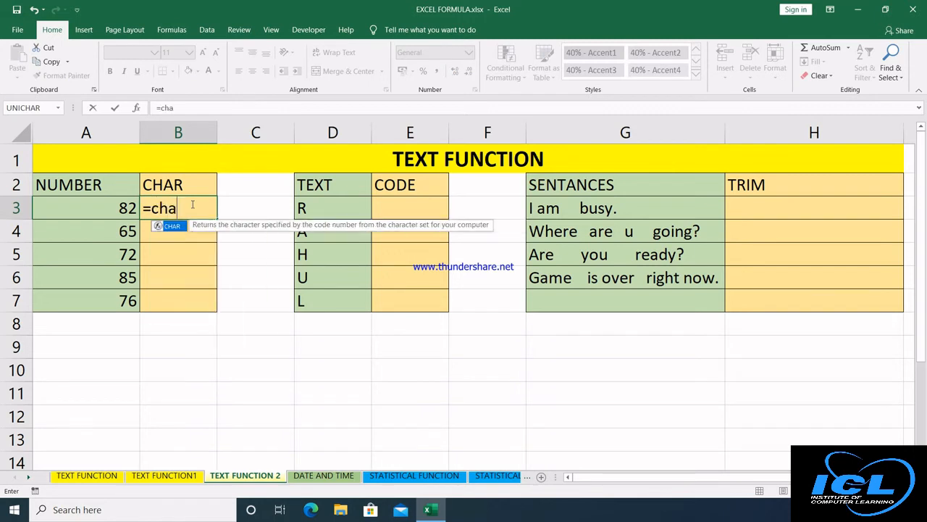
key("Tab")
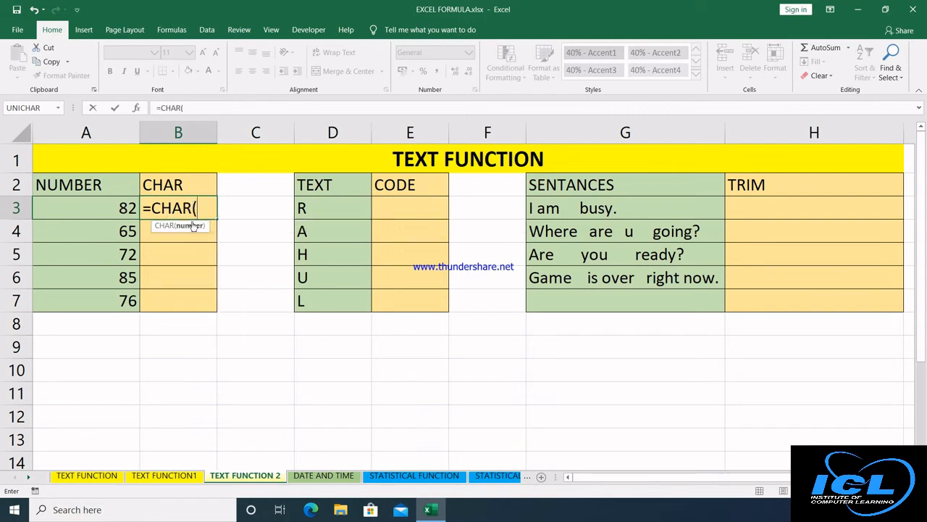
left_click(123, 209)
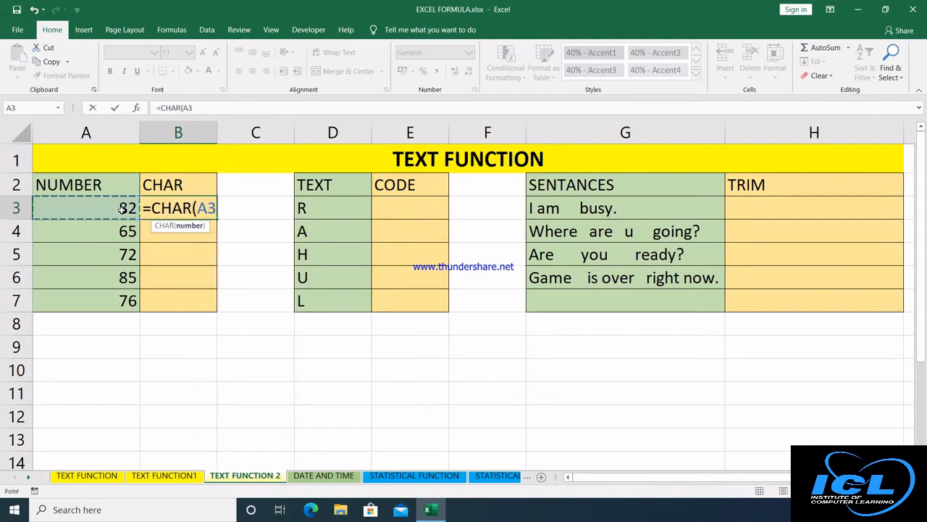
type(")")
key("Return")
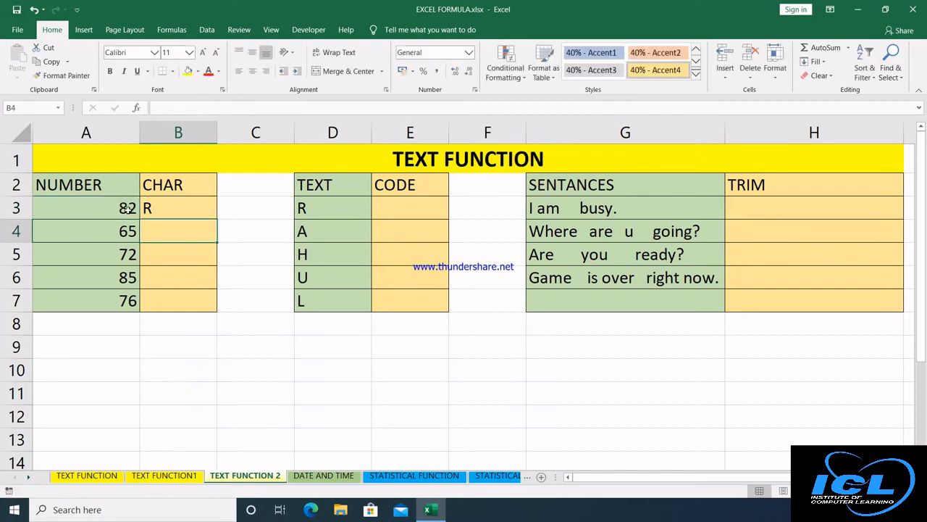
left_click(173, 210)
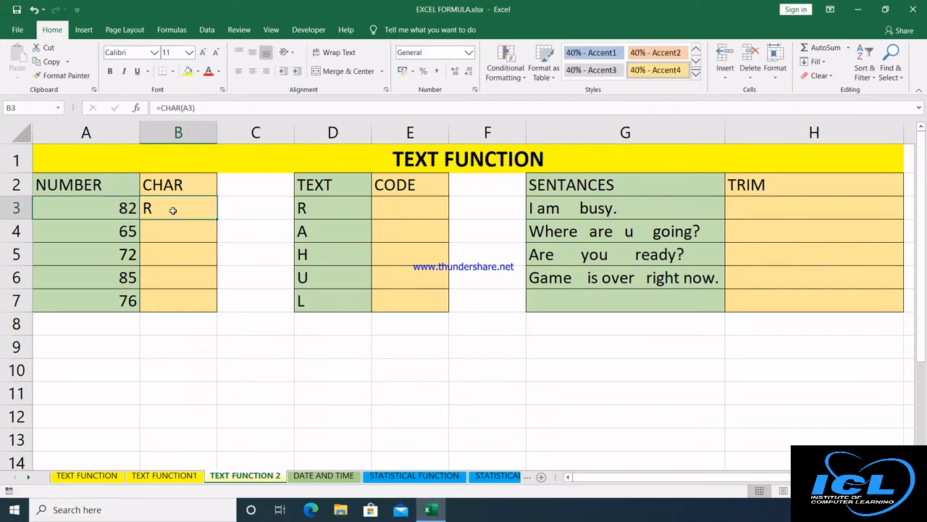
double_click(216, 219)
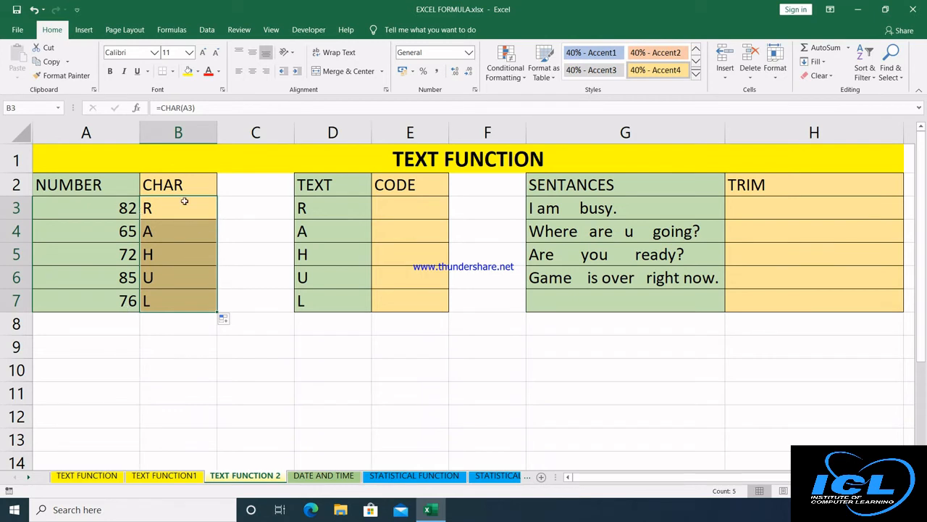
left_click(392, 211)
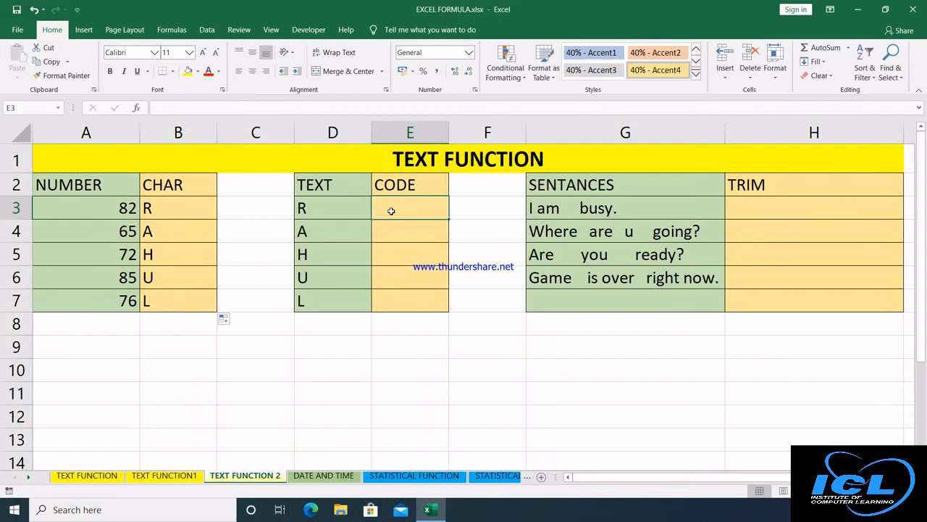
Enter =CODE(D3) in E3 and fill it down to E7, giving 82, 65, 72, 85, 76.
type("=code")
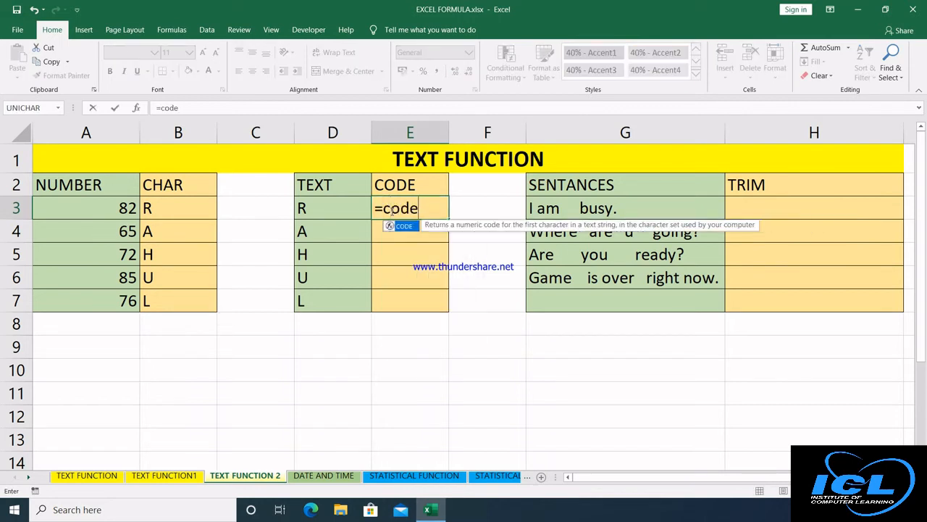
key("Tab")
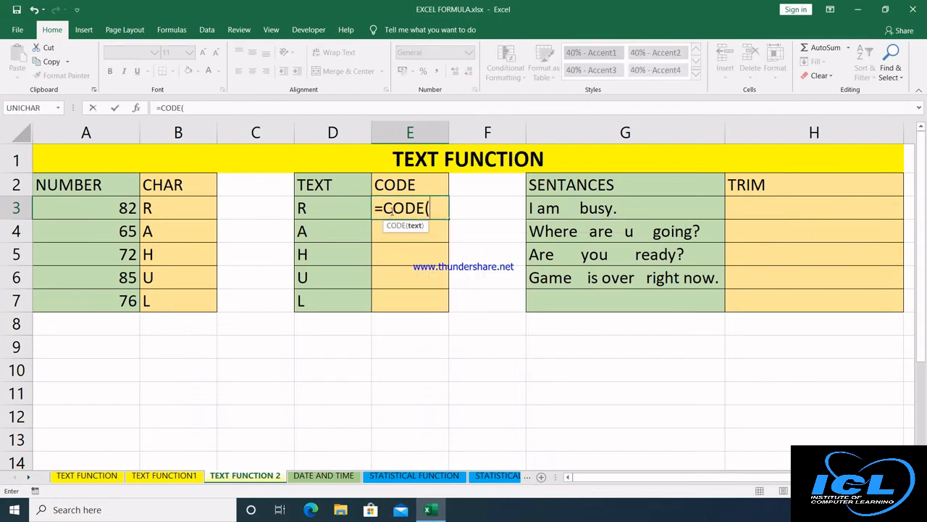
left_click(320, 207)
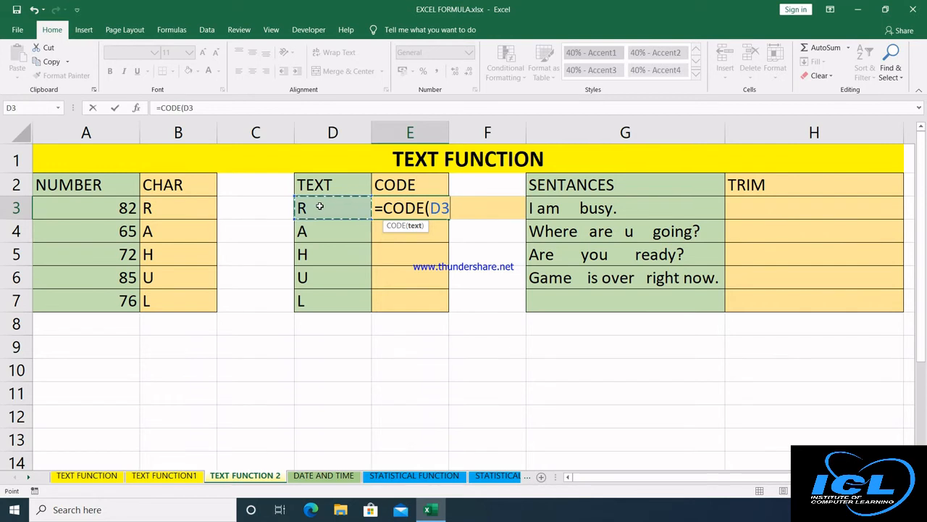
type(")")
key("Return")
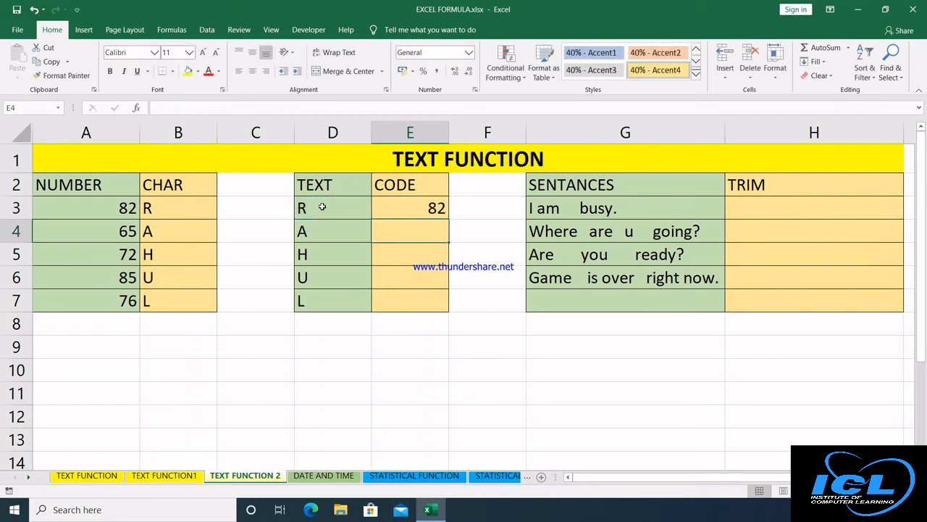
left_click(436, 208)
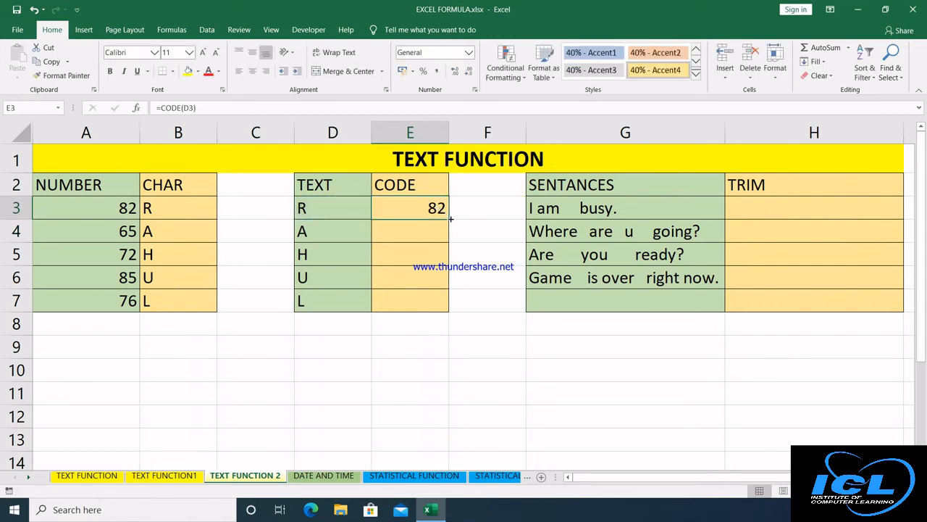
double_click(448, 218)
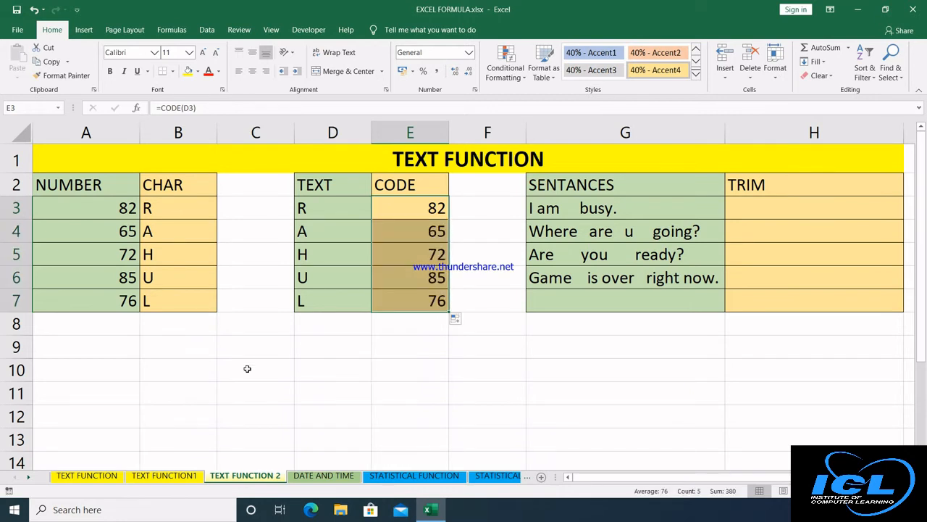
left_click(735, 208)
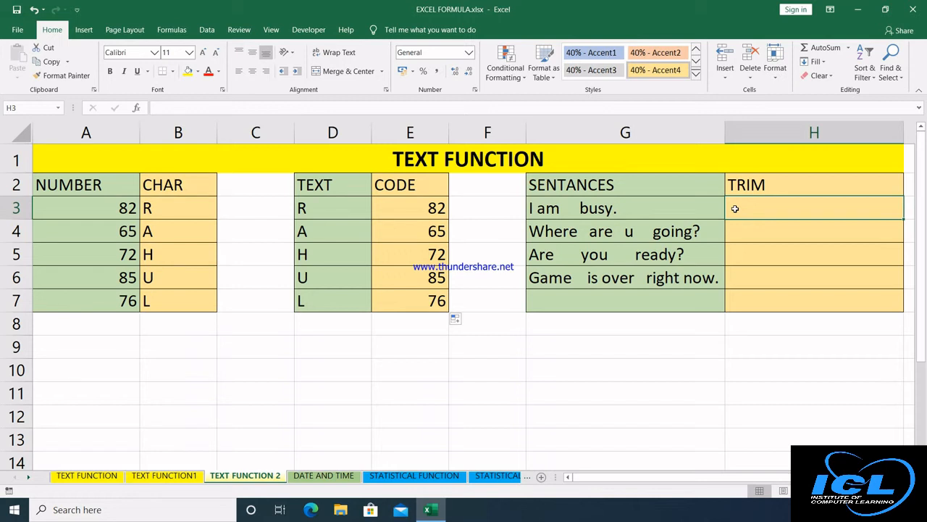
Enter =TRIM(G3) in H3 and fill it down to row 6.
type("=trim")
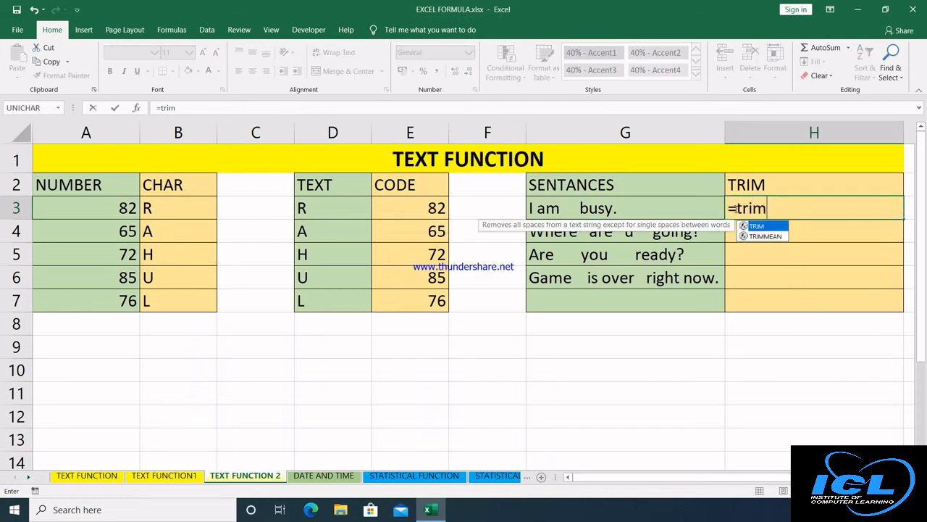
key("Tab")
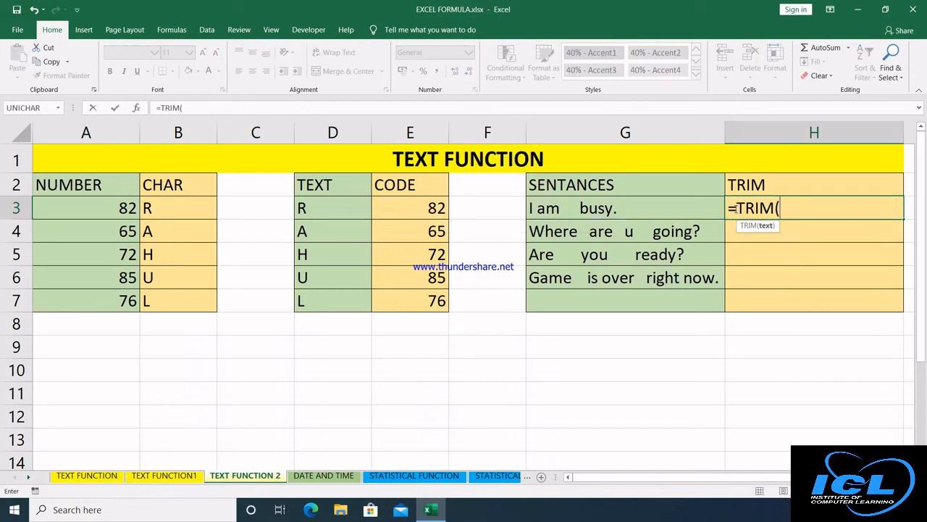
left_click(658, 209)
type(")")
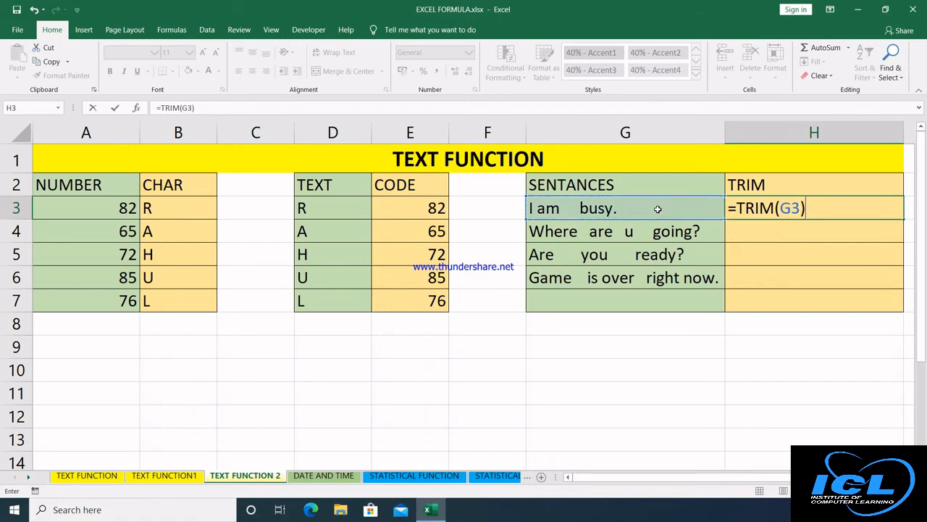
key("Return")
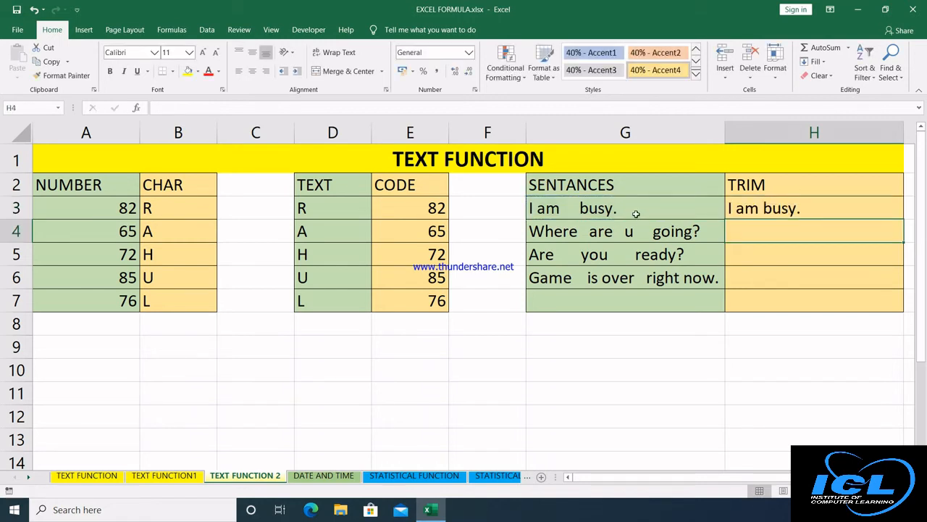
left_click(636, 213)
left_click(737, 207)
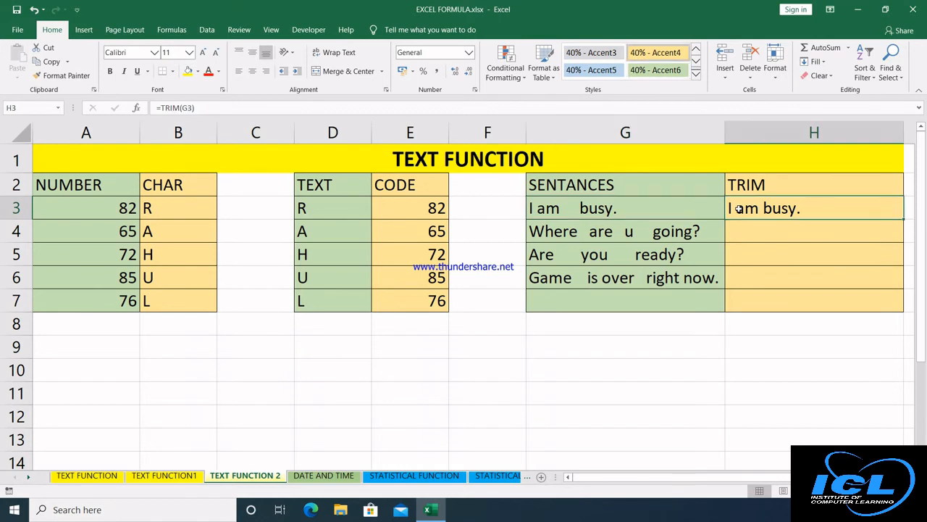
scroll(771, 275, "right", 2)
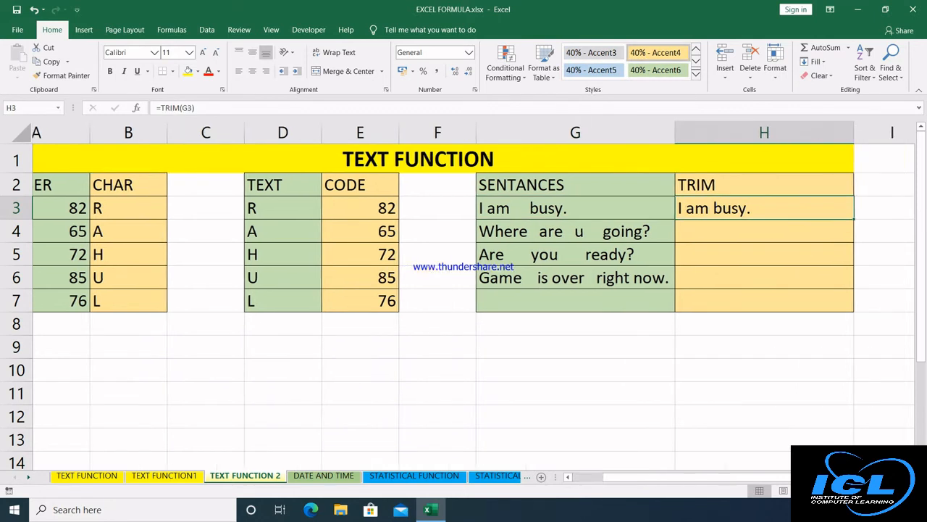
double_click(720, 219)
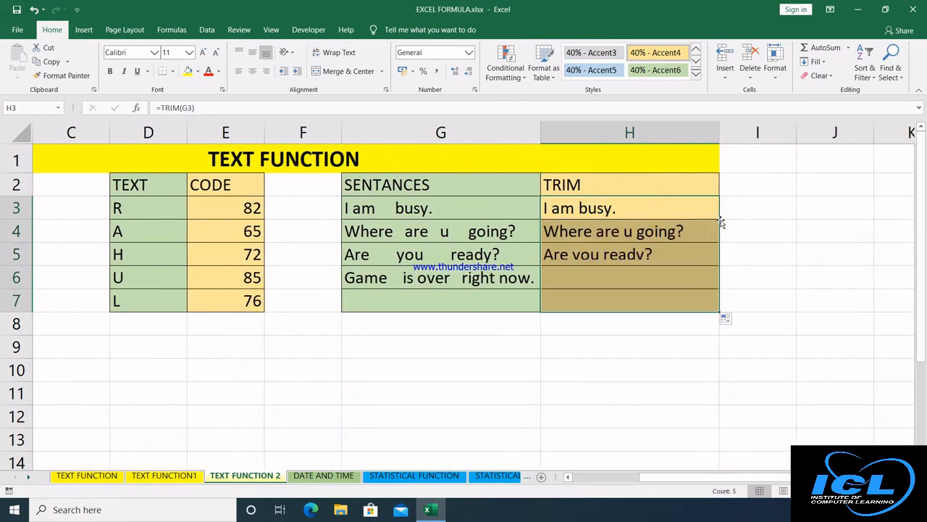
Enter =LEN(G3) in I2 and =LEN(H3) in J2, returning 14 and 10.
left_click(750, 187)
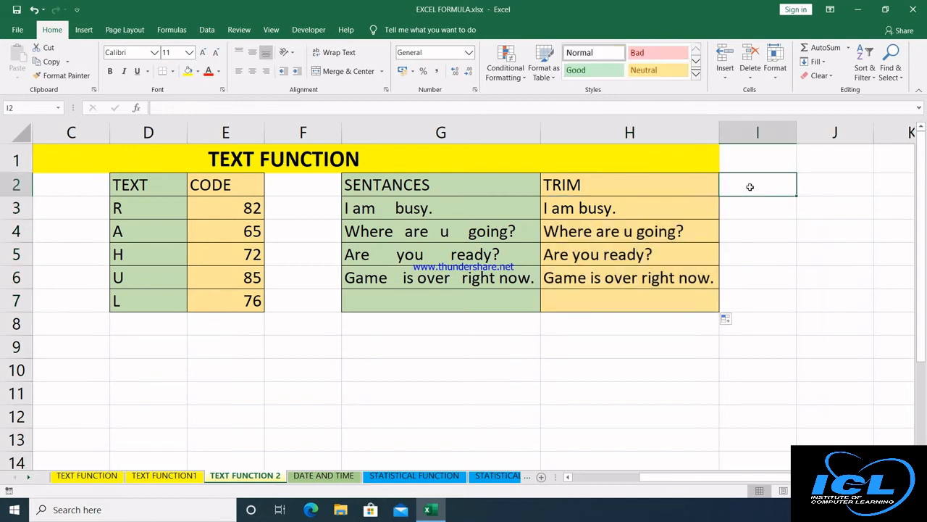
type("=len")
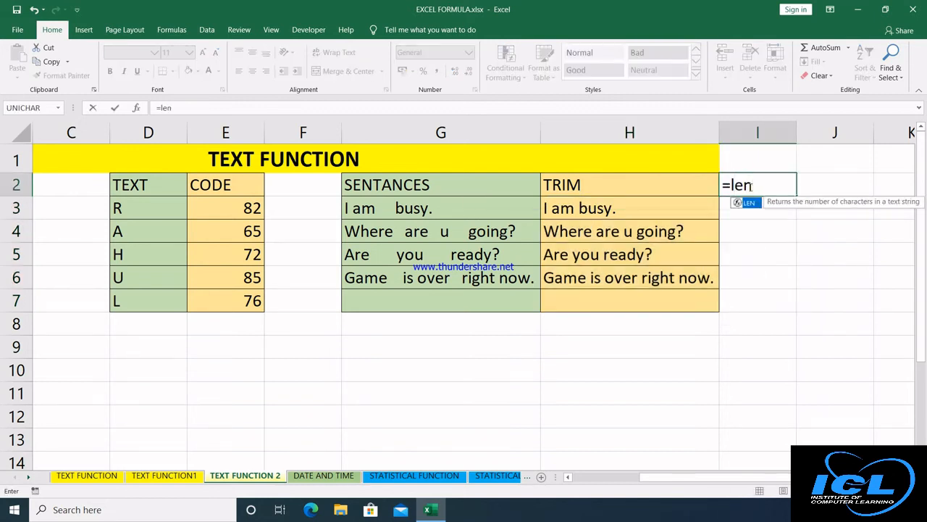
key("Tab")
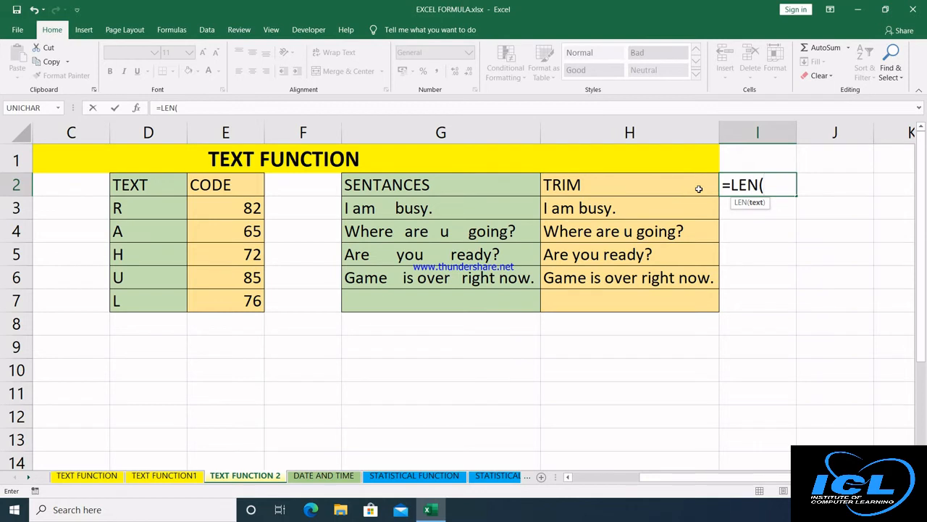
left_click(510, 208)
key("Return")
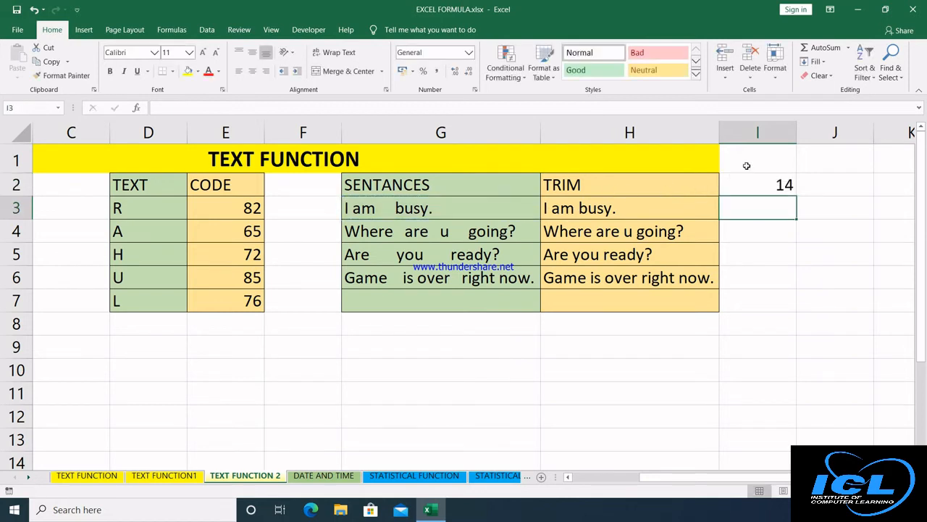
left_click(839, 184)
type("=len")
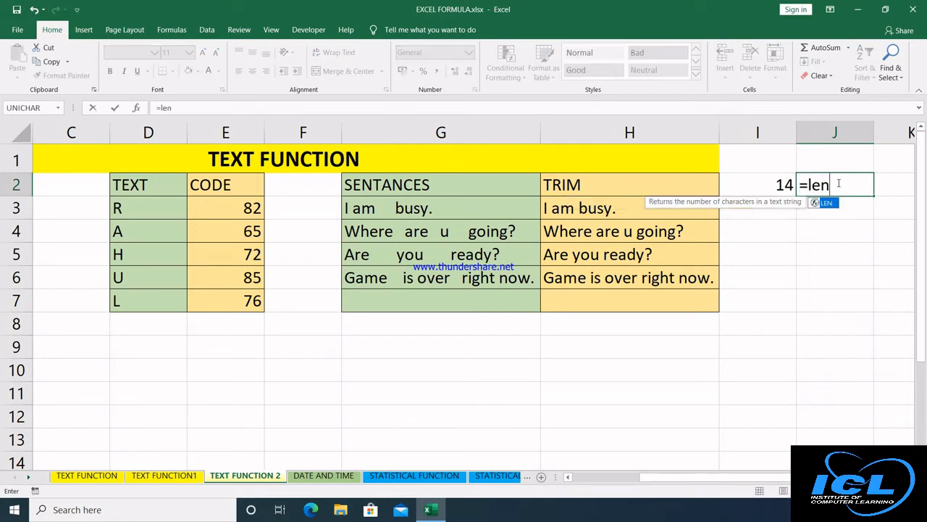
key("Tab")
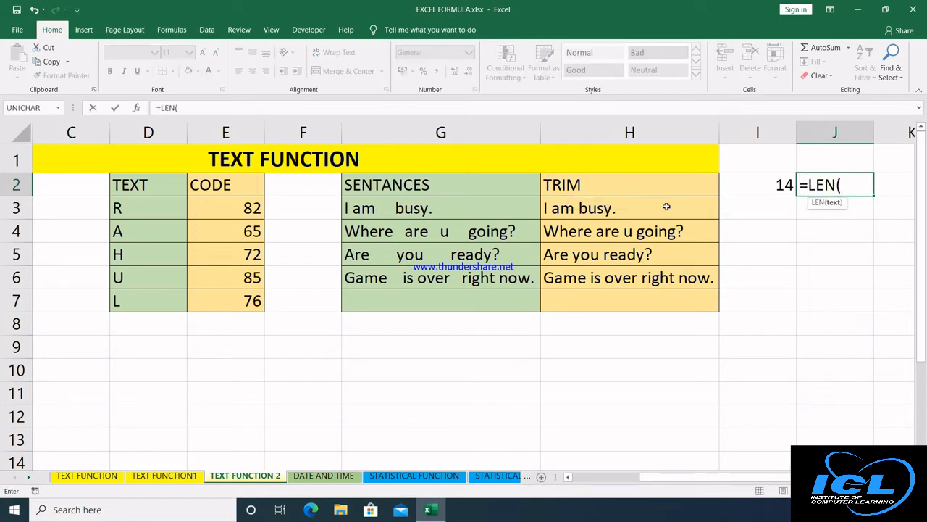
left_click(597, 207)
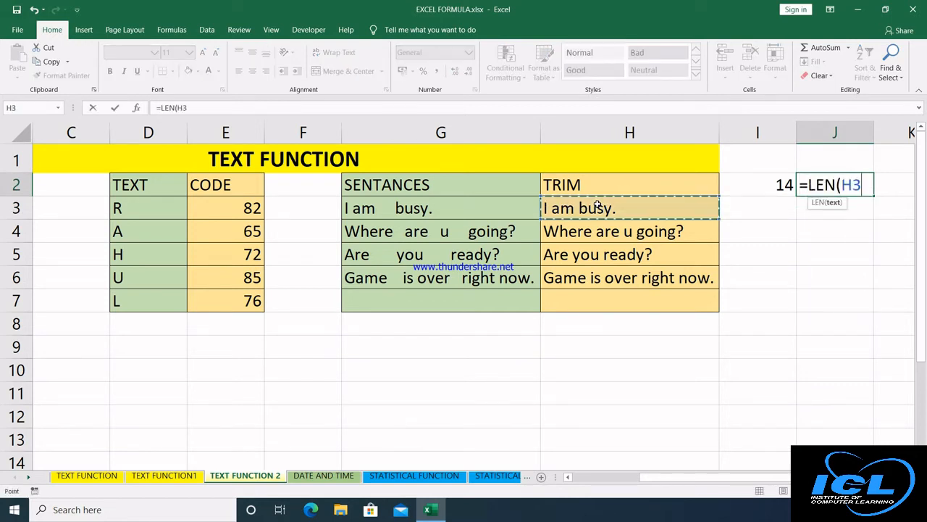
key("Return")
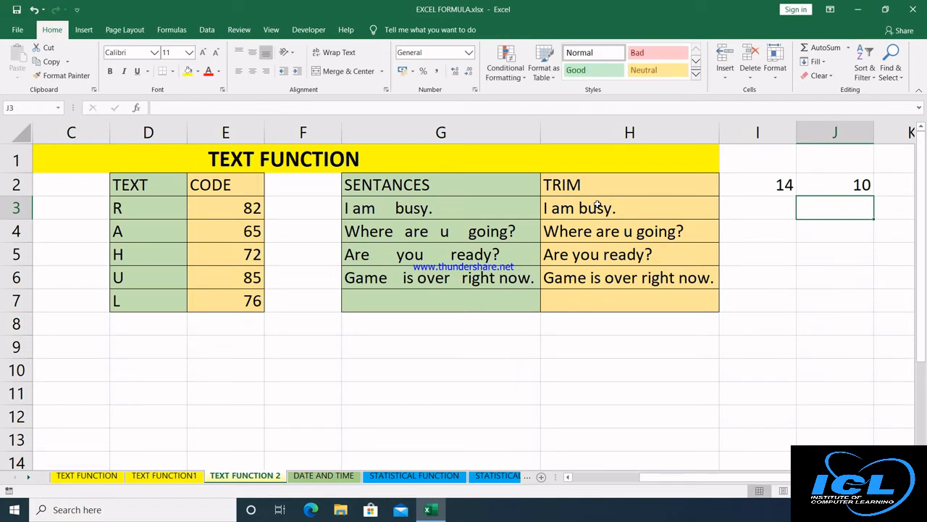
On the DATE AND TIME sheet, delete the values in B3:D14 and the #NUM! results in F3:F14.
left_click(323, 475)
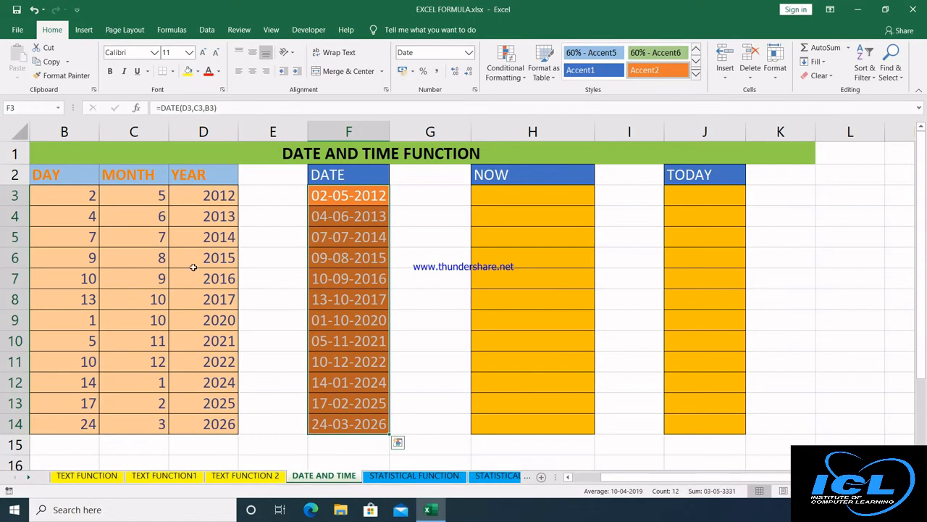
left_click(569, 478)
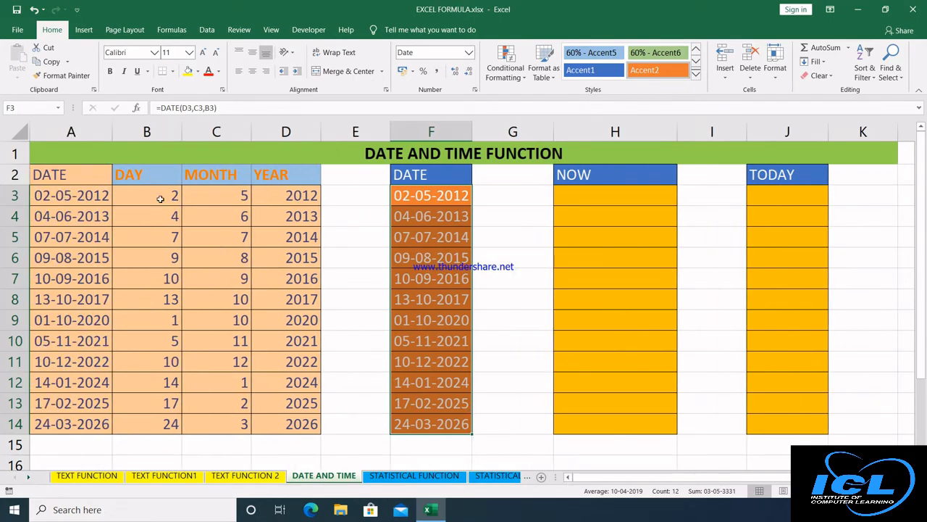
left_click_drag(161, 197, 274, 418)
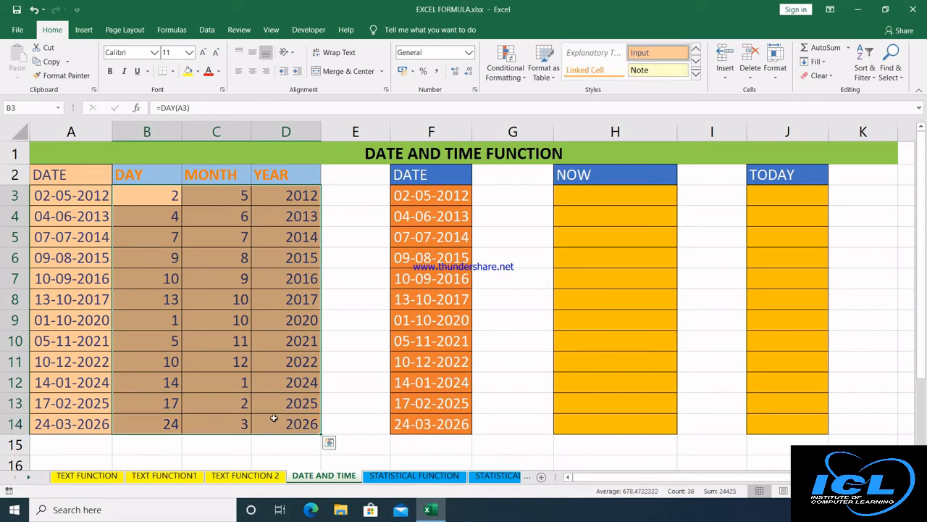
key("Delete")
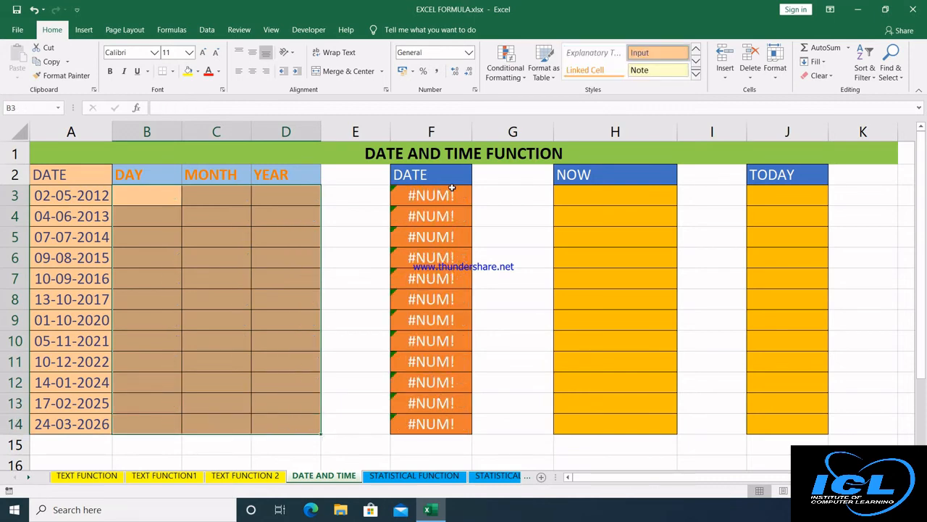
left_click_drag(453, 190, 450, 422)
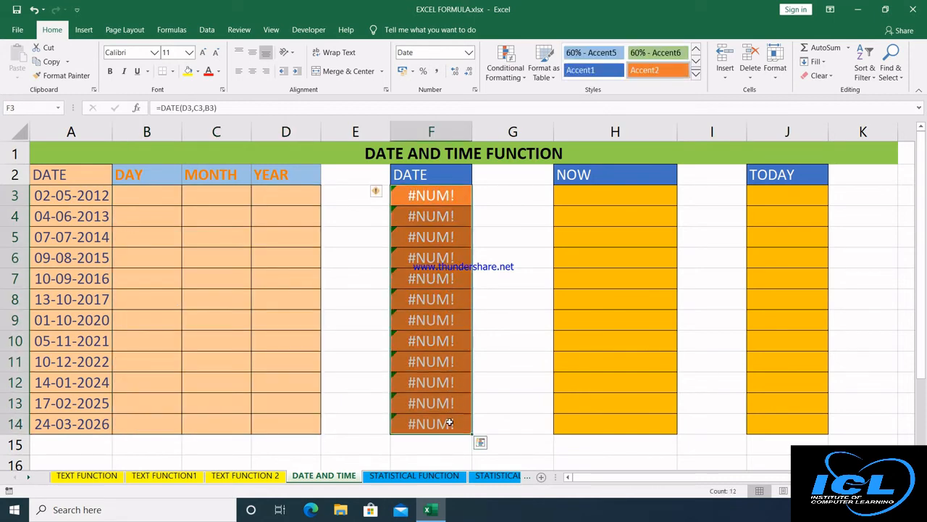
key("Delete")
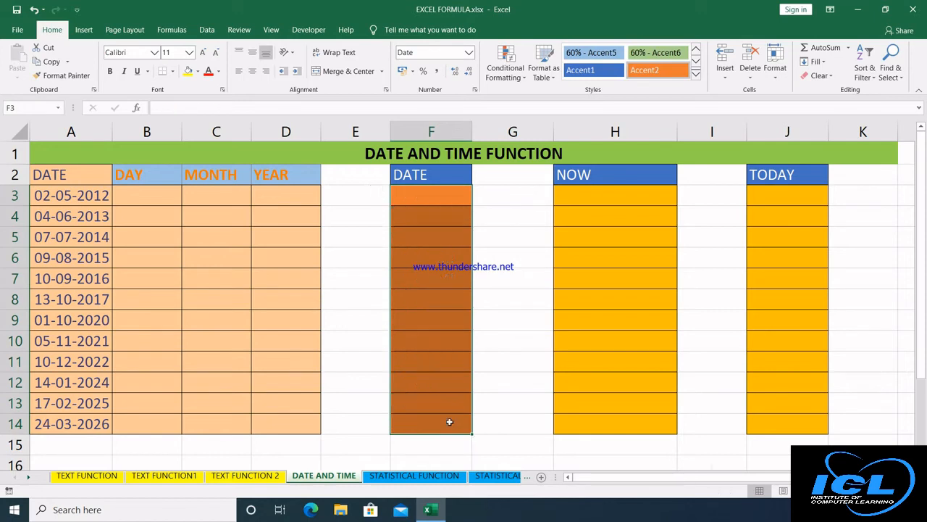
Check the date in A3 and the emptied DAY, MONTH and YEAR cells of row 3.
left_click(83, 196)
left_click(136, 197)
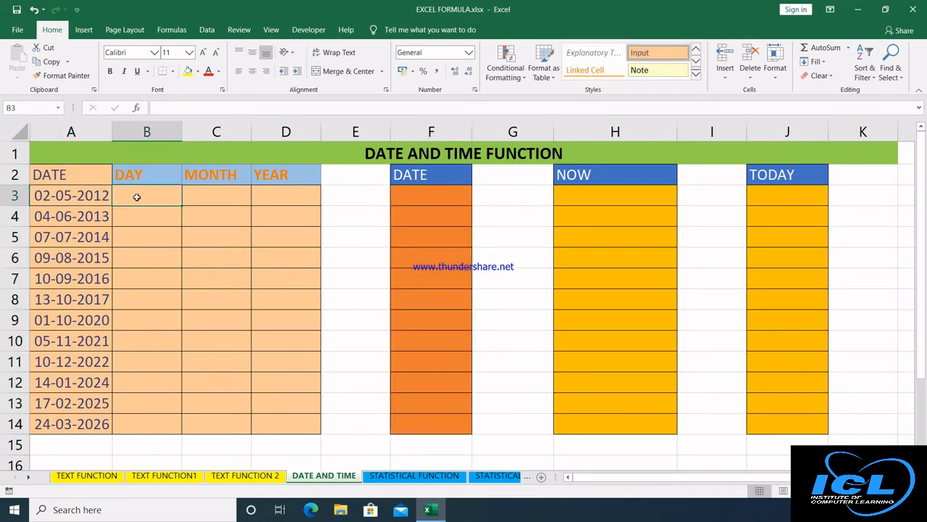
left_click(201, 191)
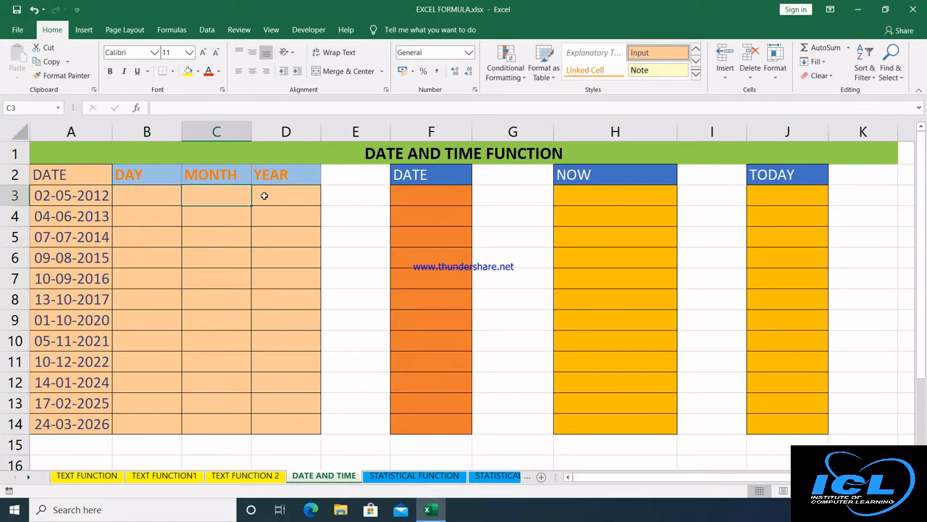
left_click(267, 195)
left_click(137, 196)
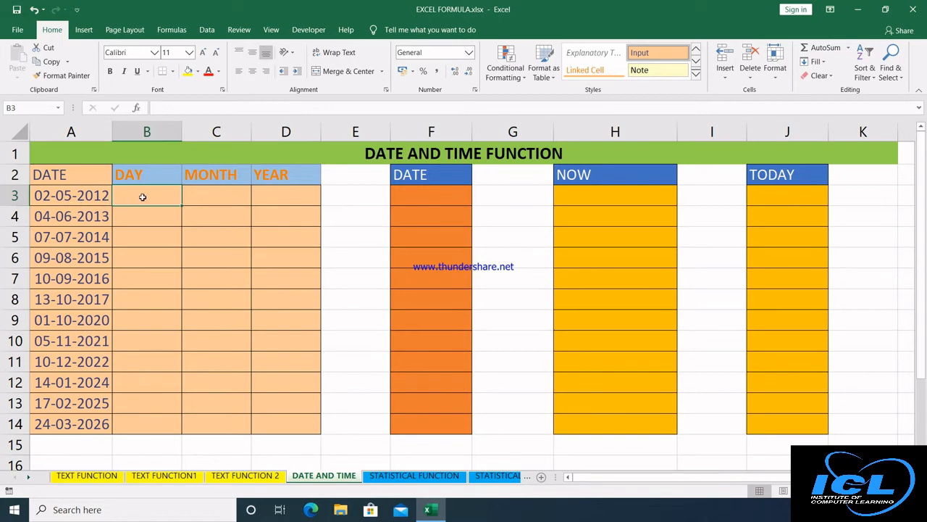
Enter =DAY(A3) in B3 and fill it down to row 14.
type("=day")
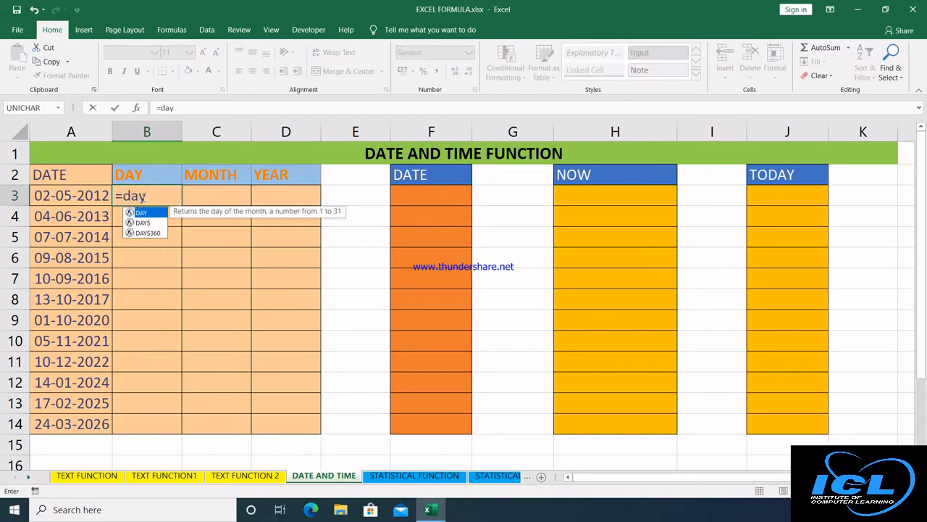
key("Tab")
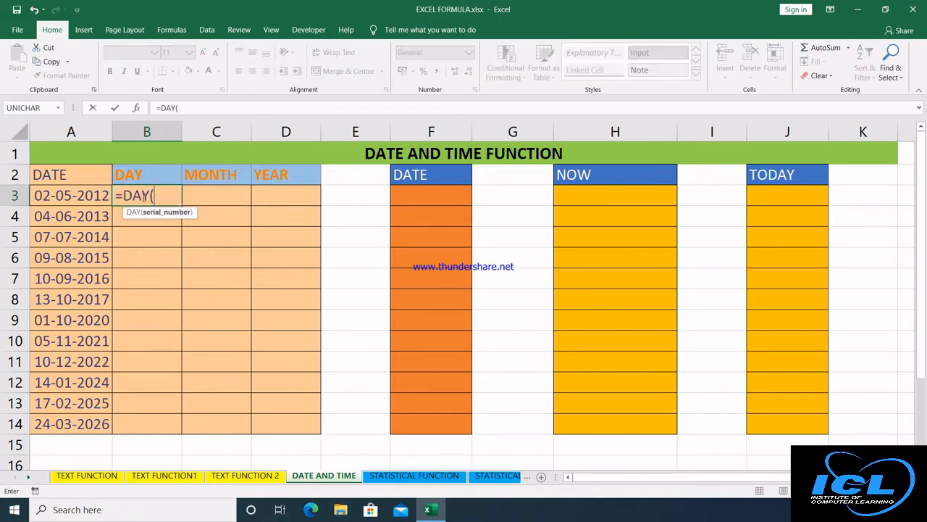
left_click(75, 195)
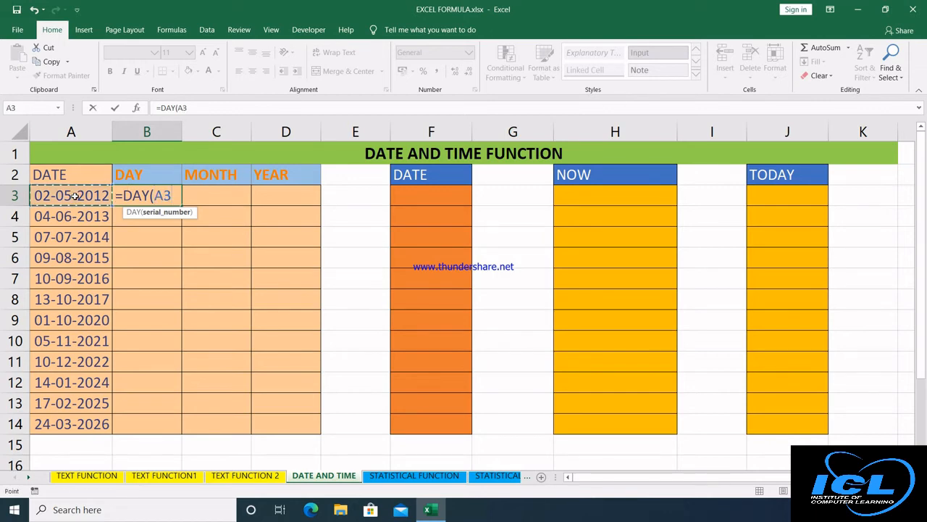
type(")")
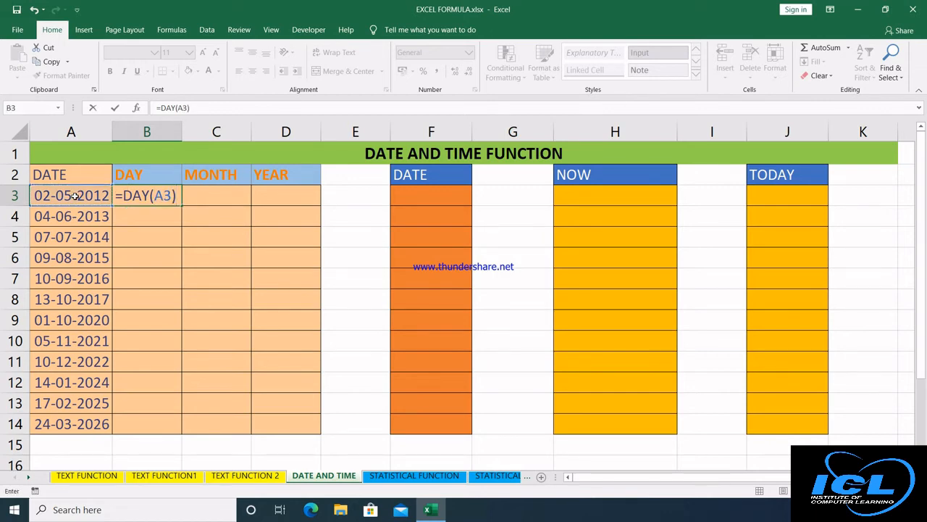
key("Return")
left_click(158, 194)
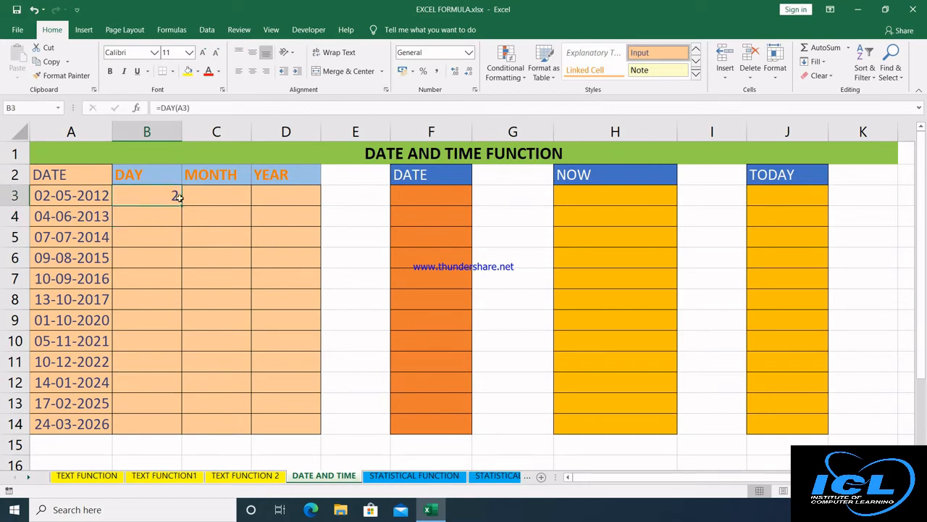
double_click(182, 205)
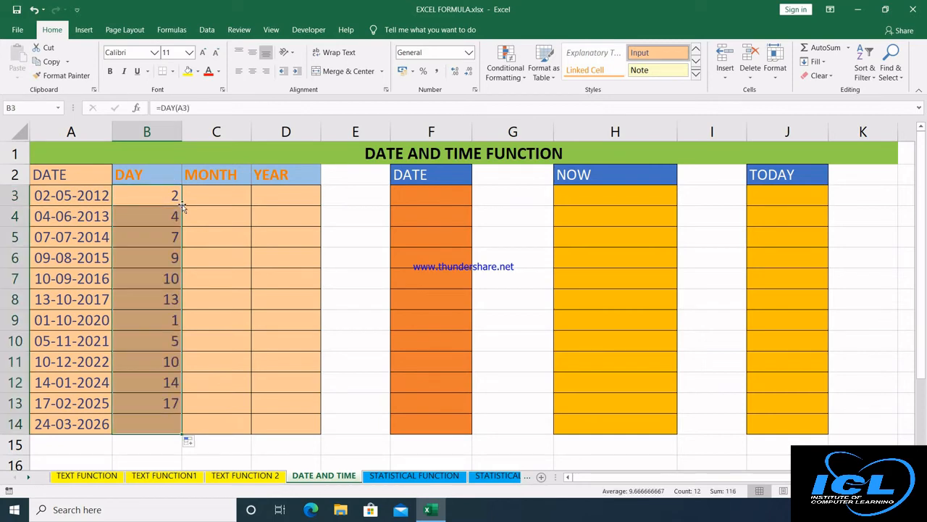
Enter =MONTH(A3) in C3 and =YEAR(A3) in D3.
left_click(223, 198)
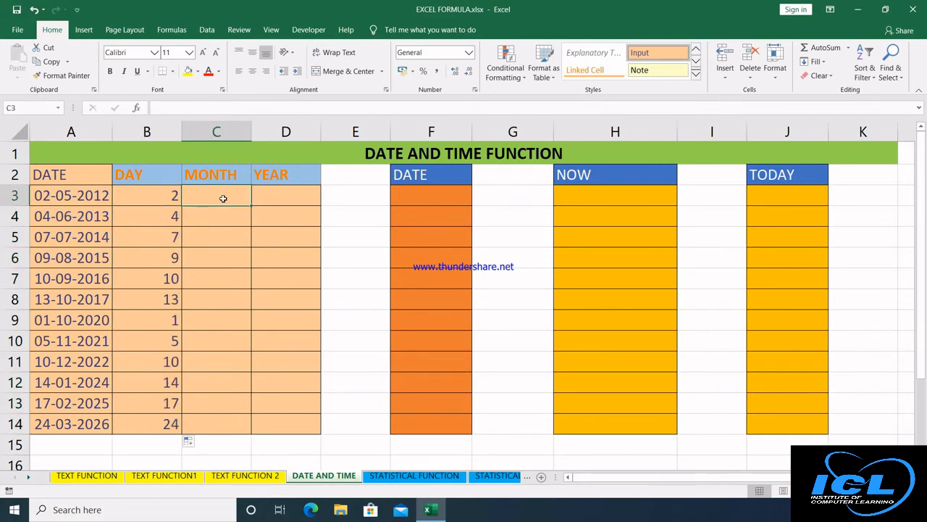
type("=month")
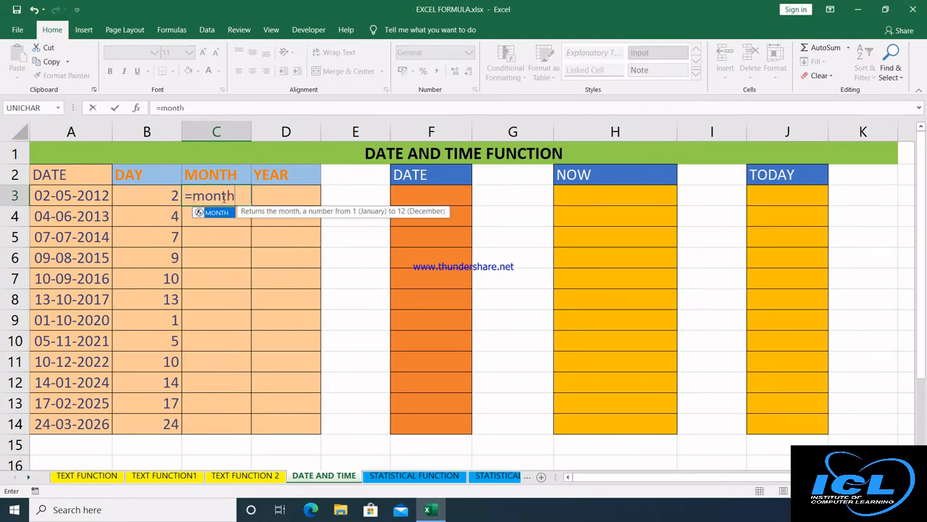
key("Tab")
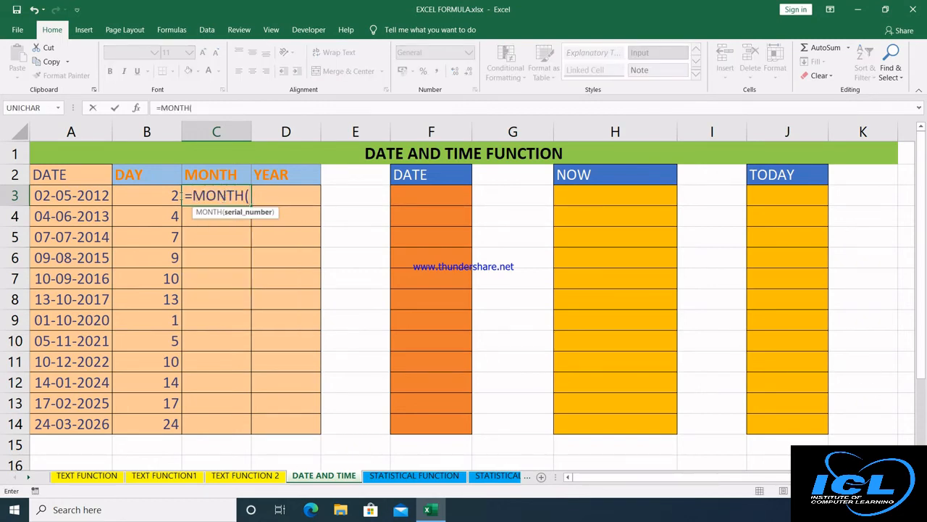
left_click(90, 200)
key("Return")
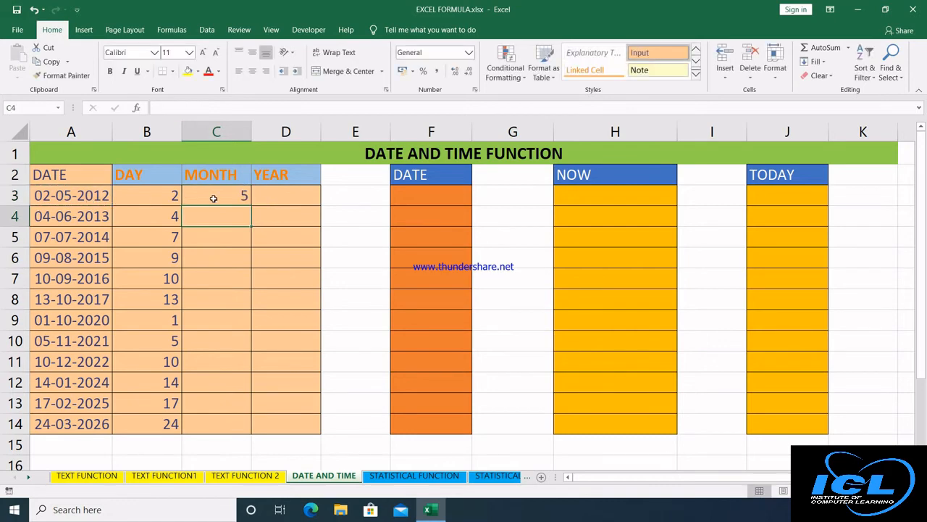
left_click(281, 199)
type("=year")
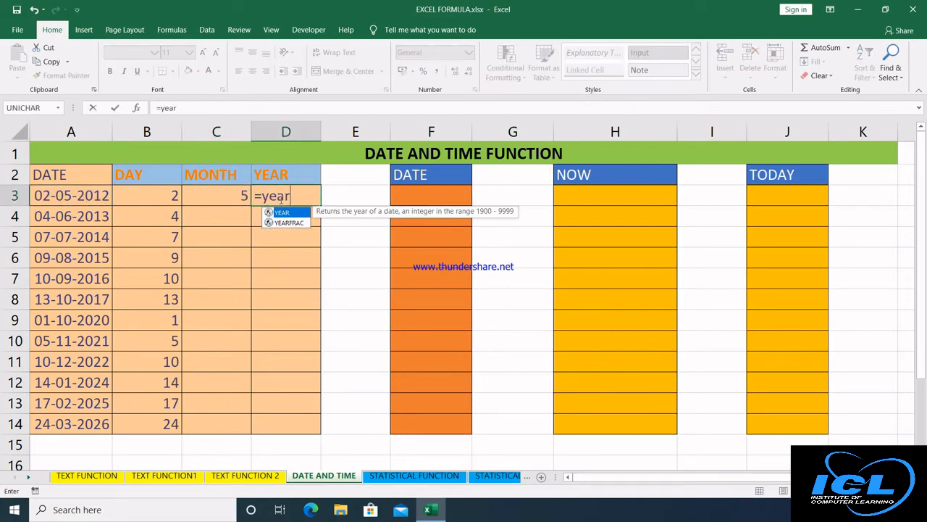
key("Tab")
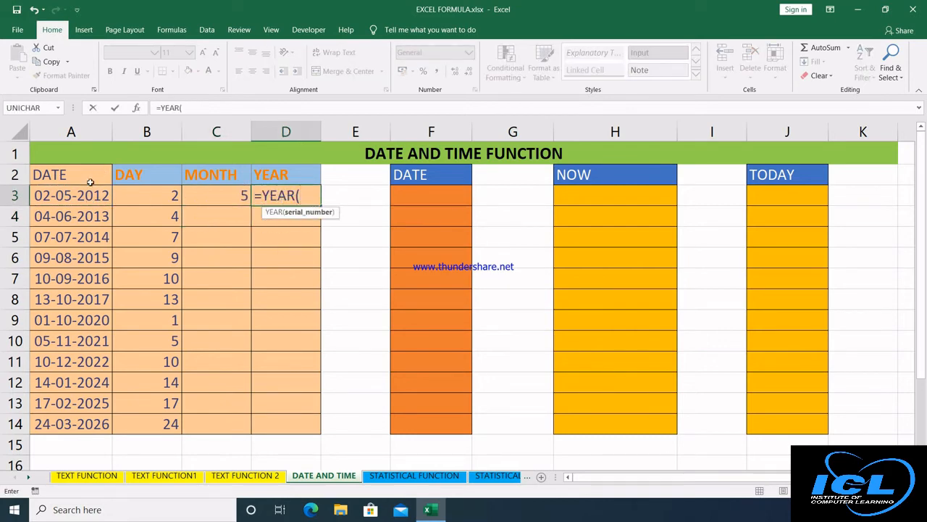
left_click(89, 194)
key("Return")
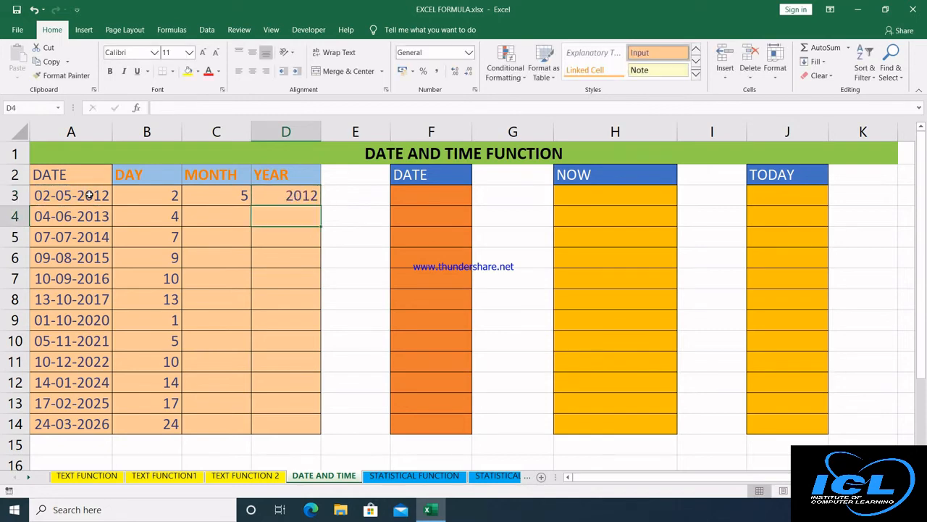
Copy the MONTH and YEAR formulas down to row 14.
left_click(226, 194)
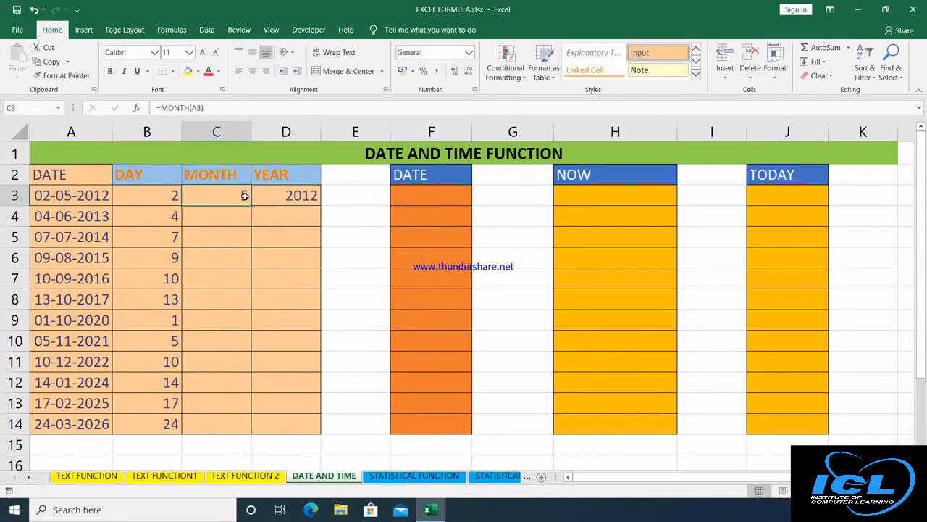
double_click(250, 206)
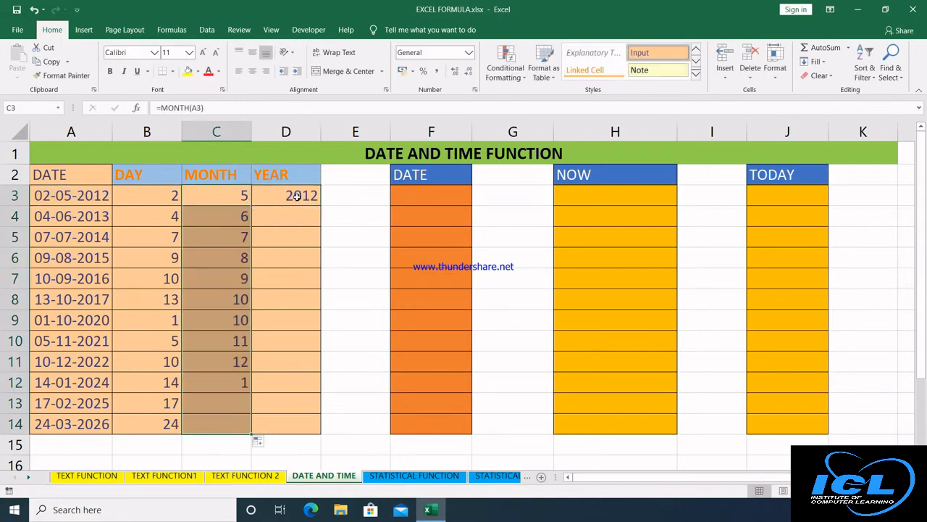
left_click(312, 199)
double_click(321, 206)
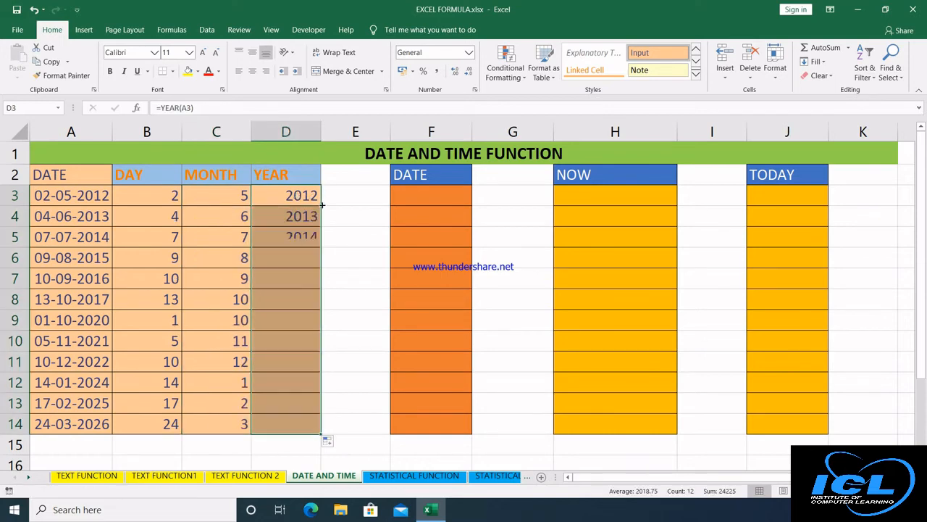
left_click(417, 195)
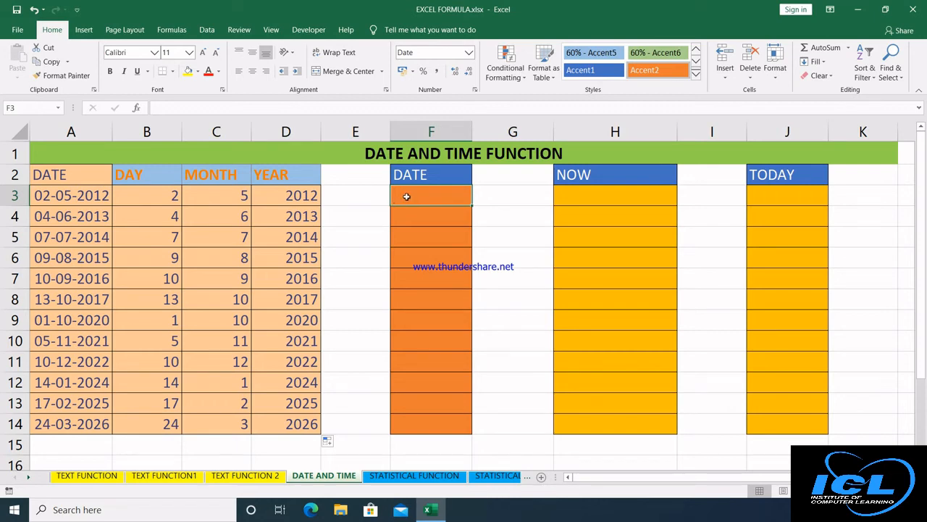
Enter =DATE(D3,C3,B3) in F3 and fill it down to F14.
left_click(202, 175)
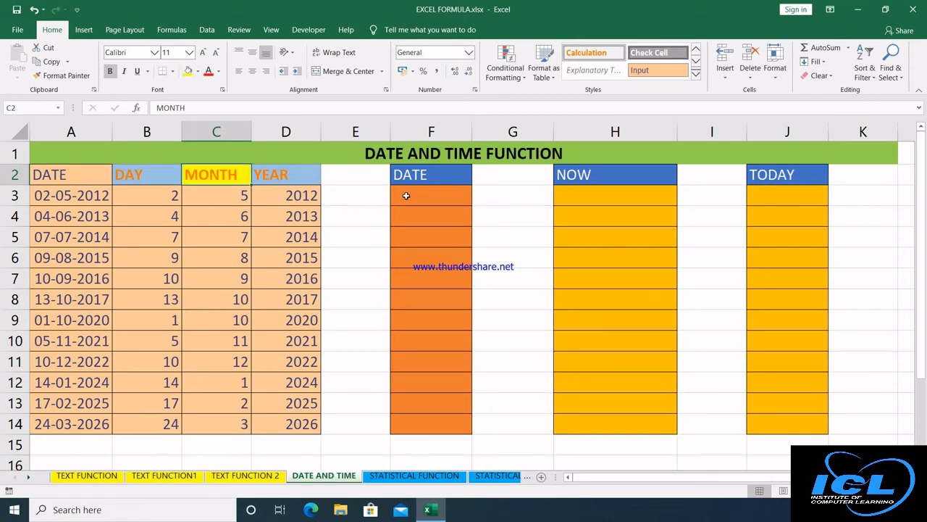
left_click(406, 195)
type("=")
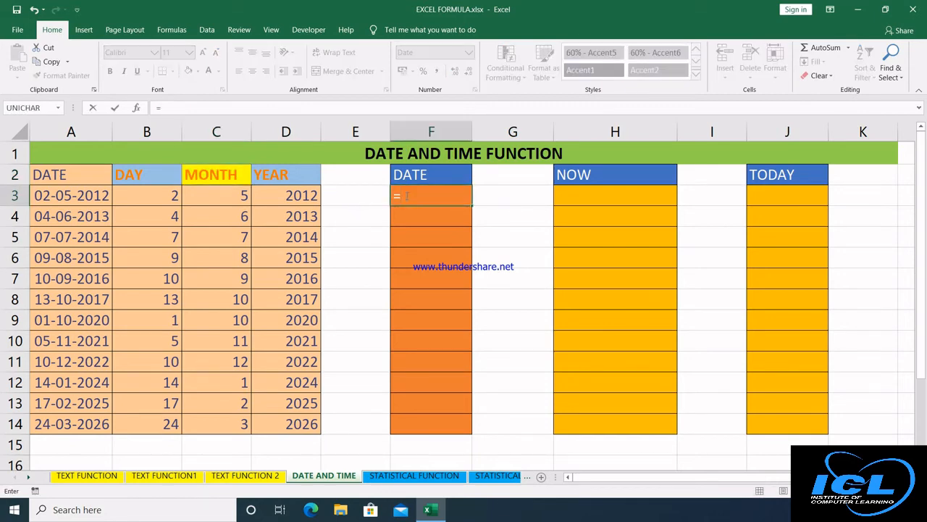
type("date")
key("Tab")
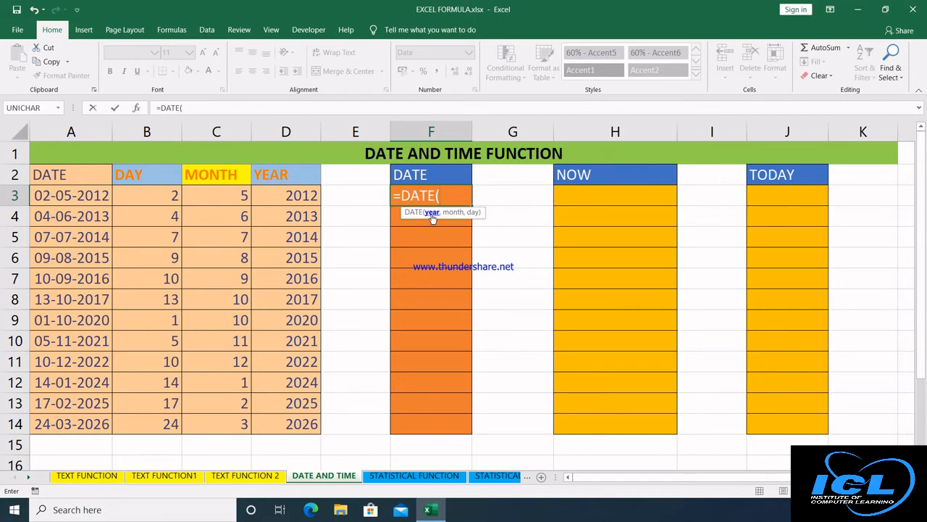
left_click(278, 195)
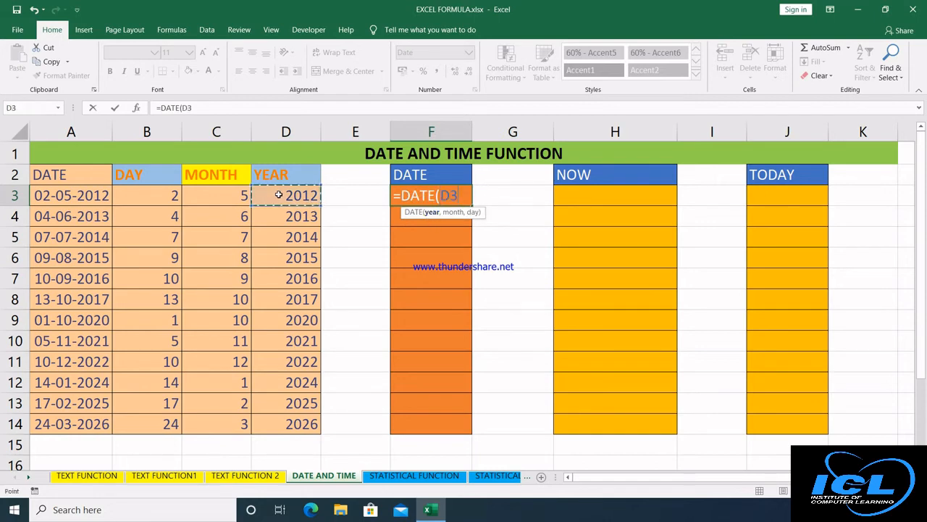
type(",")
left_click(237, 192)
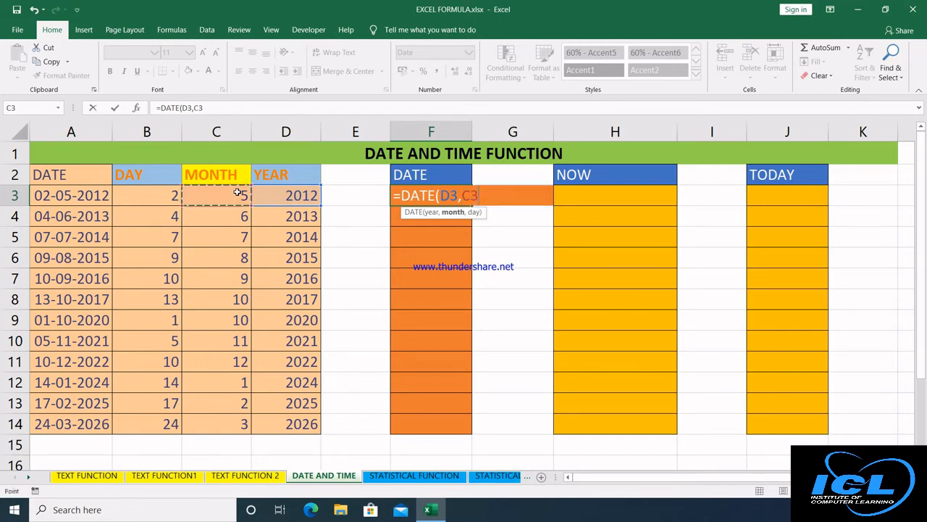
type(",")
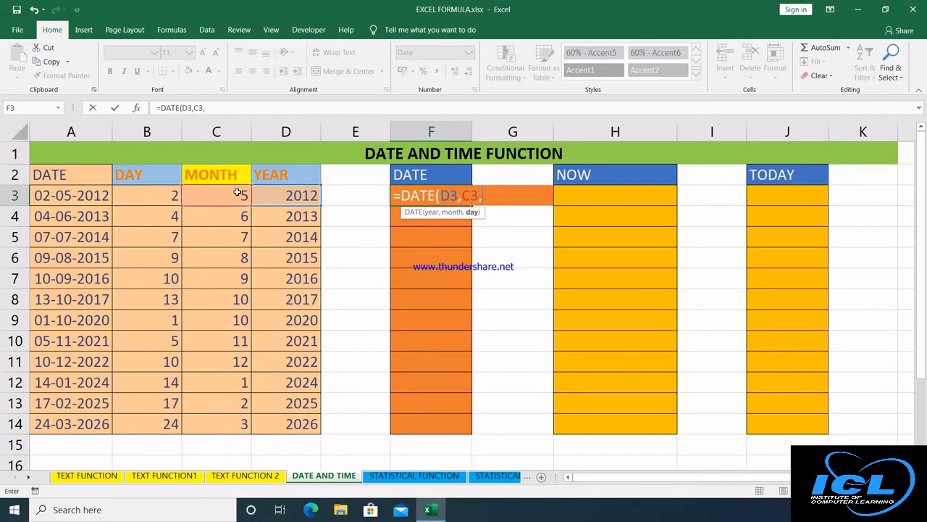
left_click(161, 194)
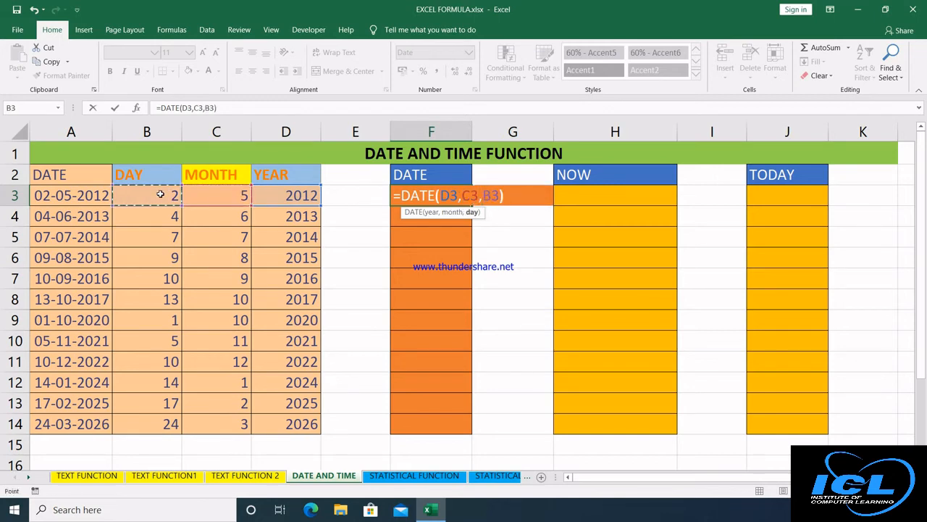
key("Return")
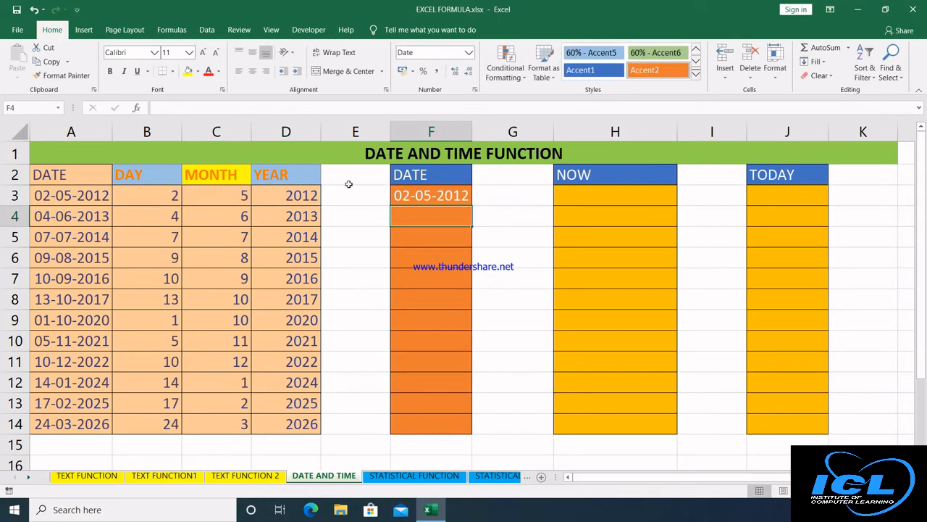
left_click(425, 194)
double_click(471, 207)
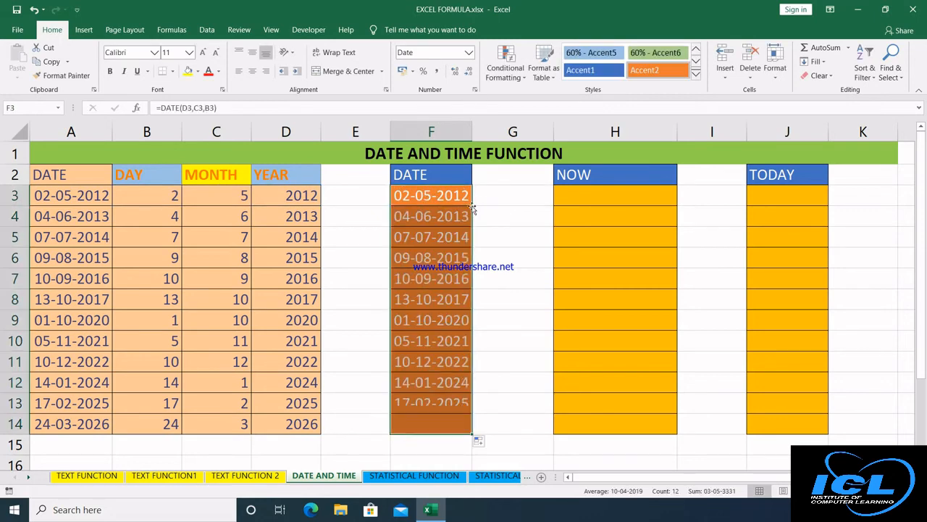
left_click(583, 194)
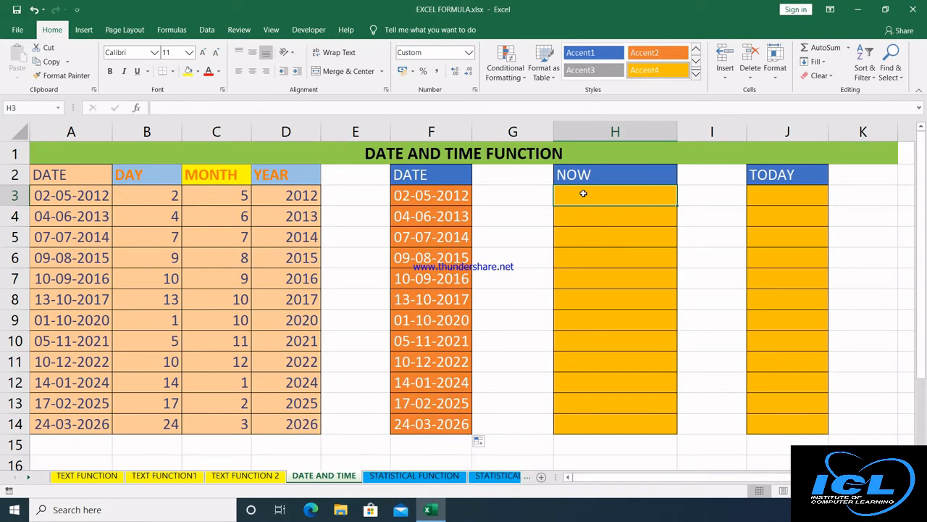
Enter =NOW() in H3 and =TODAY() in J3.
type("=")
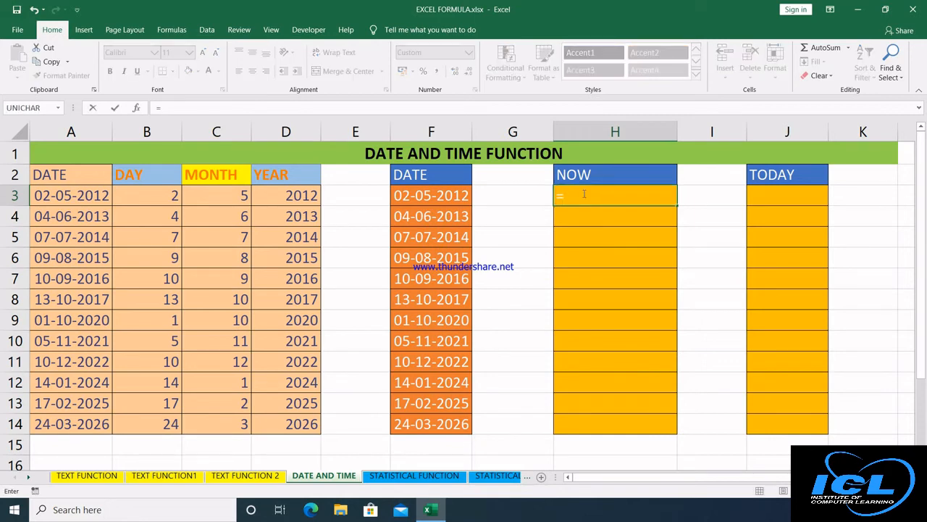
type("now(")
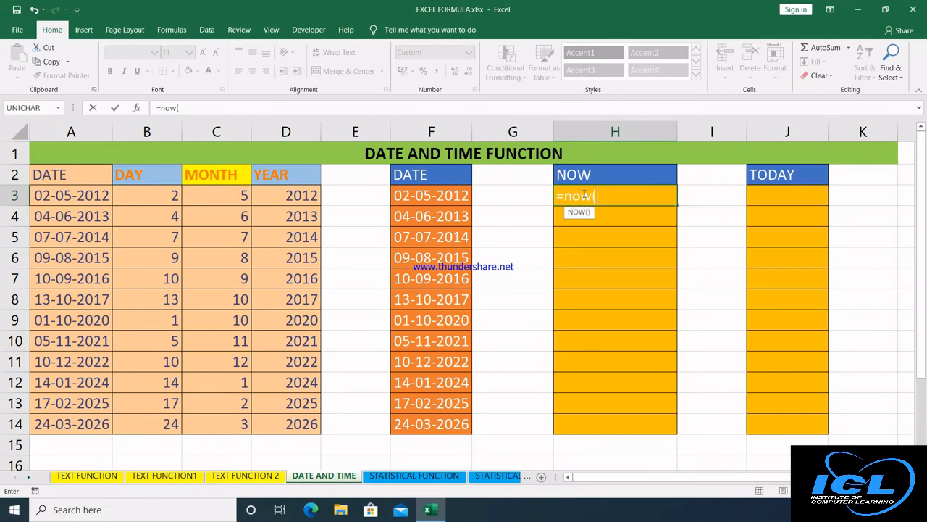
type(")")
key("Return")
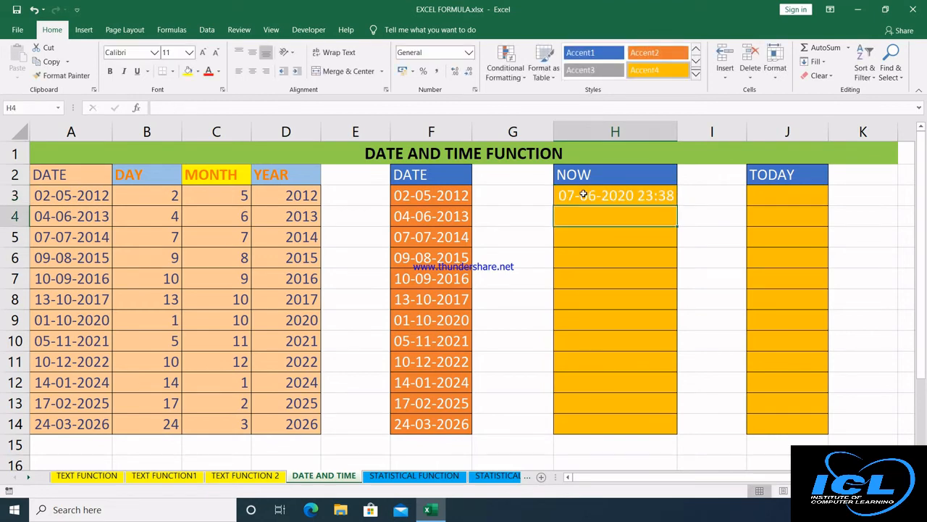
left_click(780, 194)
type("=to")
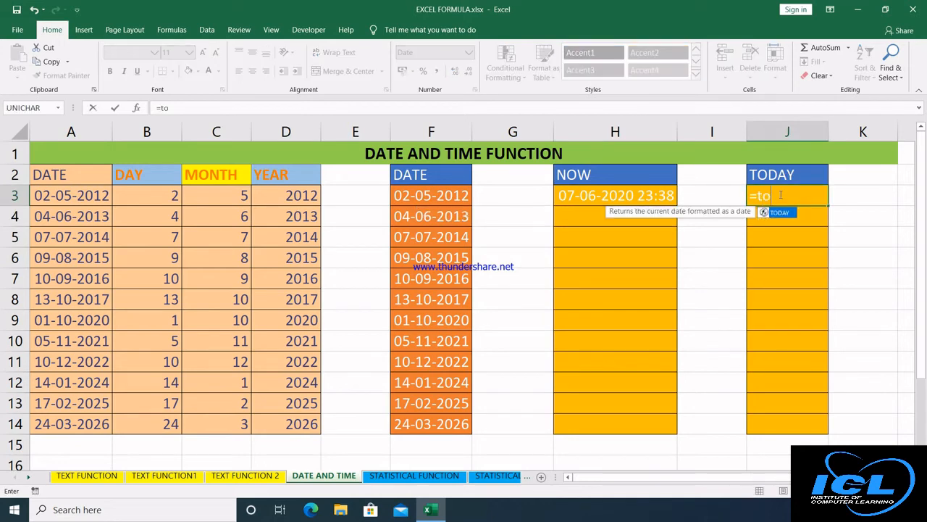
type("day()")
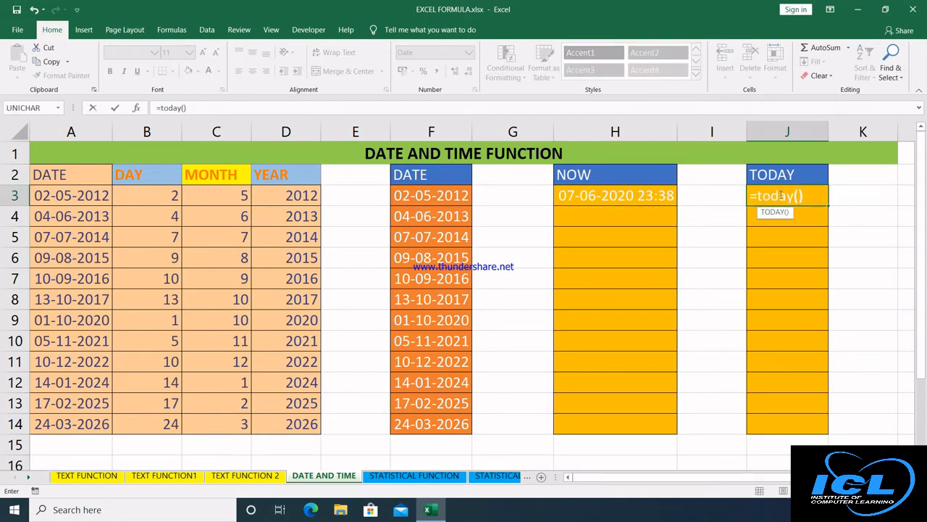
key("Return")
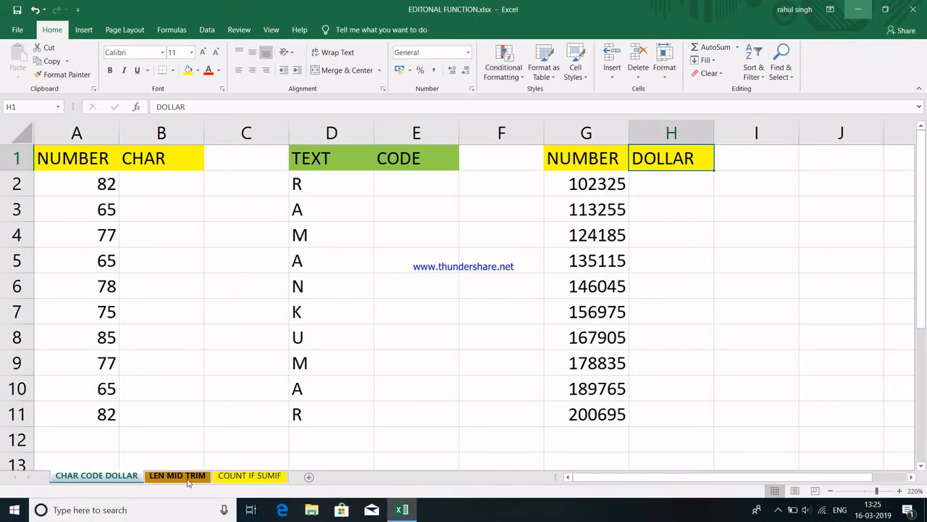
Go to the LEN MID TRIM sheet and select its LEN and MID headers.
left_click(210, 476)
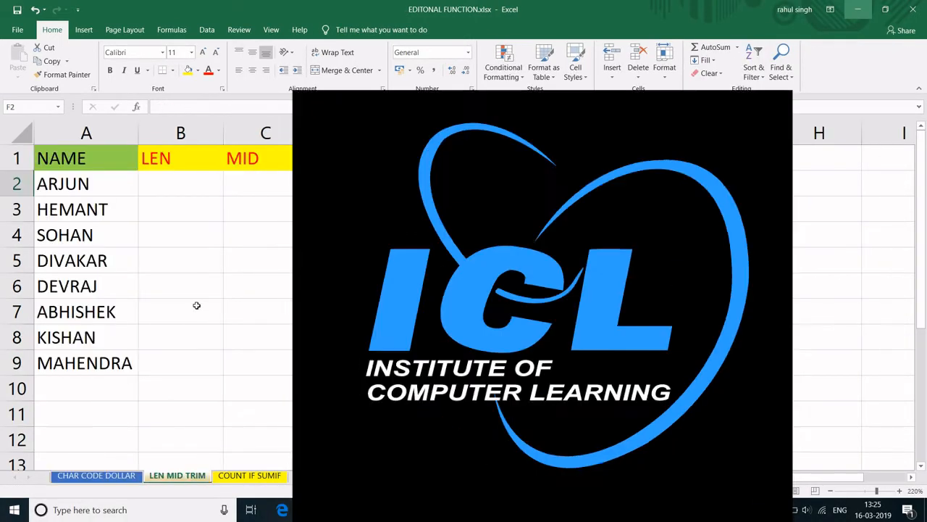
left_click(182, 155)
left_click(270, 155)
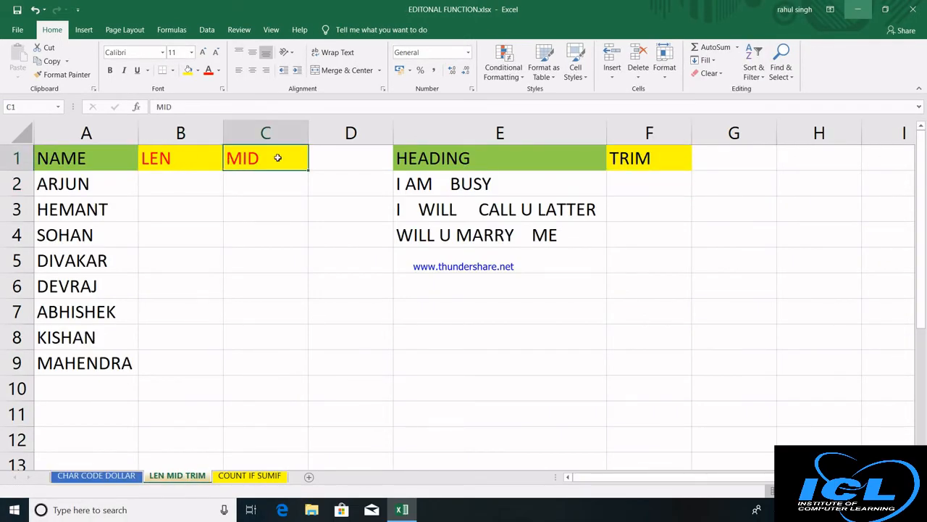
Look over cells F5 and I5 on the COUNT IF SUMIF sheet, then go to the CHAR CODE DOLLAR sheet.
left_click(648, 159)
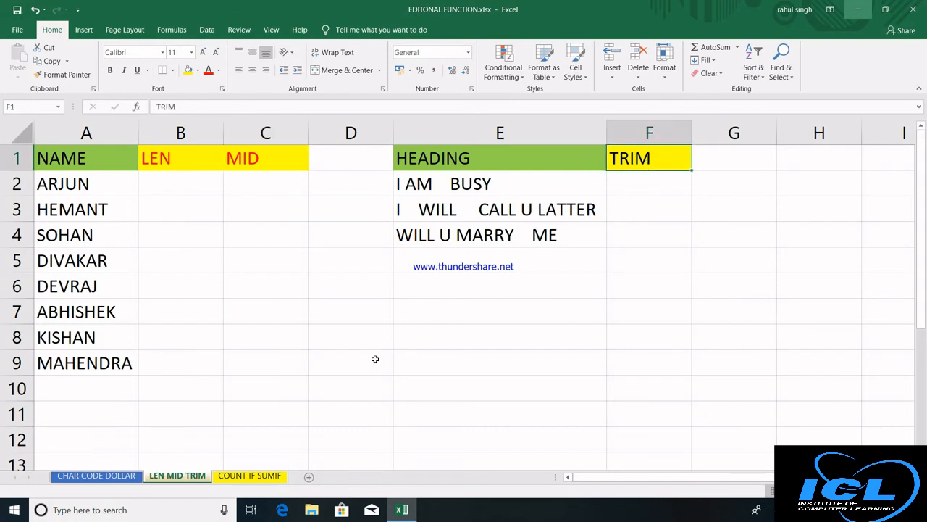
left_click(250, 476)
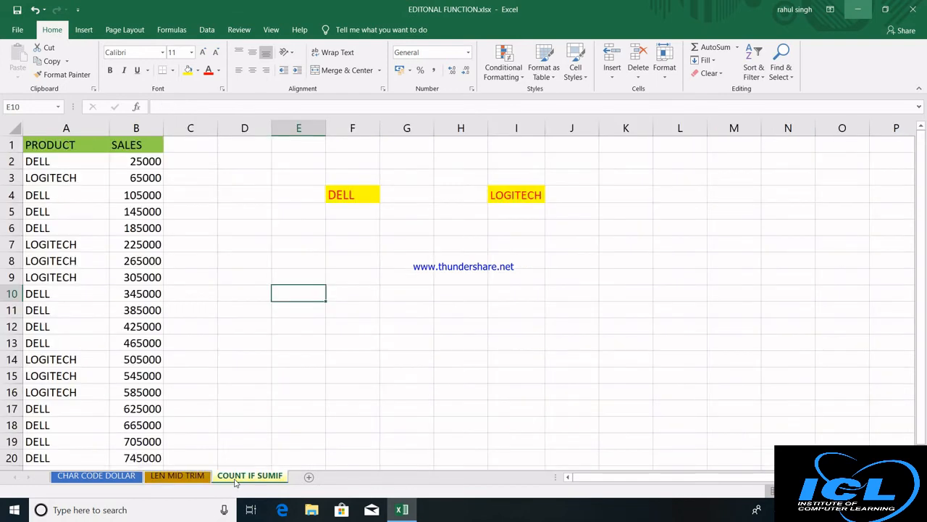
left_click(349, 218)
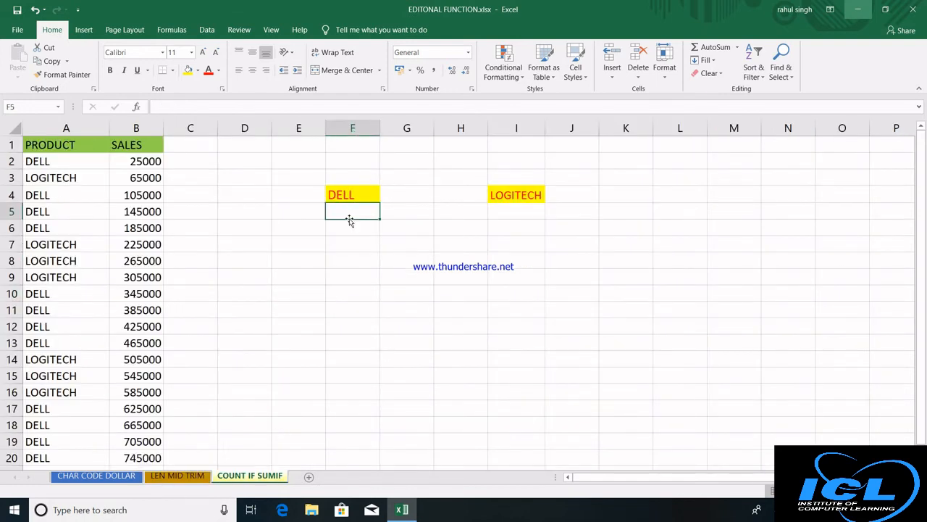
left_click(515, 211)
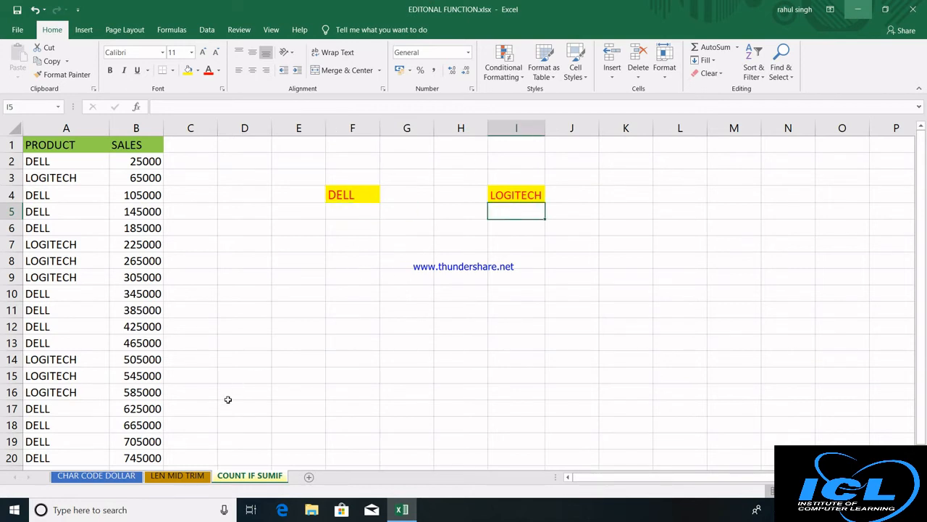
left_click(97, 475)
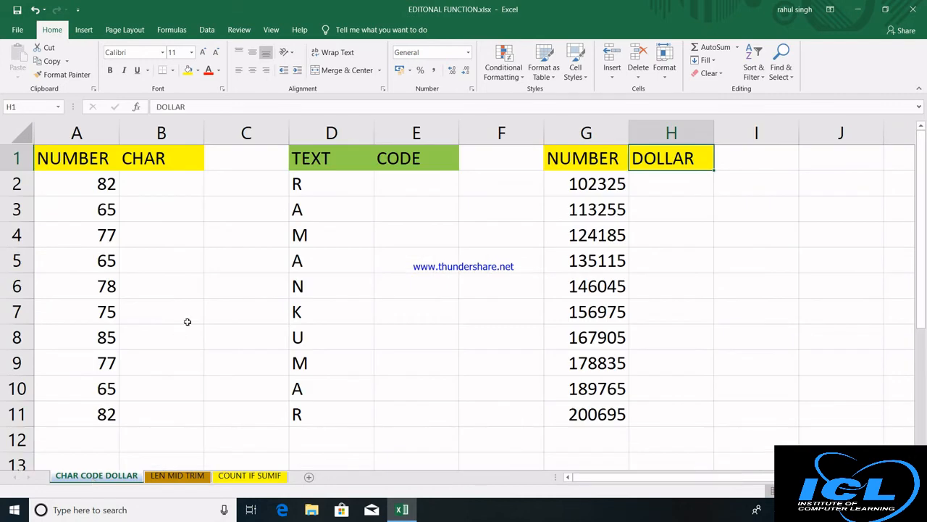
Enter =CHAR(A2) in B2 and drag it down to B11, converting column A's codes into letters.
left_click(183, 182)
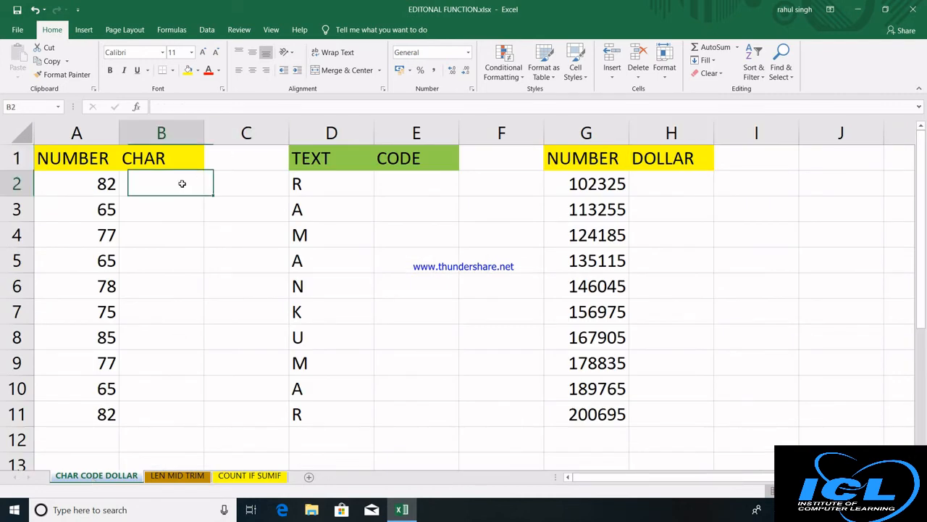
left_click(397, 185)
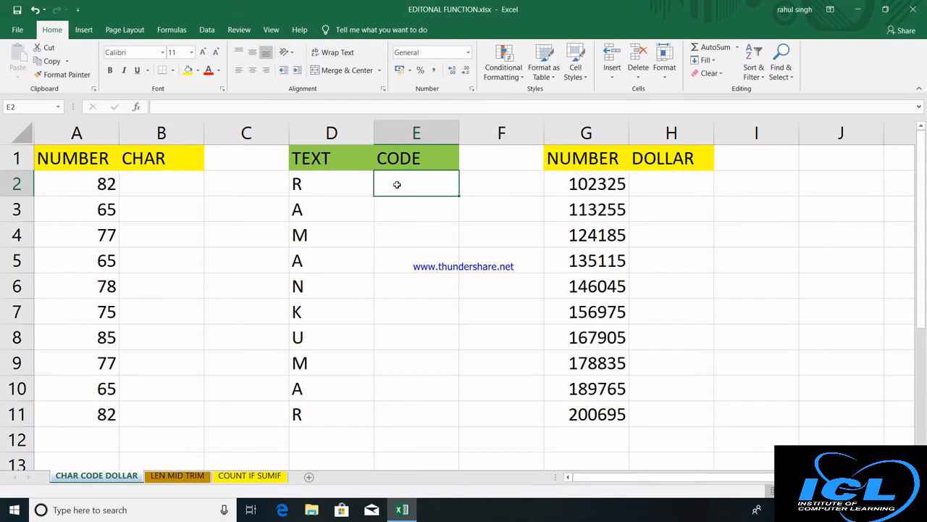
left_click(168, 187)
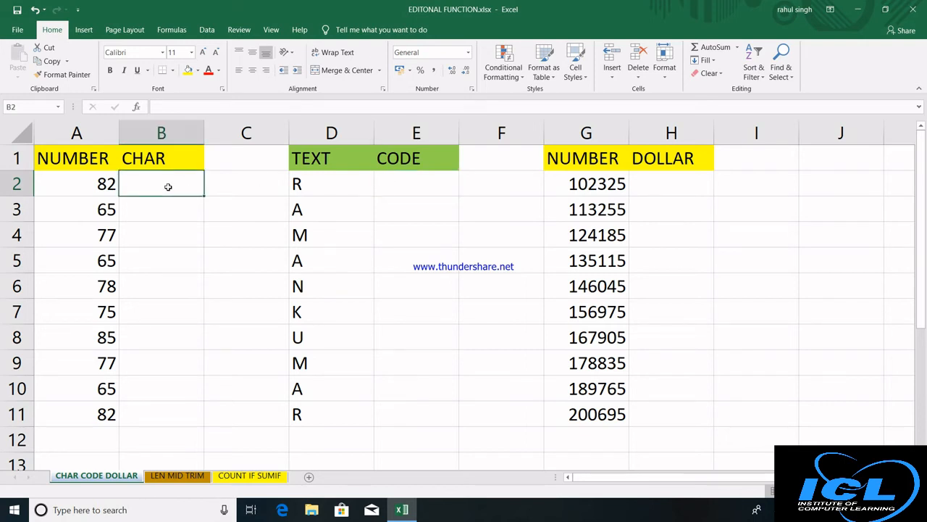
type("=")
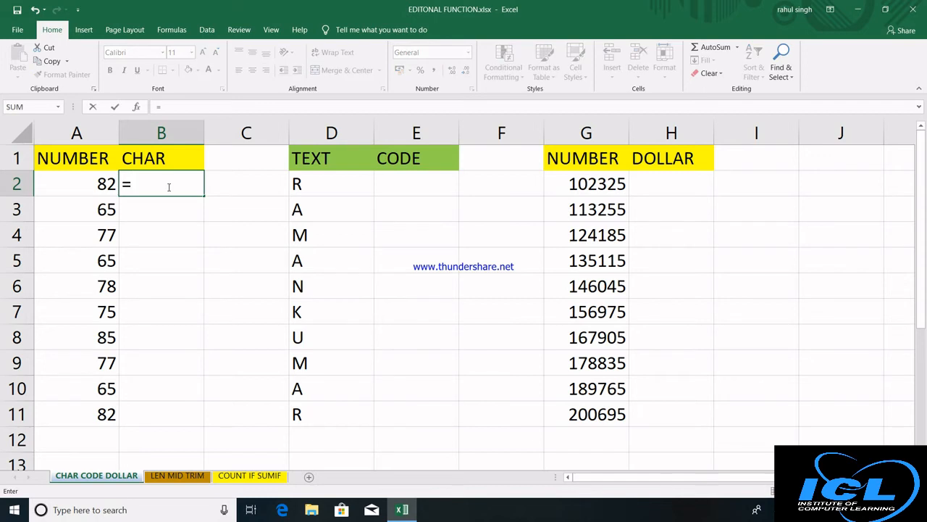
type("CHAR(")
left_click(72, 184)
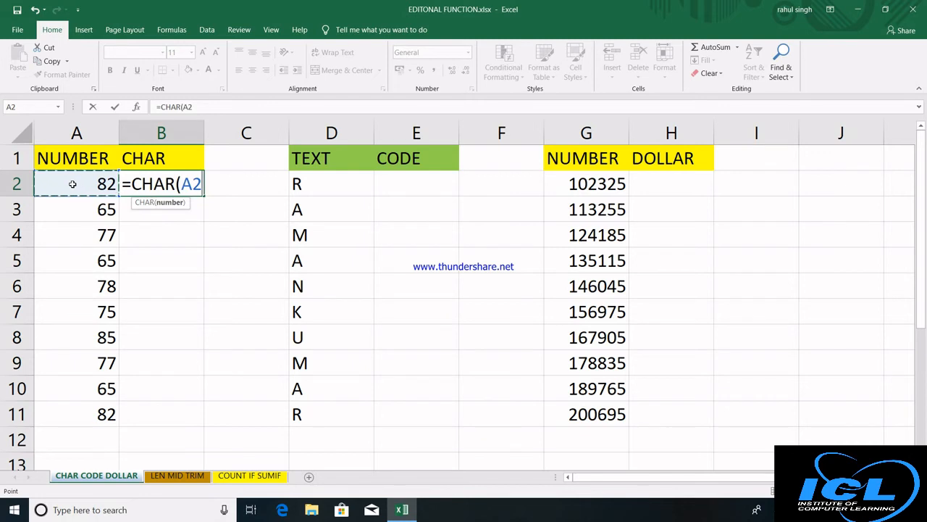
type(")")
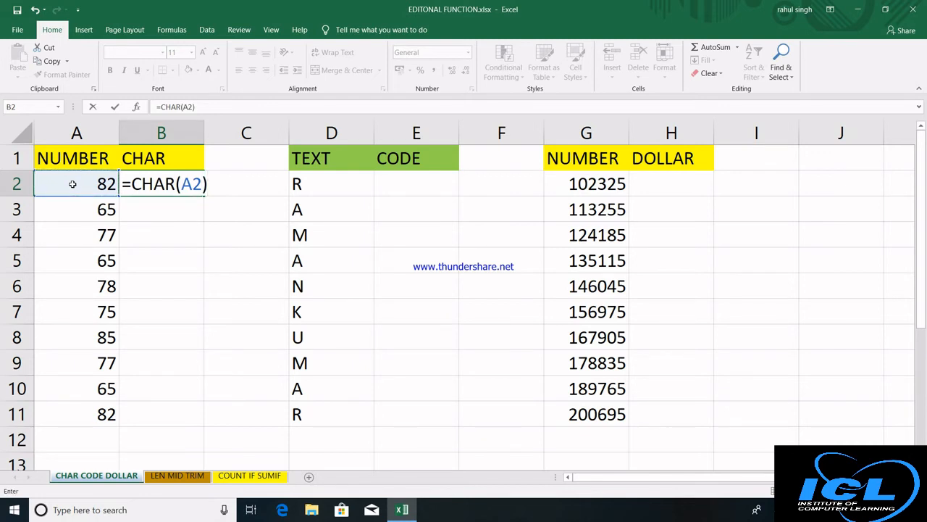
key("Return")
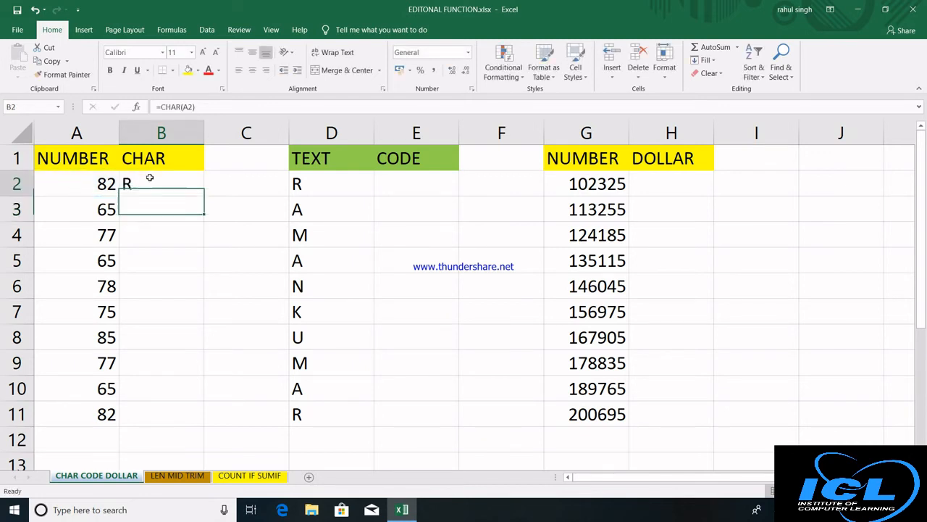
left_click(149, 177)
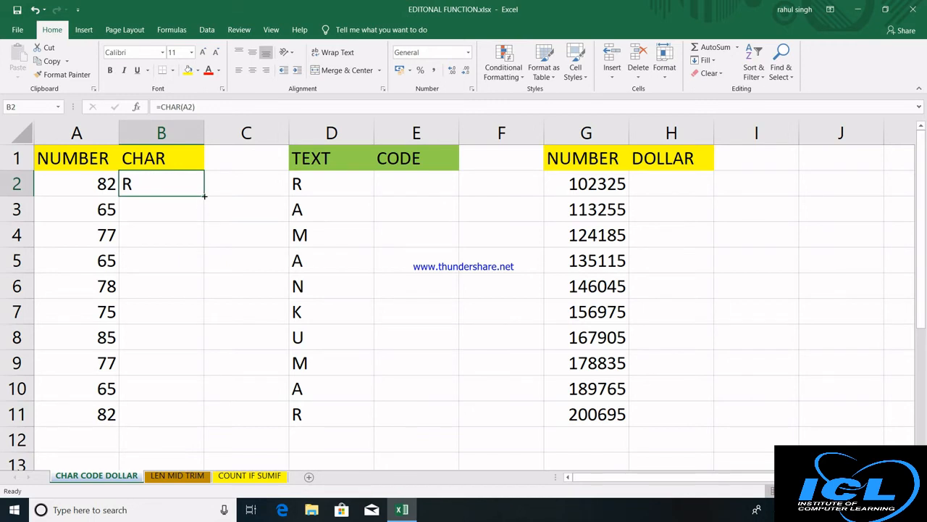
left_click_drag(204, 195, 197, 428)
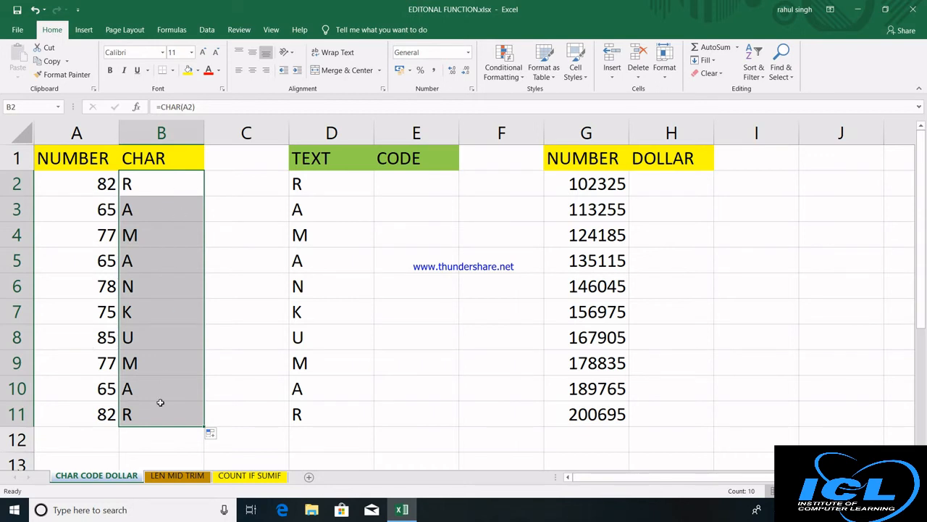
left_click(407, 177)
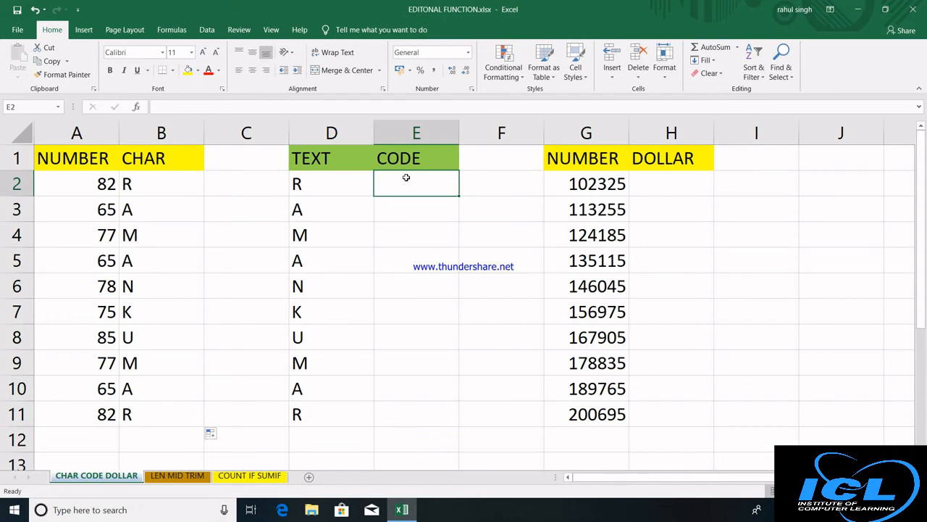
Enter =CODE(D2) in E2 and fill it down to E11, giving codes 82, 65, 77….
type("=COD")
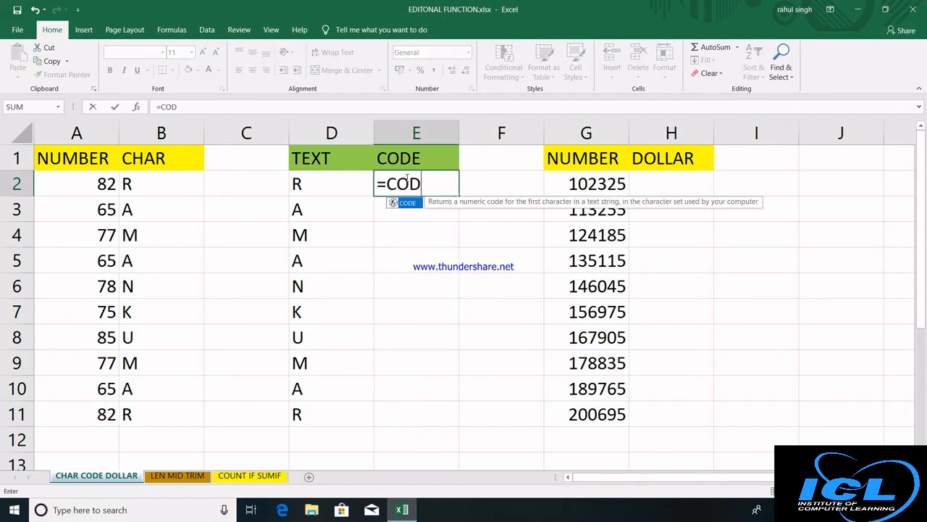
type("E(")
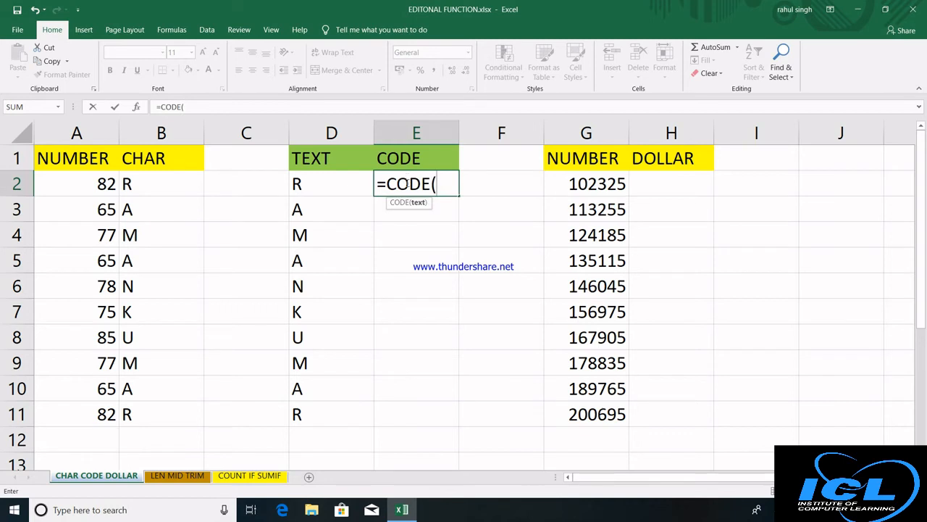
left_click(327, 181)
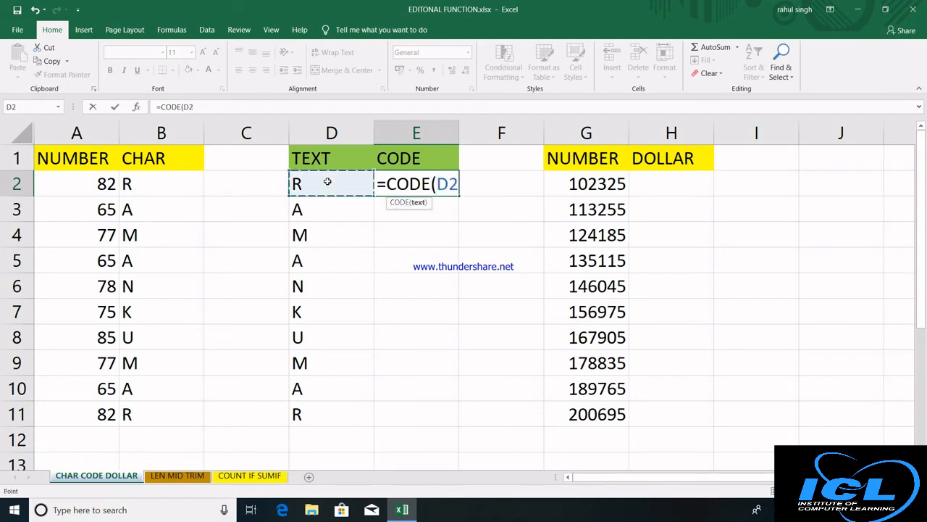
type(")")
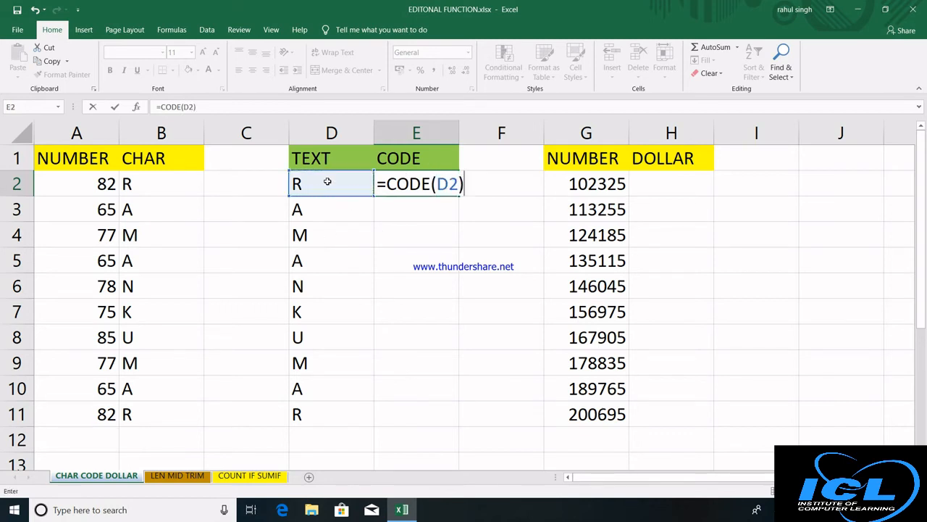
key("Return")
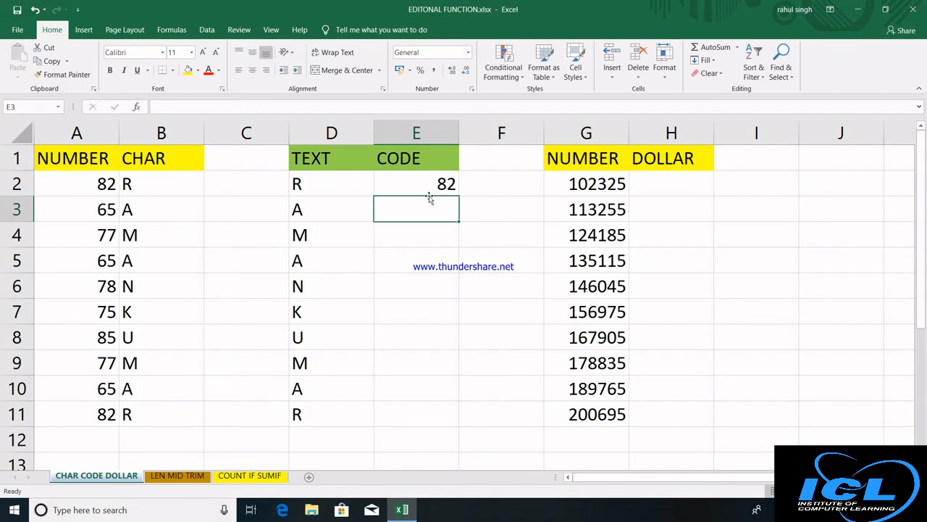
left_click(433, 183)
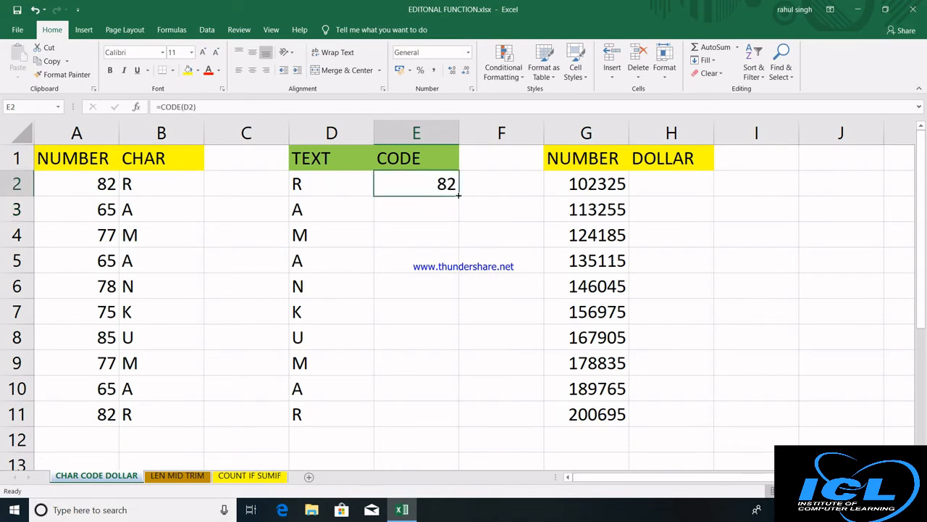
double_click(457, 195)
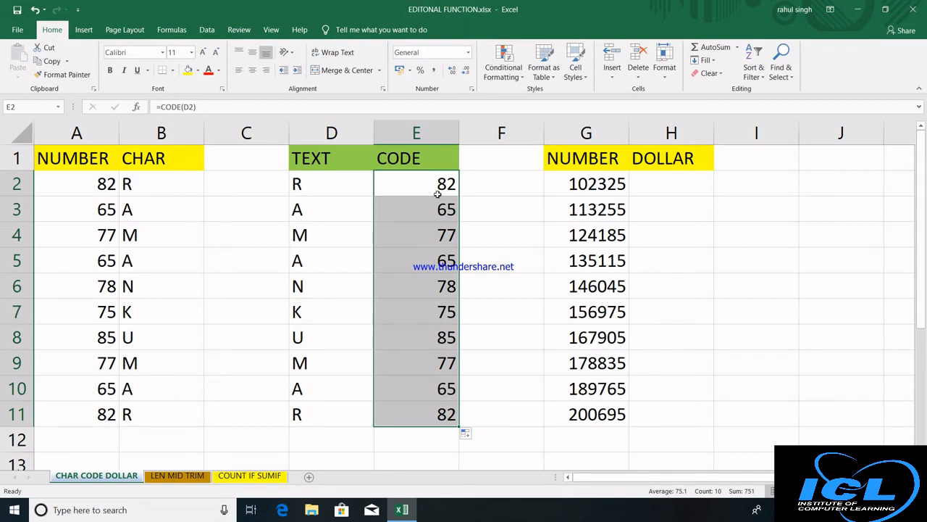
left_click(505, 266)
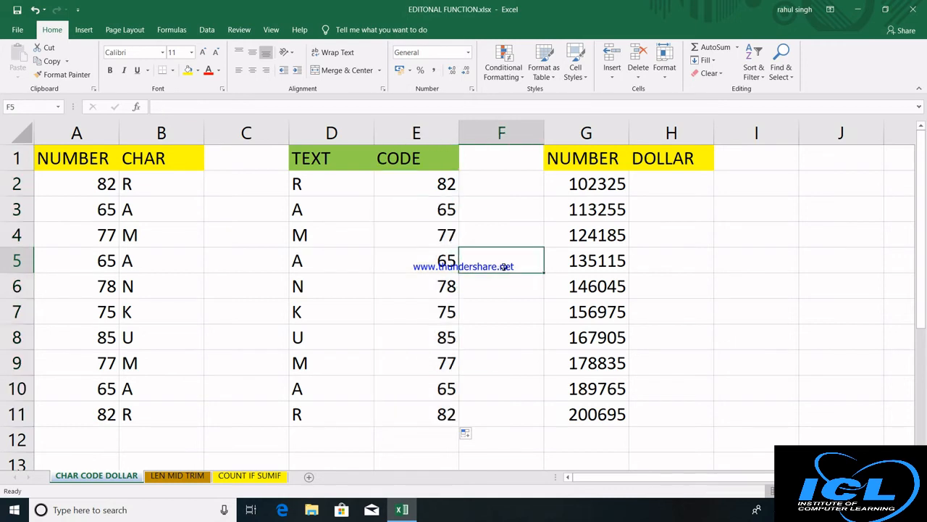
left_click(666, 177)
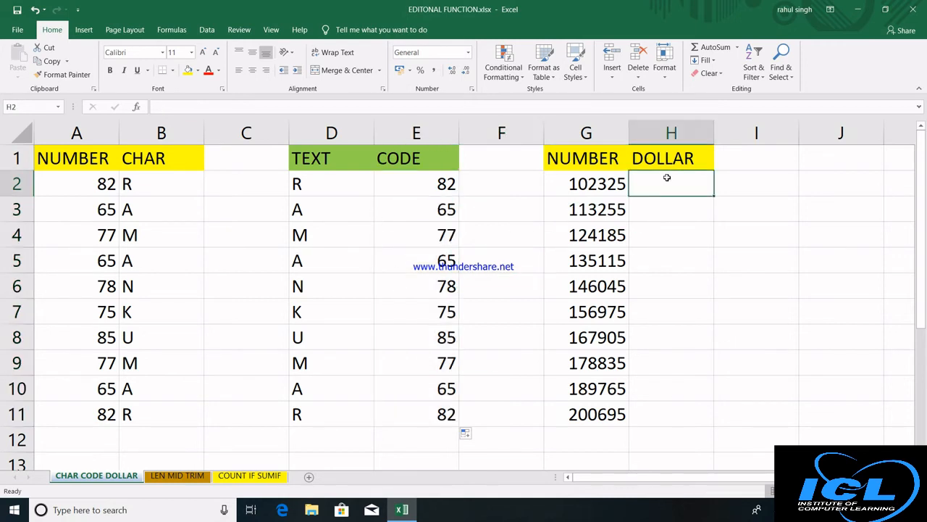
Enter =DOLLAR(G2,0) in H2 and fill it down to H11 as whole-rupee amounts.
type("=")
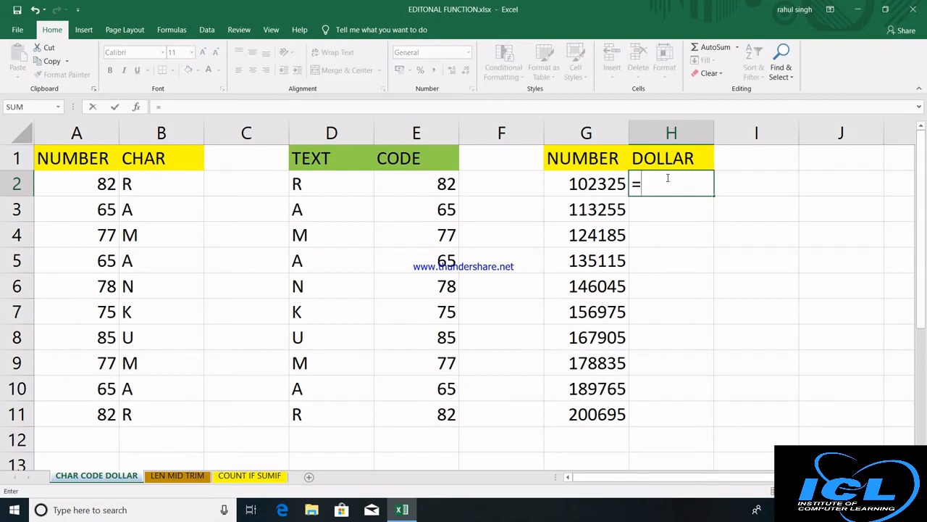
type("DOLA")
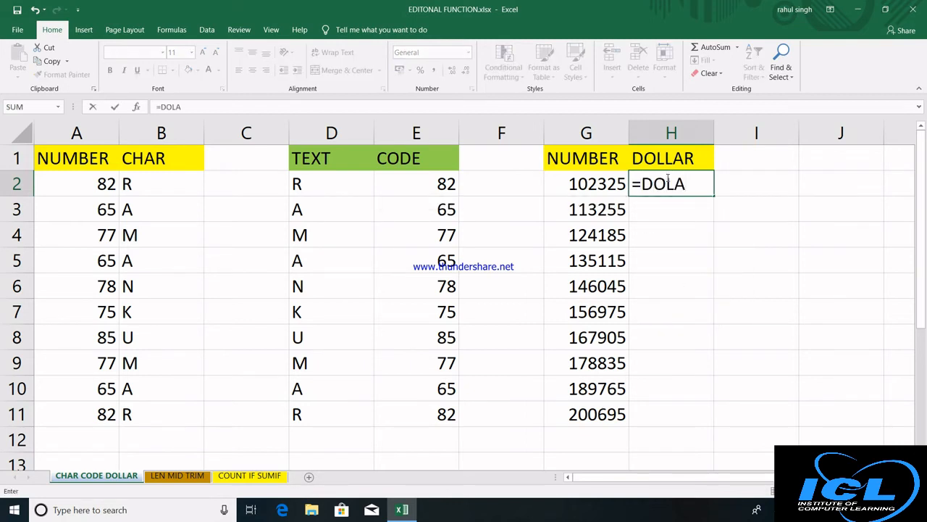
key("BackSpace")
key("Tab")
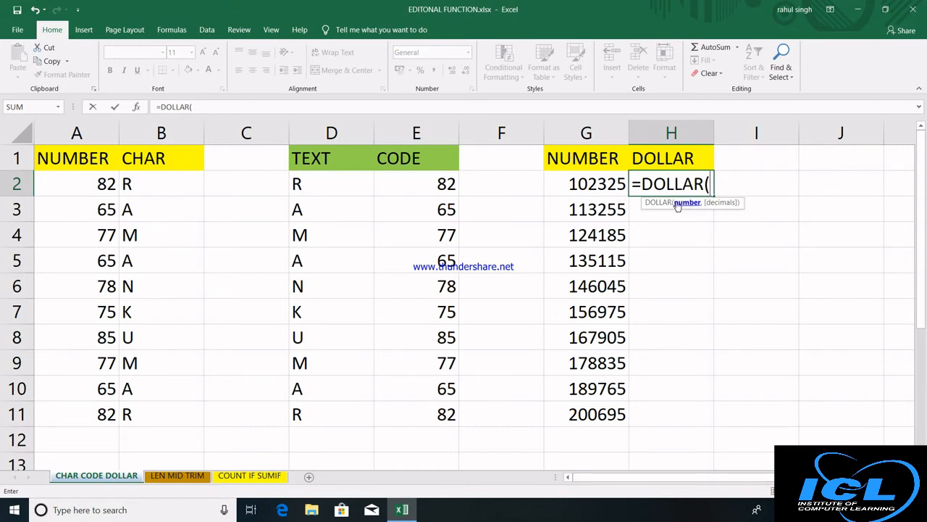
left_click(597, 184)
type(",")
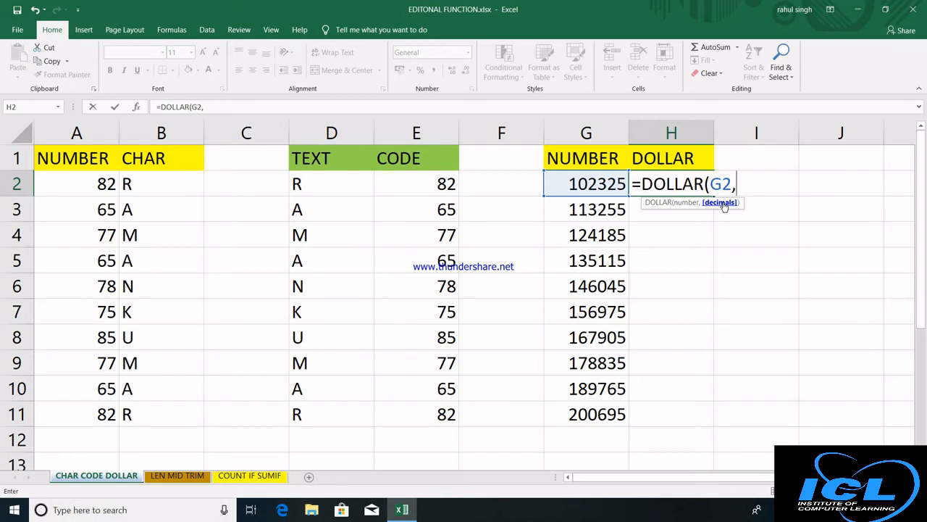
type("0)")
key("Return")
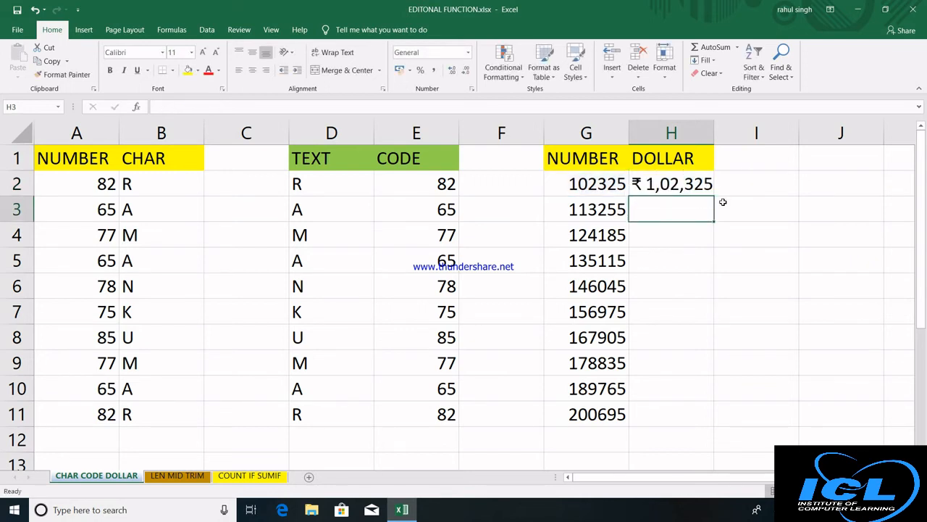
left_click(688, 190)
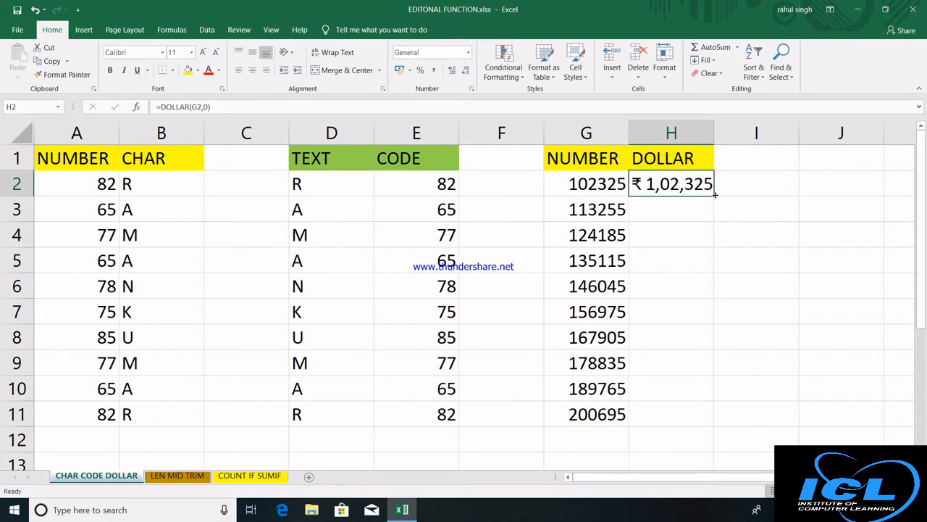
double_click(714, 195)
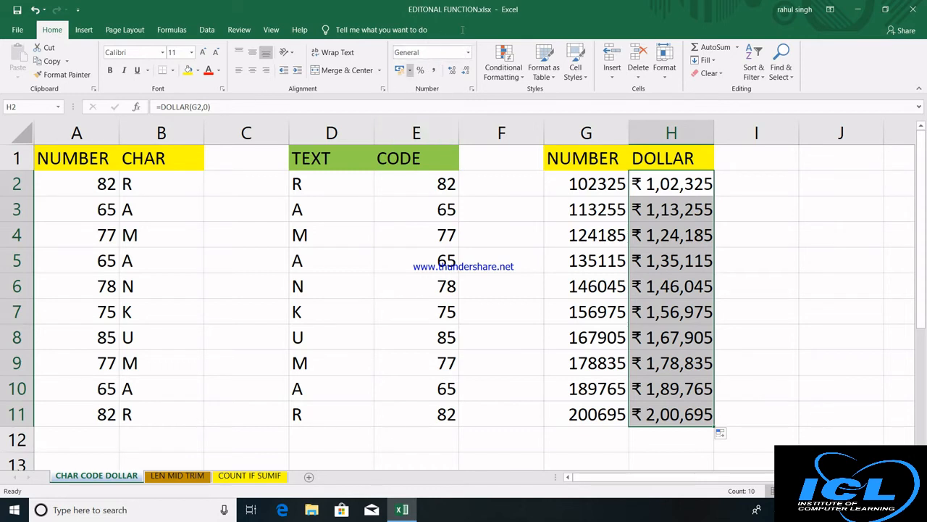
left_click(742, 163)
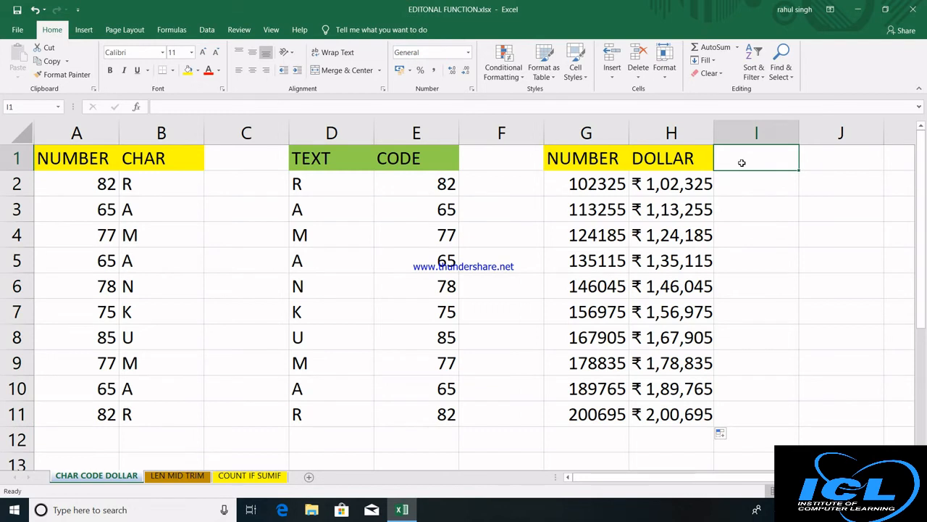
Head I1 'DOLLAR', enter =DOLLAR(H2,2) in I2, autofit column I and fill down to I11.
type("DOLLAR")
key("Return")
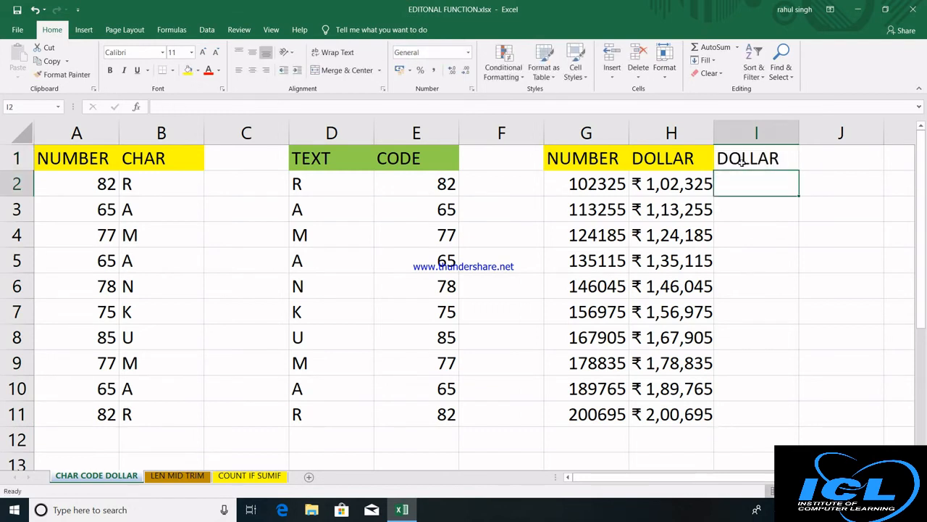
type("=DOLLA")
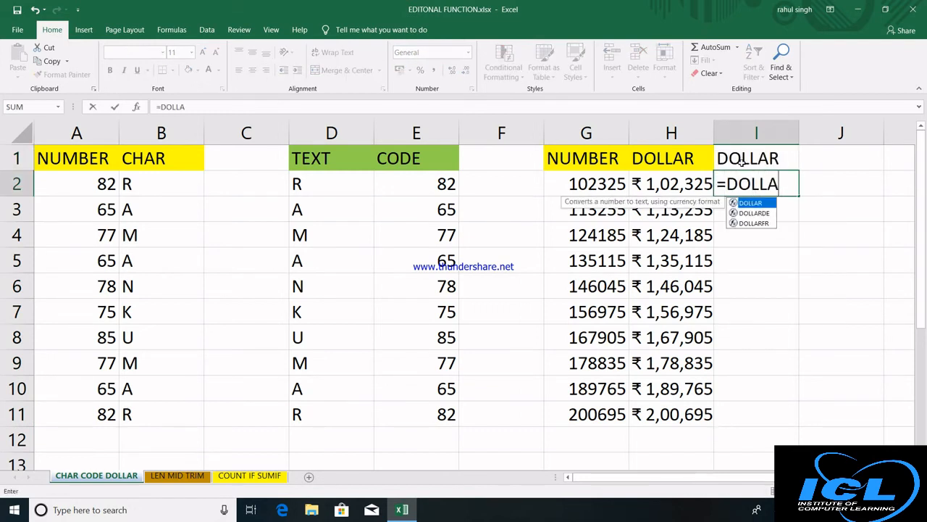
type("R(")
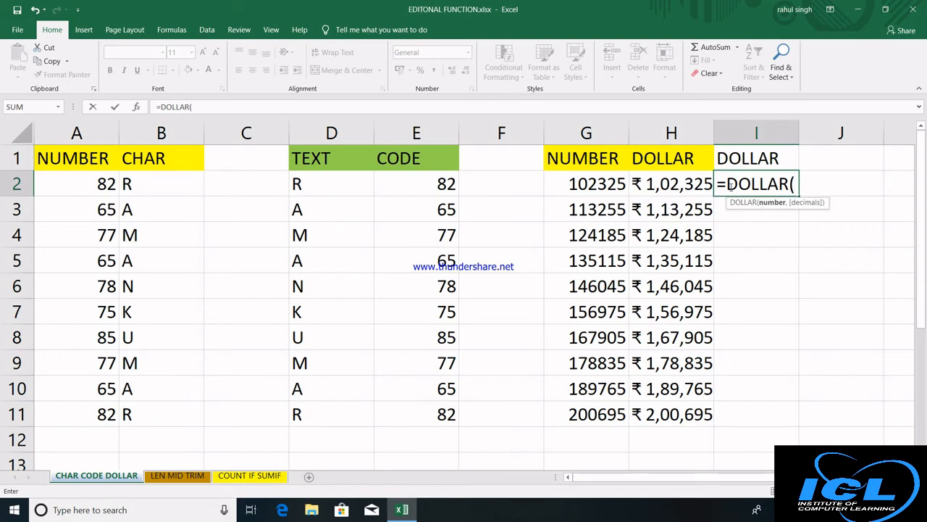
left_click(674, 185)
type(",")
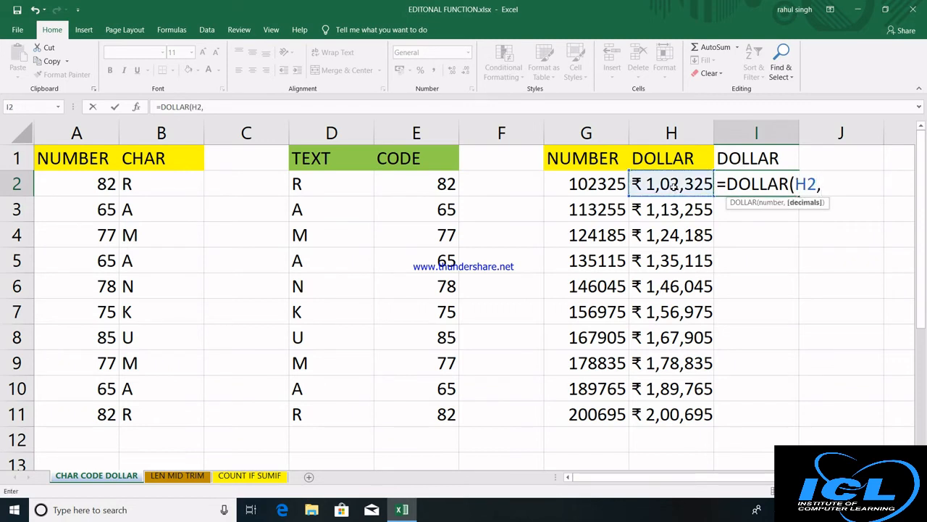
type("2)")
key("Return")
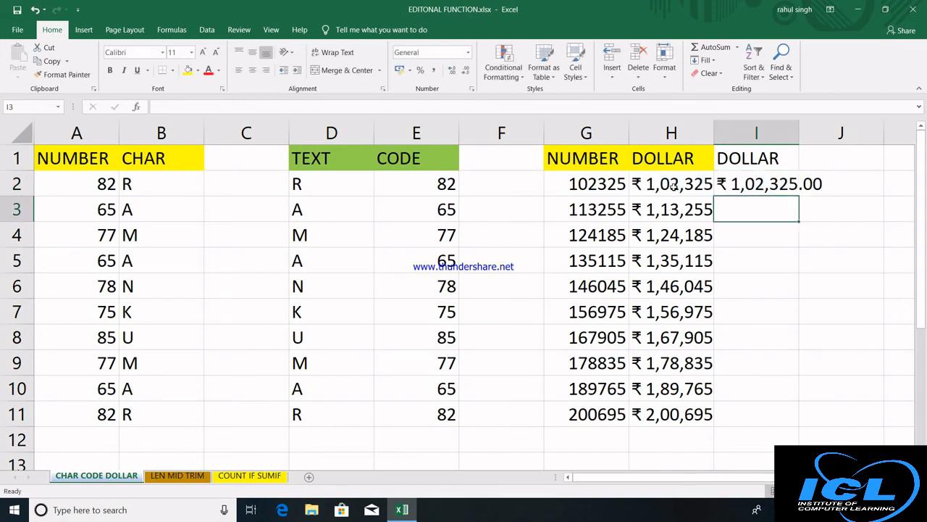
left_click(773, 185)
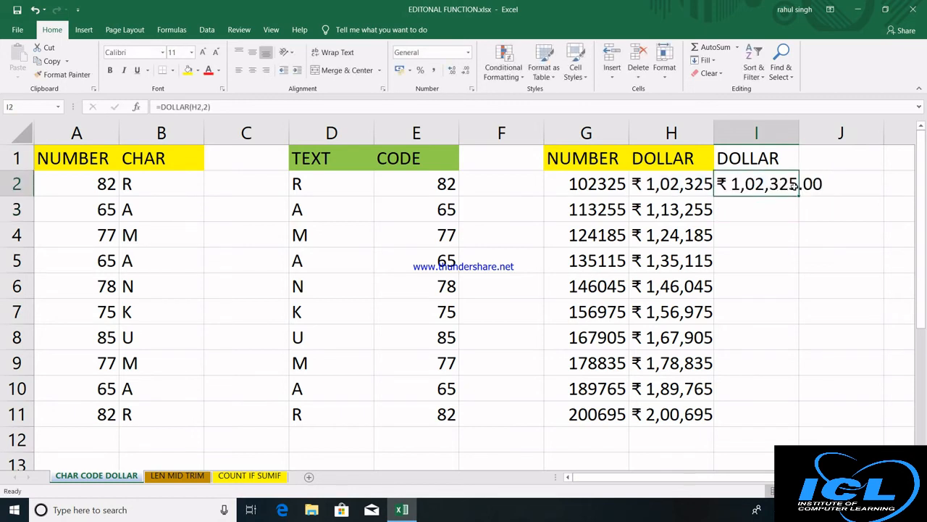
double_click(799, 133)
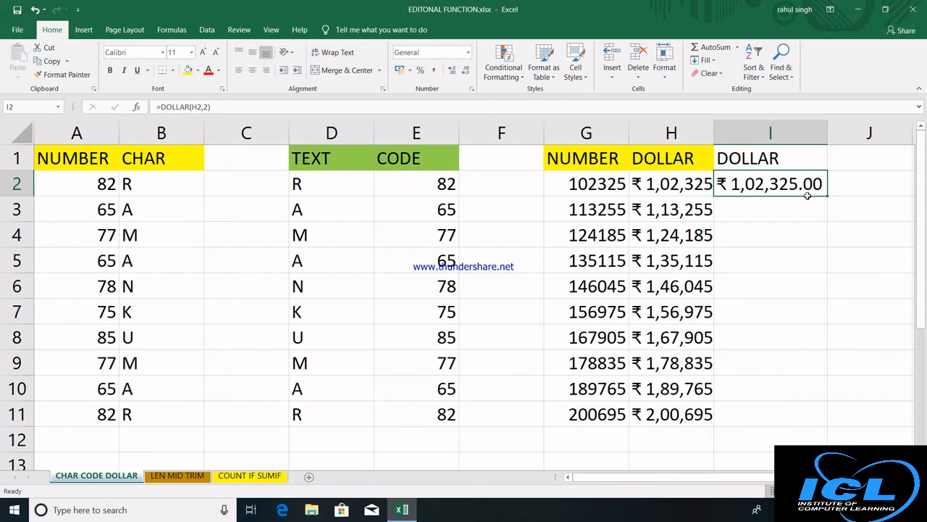
double_click(828, 197)
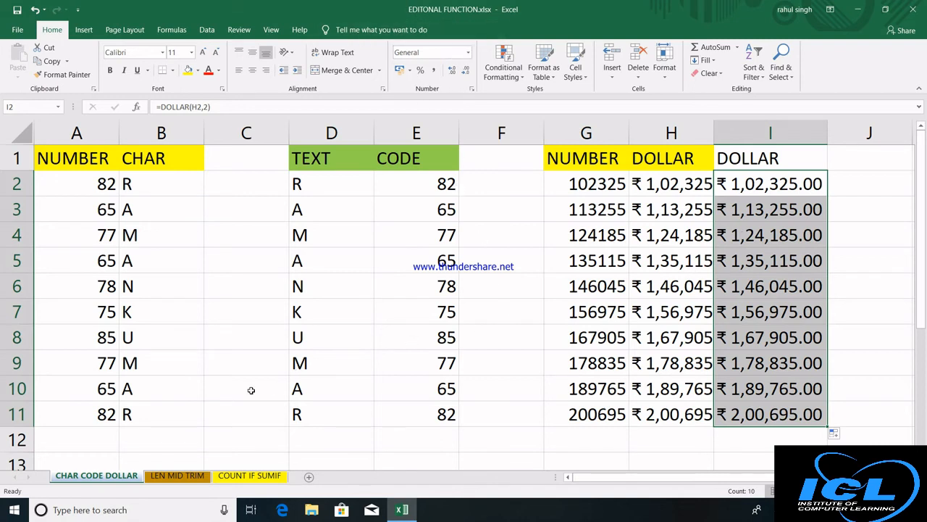
On the LEN MID TRIM sheet, enter =LEN(A2) in B2 and fill it down to B9.
left_click(173, 476)
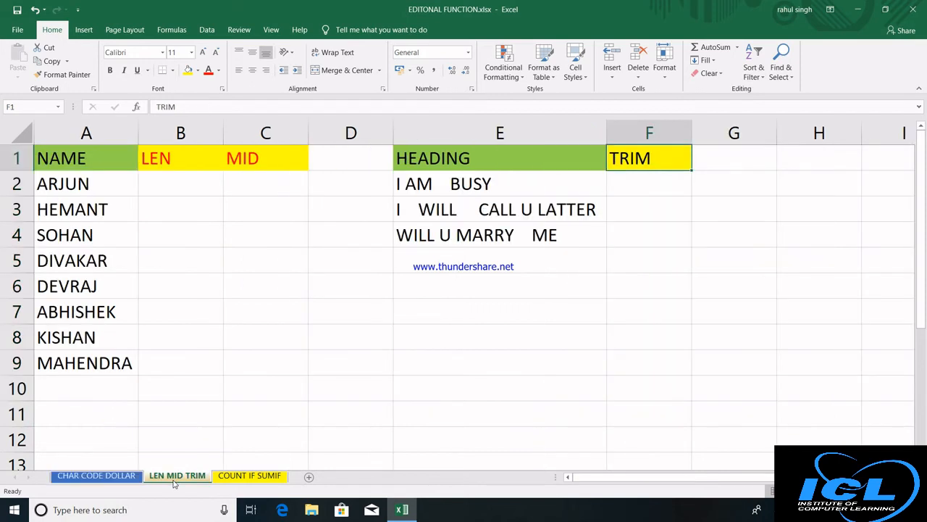
left_click(179, 177)
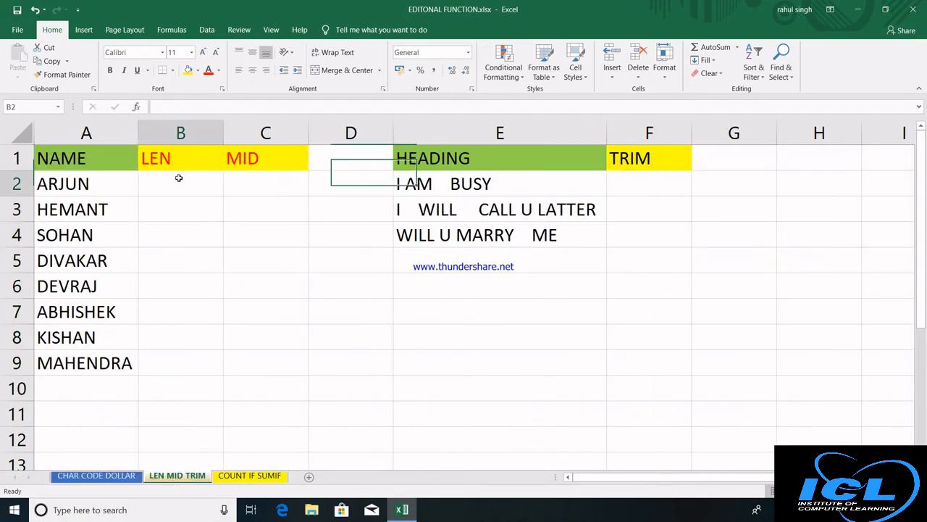
type("=")
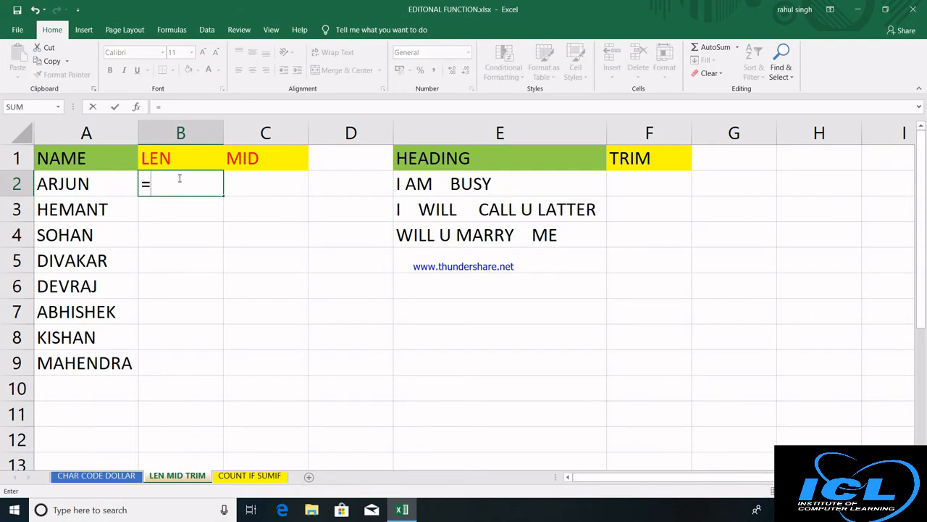
type("LEN(")
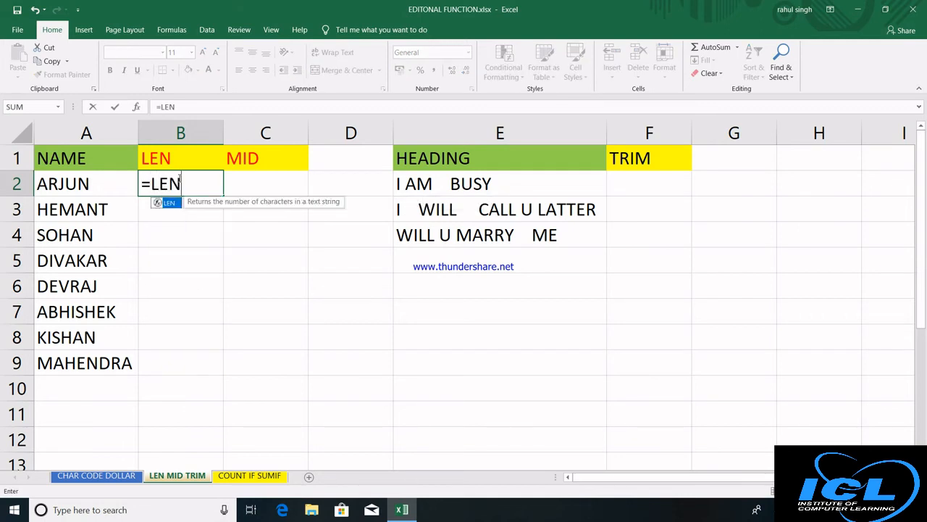
left_click(95, 185)
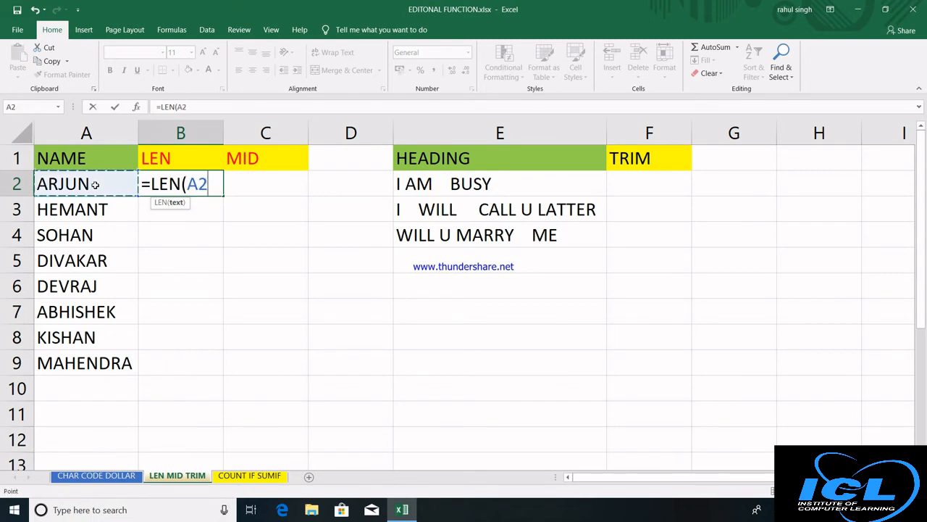
type(")")
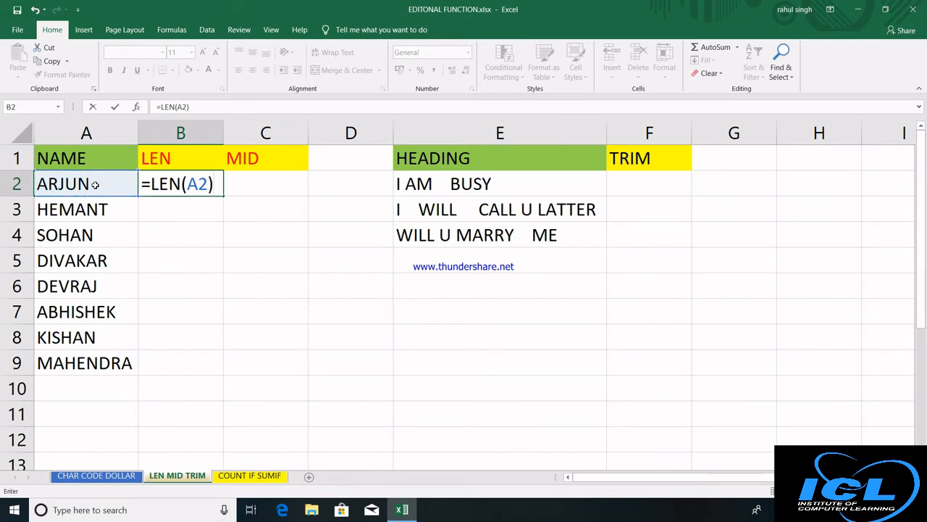
key("Return")
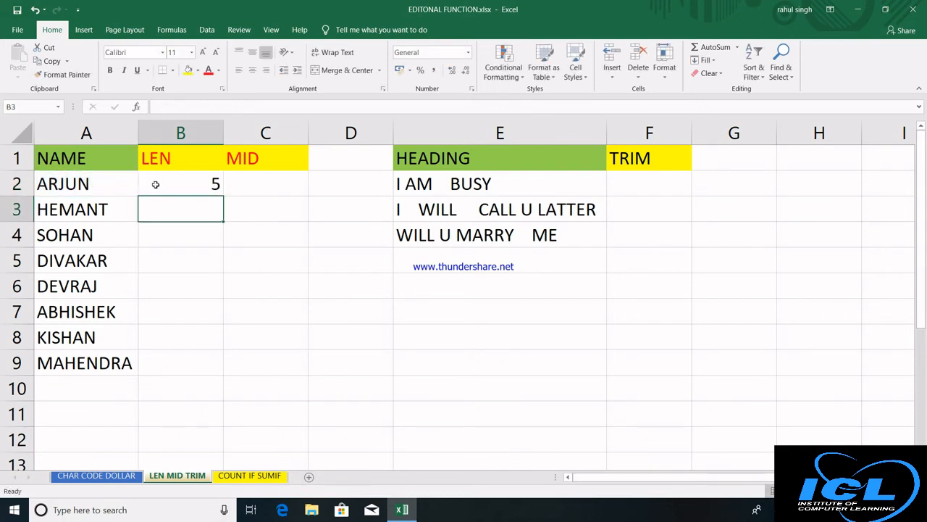
left_click(155, 184)
double_click(223, 196)
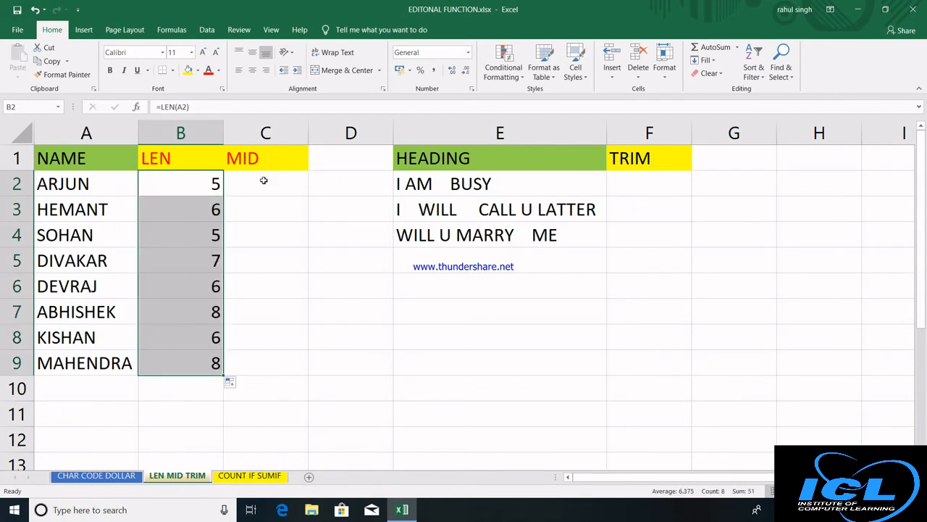
left_click(94, 189)
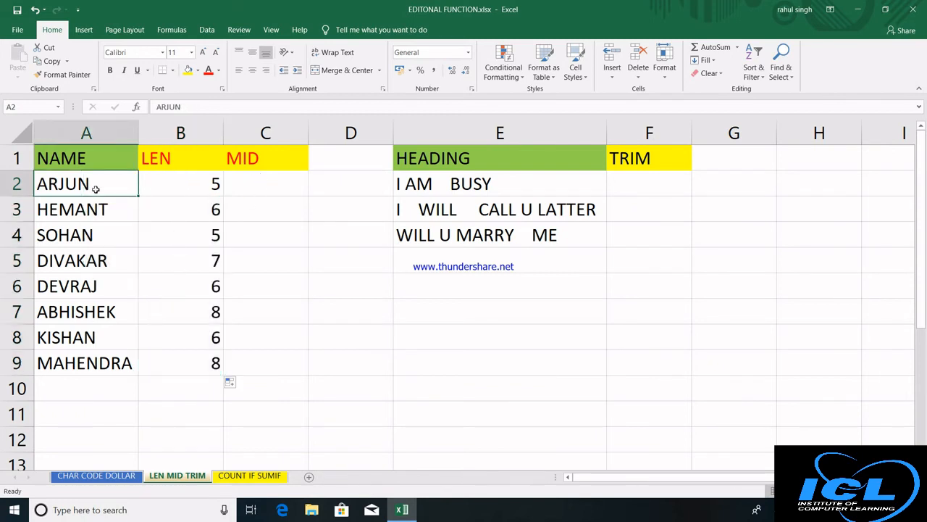
double_click(95, 188)
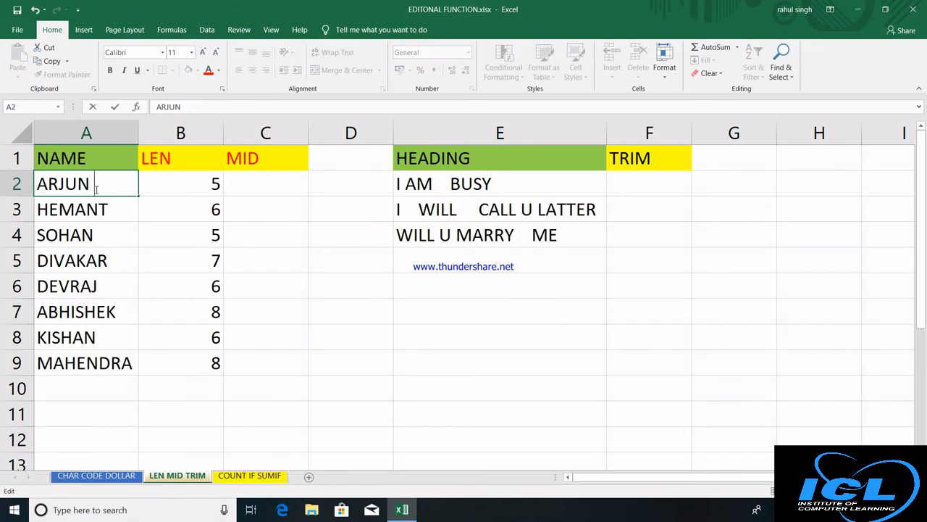
key("Return")
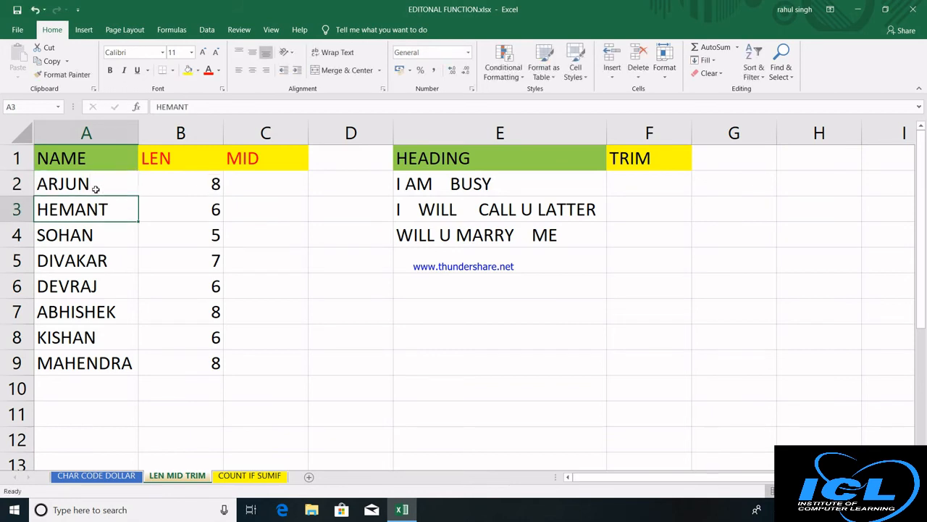
left_click(97, 182)
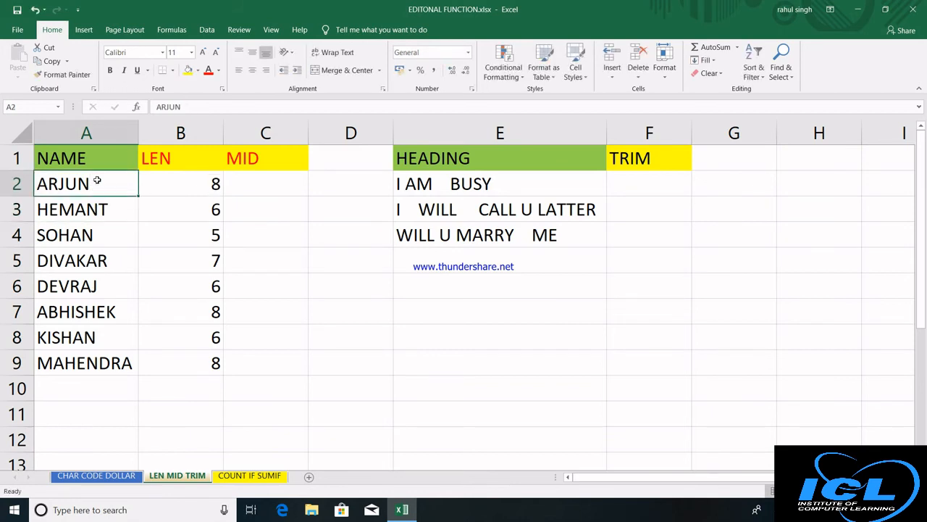
double_click(97, 182)
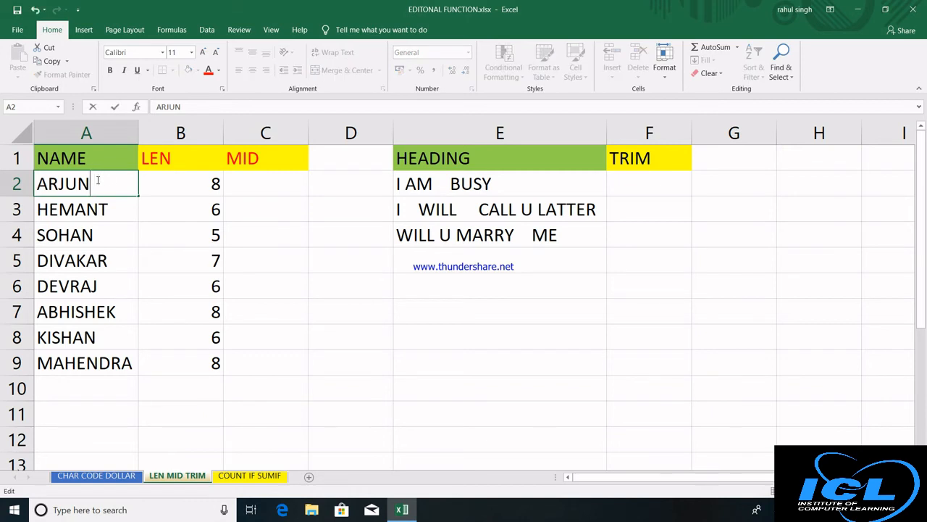
key("BackSpace")
key("BackSpace")
key("Return")
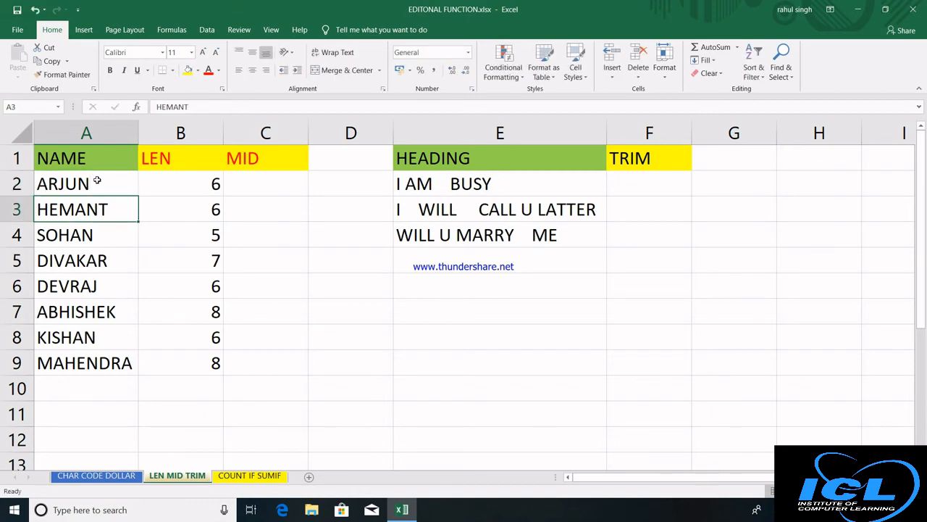
left_click(97, 181)
double_click(97, 181)
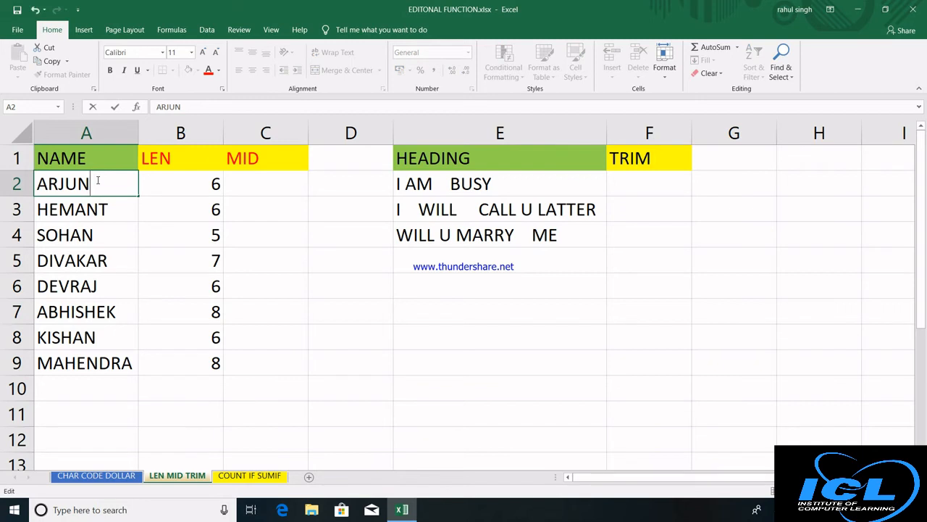
key("BackSpace")
key("Return")
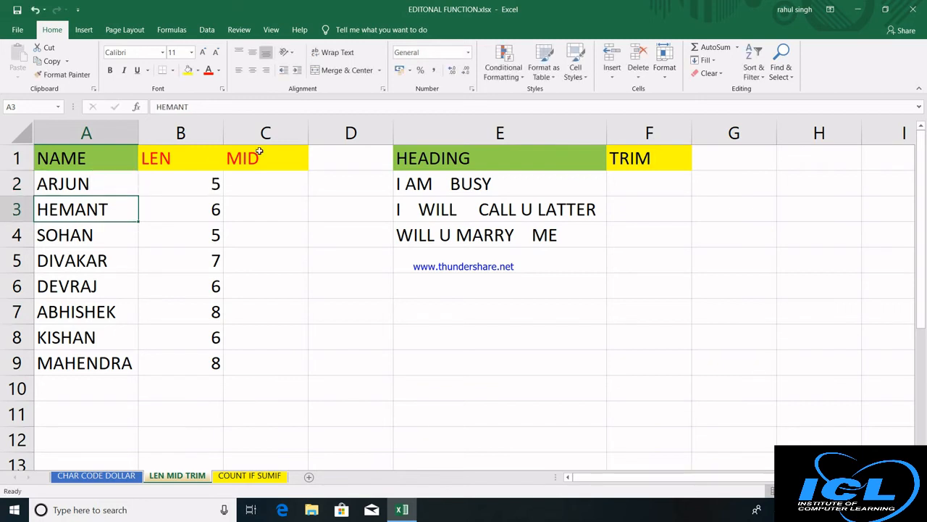
left_click(259, 178)
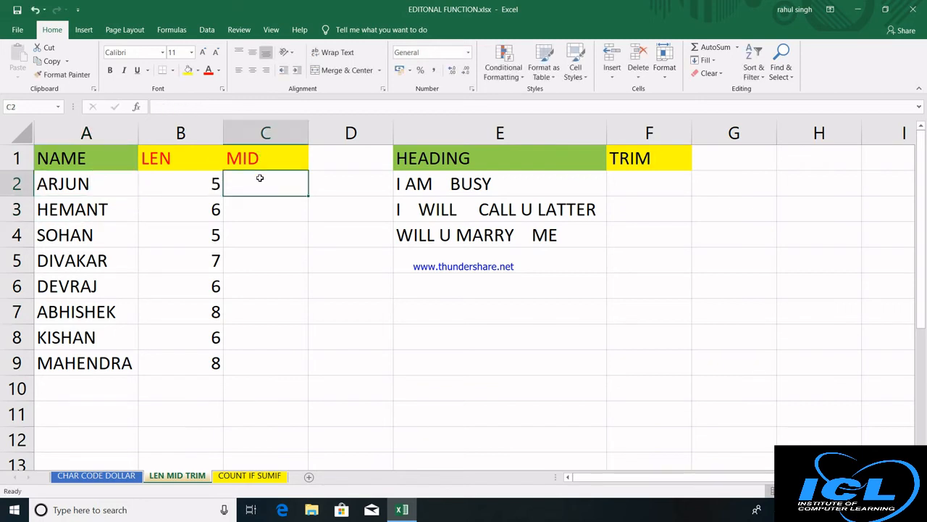
Enter =TRIM(E2) in F2, copy it down to F4, and autofit column F.
left_click(641, 186)
type("=")
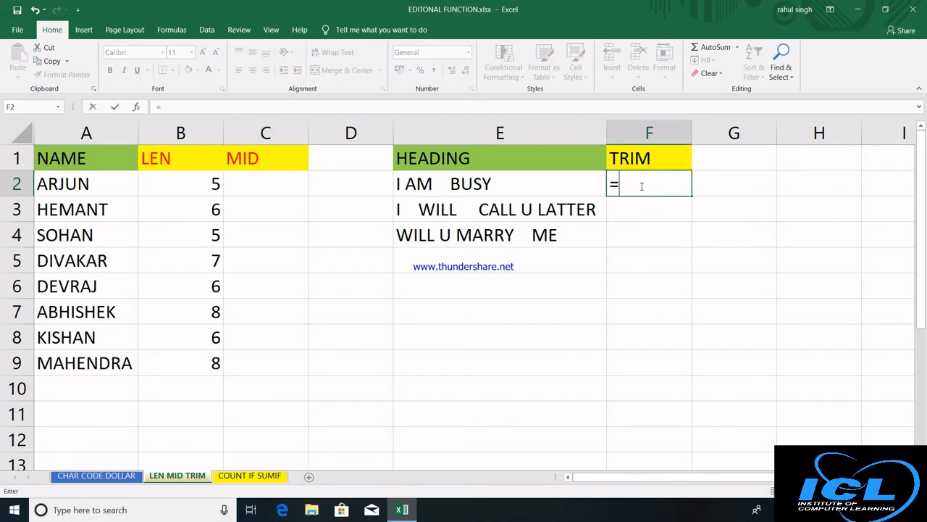
type("TRIM(")
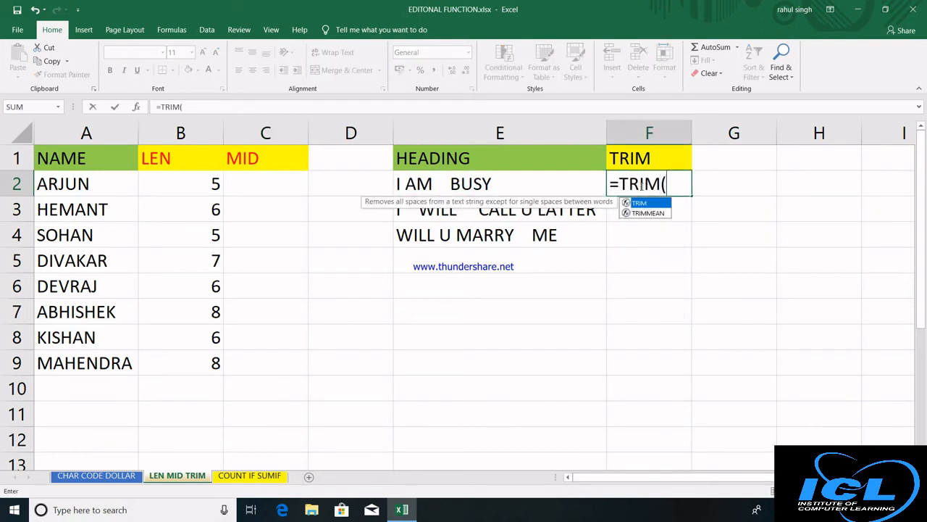
left_click(462, 185)
type(")")
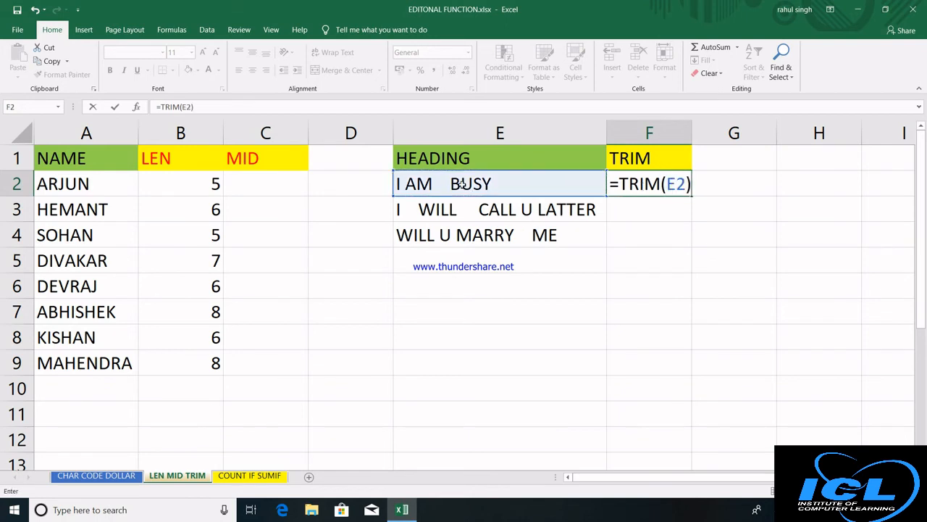
key("Return")
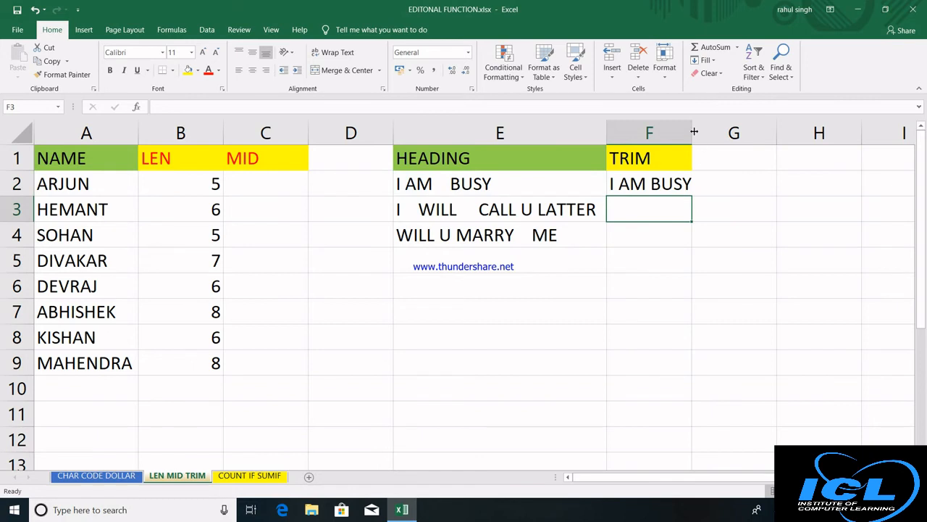
double_click(695, 131)
left_click(671, 186)
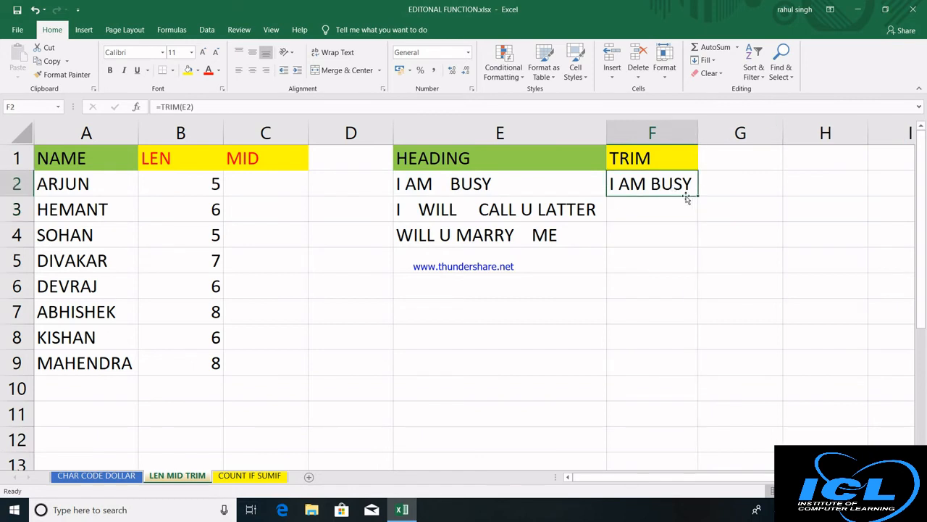
left_click_drag(698, 197, 698, 244)
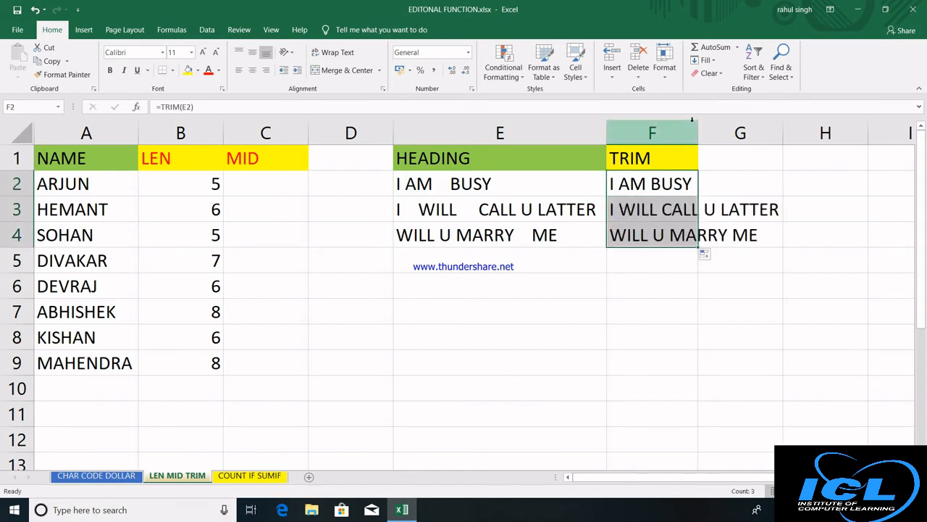
double_click(698, 132)
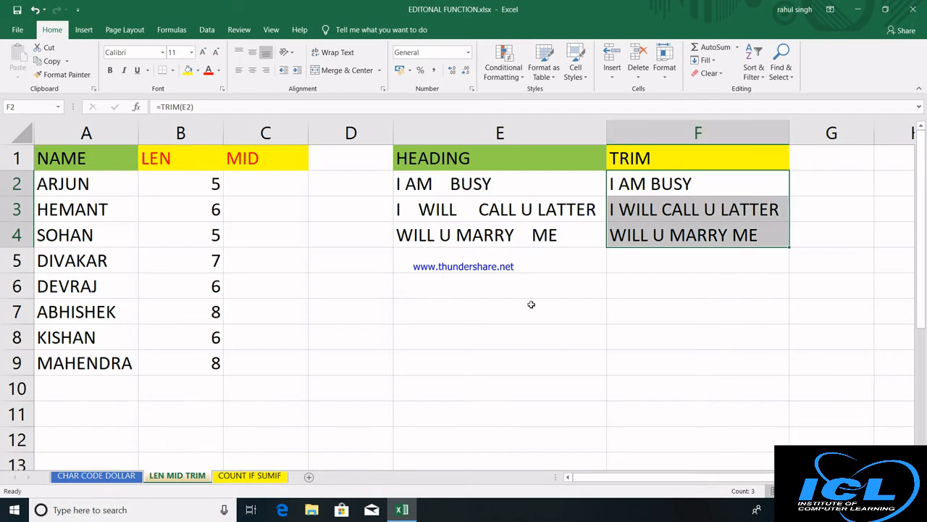
left_click(476, 185)
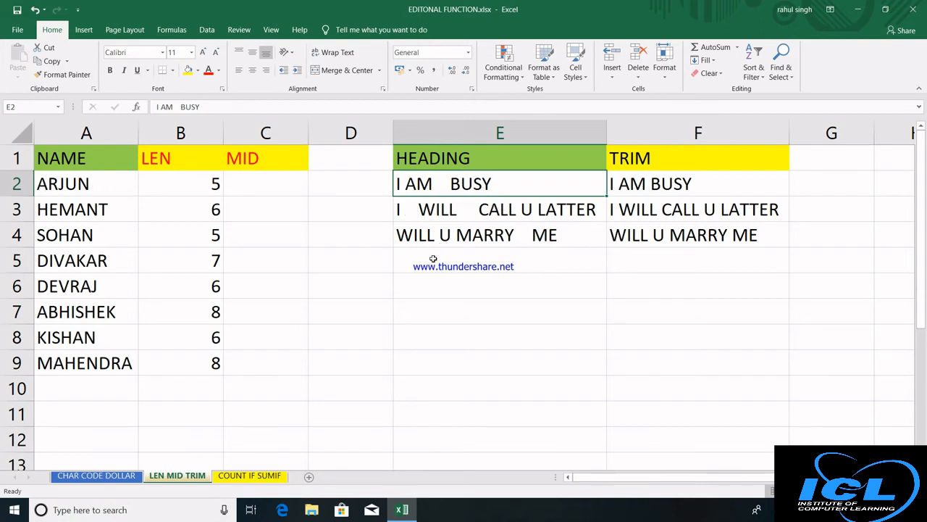
Enter =MID(A2,1,3) in C2 and fill it down to C9, giving ARJ through MAH.
left_click(261, 187)
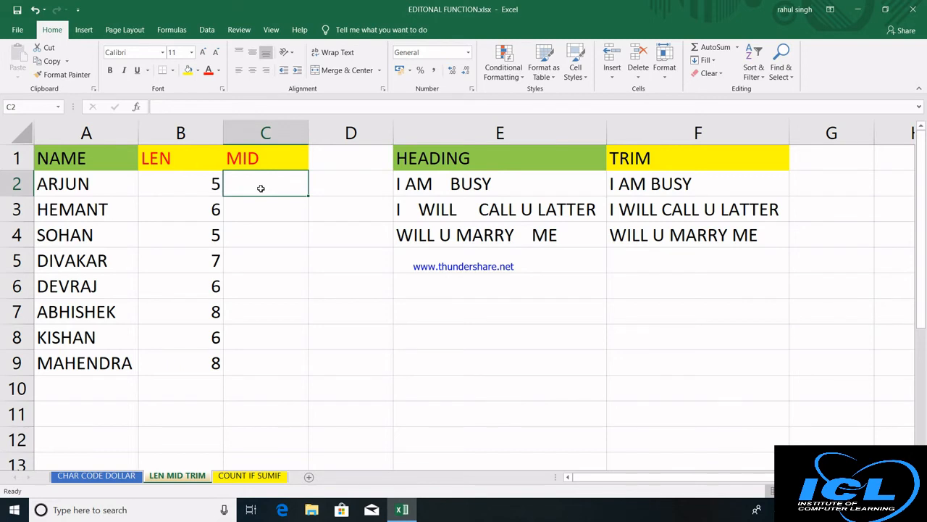
type("=MID")
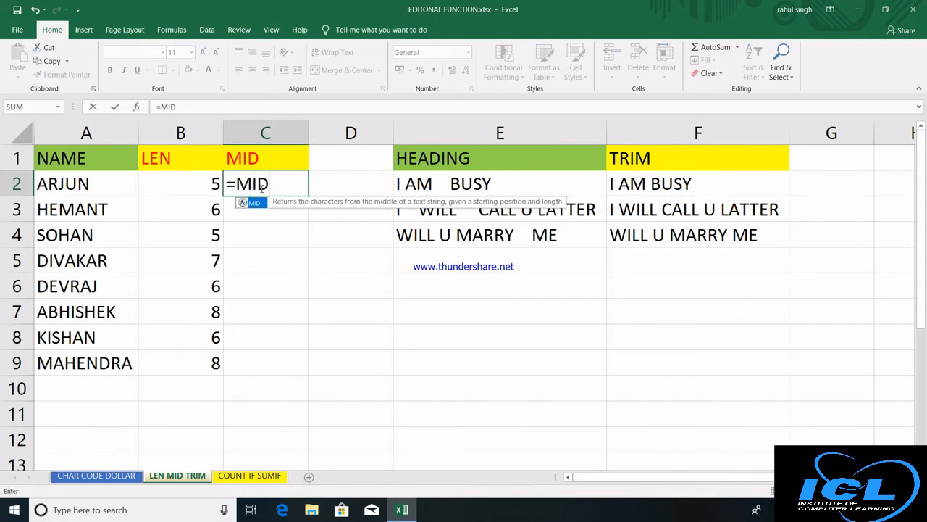
type("(")
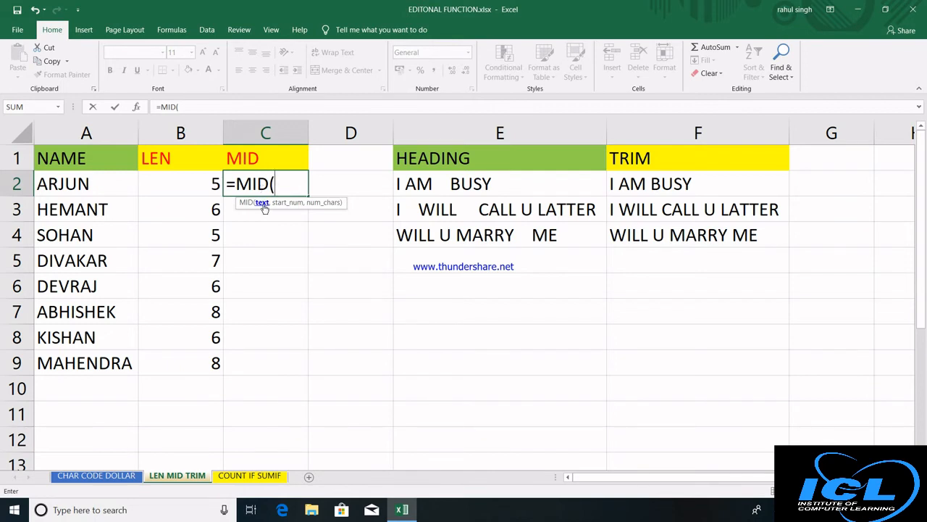
left_click(110, 184)
type(",")
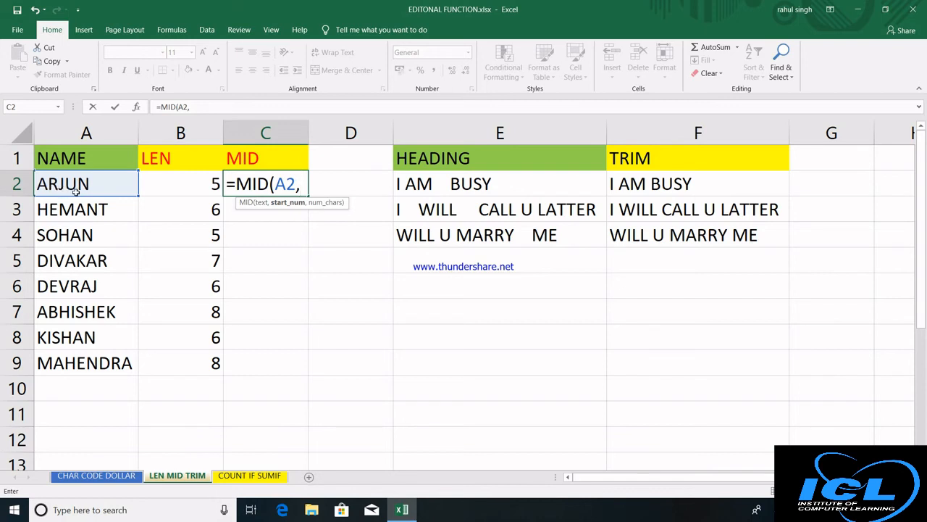
type("1")
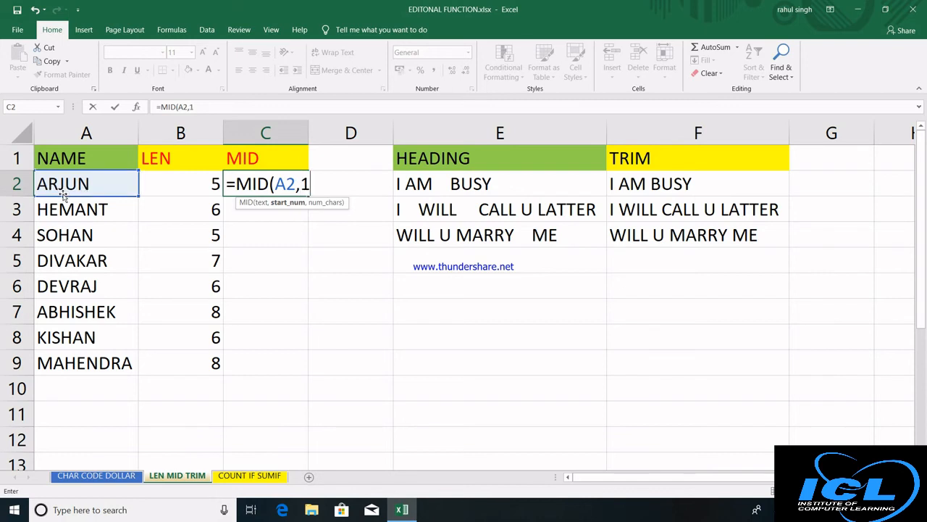
type(",3)")
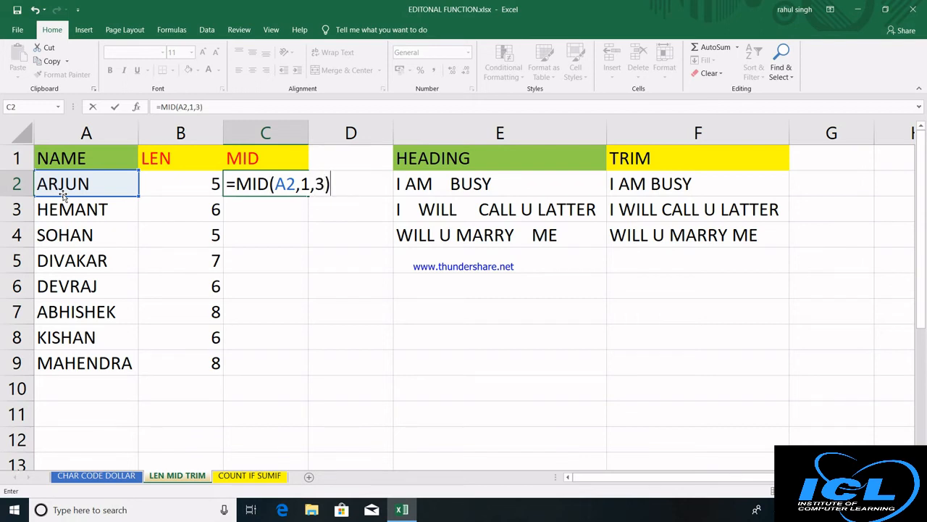
key("Return")
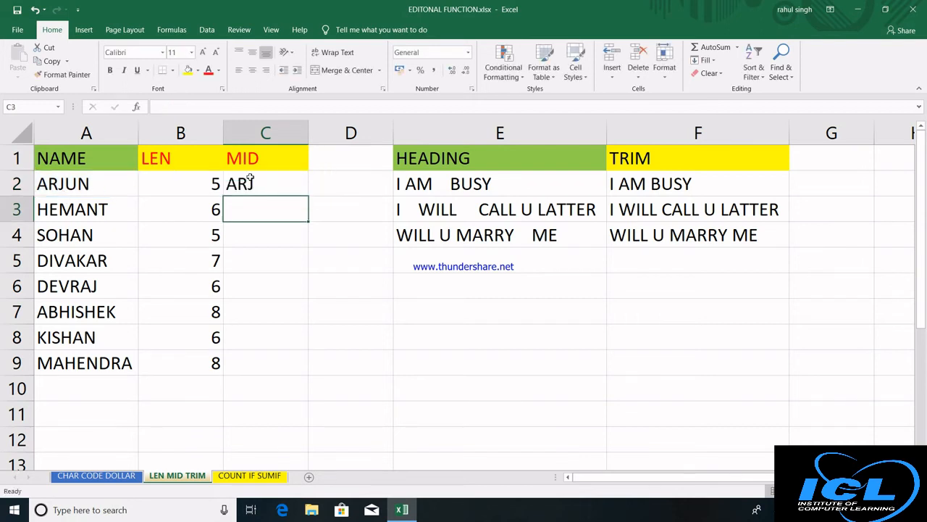
left_click(279, 184)
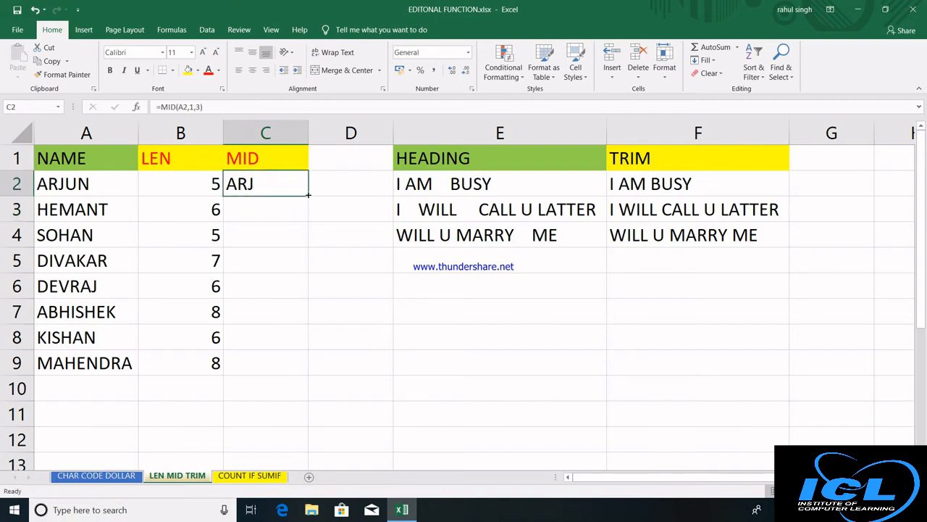
double_click(308, 194)
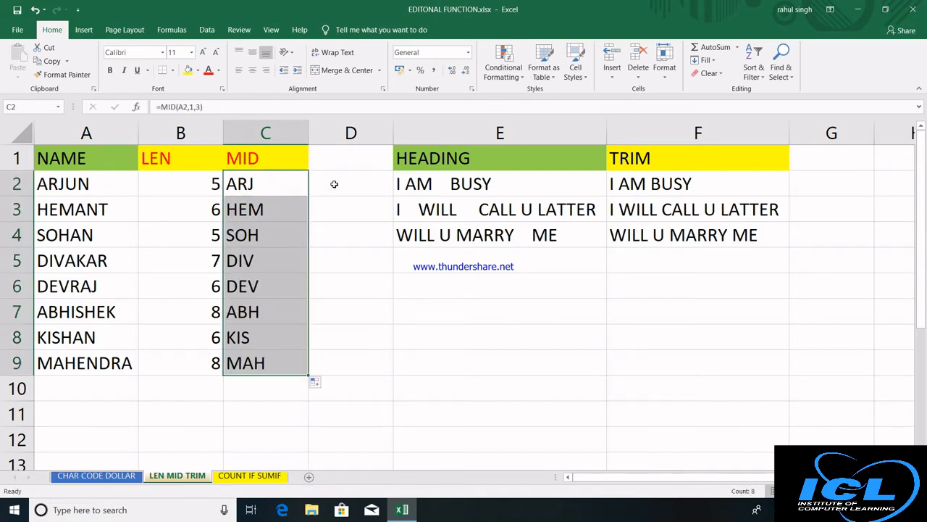
Insert a new blank column D and give it the heading 'MID'.
left_click(348, 134)
right_click(347, 135)
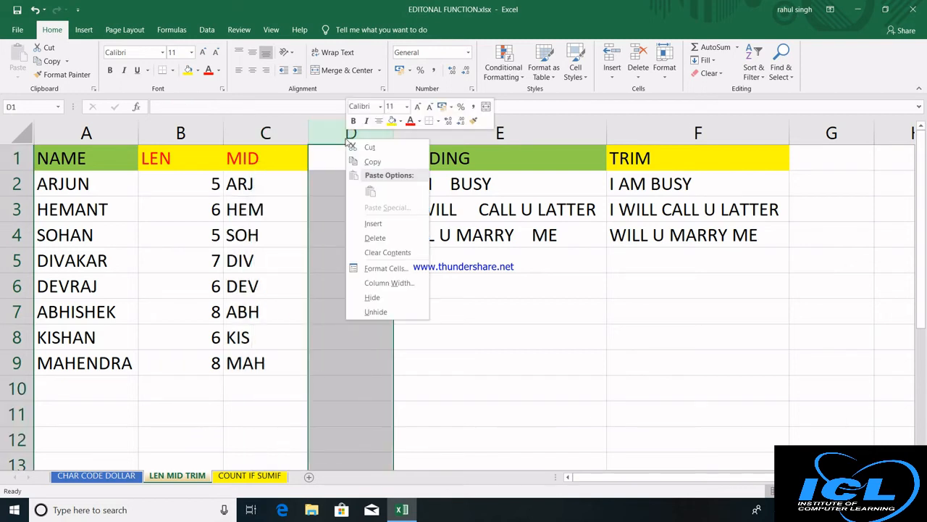
left_click(373, 224)
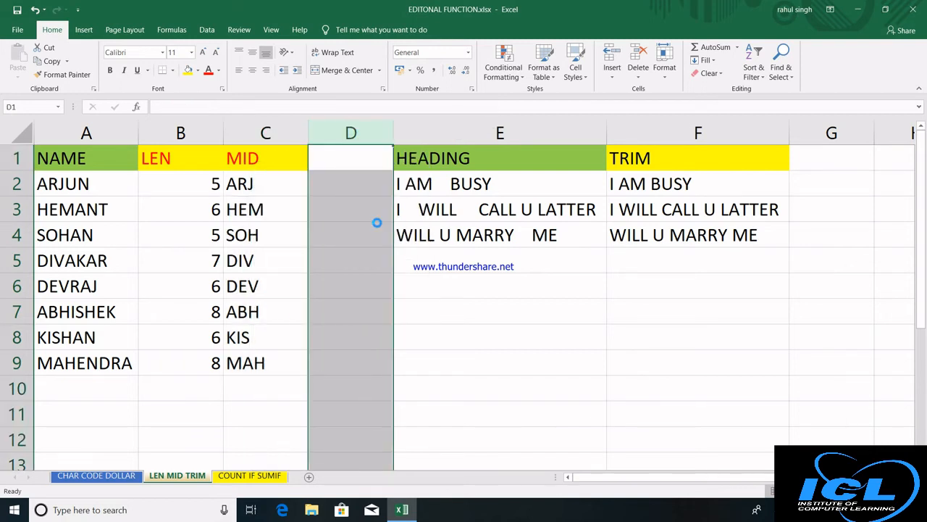
left_click(349, 165)
type("MID")
key("Return")
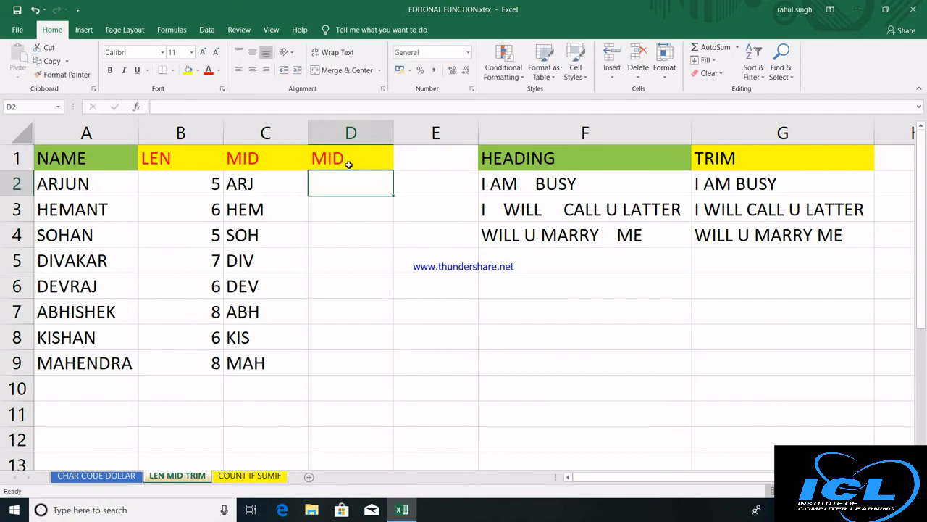
Enter =MID(A2,2,4) in D2, fill it down to D9, then go to the COUNT IF SUMIF sheet.
type("=MID(")
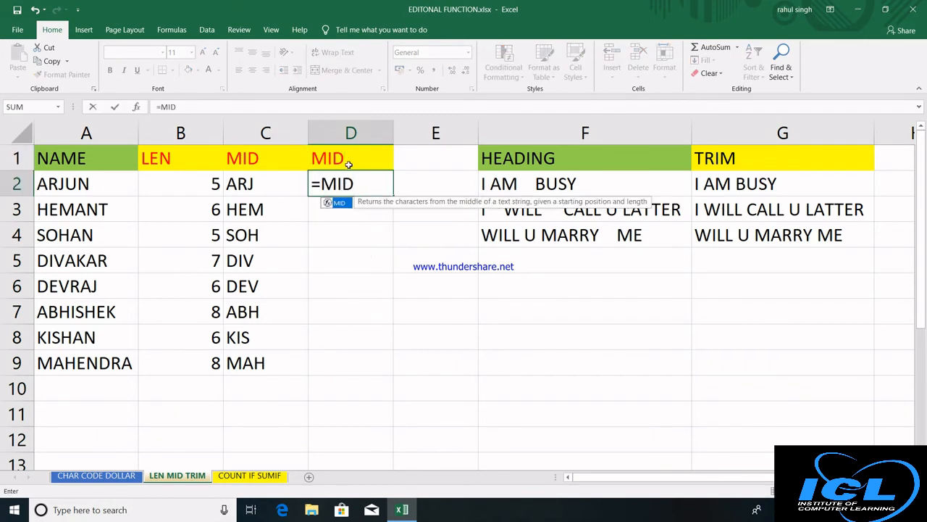
left_click(107, 184)
type(",")
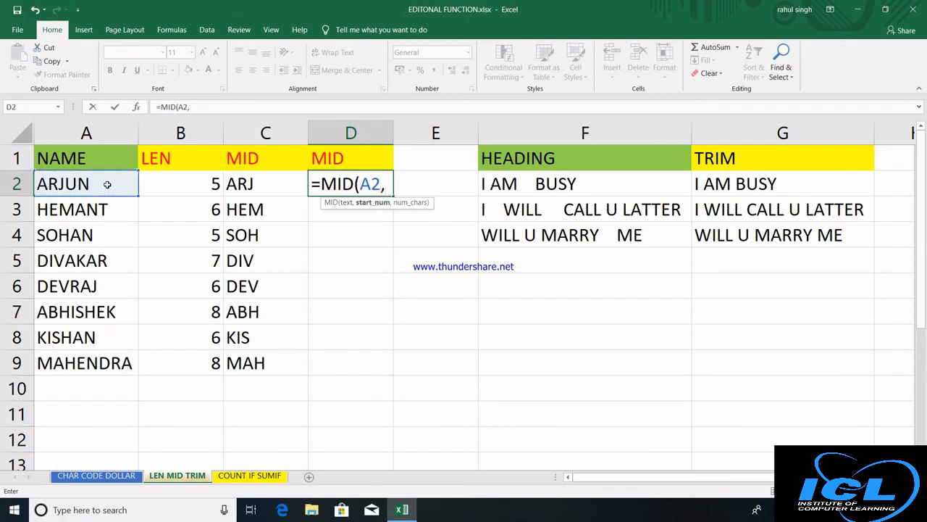
type("2,")
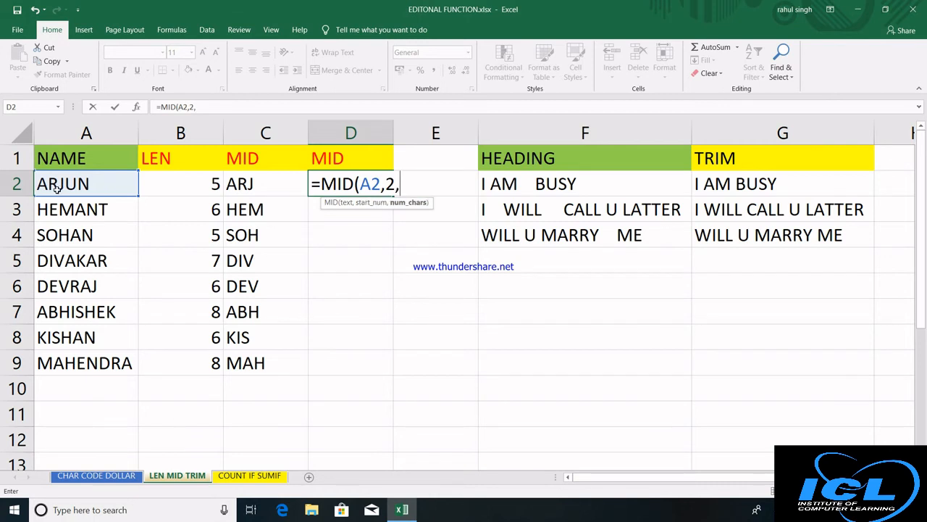
type("4)")
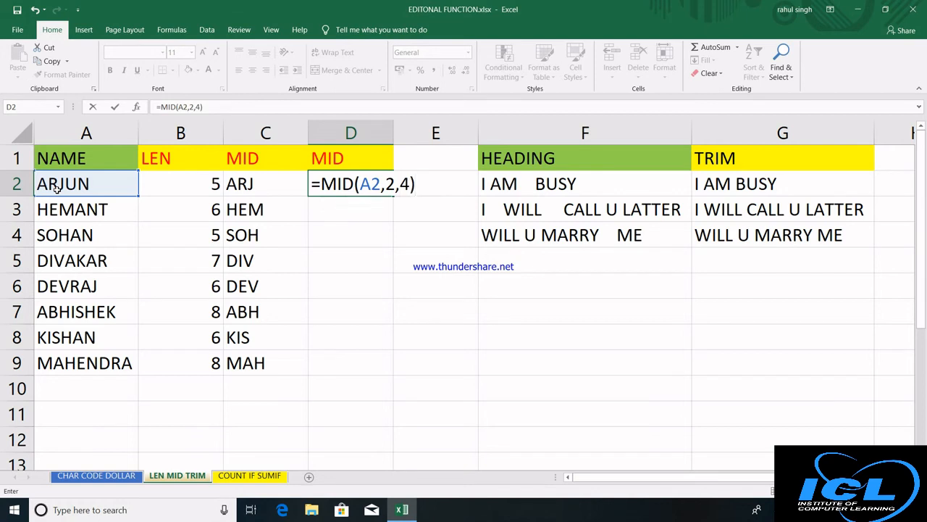
key("Return")
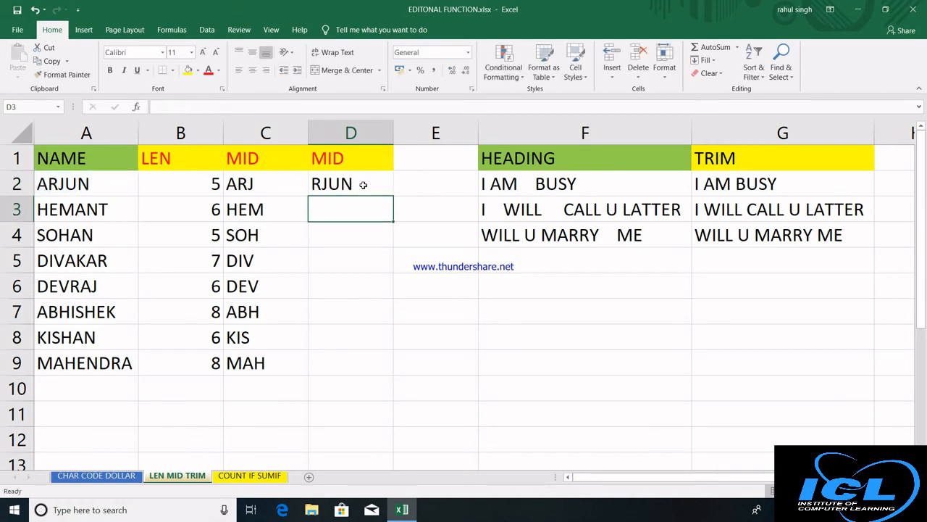
left_click(362, 183)
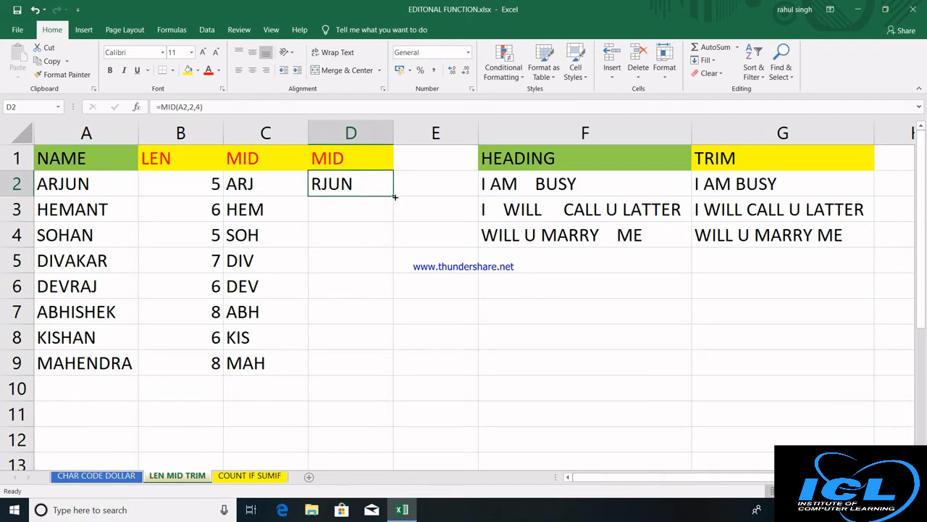
double_click(395, 197)
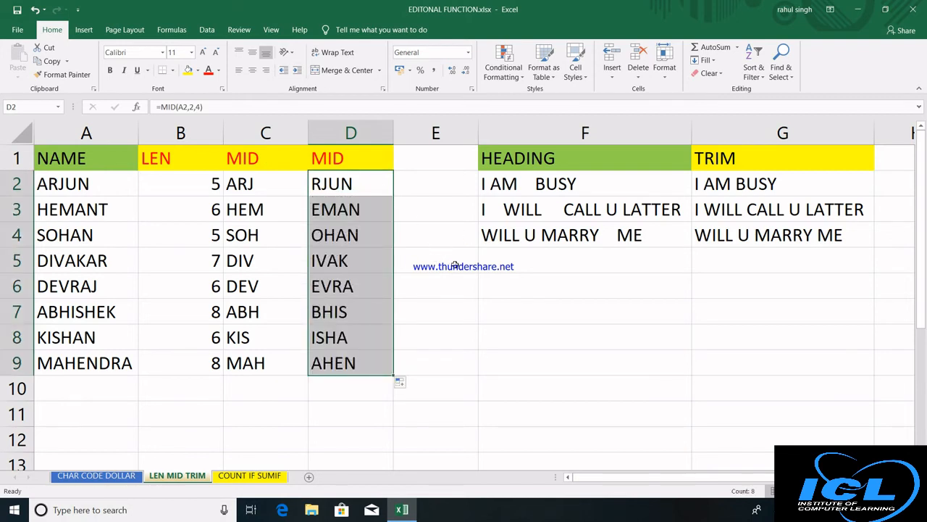
left_click(247, 476)
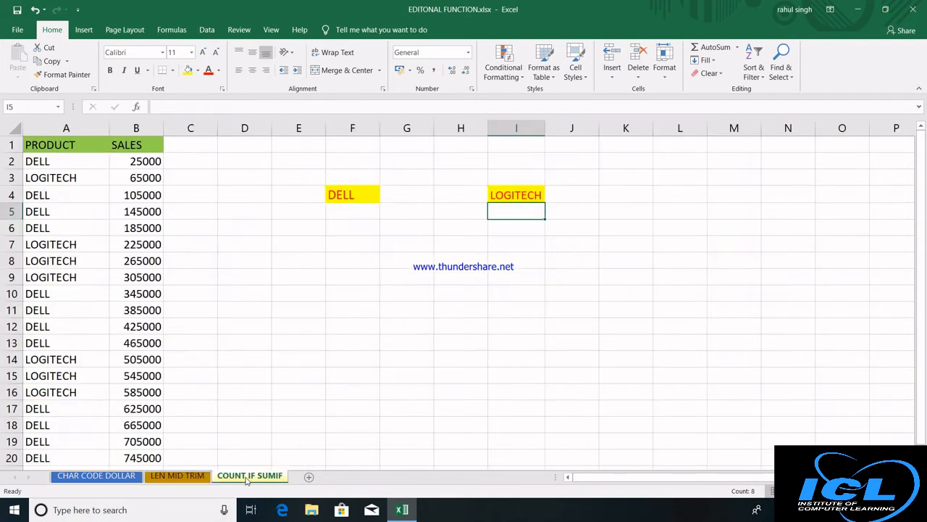
left_click(361, 195)
left_click(520, 195)
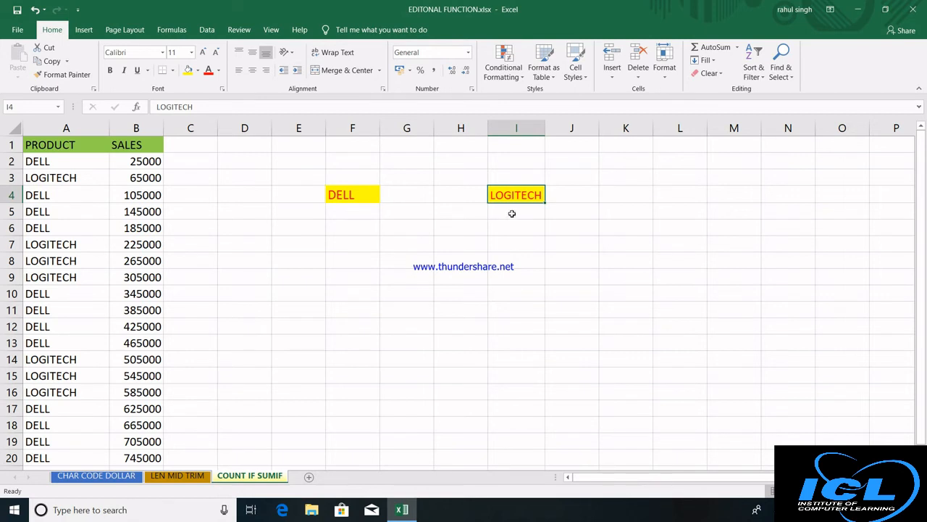
Label E5 SUMIF and enter =SUMIF(A2:A20,"DELL",B2:B20) in F5 for the DELL total of 4820000.
double_click(343, 210)
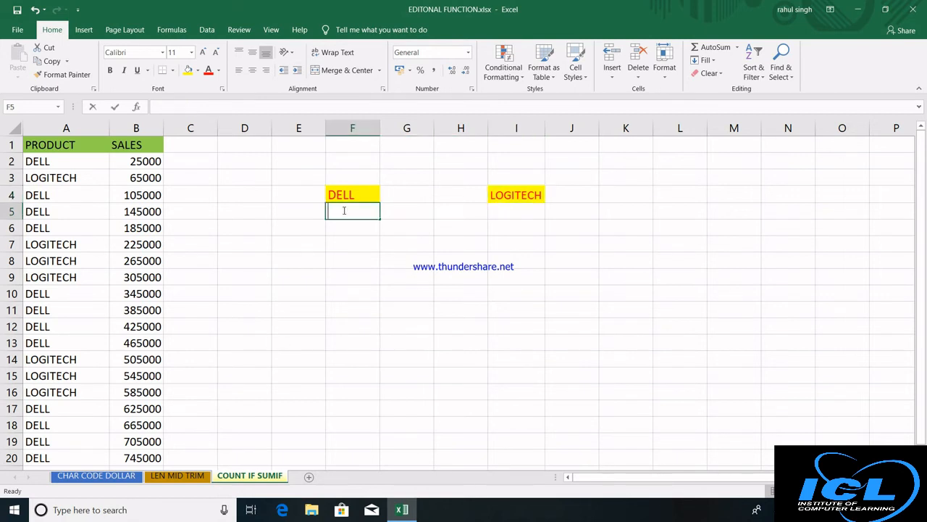
left_click(284, 216)
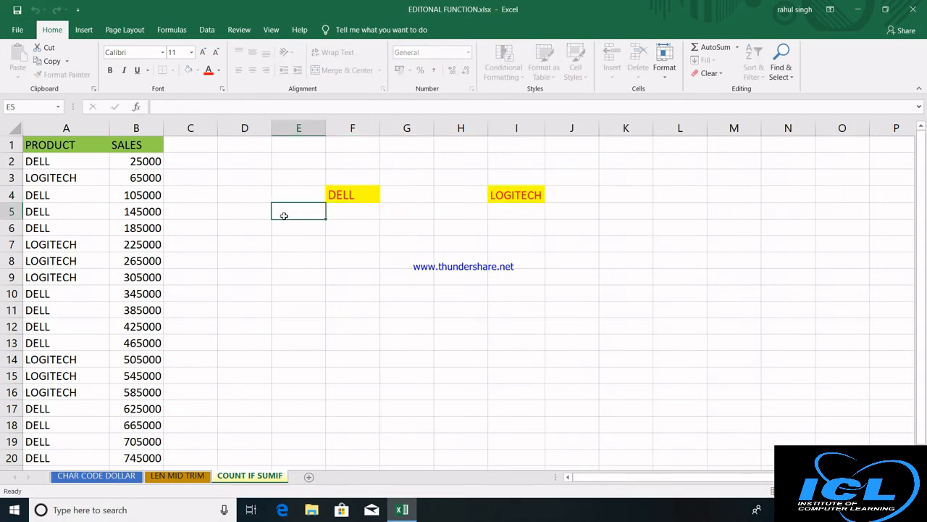
type("SUMIF")
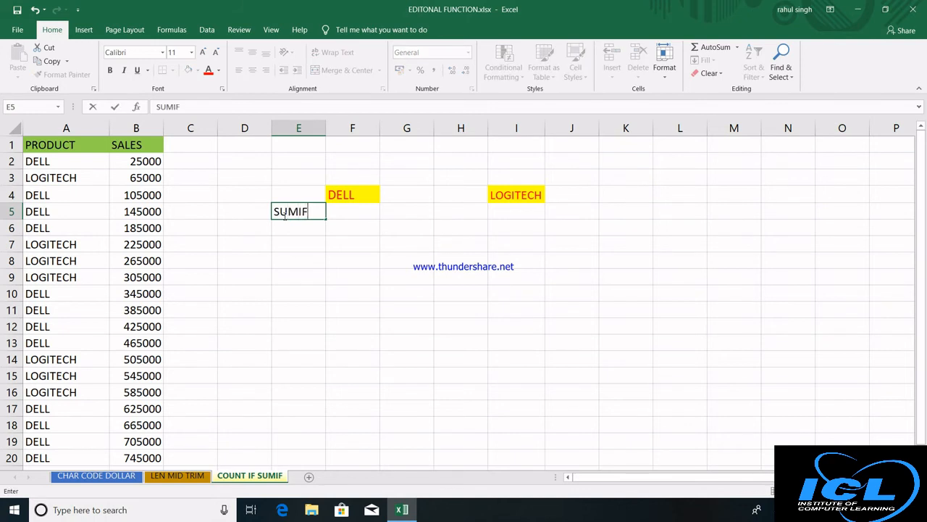
key("Return")
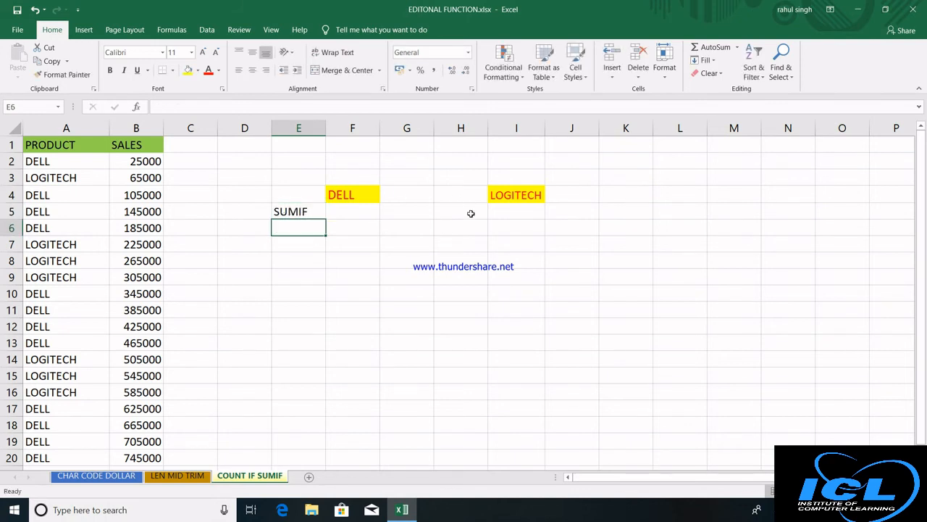
left_click(343, 211)
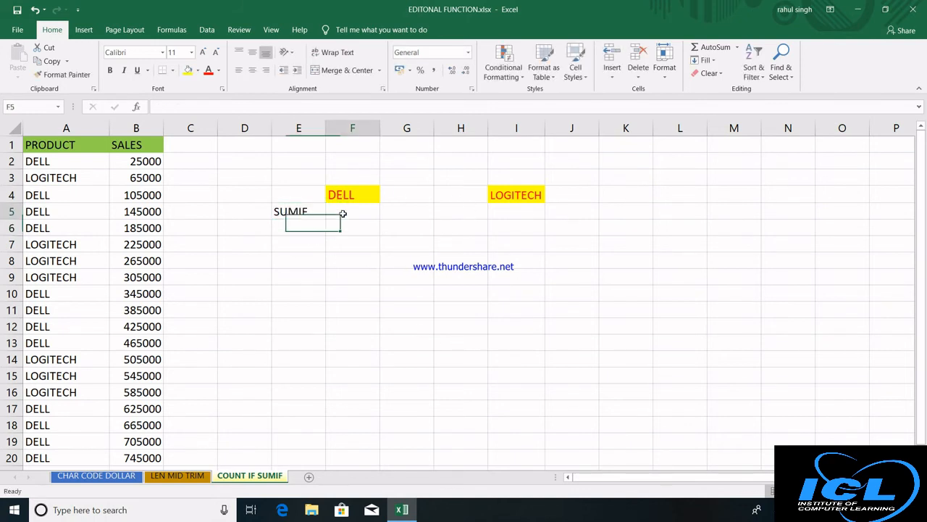
type("=")
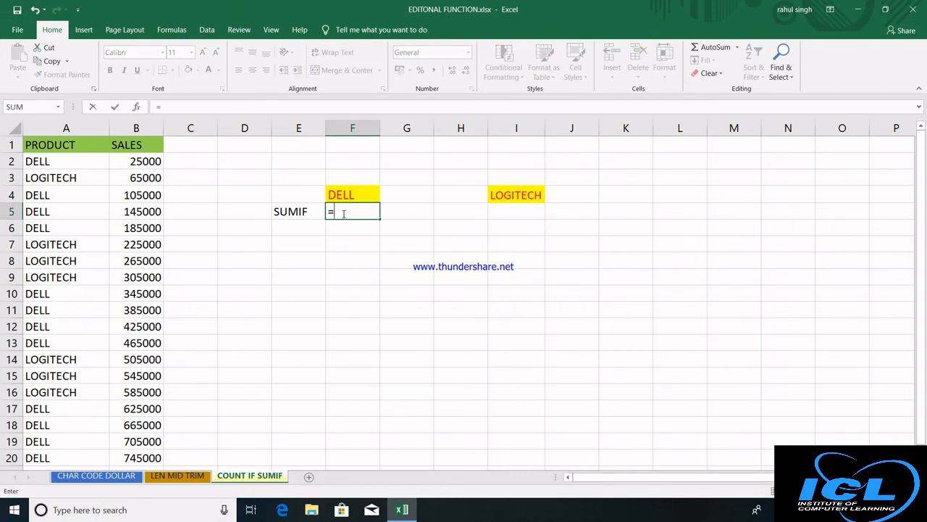
type("SUMI")
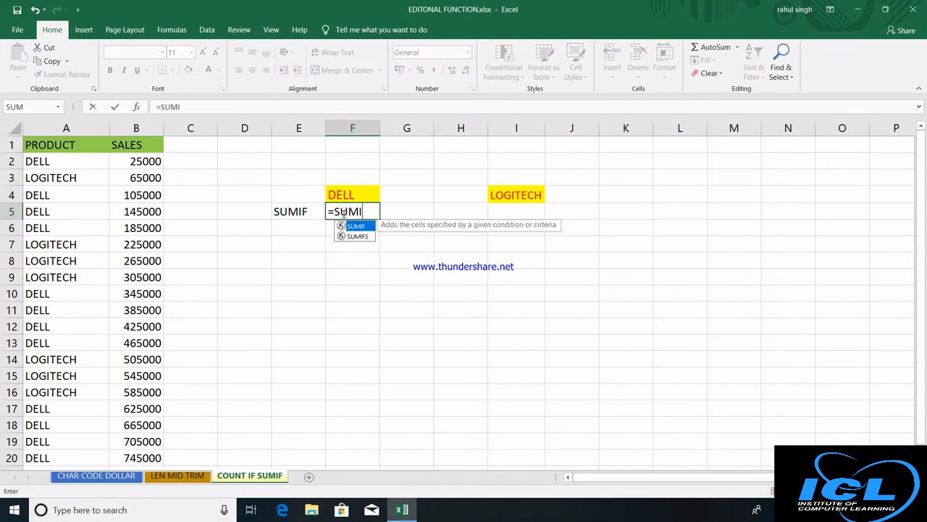
type("F(")
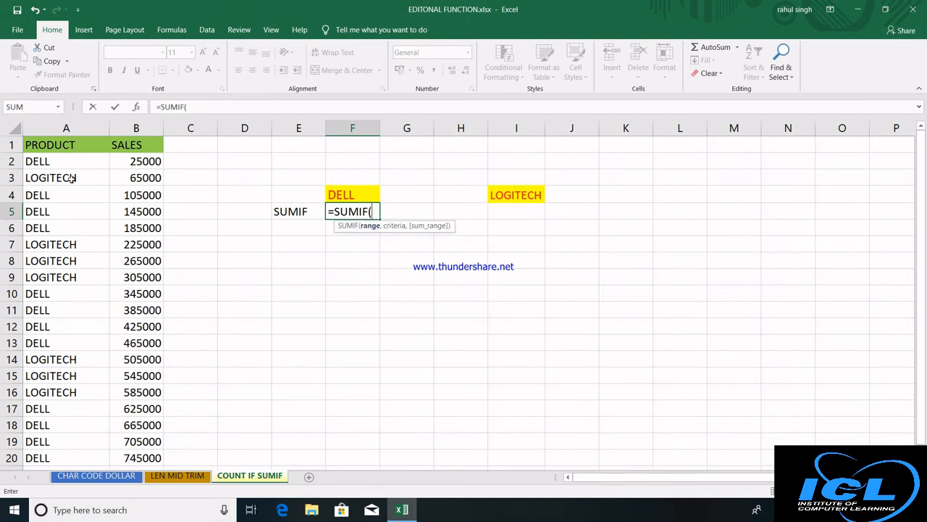
left_click_drag(78, 157, 68, 457)
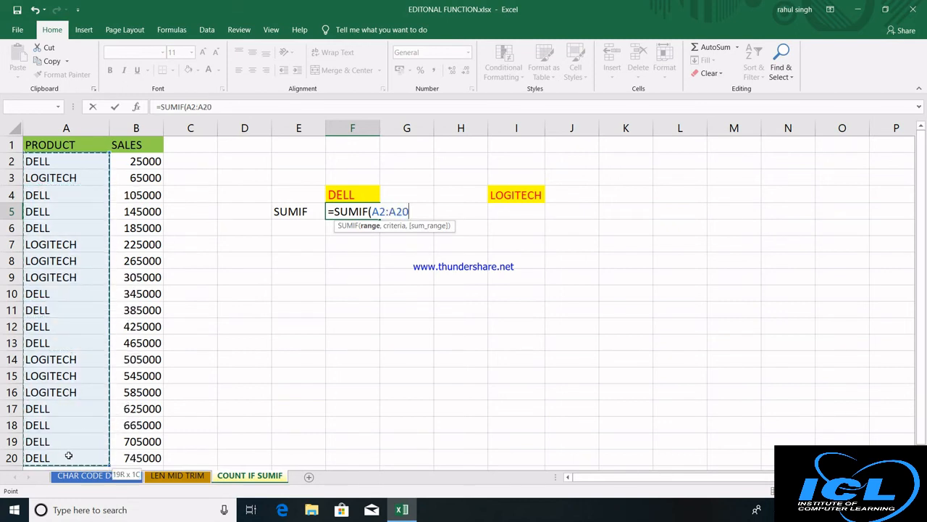
type(",")
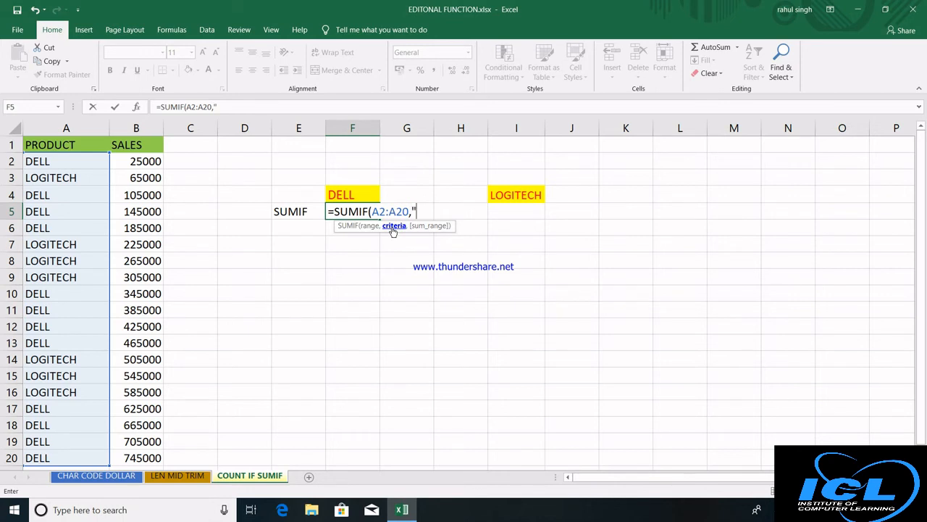
type("\"DELL\",")
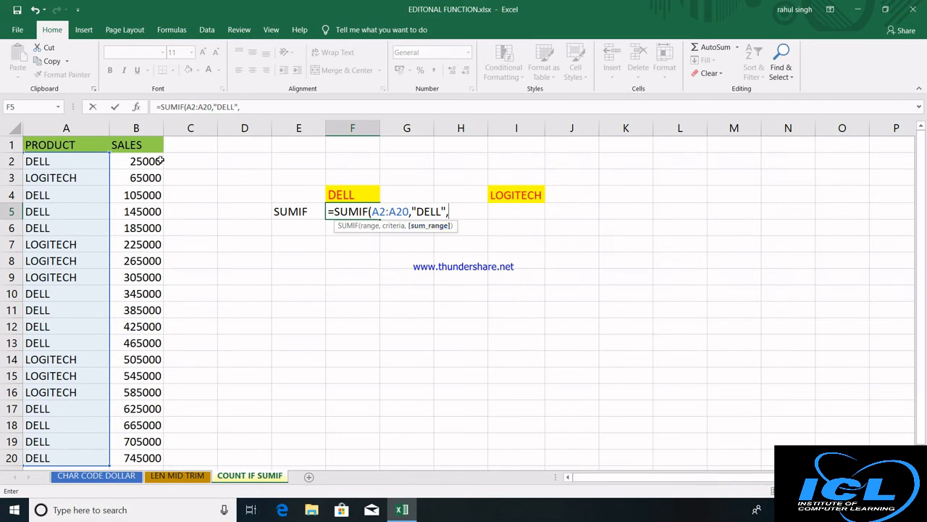
left_click_drag(162, 159, 140, 455)
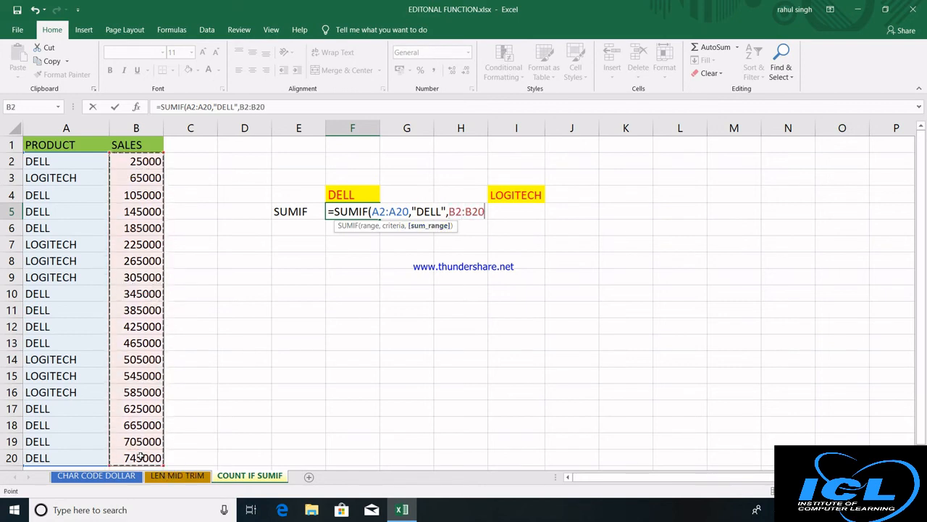
type(")")
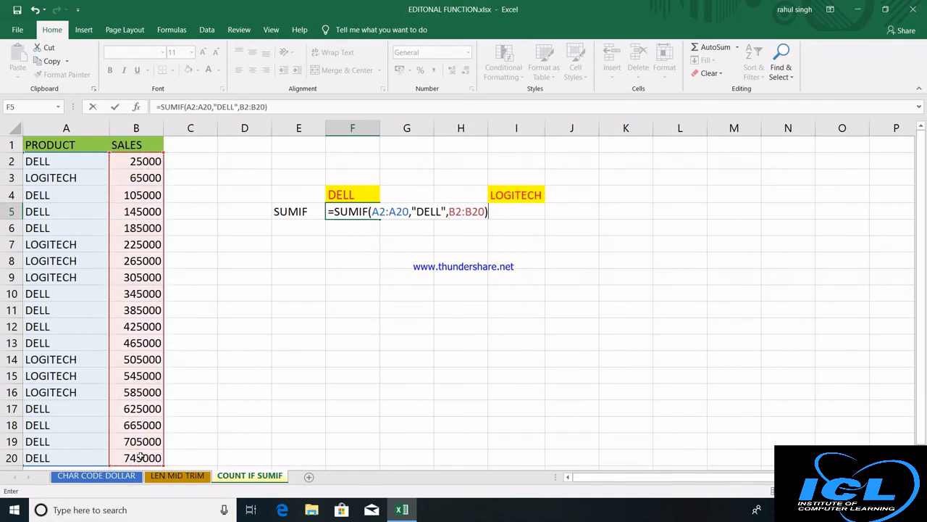
key("Return")
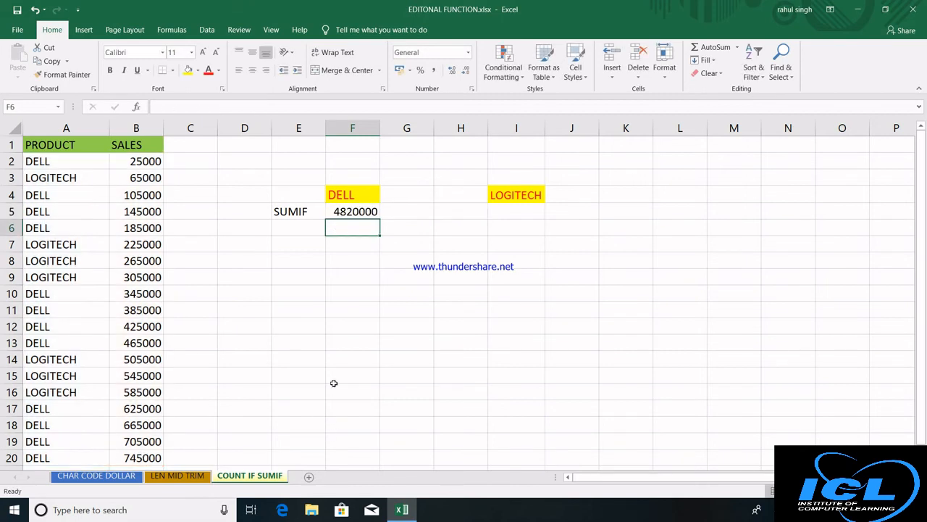
Enter =SUMIF(A2:A20,I4,B2:B20) in I5 to total LOGITECH sales, giving 2495000.
left_click(520, 213)
type("=")
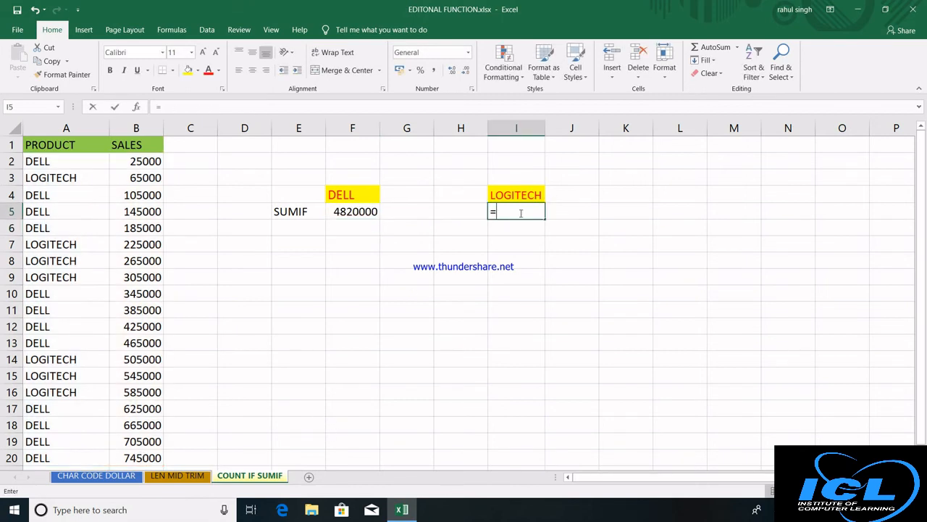
type("SUMIF(")
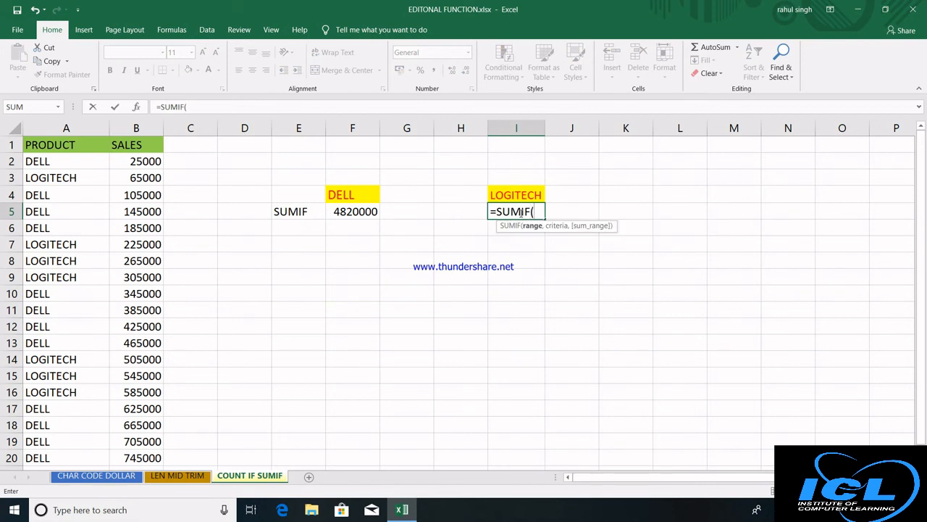
left_click(74, 161)
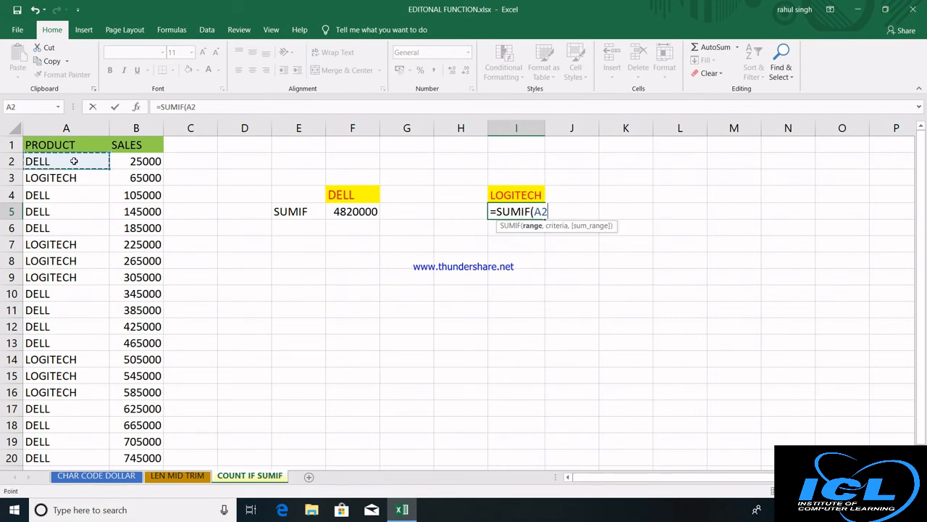
key("ctrl+shift+Down")
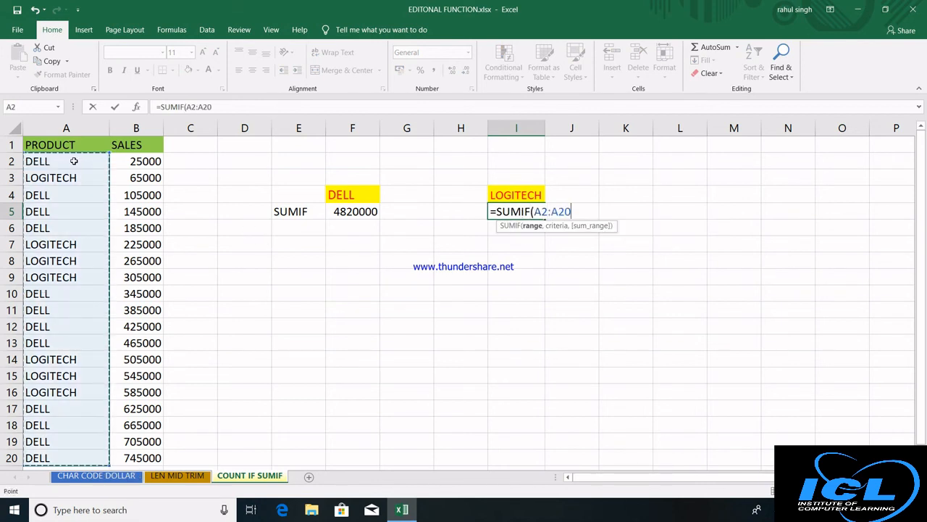
type(",")
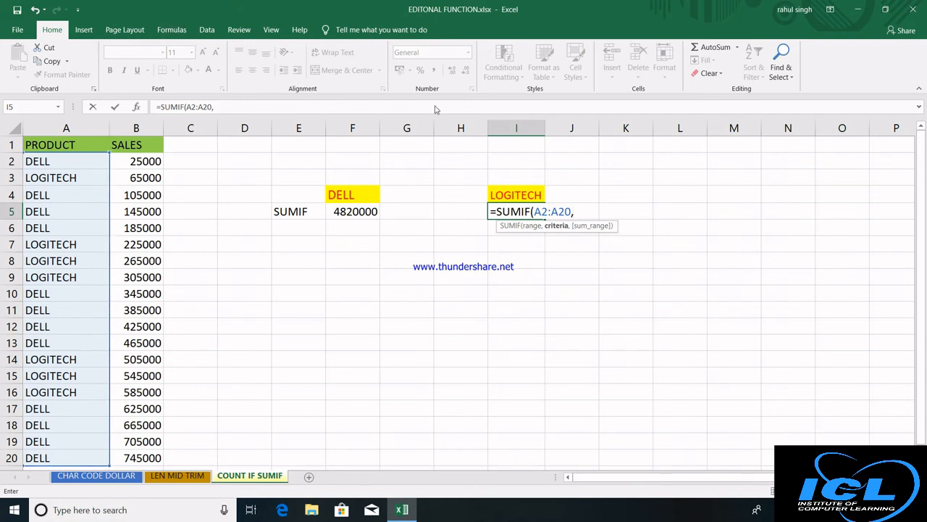
left_click(517, 194)
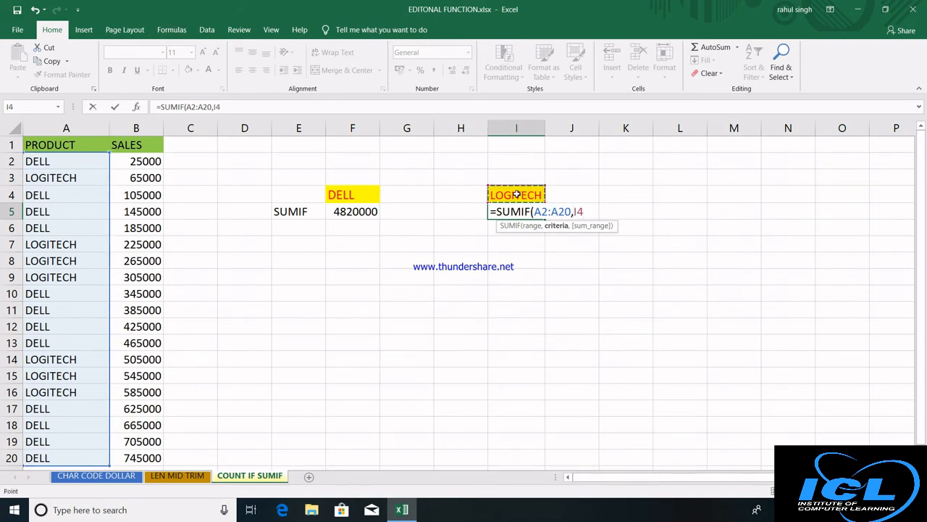
type(",")
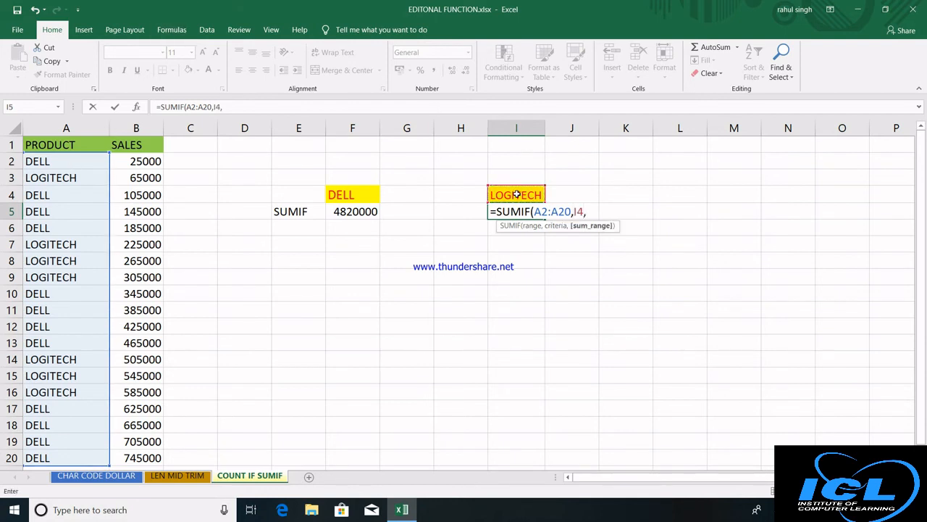
left_click(144, 160)
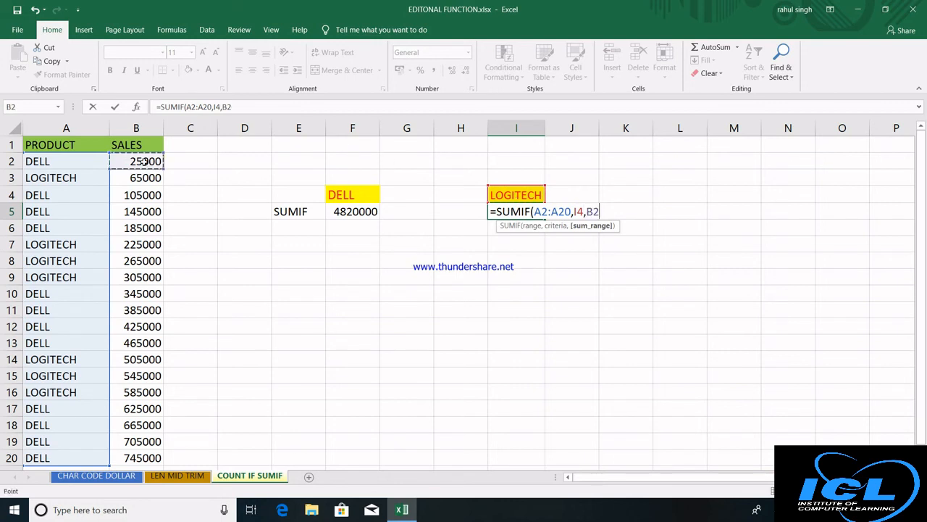
key("ctrl+shift+Down")
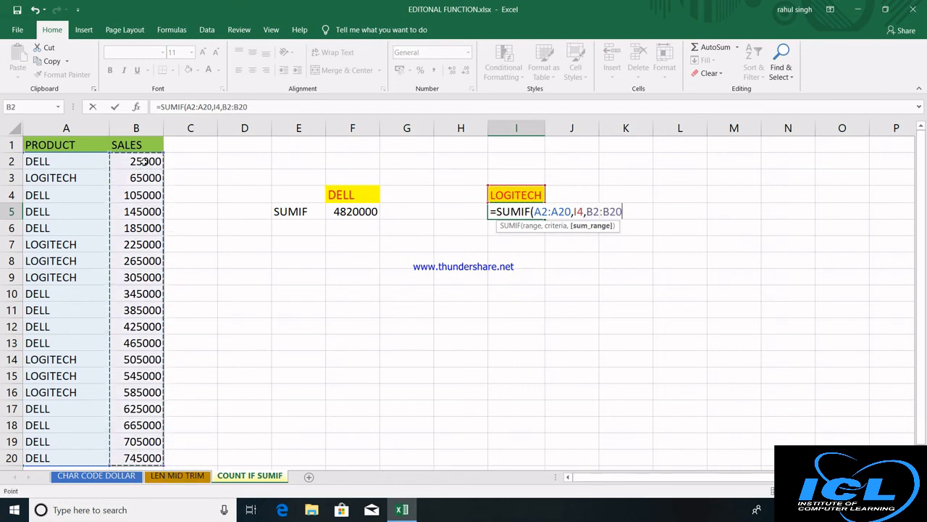
key("Return")
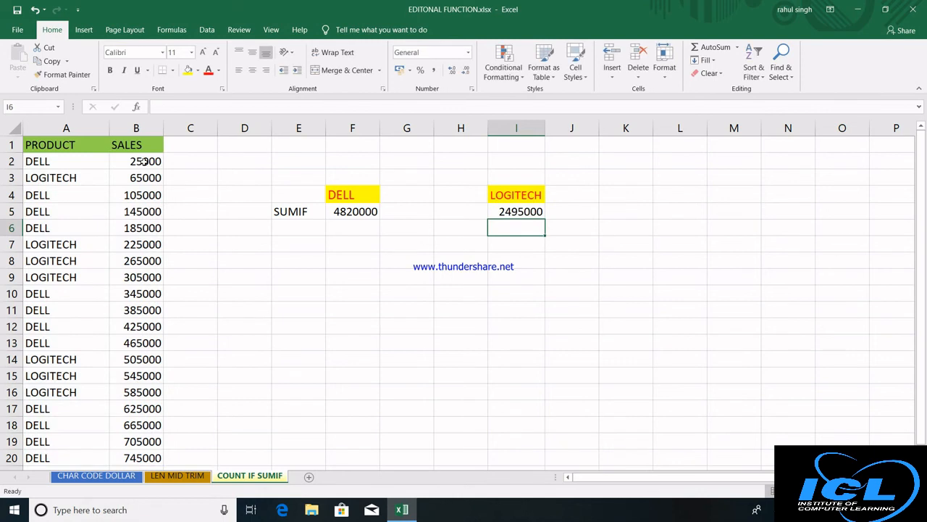
Label E7 COUNTIF and enter =COUNTIF(A2:A20,"DELL") in F7, counting 12 DELL entries.
left_click(297, 244)
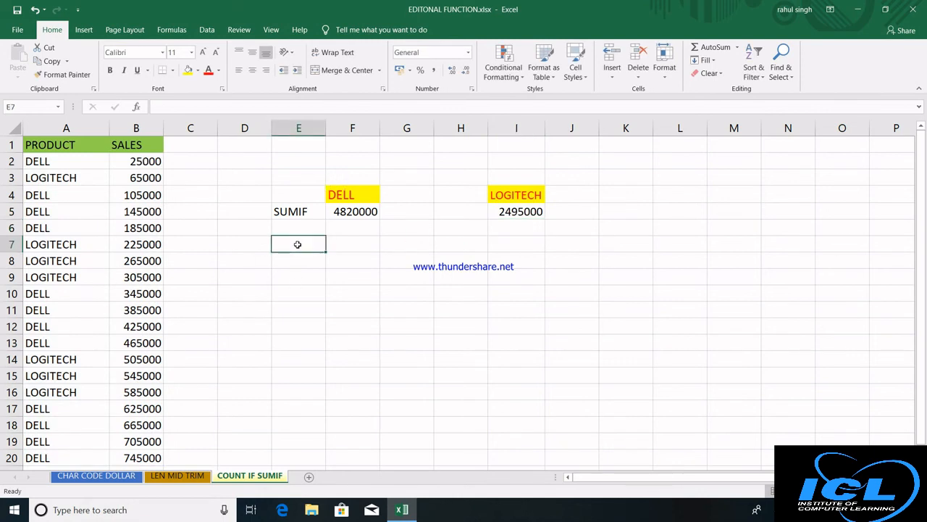
type("COUNTIF")
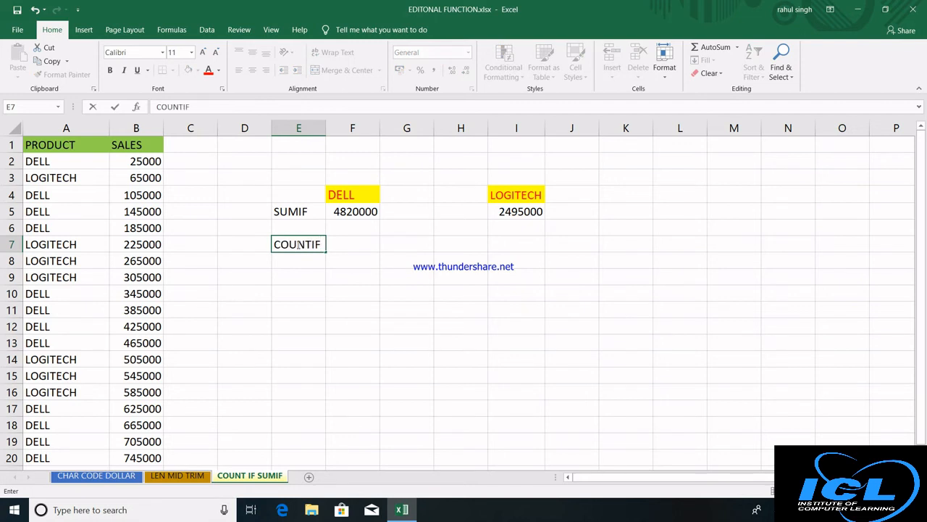
key("Tab")
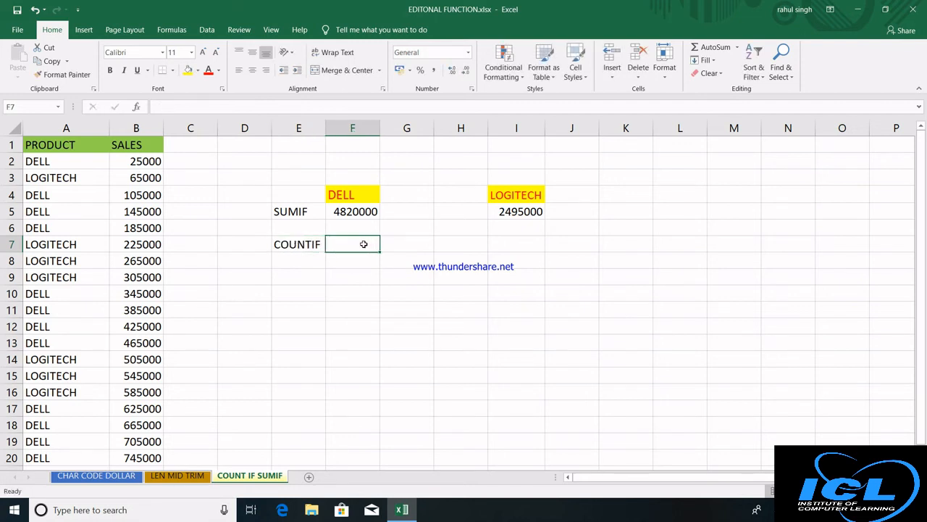
type("=CO")
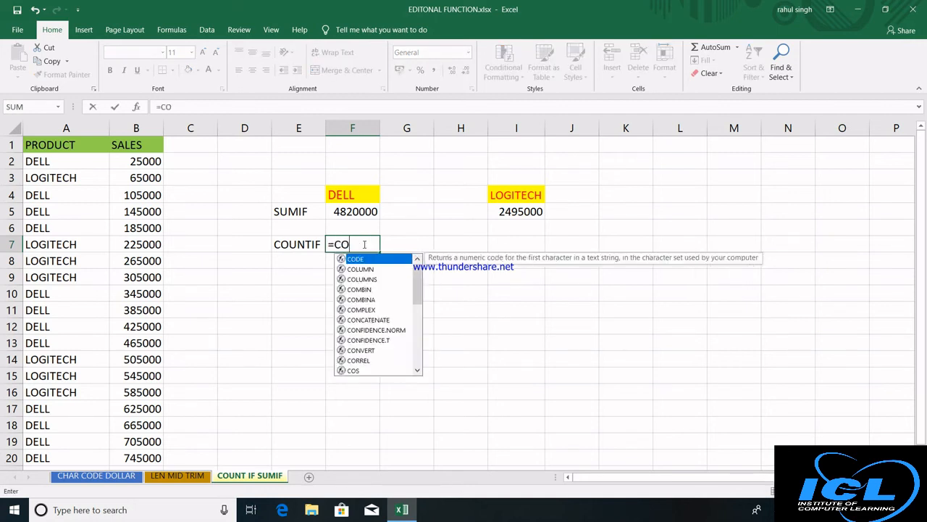
type("UNTIF")
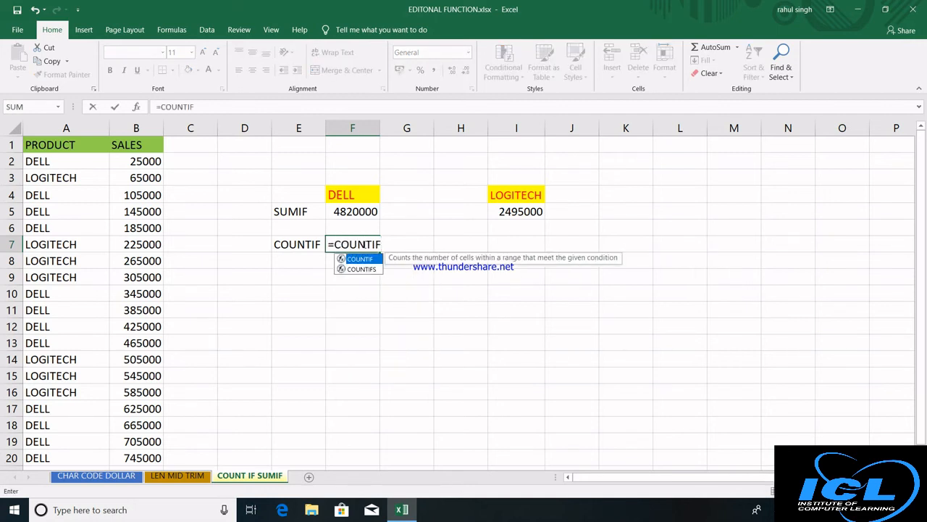
type("(")
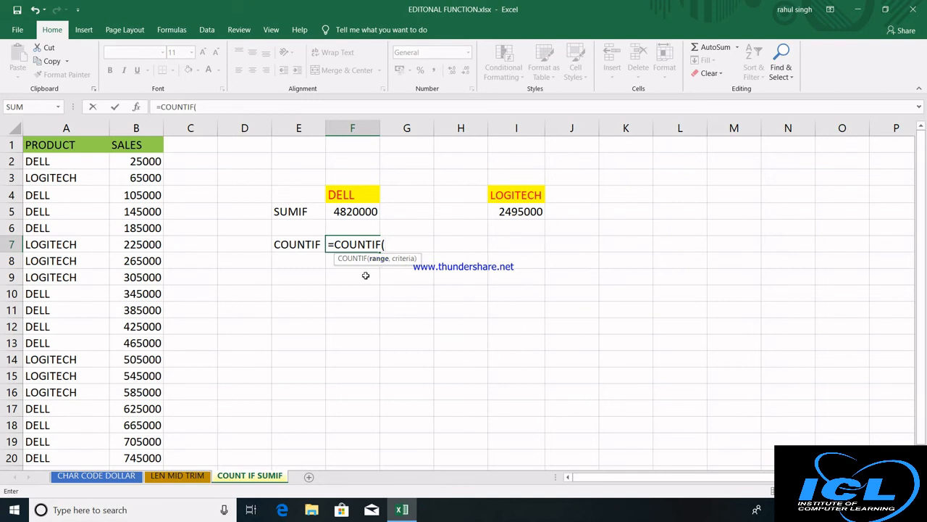
left_click_drag(85, 161, 68, 455)
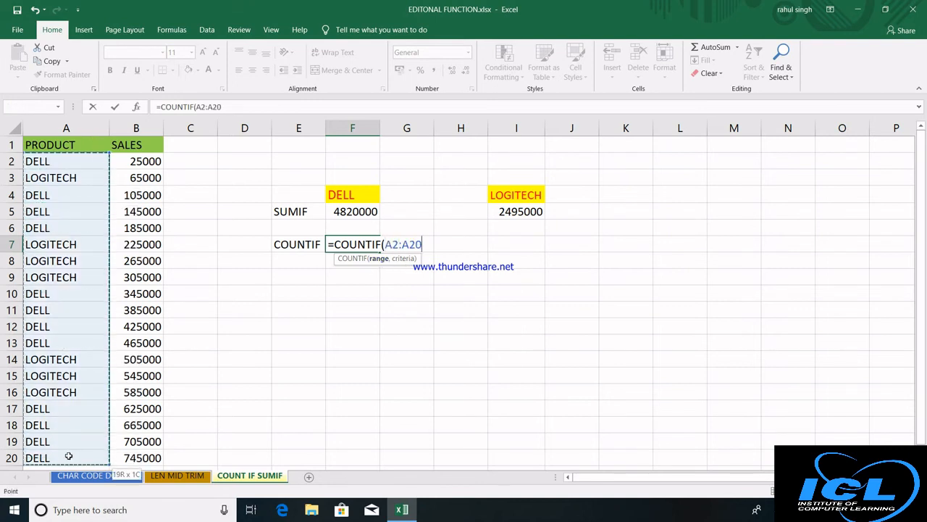
type(",")
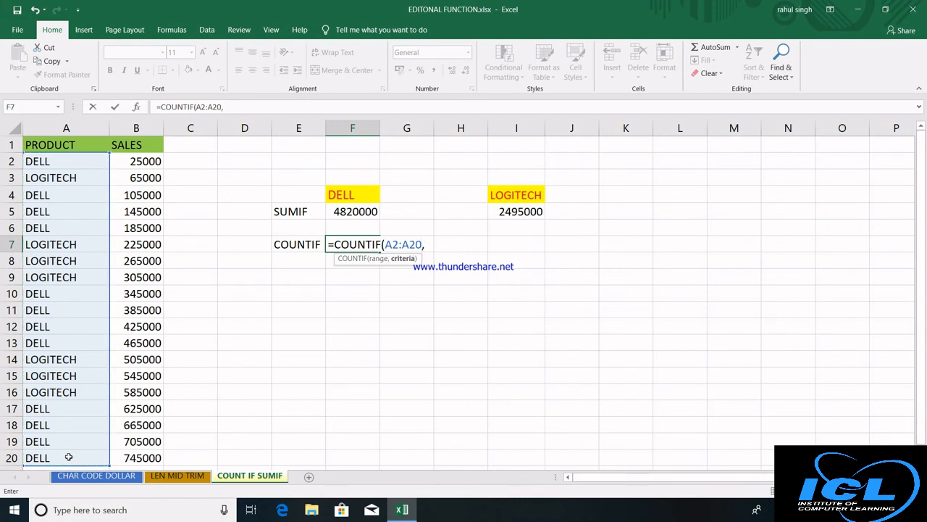
type("\"DELL\")")
key("Return")
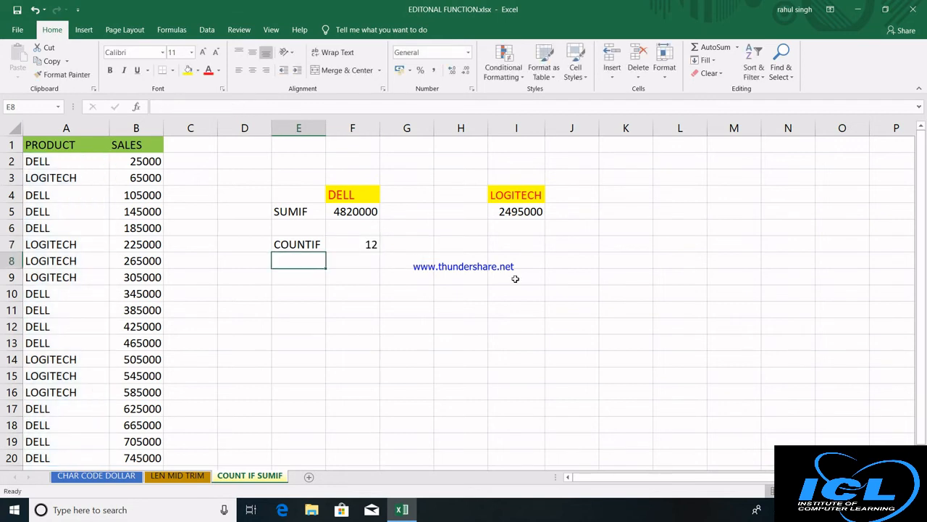
Replace the misspelt COUNIF with =COUNTIF(A2:A20,I4) in I7, counting 7 LOGITECH entries.
left_click(528, 241)
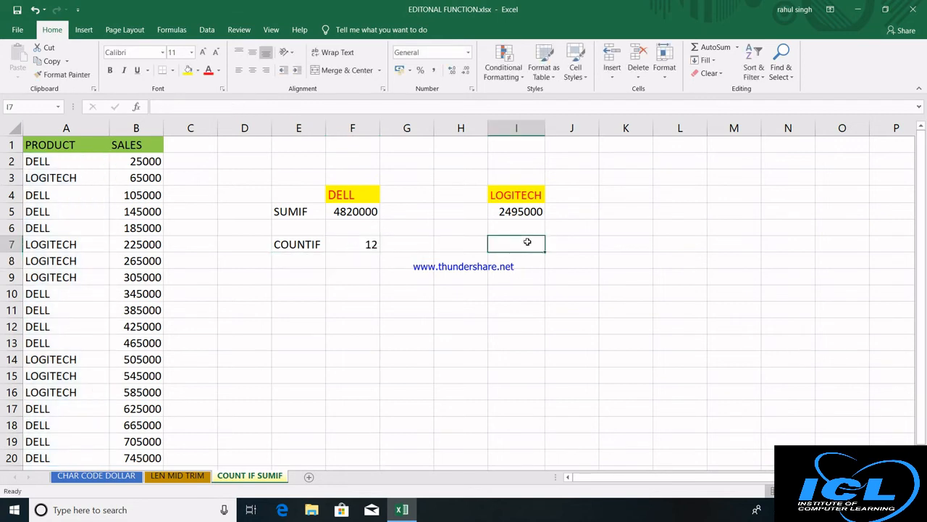
type("=COUNI")
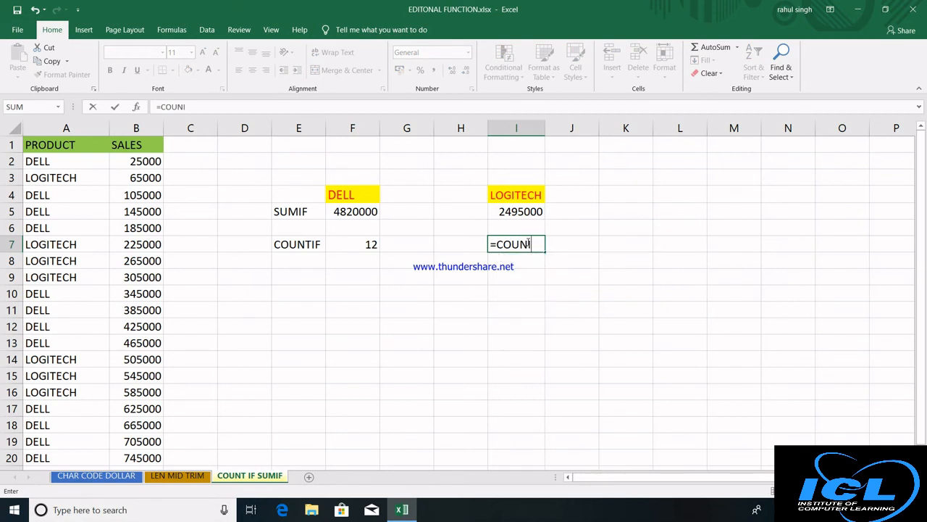
type("F")
key("Tab")
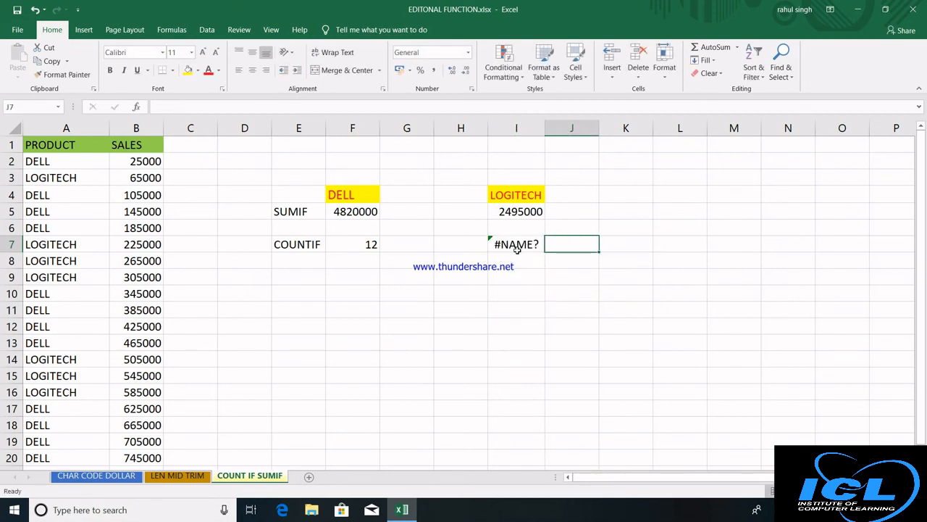
left_click(516, 248)
type("=")
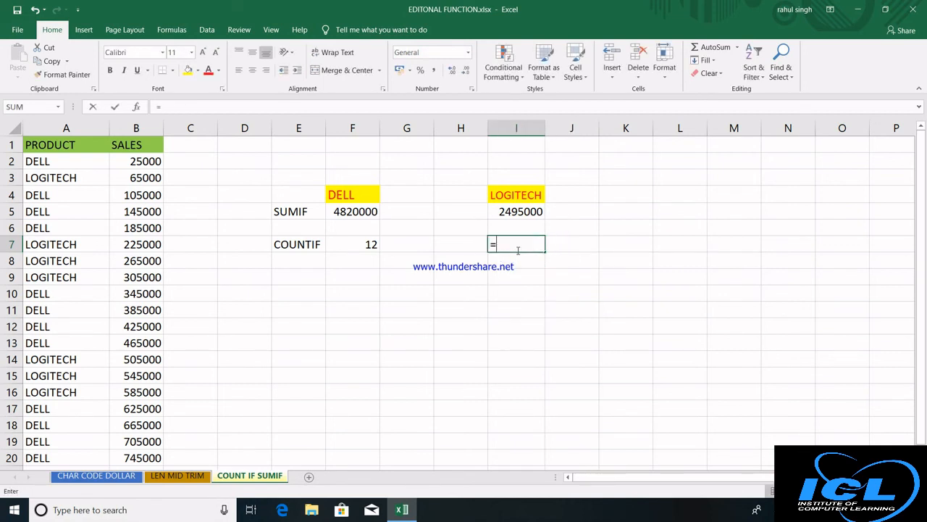
type("COUNTIF(")
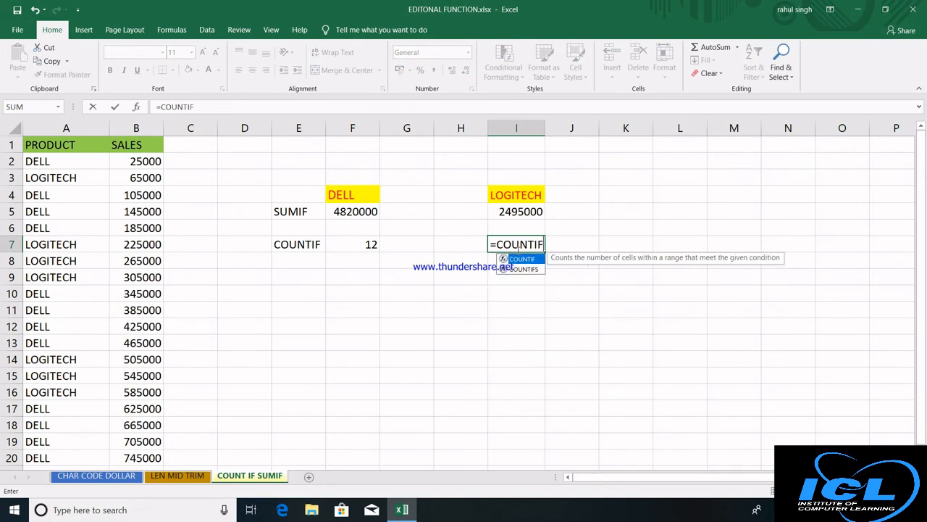
left_click(100, 163)
key("ctrl+shift+Down")
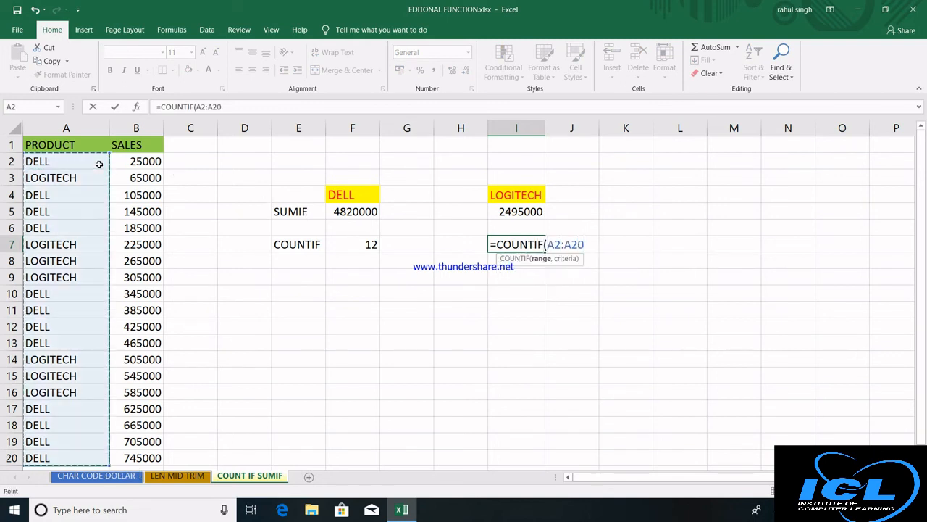
type(",")
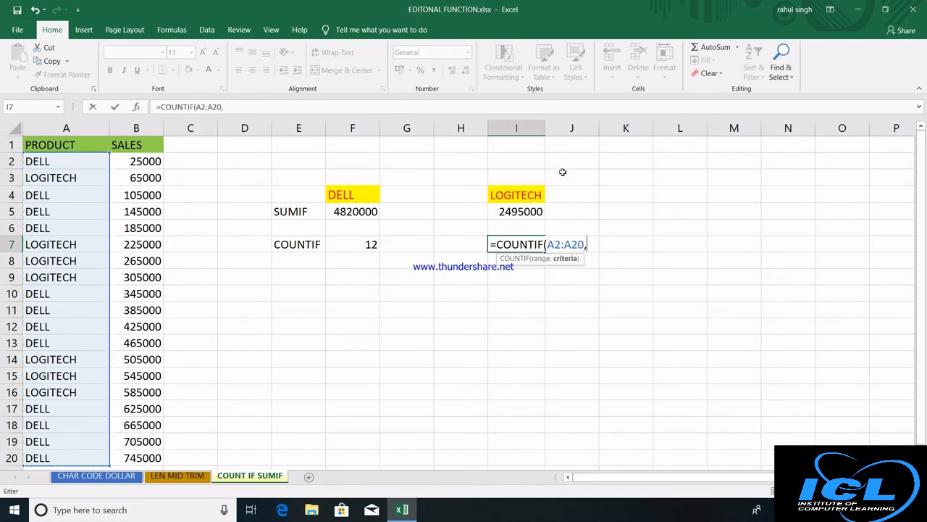
left_click(519, 192)
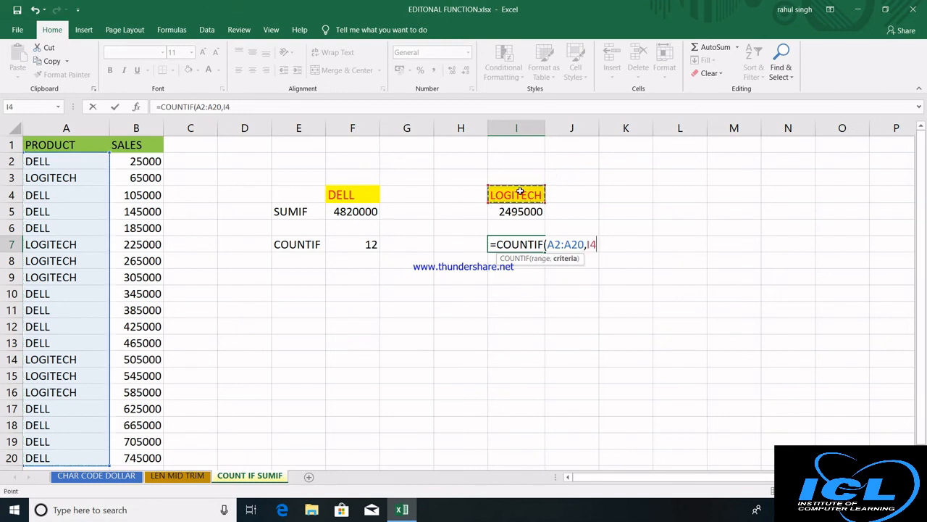
type(")")
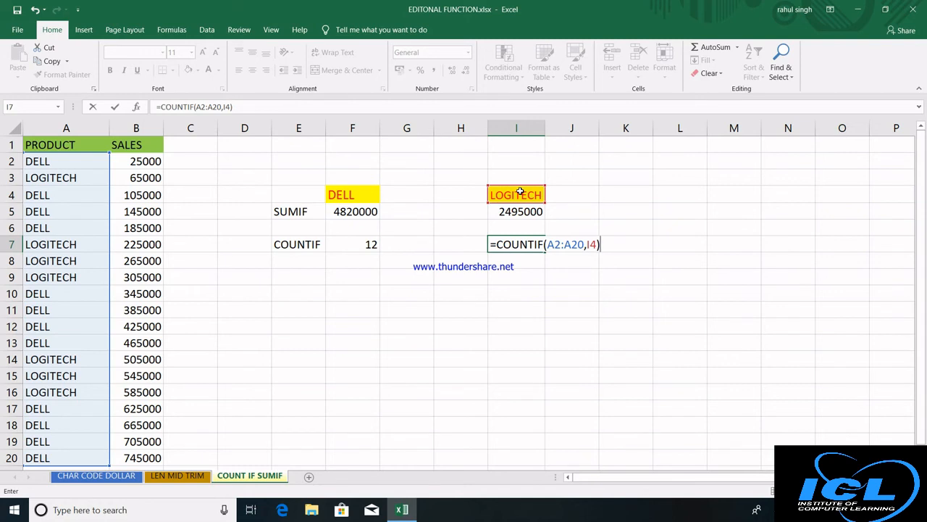
key("Return")
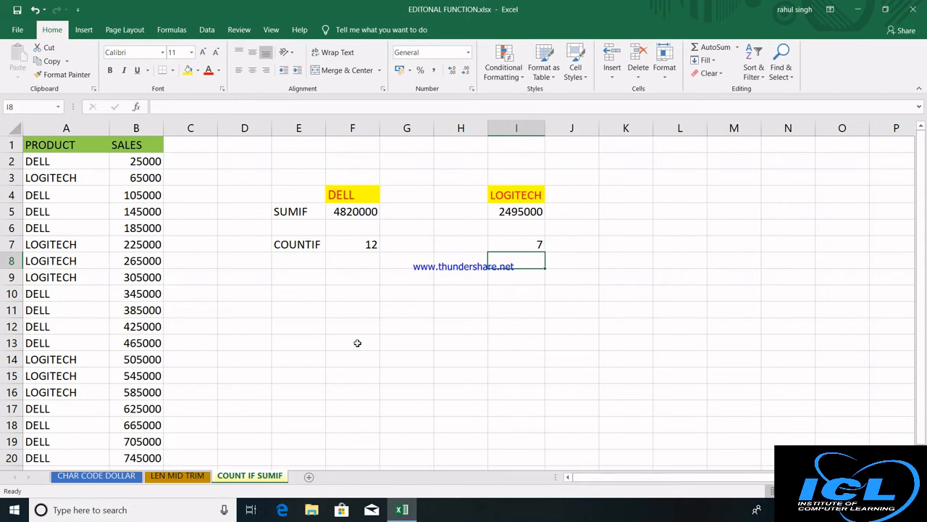
left_click(97, 478)
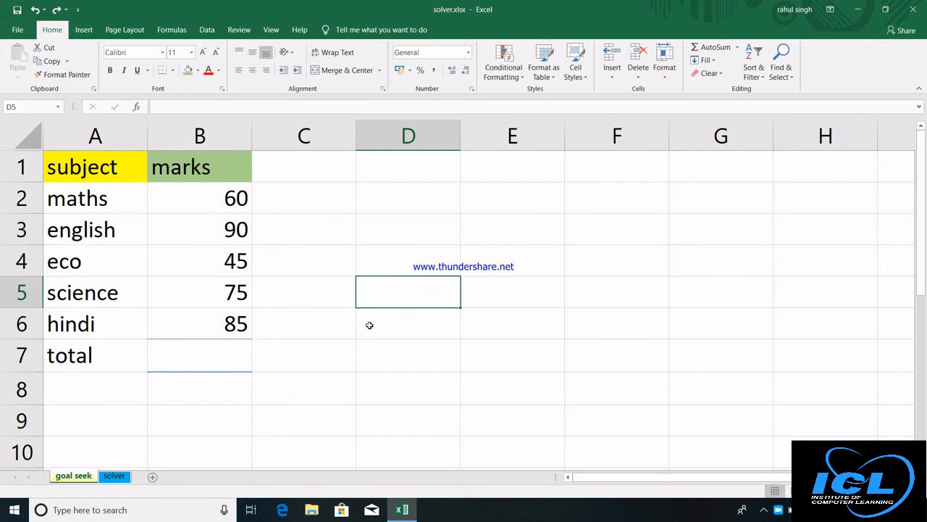
Browse the Data tab's What-If Analysis options, moving between the goal seek and solver sheets.
left_click(205, 31)
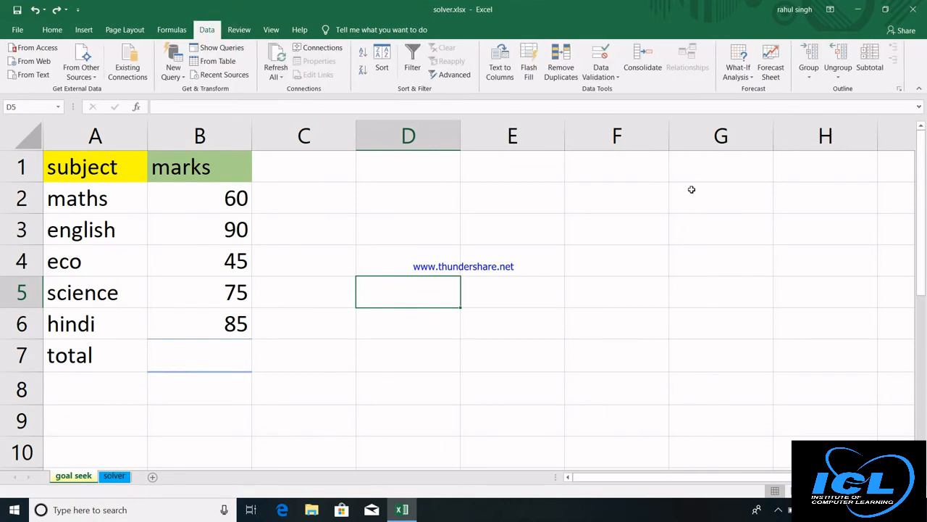
left_click(752, 78)
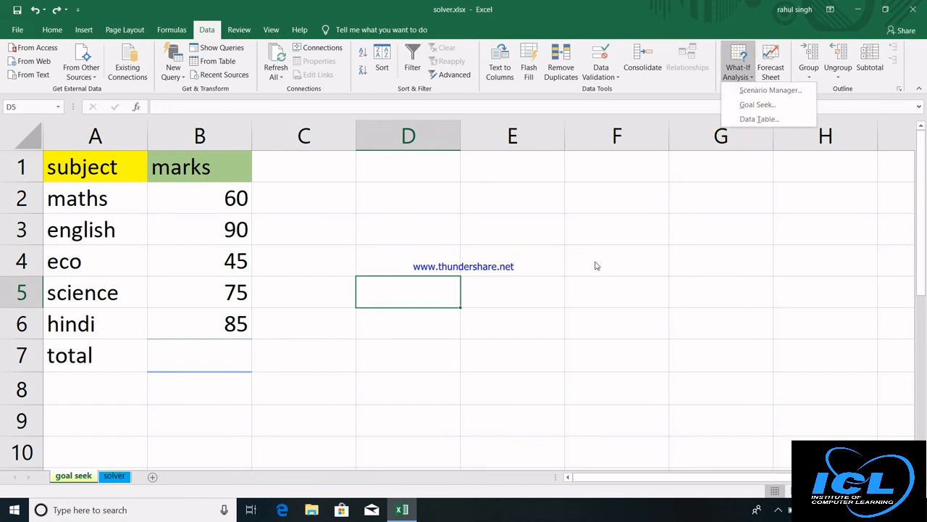
left_click(486, 319)
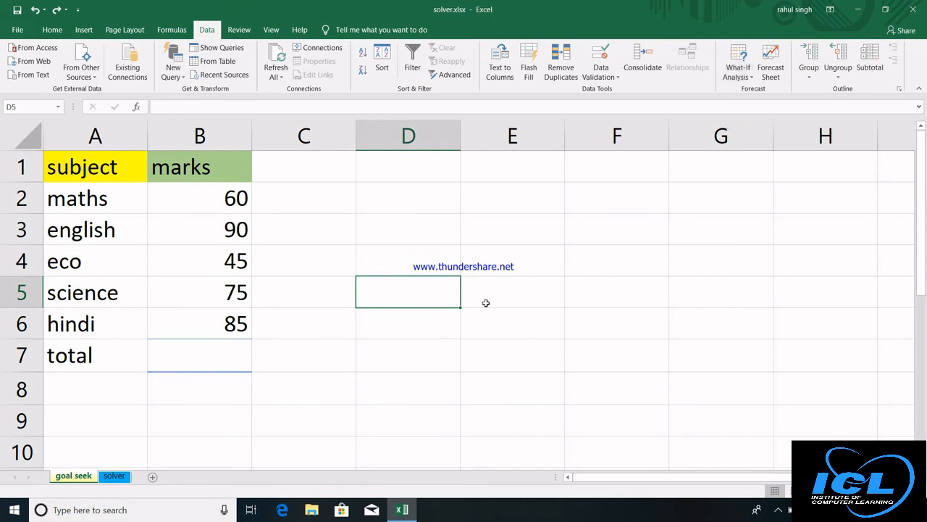
left_click(484, 301)
left_click(432, 296)
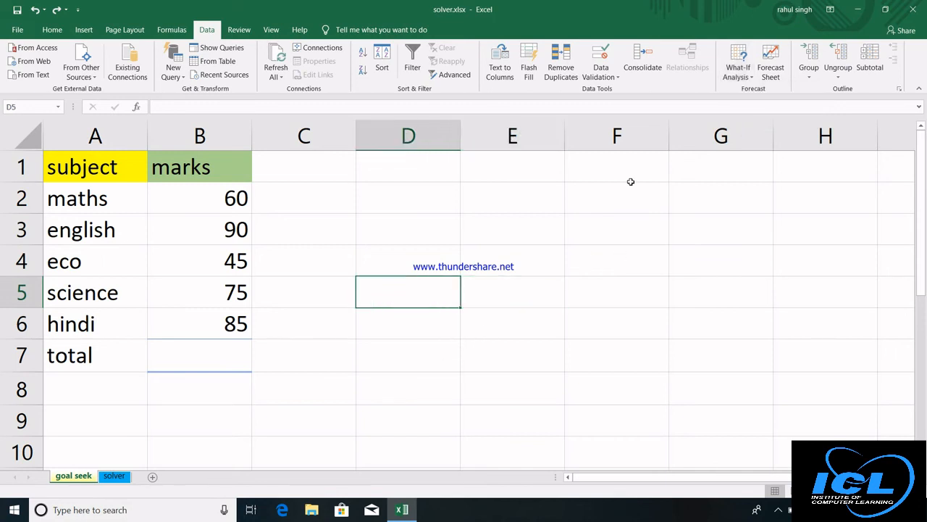
left_click(738, 71)
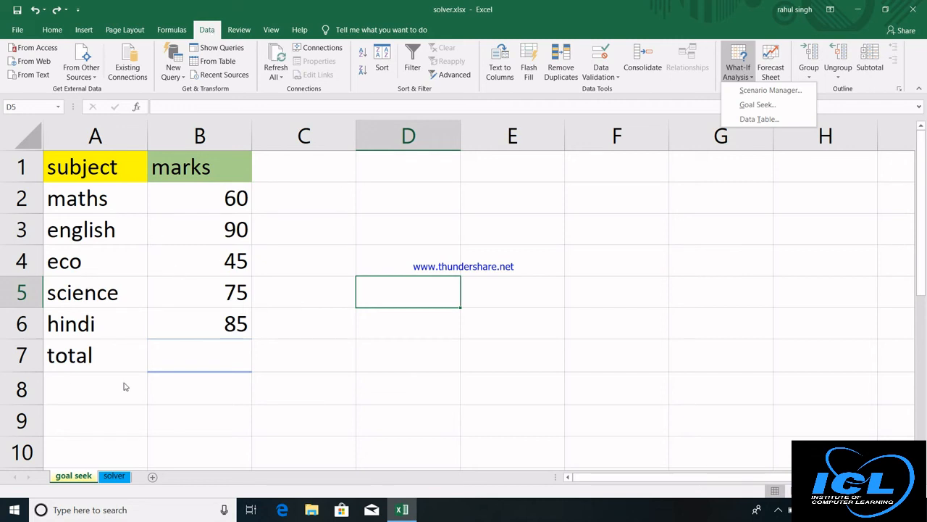
left_click(82, 480)
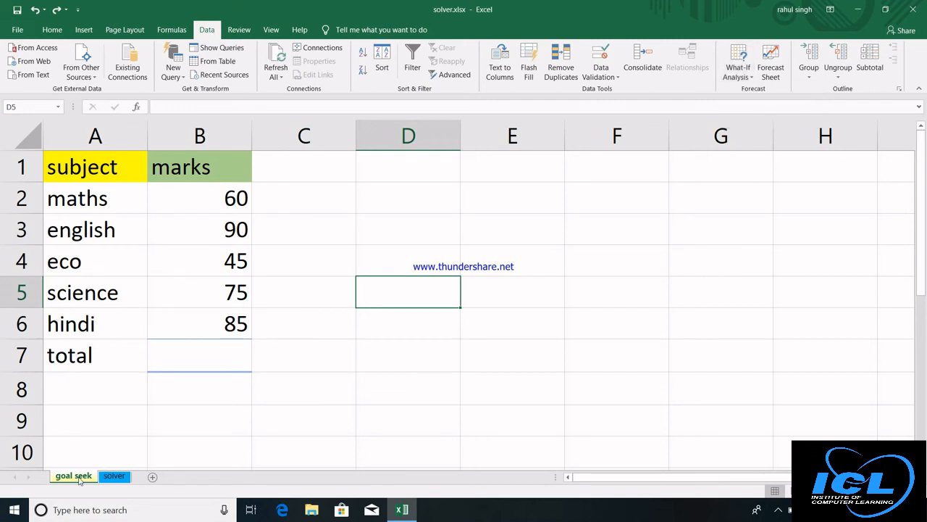
left_click(112, 476)
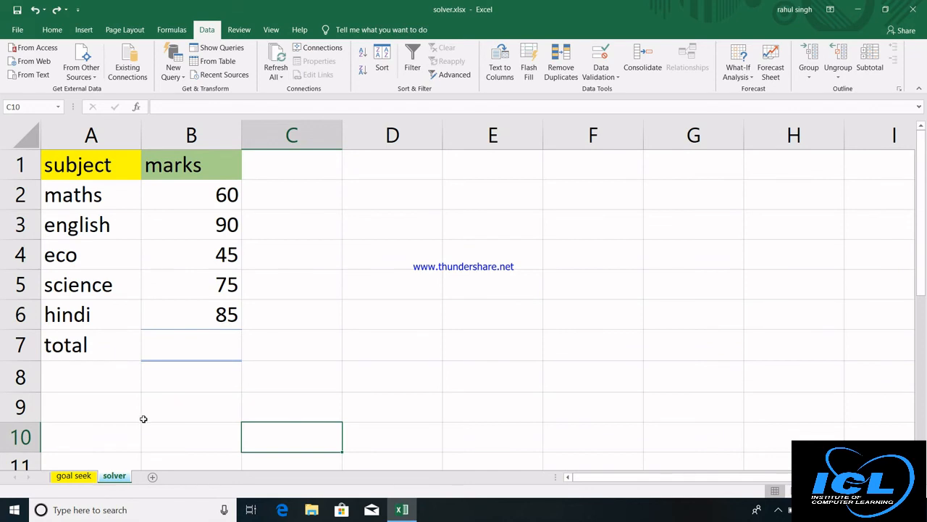
left_click(79, 476)
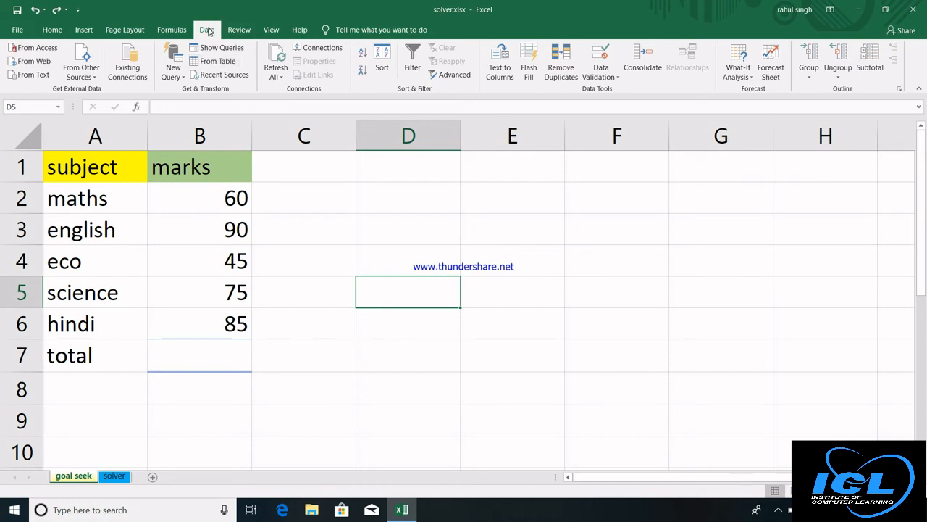
left_click(751, 80)
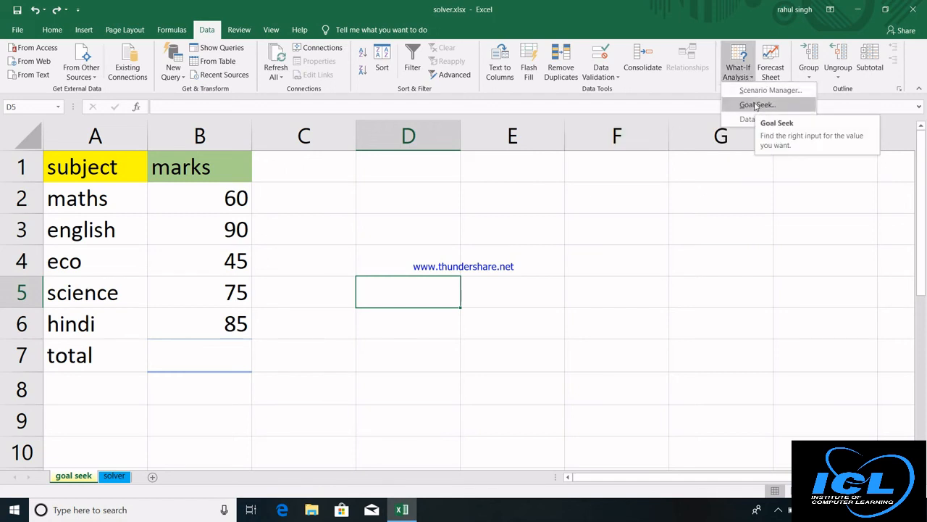
left_click(756, 106)
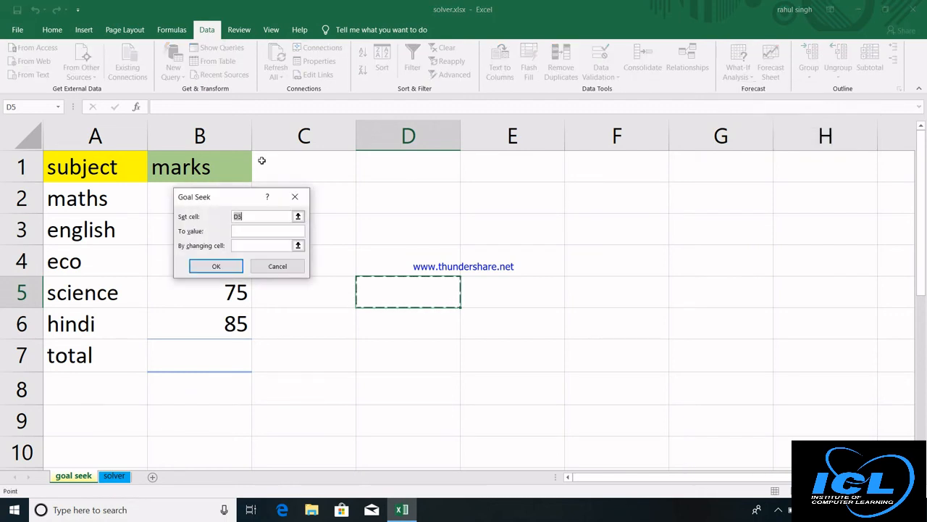
left_click_drag(277, 197, 514, 174)
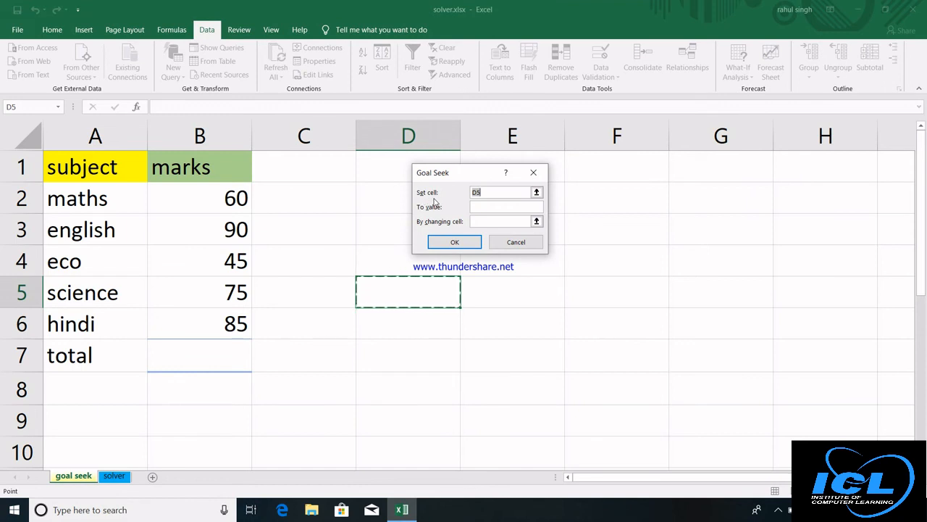
key("Tab")
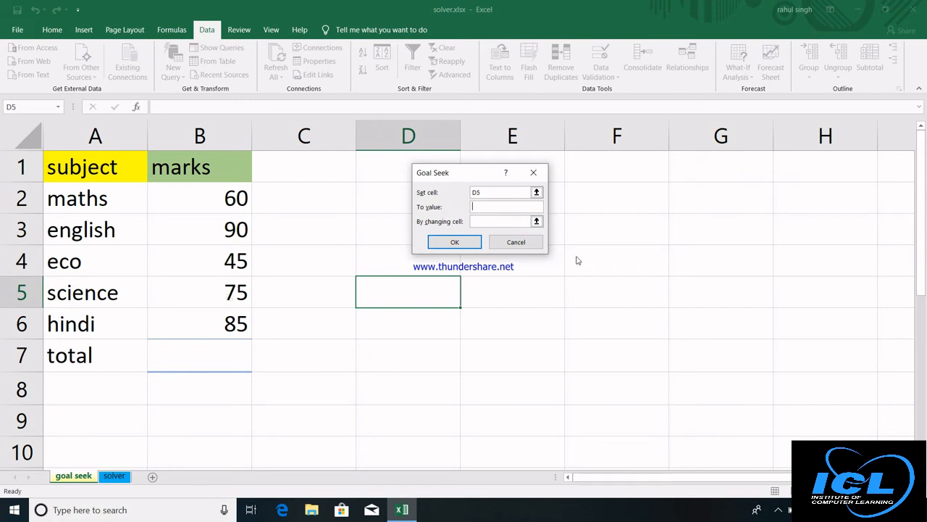
left_click(529, 246)
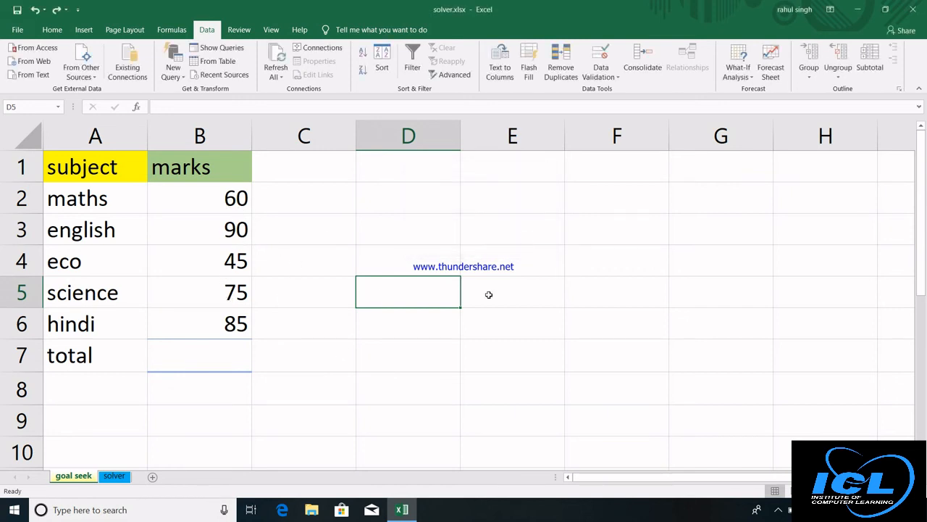
Enter =SUM(B2:B6) in B7 so the five subject marks total 355.
left_click(209, 359)
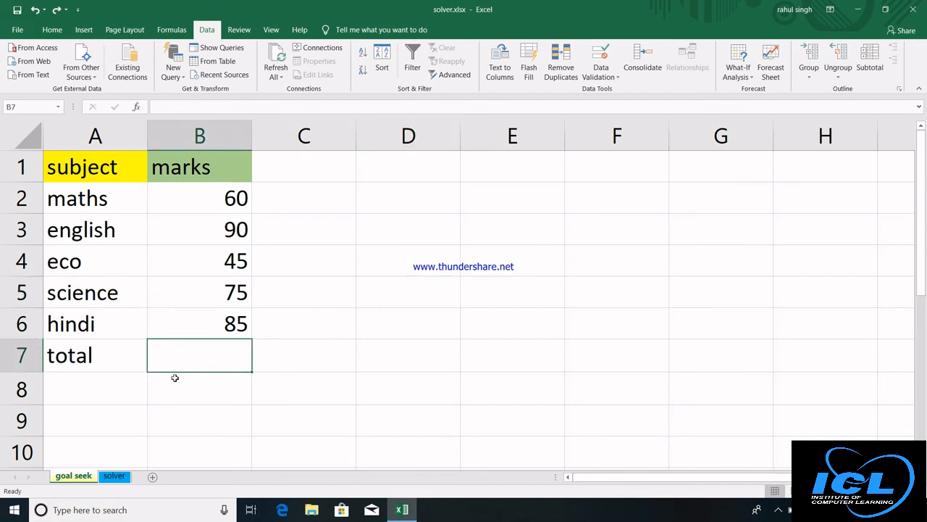
scroll(174, 377, "up", 1, "ctrl")
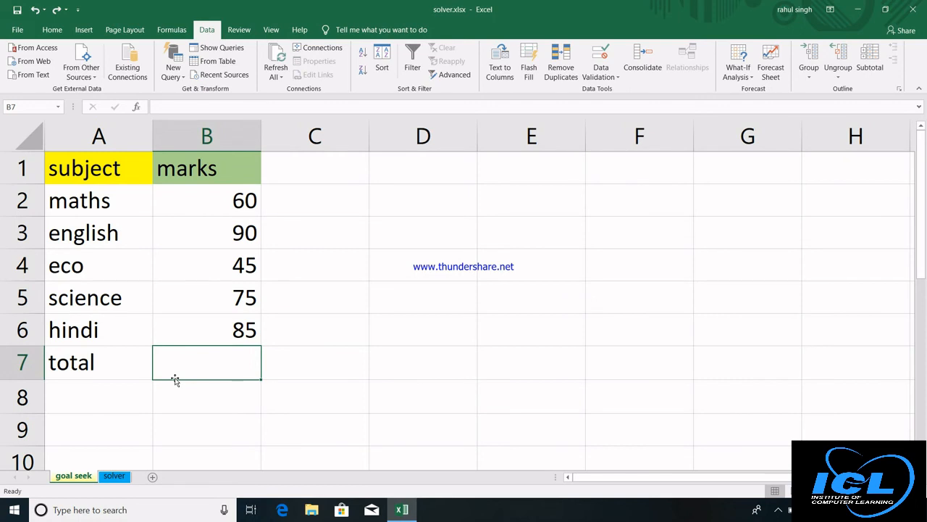
type("=sum")
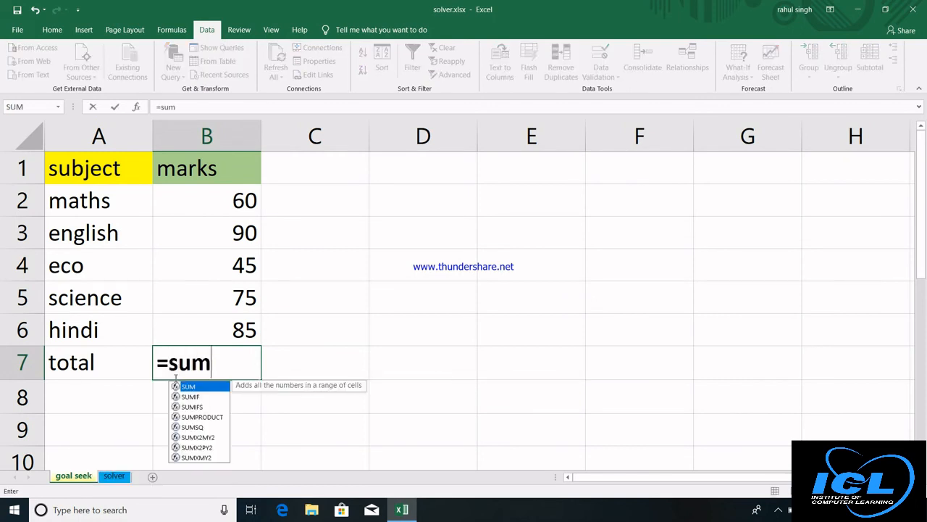
type("(")
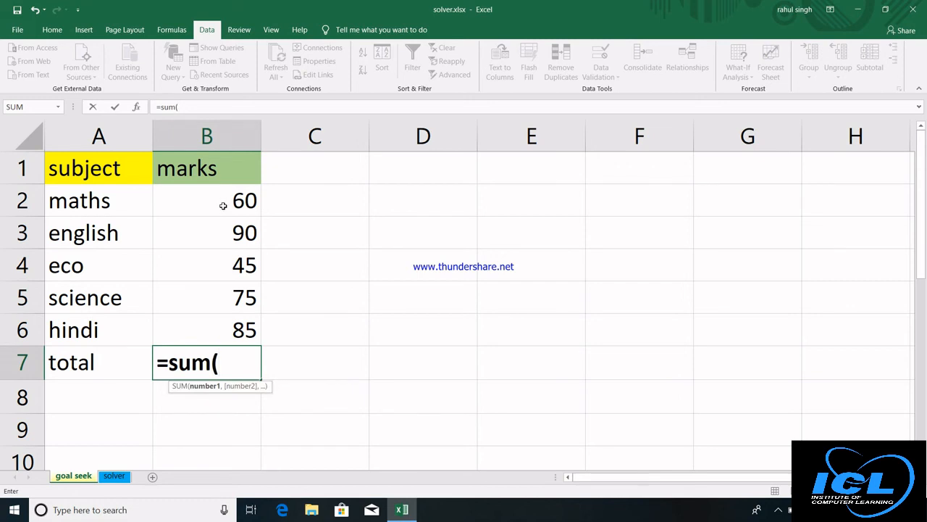
left_click_drag(223, 206, 218, 324)
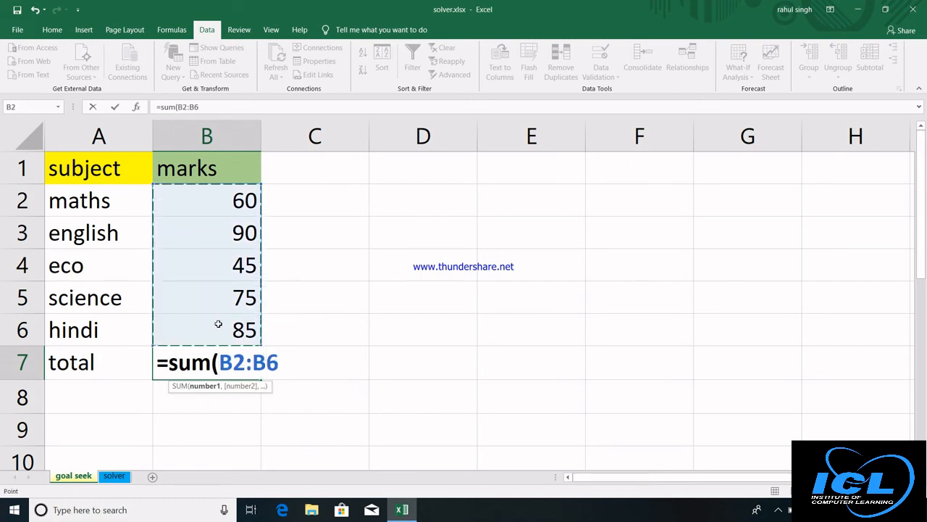
type(")")
key("Return")
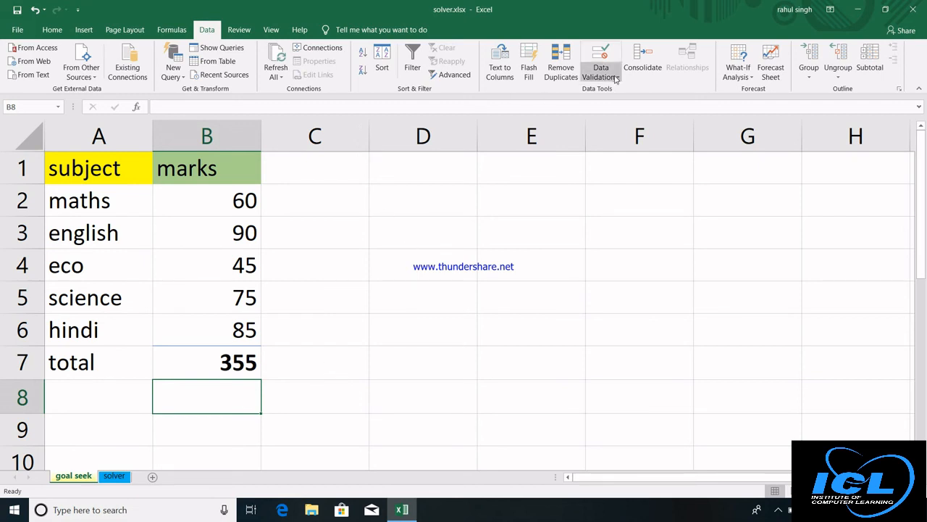
Enter the target value 395 in D7, correcting a mistyped 400.
left_click(750, 79)
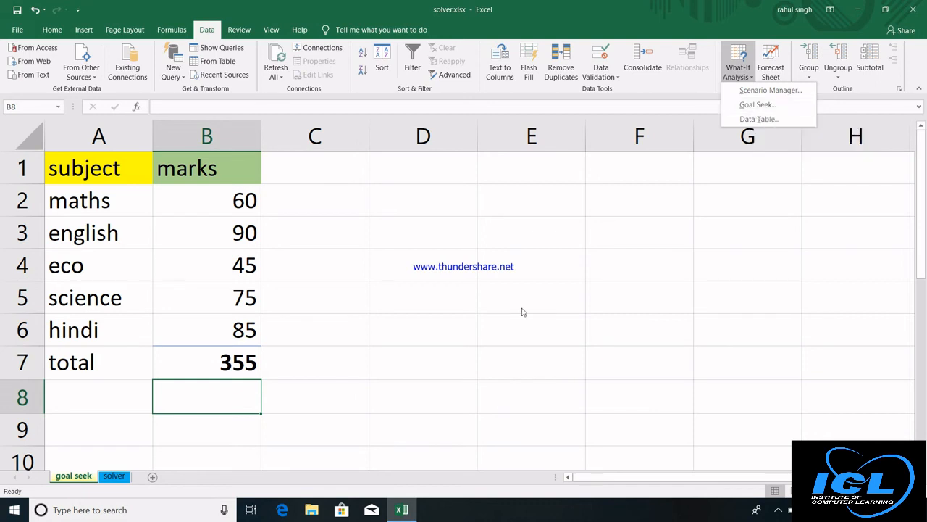
left_click(395, 364)
left_click(395, 363)
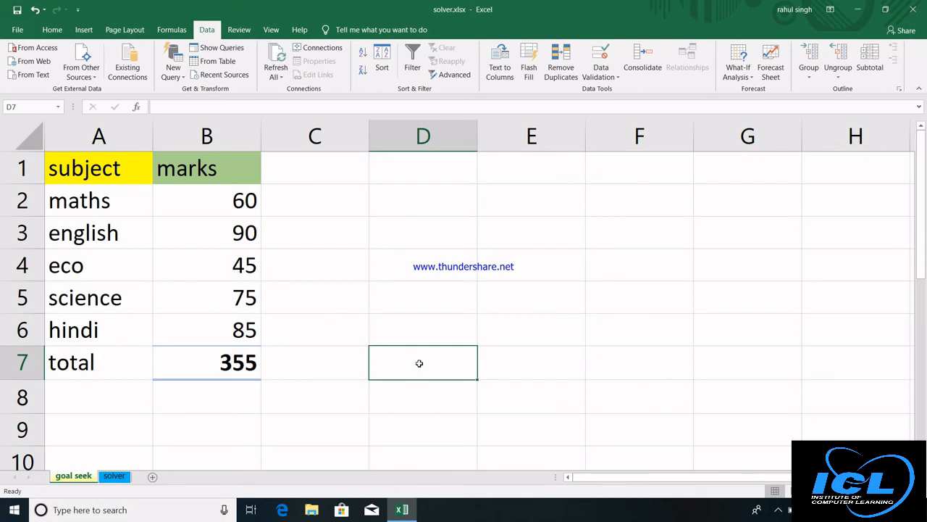
type("400")
key("BackSpace")
key("BackSpace")
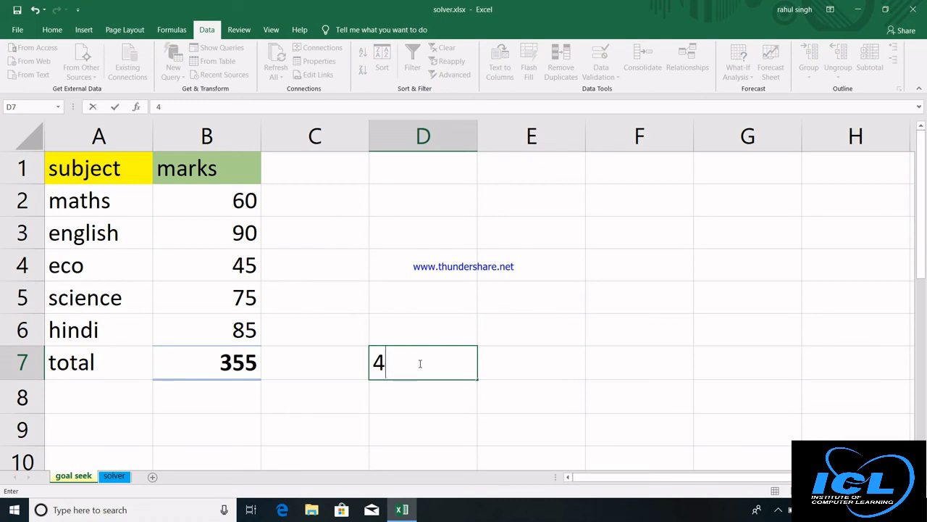
key("BackSpace")
type("395")
key("ctrl+Return")
key("Return")
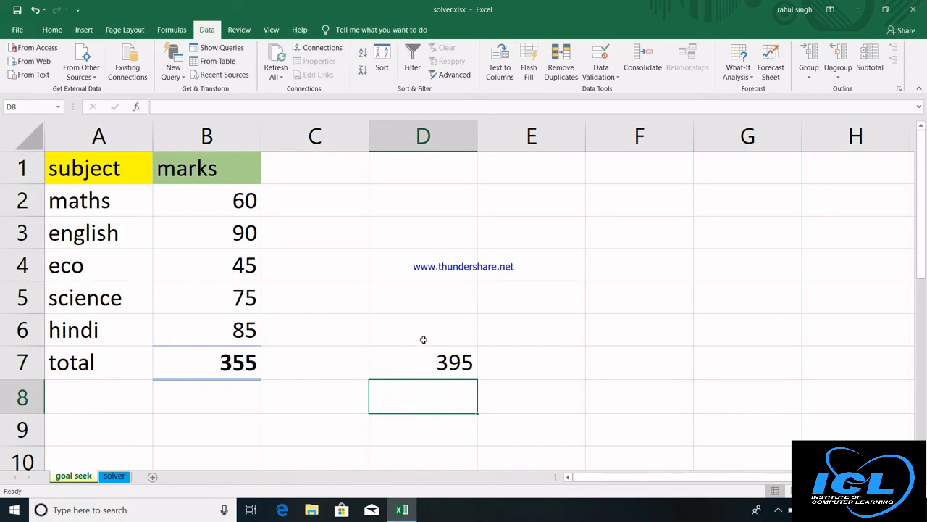
Label D6 'target' and select the B7 total ready for goal seeking.
left_click(424, 339)
type("target")
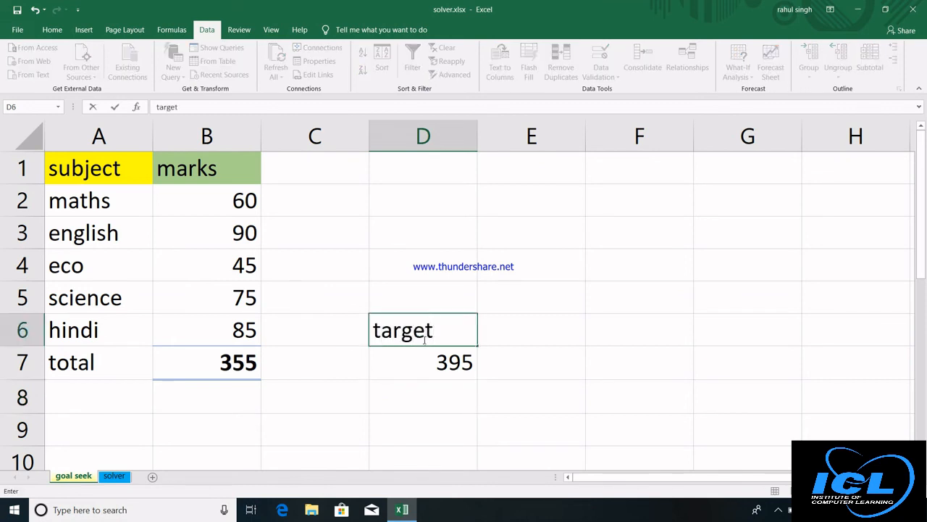
key("Return")
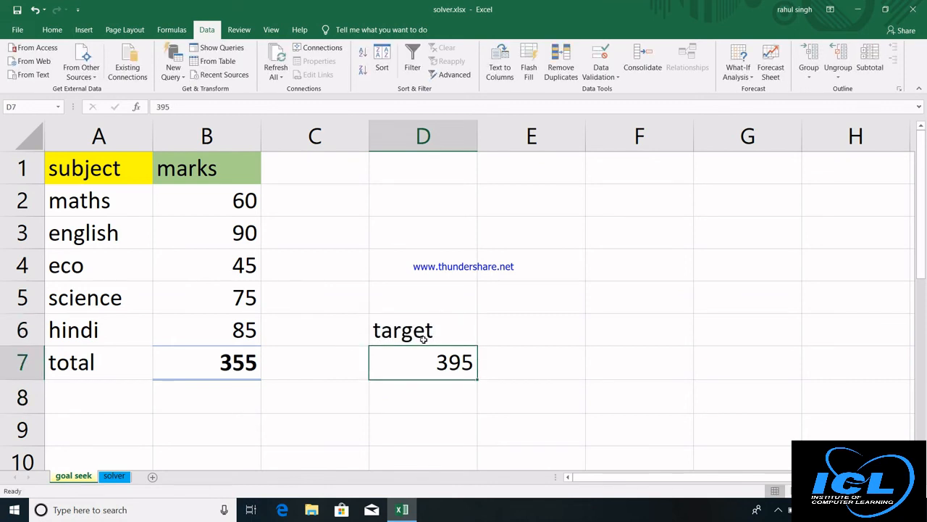
left_click(222, 262)
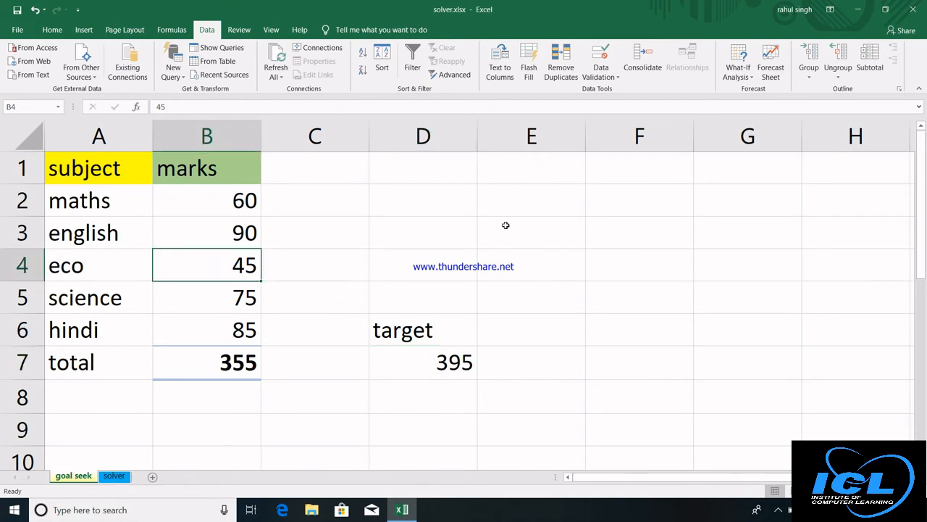
left_click(204, 362)
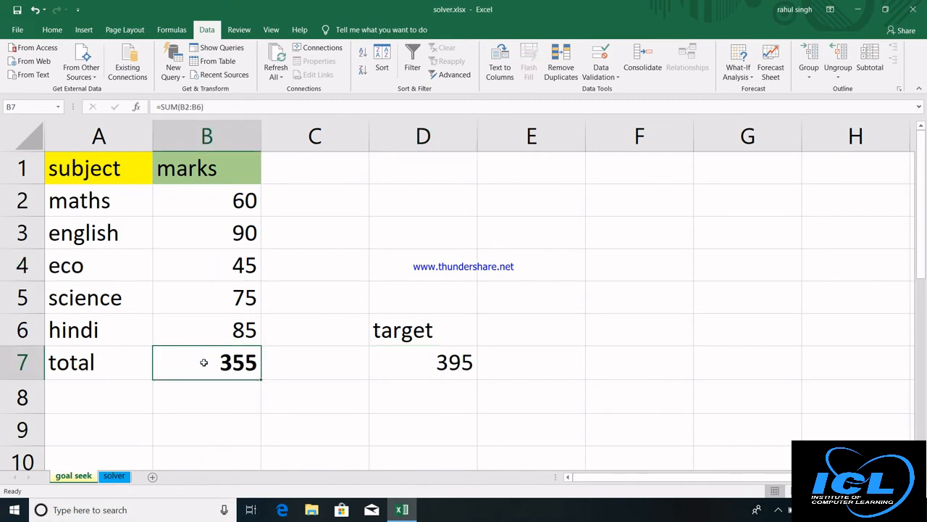
left_click(754, 79)
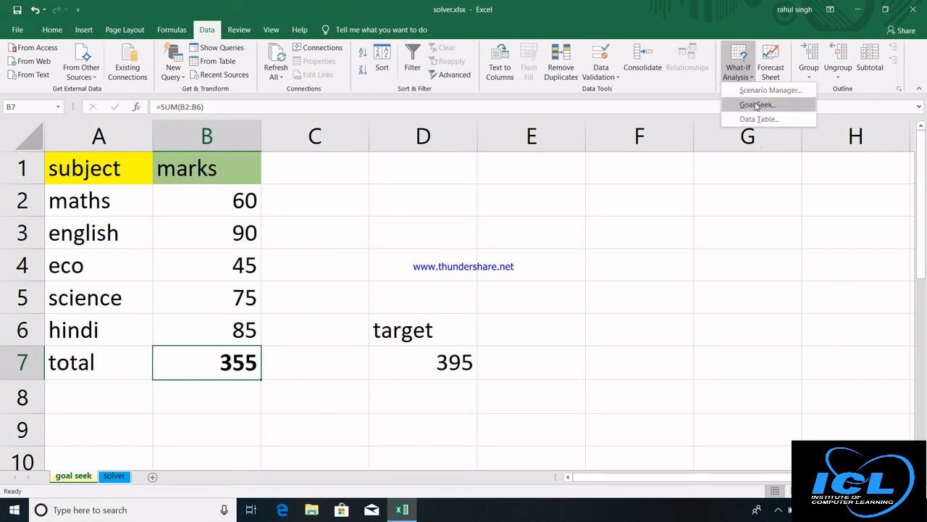
Goal Seek B7 to 395 by changing the eco mark in B4, which becomes 85.
left_click(757, 105)
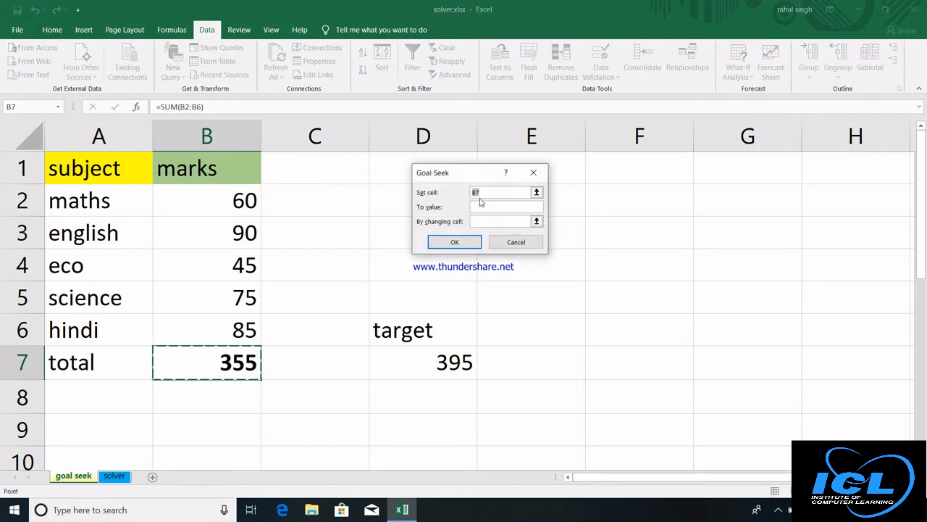
left_click(316, 282)
left_click(213, 373)
left_click(495, 206)
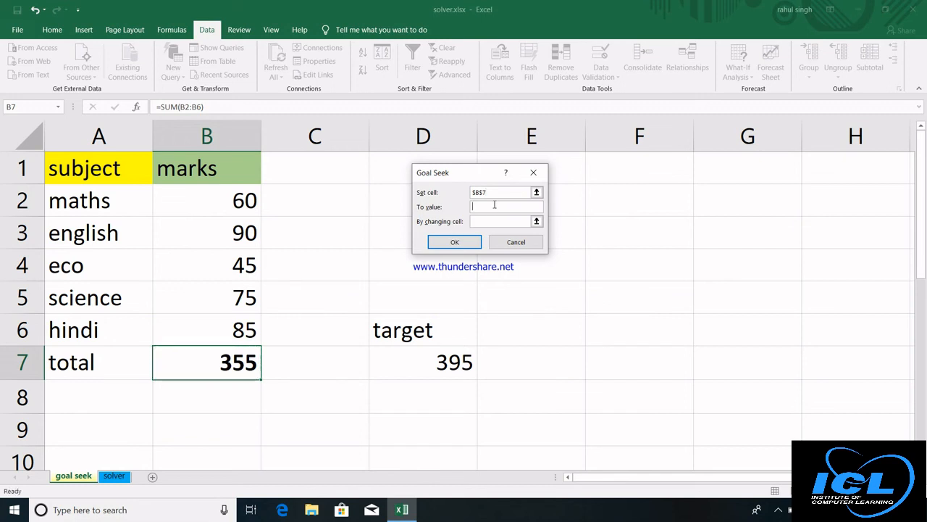
type("395")
left_click(506, 223)
left_click(232, 262)
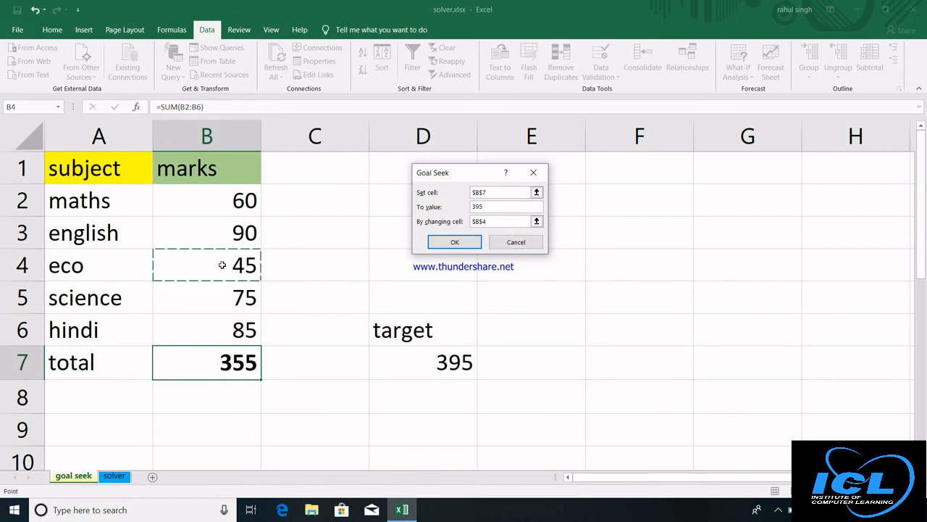
left_click(451, 246)
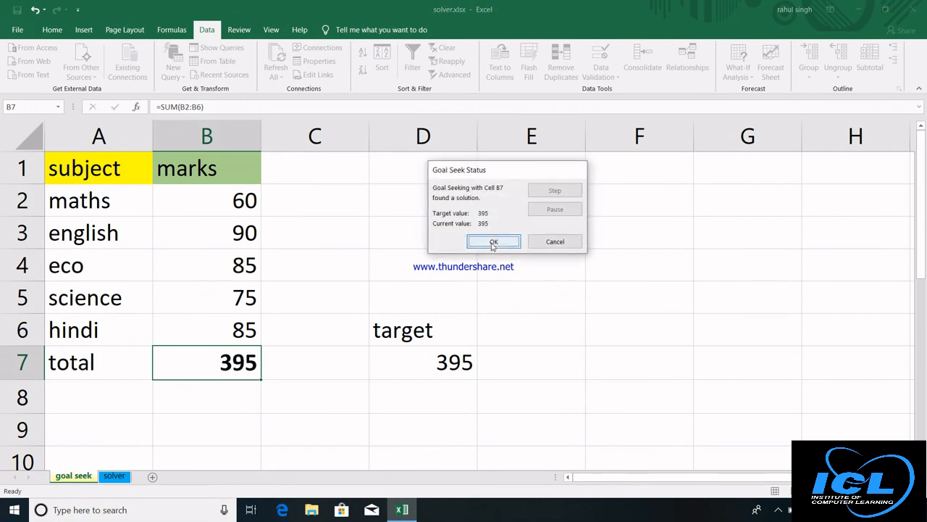
left_click(493, 243)
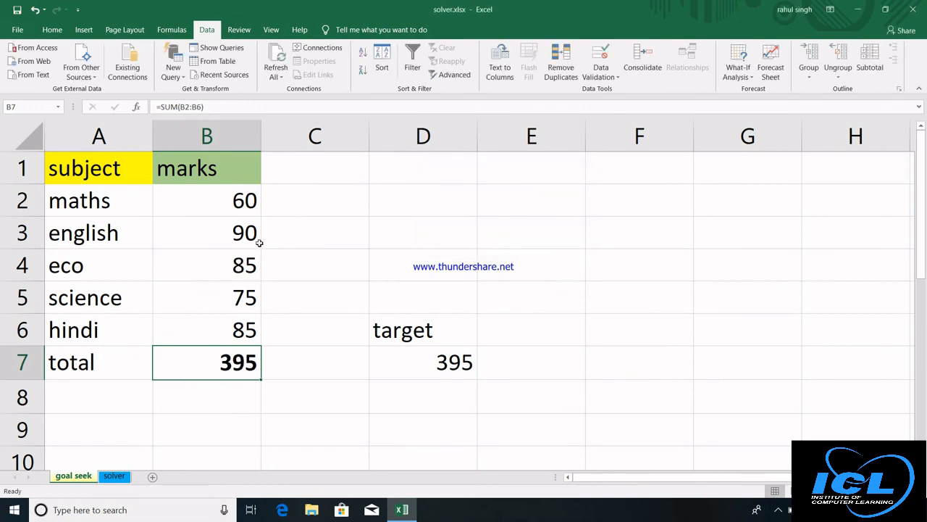
left_click(194, 270)
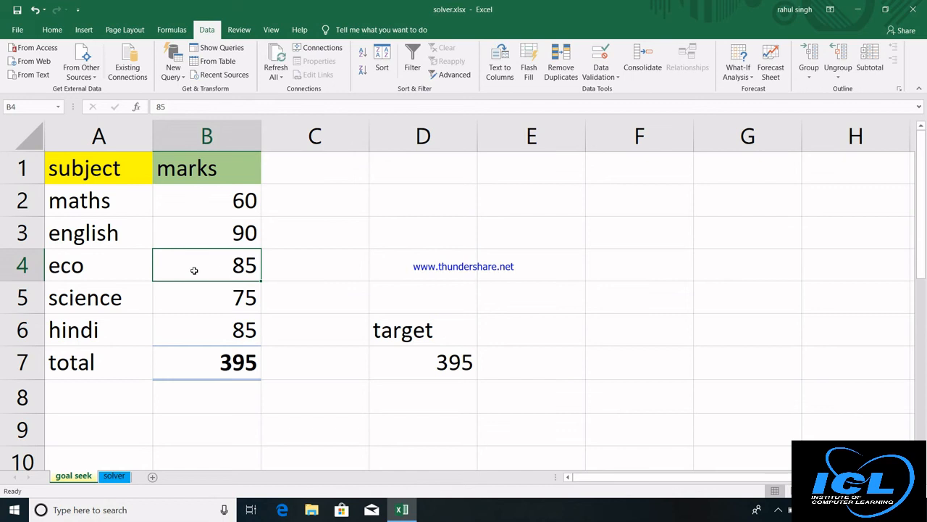
left_click(497, 228)
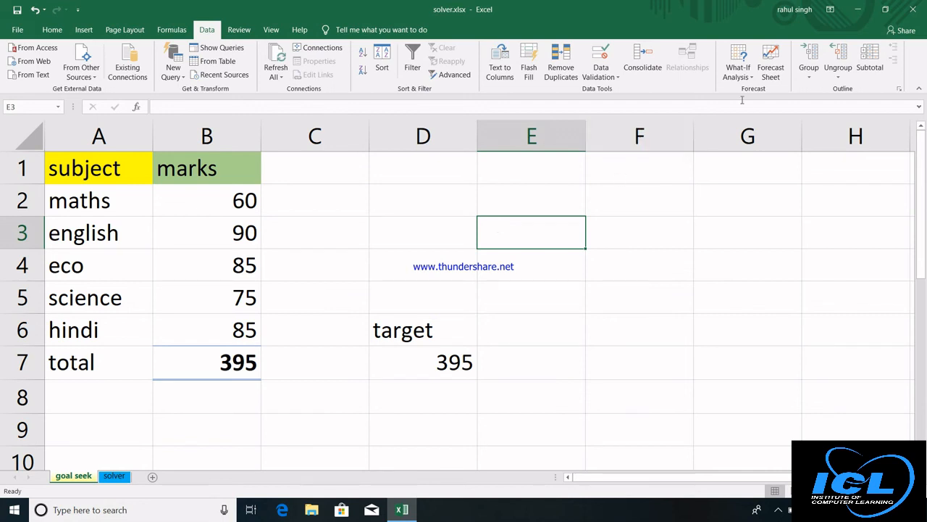
left_click(226, 364)
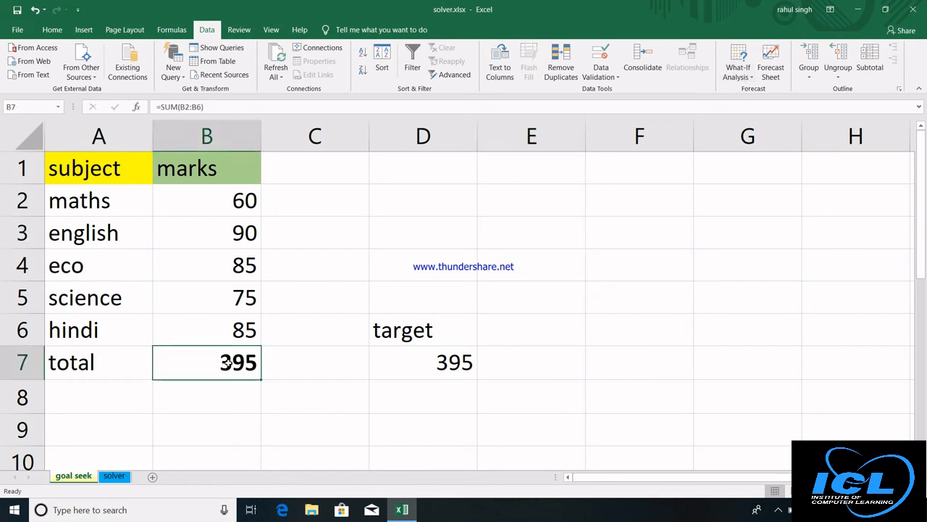
left_click(222, 301)
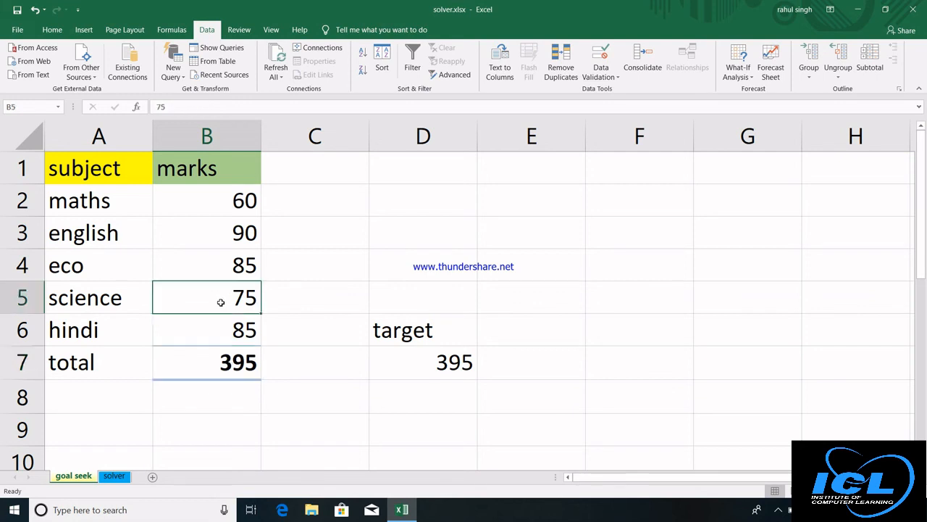
left_click(434, 369)
left_click(508, 363)
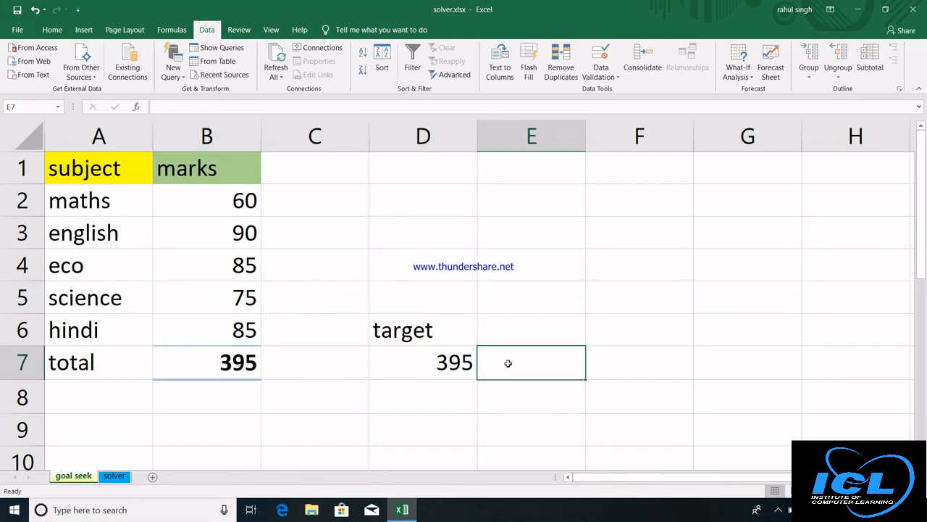
type("420")
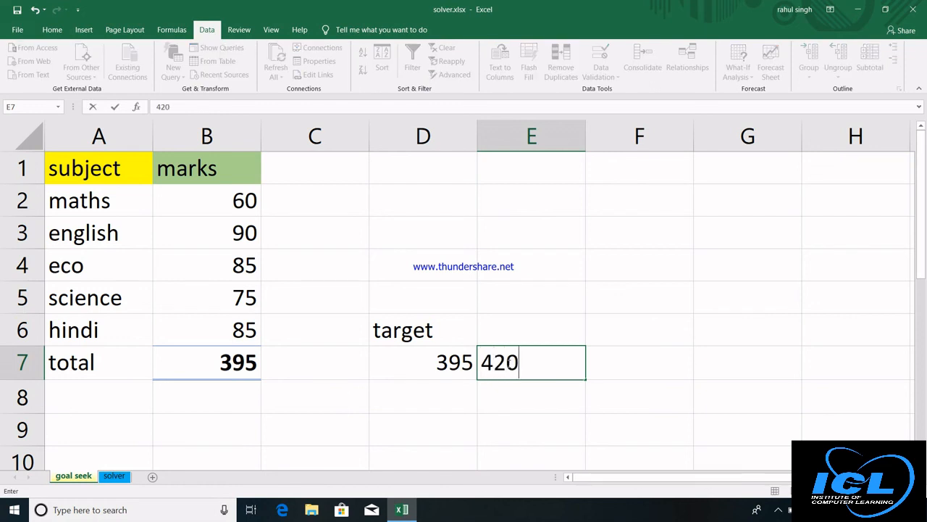
key("Return")
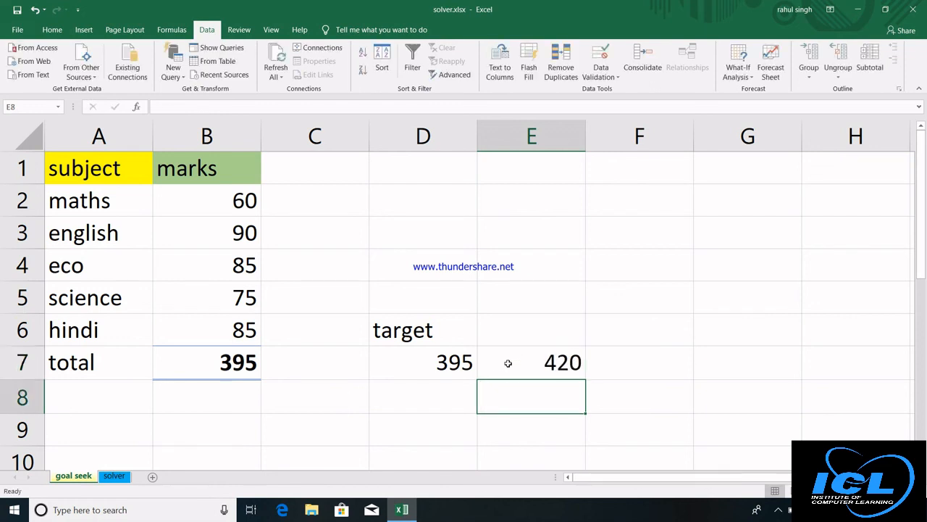
left_click(508, 363)
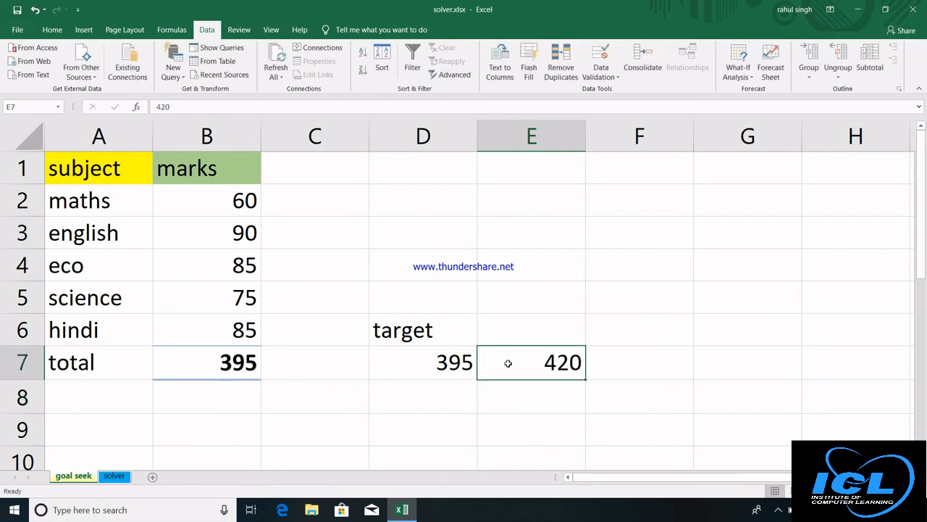
type("450")
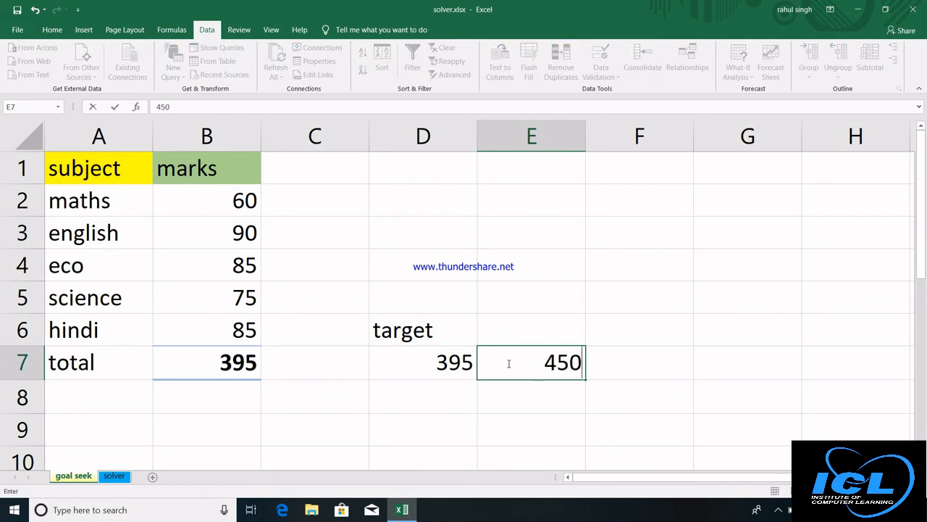
key("Return")
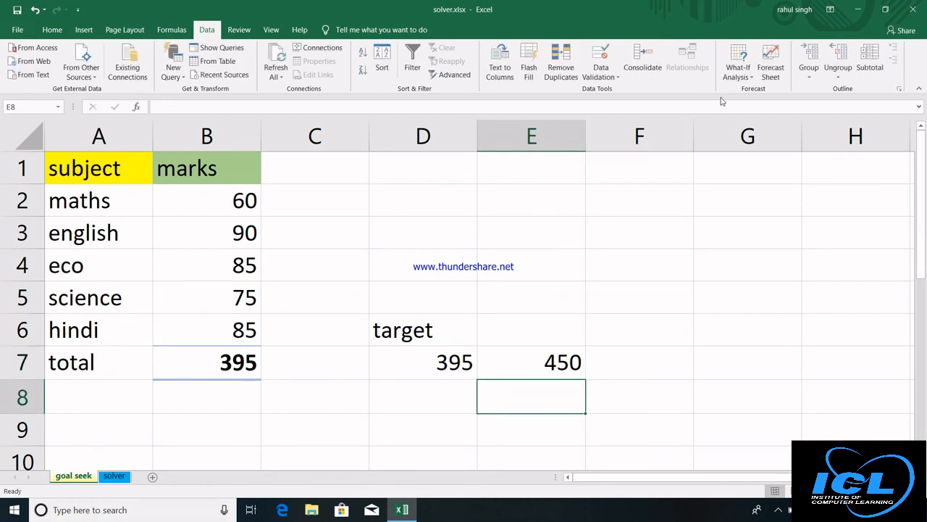
Goal Seek B7 to 450 by changing the science mark in B5, which becomes 130.
left_click(739, 80)
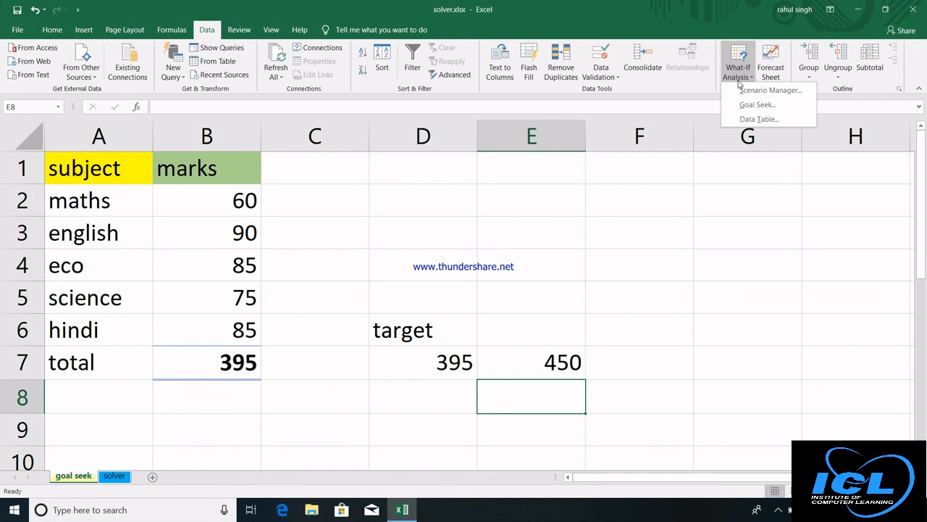
left_click(750, 107)
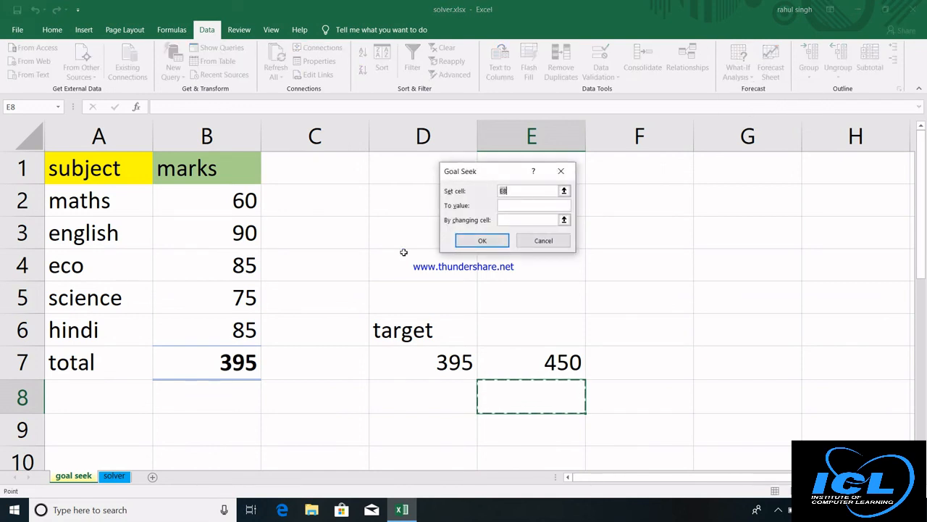
left_click(221, 361)
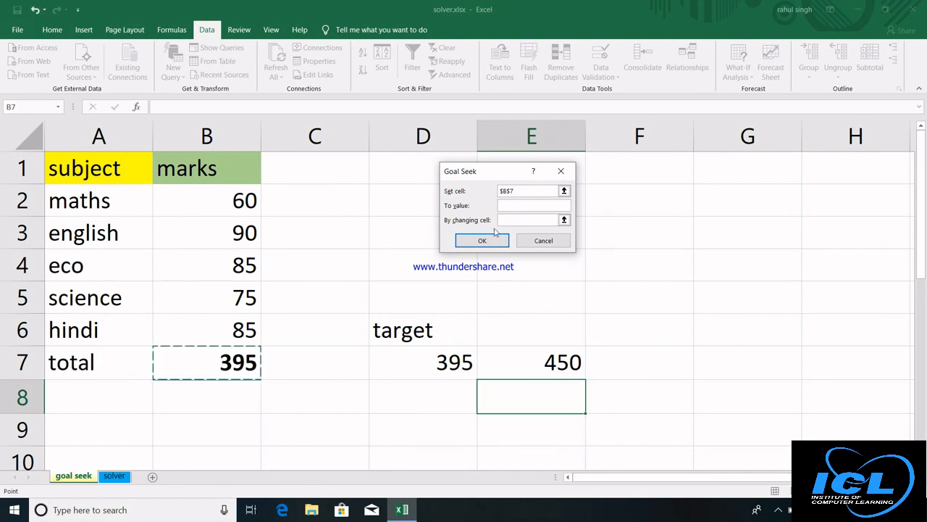
left_click(501, 206)
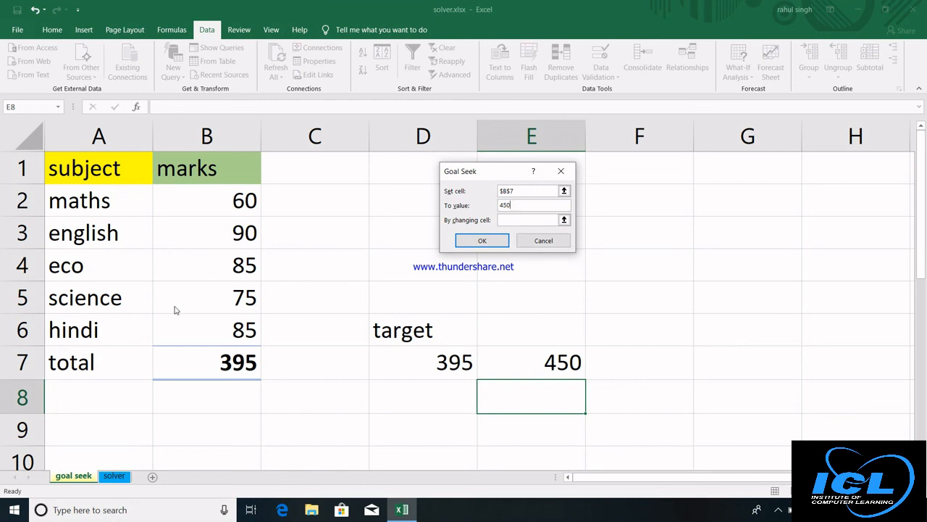
left_click(509, 220)
left_click(203, 298)
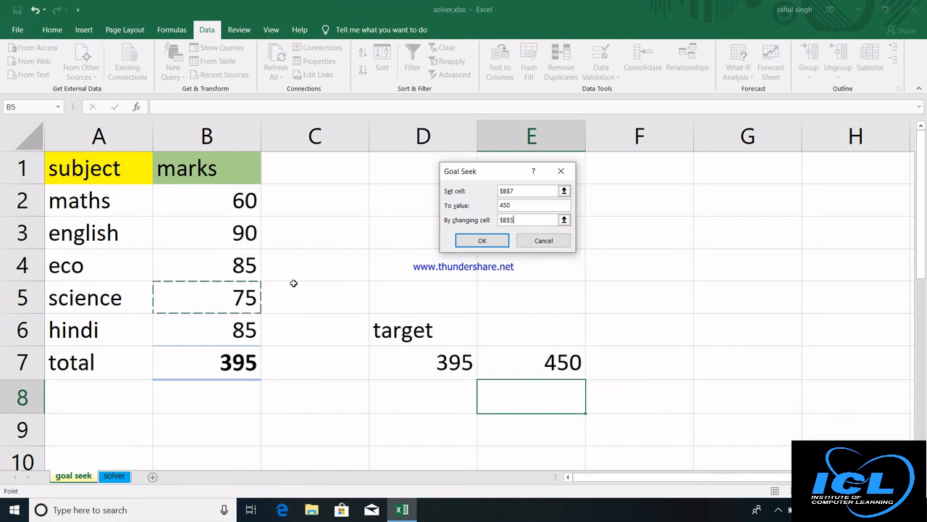
left_click(482, 241)
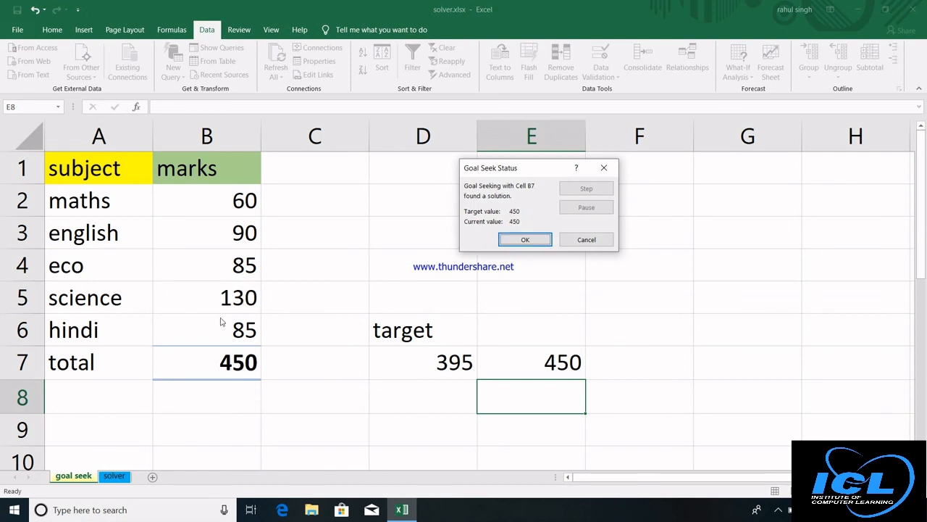
left_click(529, 244)
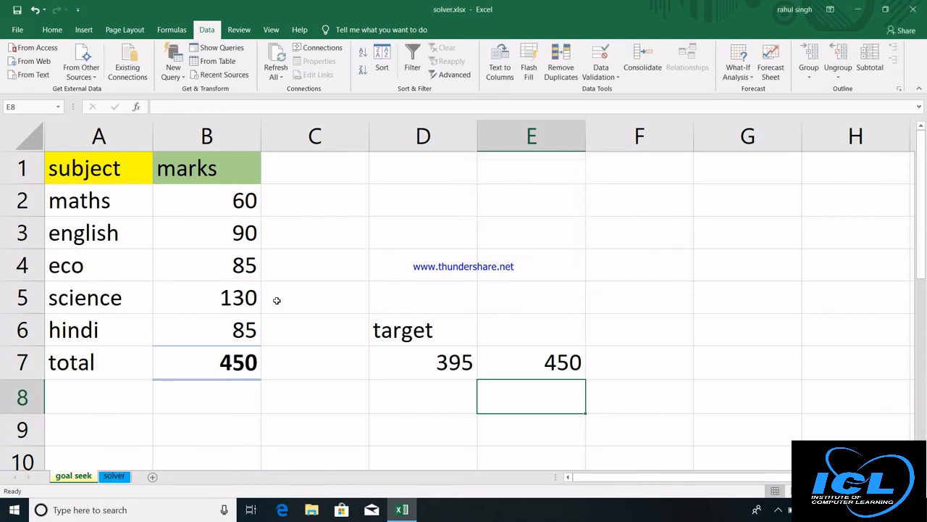
left_click(229, 299)
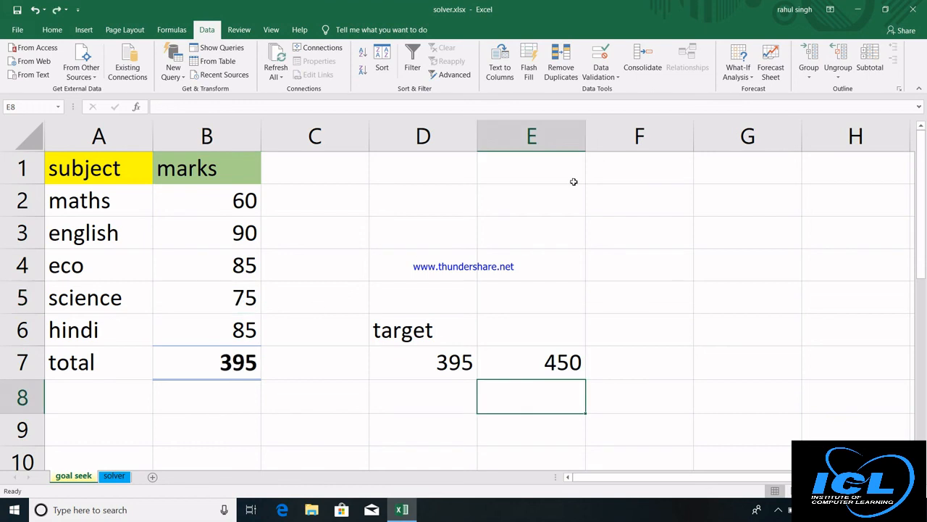
left_click(745, 82)
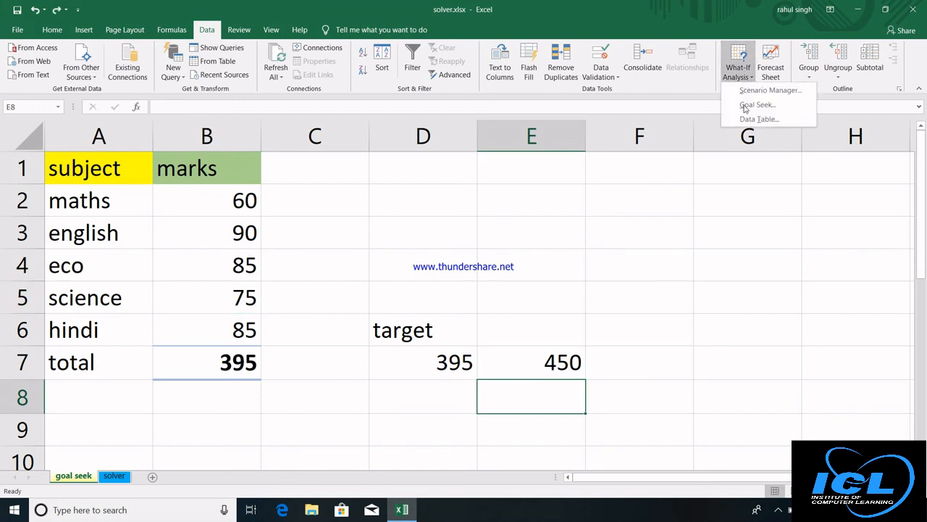
left_click(757, 105)
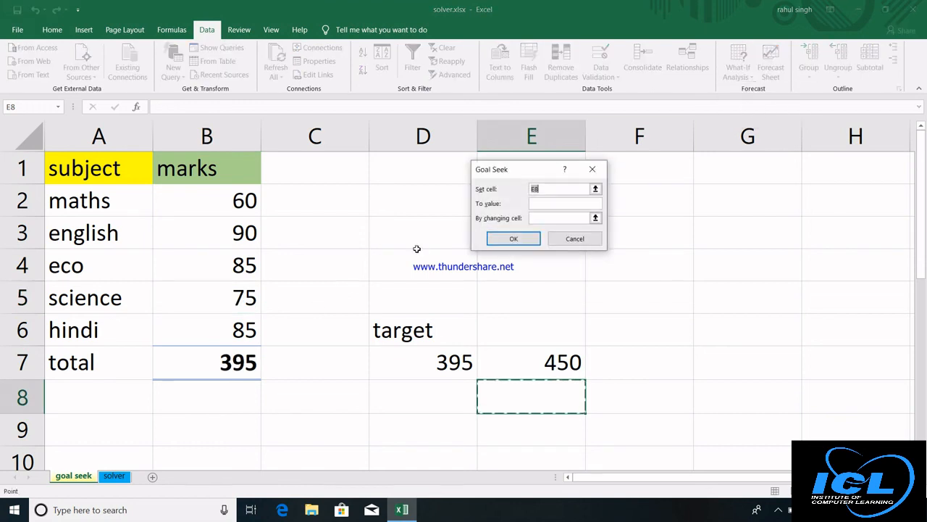
left_click(194, 355)
left_click(535, 204)
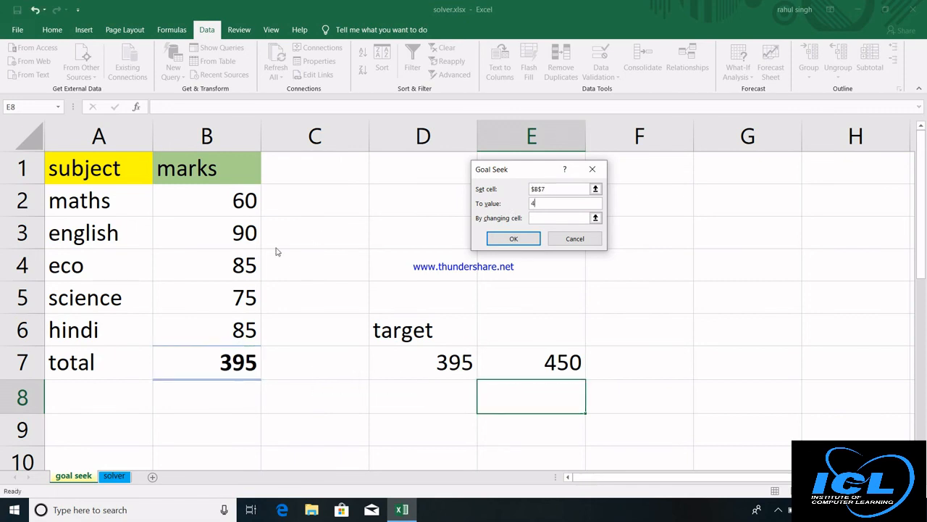
left_click(534, 218)
left_click(535, 218)
left_click(219, 265)
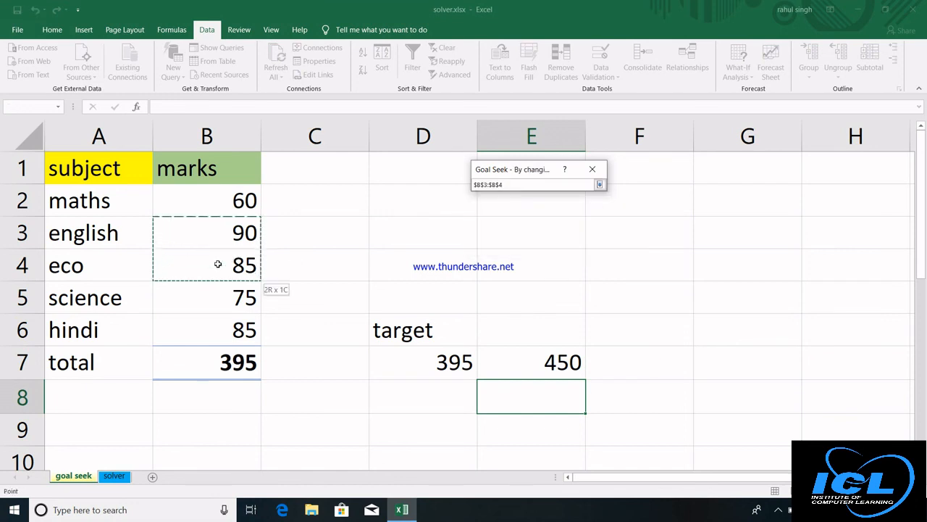
left_click_drag(215, 271, 214, 308)
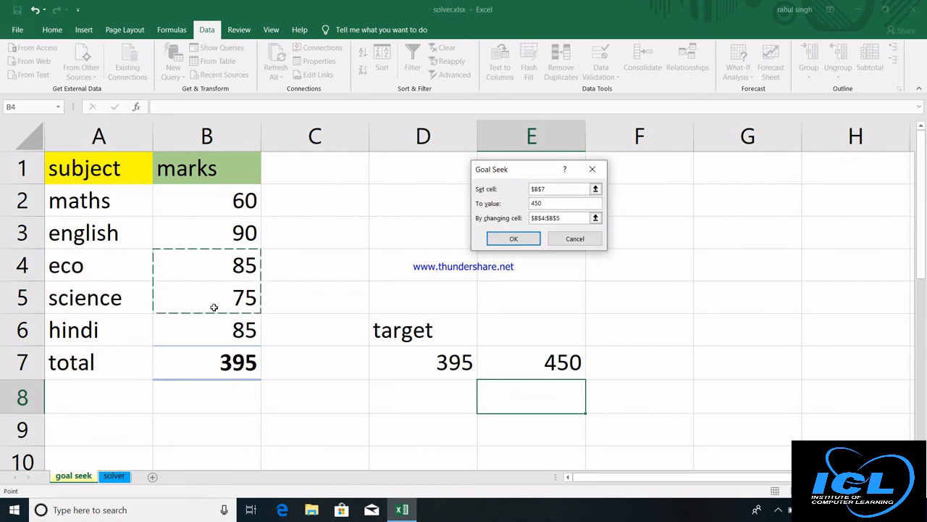
left_click(513, 238)
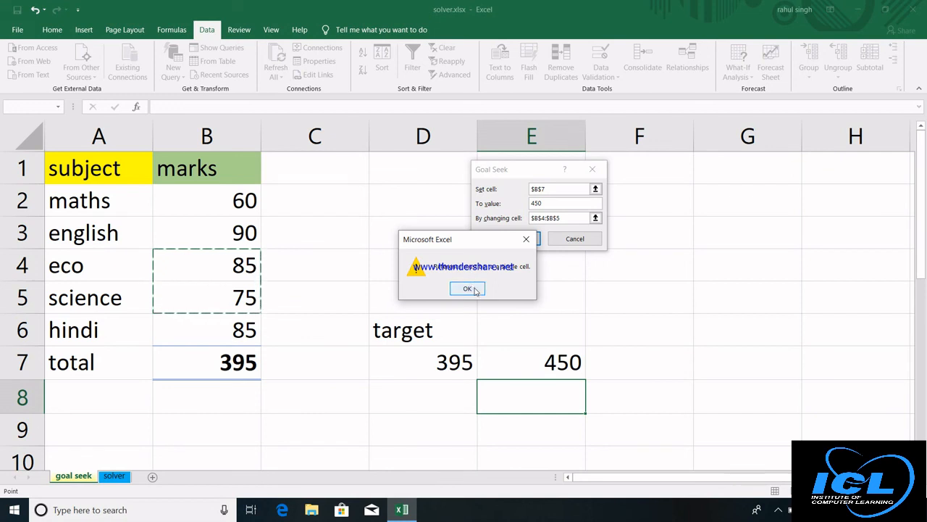
left_click(467, 289)
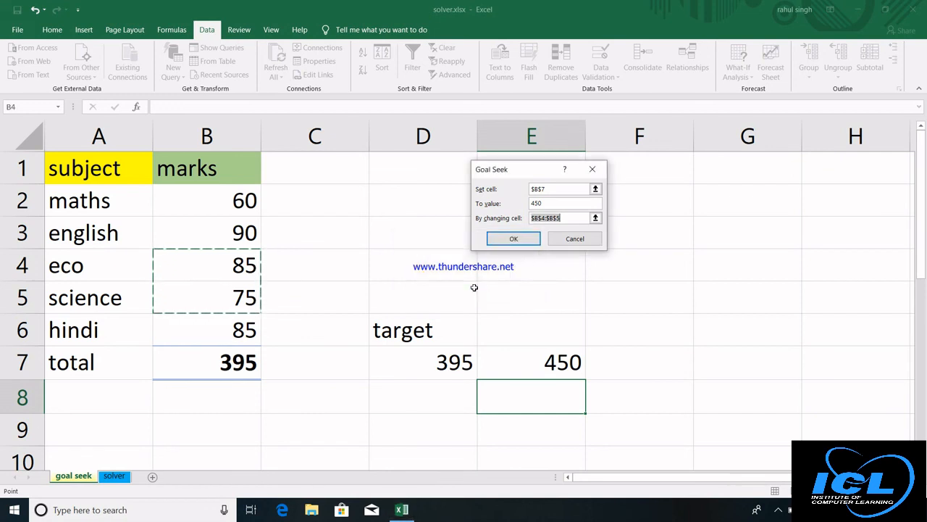
left_click(571, 239)
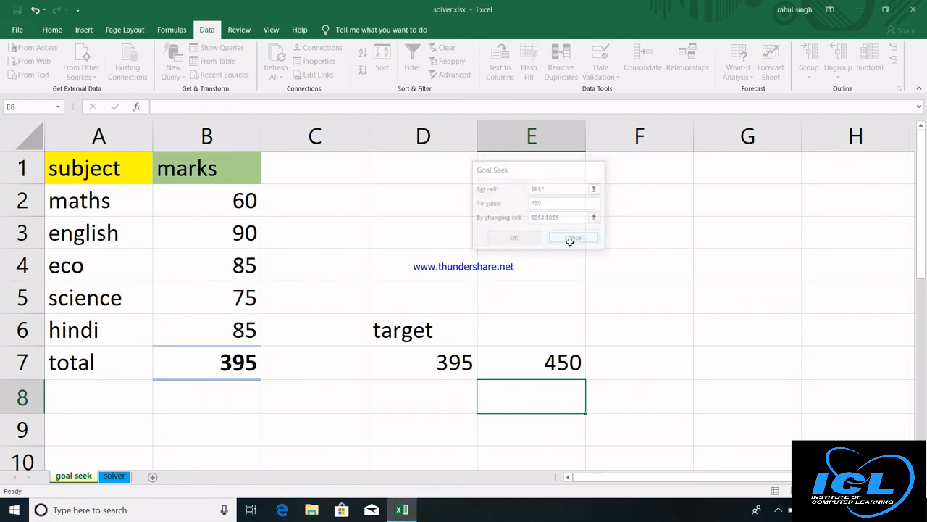
On the solver sheet, enable the Solver Add-in through Excel Options > Add-ins.
left_click(116, 478)
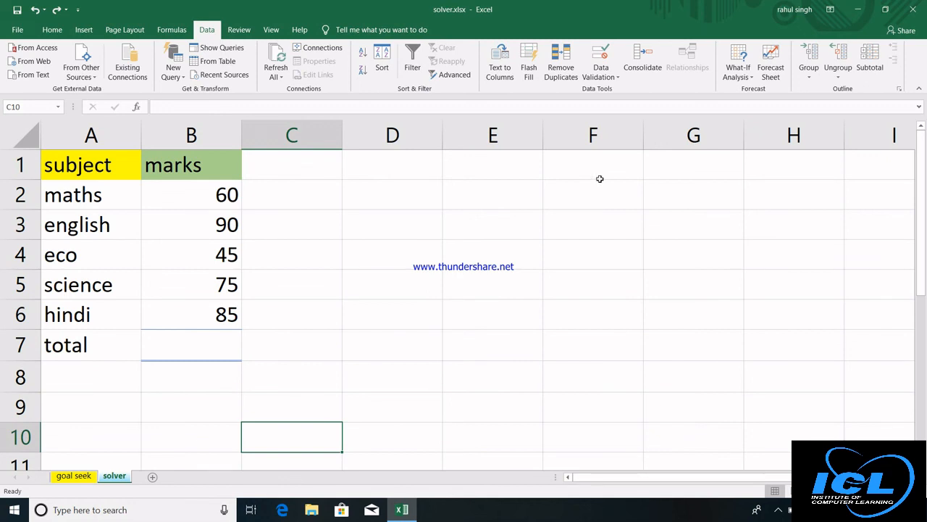
left_click(17, 32)
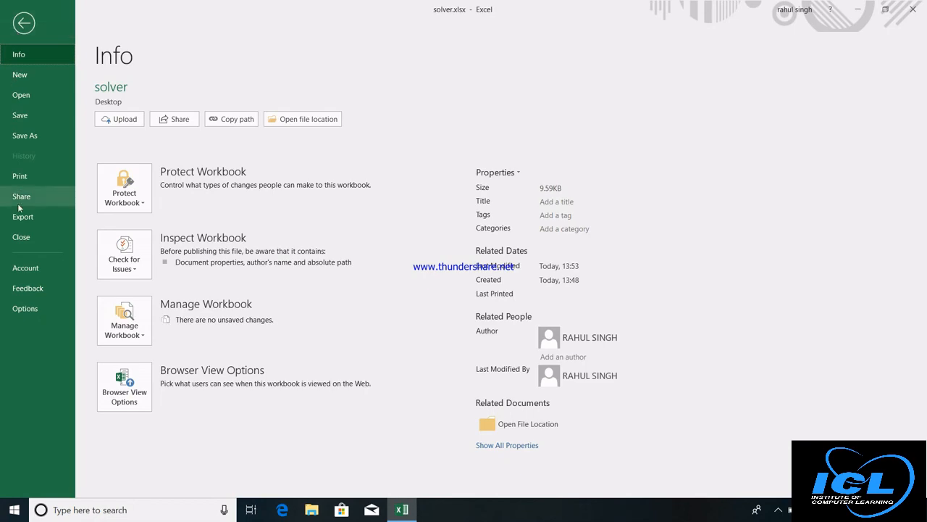
left_click(31, 313)
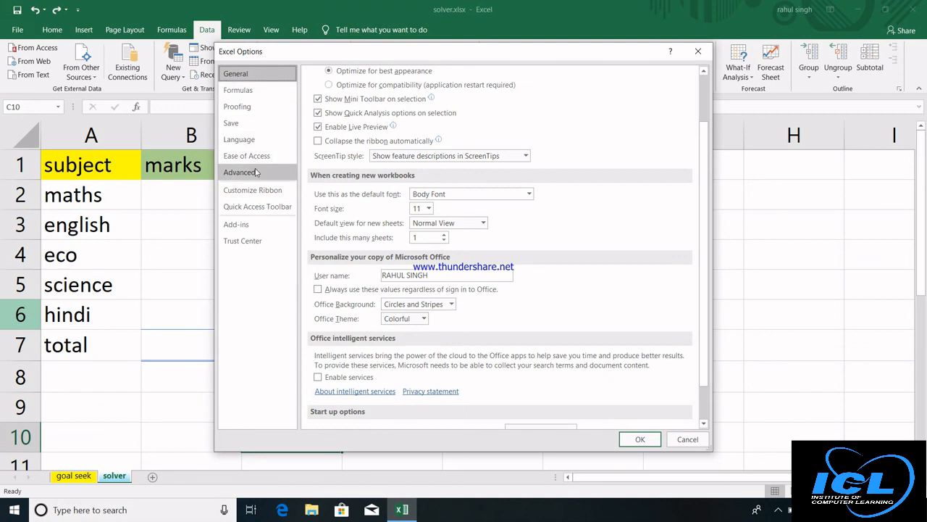
left_click(252, 230)
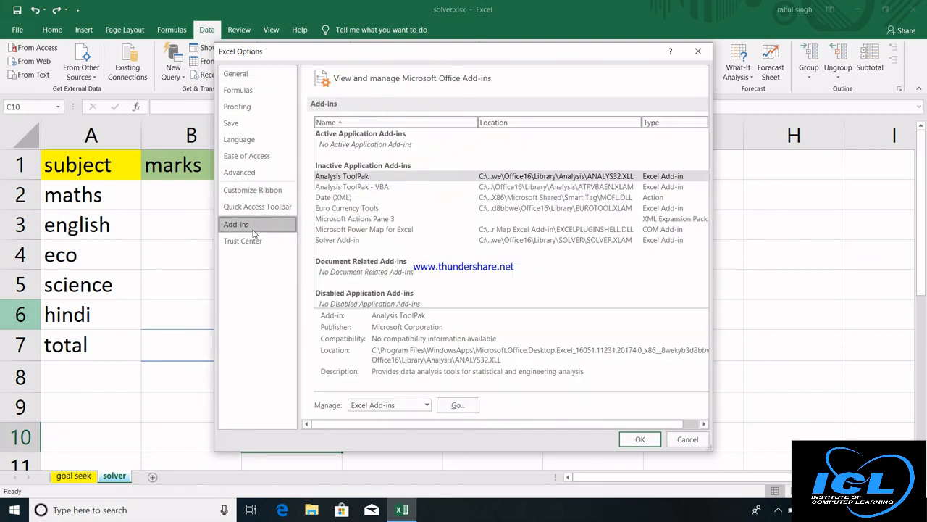
left_click(458, 405)
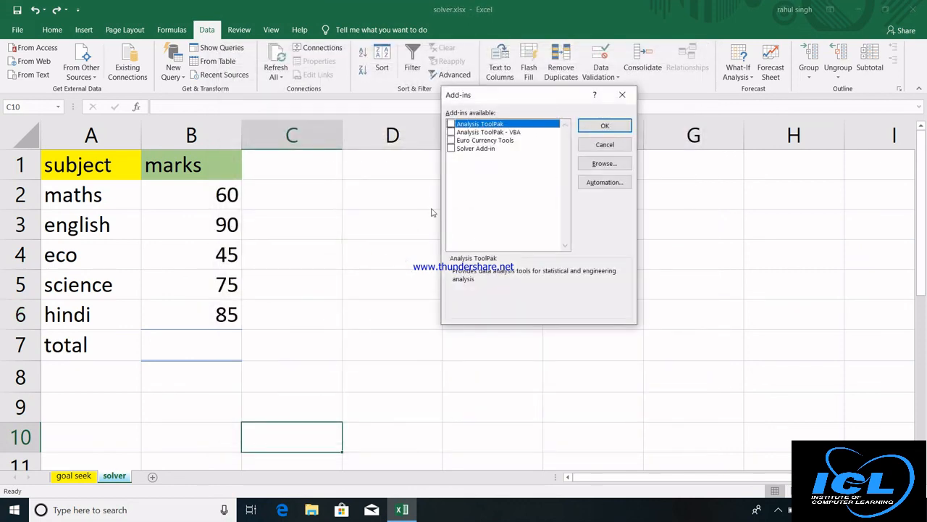
left_click(453, 149)
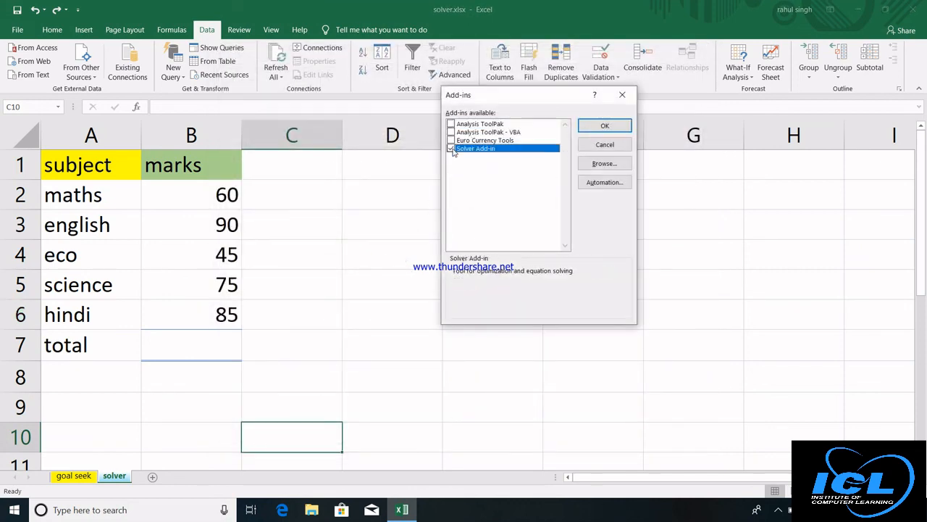
left_click(597, 128)
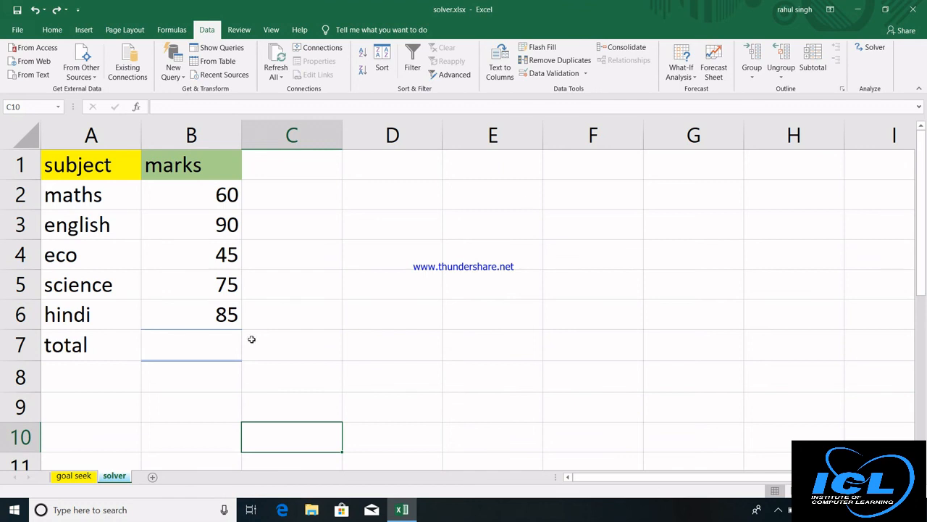
Enter =SUM(B2:B6) in B7 on the solver sheet, totalling the marks to 355.
left_click(223, 341)
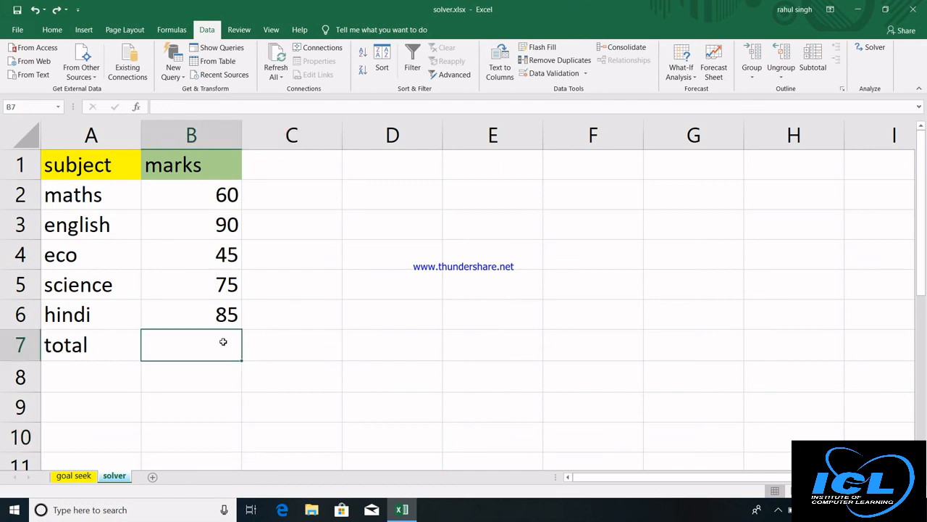
type("=sum")
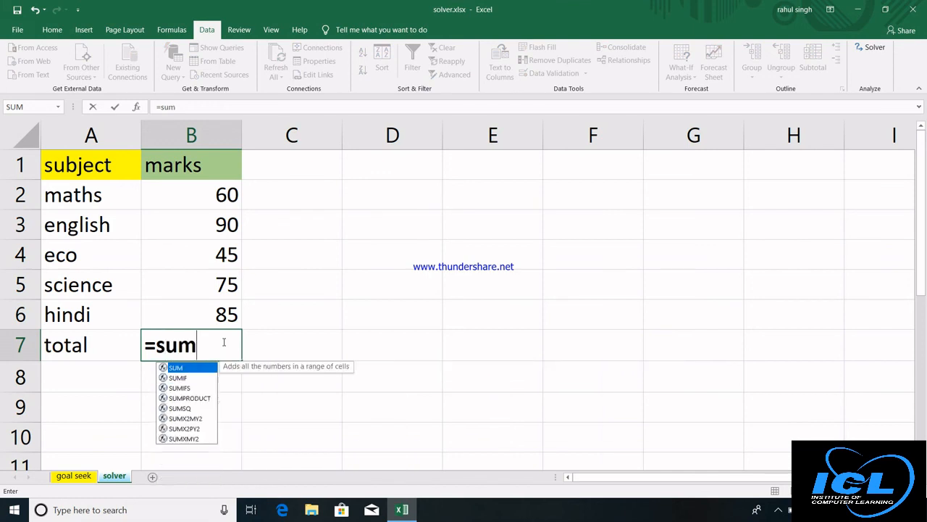
type("(")
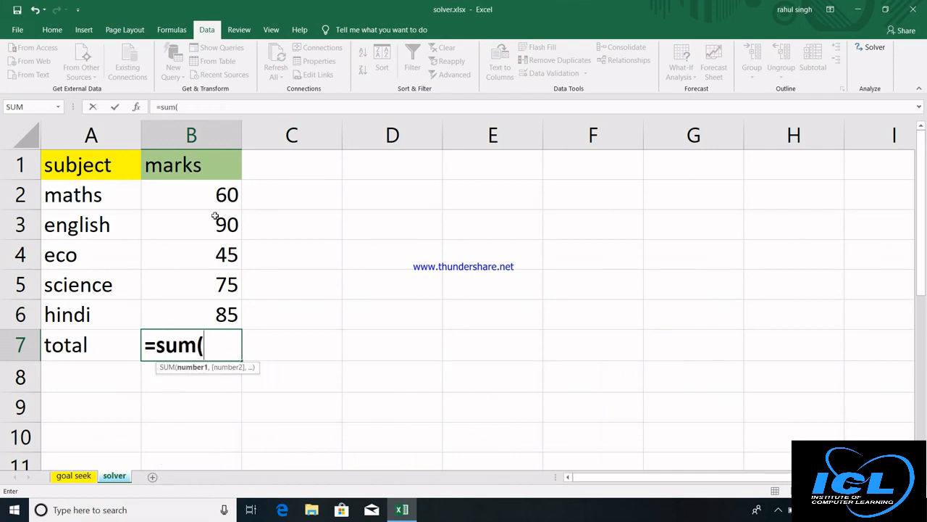
left_click_drag(211, 197, 211, 301)
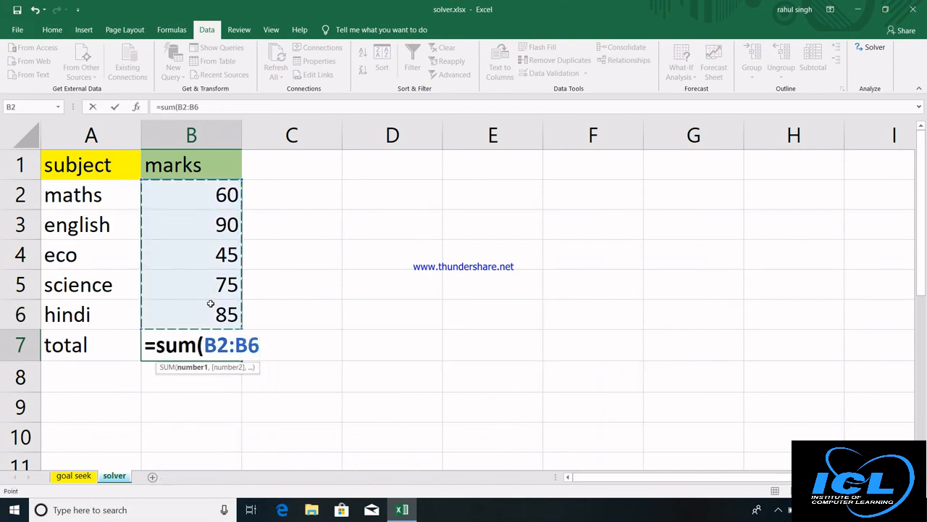
type(")")
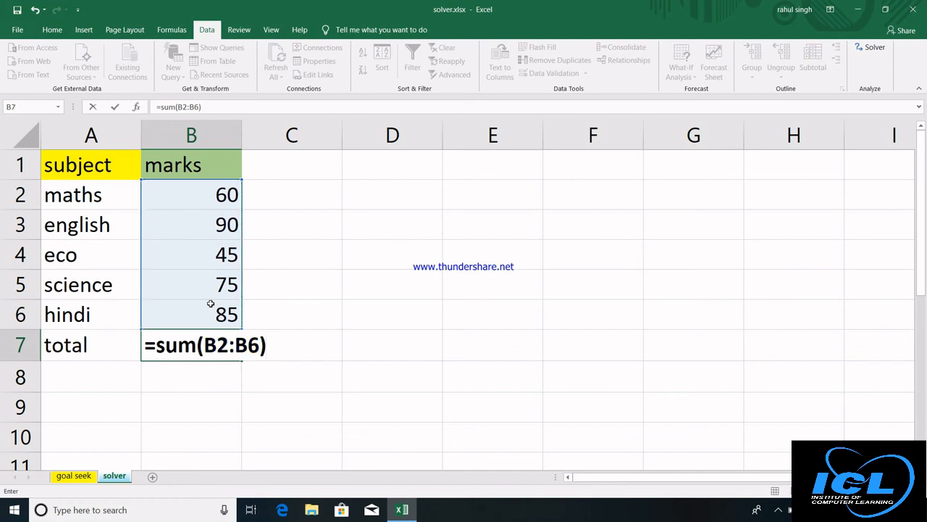
key("Return")
Put the target value 455 in D7 with the label 'target' in D6.
left_click(375, 342)
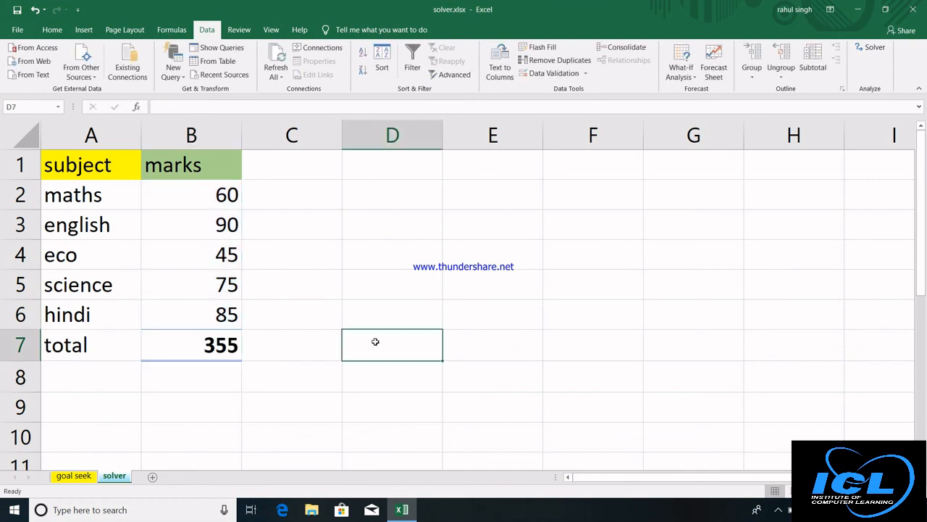
type("455")
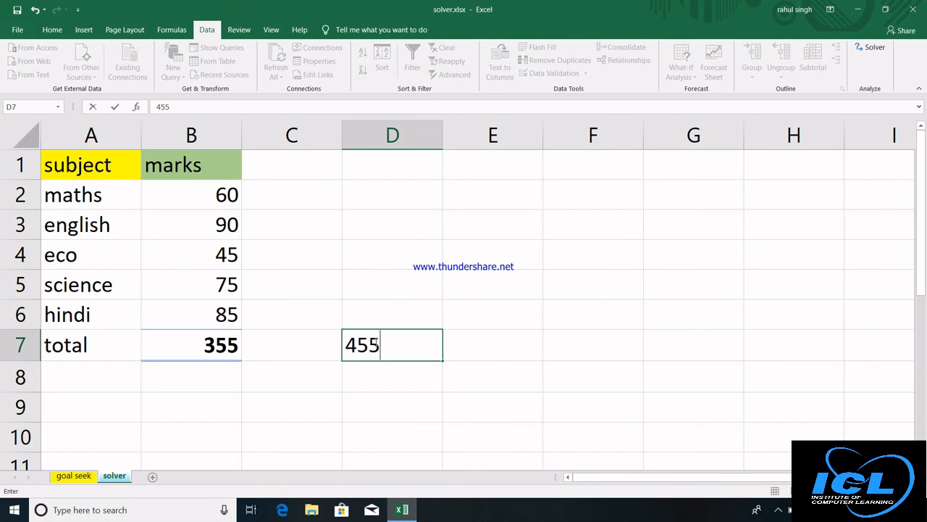
key("Up")
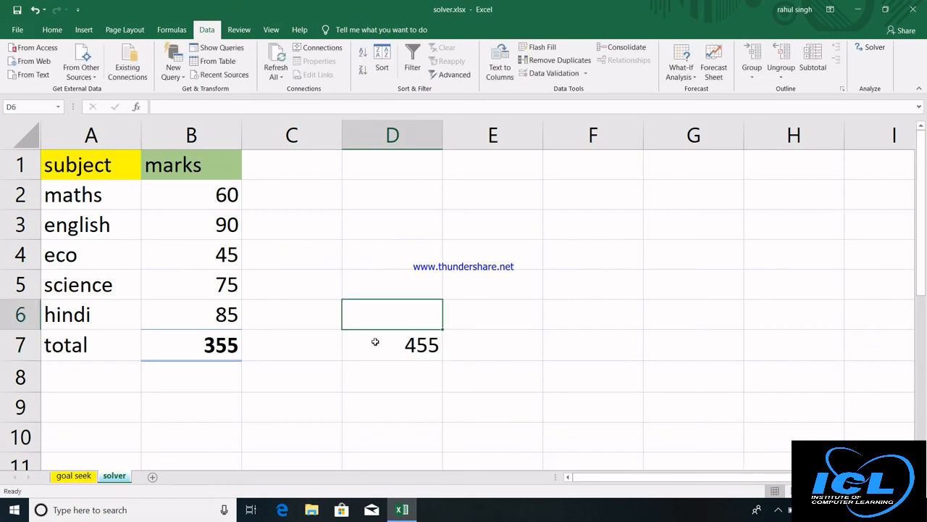
type("target")
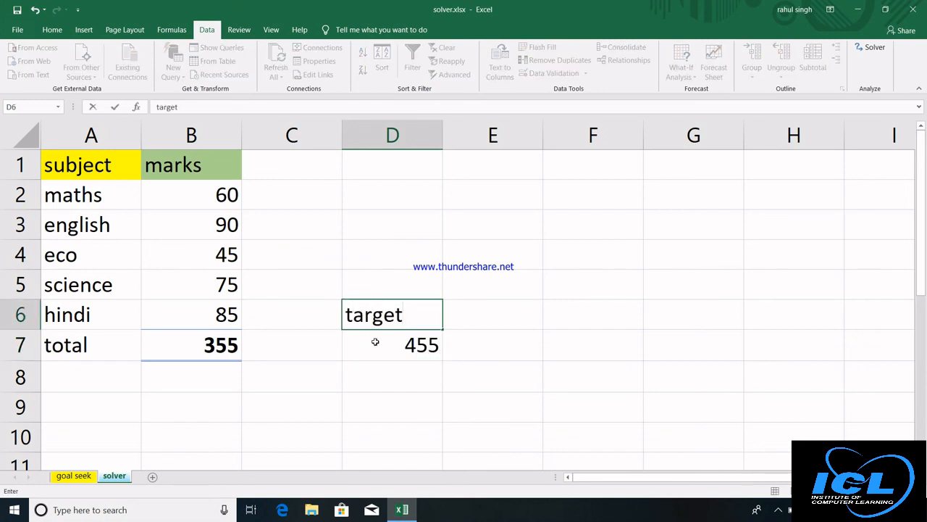
left_click(376, 341)
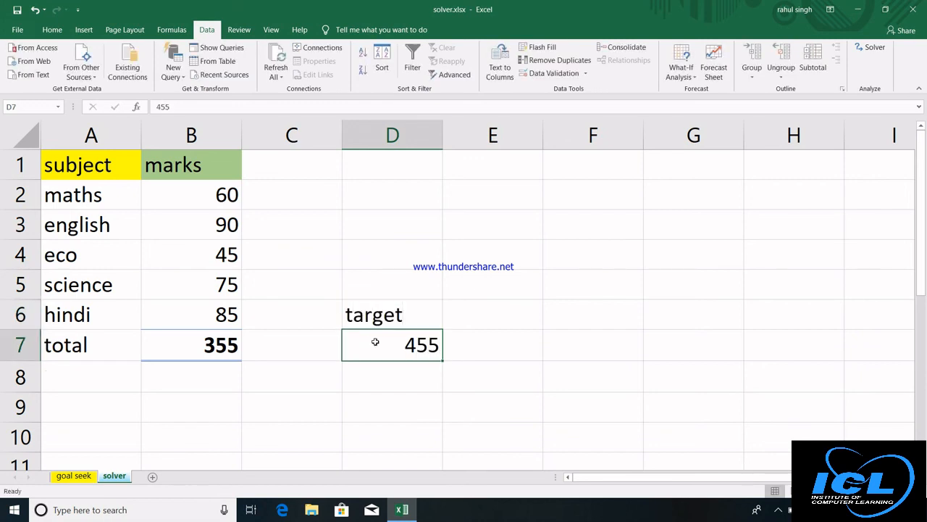
In Solver Parameters, set objective $B$7 to value 455 with changing cells B2:B6.
left_click(873, 48)
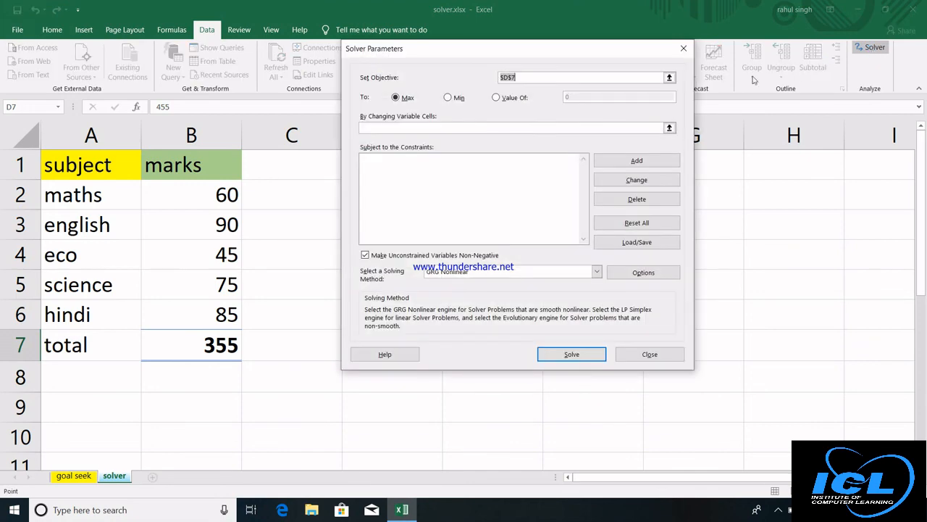
left_click_drag(540, 55, 650, 129)
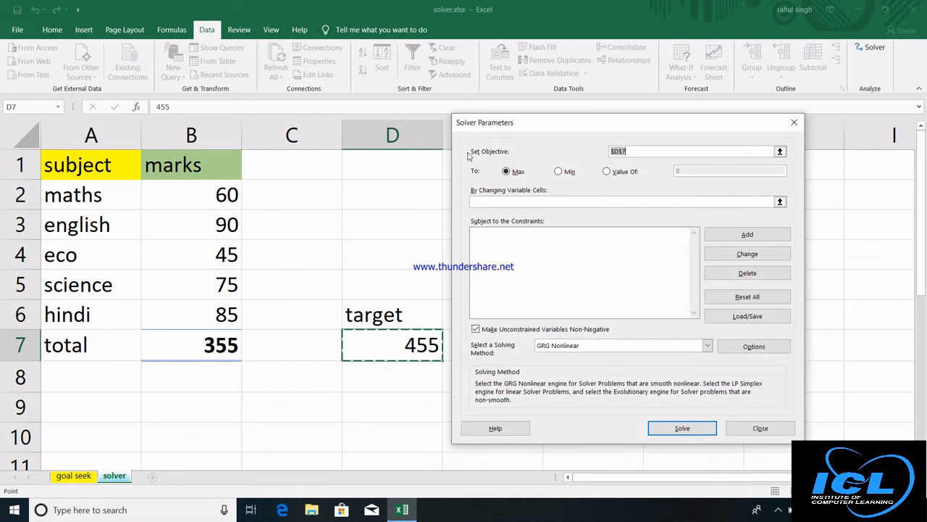
left_click(187, 350)
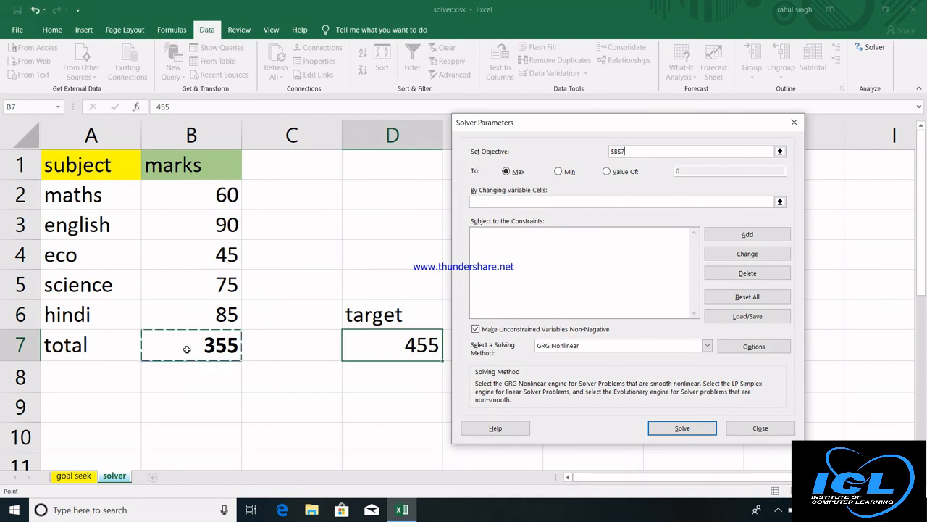
left_click(610, 173)
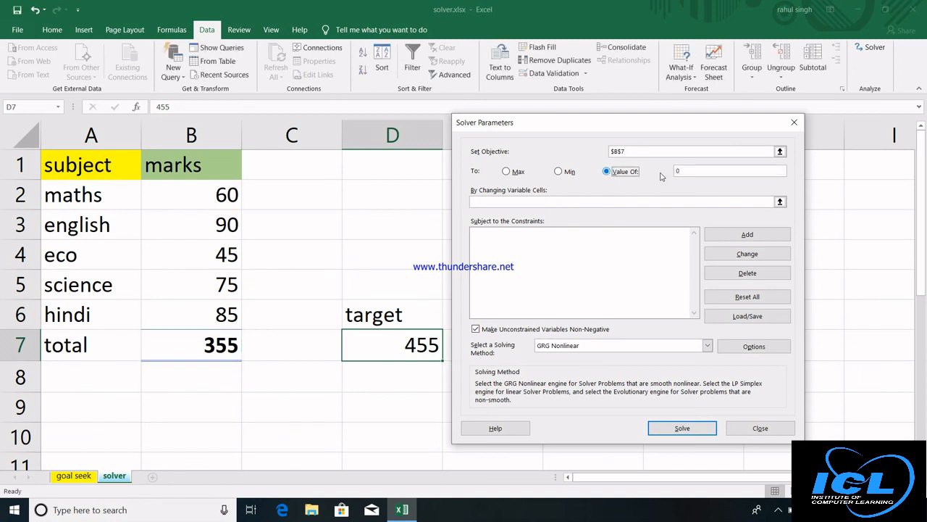
left_click(684, 171)
type("455")
left_click(555, 202)
left_click(554, 203)
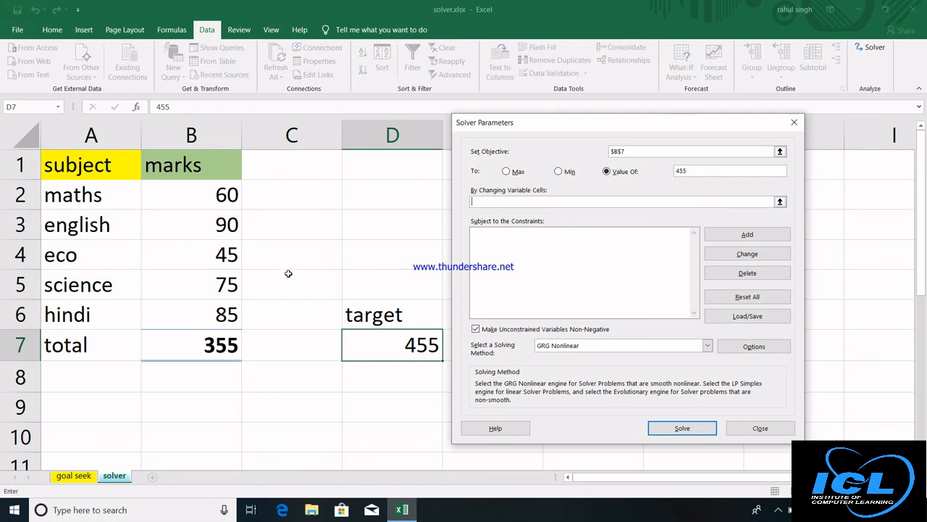
left_click_drag(205, 201, 202, 301)
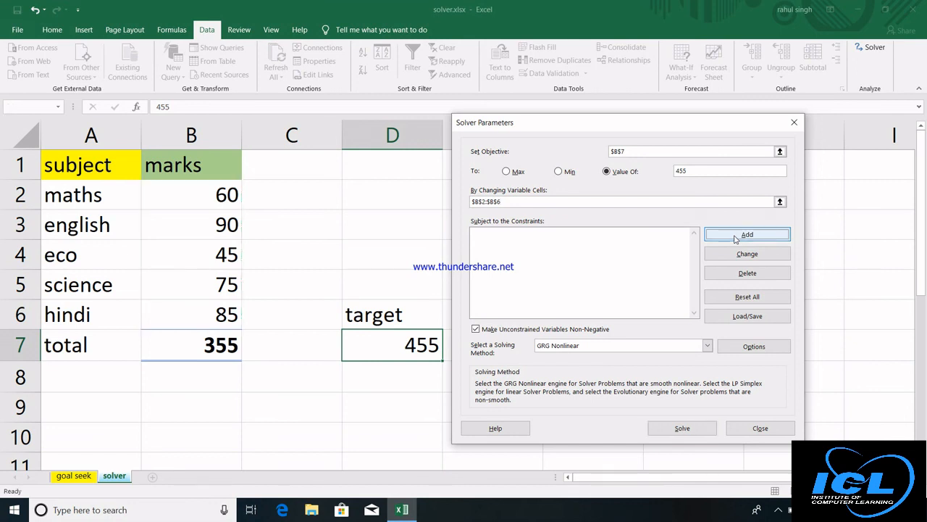
Add the Solver constraint $B$2:$B$6 <= 100 and solve for the new marks.
left_click(736, 235)
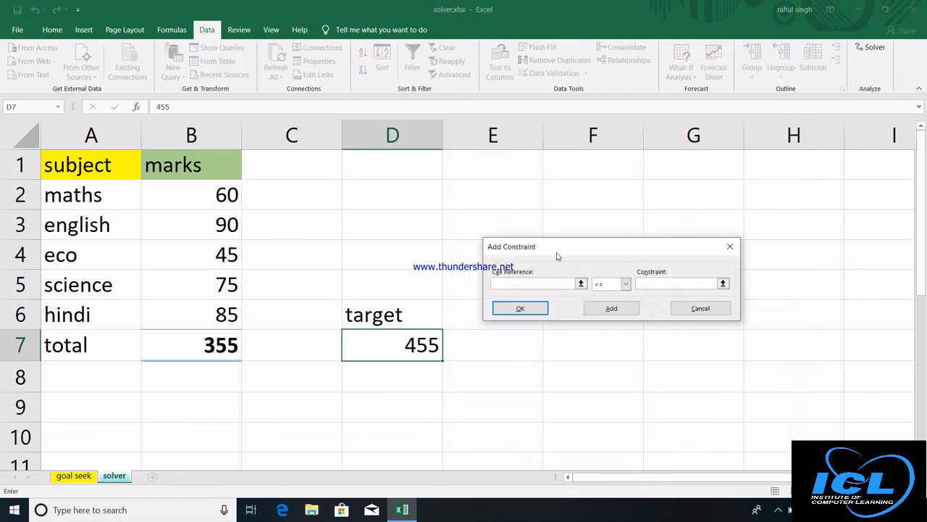
left_click(190, 201)
left_click_drag(191, 200, 204, 315)
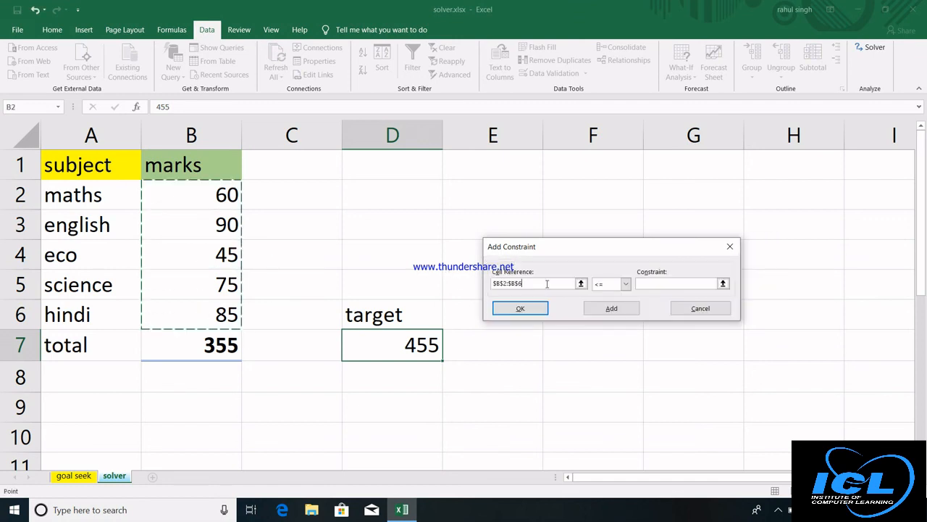
left_click(649, 282)
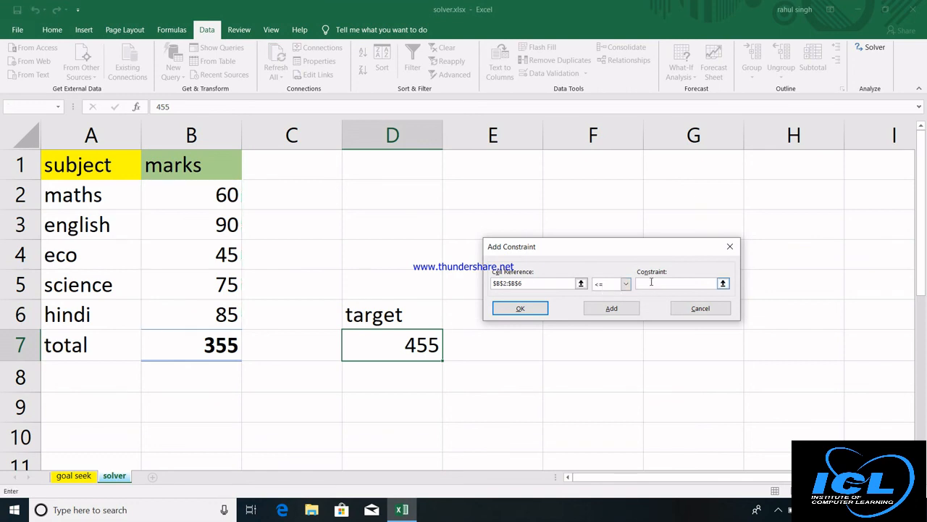
type("100")
left_click(523, 308)
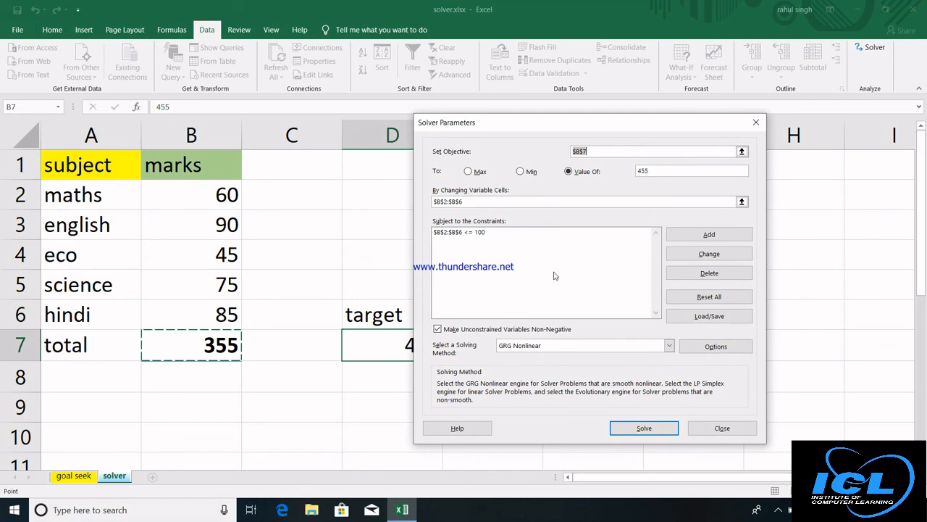
left_click(644, 428)
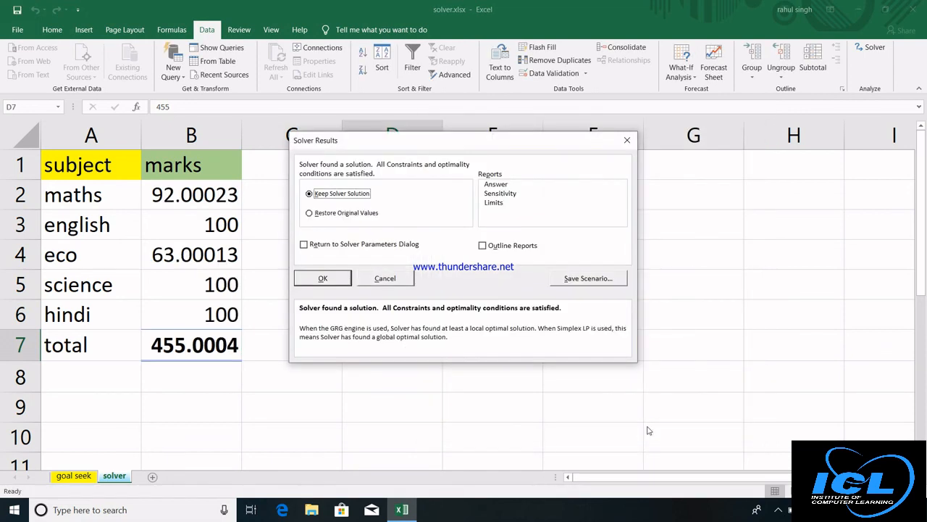
Keep Solver's solution and show B2:B7 with no decimals: 92, 100, 63, 100, 100, total 455.
left_click(323, 279)
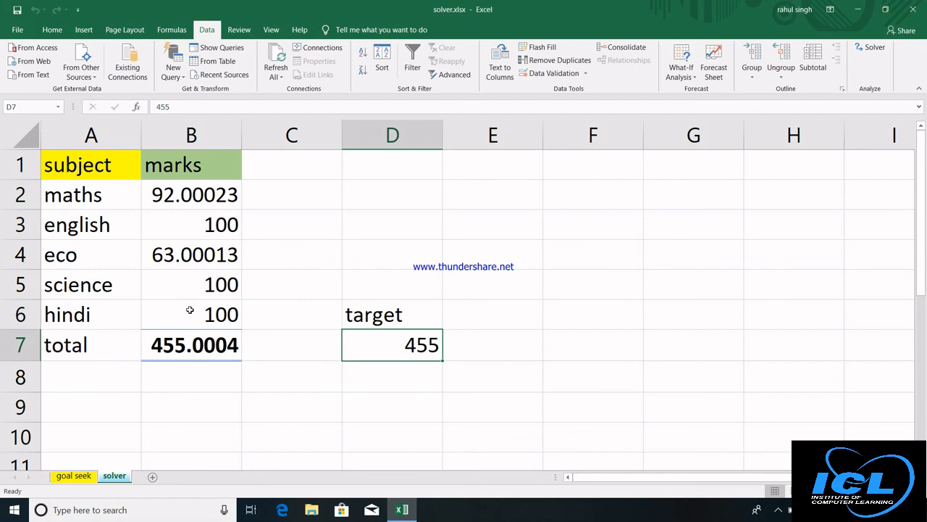
left_click_drag(208, 194, 214, 348)
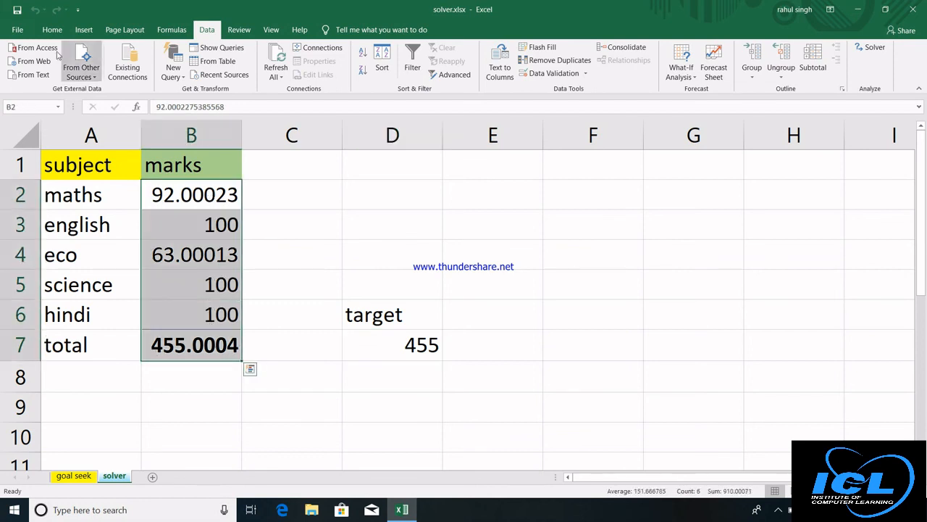
left_click(53, 30)
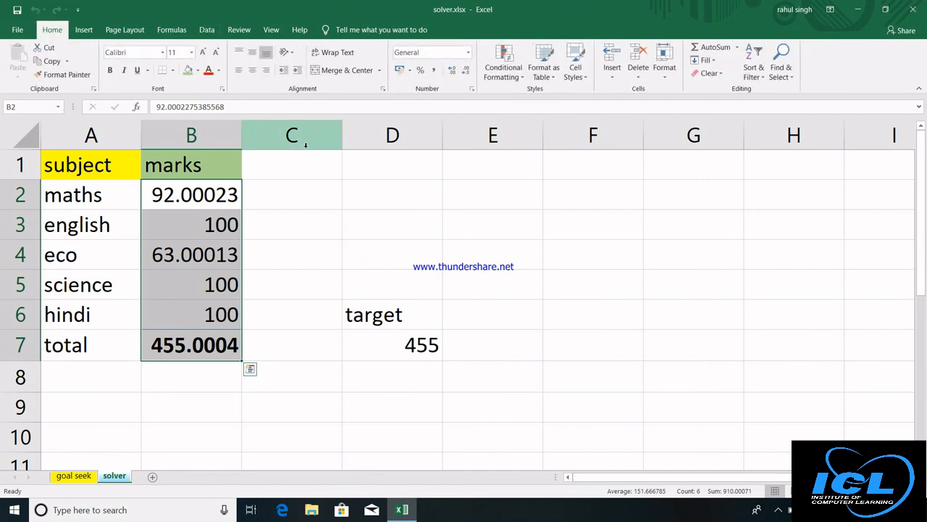
left_click(455, 72)
left_click(454, 72)
left_click(454, 72)
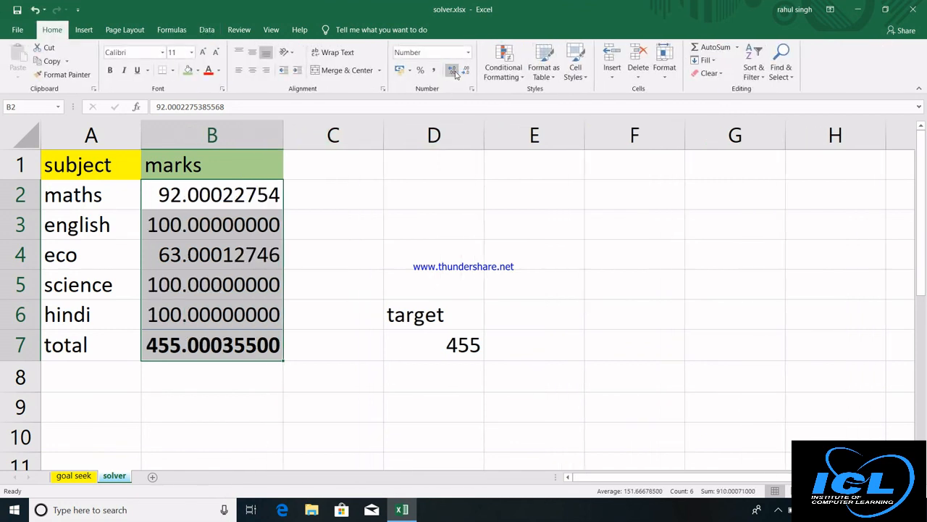
left_click(466, 73)
left_click(466, 72)
left_click(466, 72)
left_click(466, 72)
left_click(466, 72)
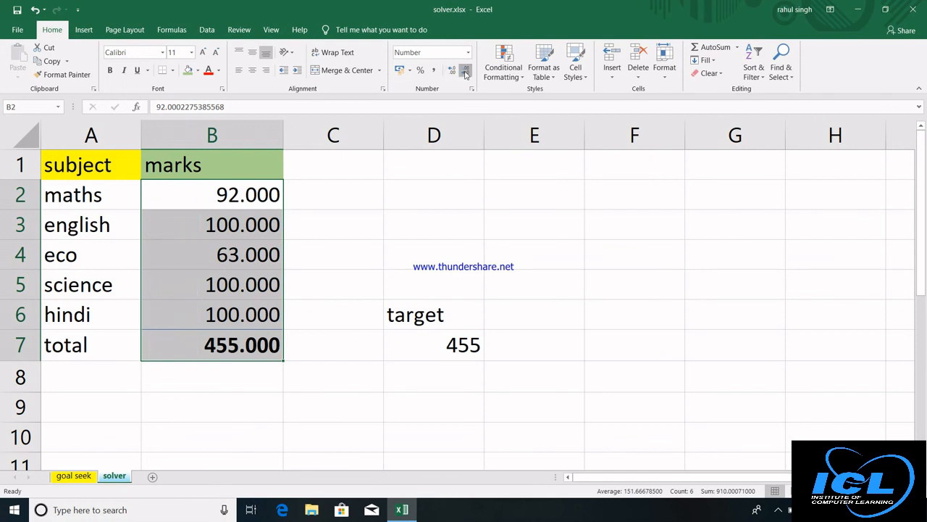
left_click(466, 72)
left_click(466, 72)
left_click(466, 73)
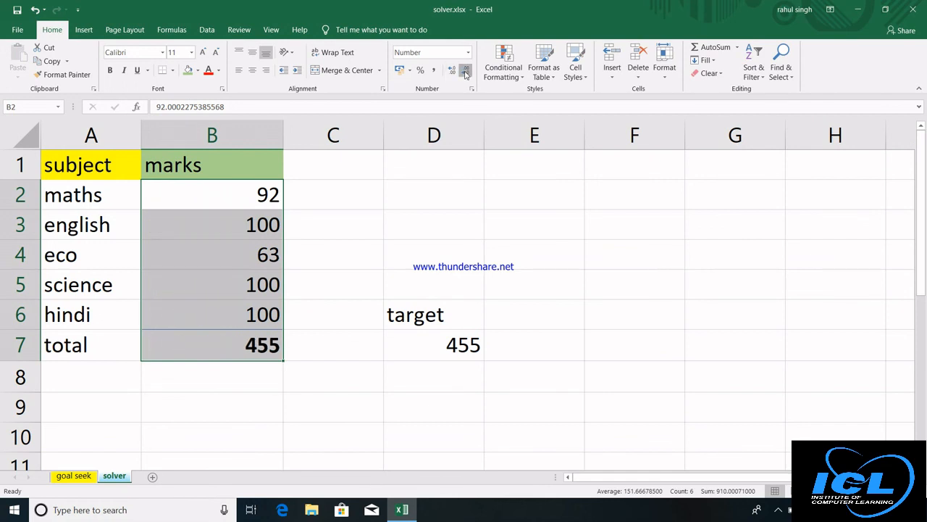
left_click(433, 234)
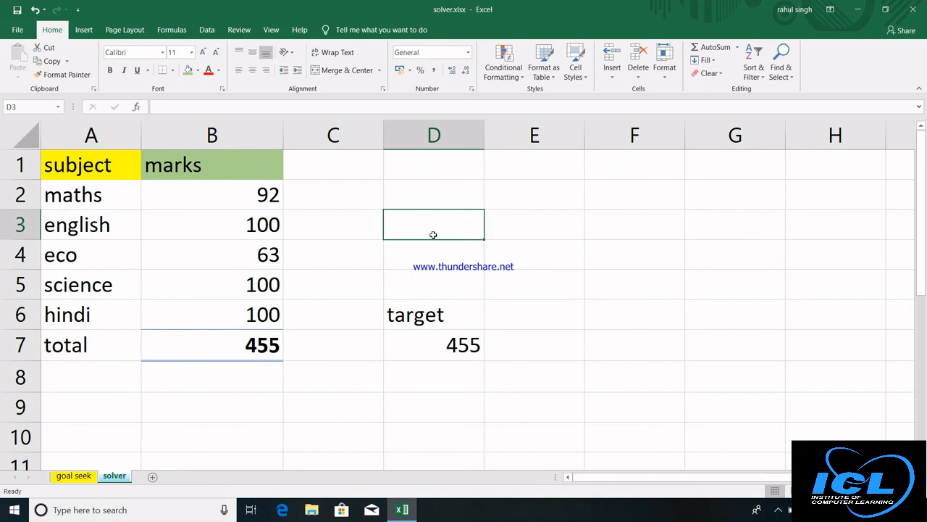
Look over the What-If Analysis options on the Data ribbon, then dismiss them unchosen.
left_click(206, 30)
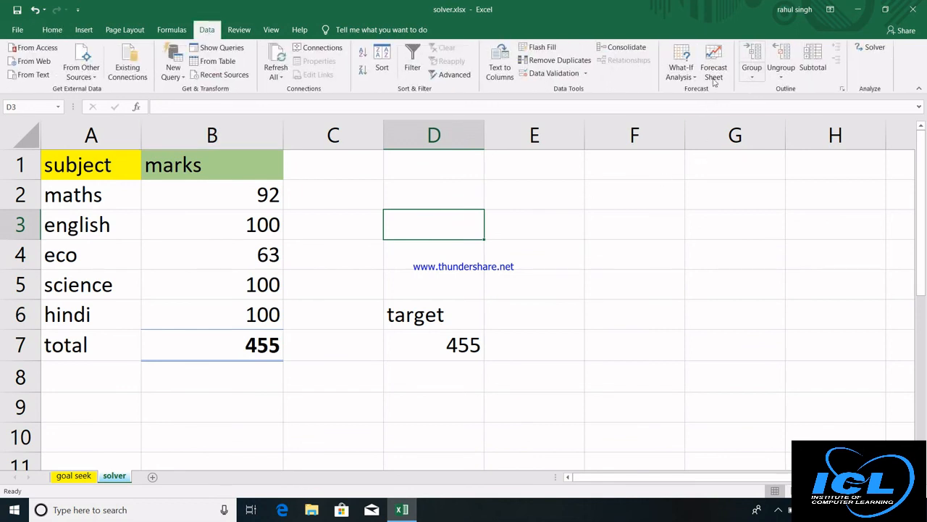
left_click(682, 71)
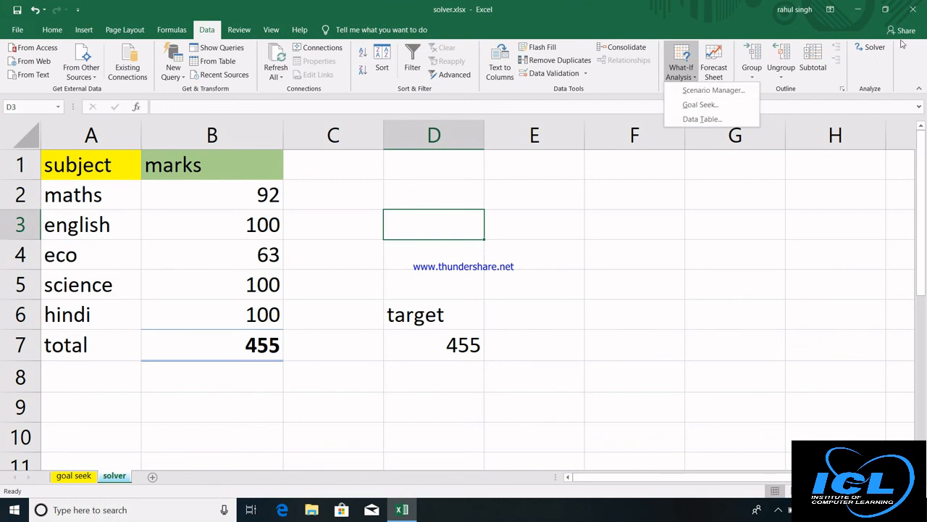
left_click(620, 251)
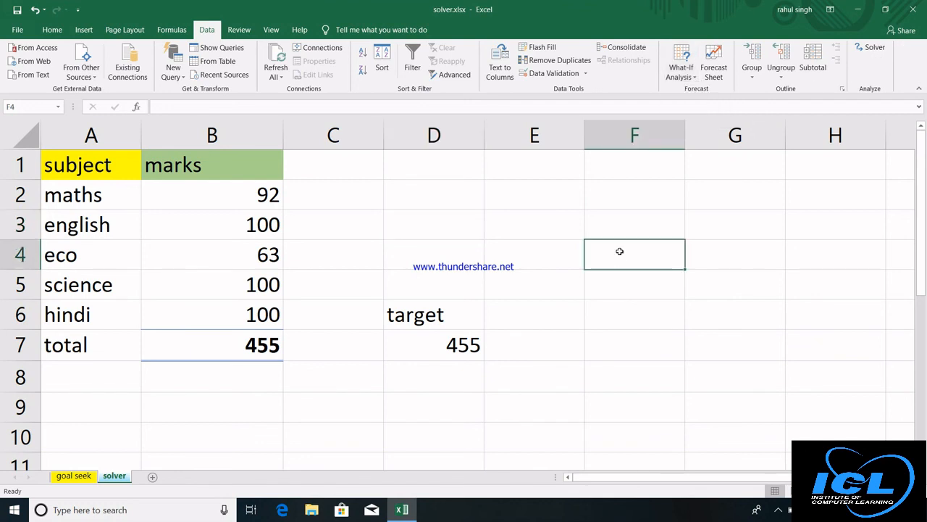